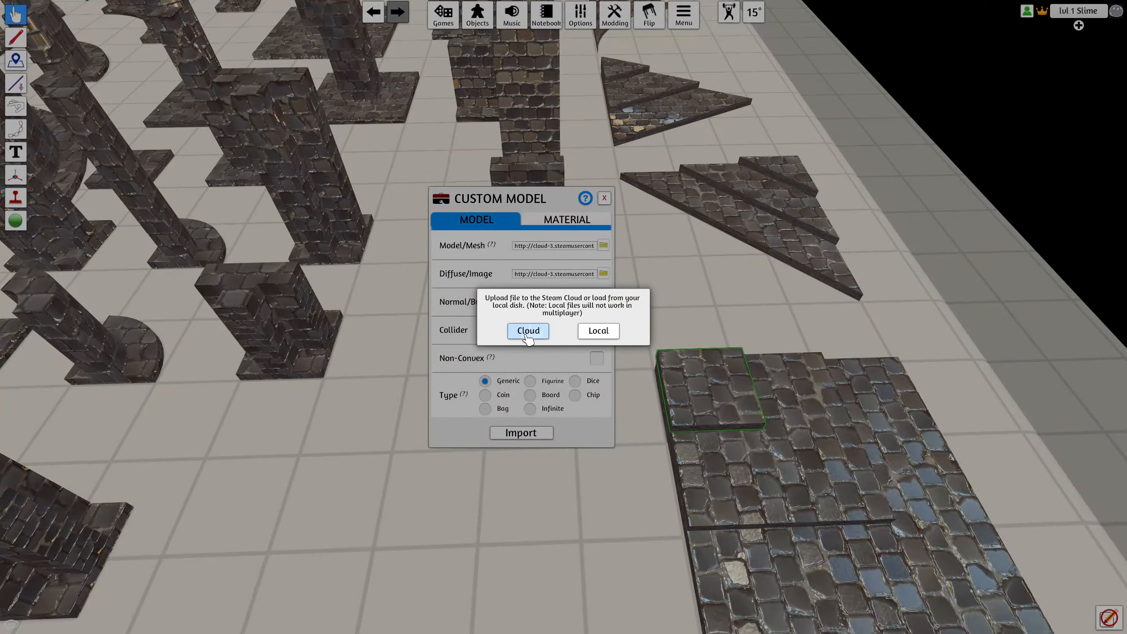
Step: Try to upload a replacement mesh for the small stone tile to the Steam Cloud
click(530, 330)
click(528, 342)
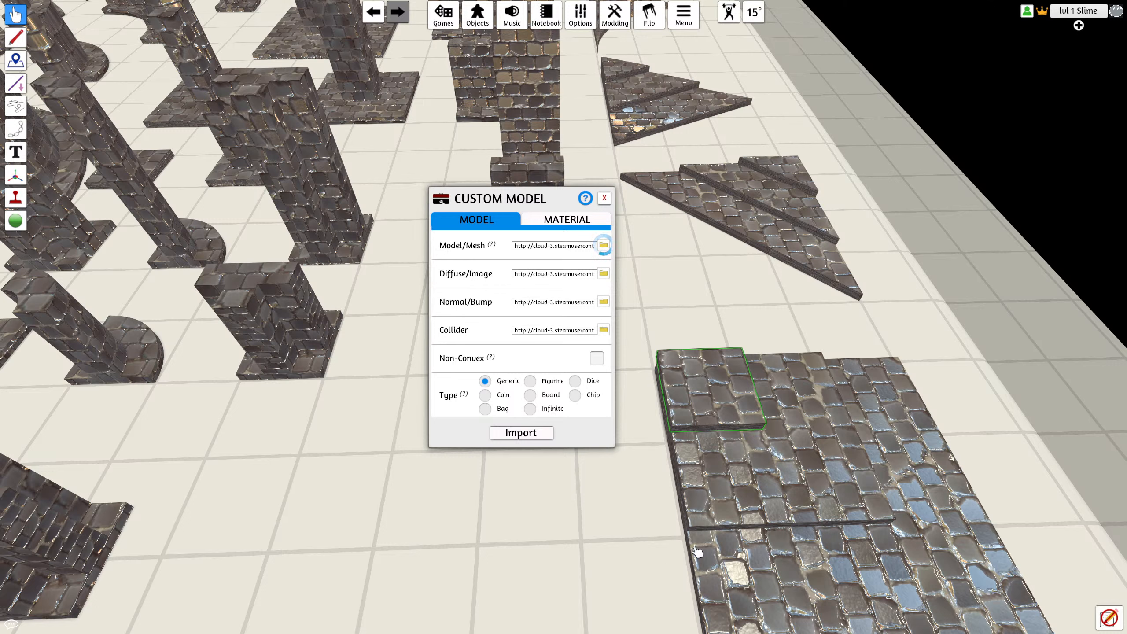
mouse_move(495, 247)
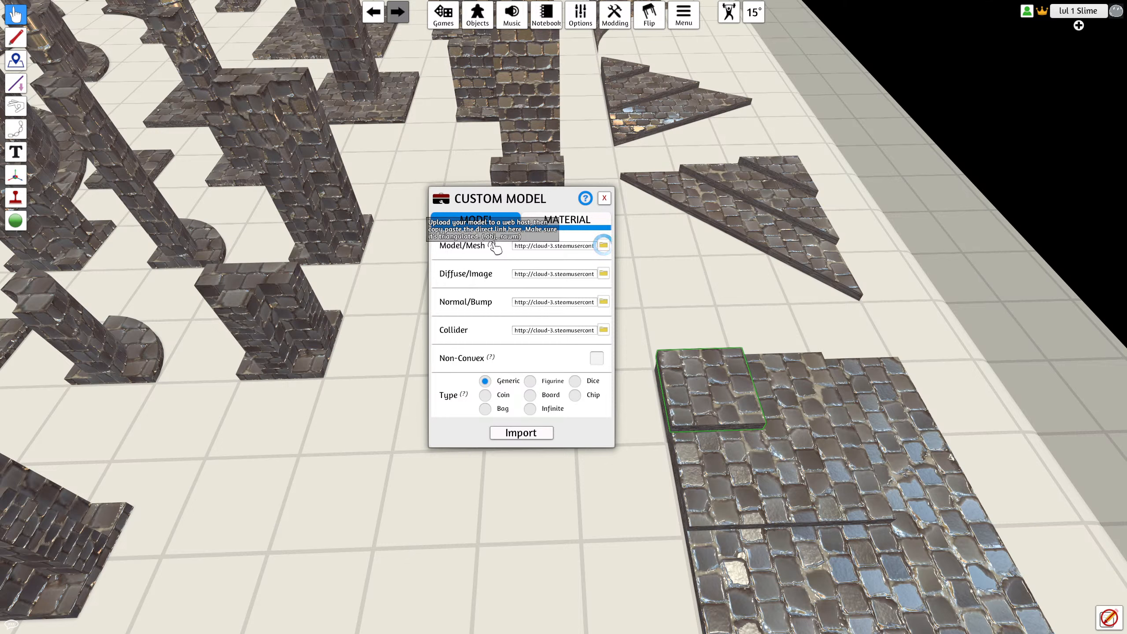
click(604, 198)
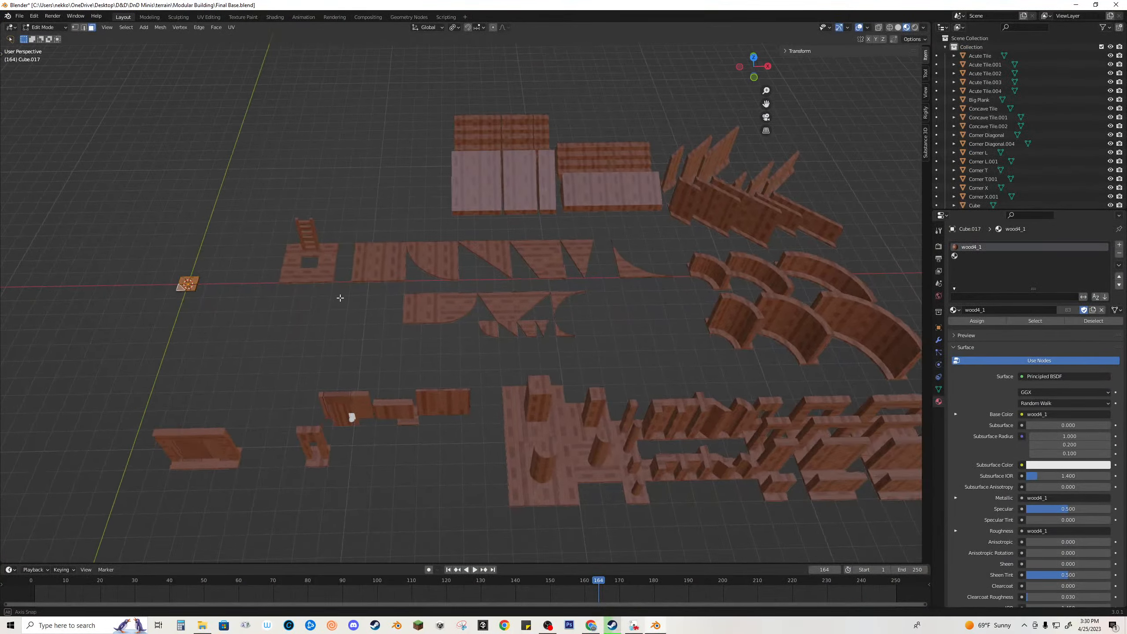
Step: Switch to Blender, leave Edit Mode and export an OBJ over small tile.obj with the path mode set to Copy
middle_drag(348, 318, 309, 314)
key(Tab)
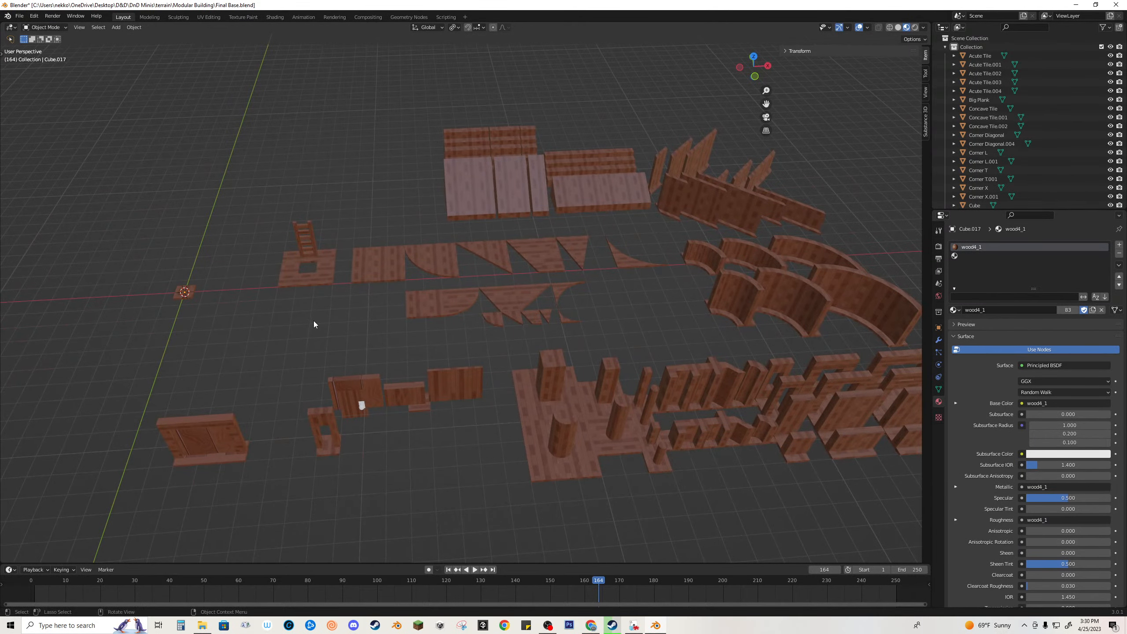
shift+middle_drag(205, 308, 460, 322)
scroll(472, 333, up, 4)
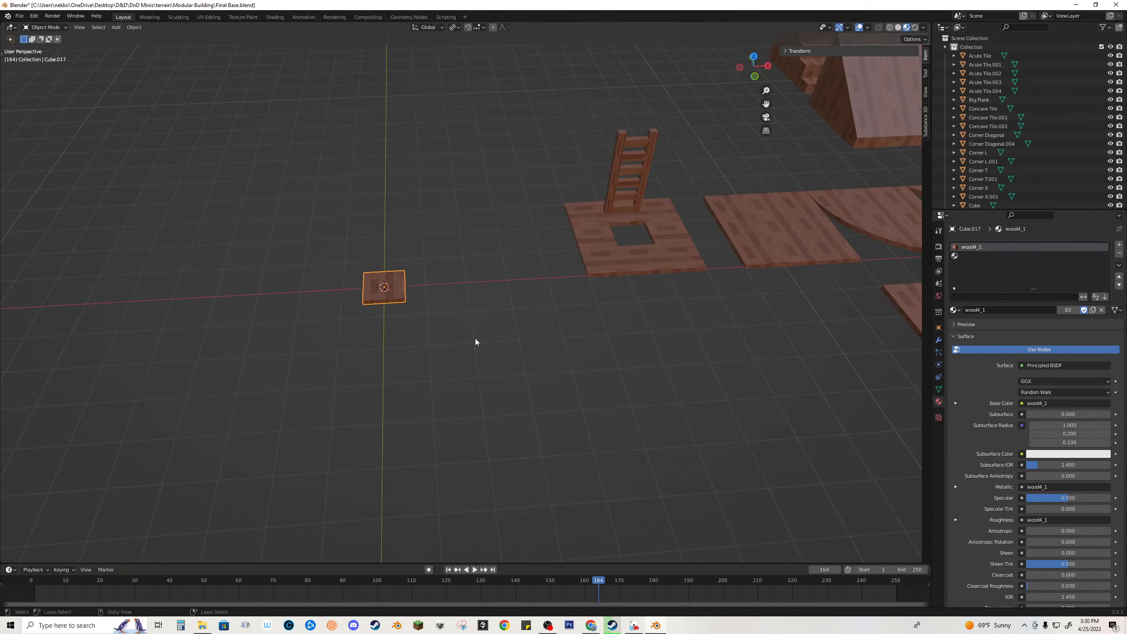
key(ctrl+shift+e)
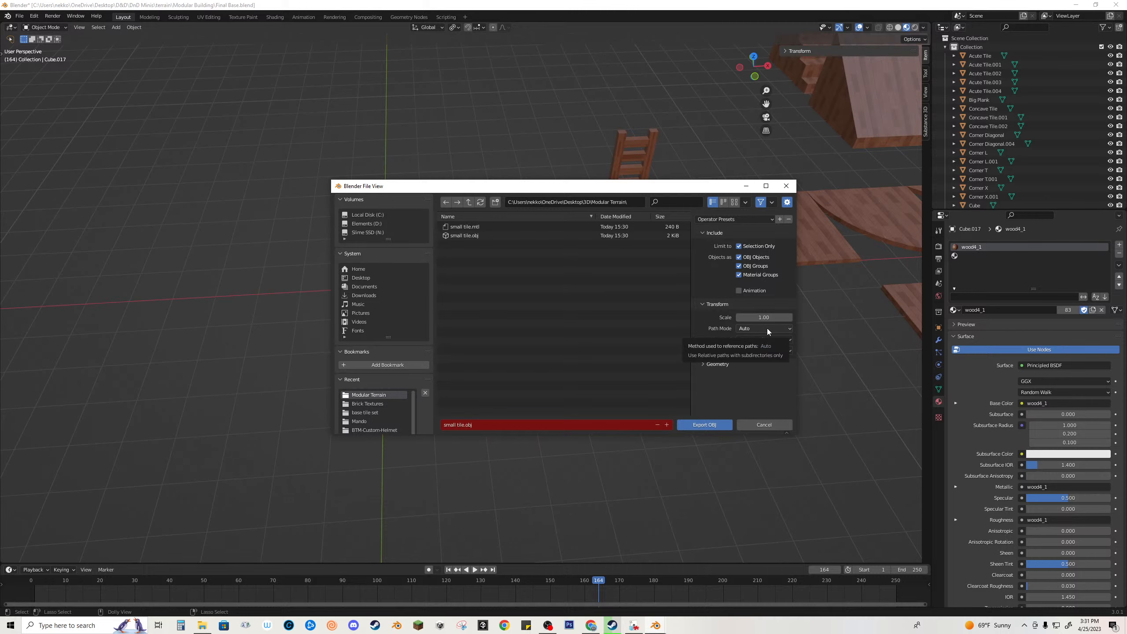
click(751, 329)
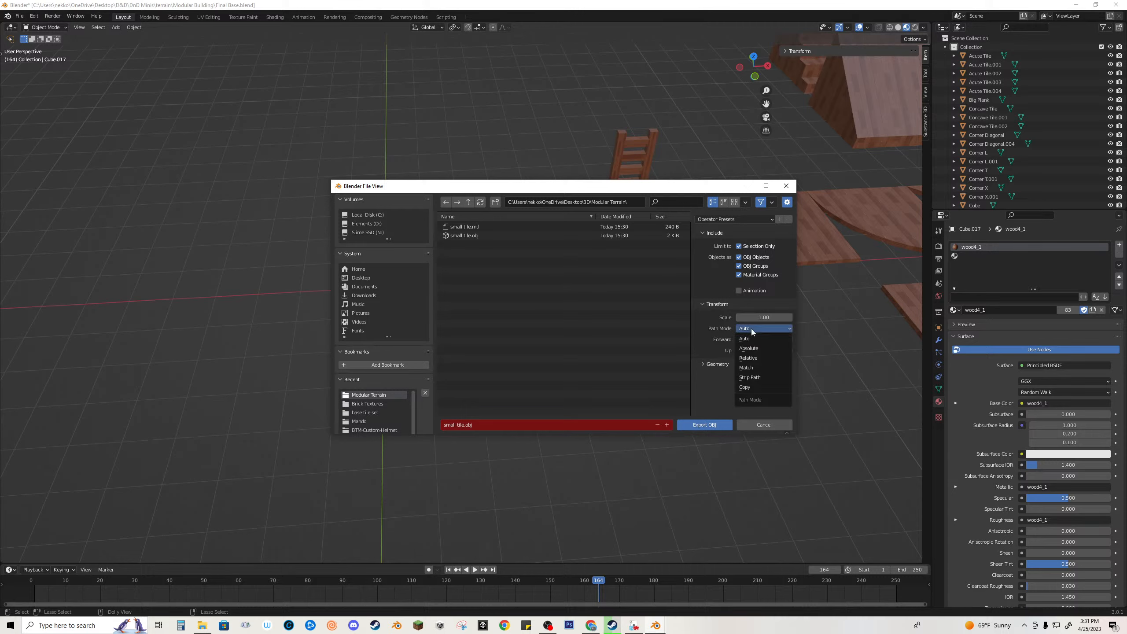
click(767, 392)
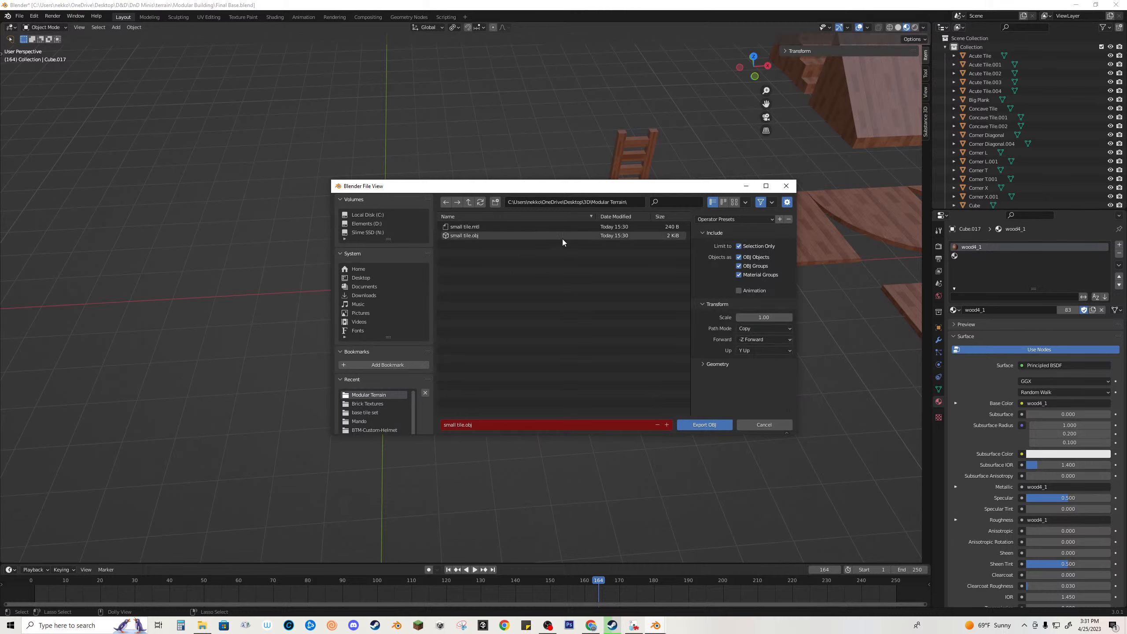
click(503, 235)
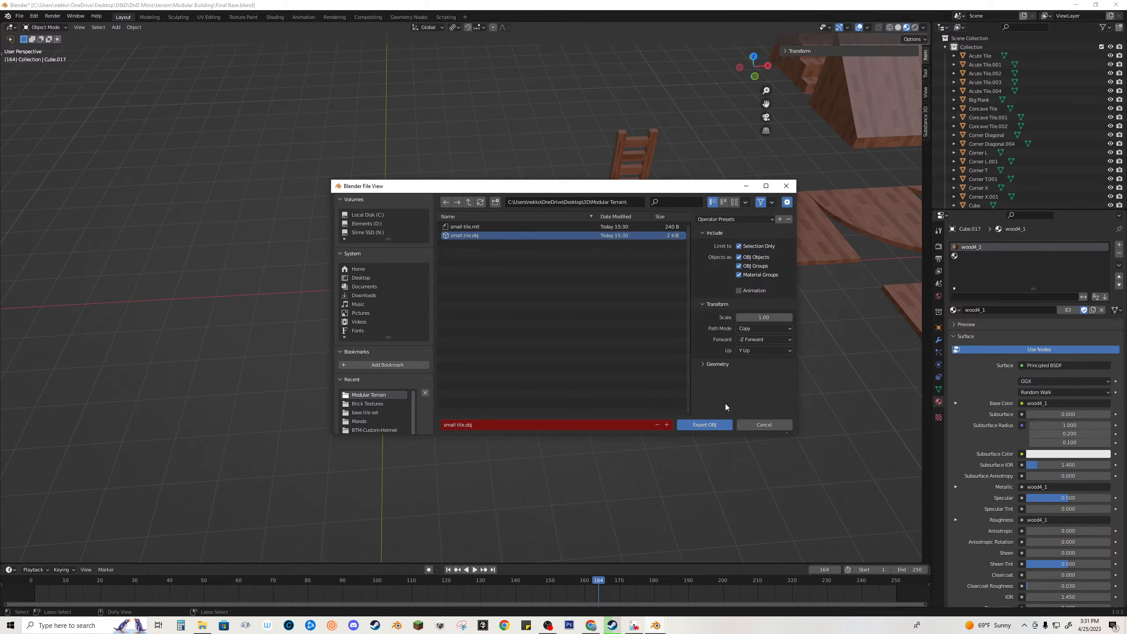
click(710, 425)
Step: Select the small wood tile at the origin and export it as OBJ again, overwriting small tile.obj
click(374, 290)
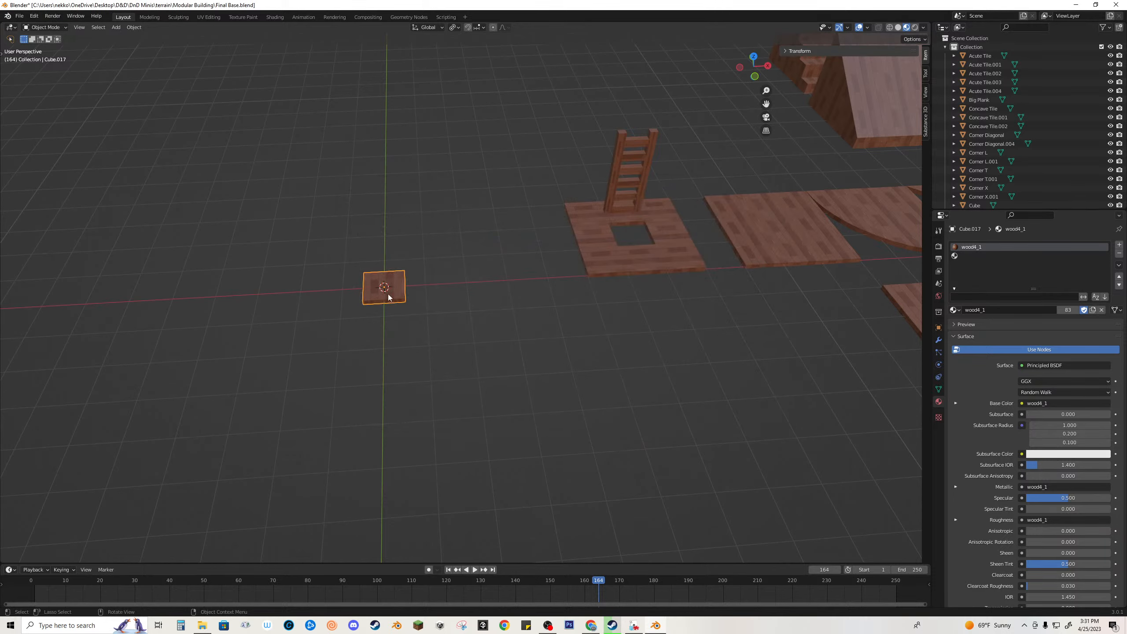
key(ctrl+shift+e)
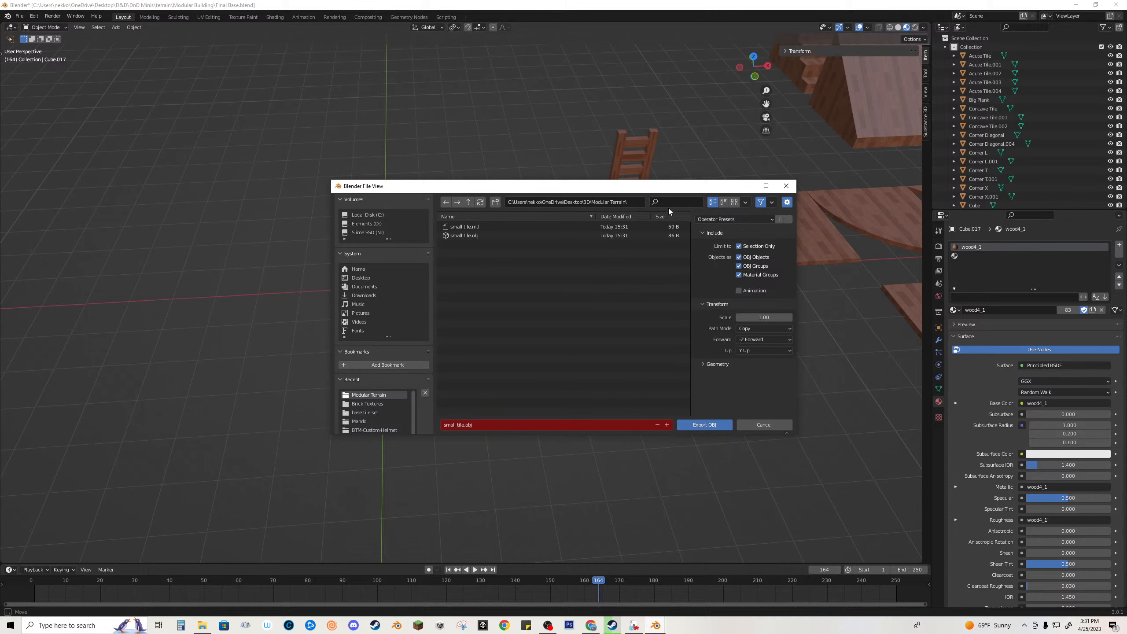
drag(483, 187, 605, 195)
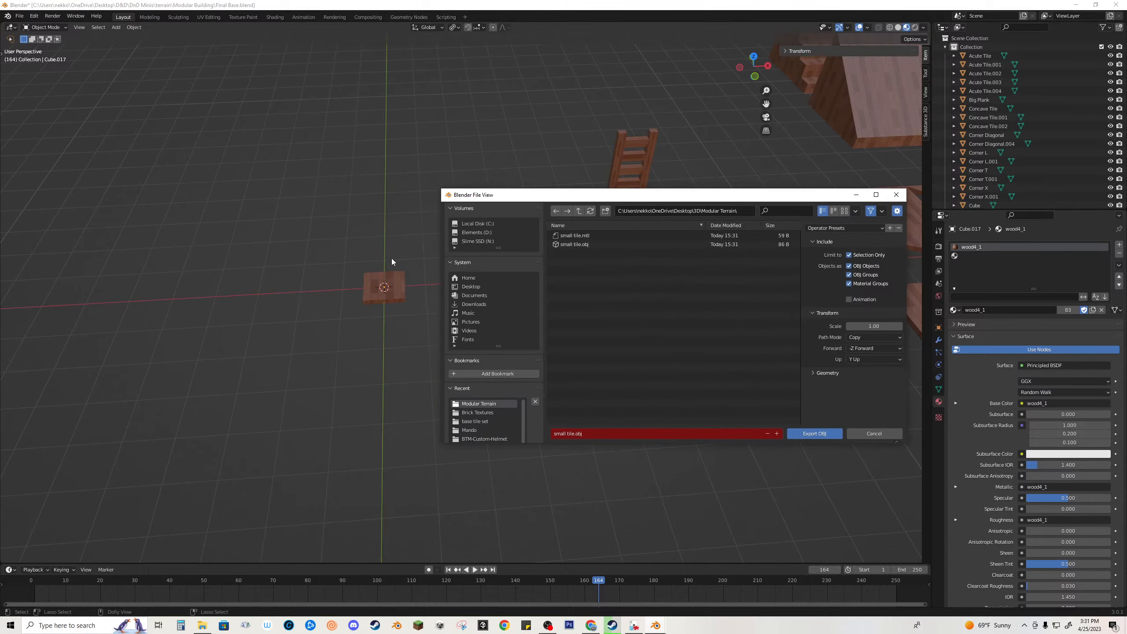
click(826, 434)
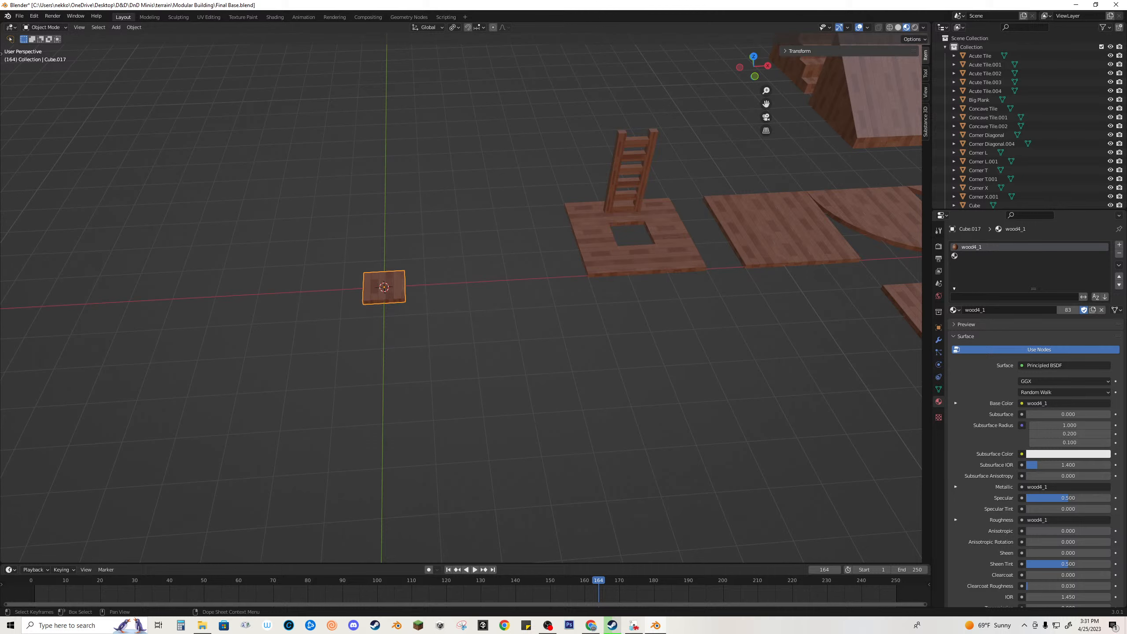
Step: Switch to Tabletop Simulator and try to replace the small stone tile's mesh through a Steam Cloud upload
key(alt+Tab)
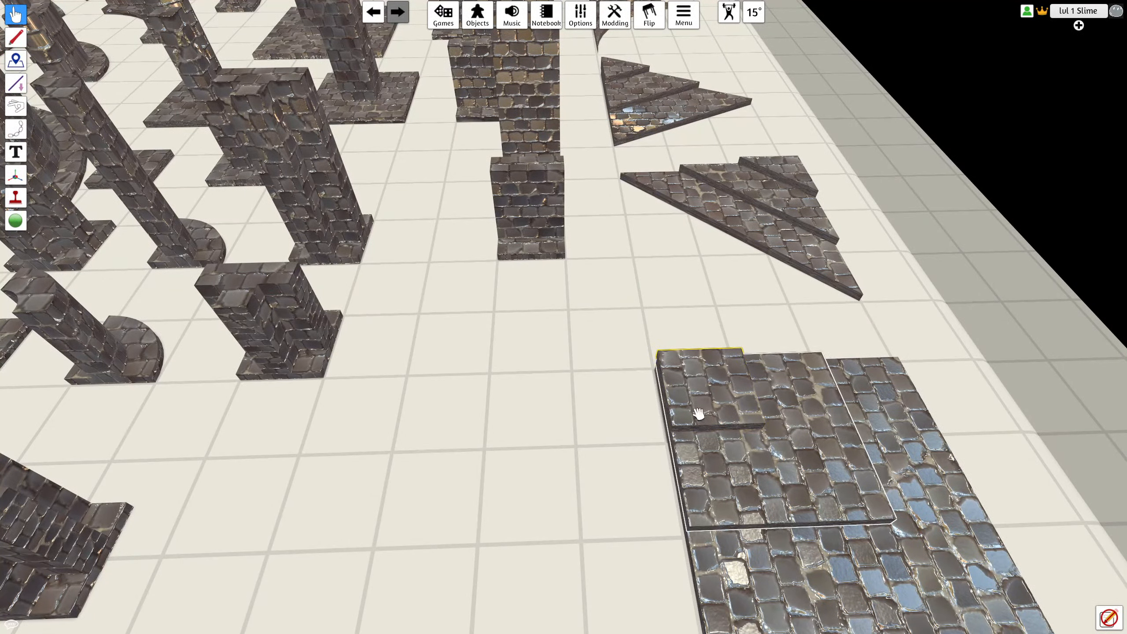
right_click(704, 386)
click(728, 391)
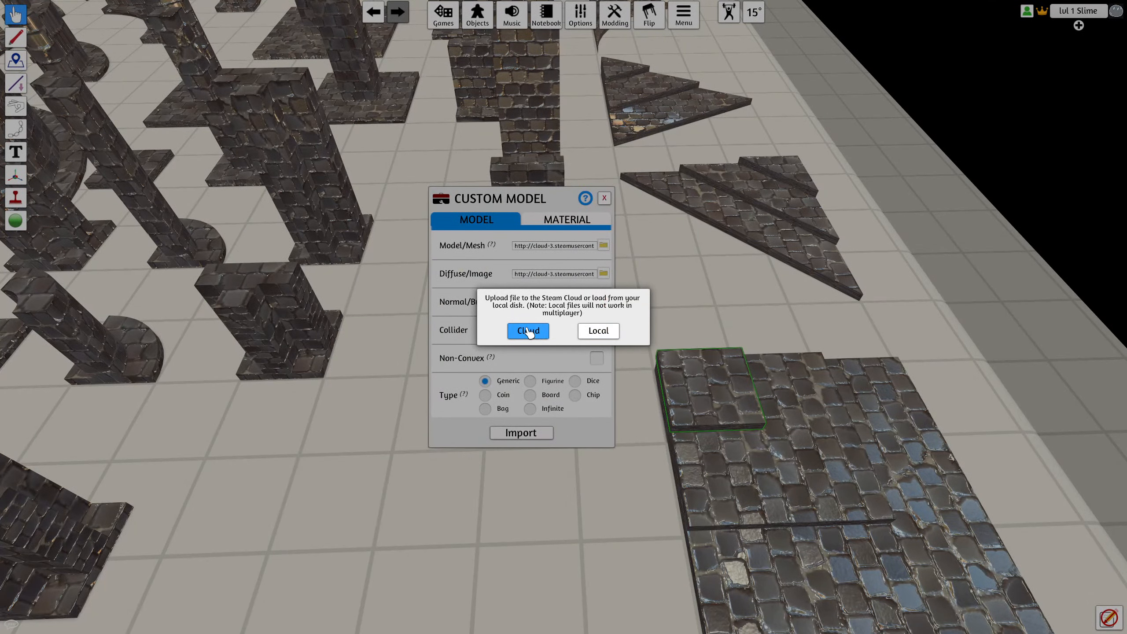
click(533, 330)
click(577, 411)
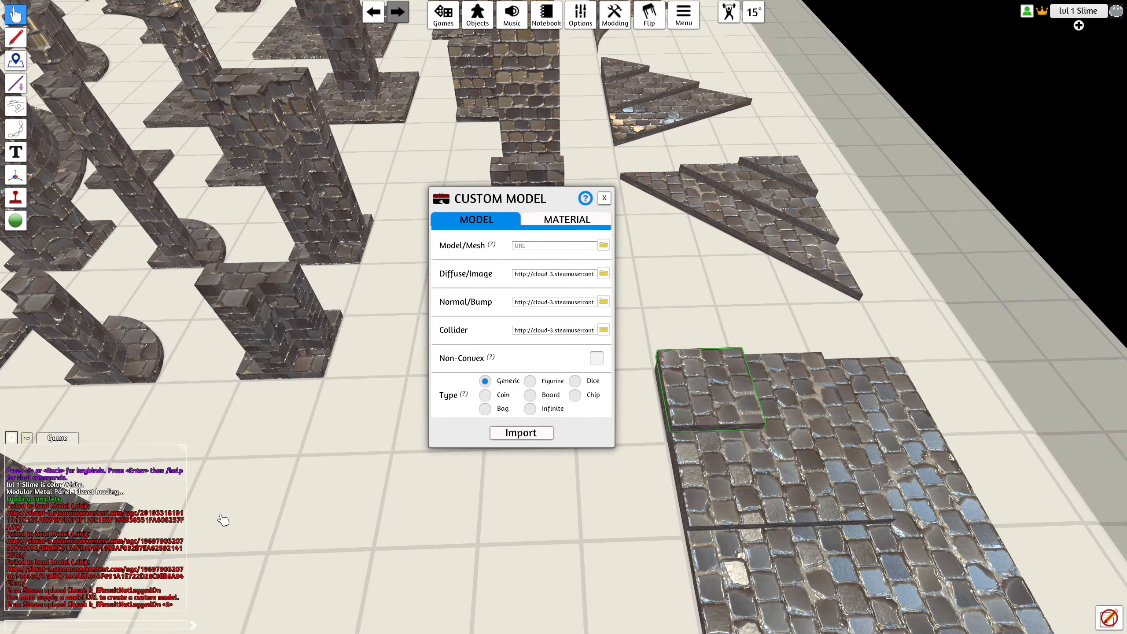
click(604, 198)
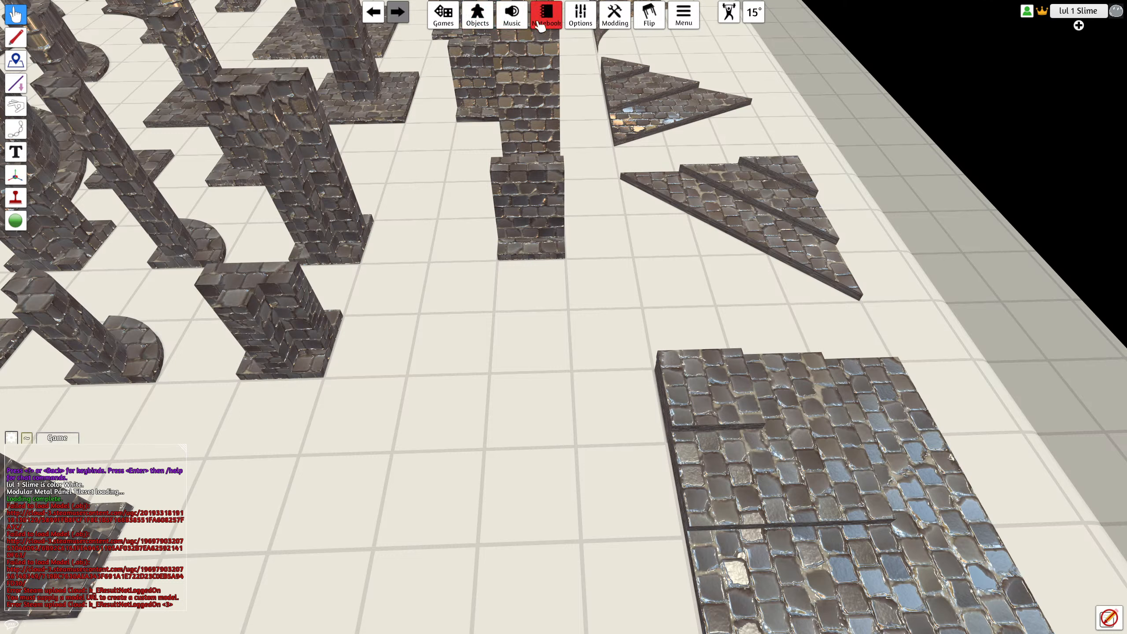
Step: Place a new custom MODEL component on the empty grid area beside the stone floor tiles
click(488, 20)
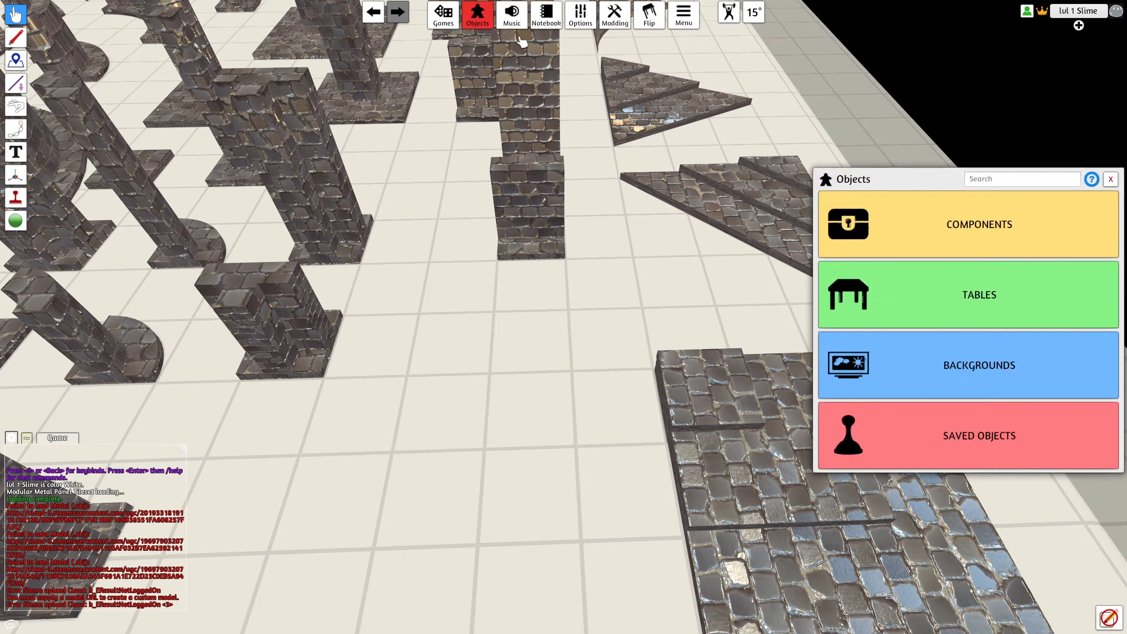
click(1021, 237)
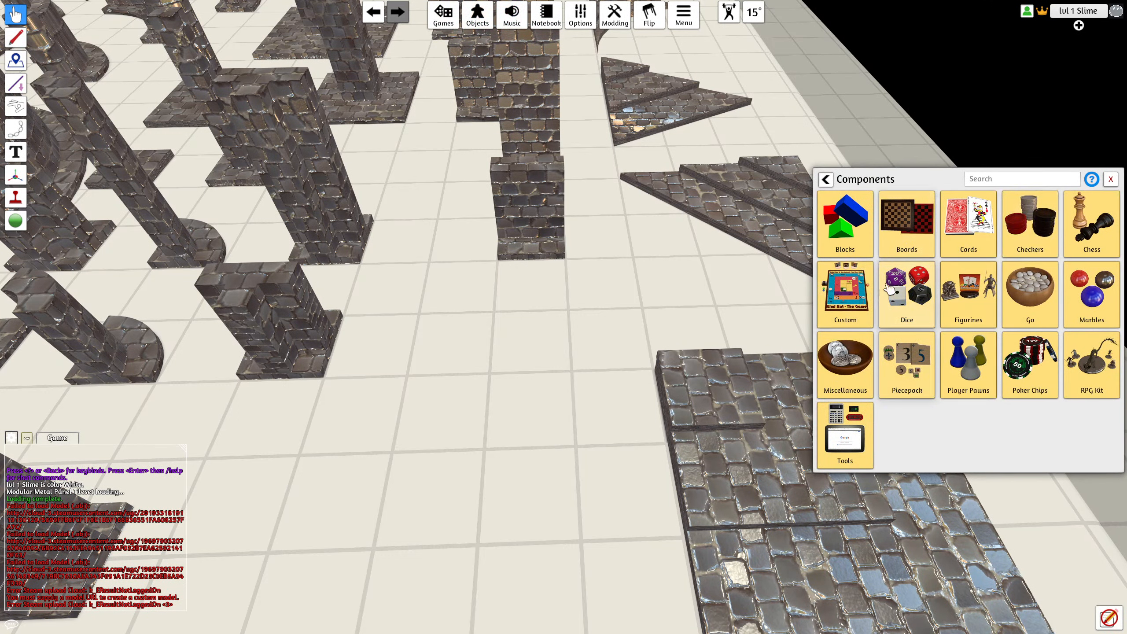
click(847, 307)
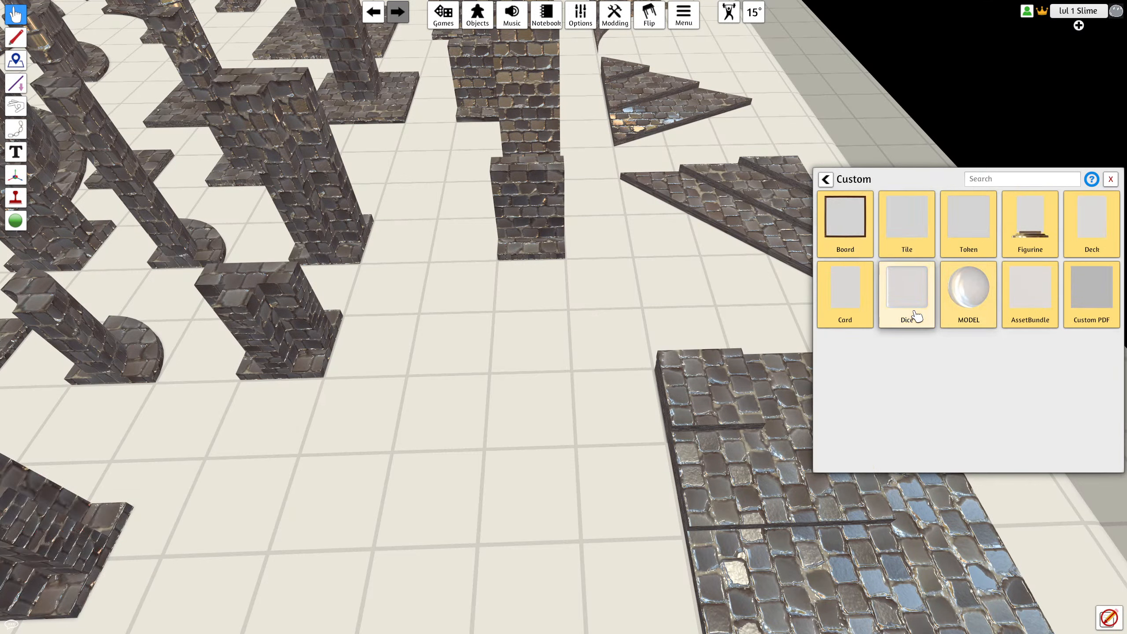
click(971, 295)
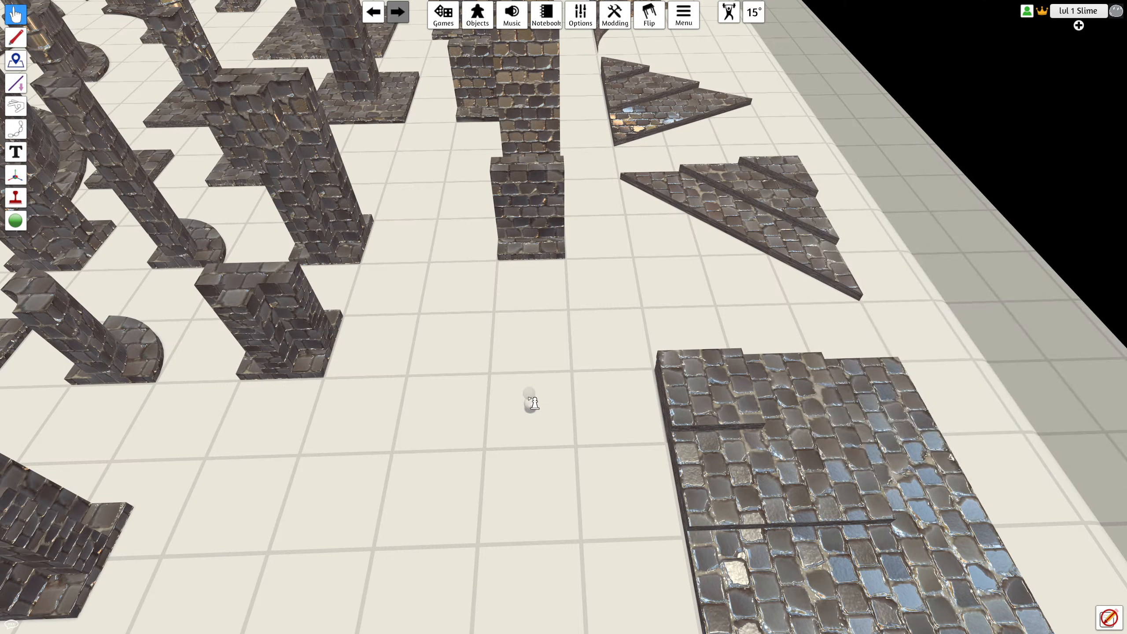
click(532, 401)
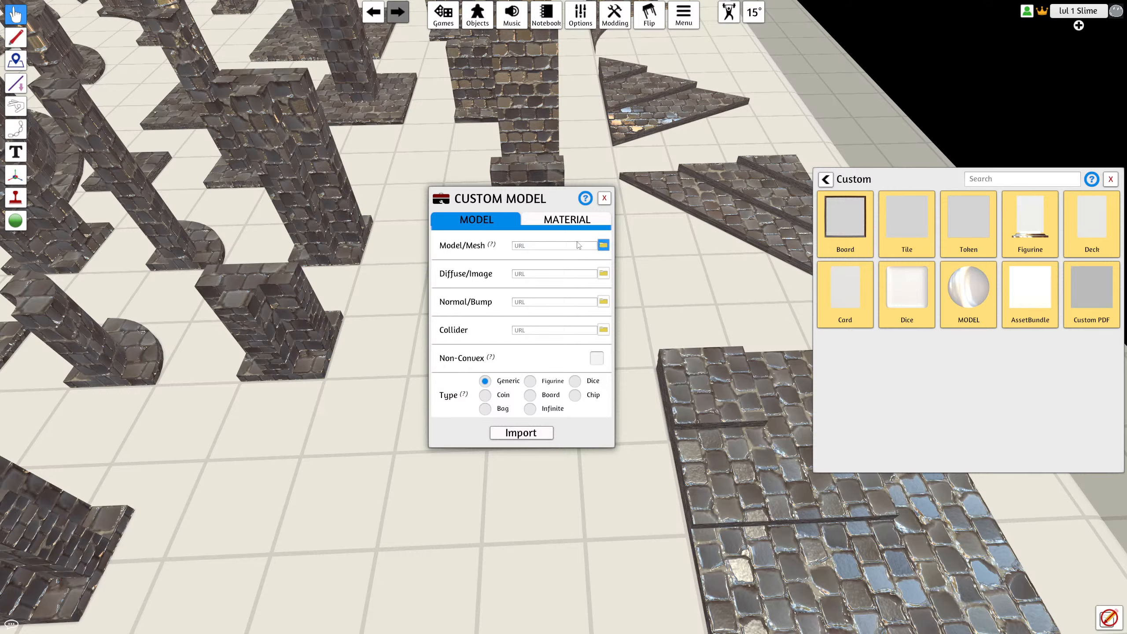
Step: Load the exported tile from the local disk as the custom model's mesh and import it as type Generic
click(603, 245)
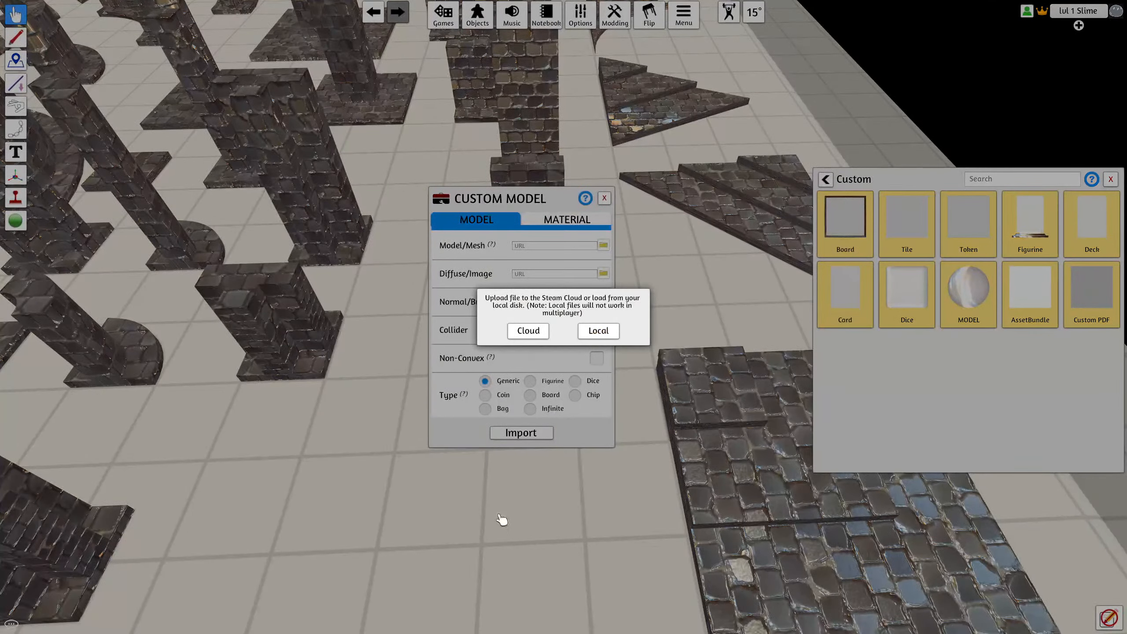
click(614, 336)
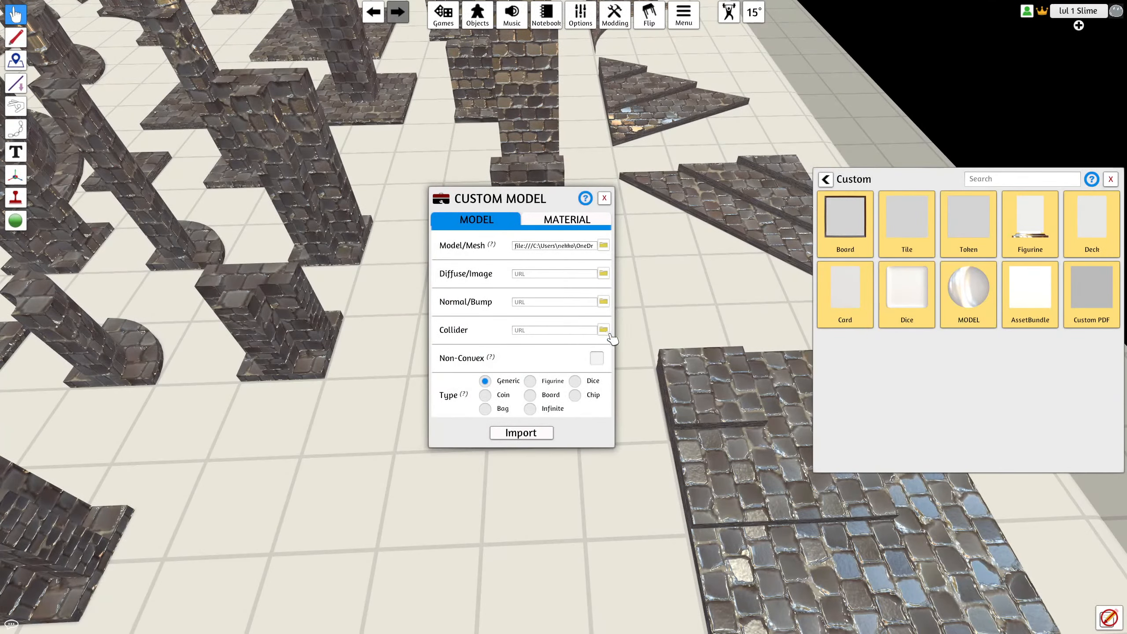
click(542, 433)
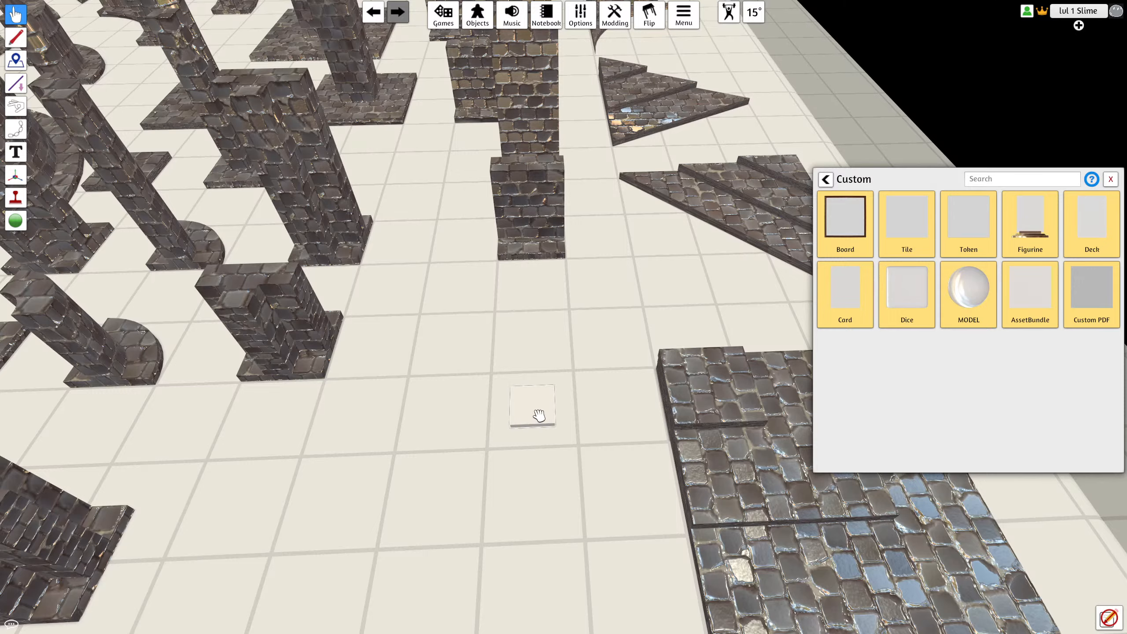
Step: Scale up the imported white tile until it roughly fills one grid square of the table
scroll(477, 478, up, 6)
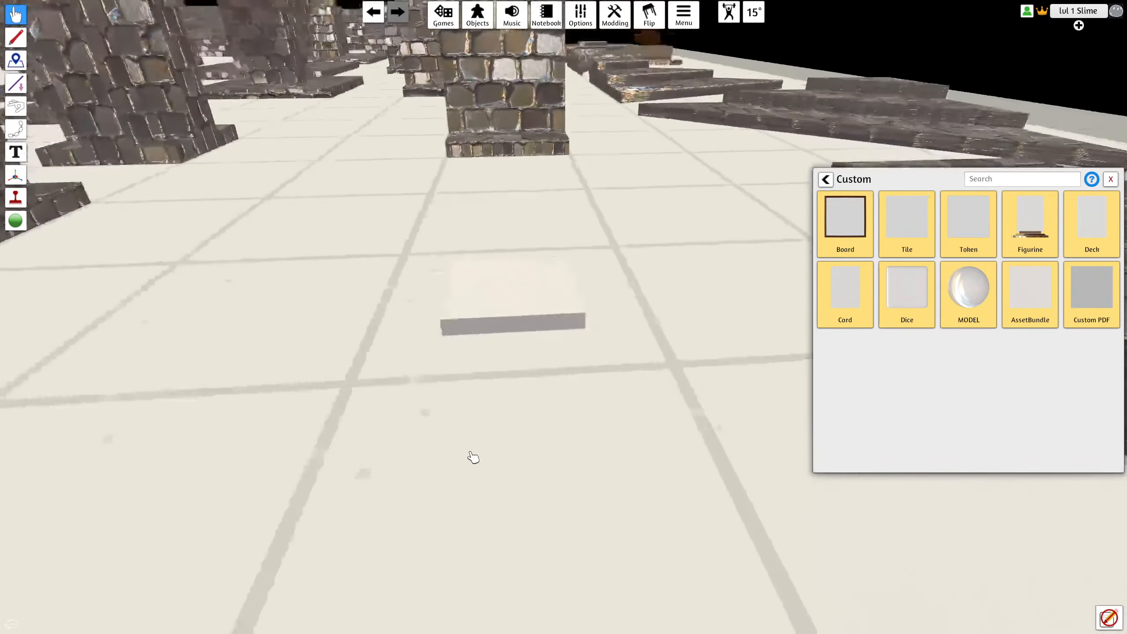
scroll(510, 426, down, 5)
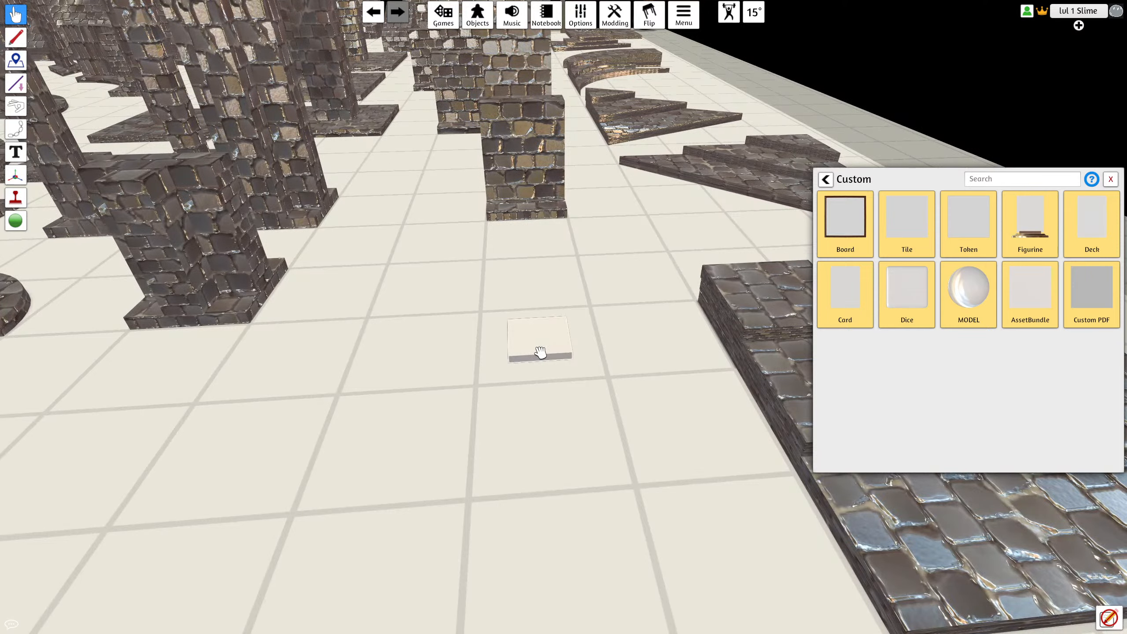
scroll(541, 352, up, 3)
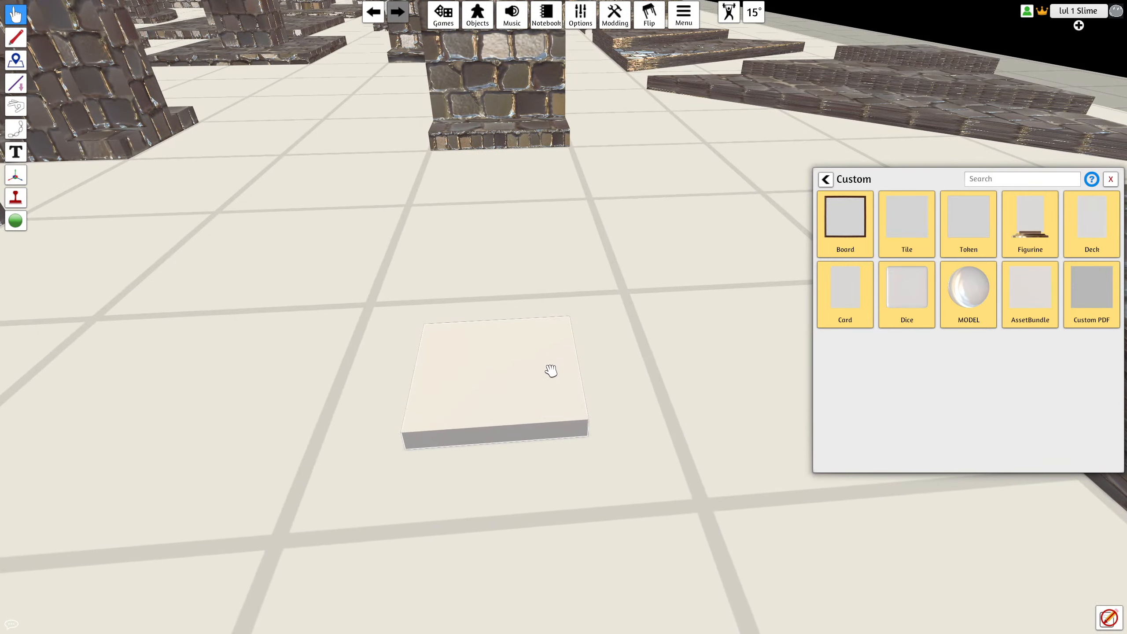
scroll(551, 371, up, 4)
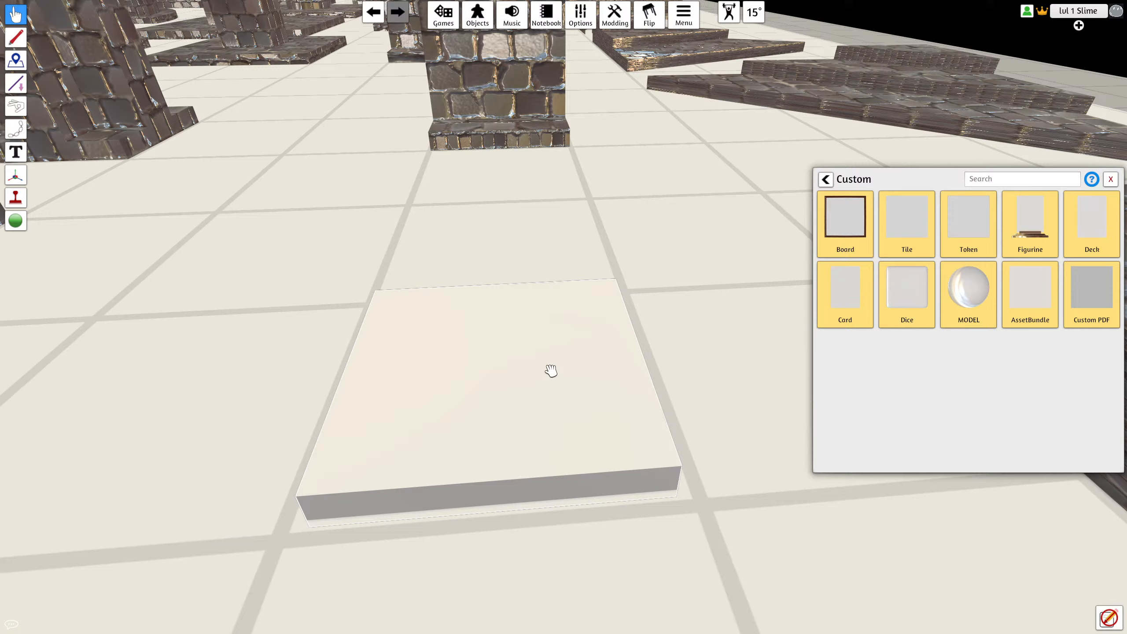
key(plus)
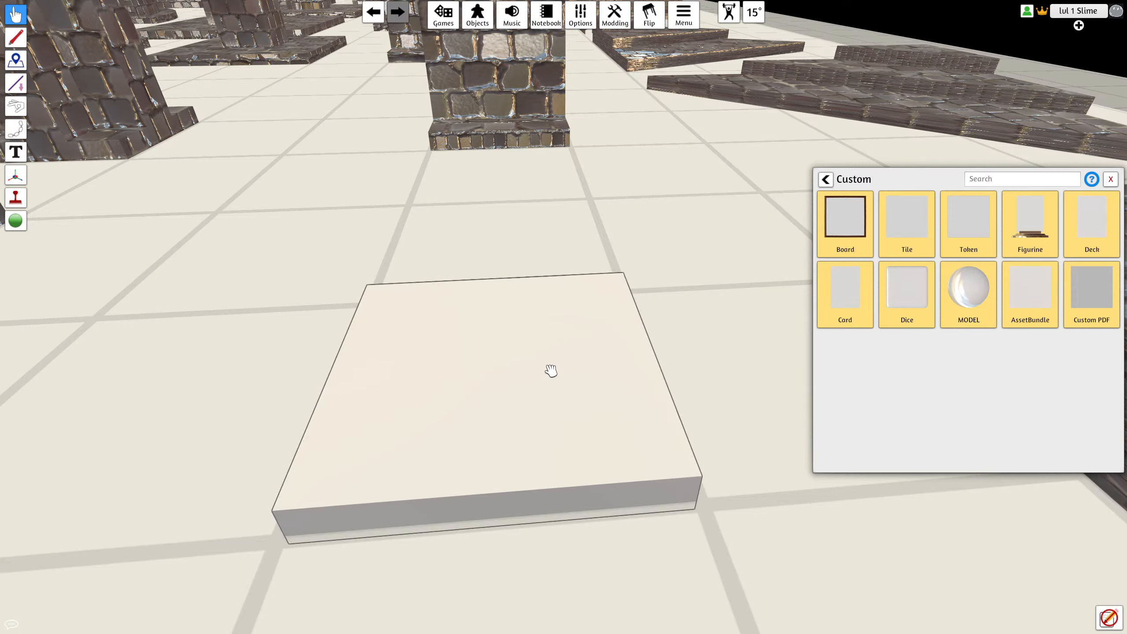
Step: Duplicate the enlarged white tile and place the copy in the adjacent grid square
scroll(551, 370, down, 5)
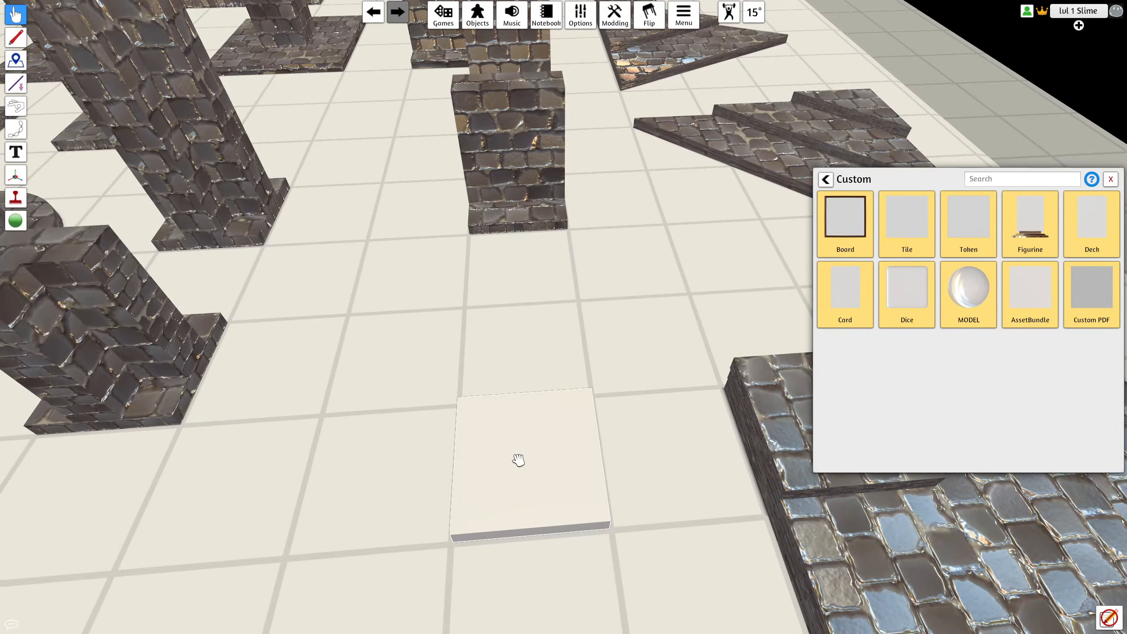
key(ctrl+c)
key(ctrl+v)
drag(295, 444, 373, 474)
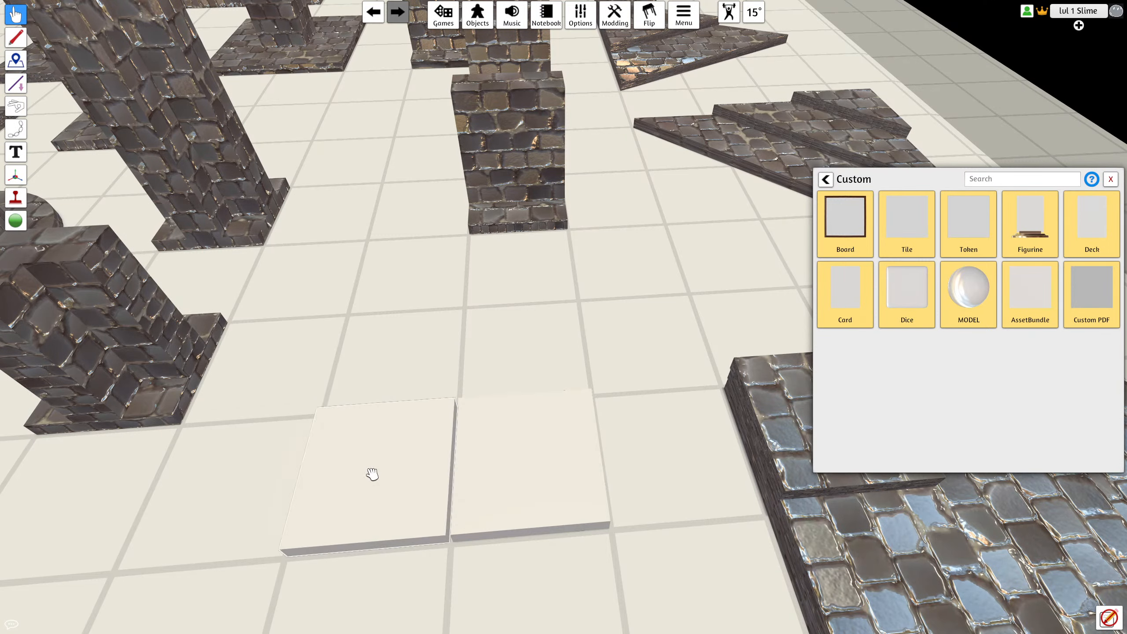
Step: Reposition the white tiles so they sit flush side by side on the grid, checking the seam between them
right_drag(577, 559, 584, 622)
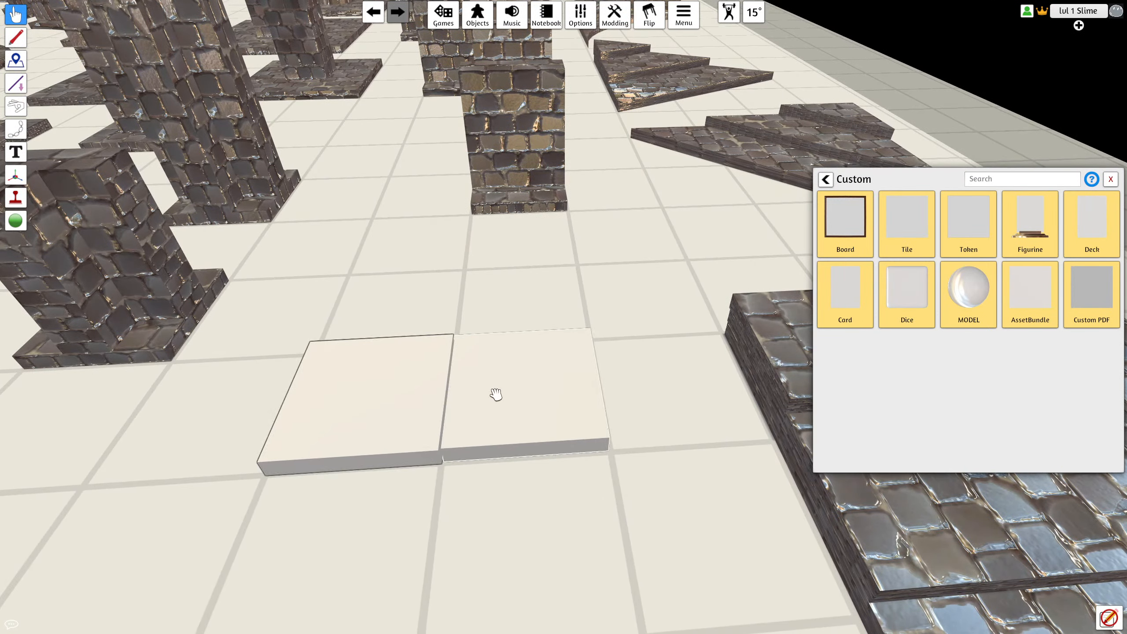
right_drag(367, 415, 571, 411)
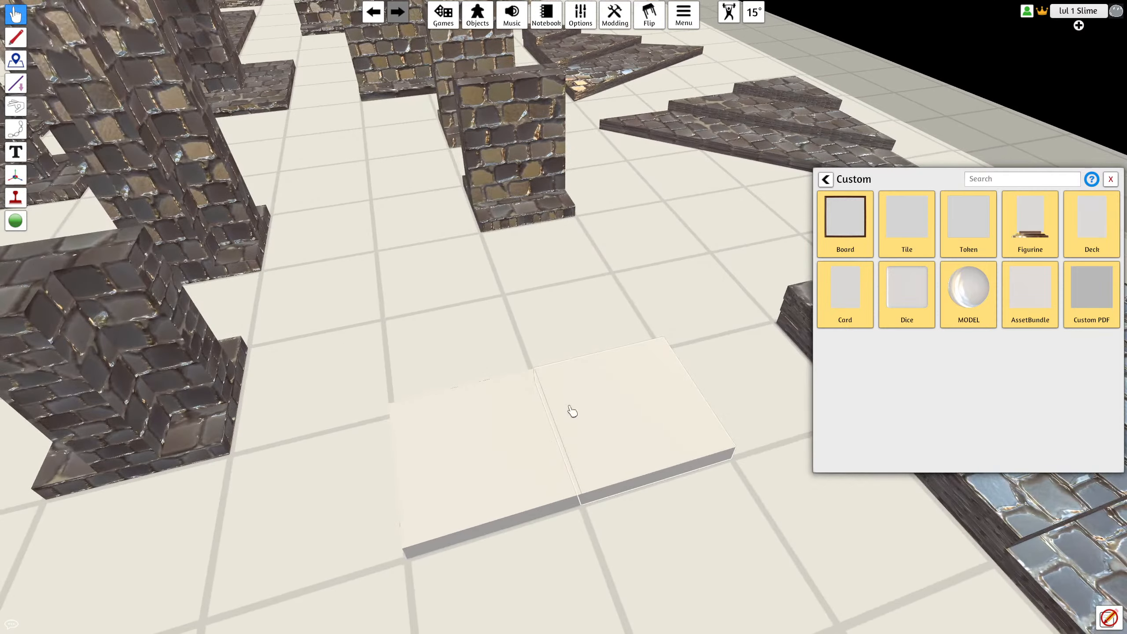
drag(571, 410, 440, 365)
right_drag(440, 365, 650, 541)
drag(590, 501, 624, 441)
right_drag(623, 442, 526, 426)
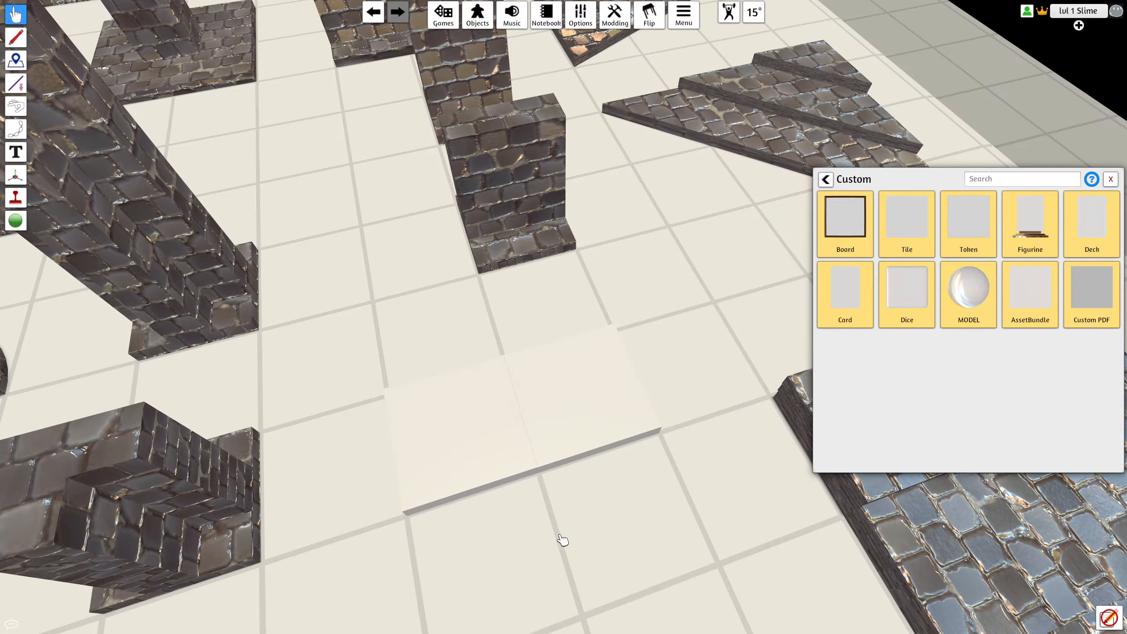
Step: Open the transform values of the left white tile and check its position, rotation and scale against the grid
key(F8)
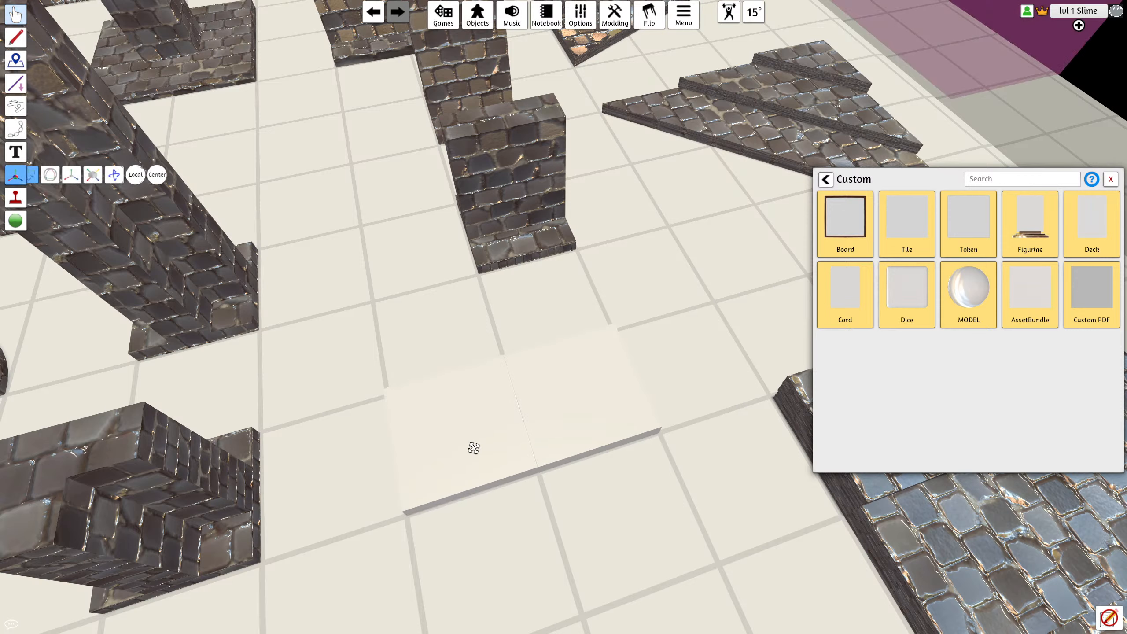
click(473, 448)
right_drag(473, 448, 550, 487)
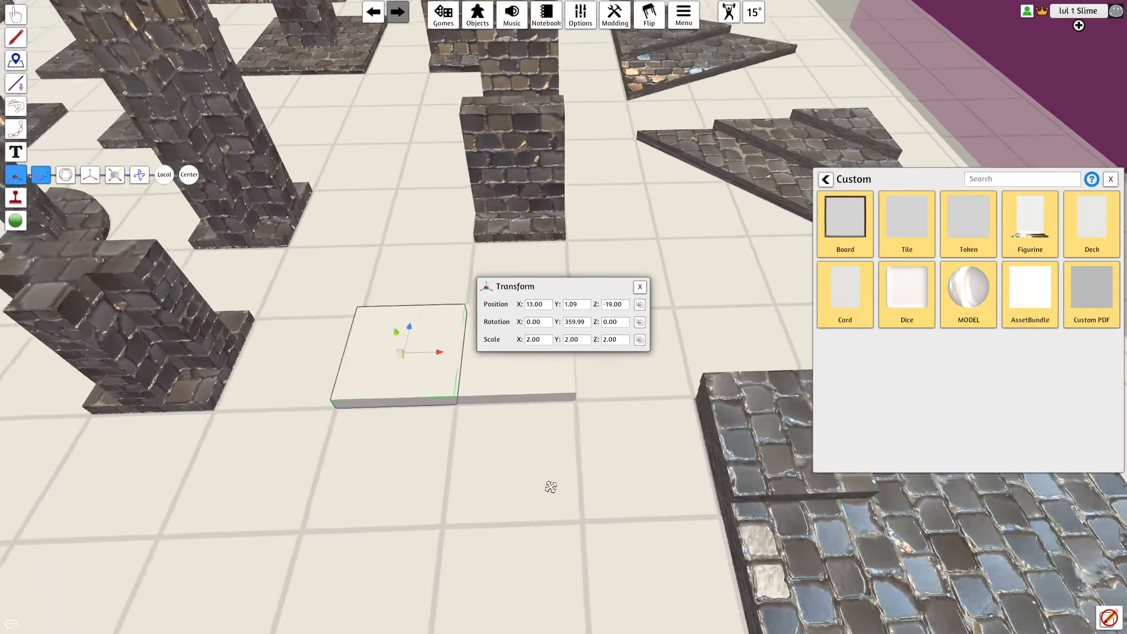
scroll(551, 487, up, 5)
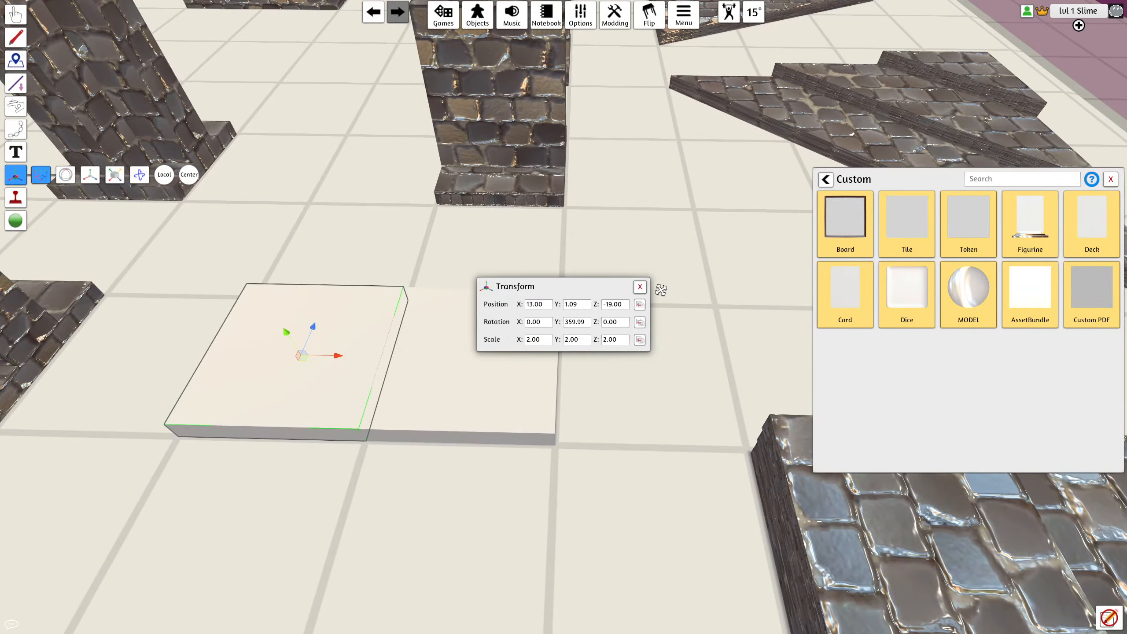
click(640, 286)
scroll(480, 511, down, 5)
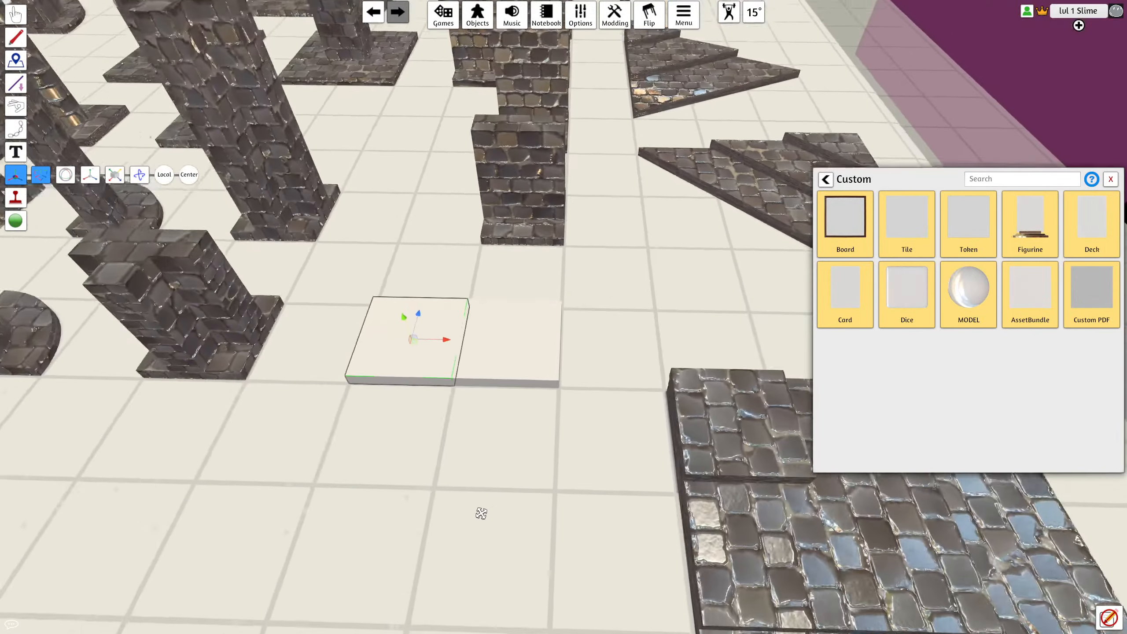
scroll(479, 404, down, 8)
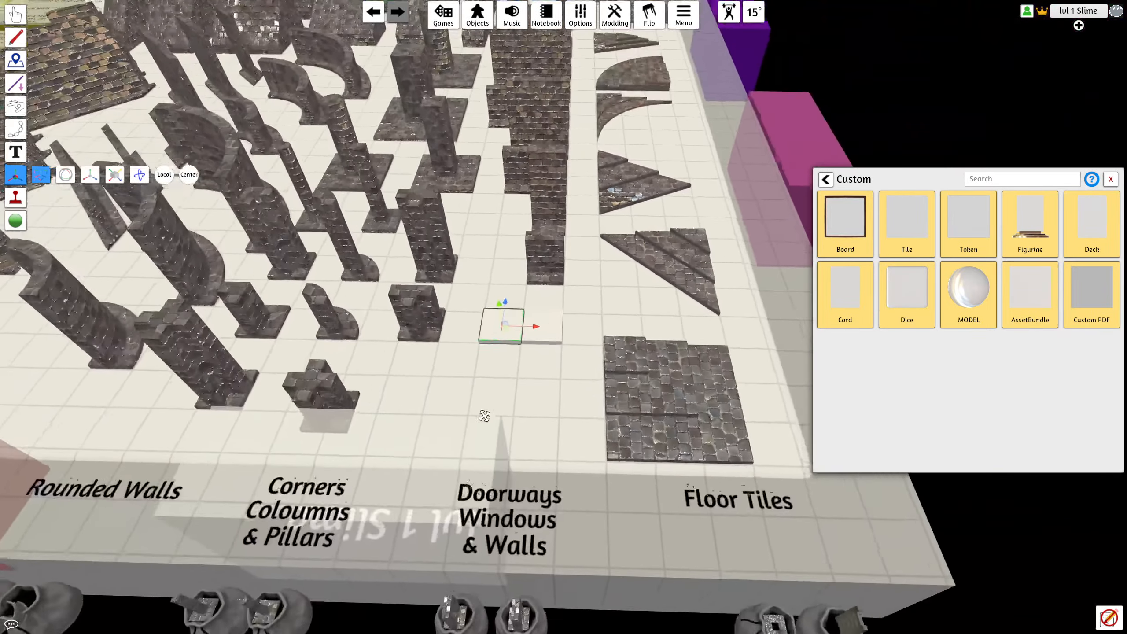
scroll(484, 417, up, 8)
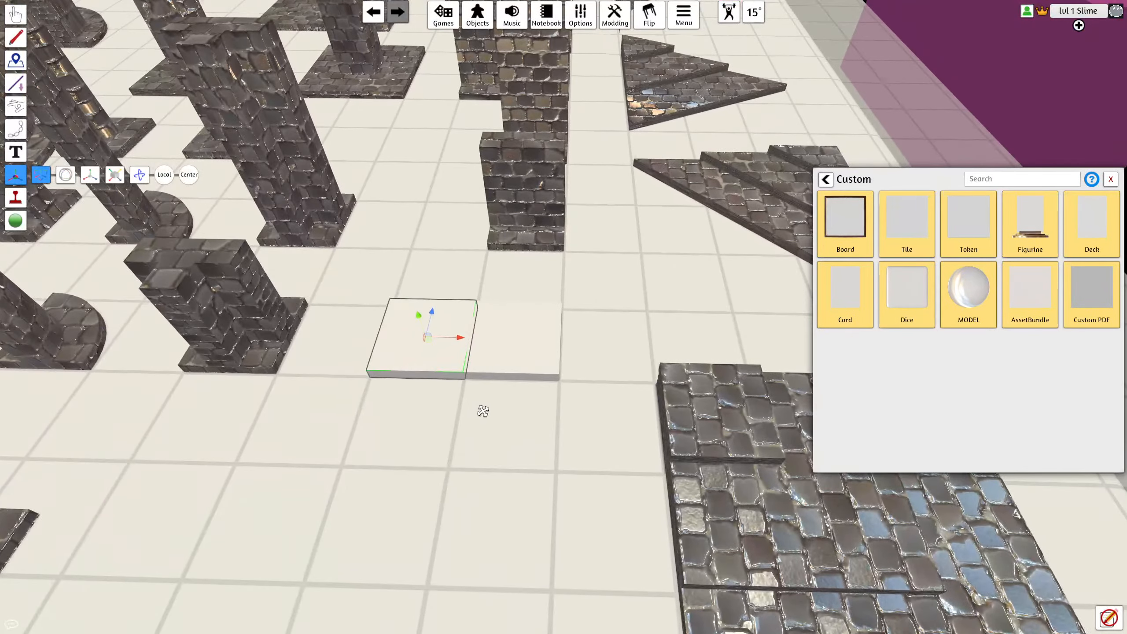
Step: Remove the left white tile and set the remaining tile's scale to 1 on X, Y and Z
key(F1)
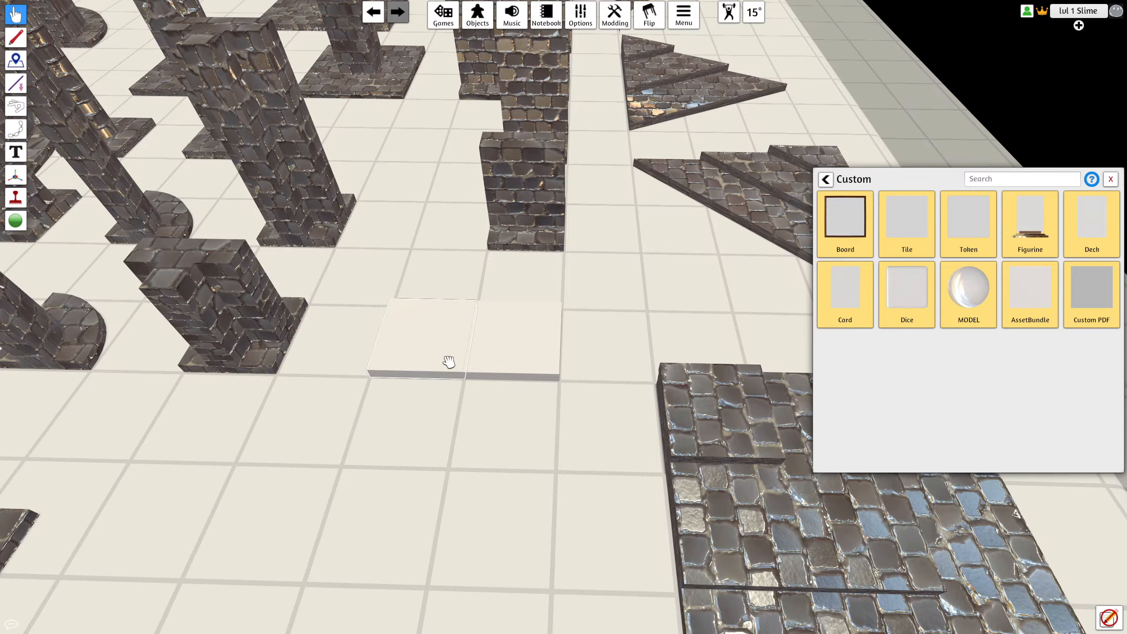
drag(449, 350, 556, 343)
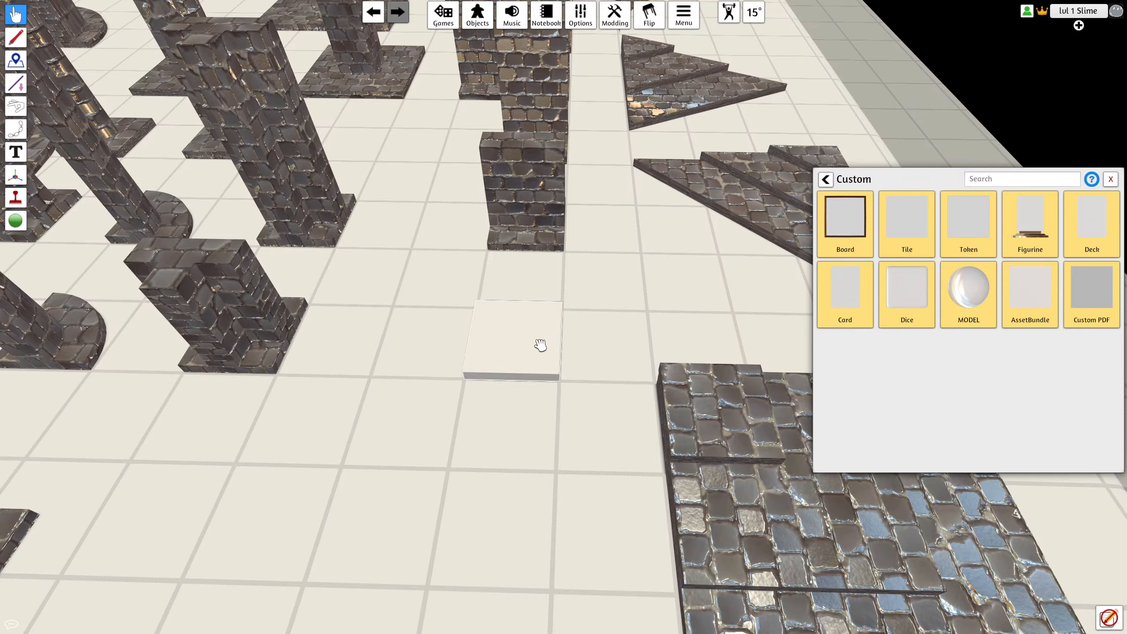
key(F8)
click(533, 345)
click(537, 343)
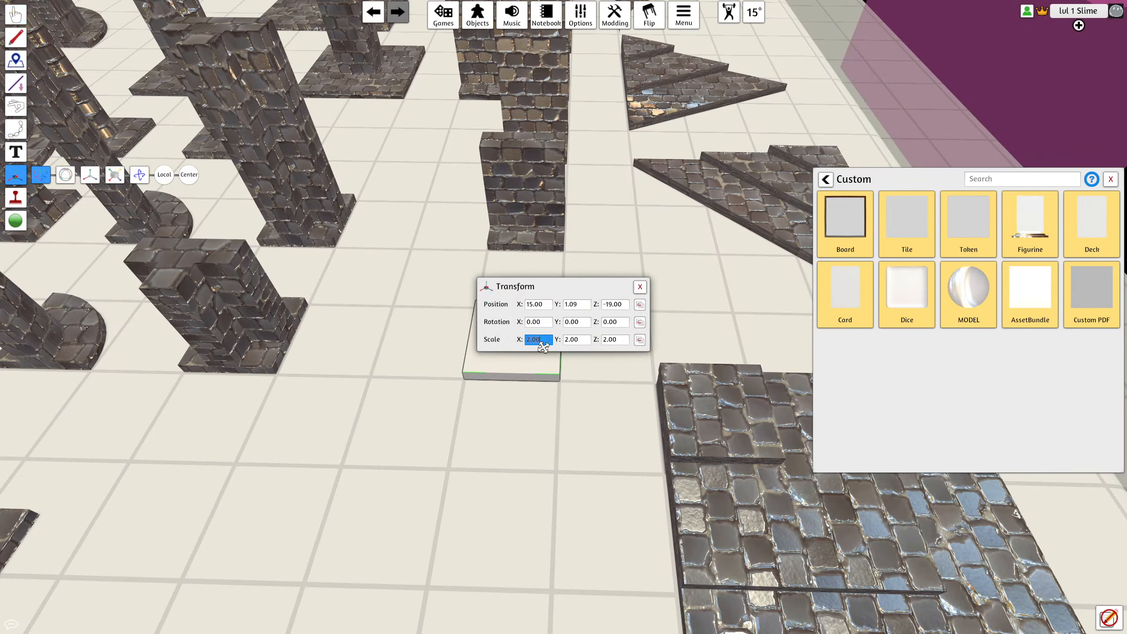
text(1)
click(583, 340)
text(11)
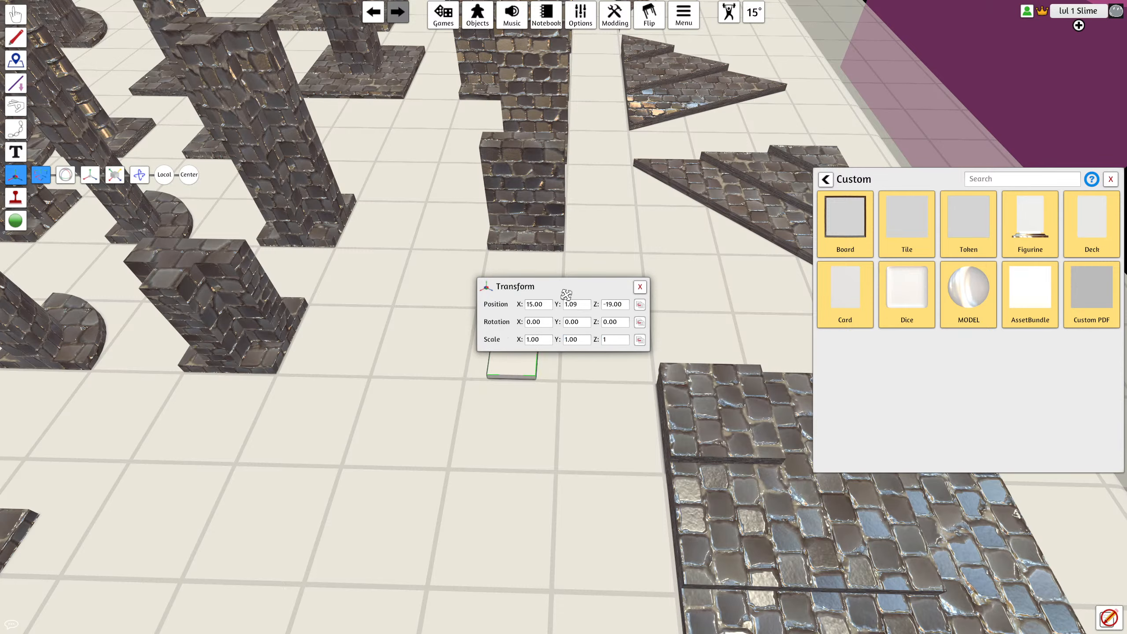
key(Return)
key(Escape)
click(640, 289)
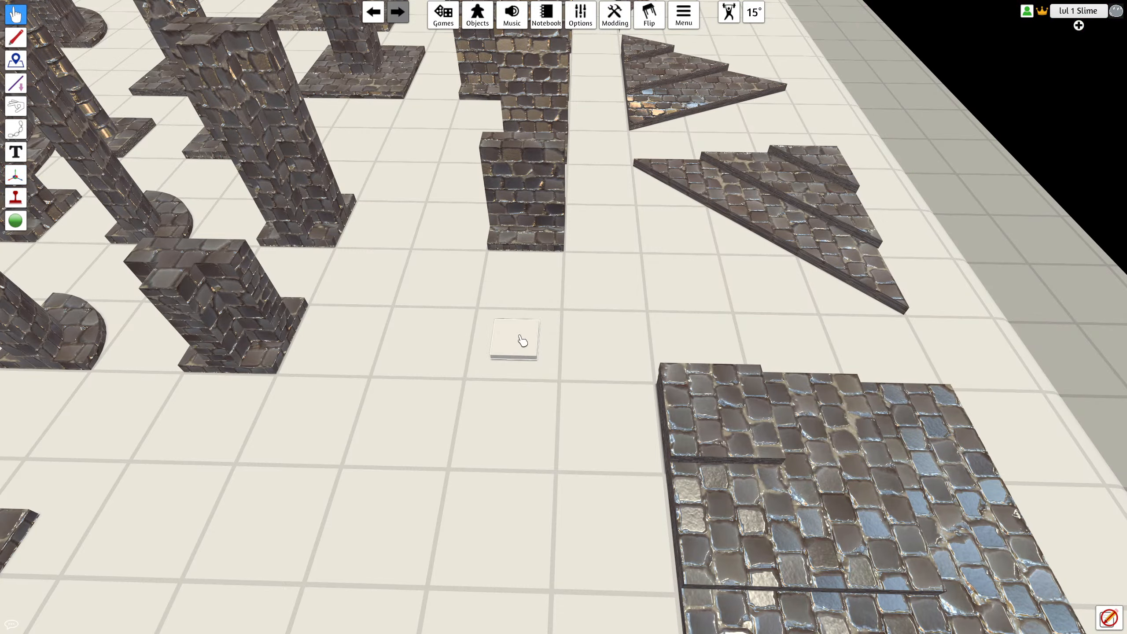
Step: Move the small white tile to open floor and set the table's grid size to 1 by 1
key(s)
drag(524, 341, 510, 451)
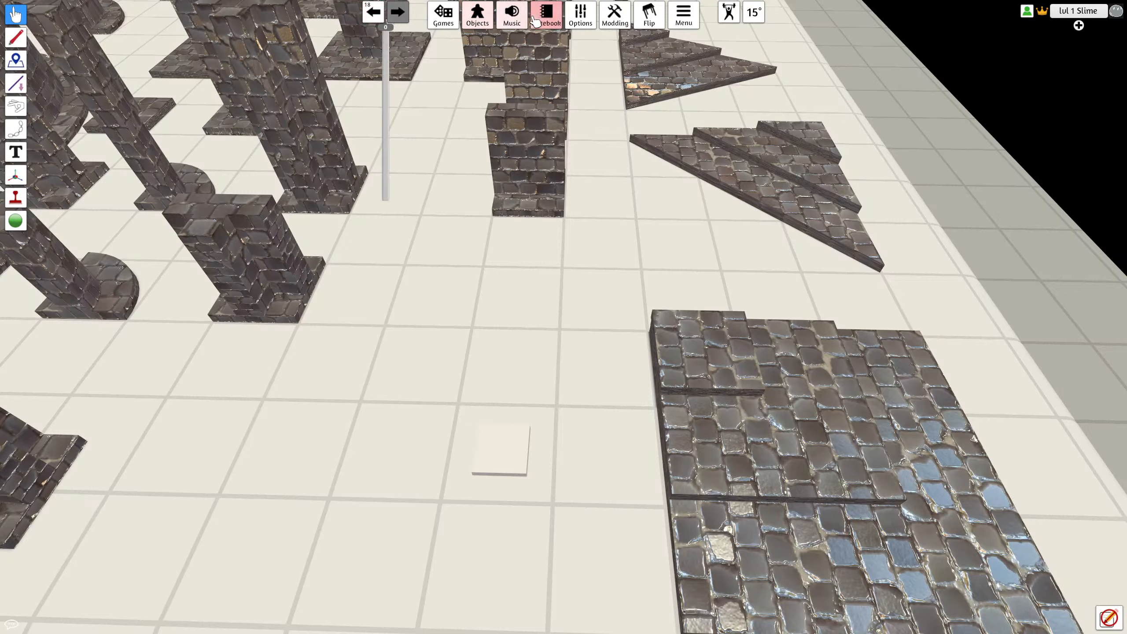
mouse_move(584, 22)
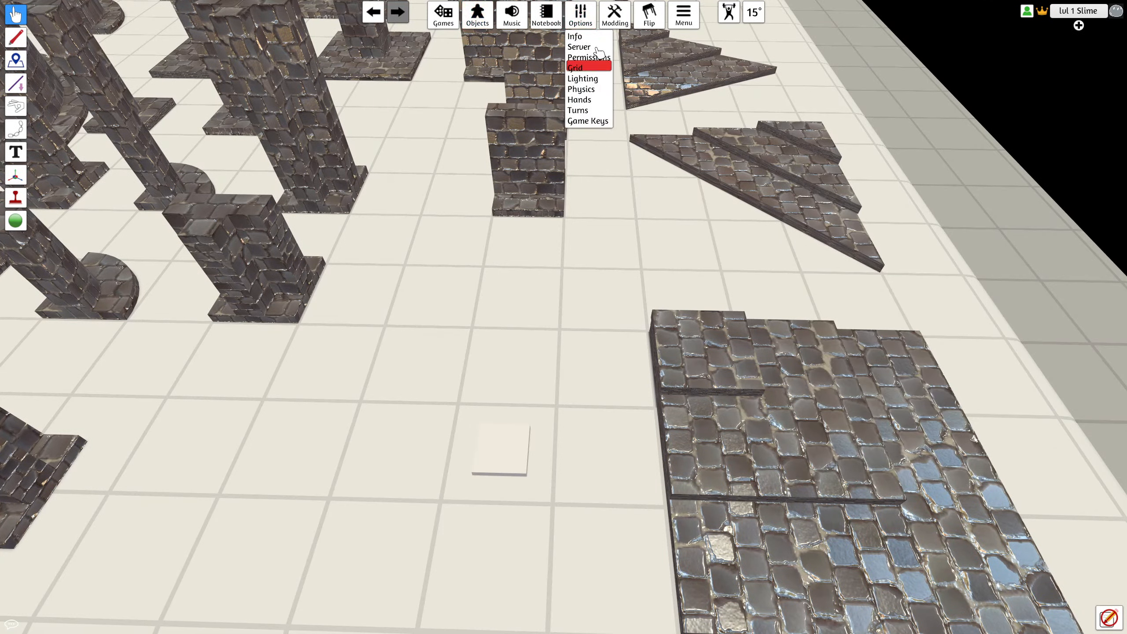
click(576, 67)
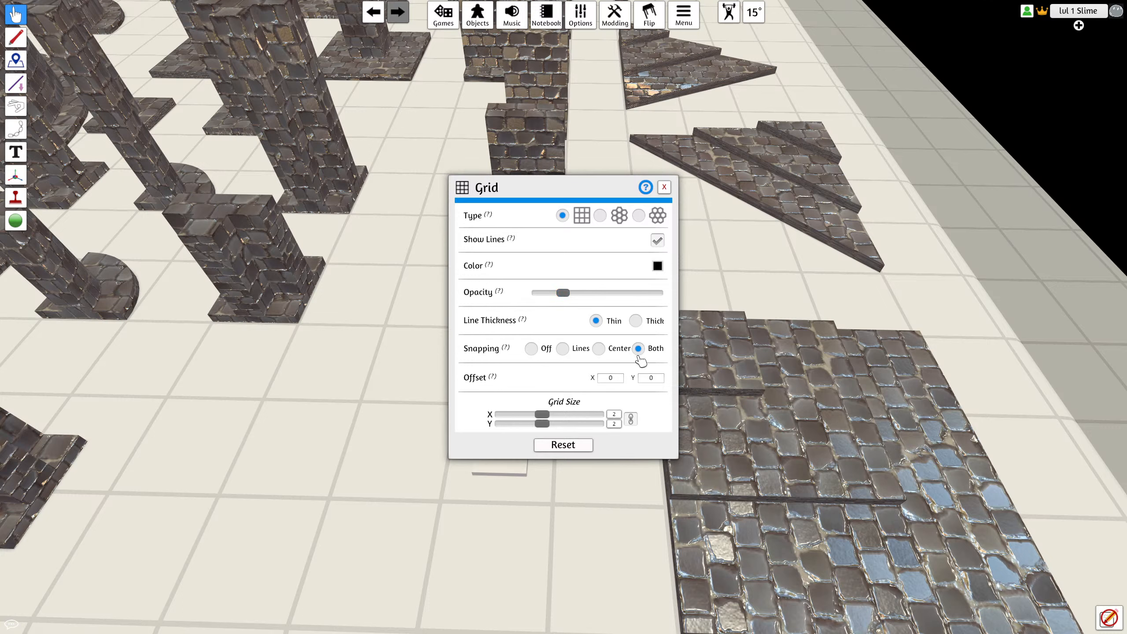
text(1)
click(614, 424)
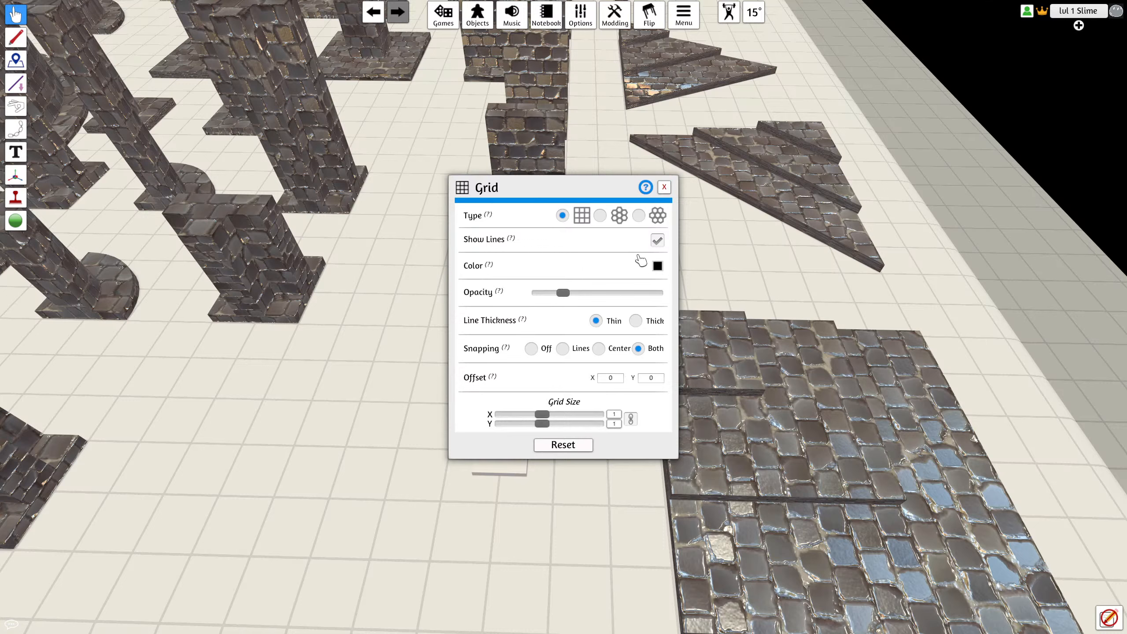
click(664, 189)
Step: Place the white tile in a grid square, duplicate it, and arrange the tiles into a flush 2×2 block
drag(505, 465, 473, 492)
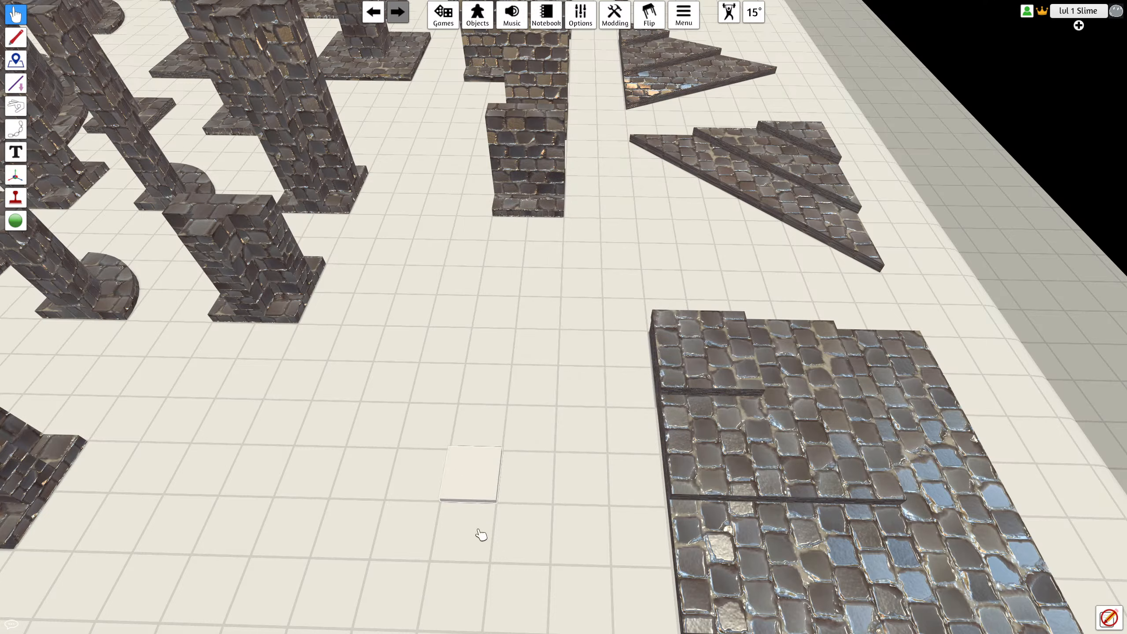
key(ctrl+v)
drag(553, 480, 535, 481)
right_drag(543, 530, 575, 493)
key(ctrl+v)
key(ctrl+v)
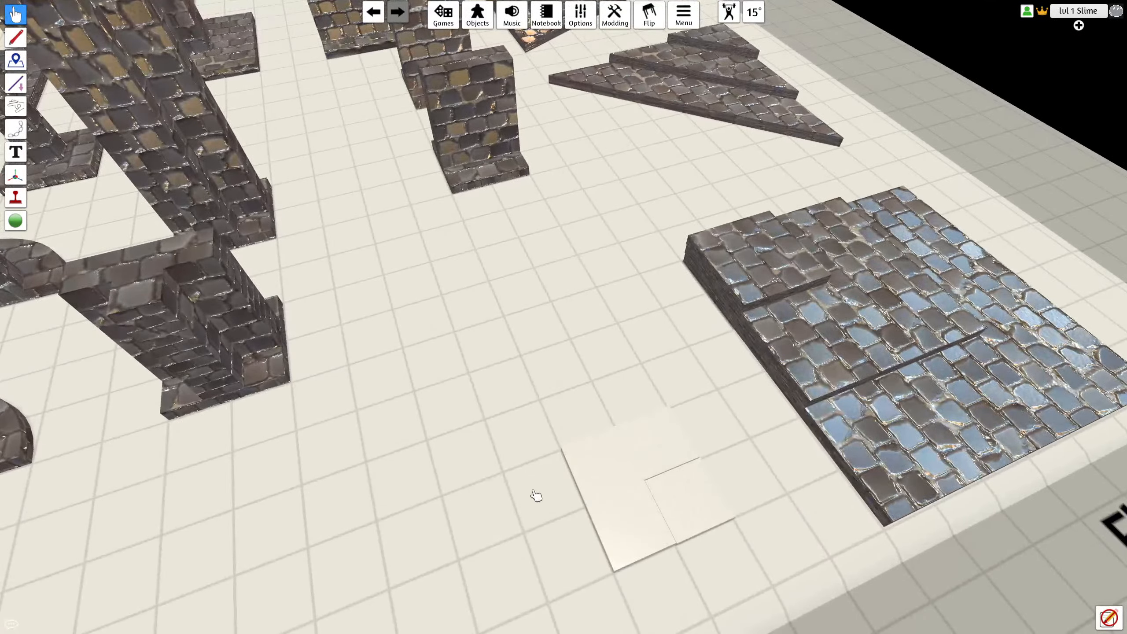
right_drag(504, 582, 473, 552)
drag(529, 434, 548, 461)
right_drag(554, 503, 609, 401)
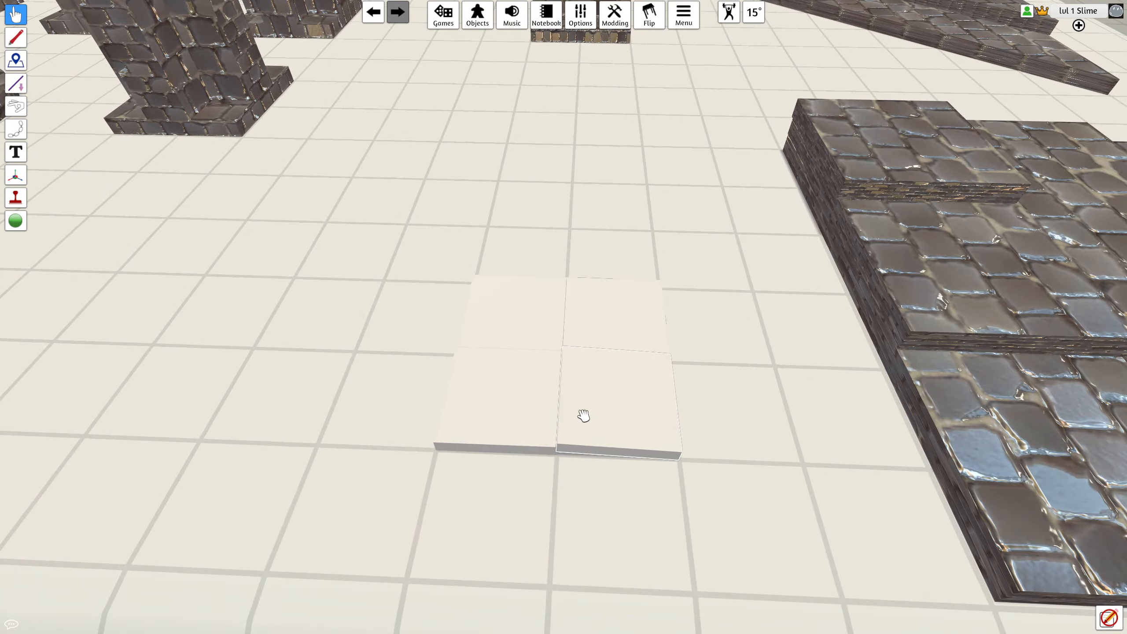
Step: Flip individual tiles of the 2×2 white block in place and check how their seams line up
key(f)
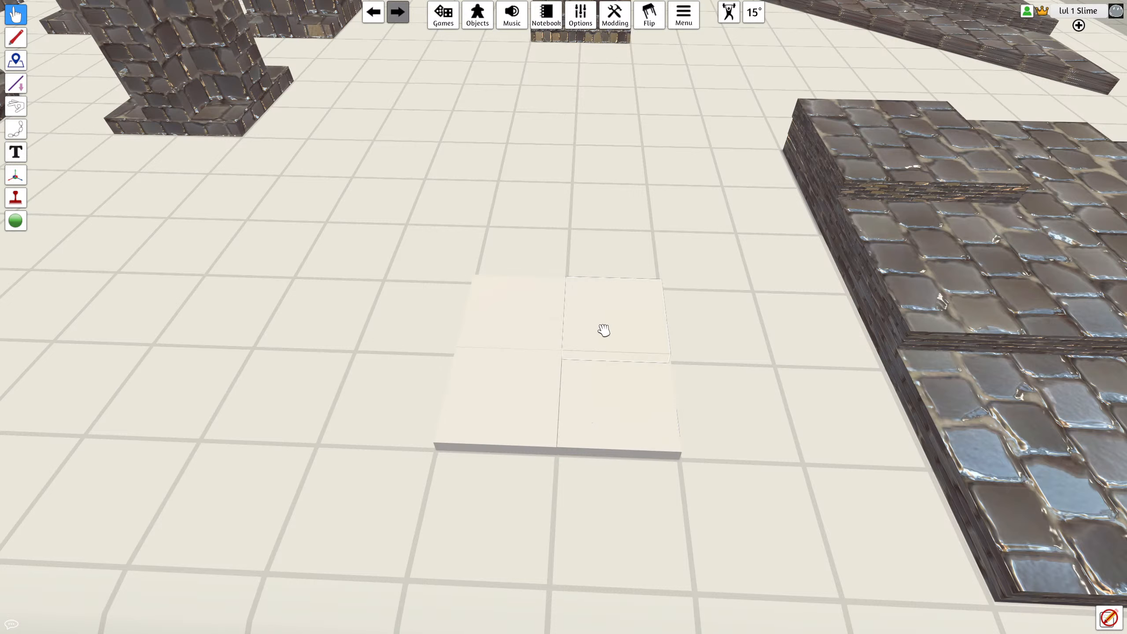
drag(604, 329, 525, 334)
key(f)
right_drag(676, 454, 677, 459)
key(f)
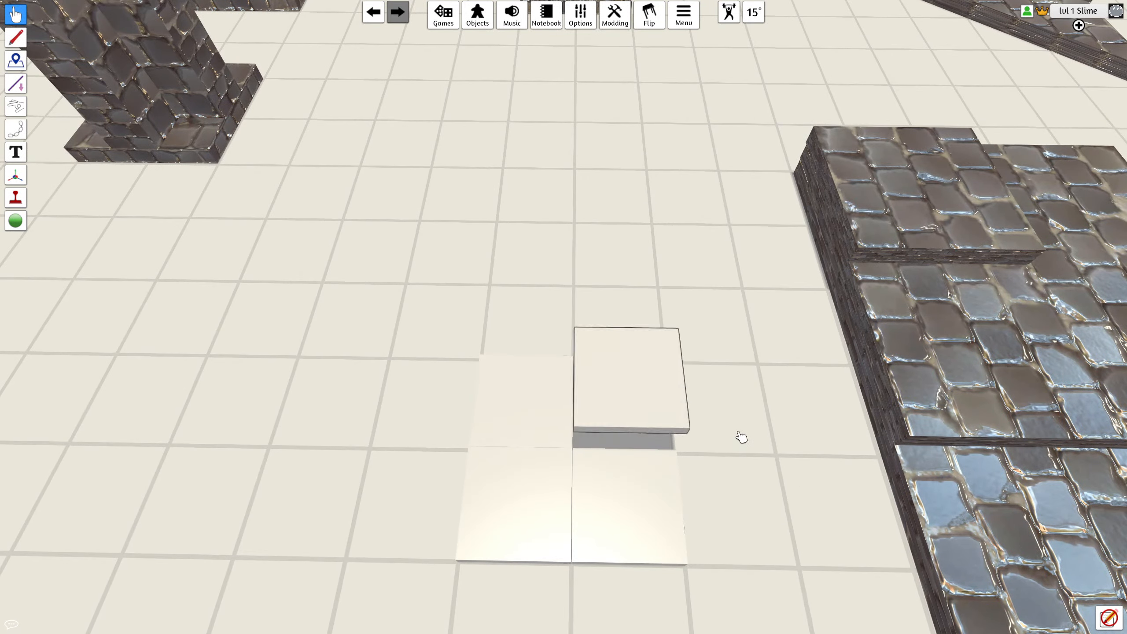
key(f)
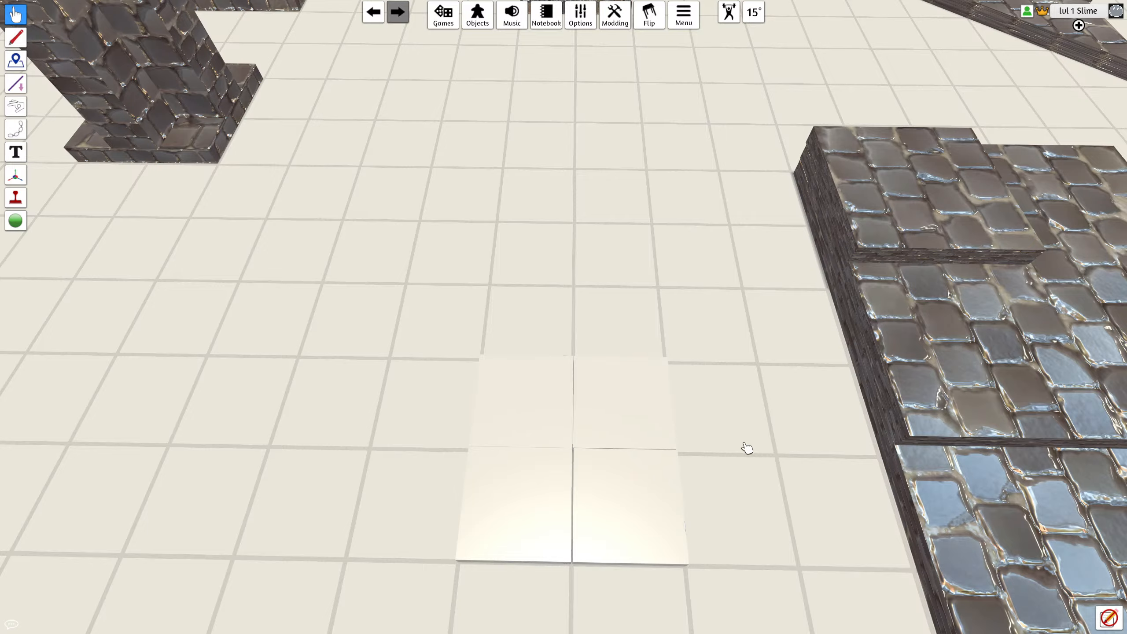
right_drag(745, 447, 722, 440)
mouse_move(581, 505)
right_down()
mouse_move(583, 488)
mouse_move(599, 498)
right_up()
drag(609, 419, 664, 478)
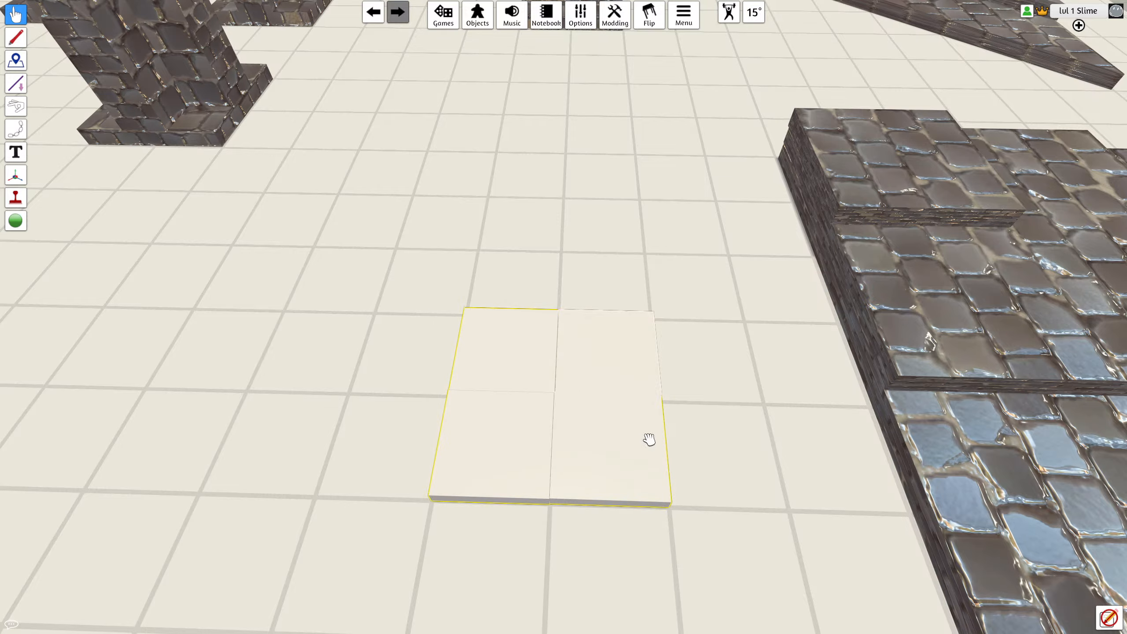
Step: Survey the whole table and compare the white block with the existing stone tile set and its bags
scroll(649, 439, down, 5)
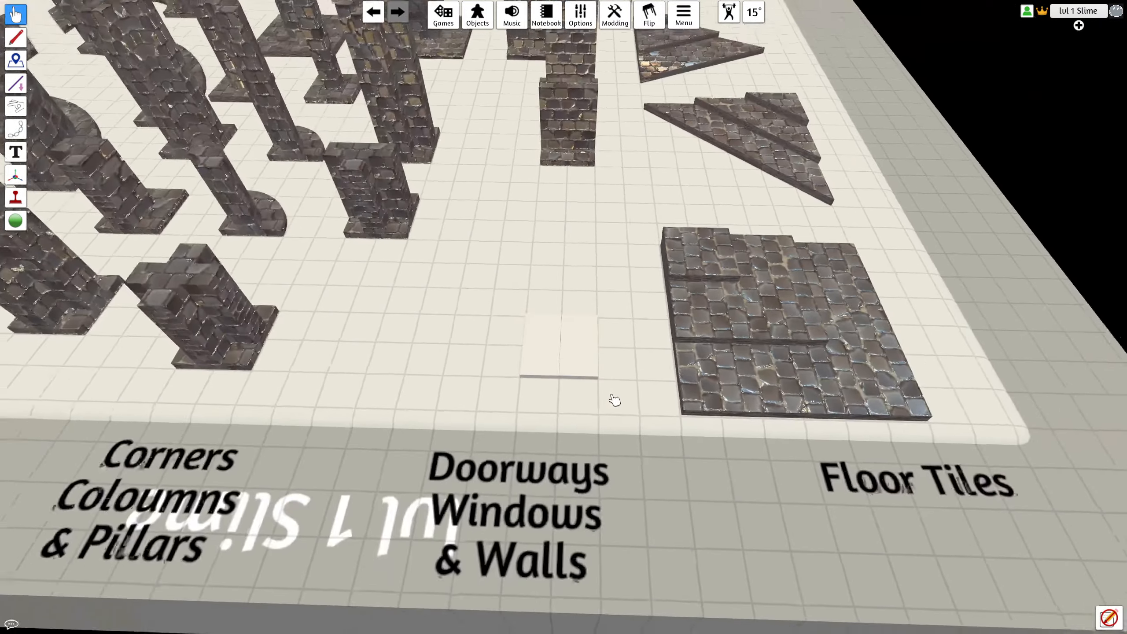
scroll(615, 401, down, 5)
right_drag(579, 397, 486, 377)
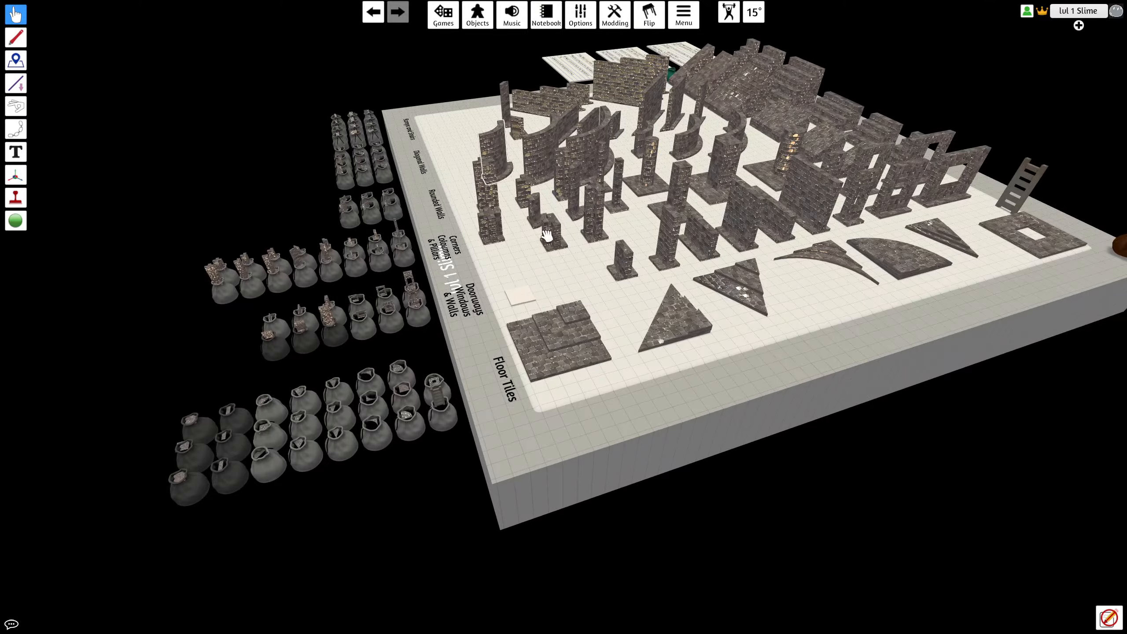
right_drag(547, 235, 836, 341)
scroll(836, 340, up, 5)
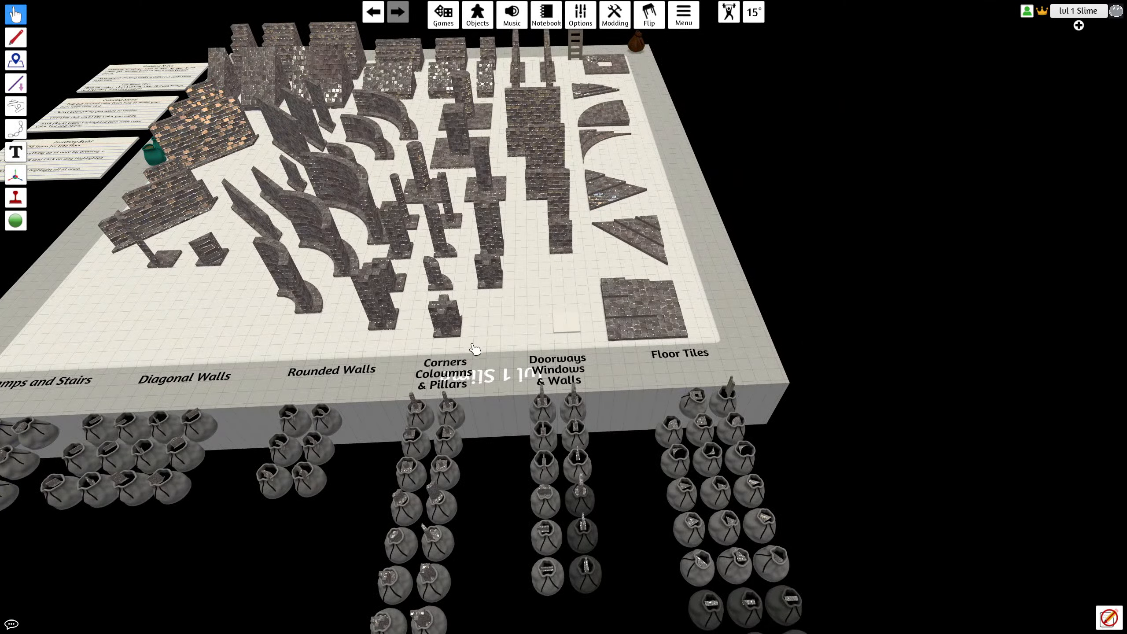
scroll(474, 350, up, 6)
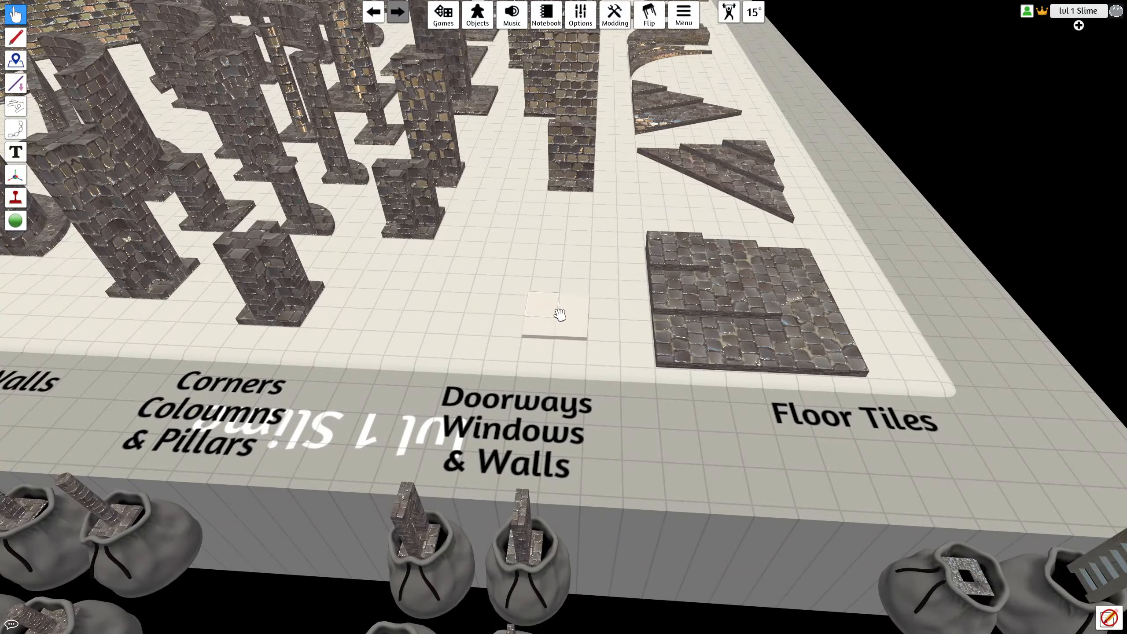
scroll(560, 314, up, 3)
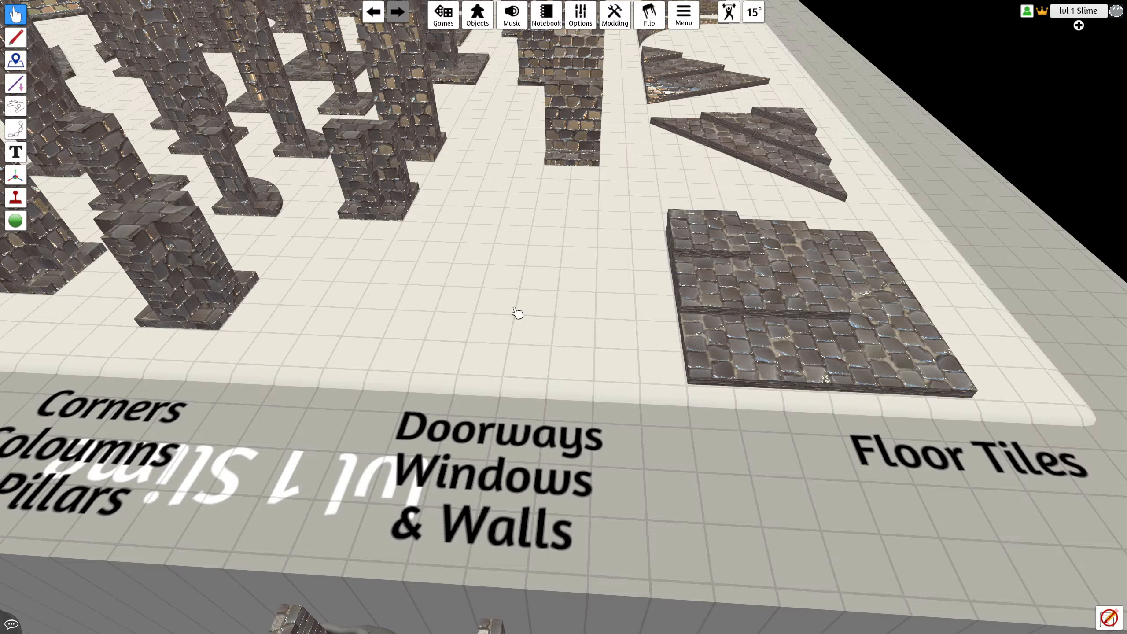
Step: Replace the white tile's local mesh with a Steam Cloud upload and import it as type Generic
right_click(551, 339)
click(581, 347)
click(539, 248)
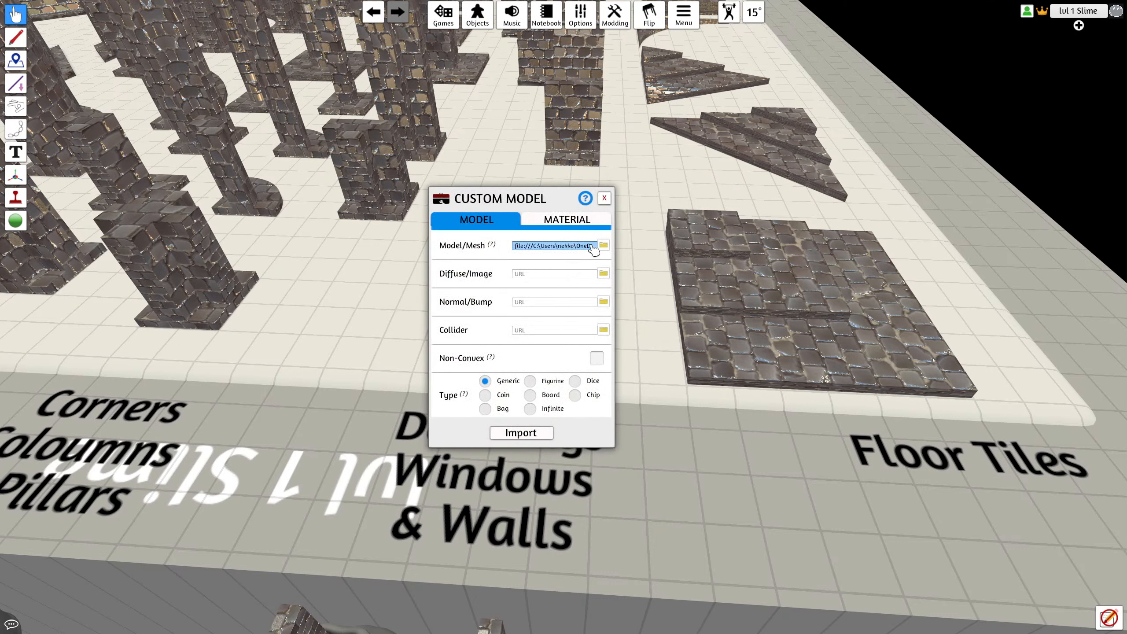
click(603, 249)
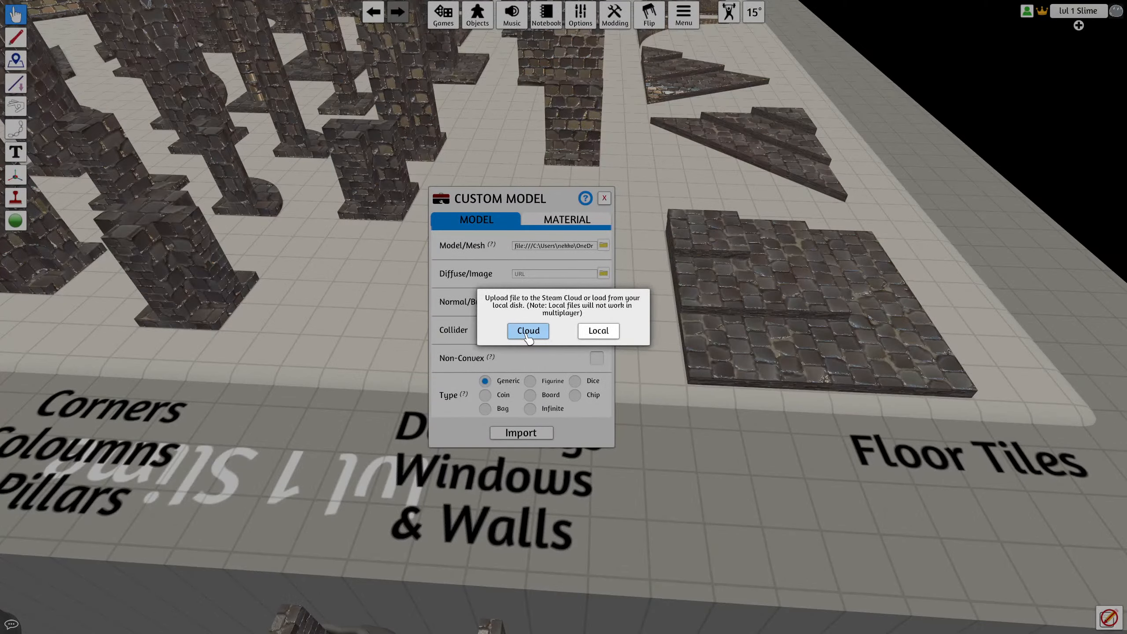
click(528, 342)
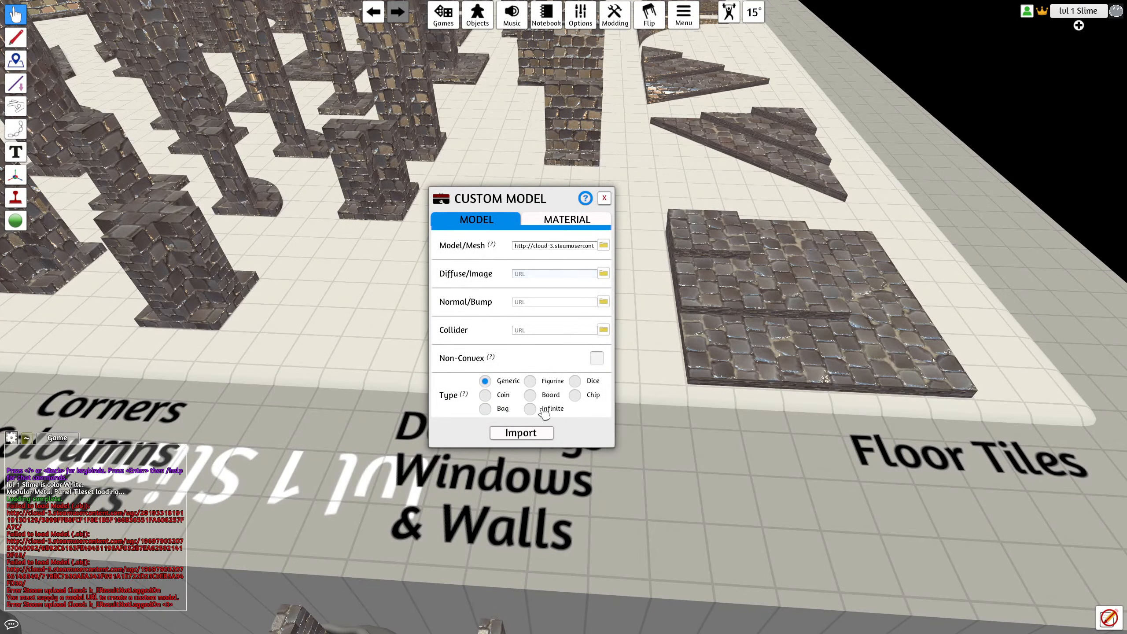
click(521, 433)
Step: Delete the reimported white tile from the table
scroll(593, 424, up, 5)
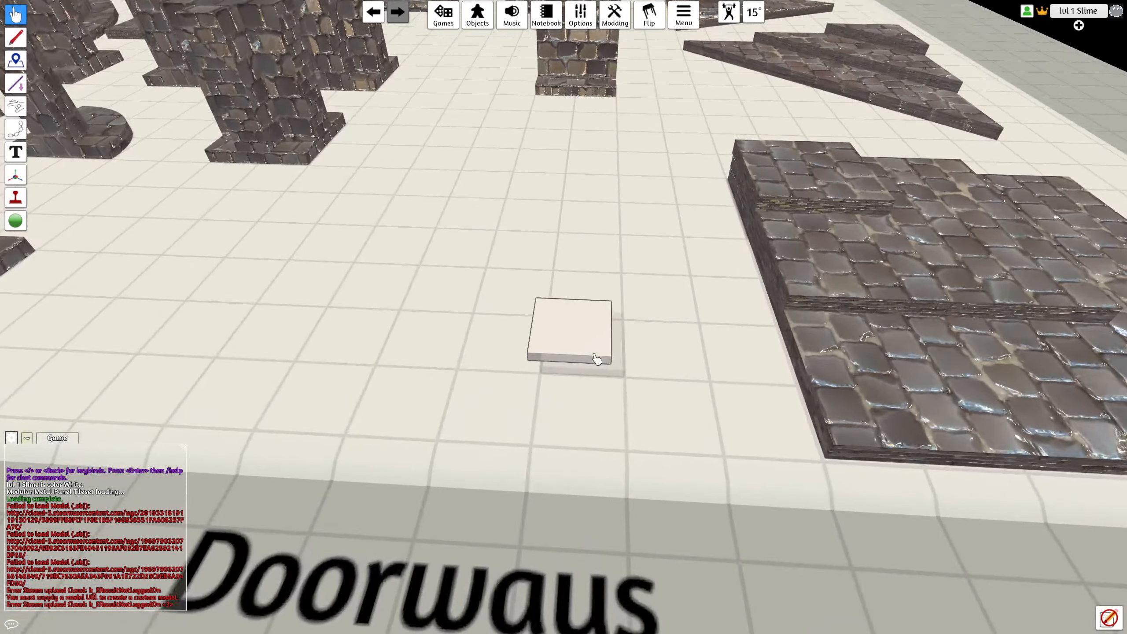
scroll(583, 377, up, 3)
right_click(585, 376)
key(Delete)
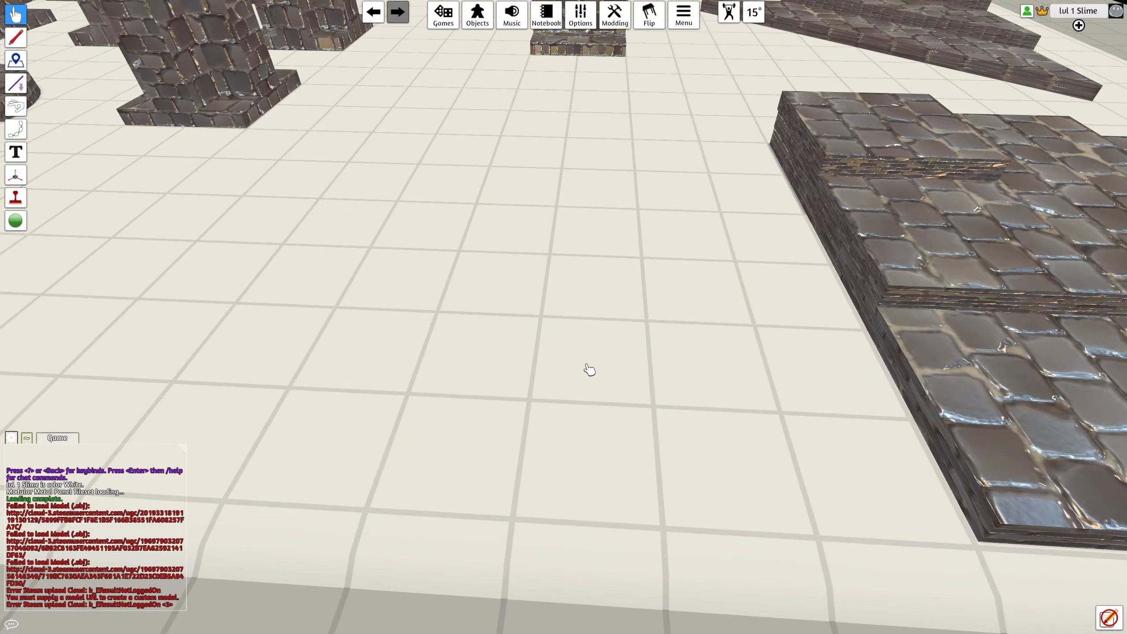
Step: Try to upload a replacement mesh for the small raised stone floor tile to Steam Cloud
right_click(855, 124)
click(882, 133)
right_click(878, 135)
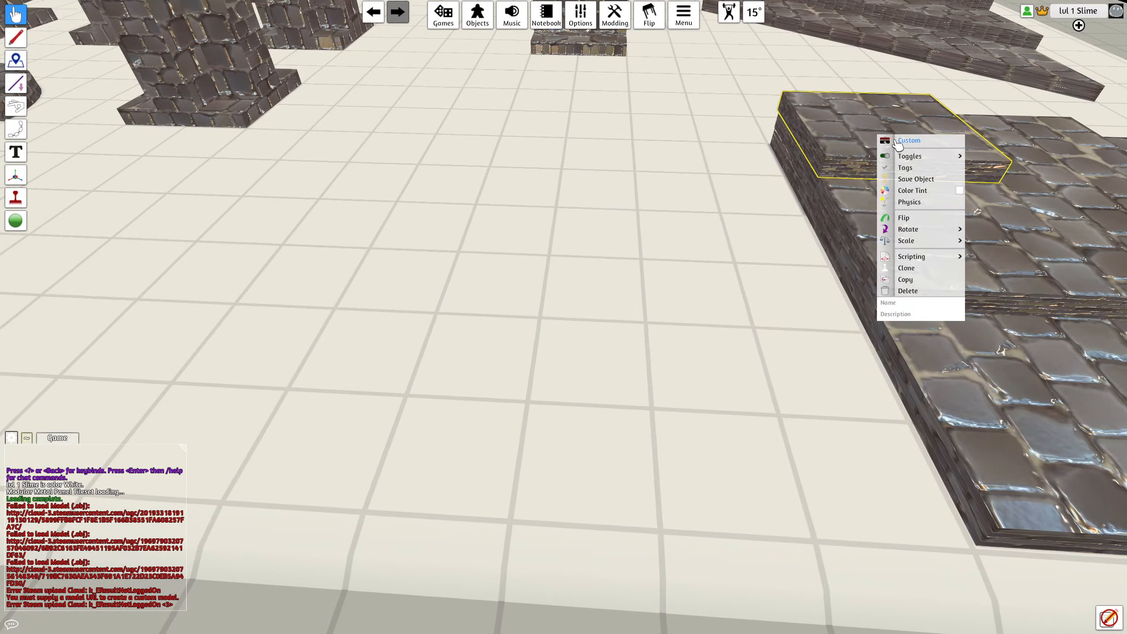
click(892, 142)
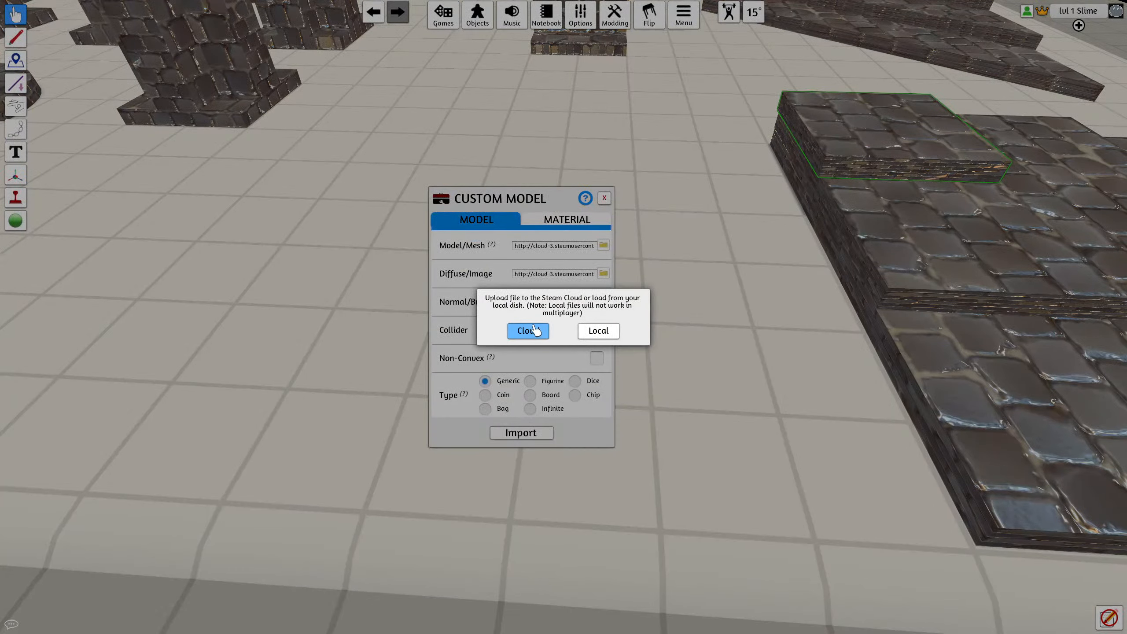
click(524, 327)
click(528, 342)
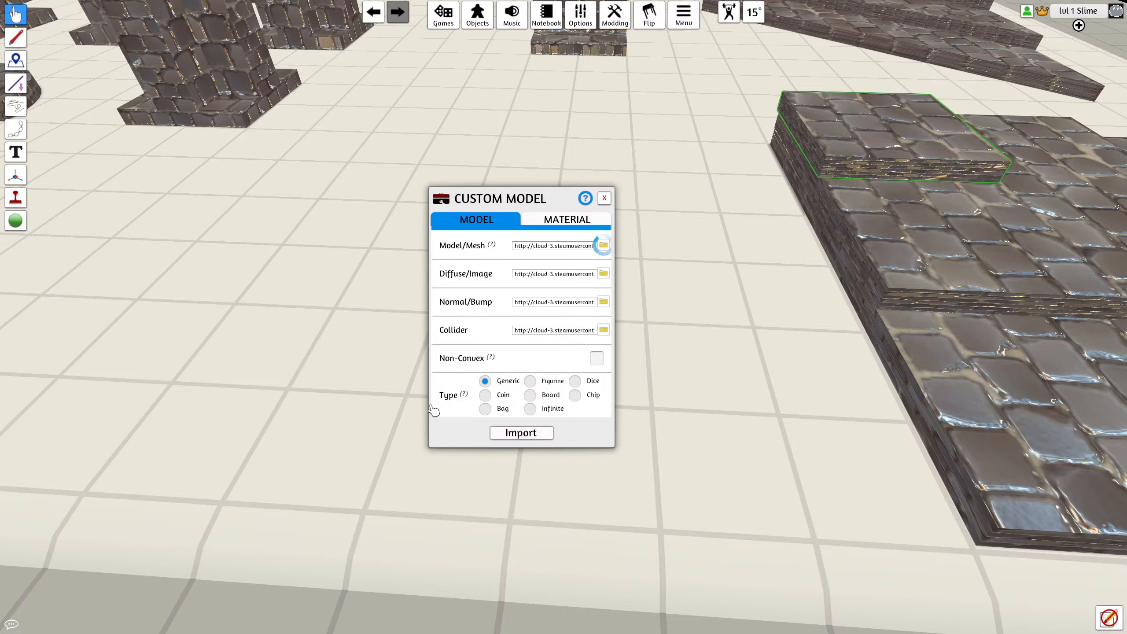
click(604, 198)
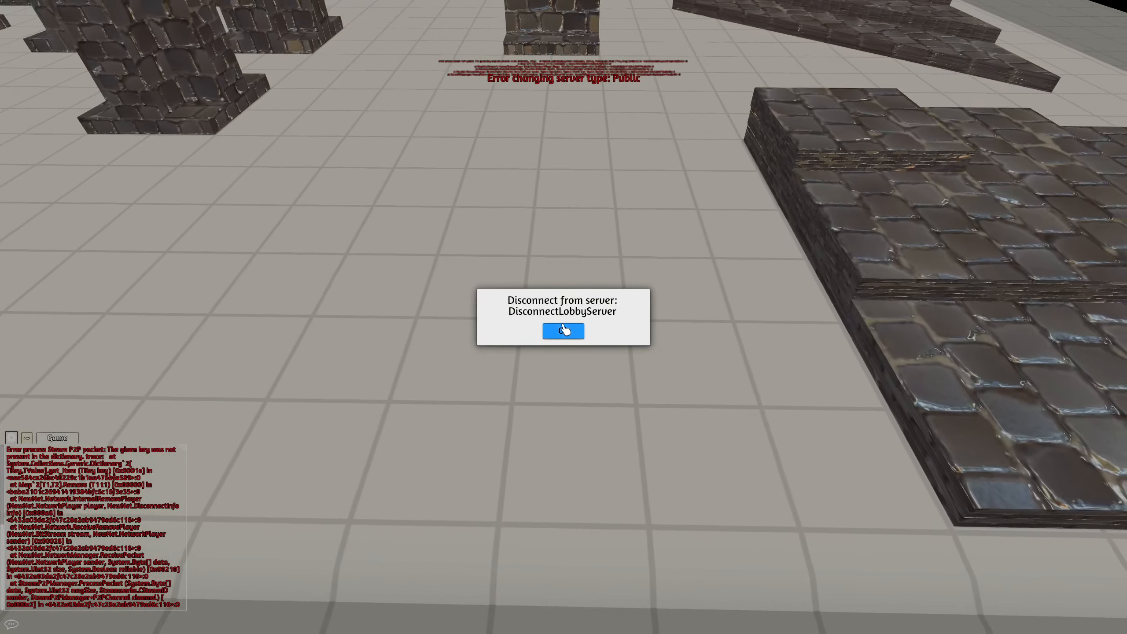
Step: Dismiss the server disconnect notice and quit Tabletop Simulator
click(564, 326)
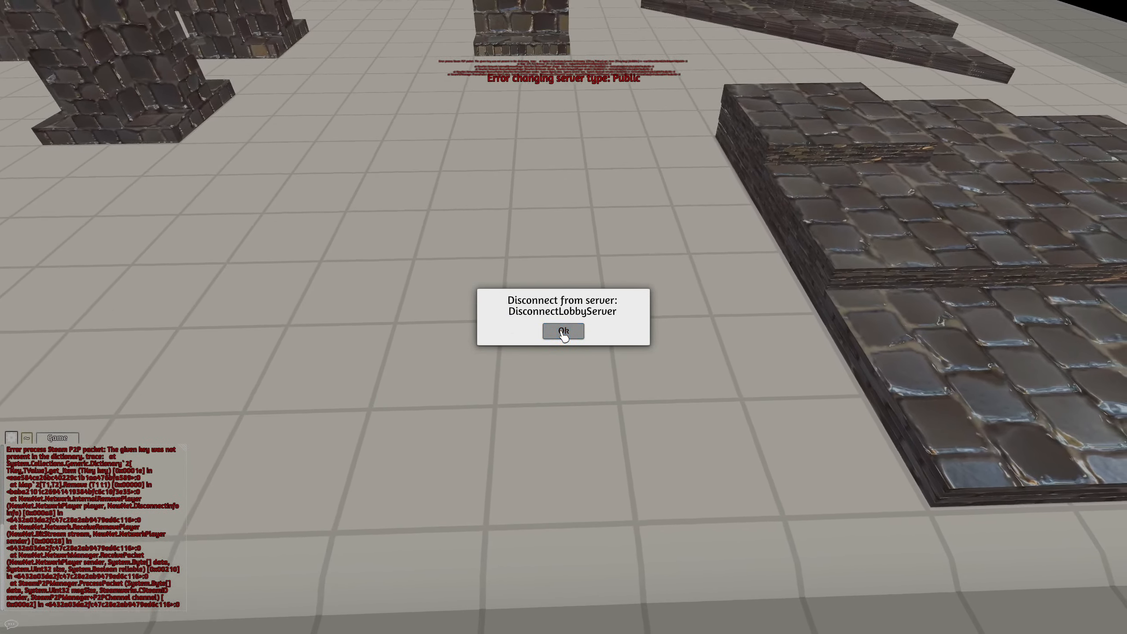
click(565, 330)
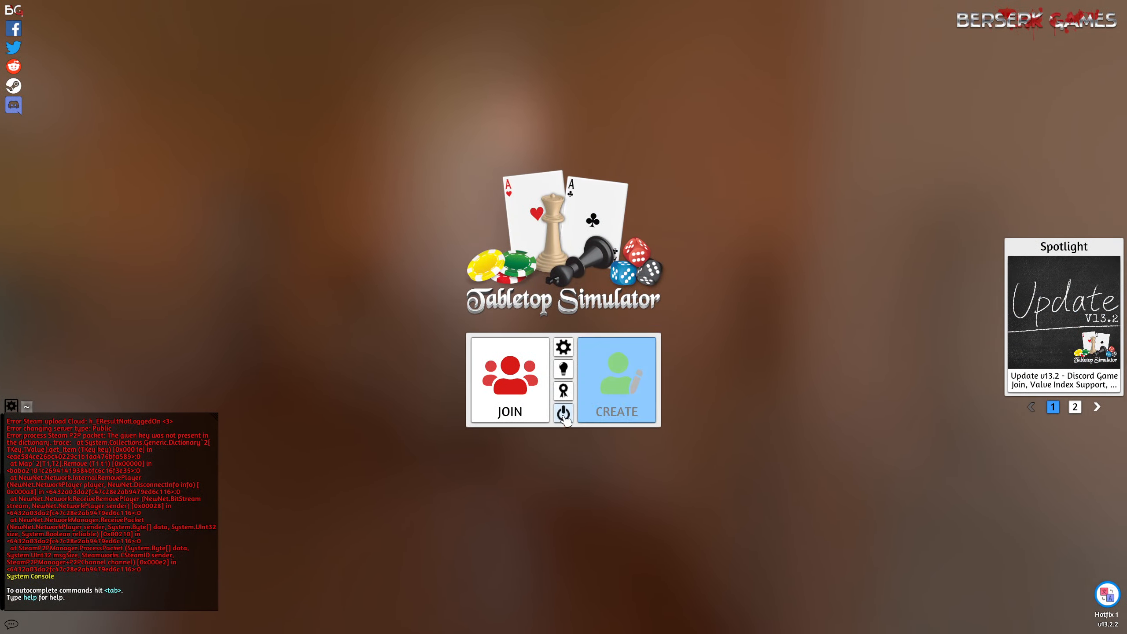
click(608, 390)
click(563, 294)
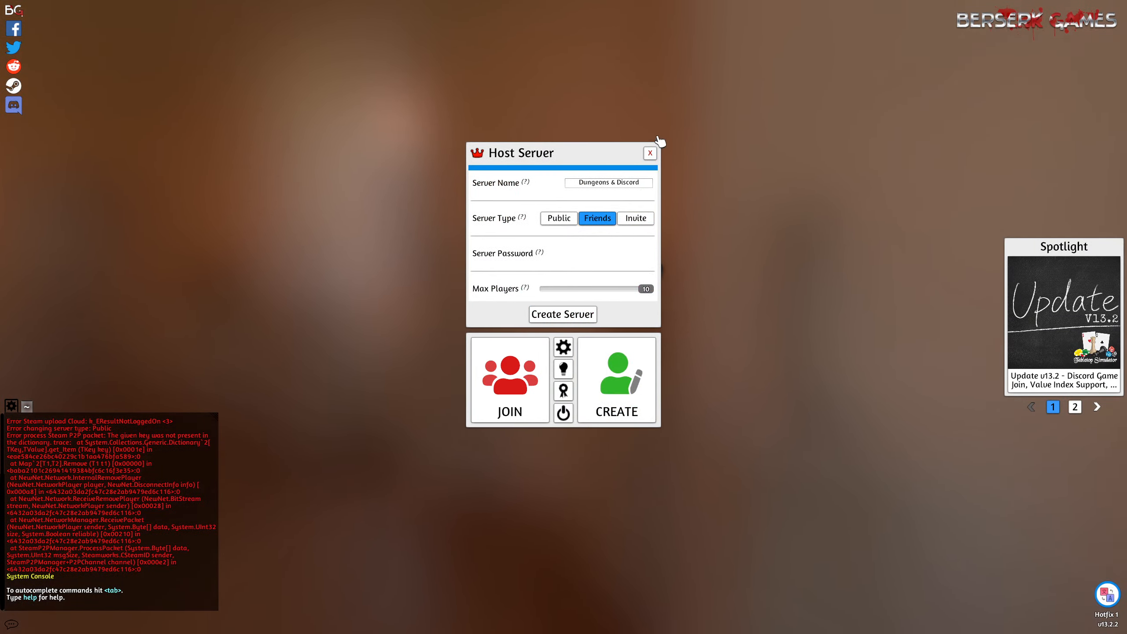
click(651, 153)
click(564, 413)
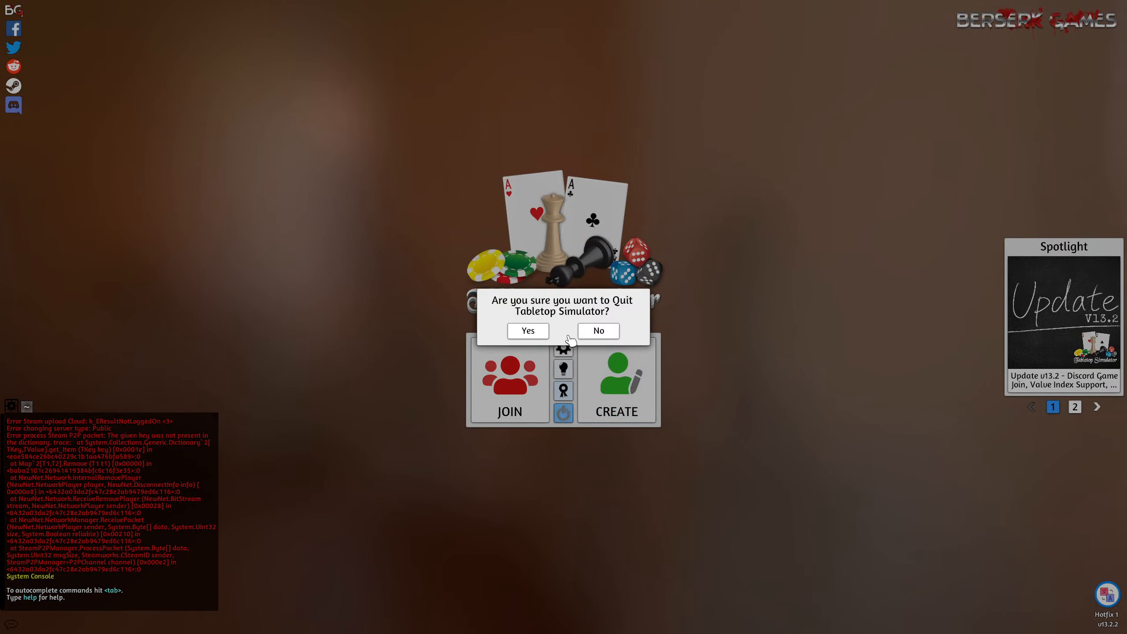
click(577, 332)
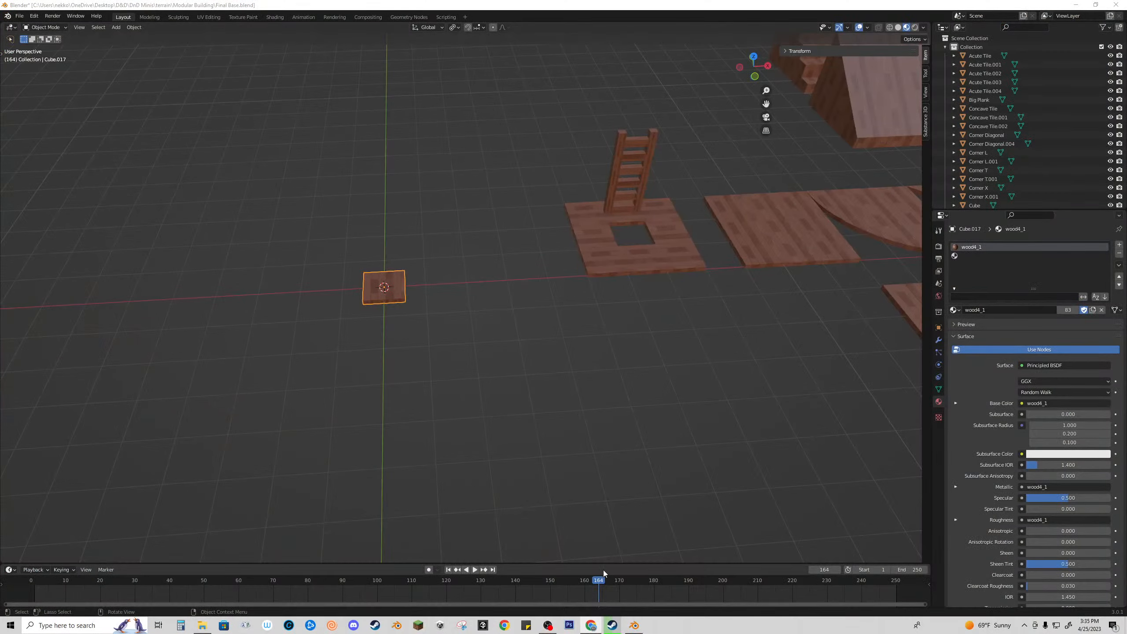
Step: Switch to Steam and relaunch the game with the Play Tabletop Simulator launch option
click(609, 630)
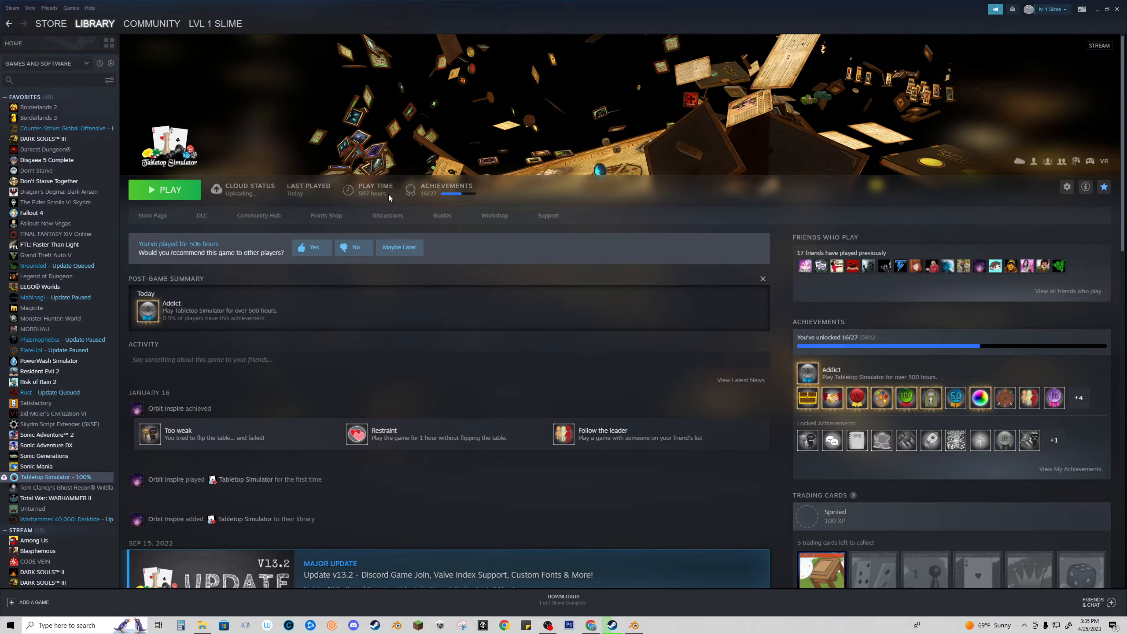
click(179, 195)
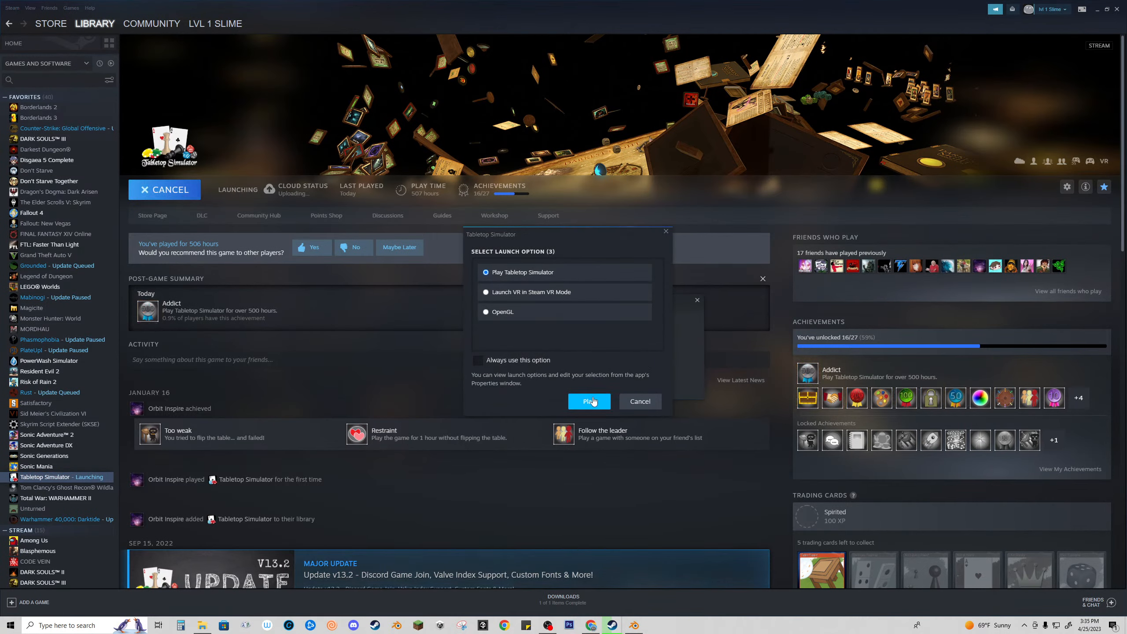
click(590, 401)
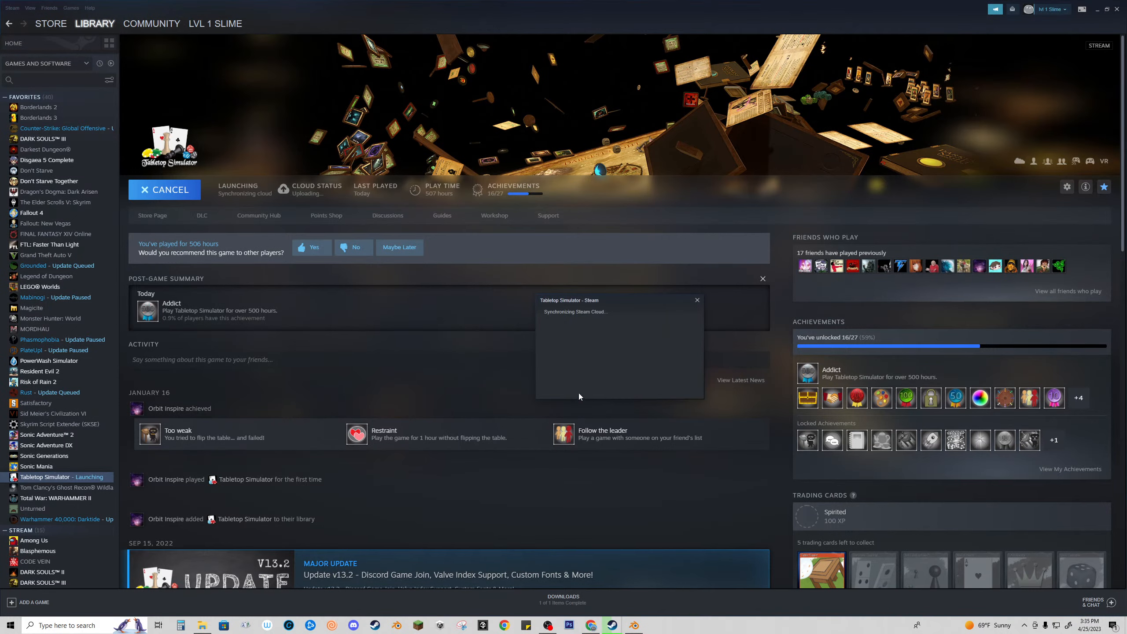
mouse_move(861, 407)
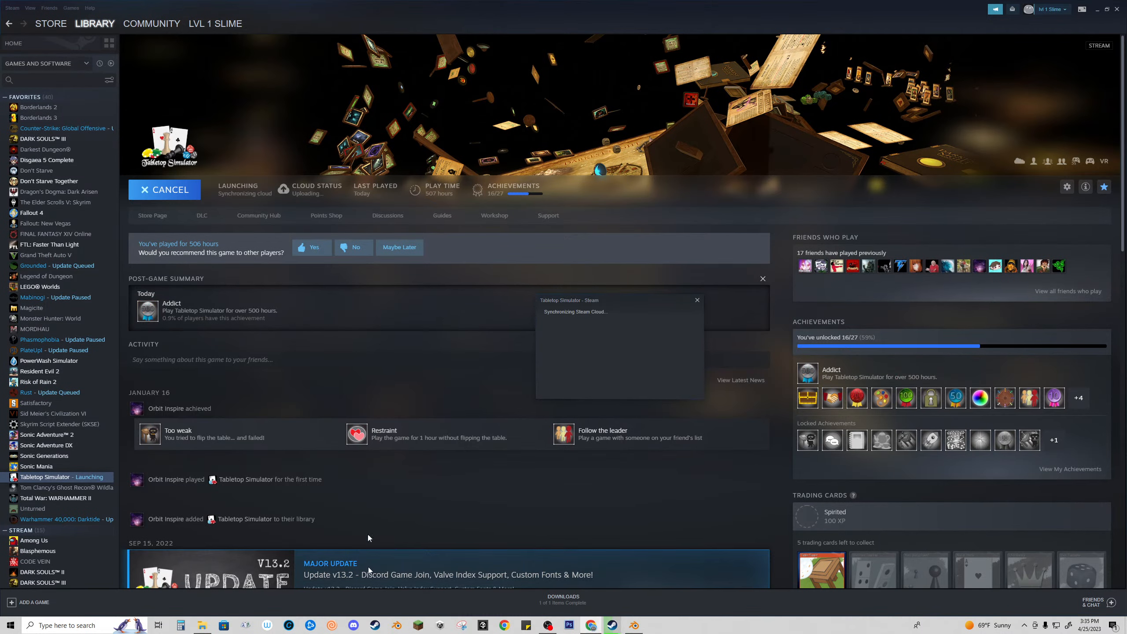
Step: Search Google in Chrome for "how many people have tabletop simulator on steam" and expand the question about how many people need to buy it
text(how ma)
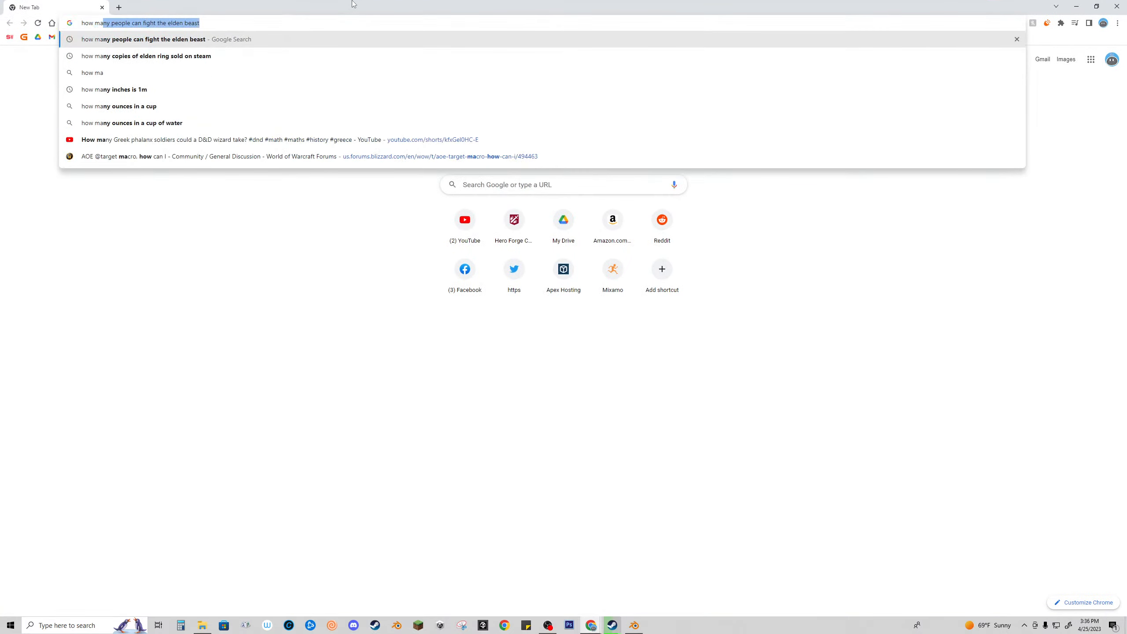
text(ny people have table)
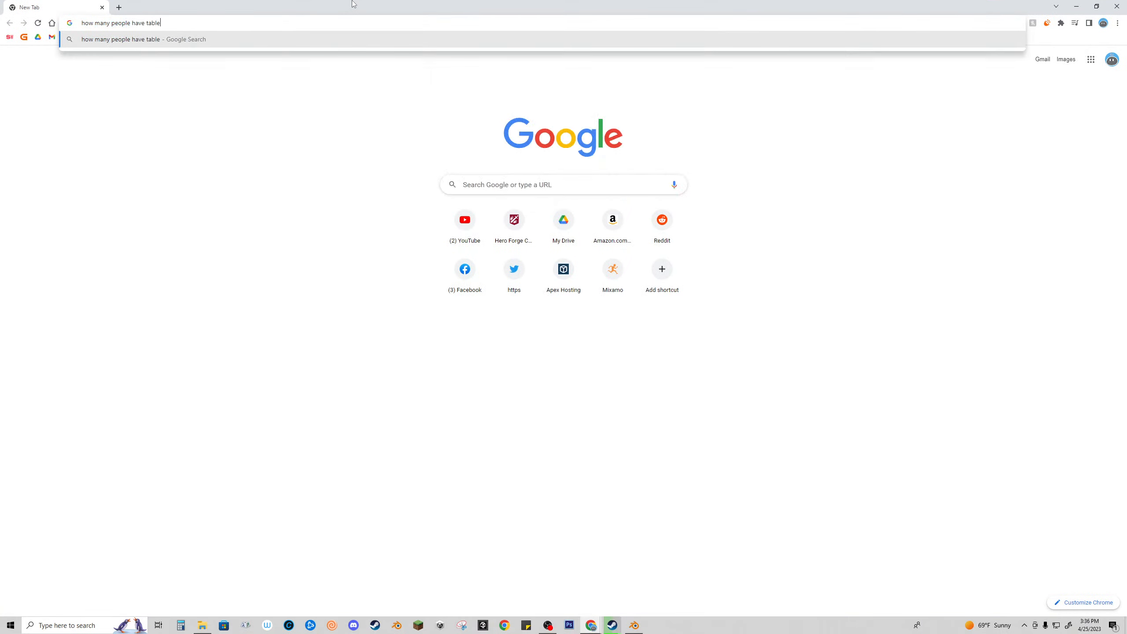
text(top simulator on steam)
key(Return)
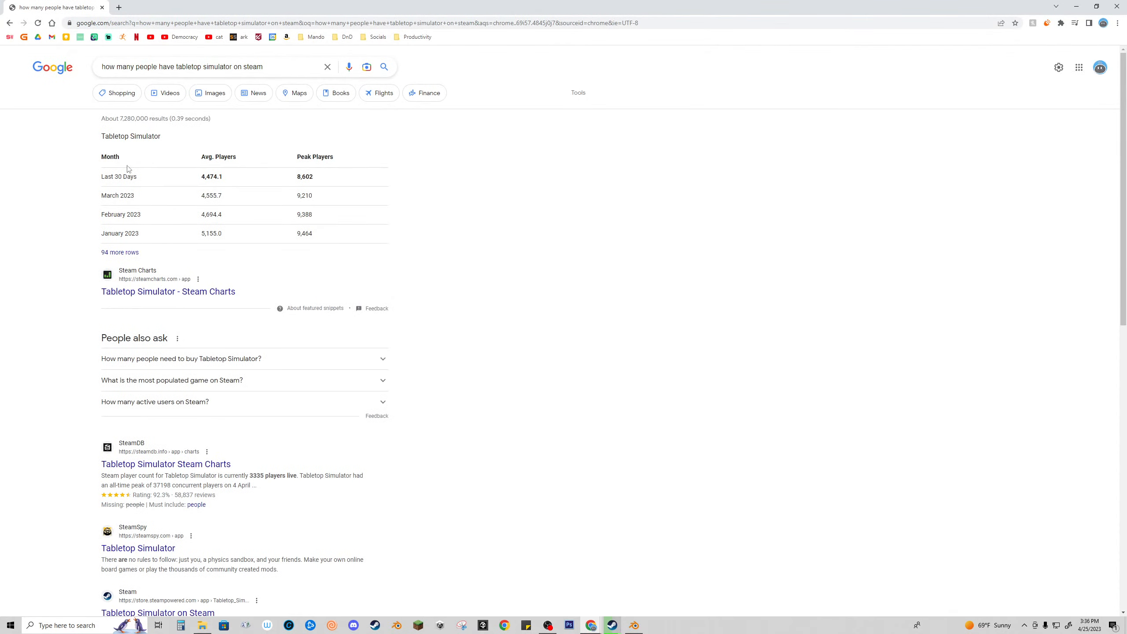
click(202, 368)
Step: Search for "how many copies sold tabletop simulator", expand the question about how many people use it, and close the tab
click(270, 69)
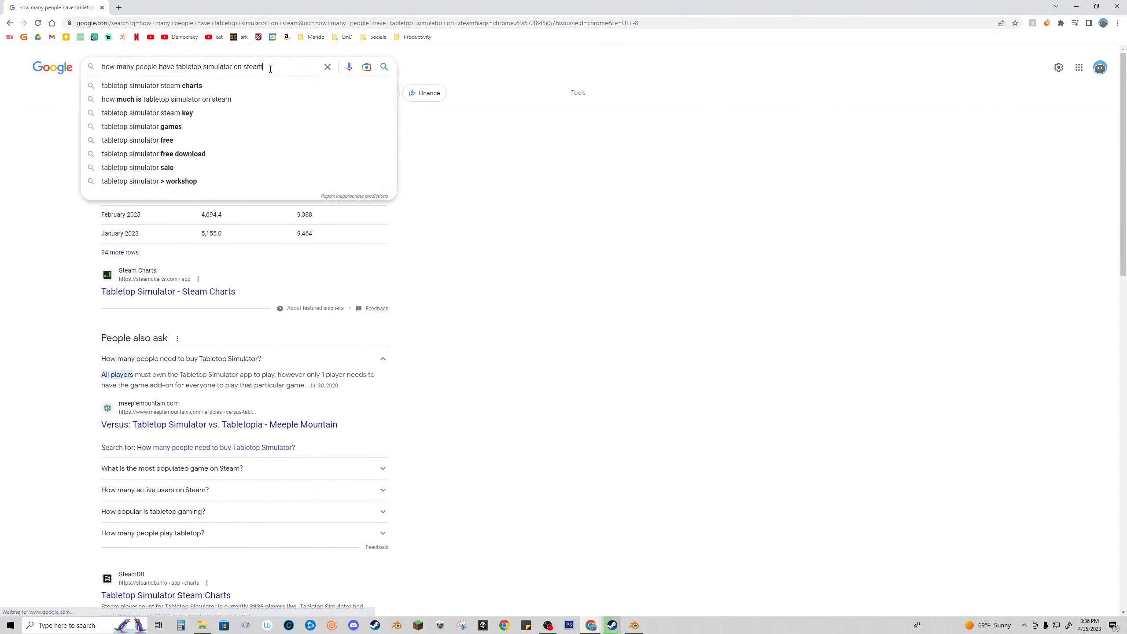
key(ctrl+a)
text(how m)
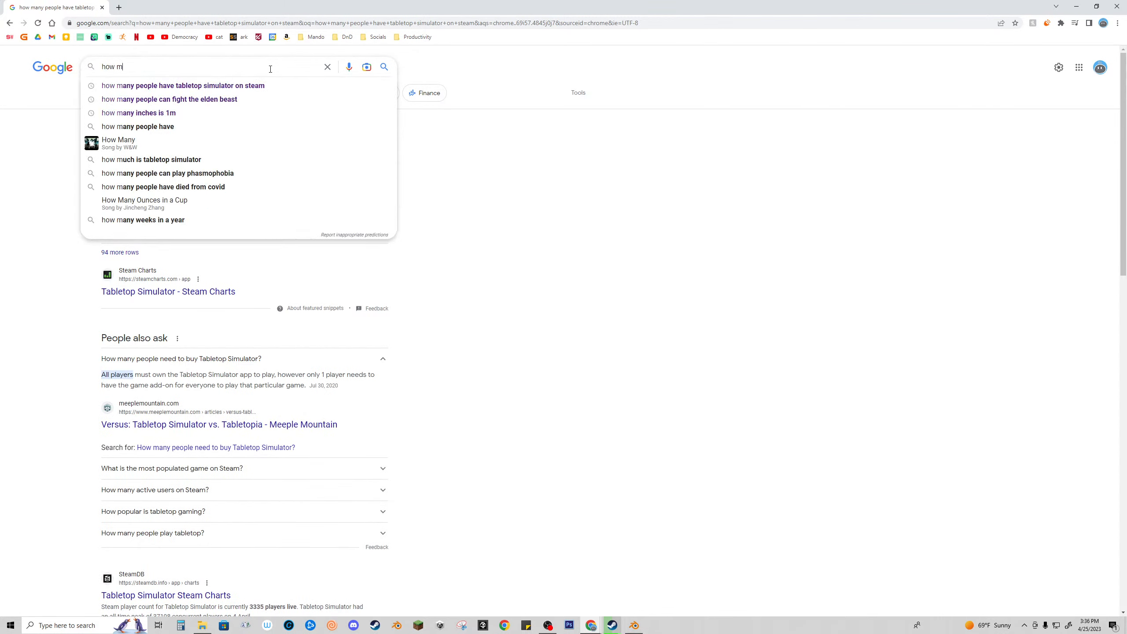
text(any copies)
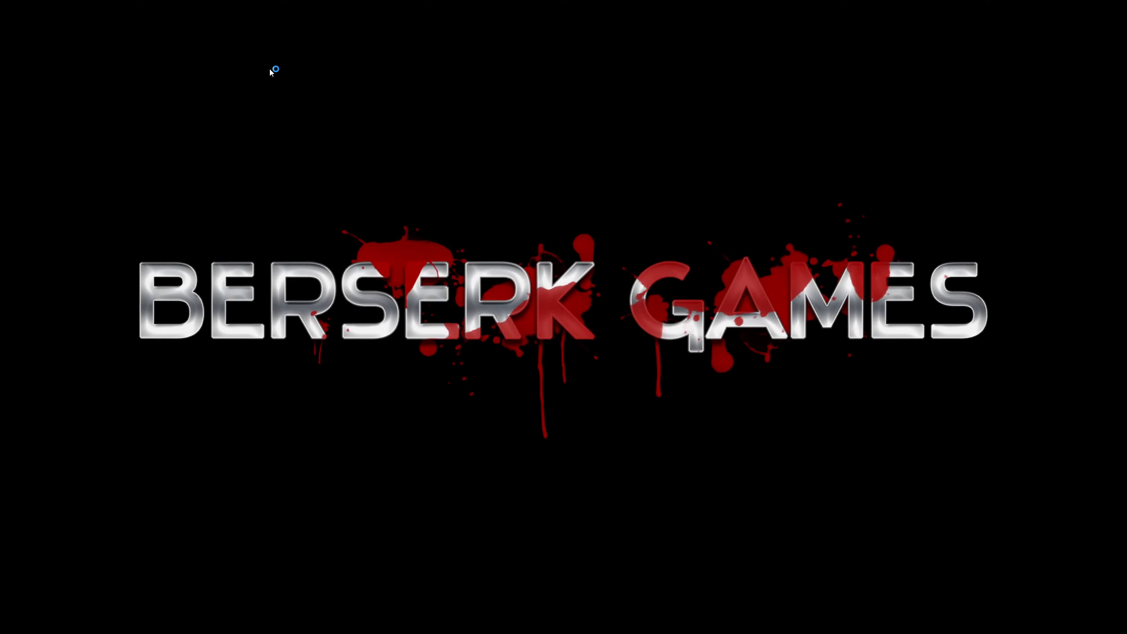
text( sold)
key(alt+Tab)
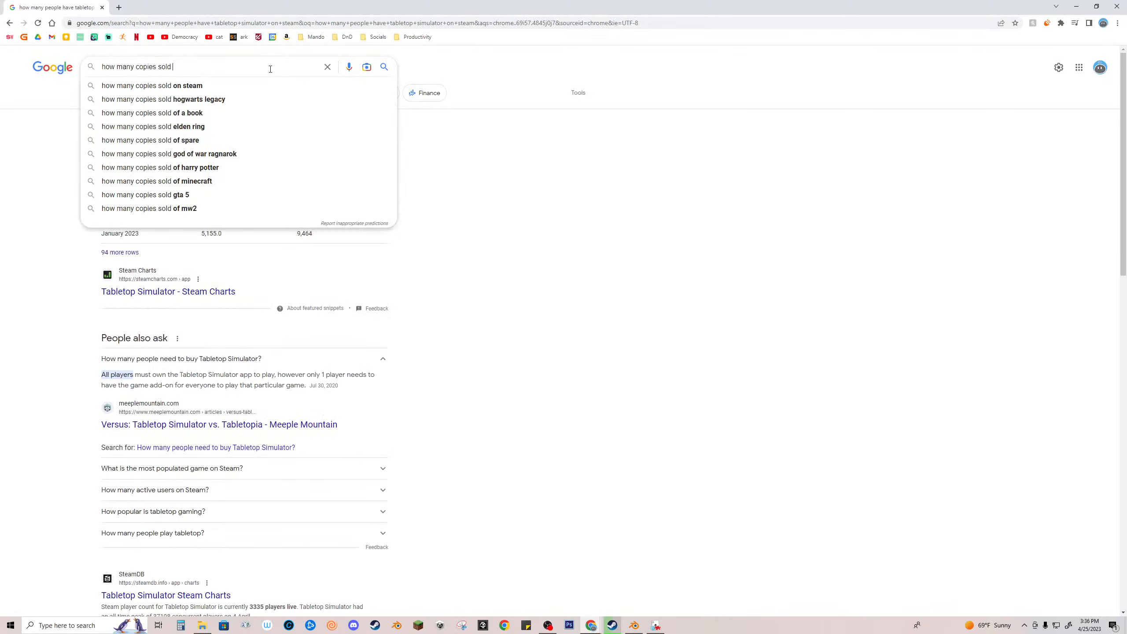
text(tabletop simulator)
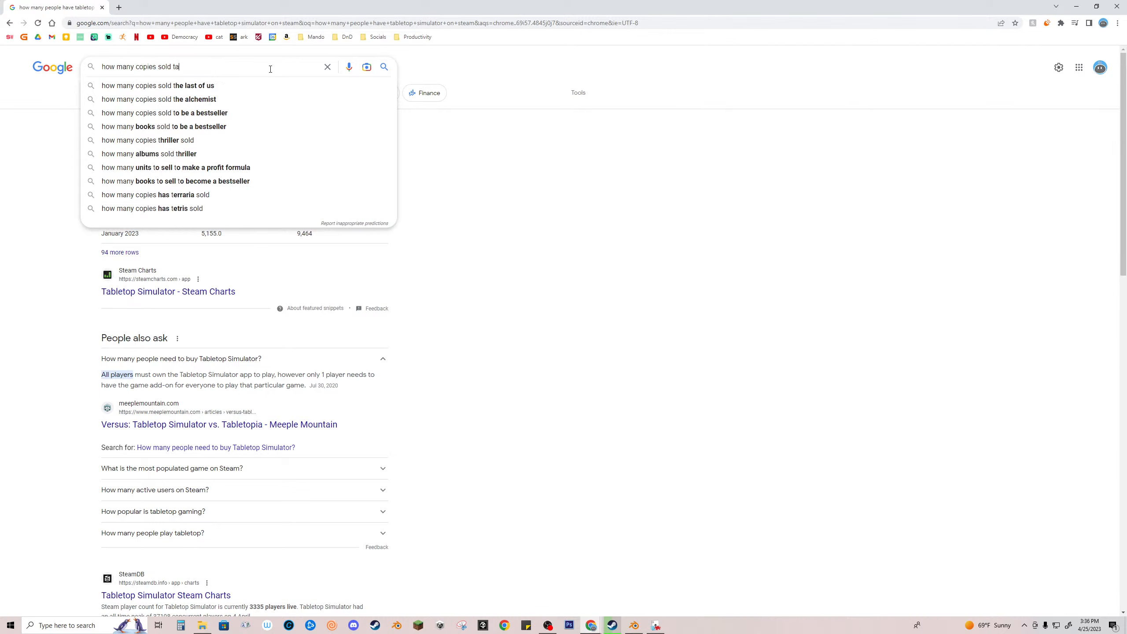
key(Return)
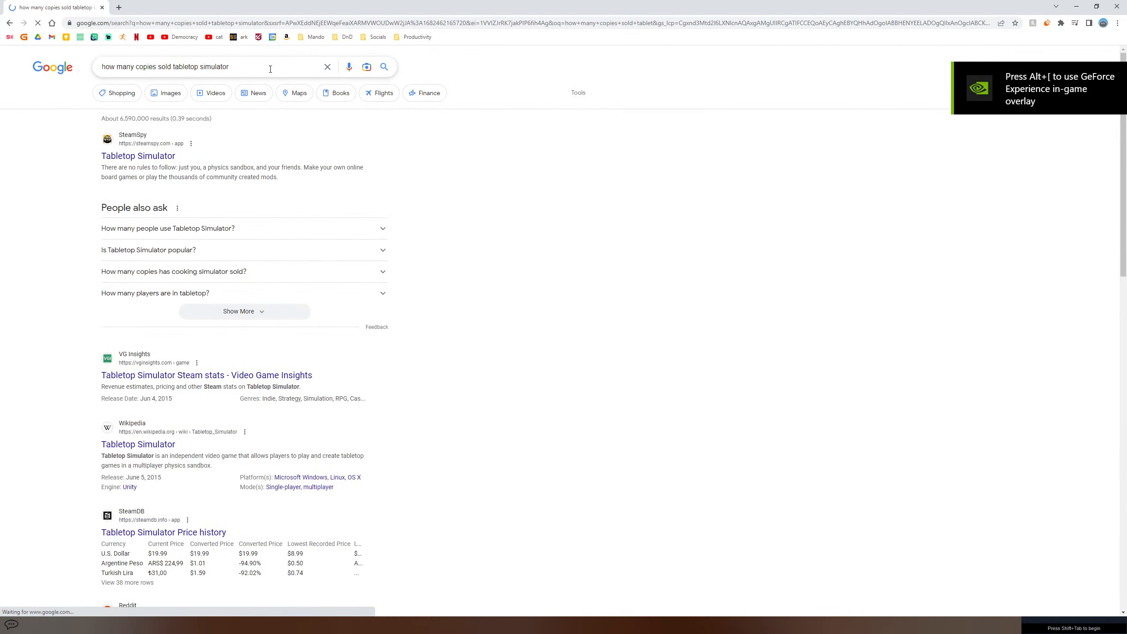
click(209, 229)
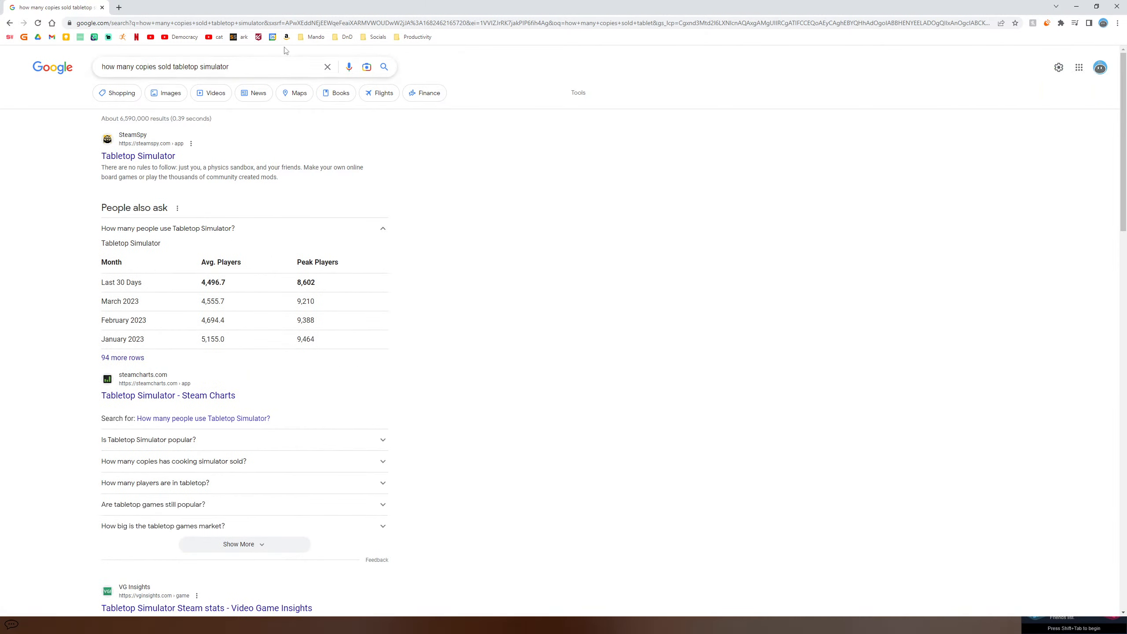
click(103, 7)
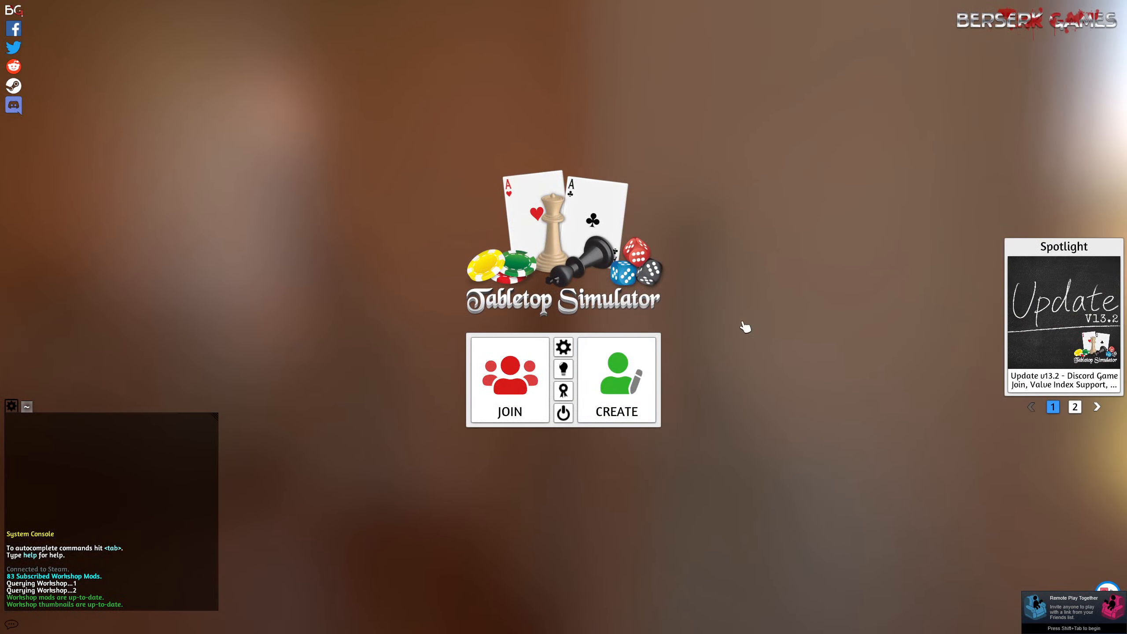
Step: Create a new multiplayer server in the restarted Tabletop Simulator
click(617, 377)
click(556, 300)
click(550, 315)
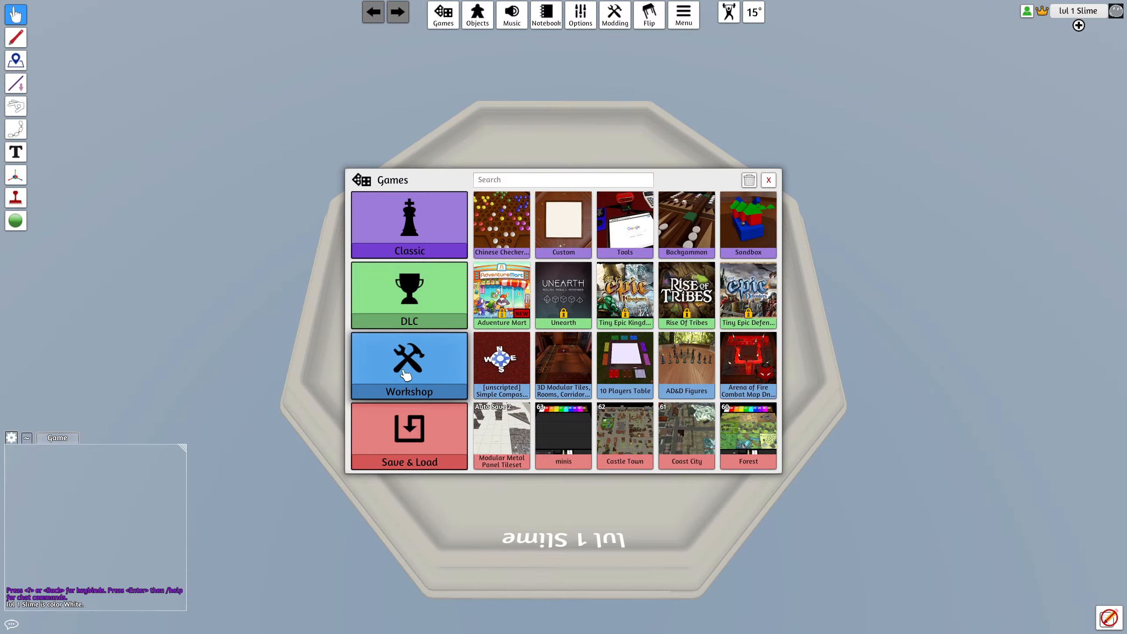
Step: Load the autosaved Modular Metal Panel Tileset game onto the table
click(434, 376)
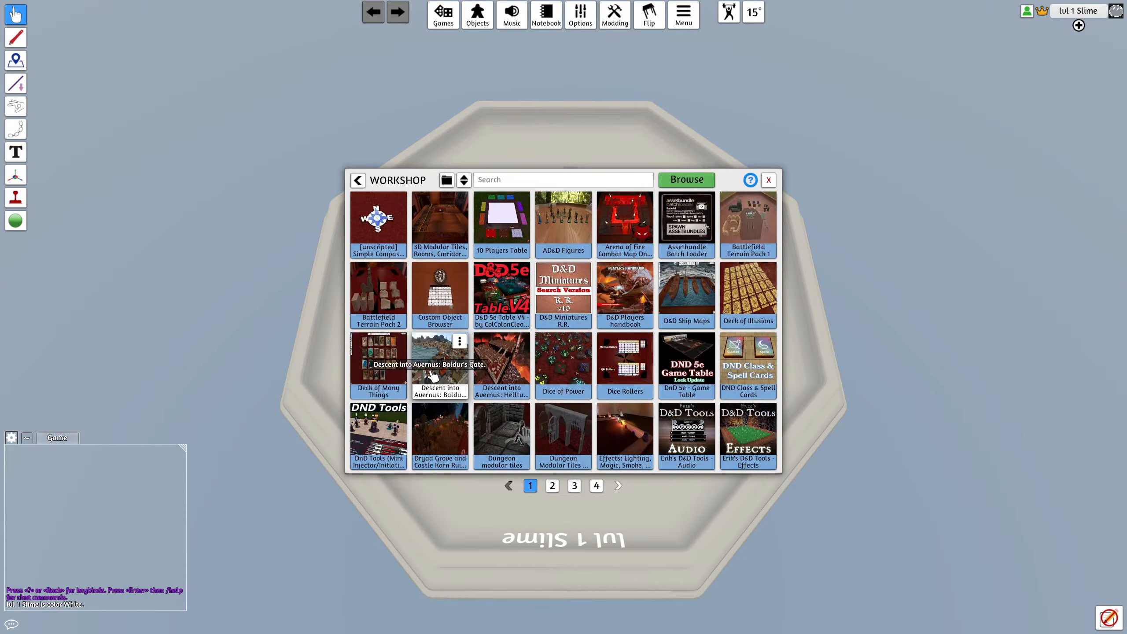
click(358, 180)
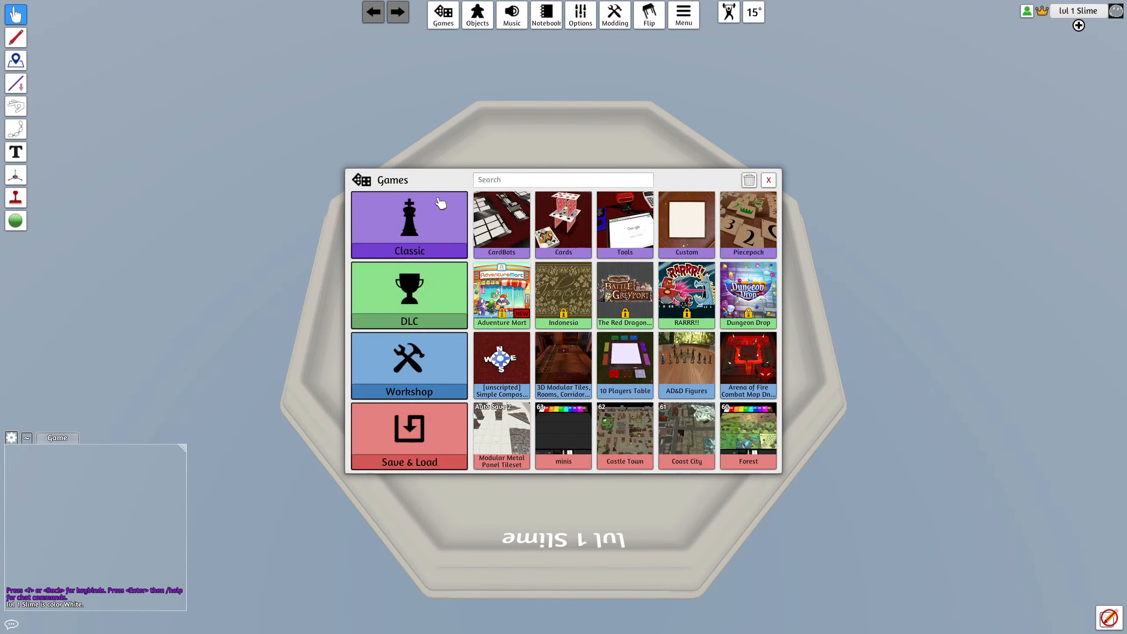
click(506, 428)
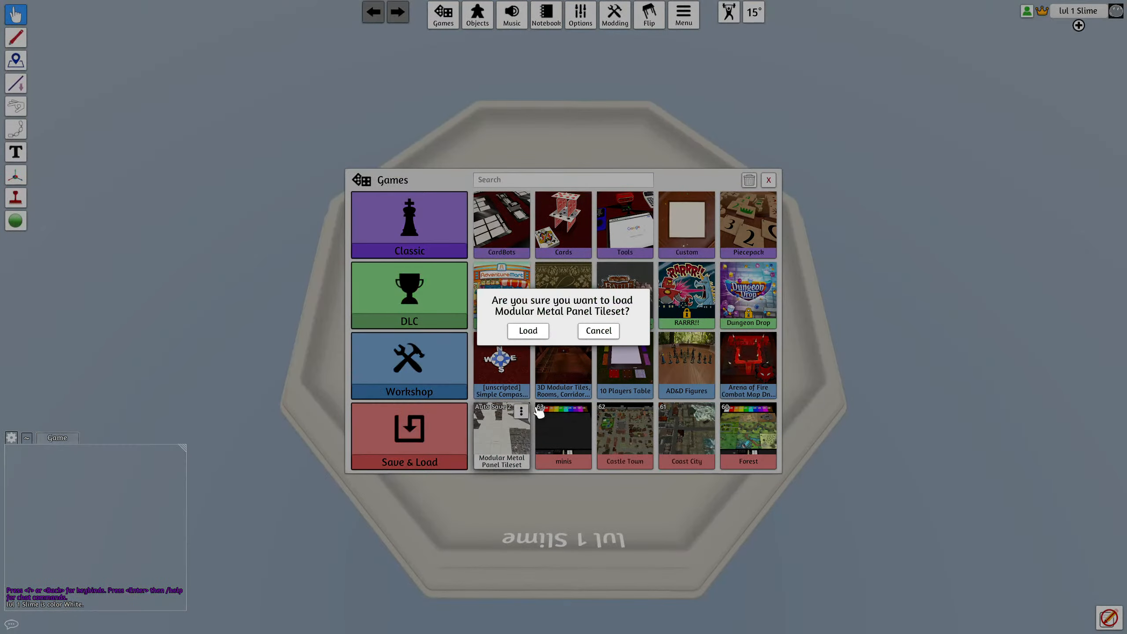
click(532, 330)
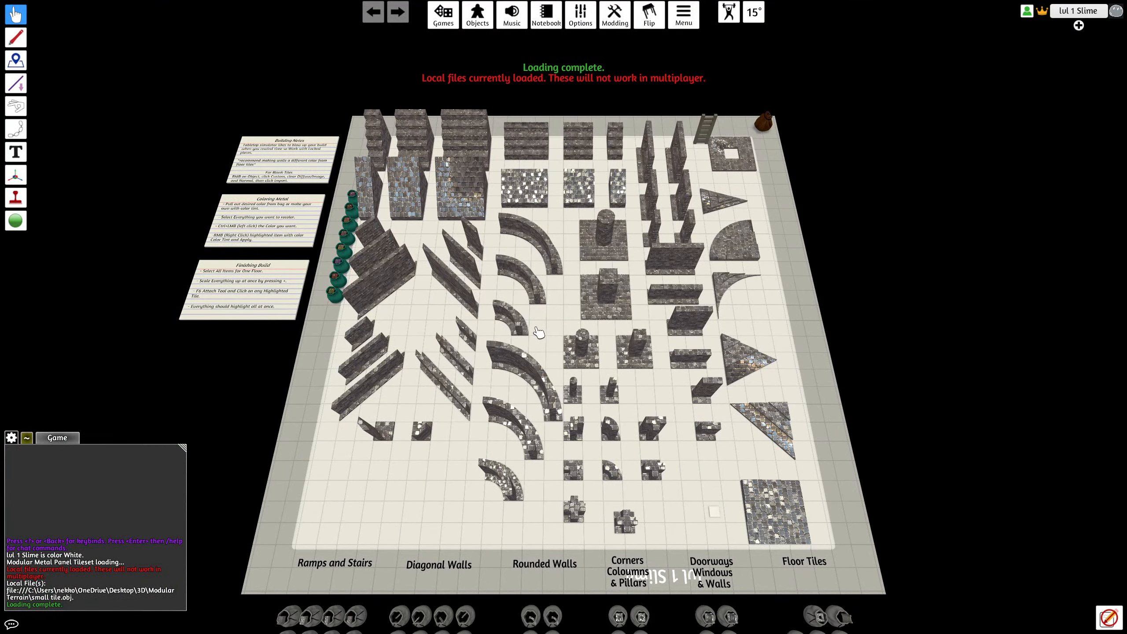
Step: Open the custom model settings of the small raised stone floor tile and copy its Diffuse/Image URL
right_drag(539, 332, 813, 375)
scroll(813, 375, up, 5)
right_click(664, 306)
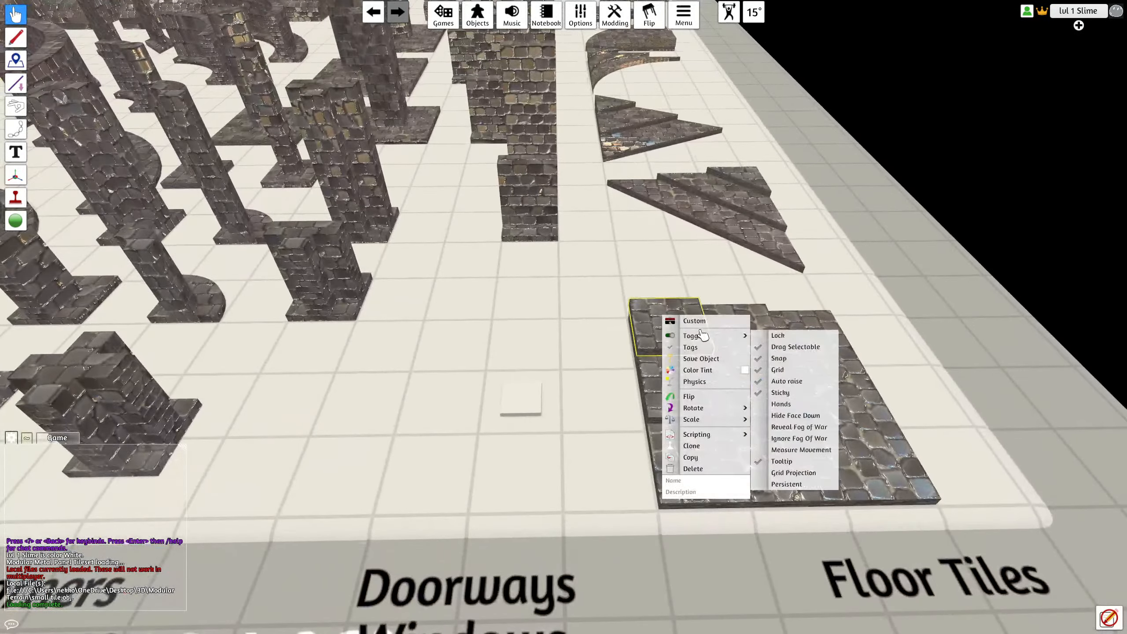
click(715, 320)
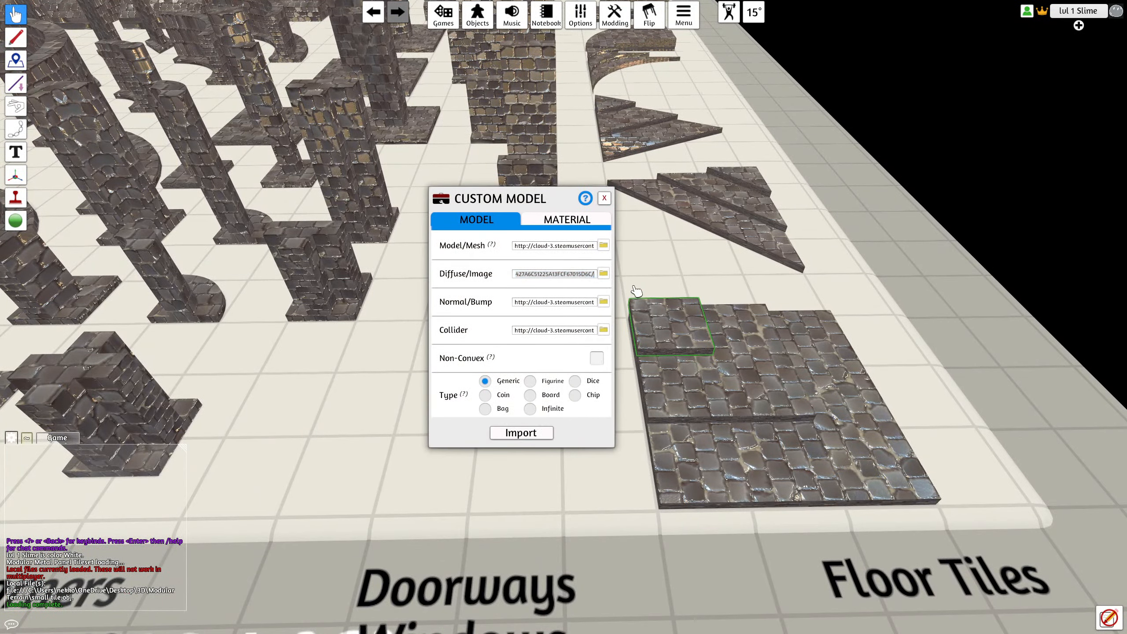
drag(557, 198, 647, 54)
Step: Paste the copied stone texture URL as the small white tile's Diffuse/Image and import the model
right_click(537, 400)
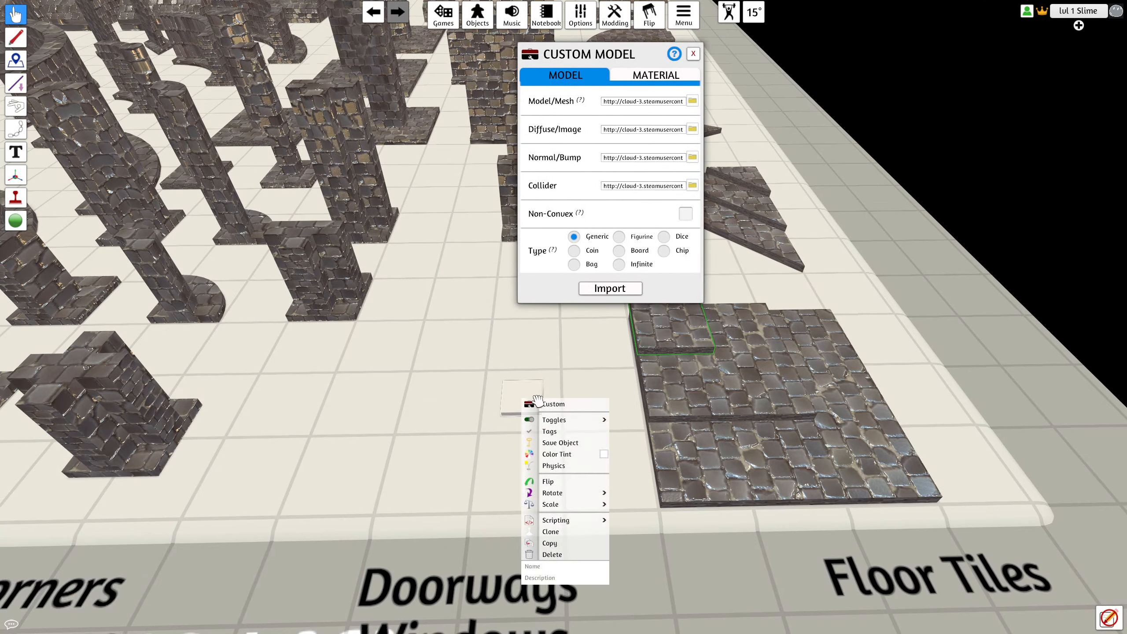
click(567, 411)
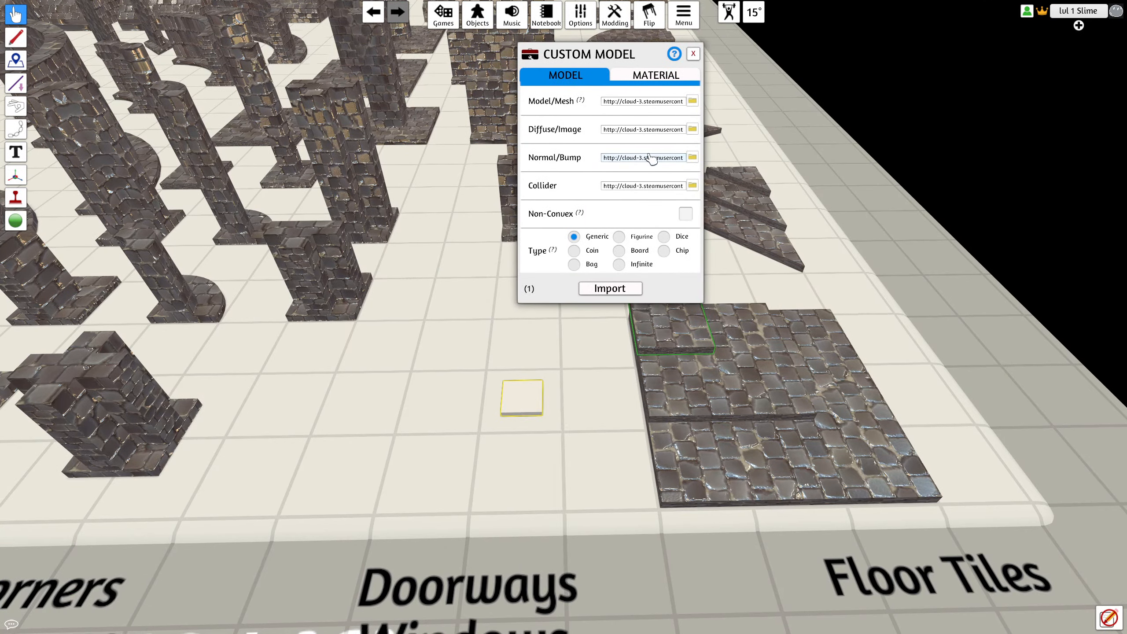
click(640, 288)
click(643, 129)
key(ctrl+v)
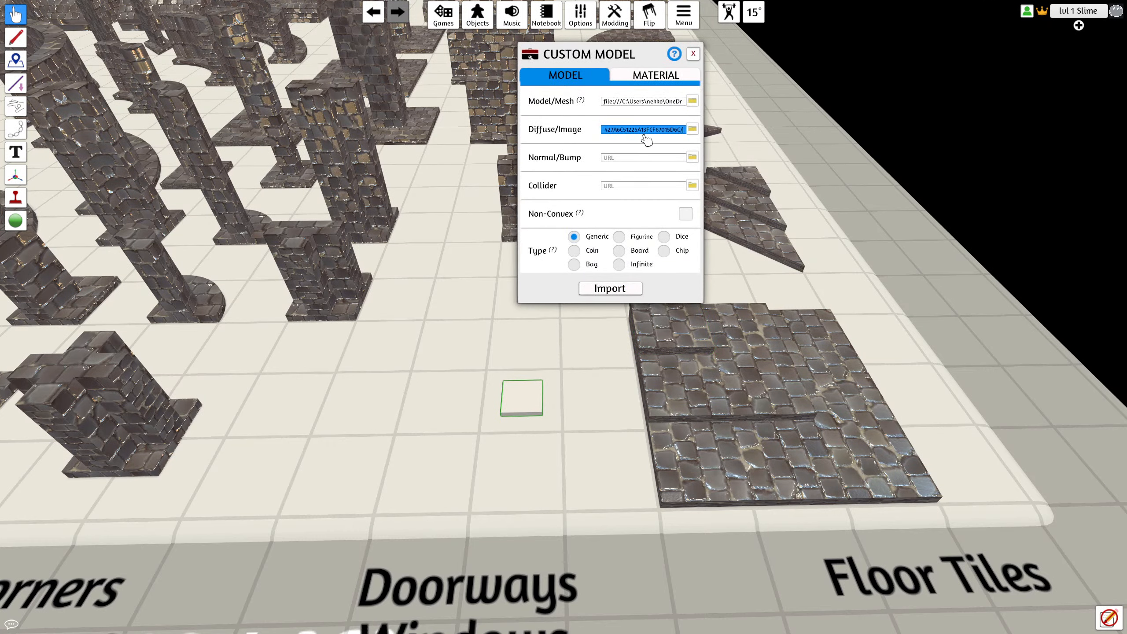
click(634, 284)
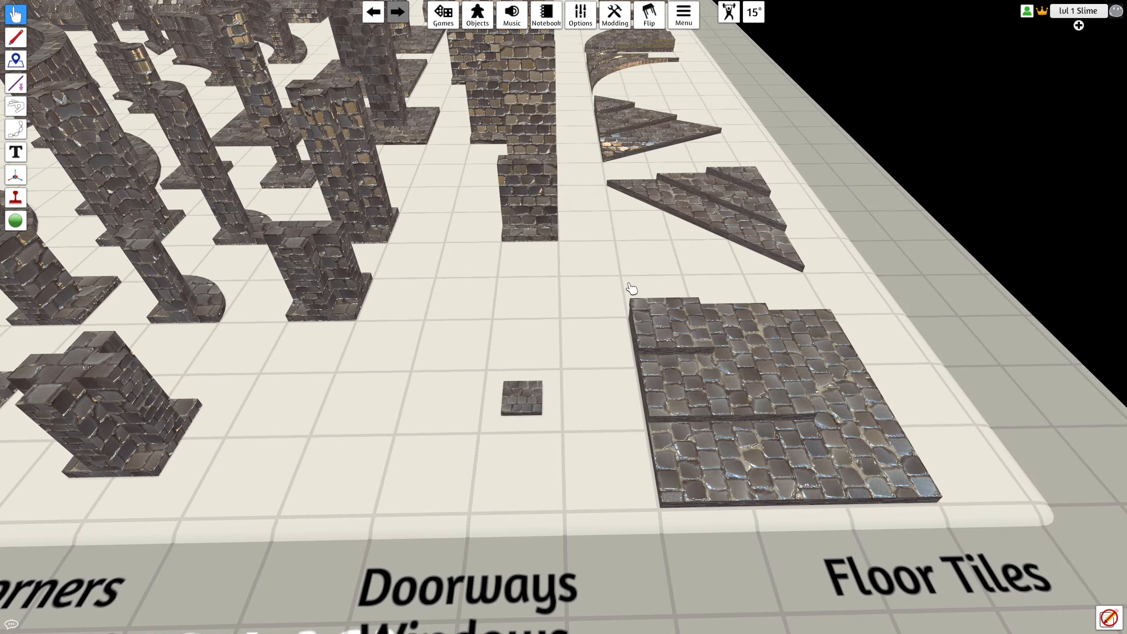
Step: Copy the Normal/Bump URL from the small raised stone floor tile into the small tile's Normal/Bump and import the model
right_click(666, 327)
click(709, 334)
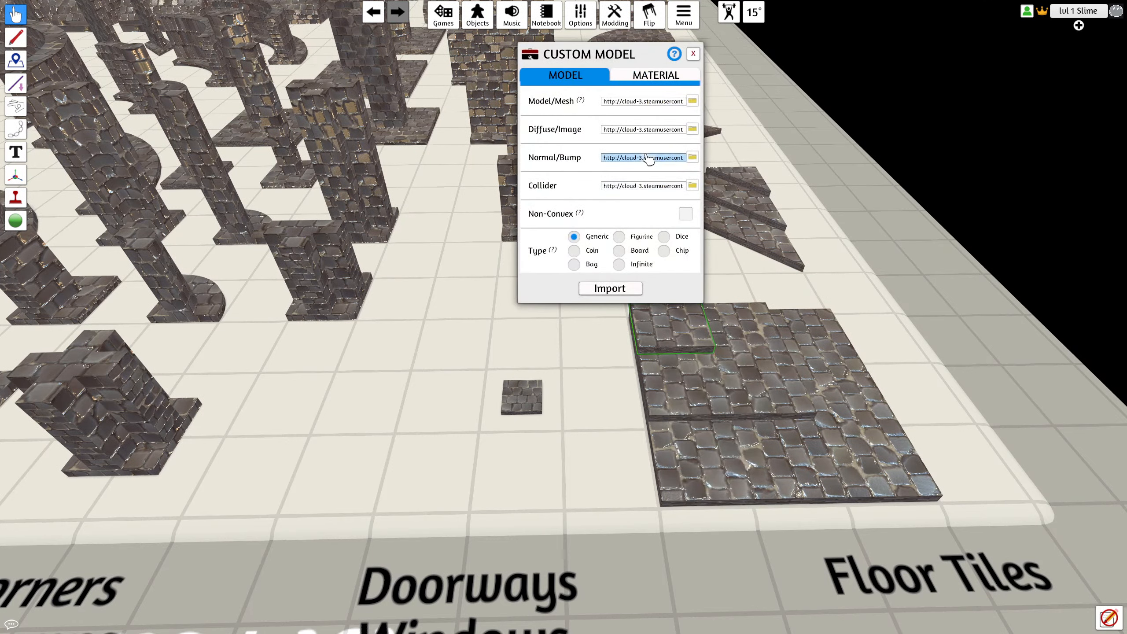
click(693, 53)
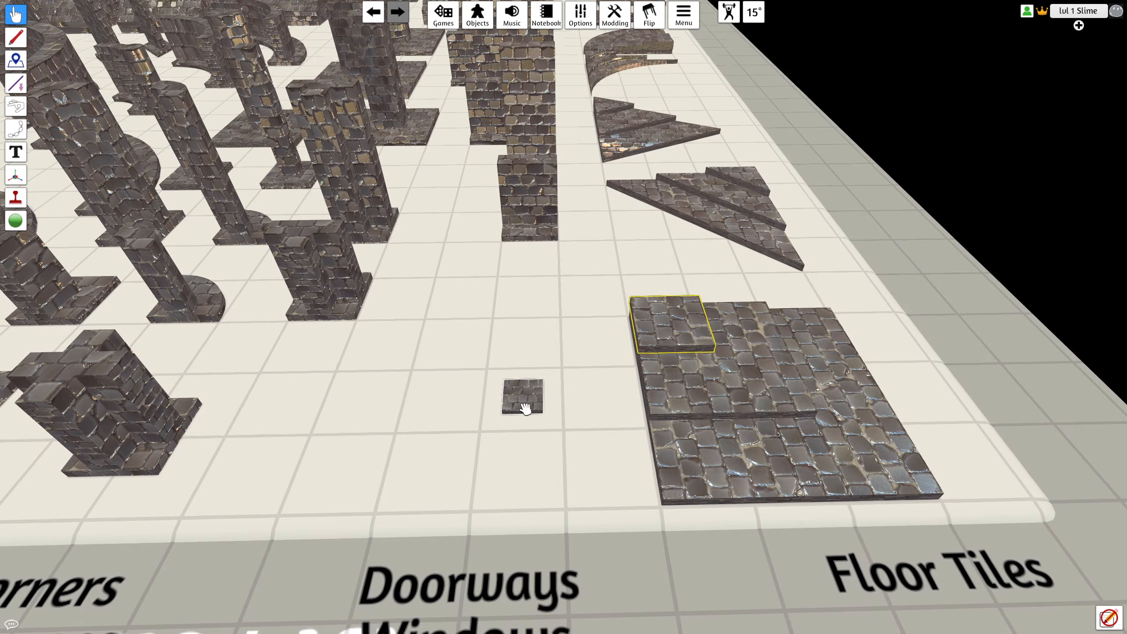
right_click(520, 393)
click(562, 399)
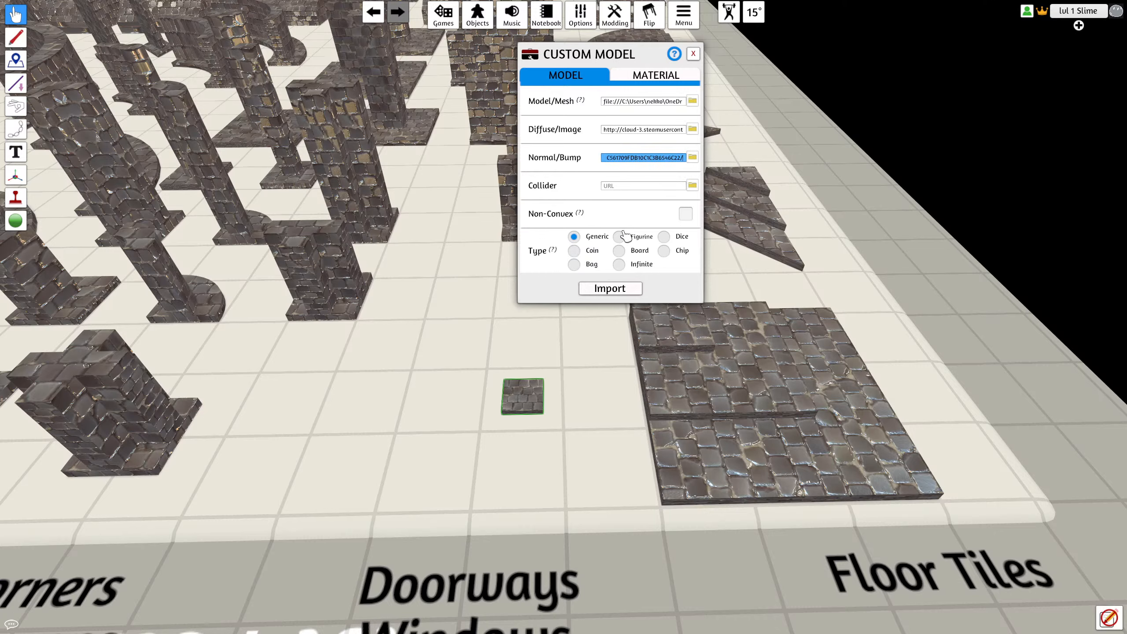
click(610, 287)
right_click(685, 319)
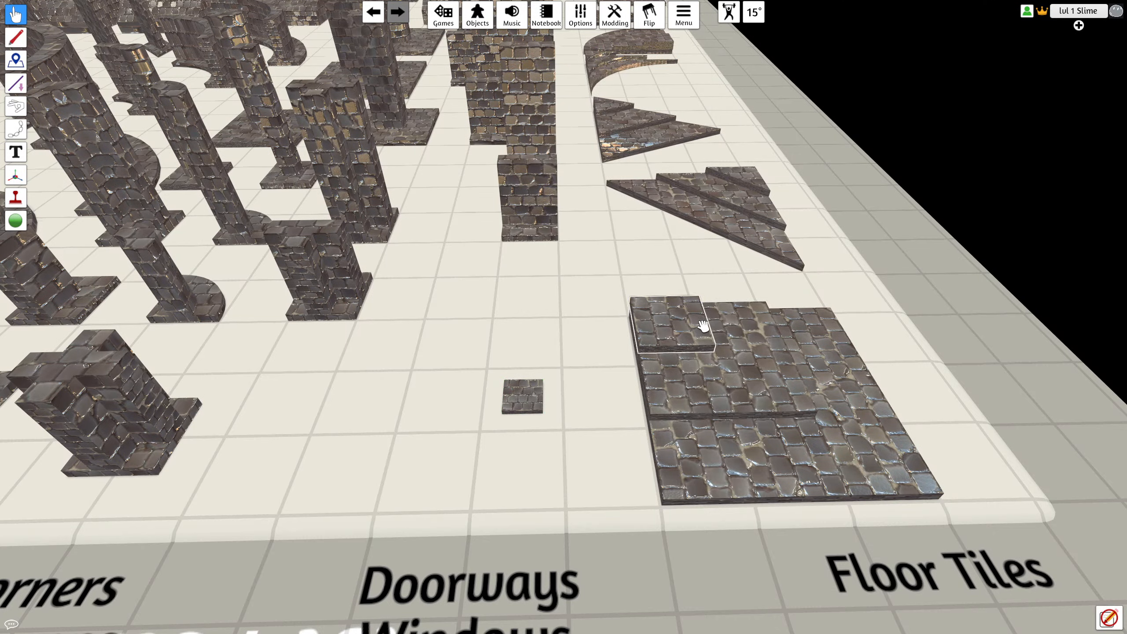
right_click(700, 323)
click(727, 328)
click(632, 184)
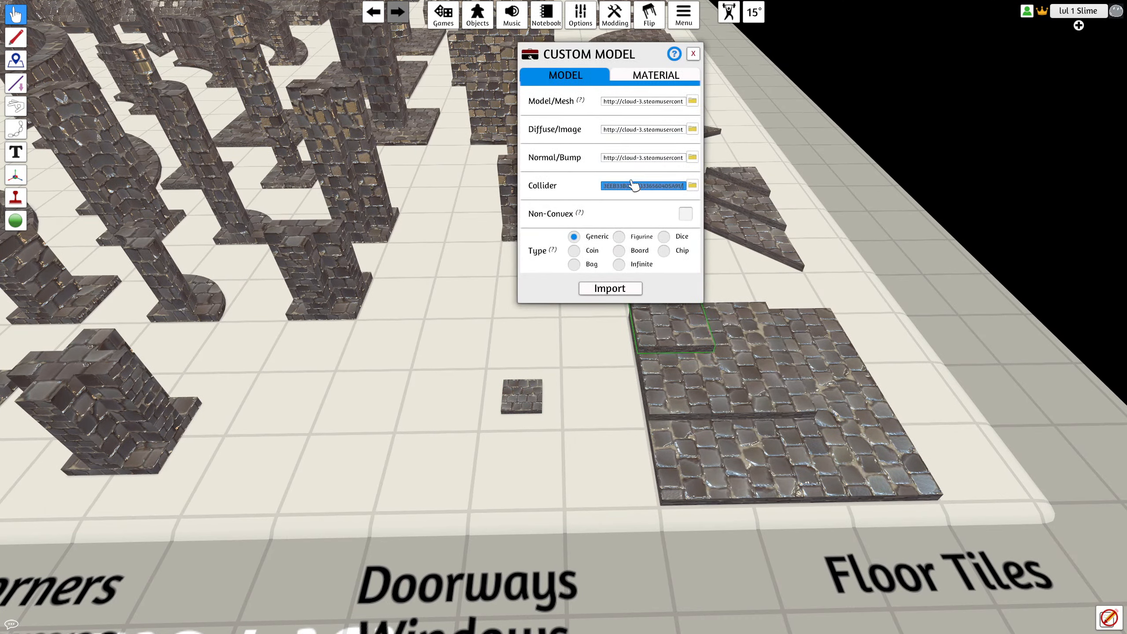
click(693, 54)
Step: Open the small tile's custom model settings and upload its Model/Mesh file to the Steam Cloud
right_click(524, 390)
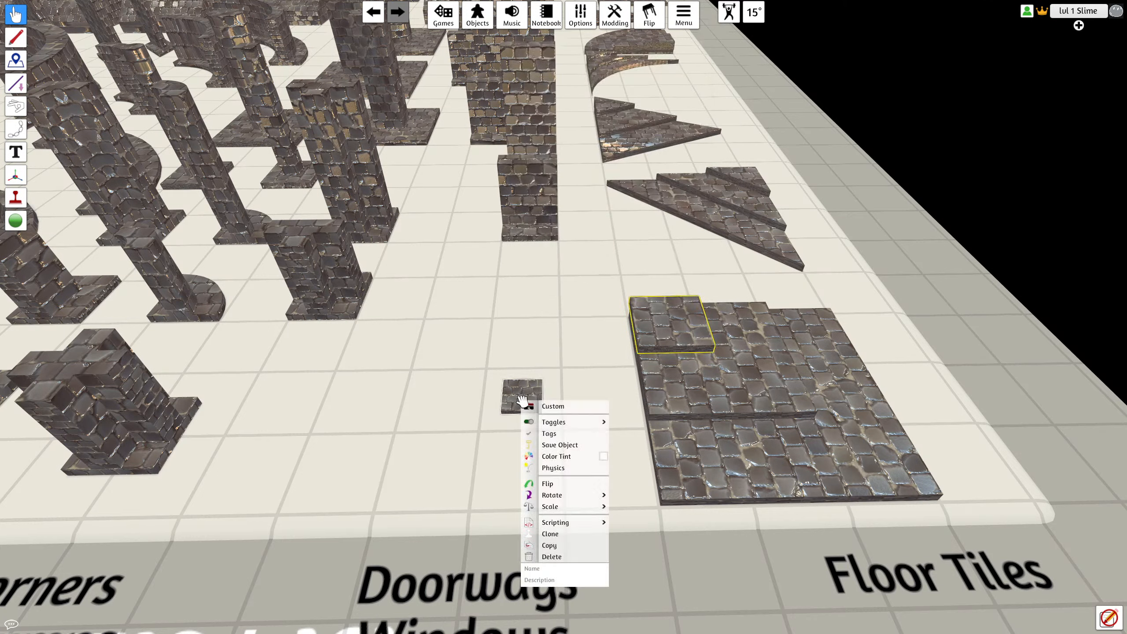
click(548, 402)
click(640, 187)
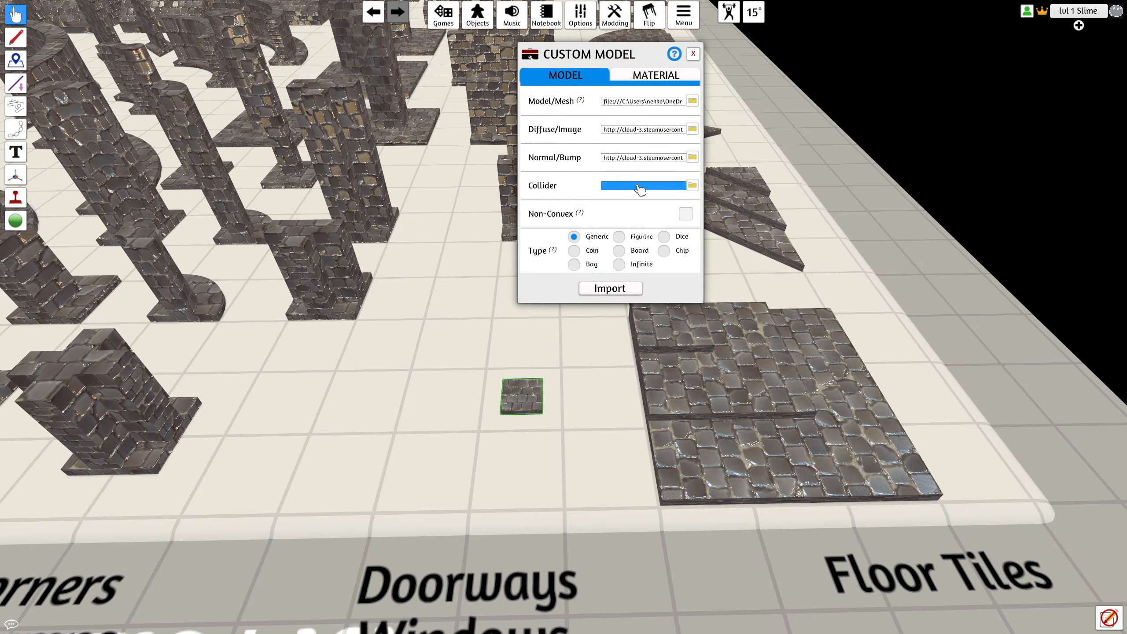
click(650, 131)
click(654, 103)
click(692, 101)
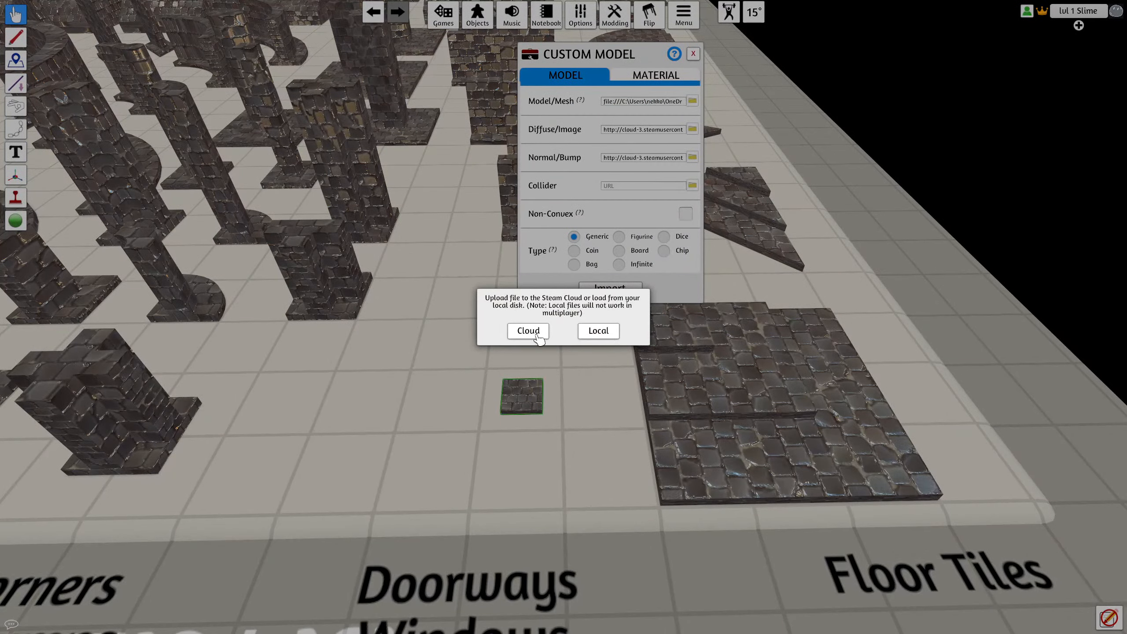
click(528, 329)
click(527, 338)
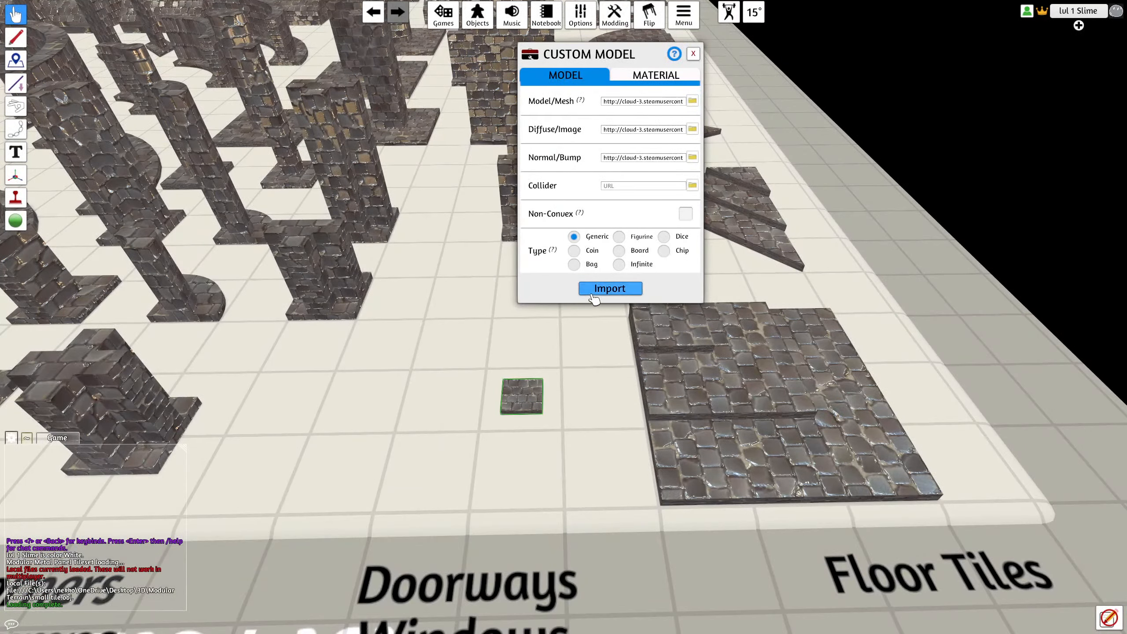
Step: Copy the small tile's cloud Model/Mesh URL into its Collider and import the model
click(651, 103)
key(ctrl+c)
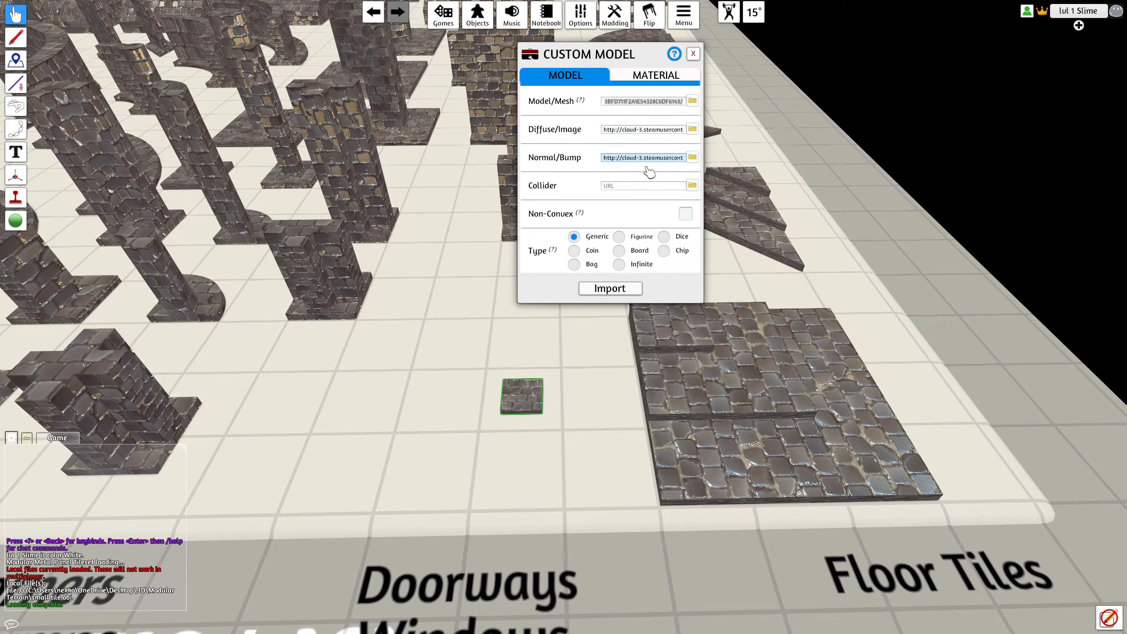
click(643, 186)
key(ctrl+v)
click(605, 290)
Step: Move the small stone tile into the grid square beside the large floor tiles and flip it over and back
scroll(561, 387, up, 3)
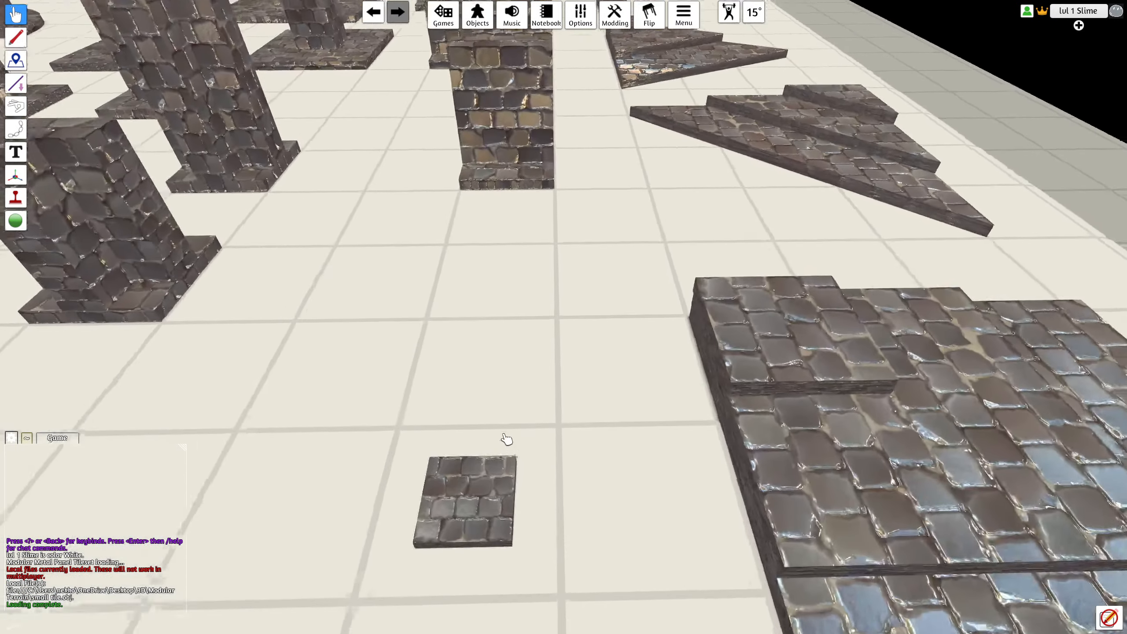
drag(461, 488, 503, 373)
scroll(503, 373, up, 3)
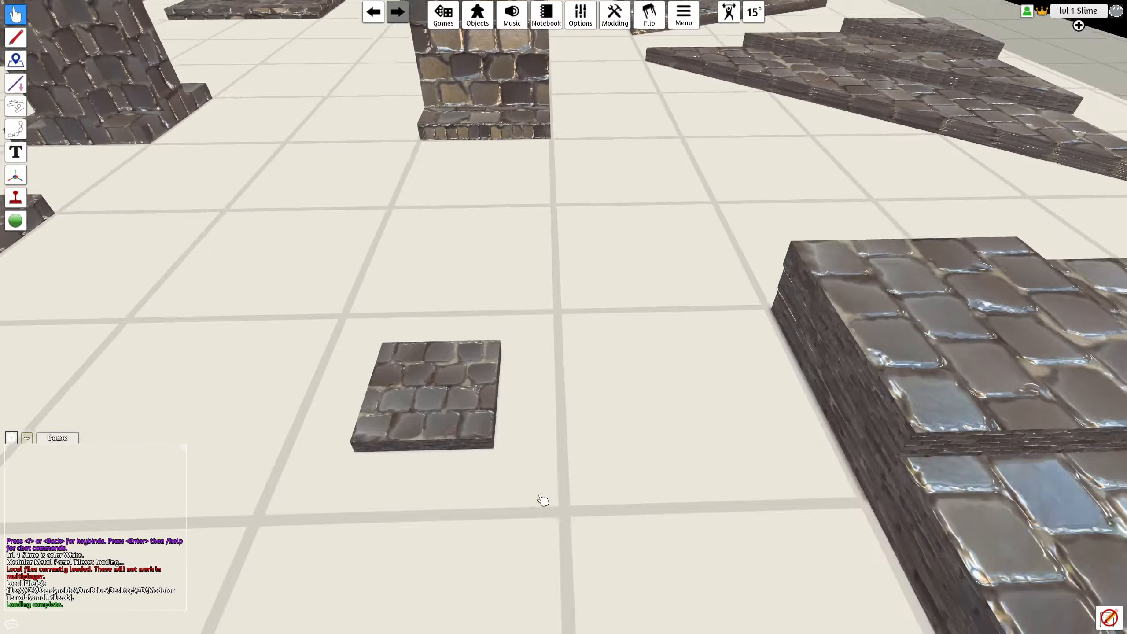
right_drag(543, 500, 574, 452)
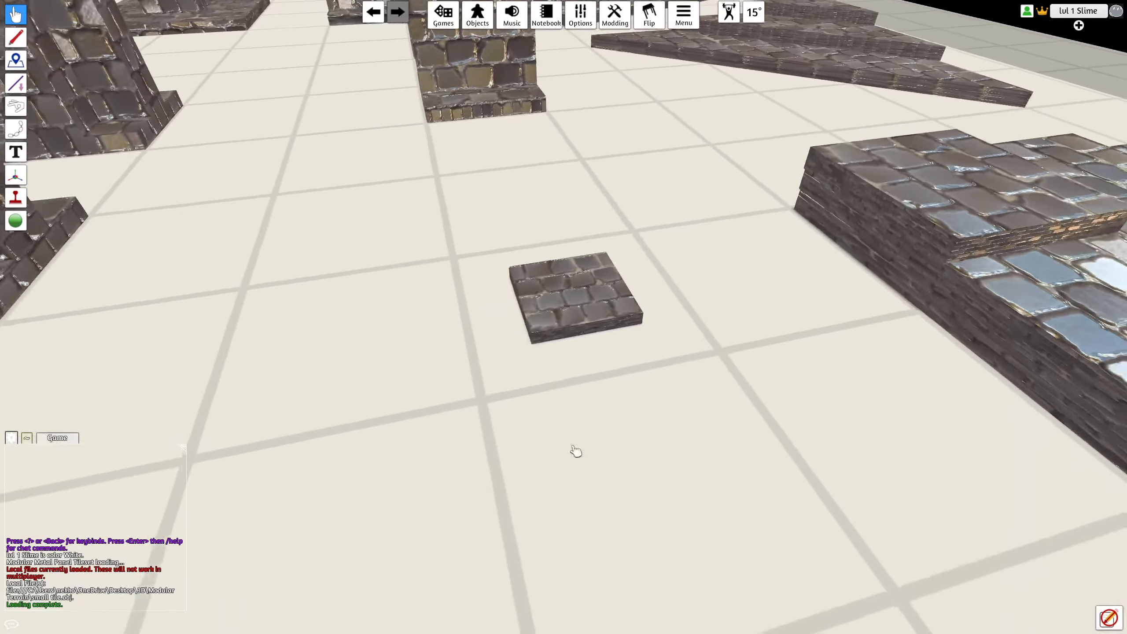
drag(570, 291, 777, 276)
right_drag(720, 406, 614, 423)
key(f)
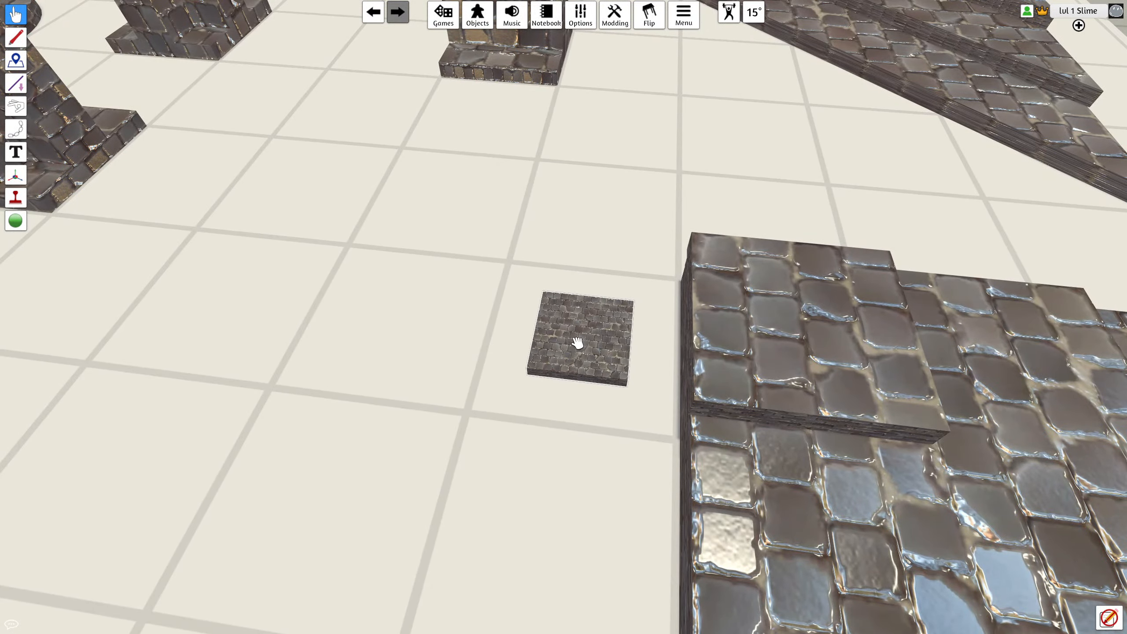
key(f)
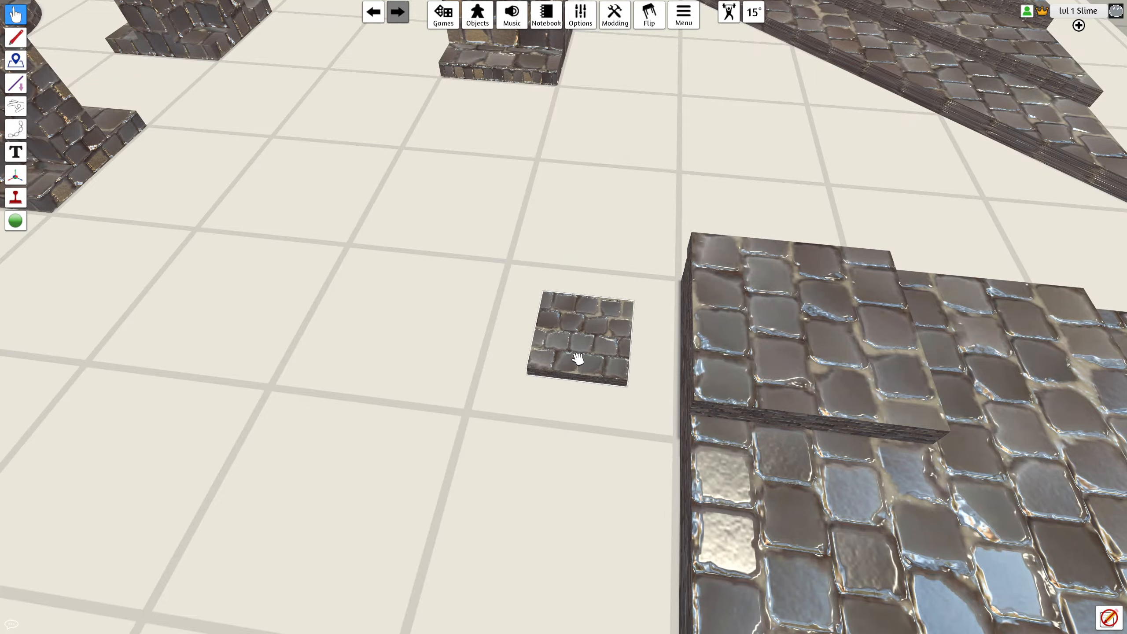
Step: Take the custom miniature out of its brown bag and place it beside the small stone tile
scroll(577, 357, down, 10)
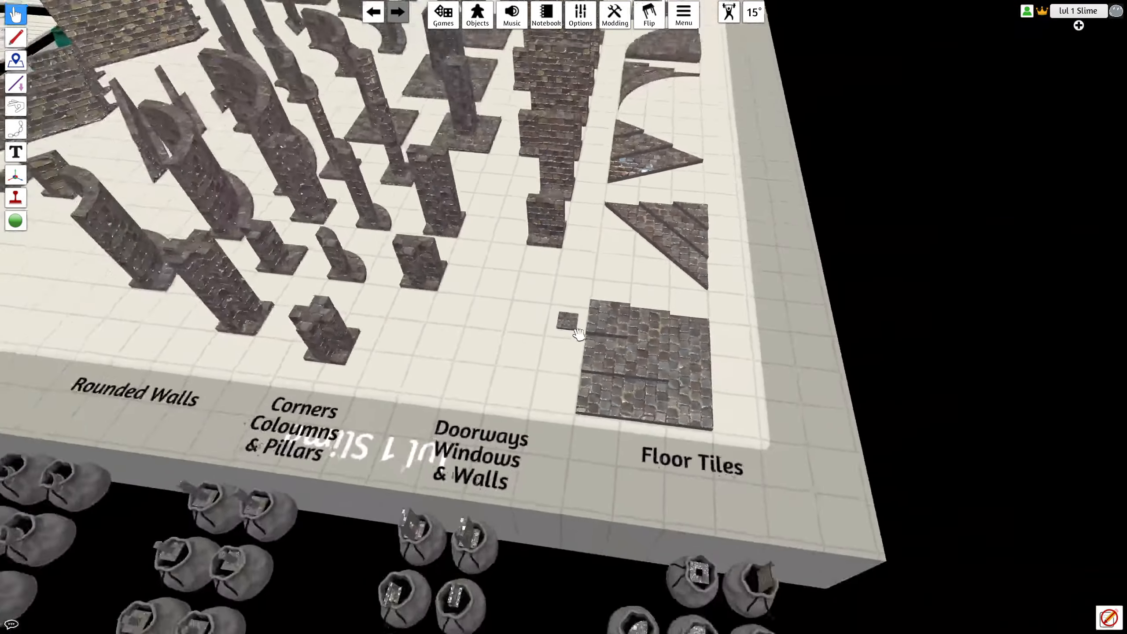
scroll(578, 334, down, 10)
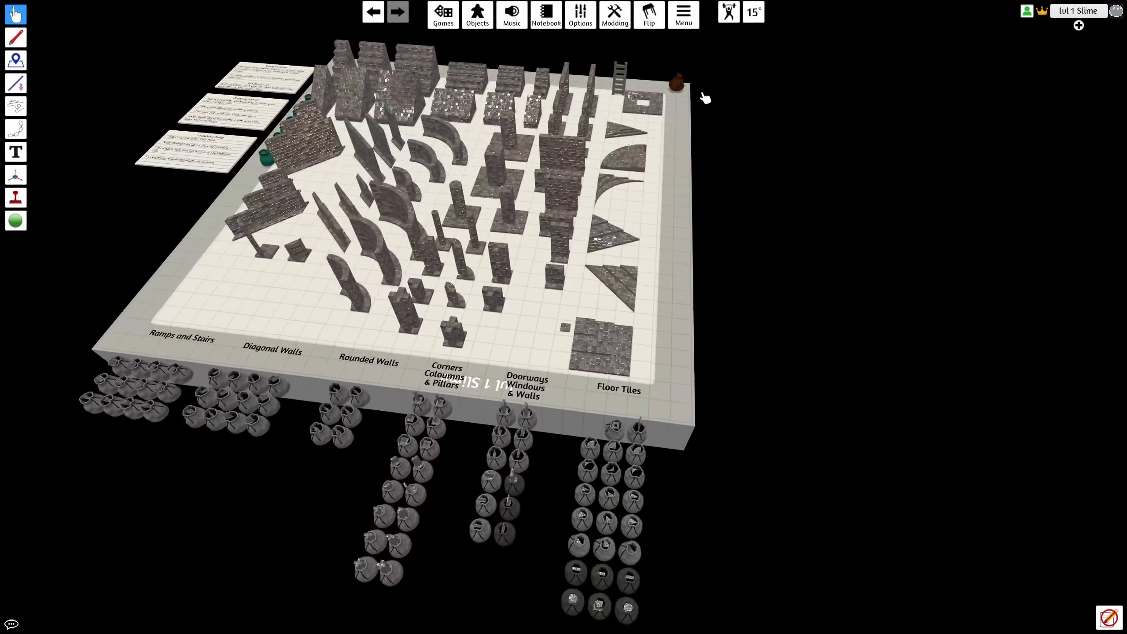
drag(674, 207, 549, 355)
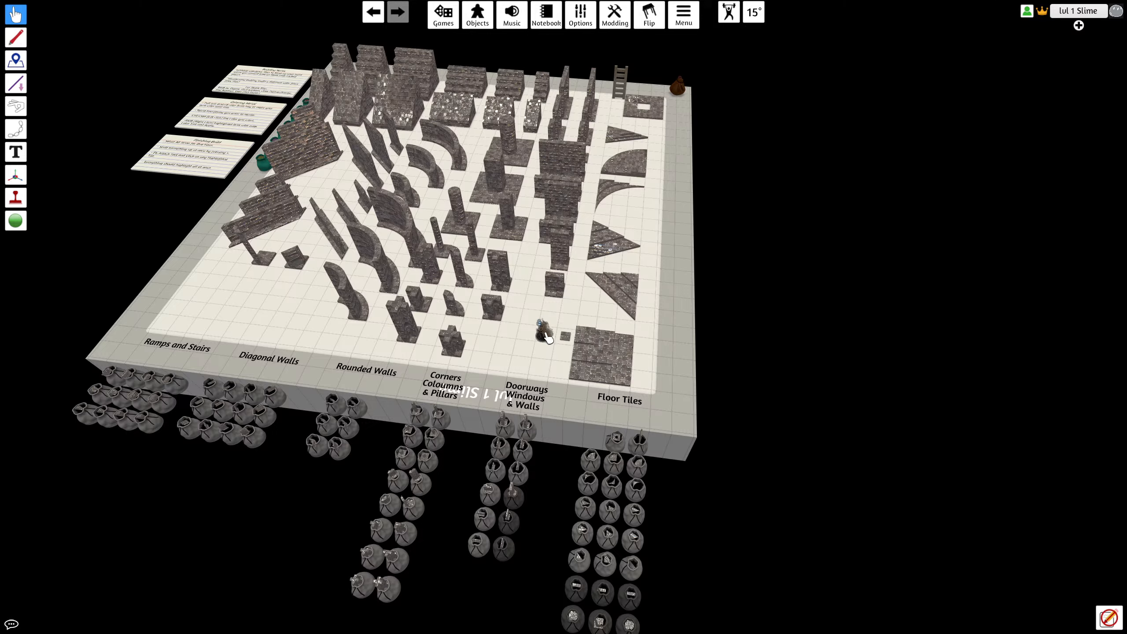
scroll(549, 340, up, 10)
Step: Set the miniature's X, Y and Z scale to 1.00, close its transform settings and return to the Grab tool
key(g)
click(501, 398)
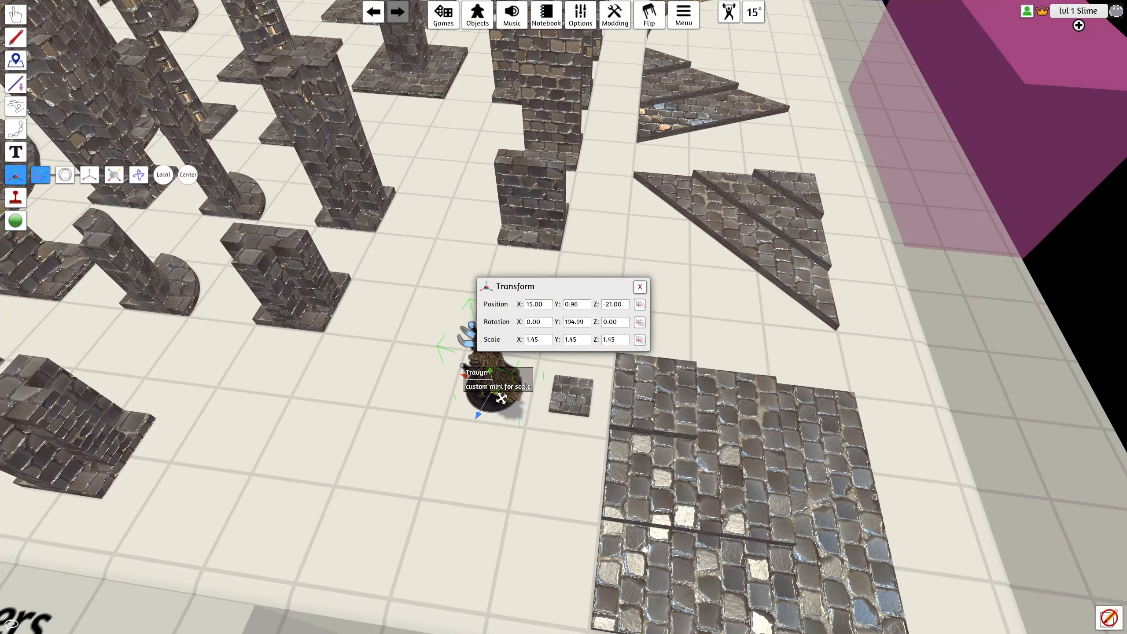
click(549, 340)
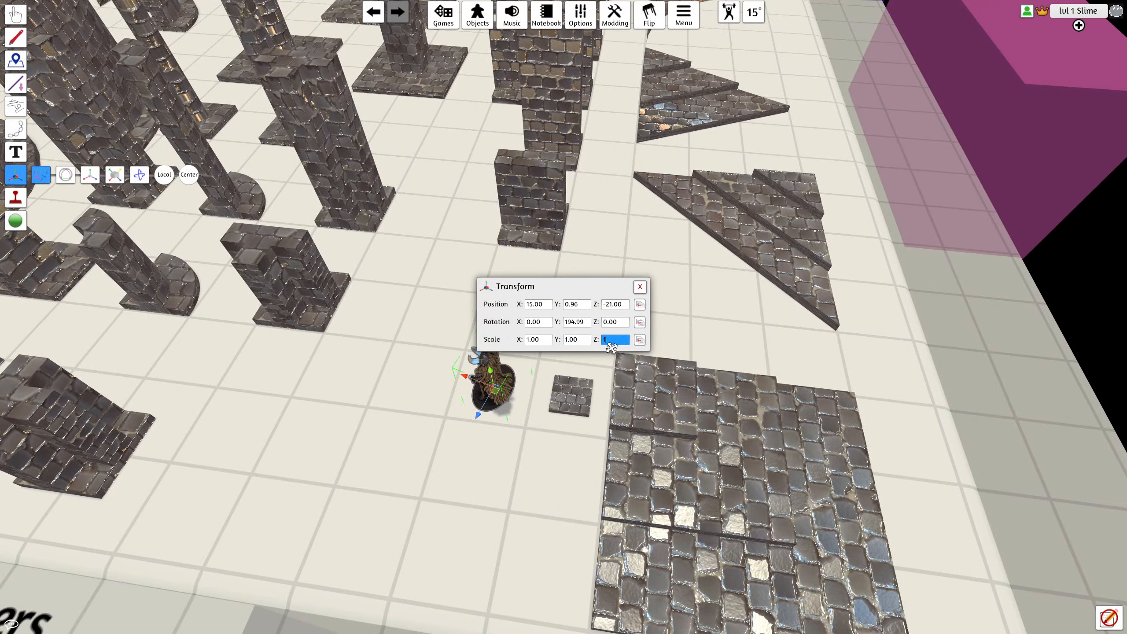
click(528, 326)
key(Escape)
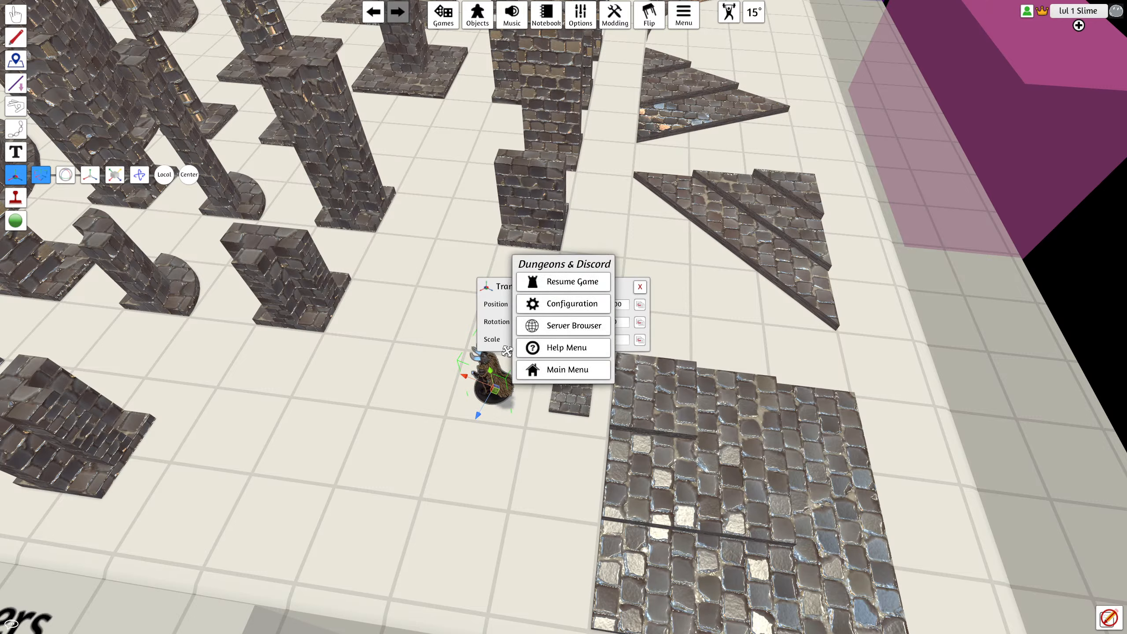
key(Escape)
key(F1)
Step: Stand the miniature on the small stone tile and rotate it to face the front of the table
drag(494, 387, 570, 399)
scroll(553, 445, up, 10)
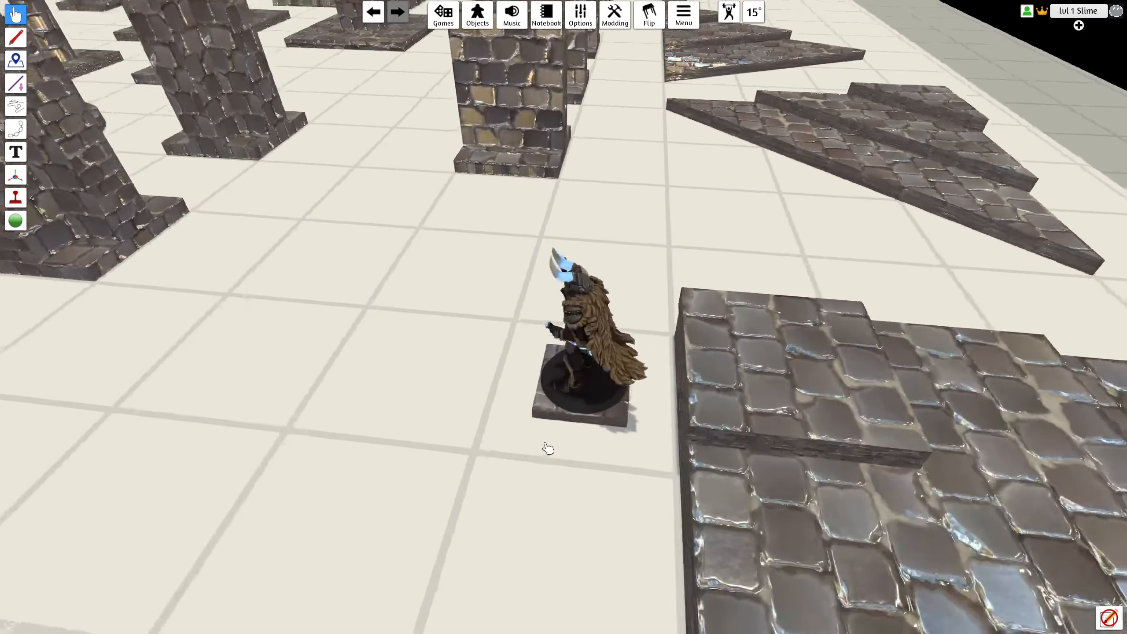
key(e)
key(e)
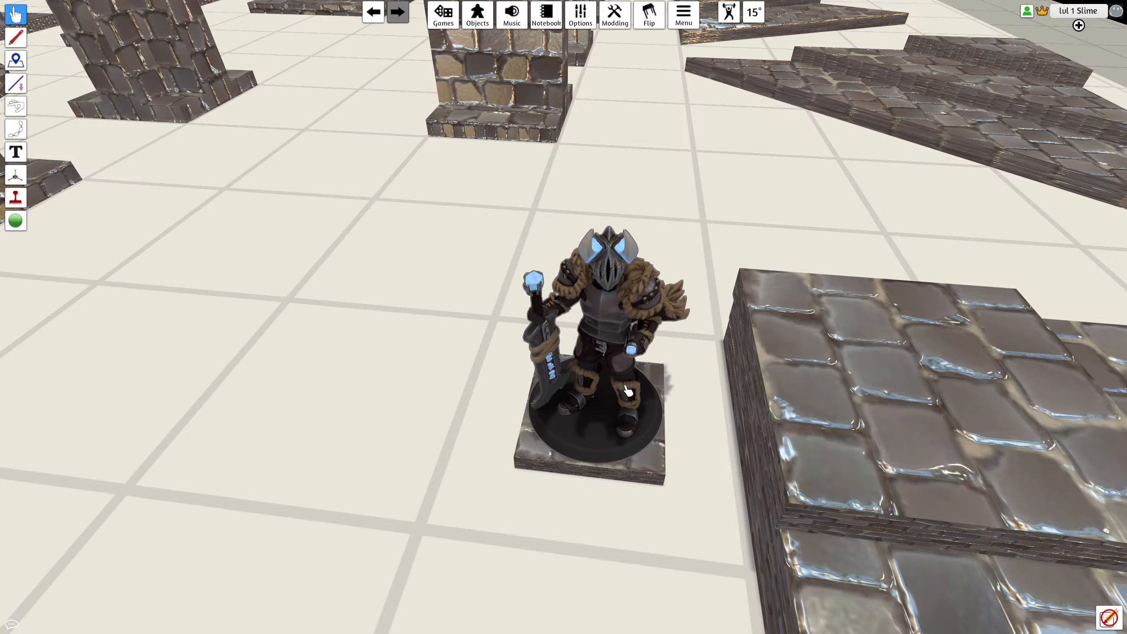
scroll(505, 464, down, 4)
right_drag(492, 469, 485, 456)
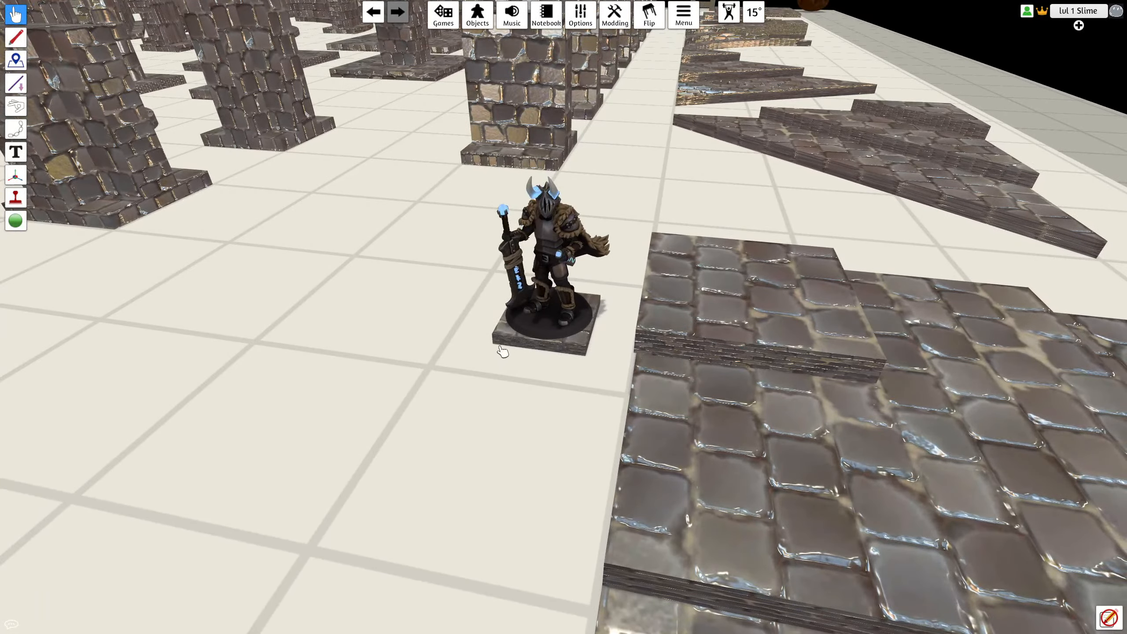
Step: Reposition the miniature so its round base is centred on the small stone tile
key(ctrl+v)
drag(477, 394, 524, 387)
right_drag(514, 391, 553, 504)
drag(483, 413, 571, 454)
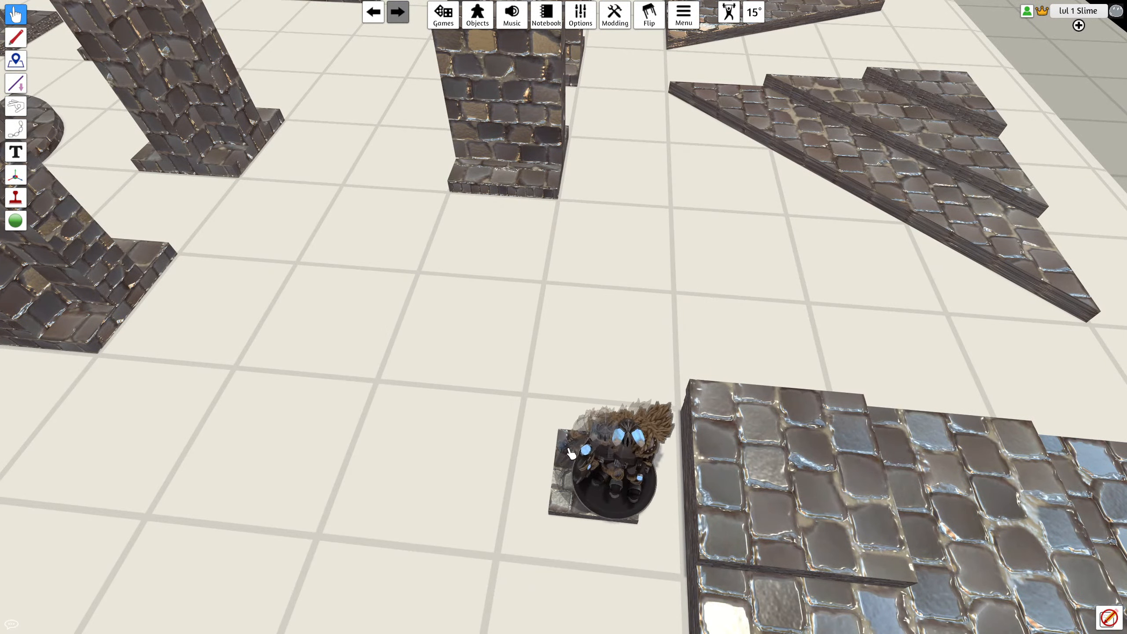
drag(546, 332, 582, 496)
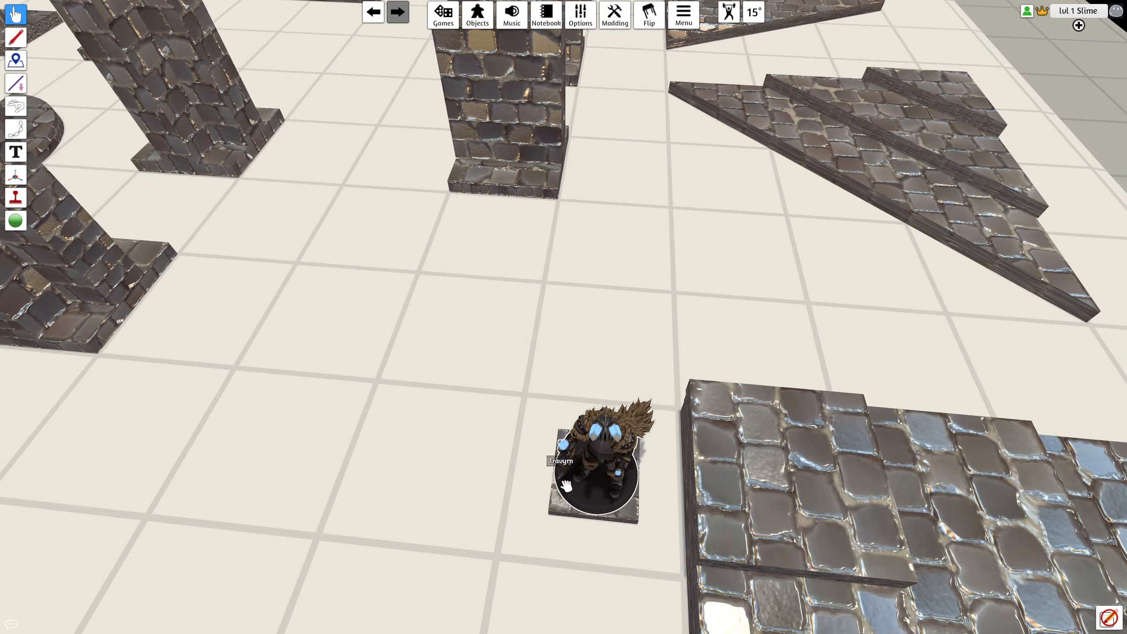
Step: Put the miniature back in its brown bag, leaving the small stone tile on the table
scroll(574, 436, down, 10)
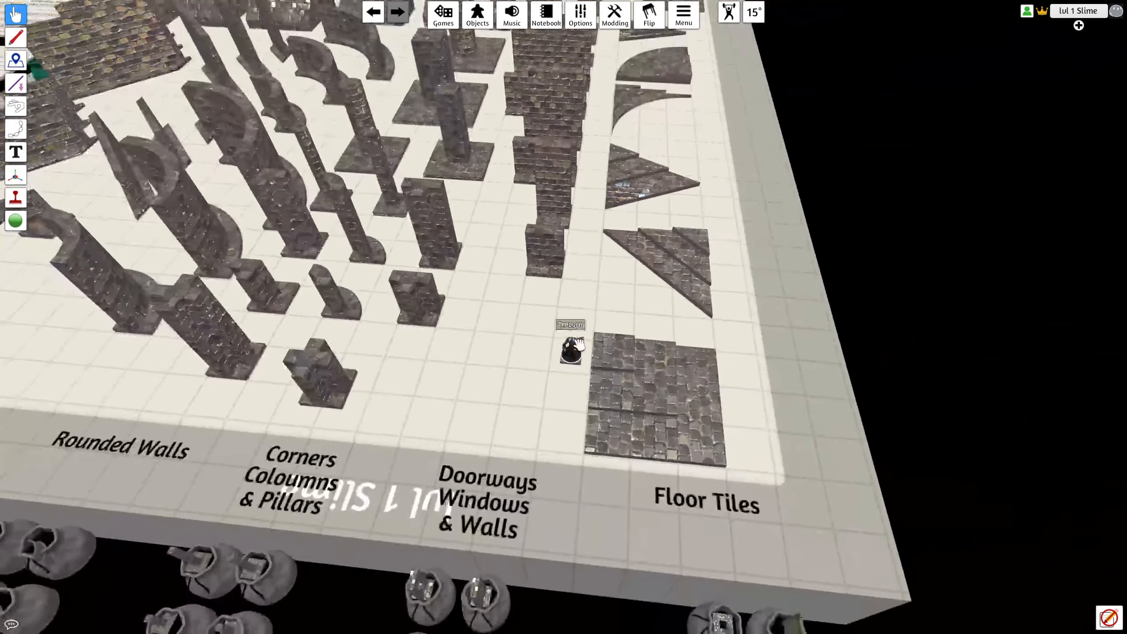
drag(576, 376, 721, 153)
scroll(750, 125, up, 5)
right_drag(750, 125, 491, 428)
scroll(596, 455, up, 5)
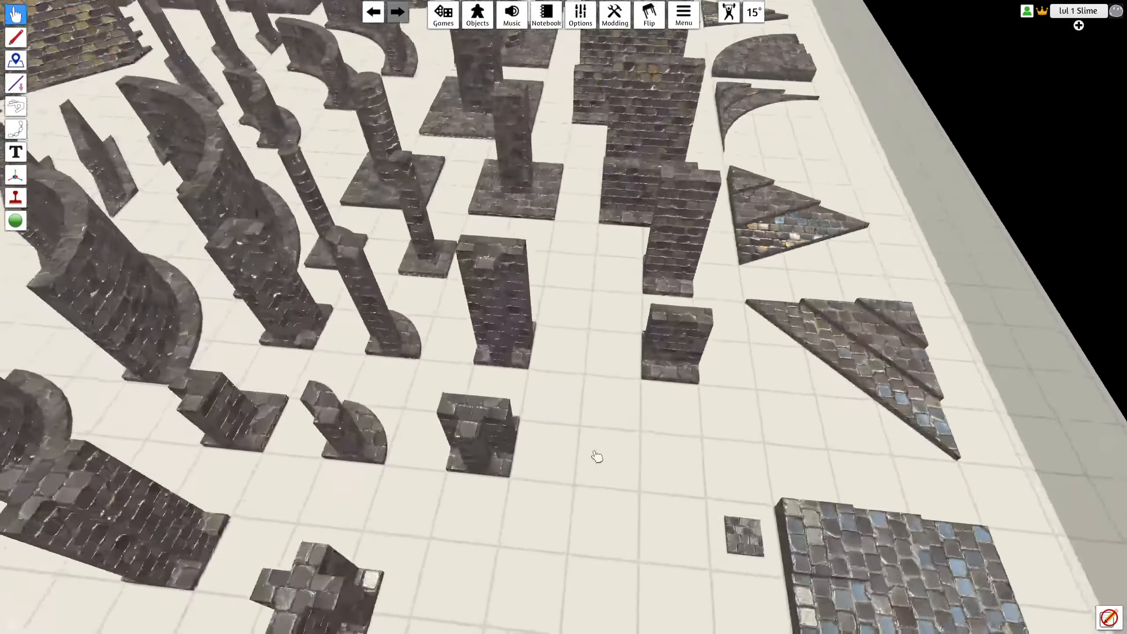
Step: Open the custom model settings of the larger square stone floor tile beside the small one and copy its Diffuse/Image URL
scroll(596, 451, down, 10)
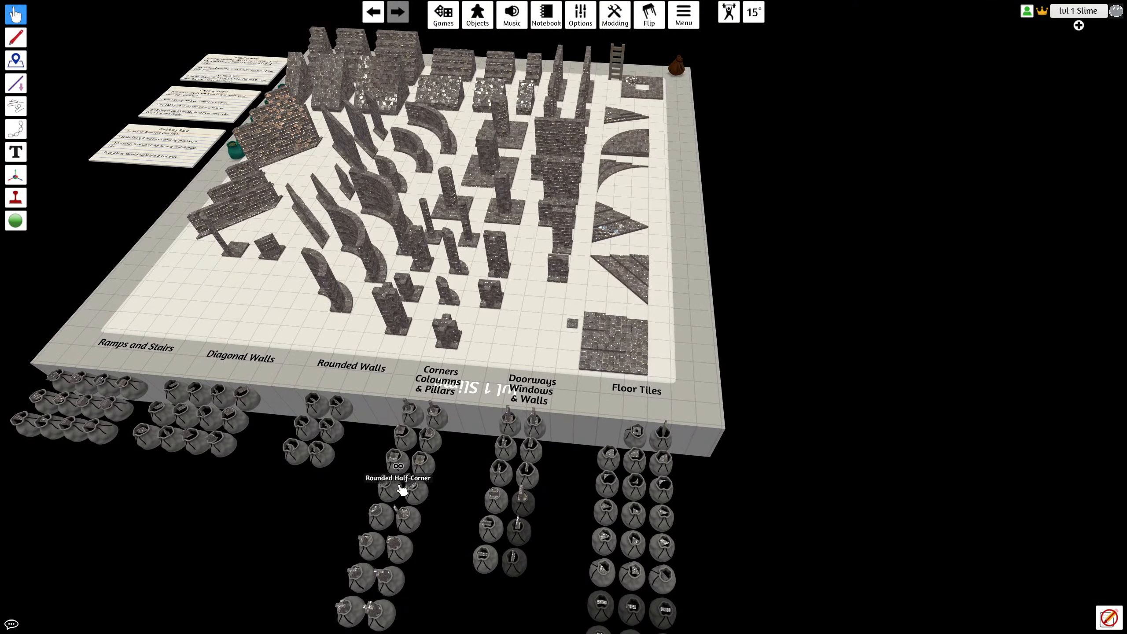
scroll(567, 489, up, 8)
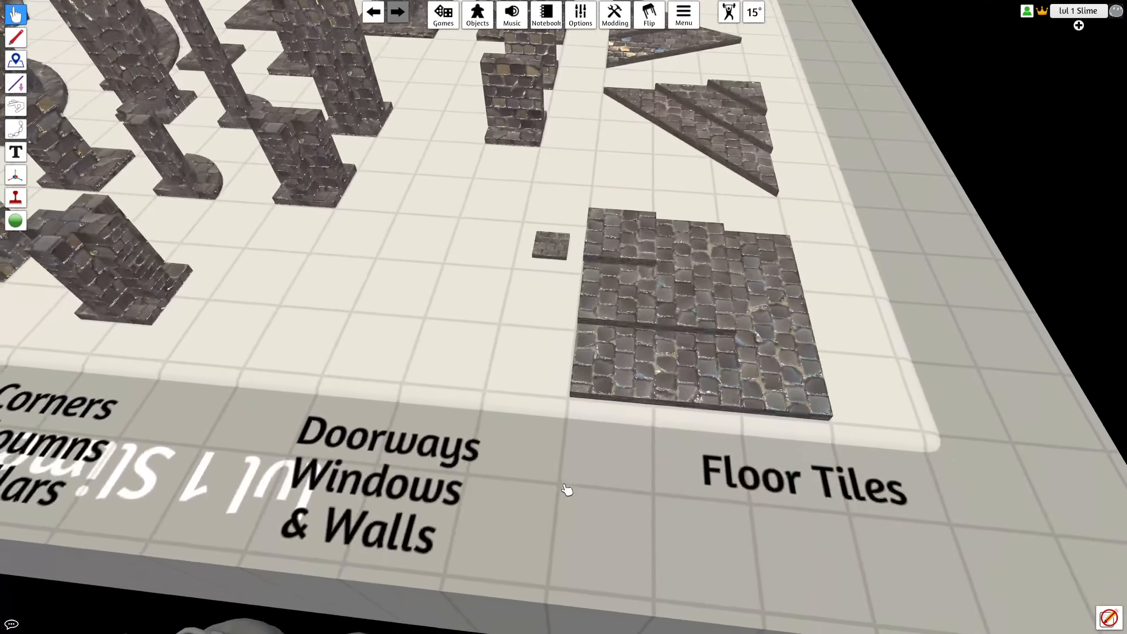
scroll(460, 279, up, 3)
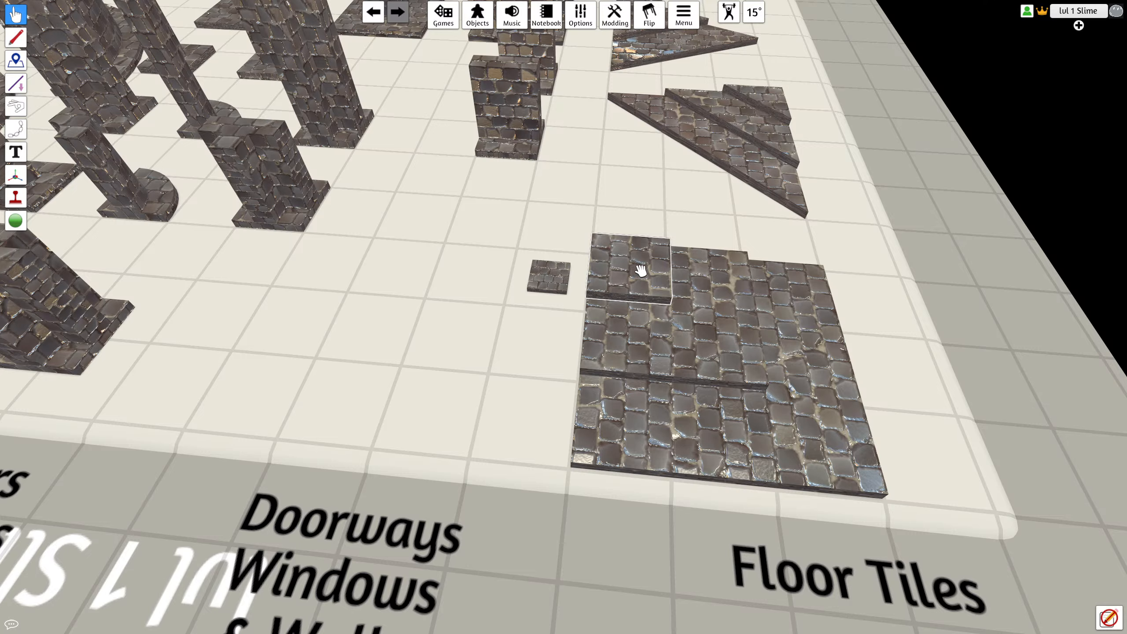
scroll(621, 288, up, 3)
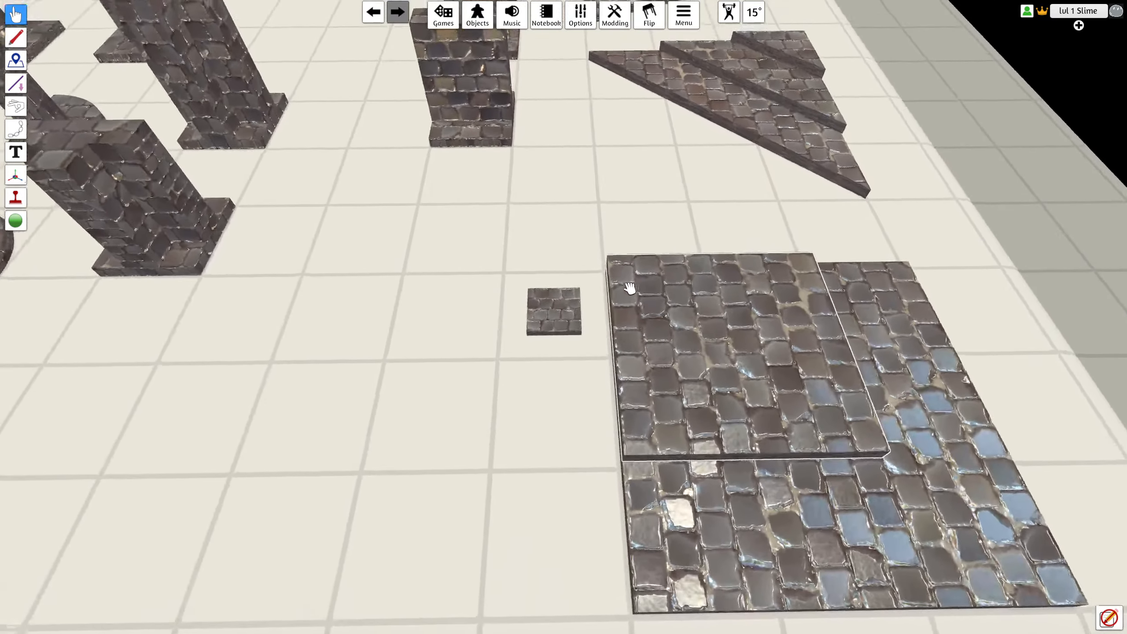
right_click(659, 306)
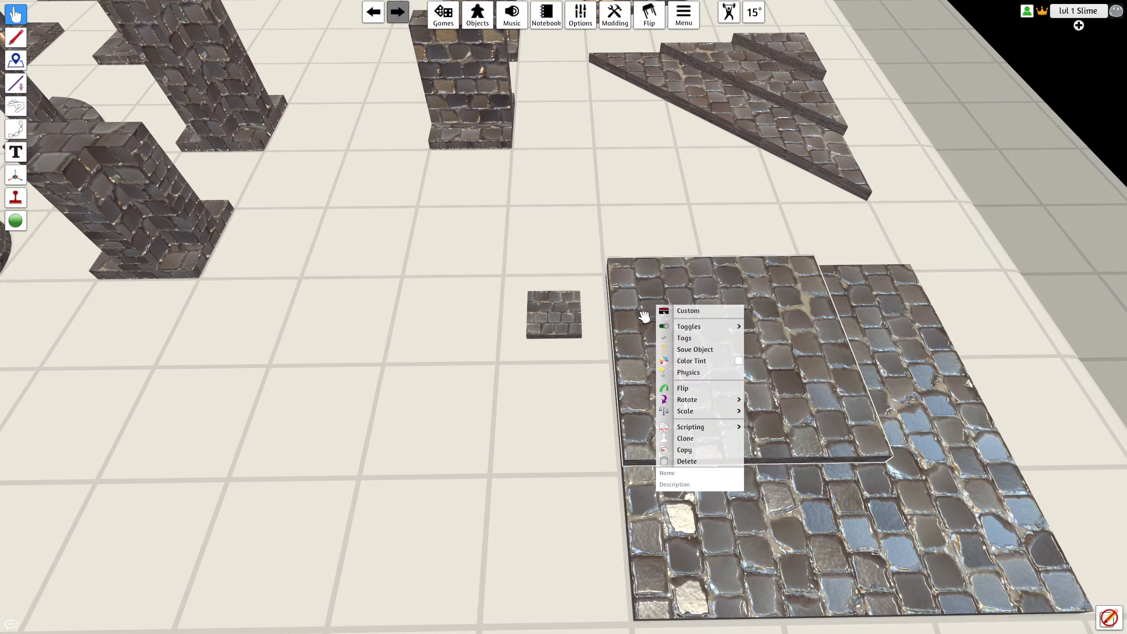
click(697, 313)
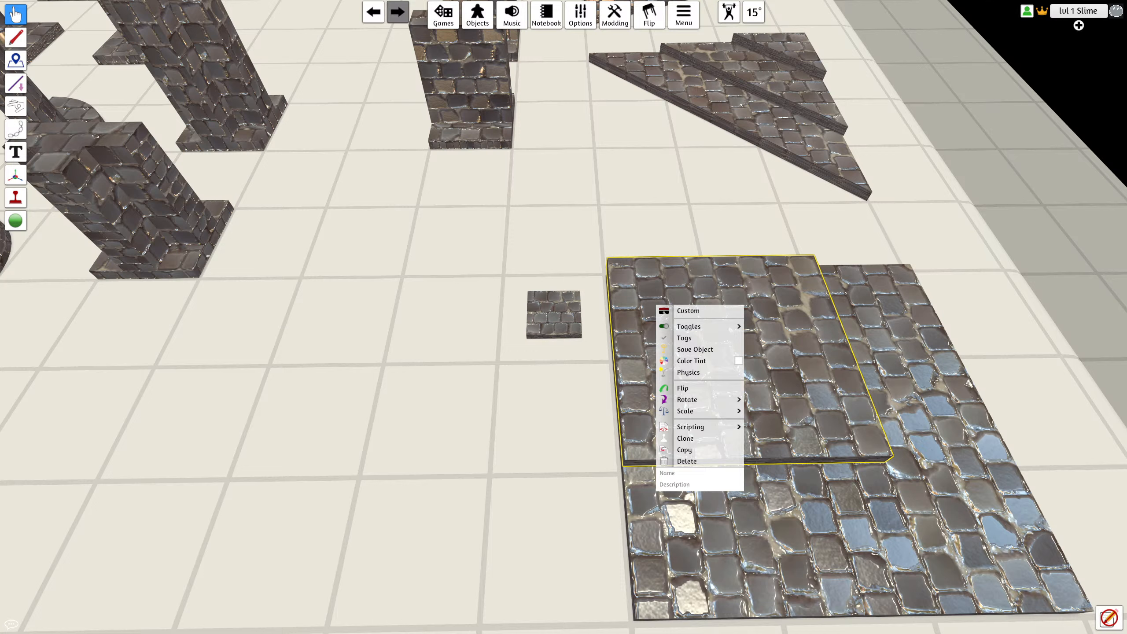
click(648, 132)
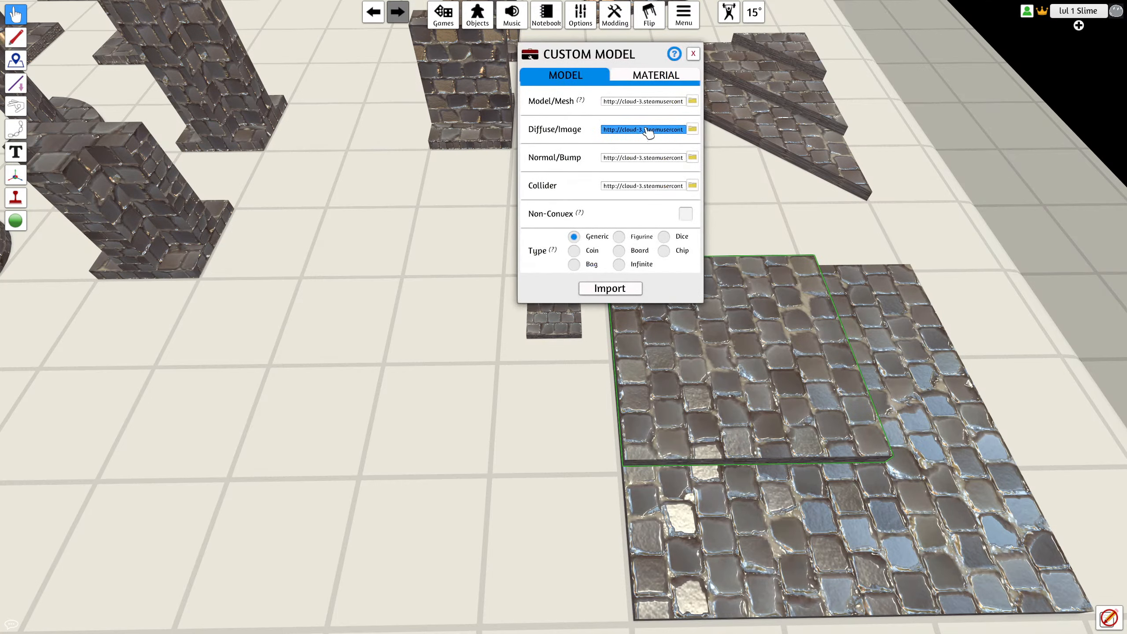
key(ctrl+c)
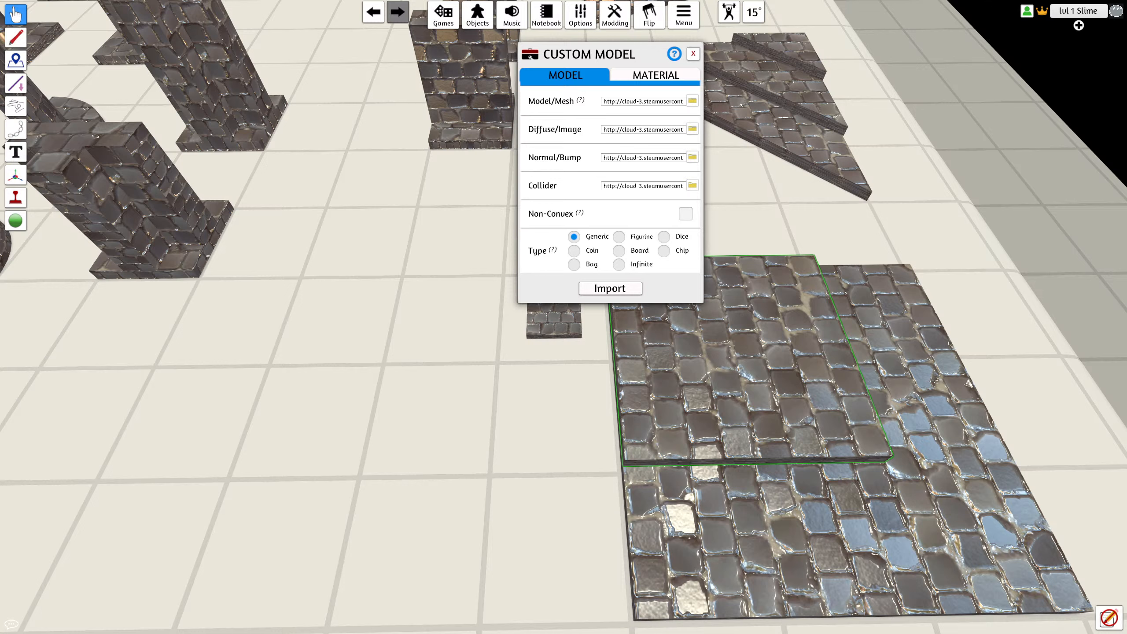
Step: Inspect the floor tile's Diffuse/Image, Normal/Bump and Collider URLs, recheck its Model/Mesh source, and close the custom model settings
click(662, 129)
click(650, 158)
click(639, 186)
click(694, 54)
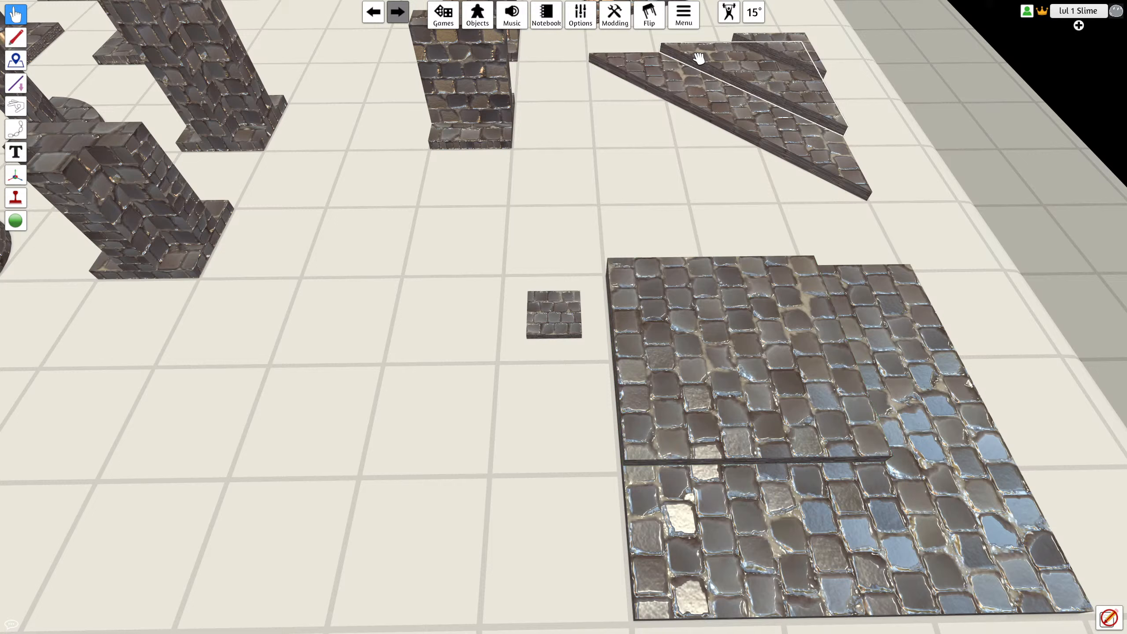
right_click(696, 347)
click(729, 352)
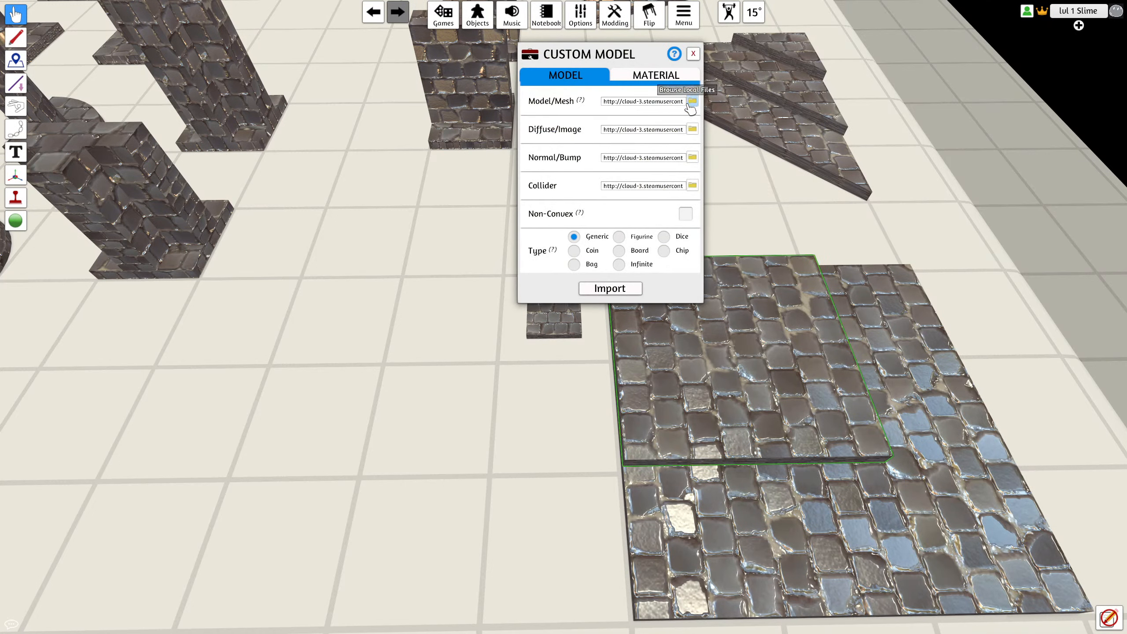
click(693, 54)
Step: Switch to Blender and undo the recent edits until the small square tile is back in its place in the tile row
key(alt+Tab)
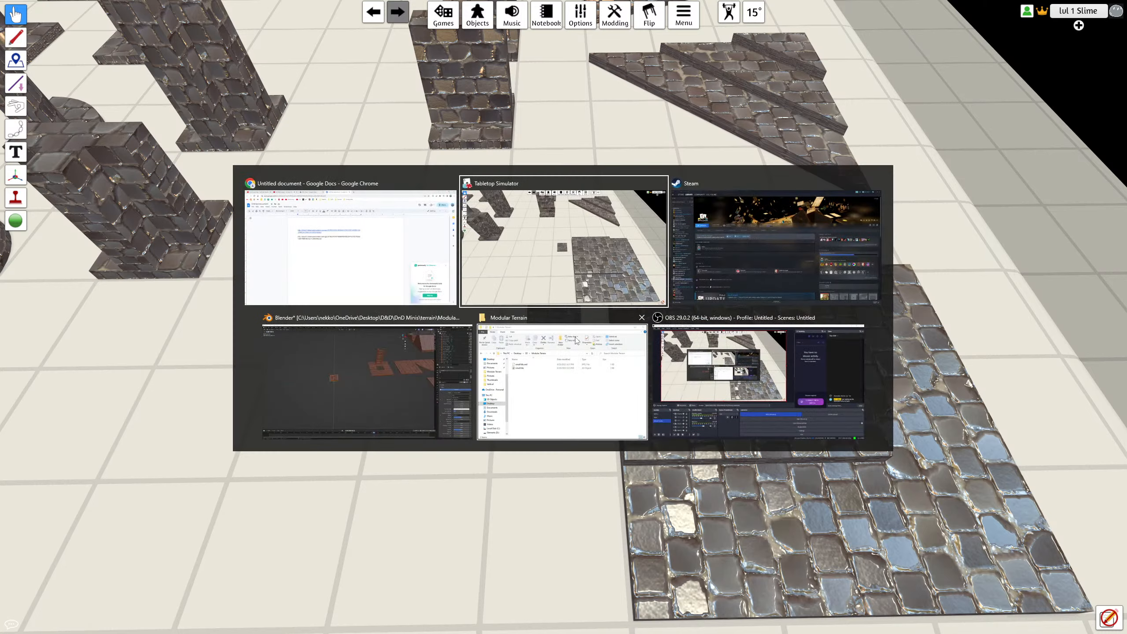
click(398, 395)
right_click(600, 358)
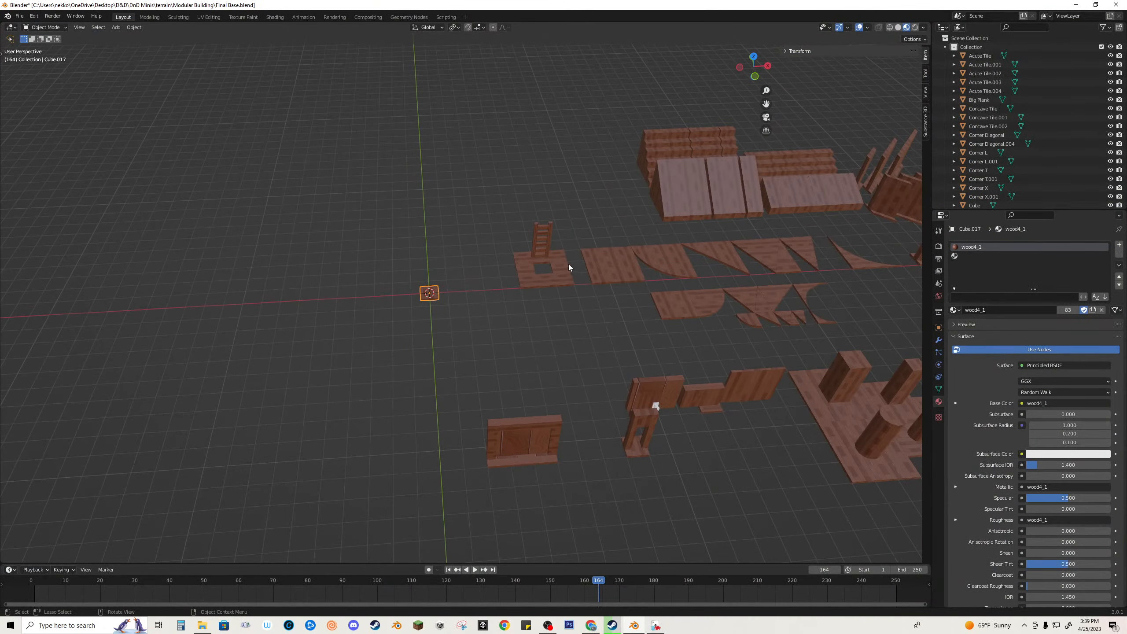
middle_drag(568, 264, 476, 342)
click(477, 346)
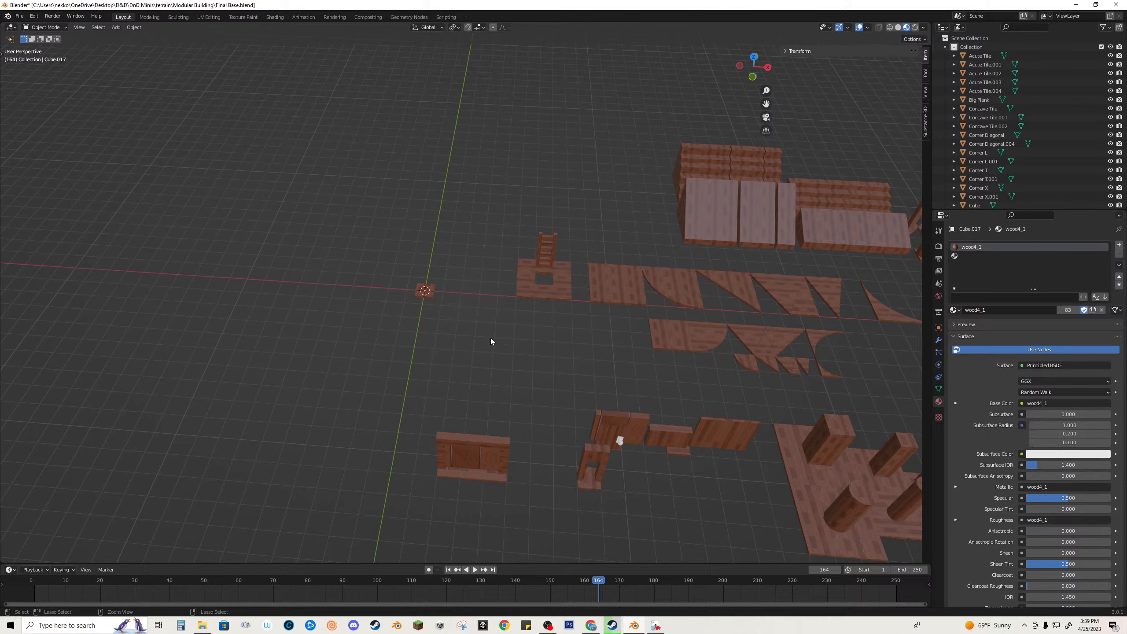
key(ctrl+z)
key(ctrl+z)
key(ctrl+z)
key(ctrl+z)
key(ctrl+z)
key(ctrl+z)
key(ctrl+z)
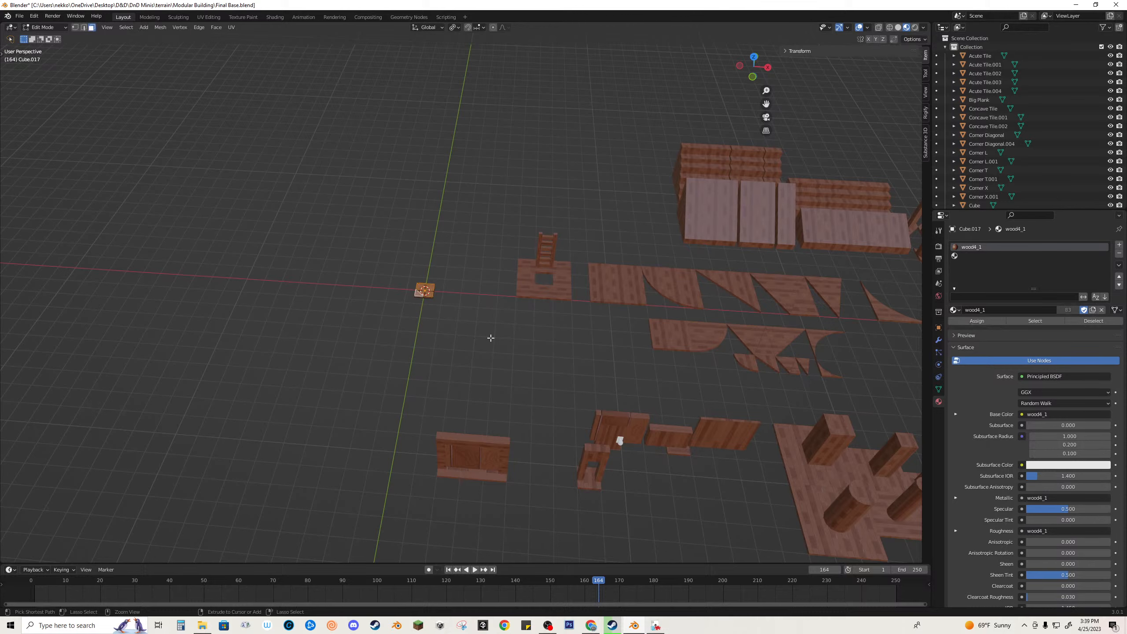
key(ctrl+z)
key(ctrl+z)
key(ctrl+z)
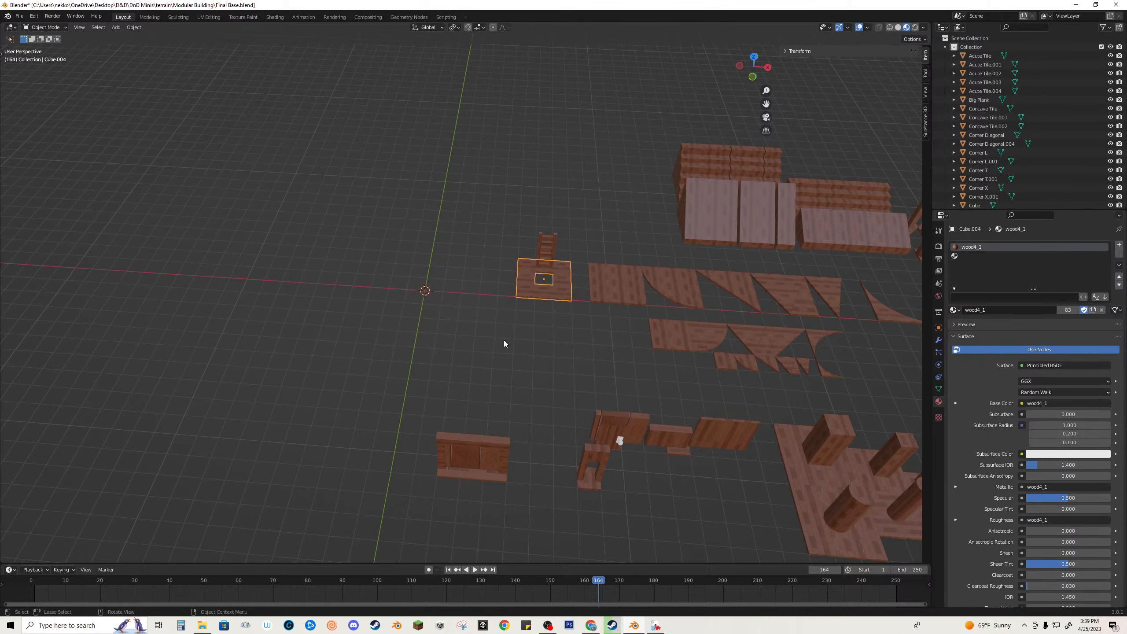
Step: Select the small rounded tile in the front tile row and snap it to the 3D cursor at the world origin
shift+middle_drag(651, 372, 456, 351)
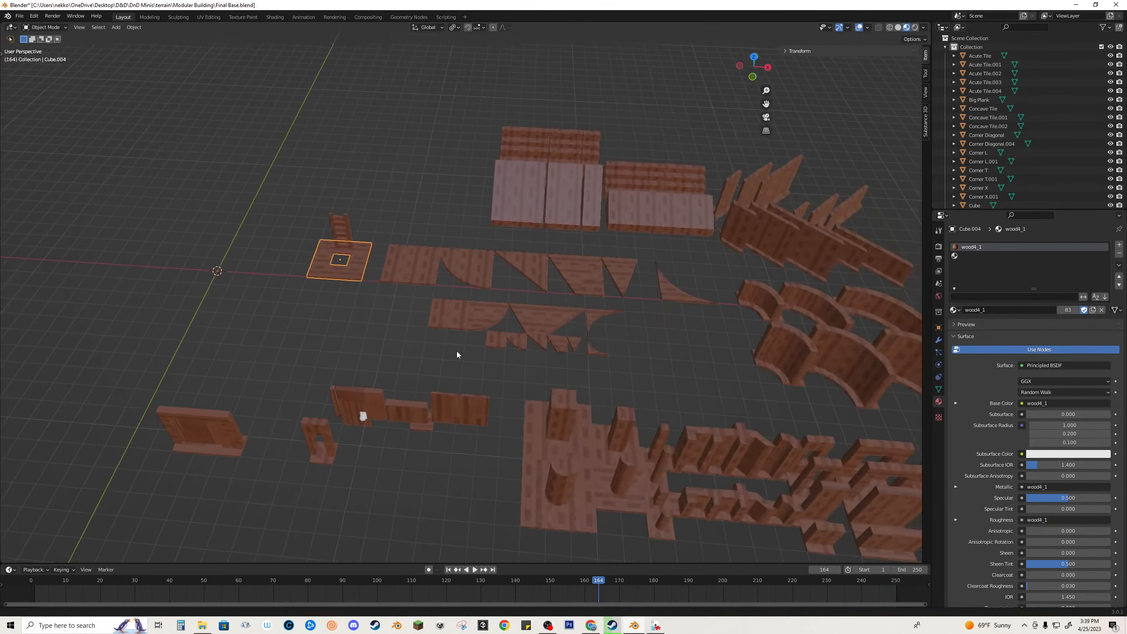
click(518, 337)
key(shift+s)
click(581, 312)
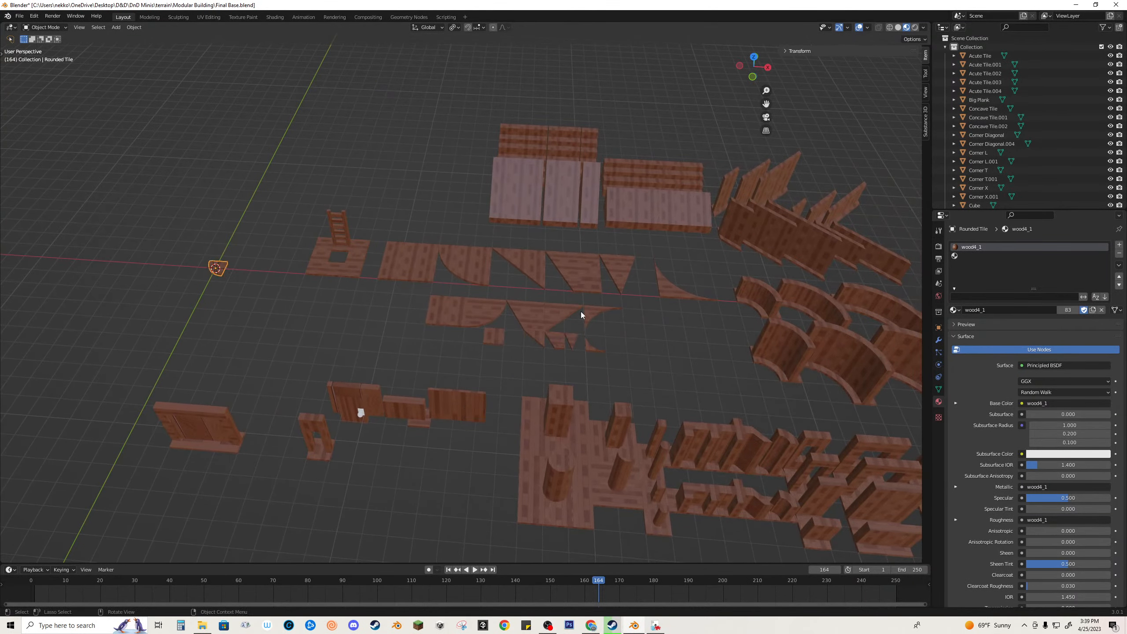
Step: Export the rounded tile to the Modular Terrain folder as small round tile.obj and return it to its place in the row
key(F3)
key(Return)
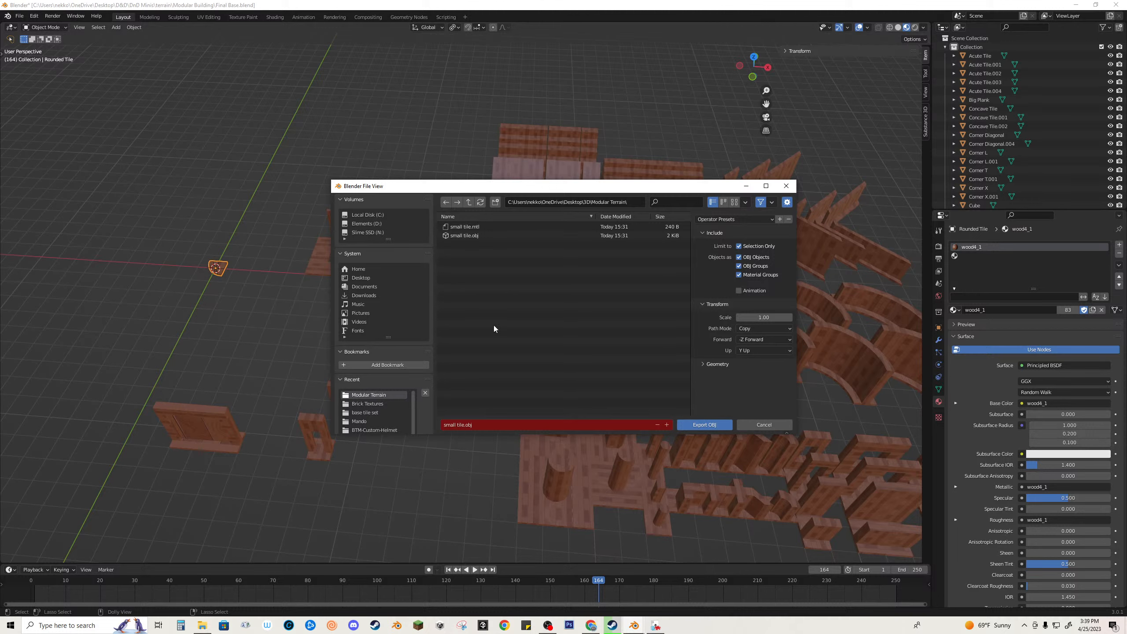
key(ctrl+z)
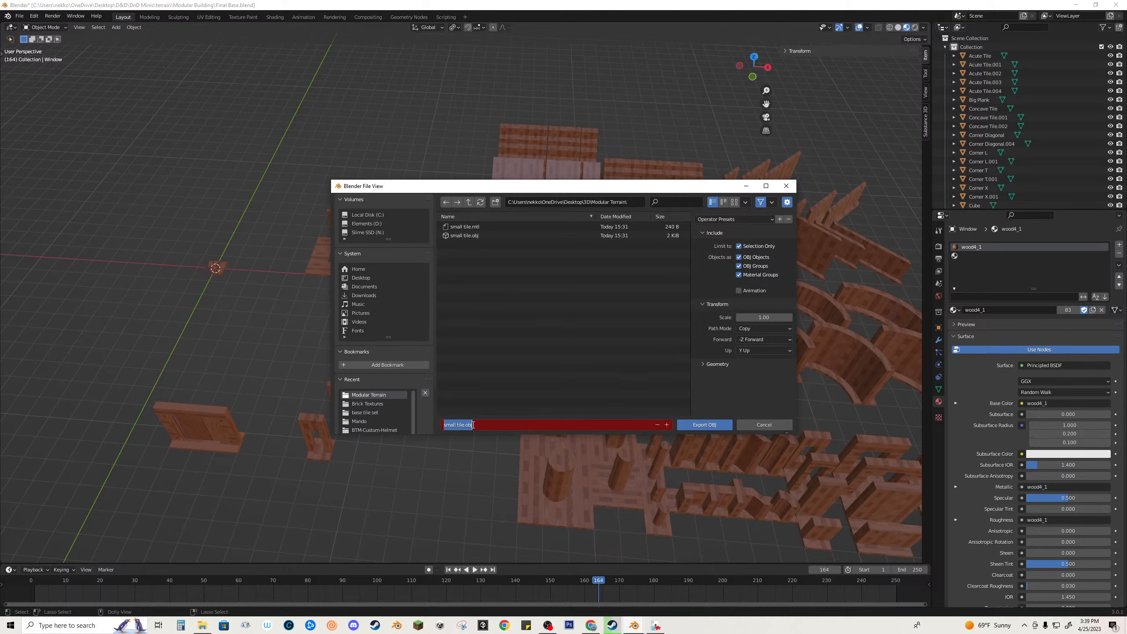
text(smal)
click(717, 425)
click(718, 425)
Step: Select the small right-triangle tile next in the row and snap it to the 3D cursor at the world origin
click(539, 338)
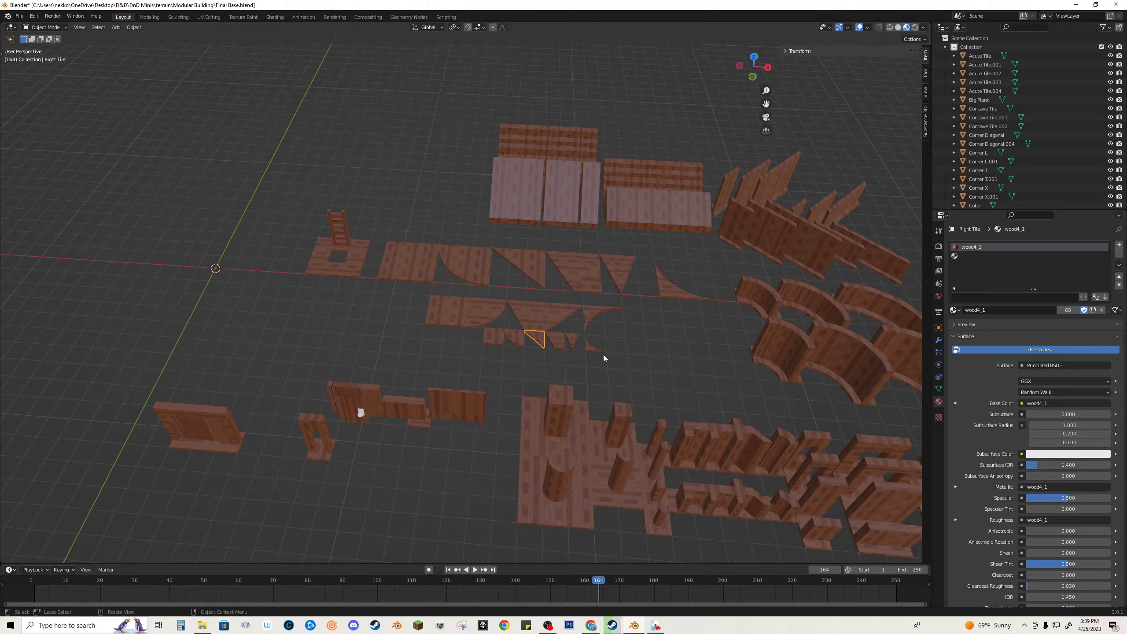
key(shift+s)
click(637, 342)
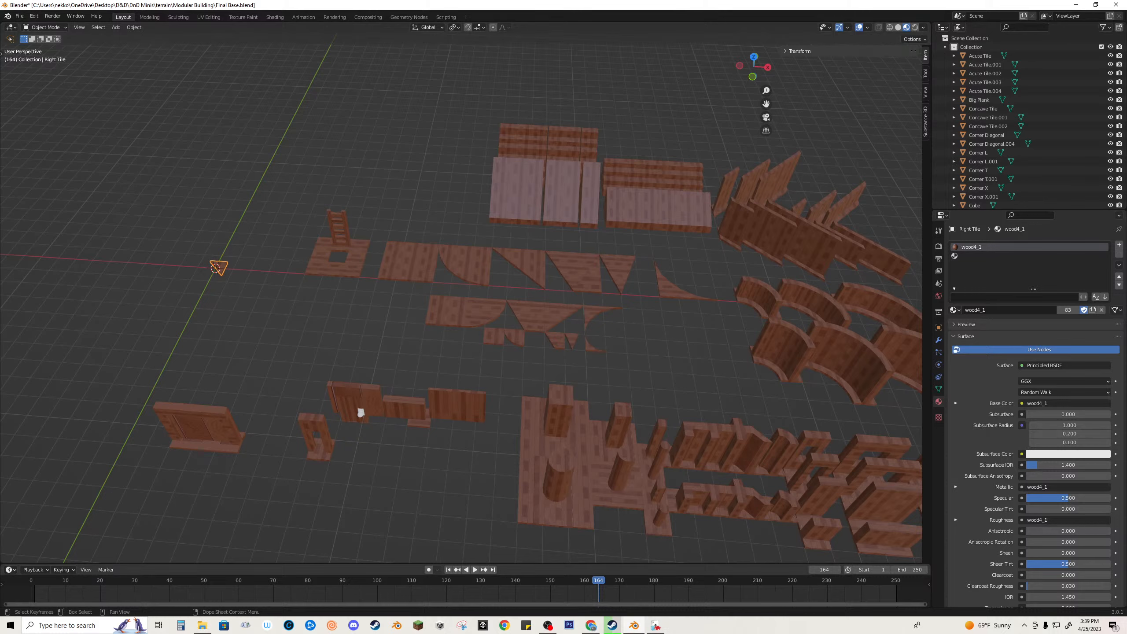
Step: Export the right-triangle tile to the Modular Terrain folder as small right tile.obj and return it to its place in the row
key(ctrl+shift+e)
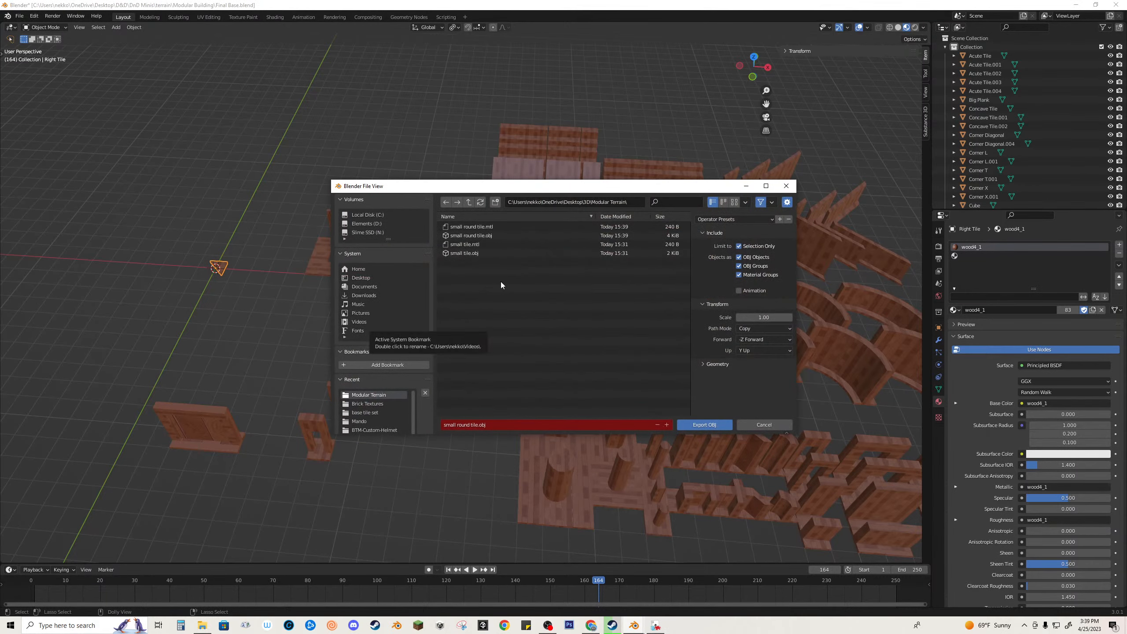
click(464, 427)
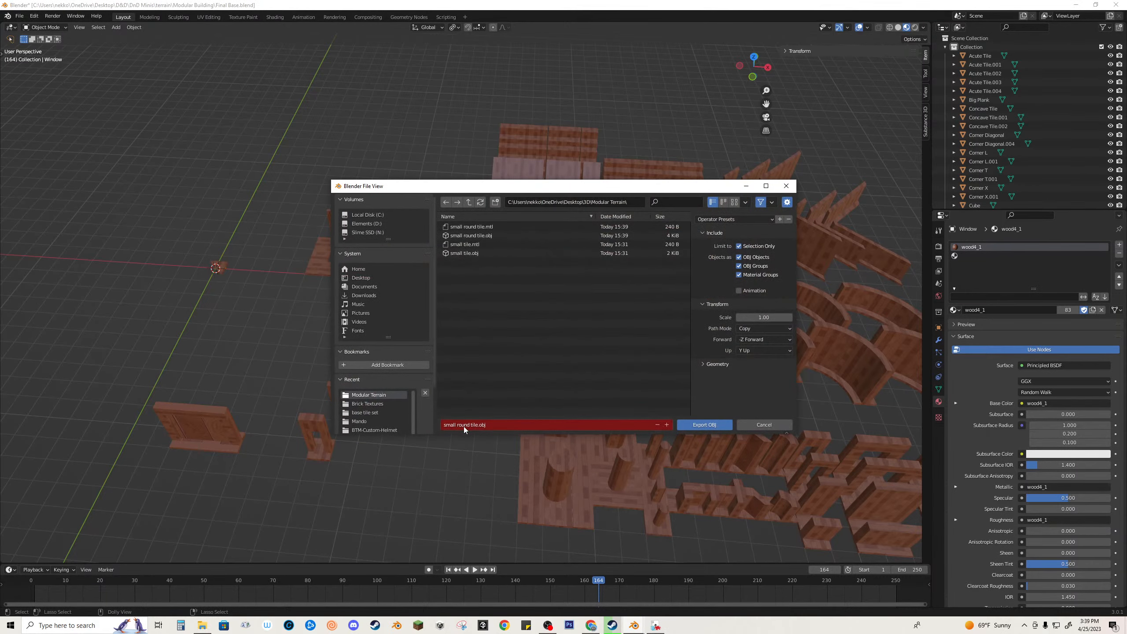
drag(457, 426, 469, 426)
key(BackSpace)
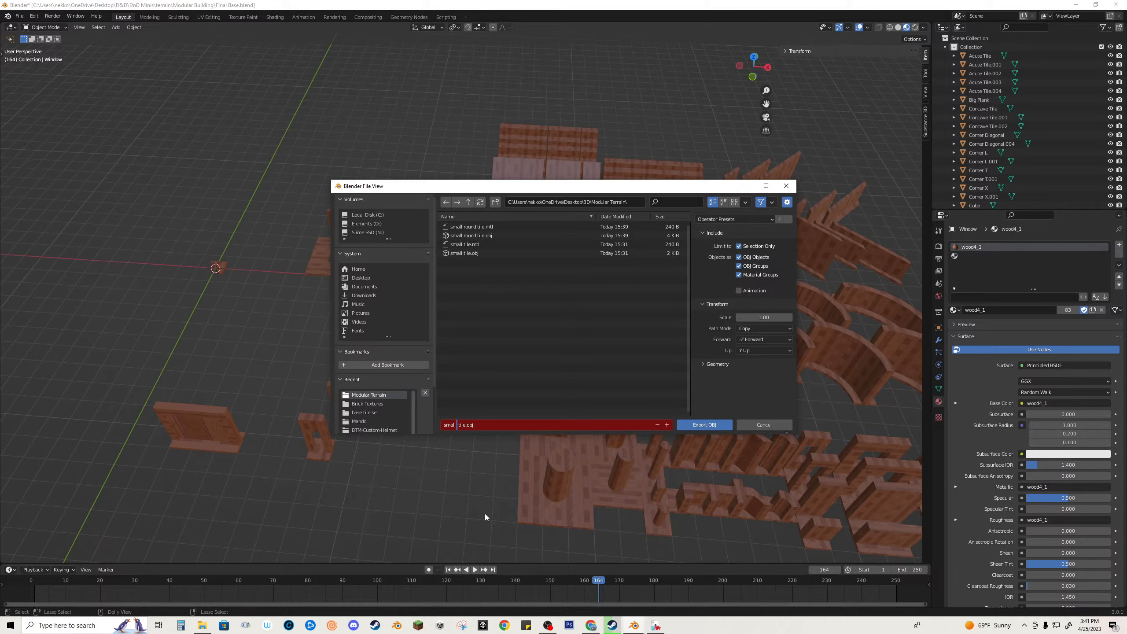
key(BackSpace)
key(BackSpace)
text(right)
click(219, 271)
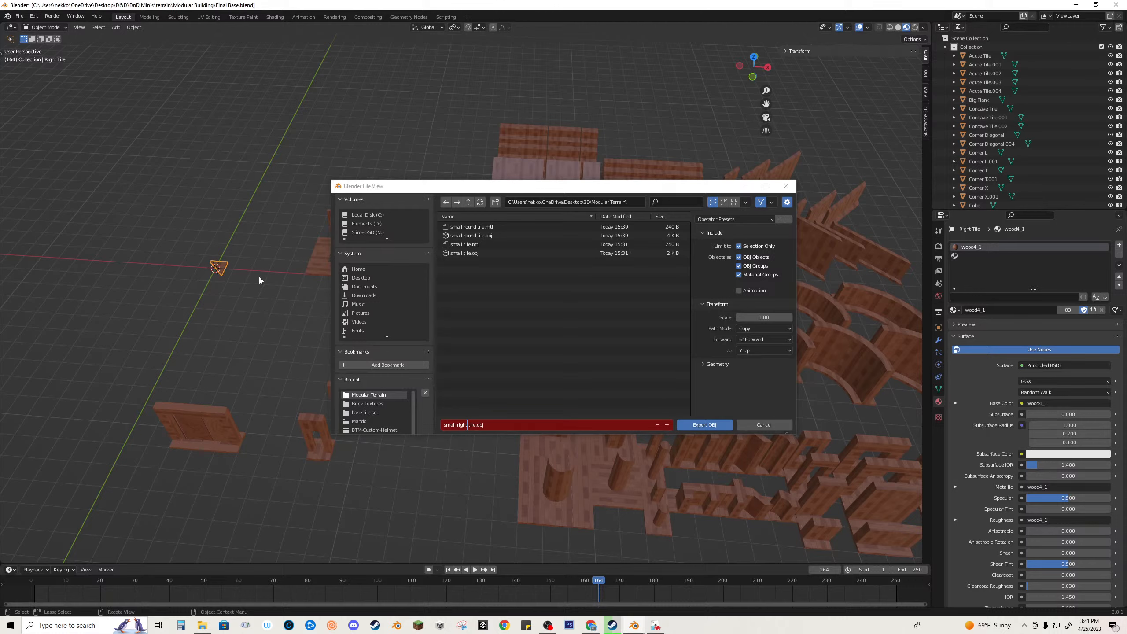
click(713, 424)
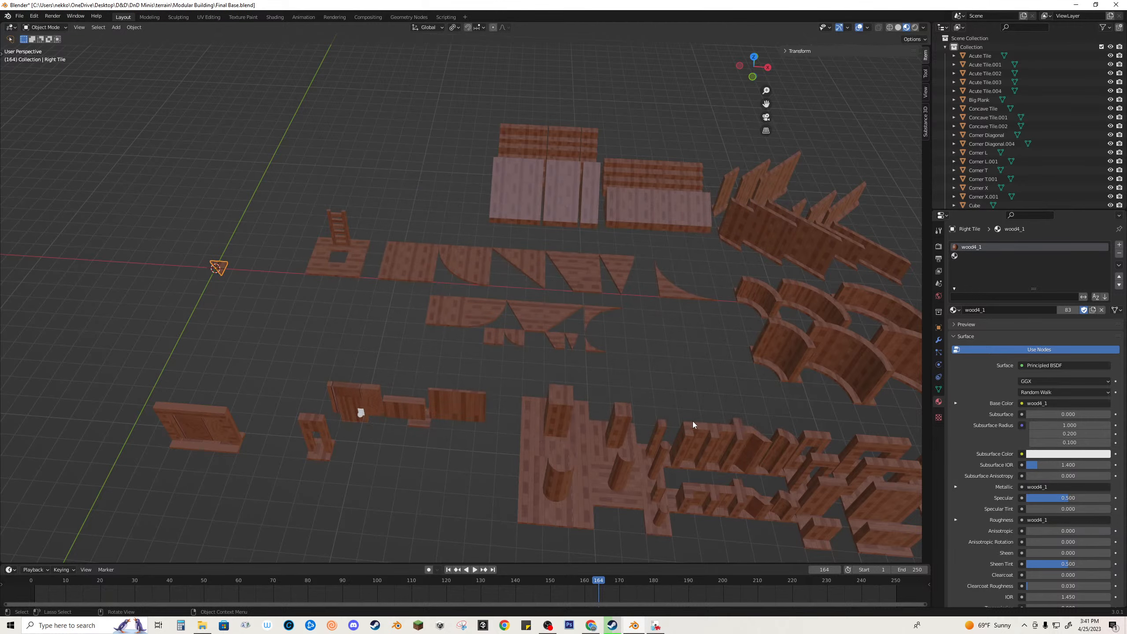
click(488, 389)
click(534, 340)
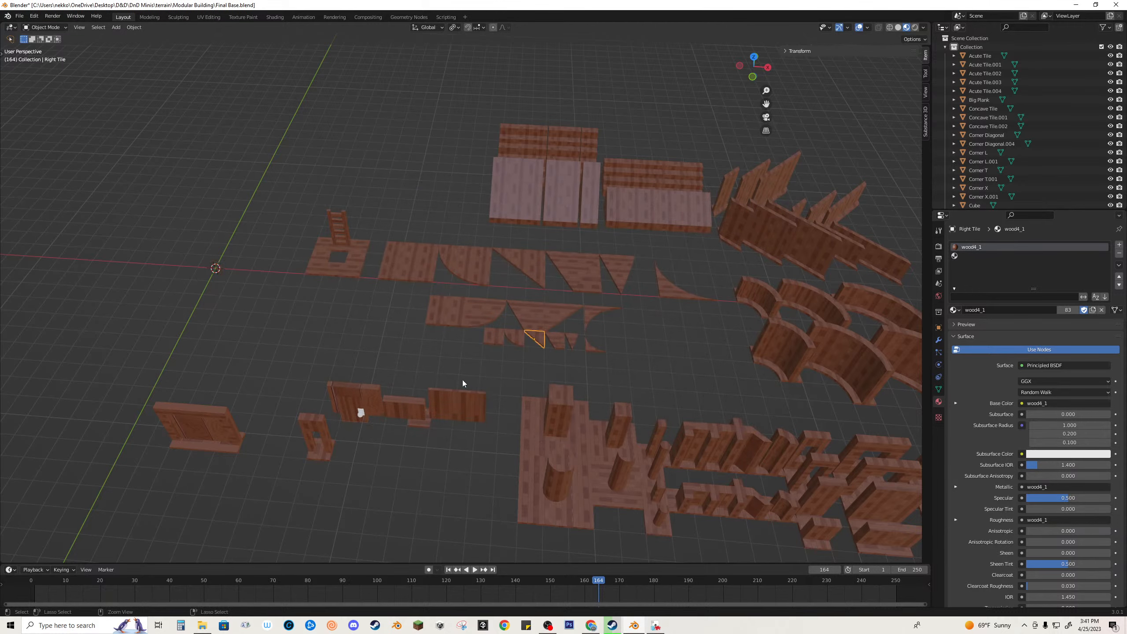
Step: Examine the small triangle tile and the acute wedge tile beside it, selecting each to identify its outline
click(549, 347)
scroll(554, 353, up, 3)
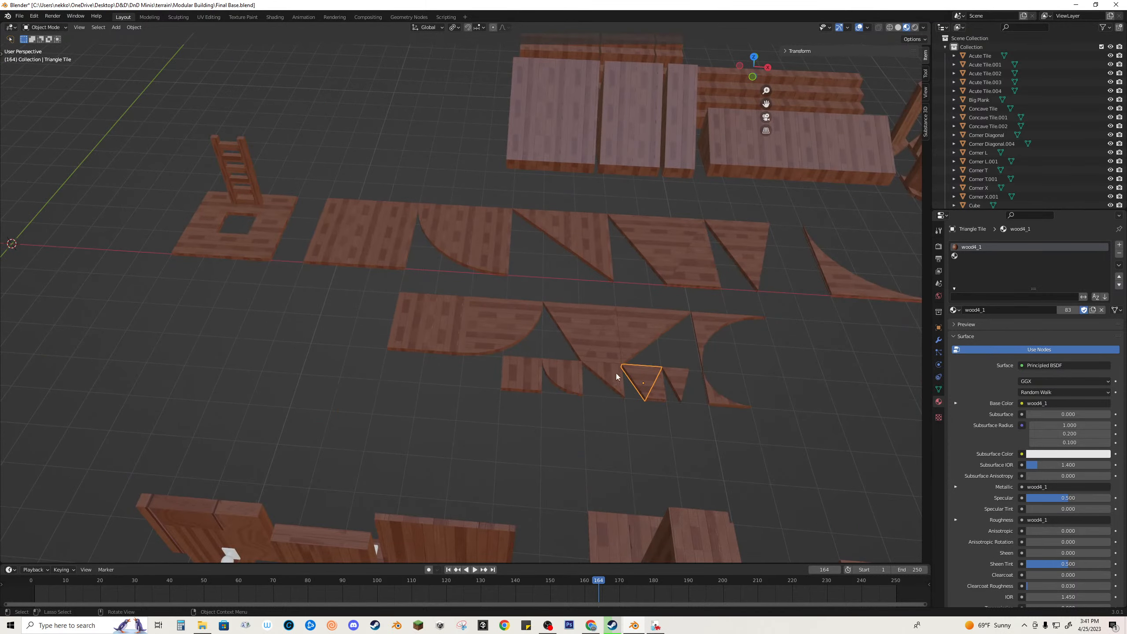
click(659, 399)
shift+middle_drag(667, 444, 576, 407)
scroll(568, 408, up, 6)
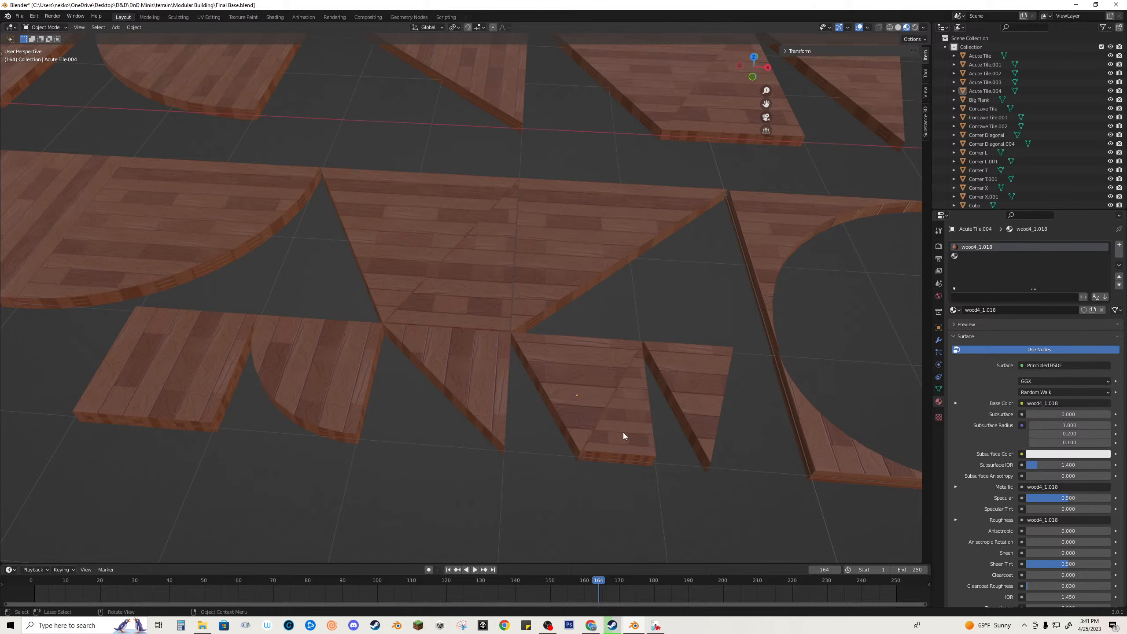
click(623, 380)
click(630, 400)
click(604, 393)
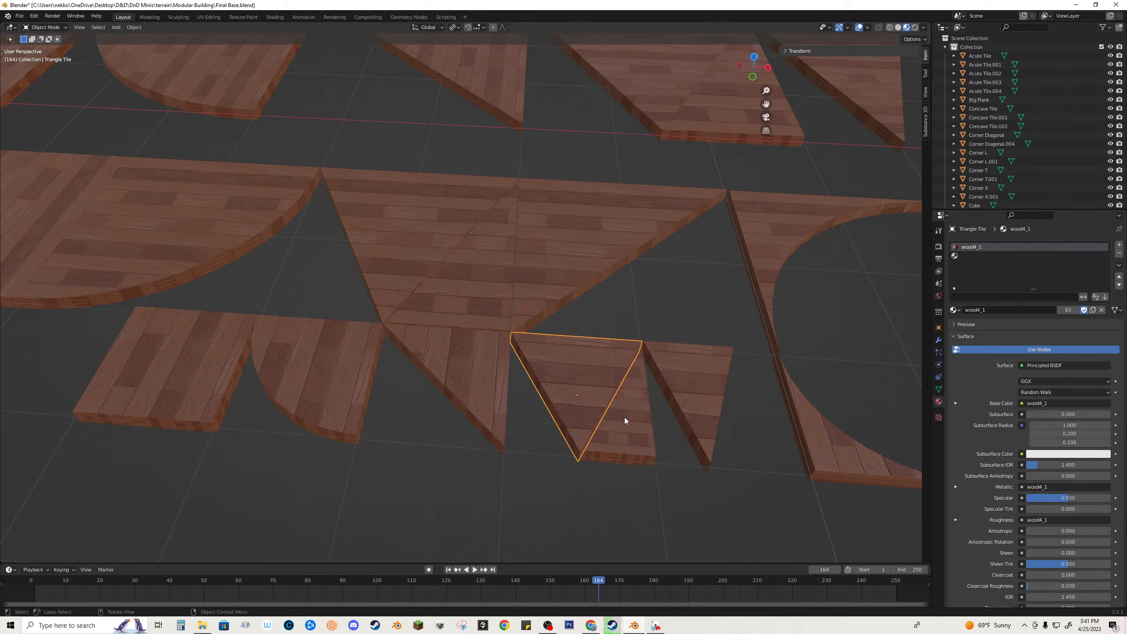
click(625, 421)
Step: Compare how the small triangle and acute tiles fit together along their shared edge within the row of small tiles
middle_drag(597, 462, 442, 370)
click(439, 295)
click(426, 319)
click(413, 280)
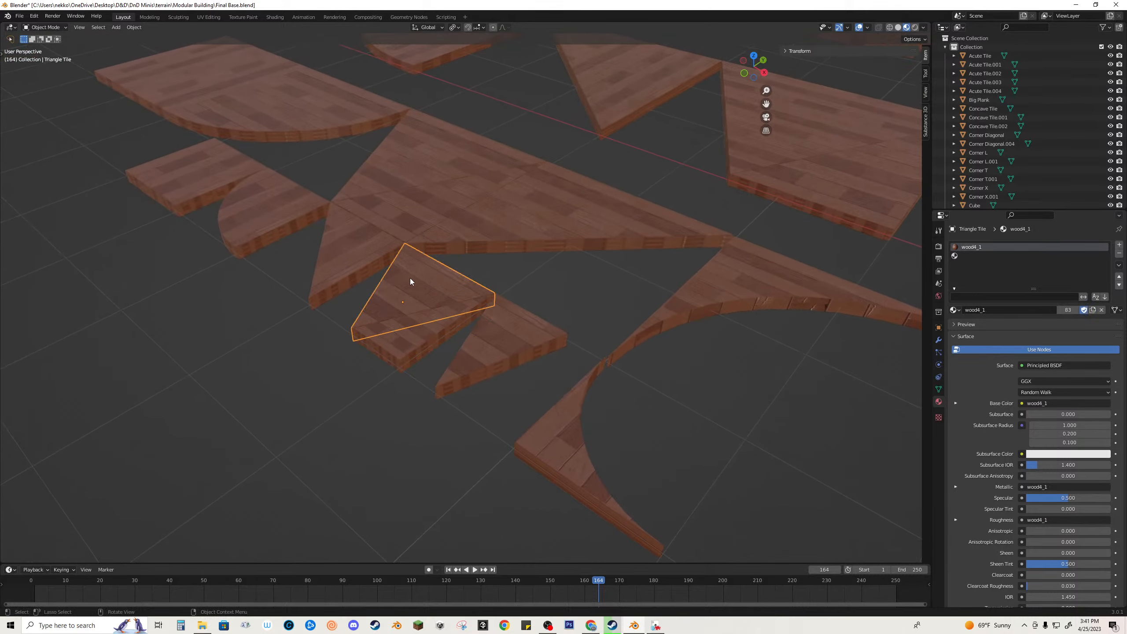
click(411, 331)
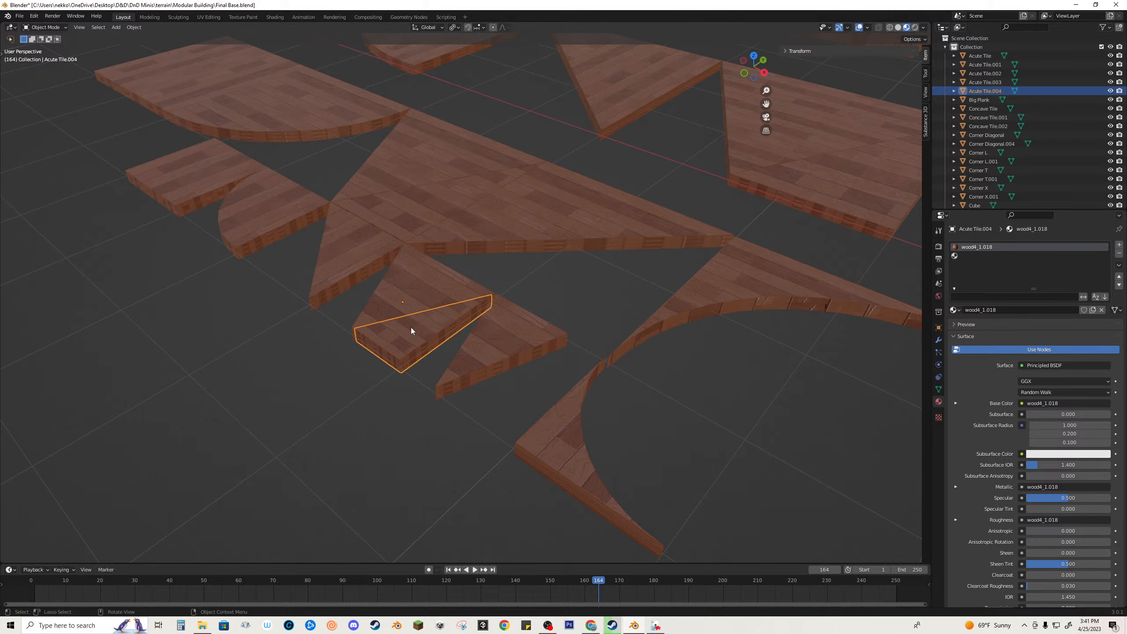
middle_drag(373, 375, 426, 380)
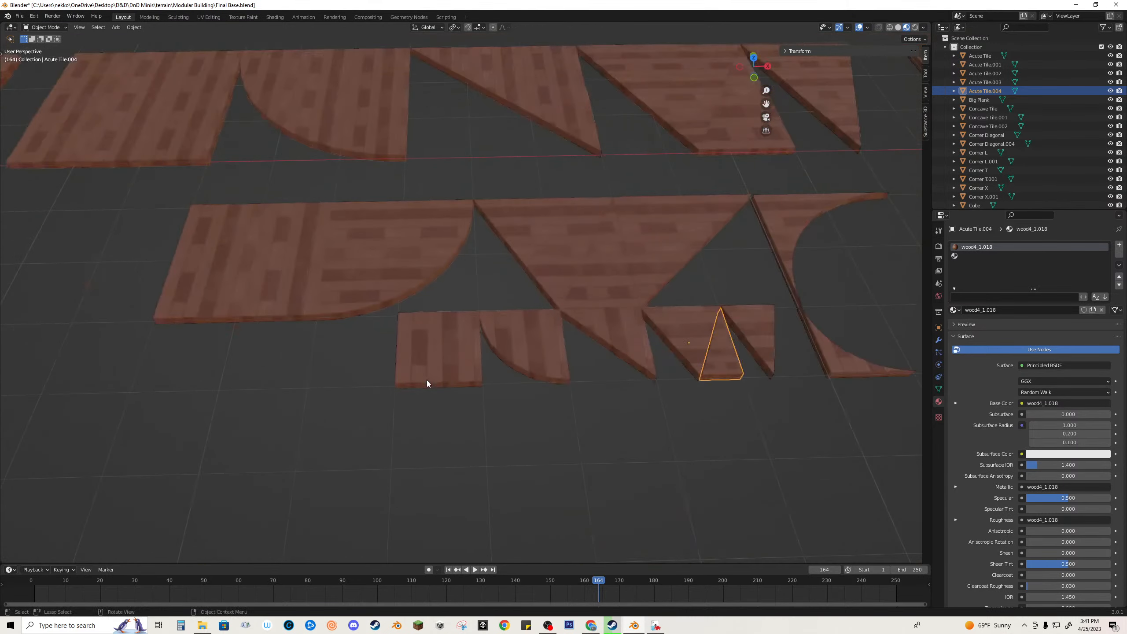
click(838, 360)
middle_drag(863, 347, 639, 402)
click(515, 370)
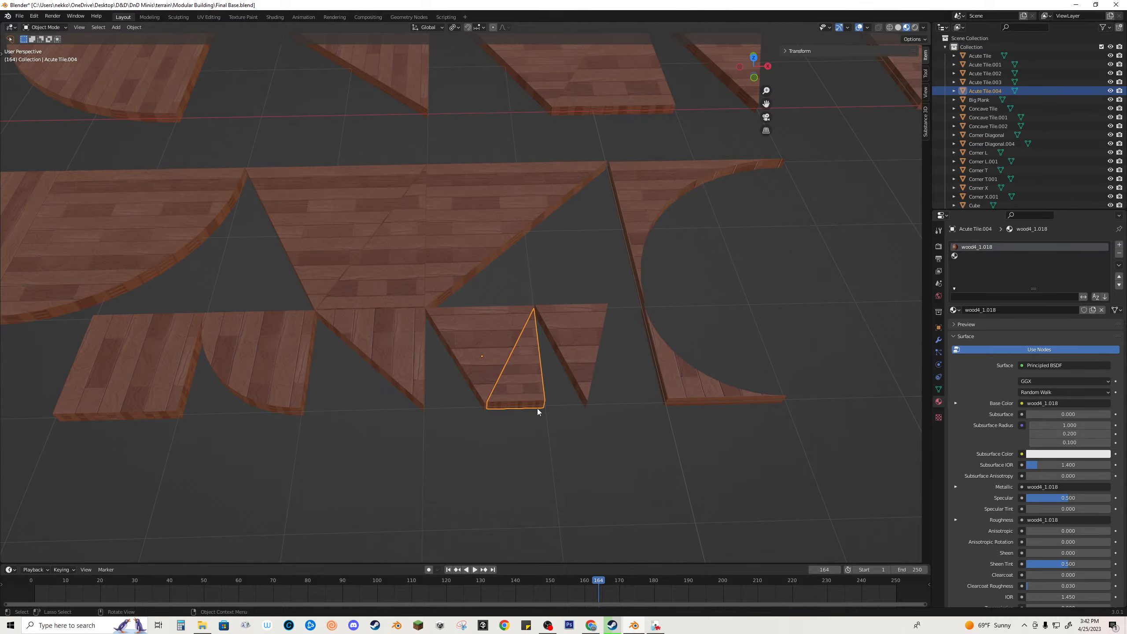
middle_drag(557, 413, 532, 470)
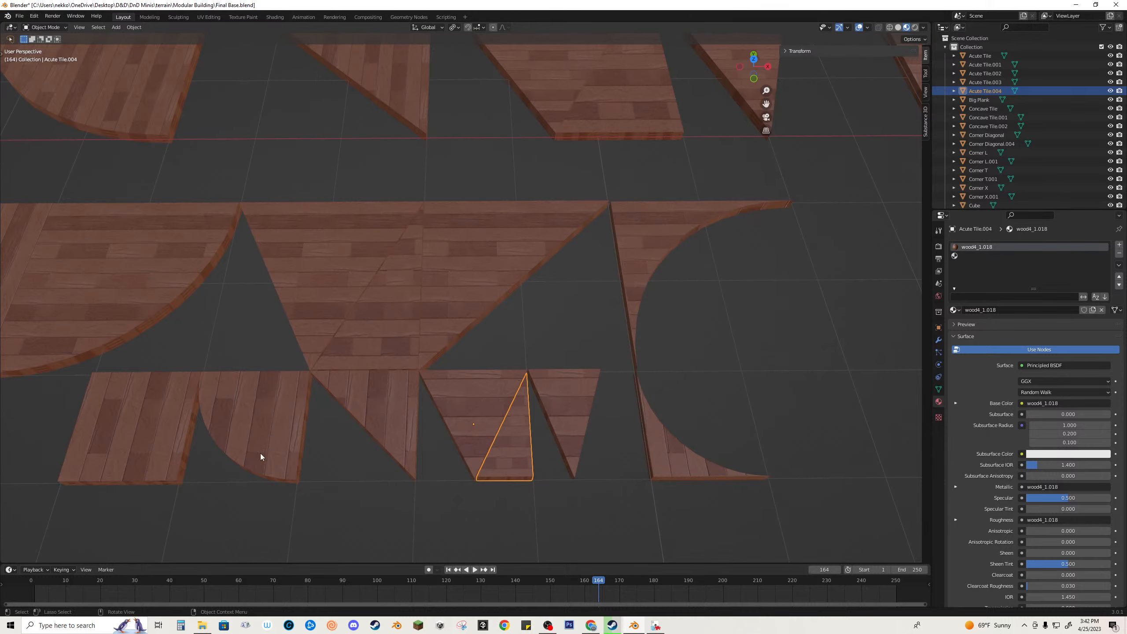
Step: Select the small triangle tile in the row of small tiles and snap it to the 3D cursor at the world origin
shift+middle_drag(261, 453, 614, 405)
scroll(615, 406, down, 2)
shift+middle_drag(611, 338, 408, 342)
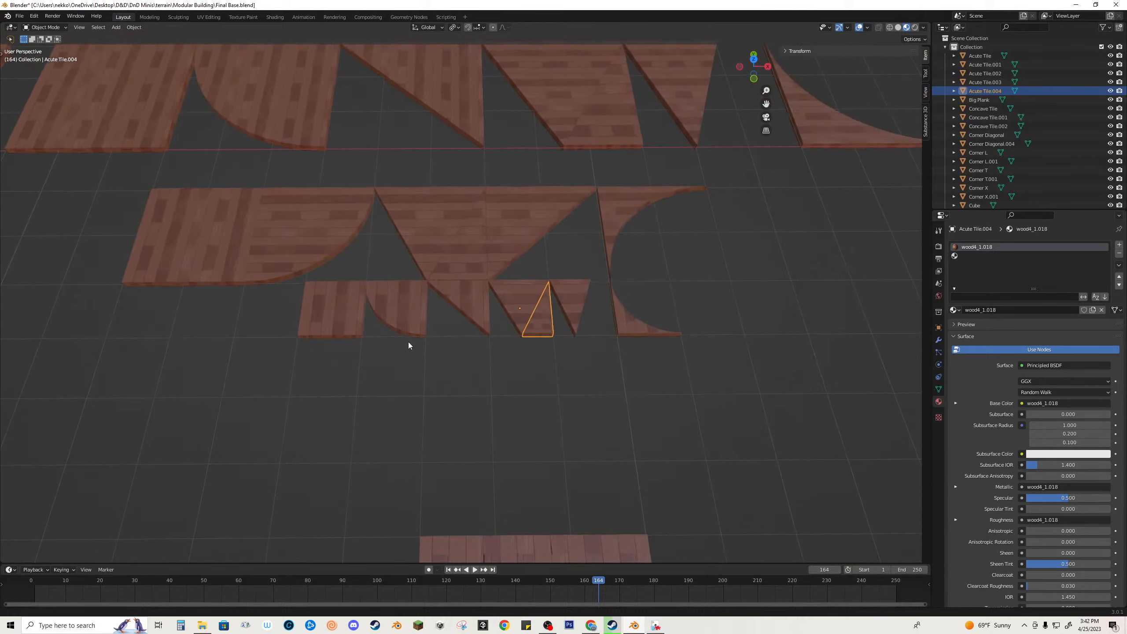
click(470, 306)
click(551, 413)
click(510, 303)
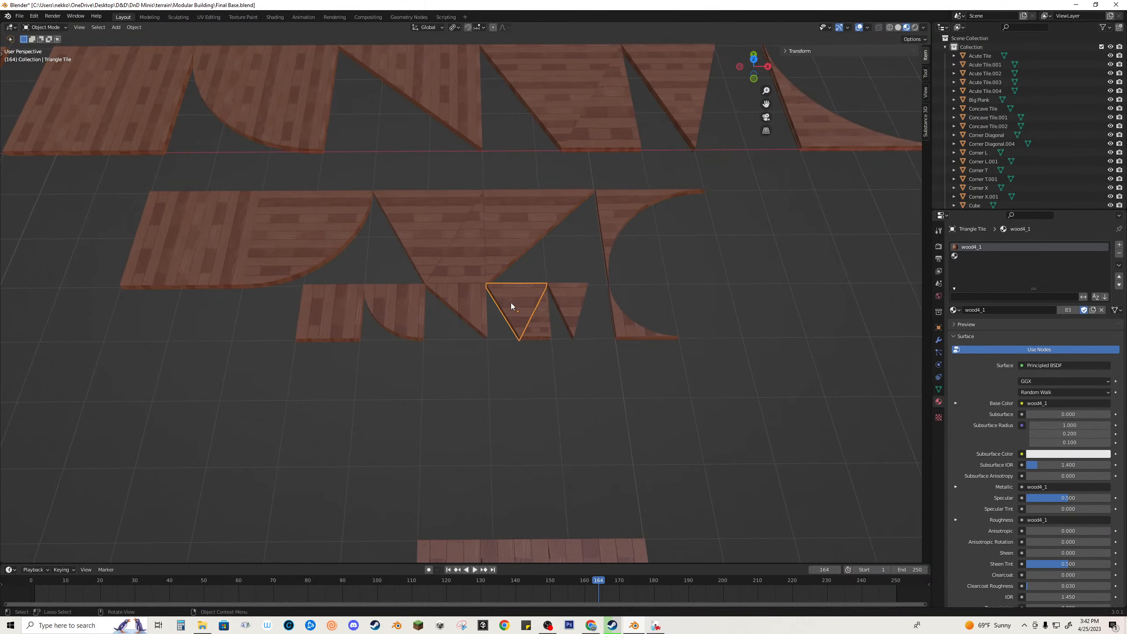
scroll(511, 303, down, 2)
scroll(456, 401, down, 4)
key(z)
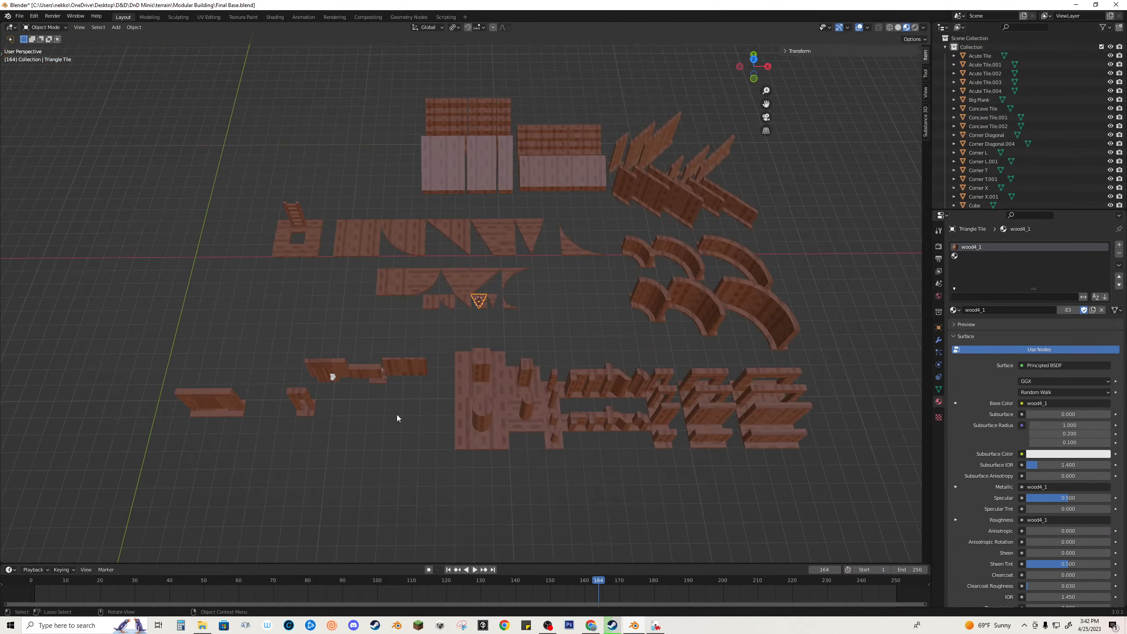
key(shift+s)
click(351, 445)
key(shift+s)
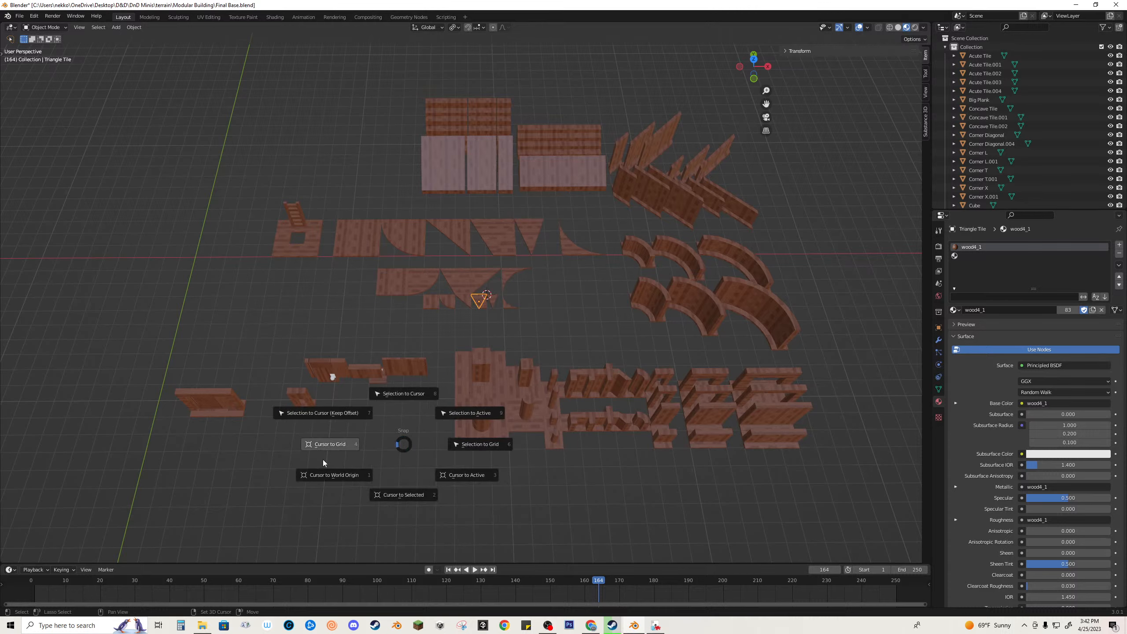
click(329, 475)
key(shift+s)
click(332, 416)
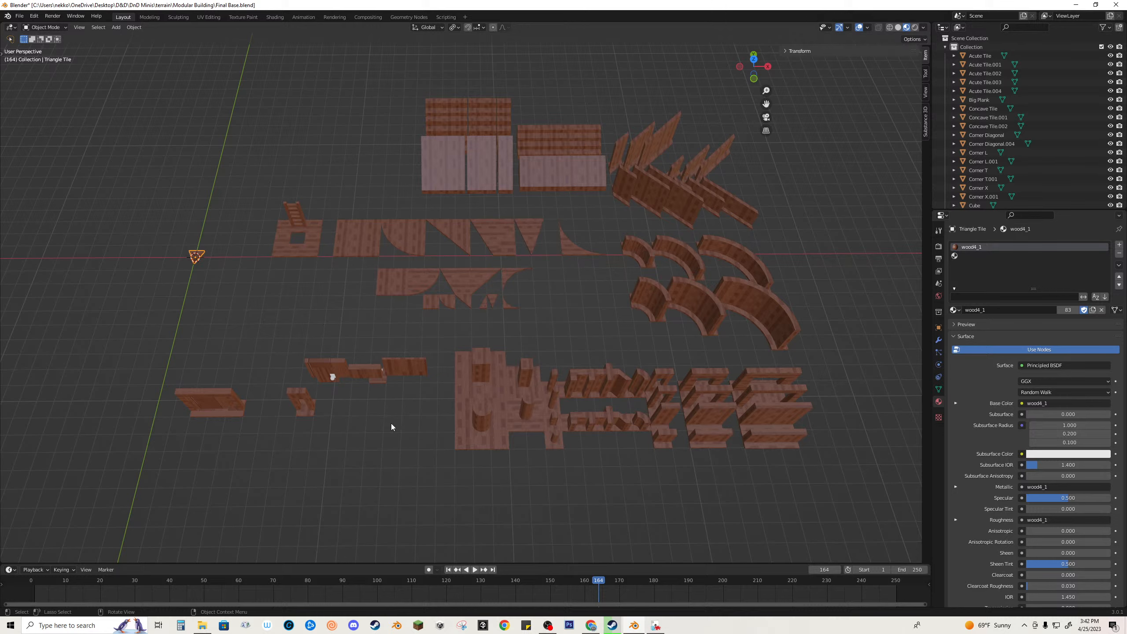
Step: Export only the selected triangle tile to the Modular Terrain folder as small Triangle tile.obj
key(ctrl+shift+e)
click(460, 426)
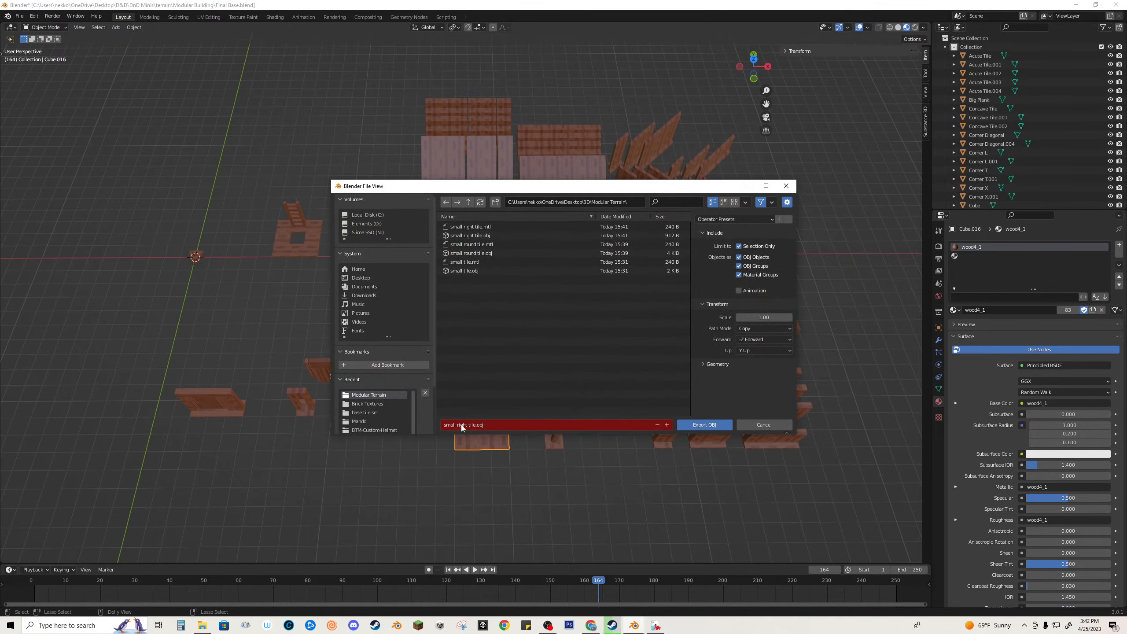
double_click(461, 424)
text(Triangle)
click(202, 256)
click(597, 392)
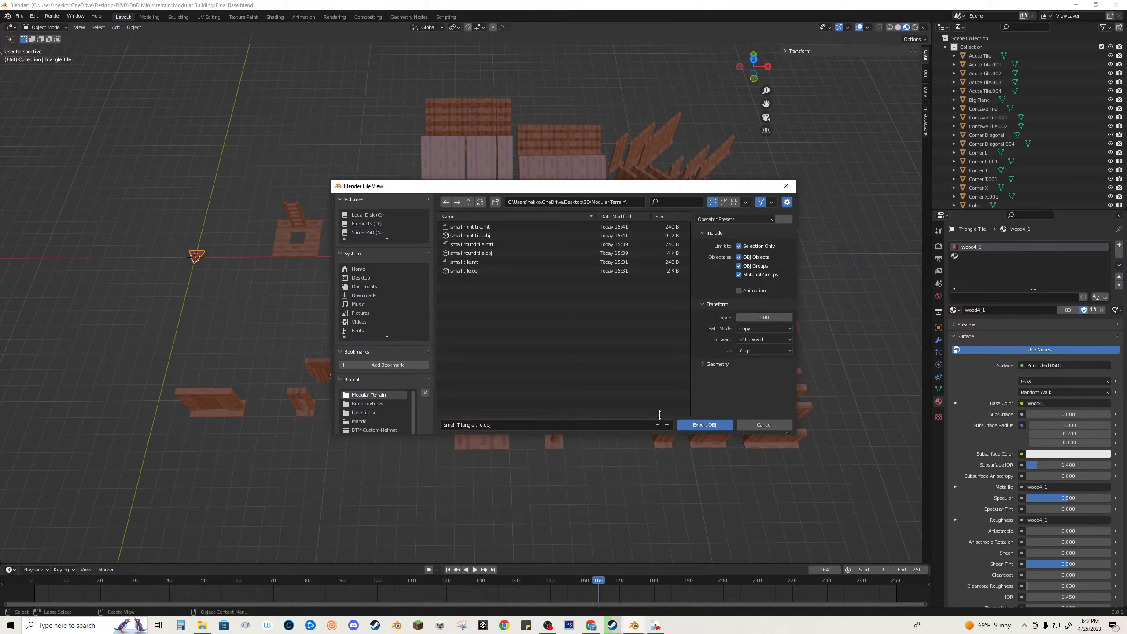
click(696, 425)
Step: Undo the triangle tile's move to return it to its place in the row of small tiles
key(ctrl+z)
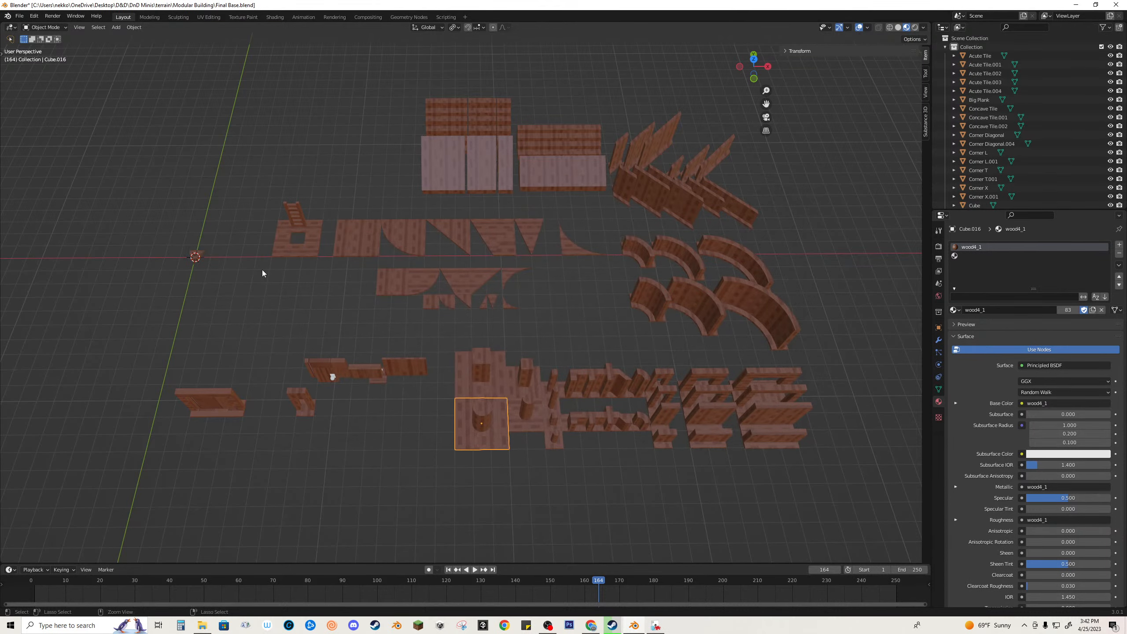
key(ctrl+z)
scroll(514, 322, up, 5)
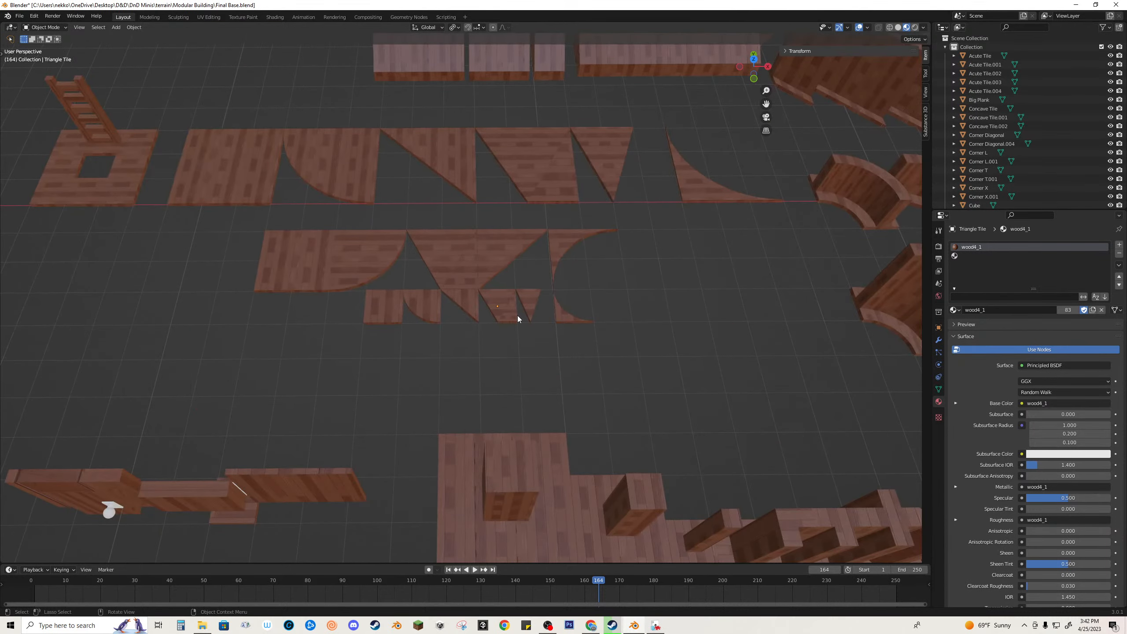
click(518, 315)
scroll(516, 341, down, 5)
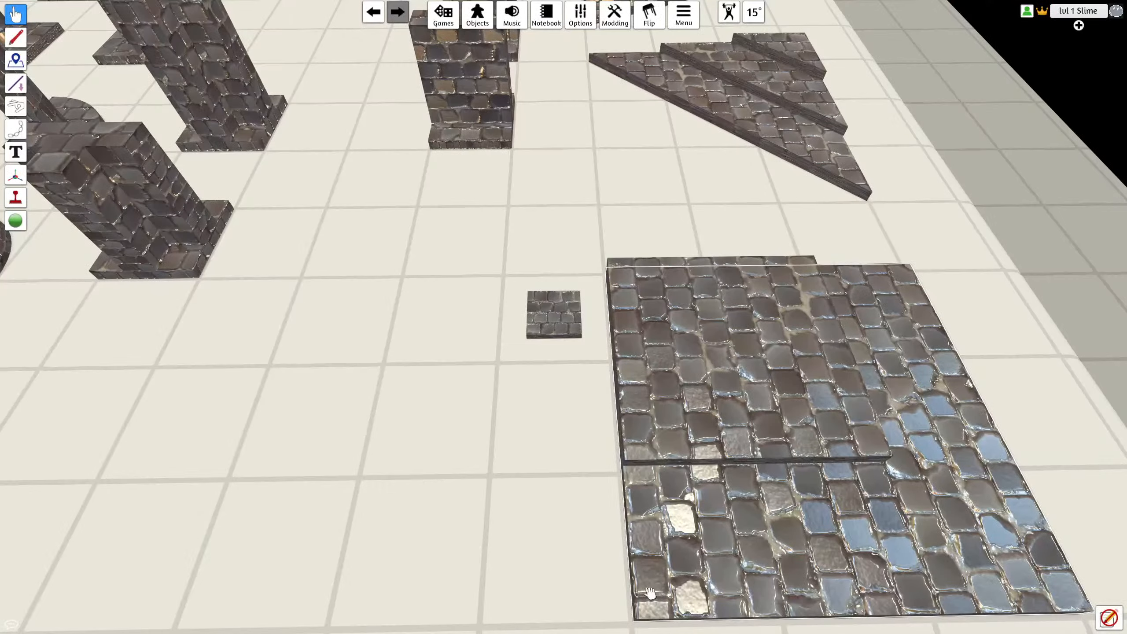
Step: Switch to Tabletop Simulator and look through the Cloud Manager up to the page of uploaded tile models
mouse_move(614, 22)
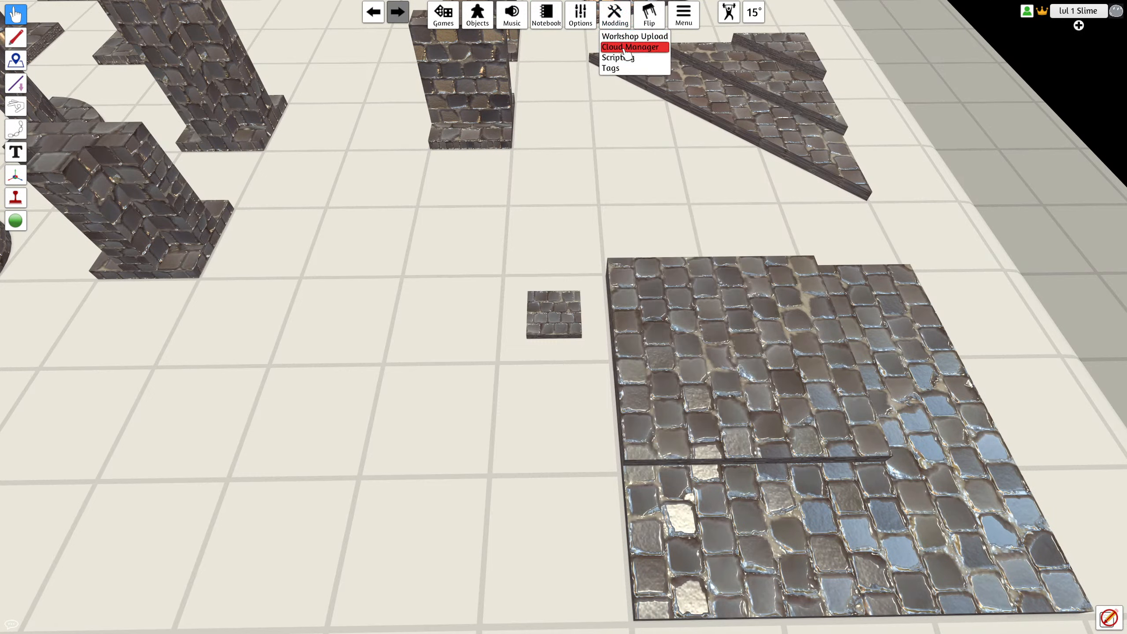
click(624, 50)
scroll(622, 371, down, 4)
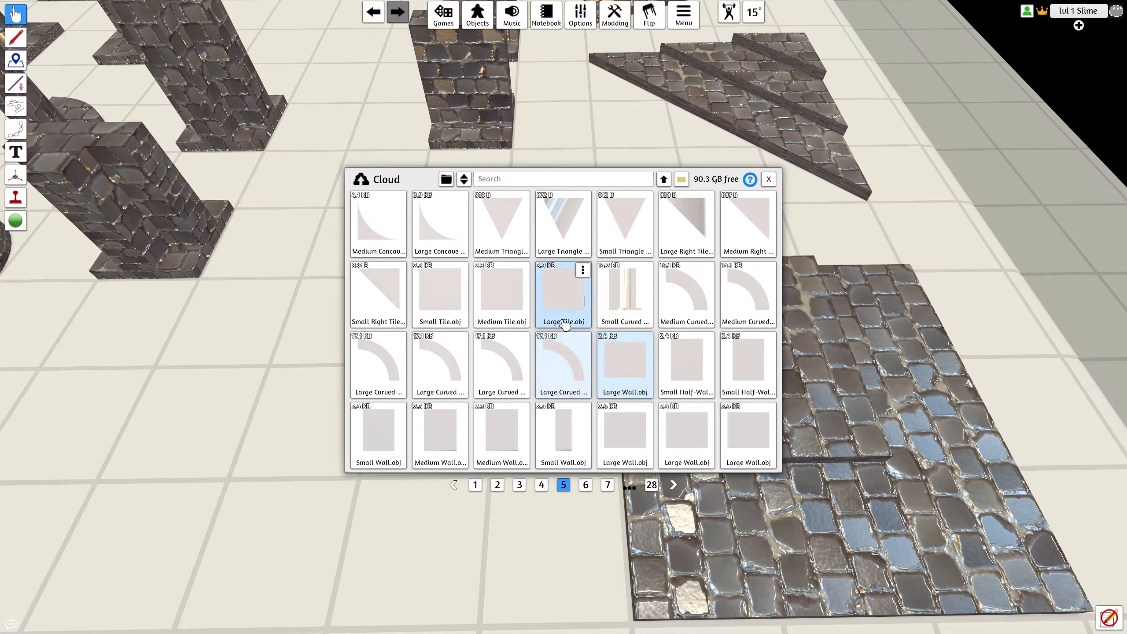
click(564, 324)
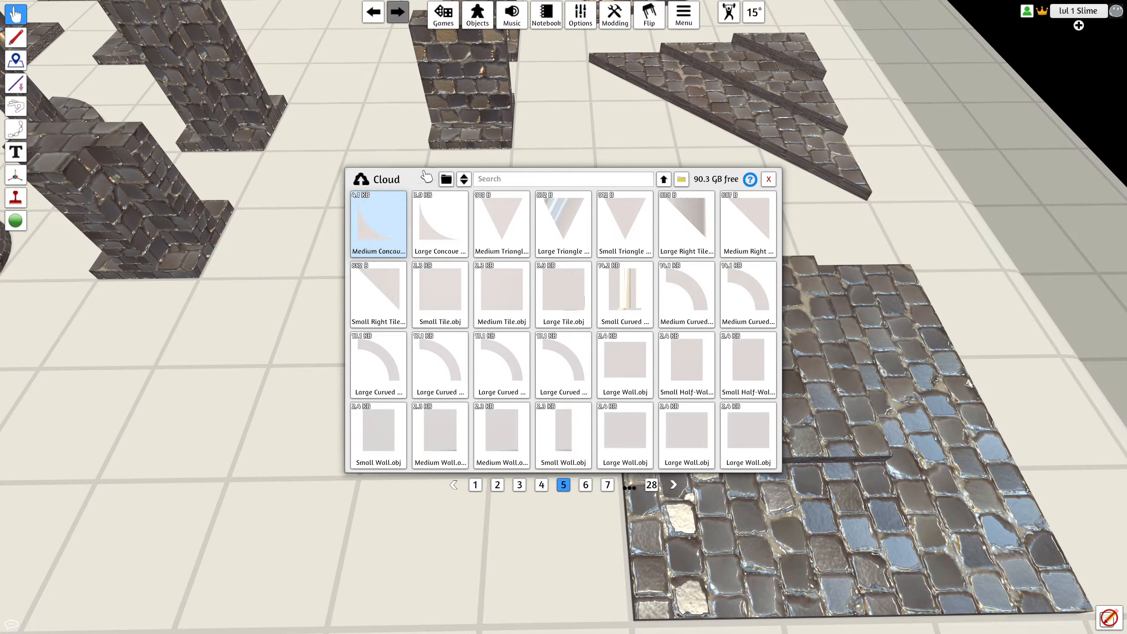
click(769, 178)
Step: Browse the subscribed Workshop mods and open the contents of Saught's Viking Assets for searching
click(615, 16)
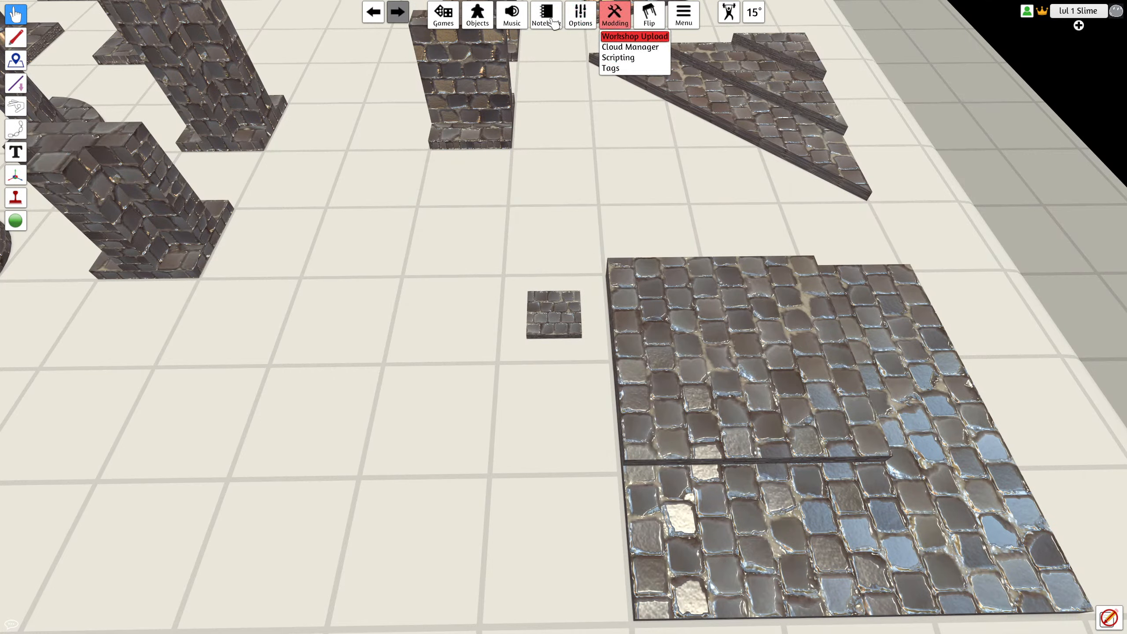
click(479, 17)
click(443, 16)
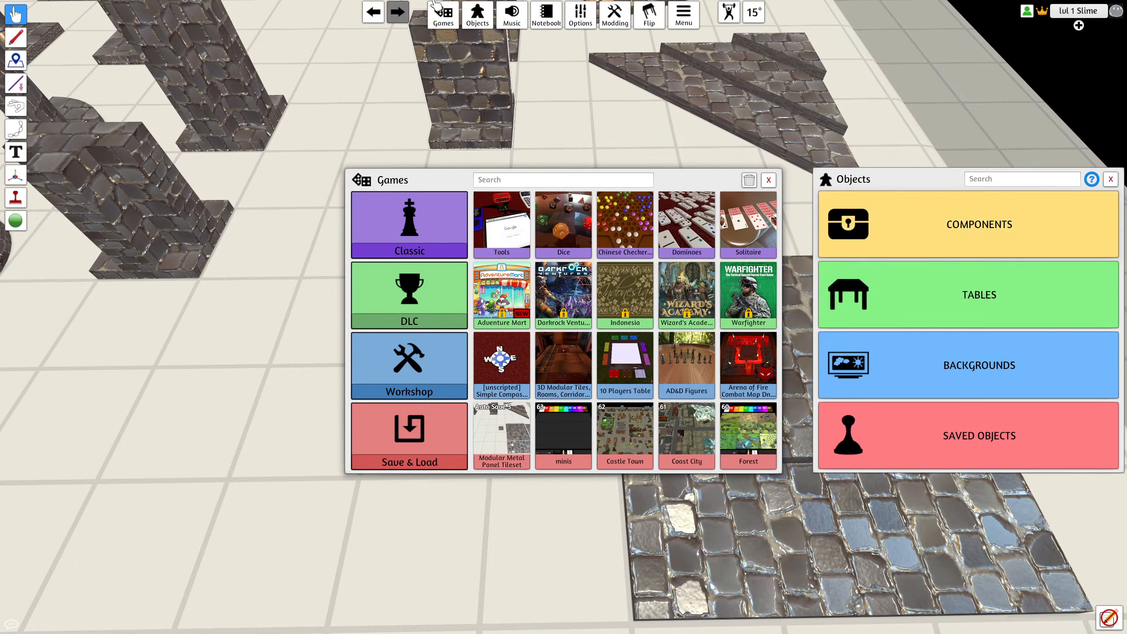
click(474, 20)
click(409, 388)
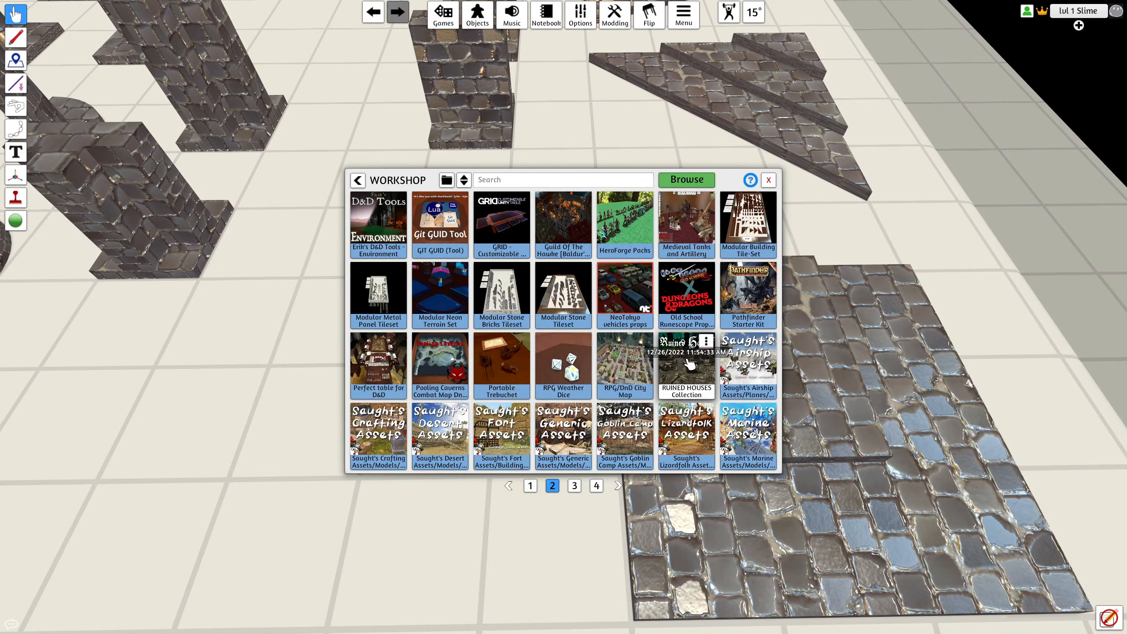
scroll(577, 413, down, 1)
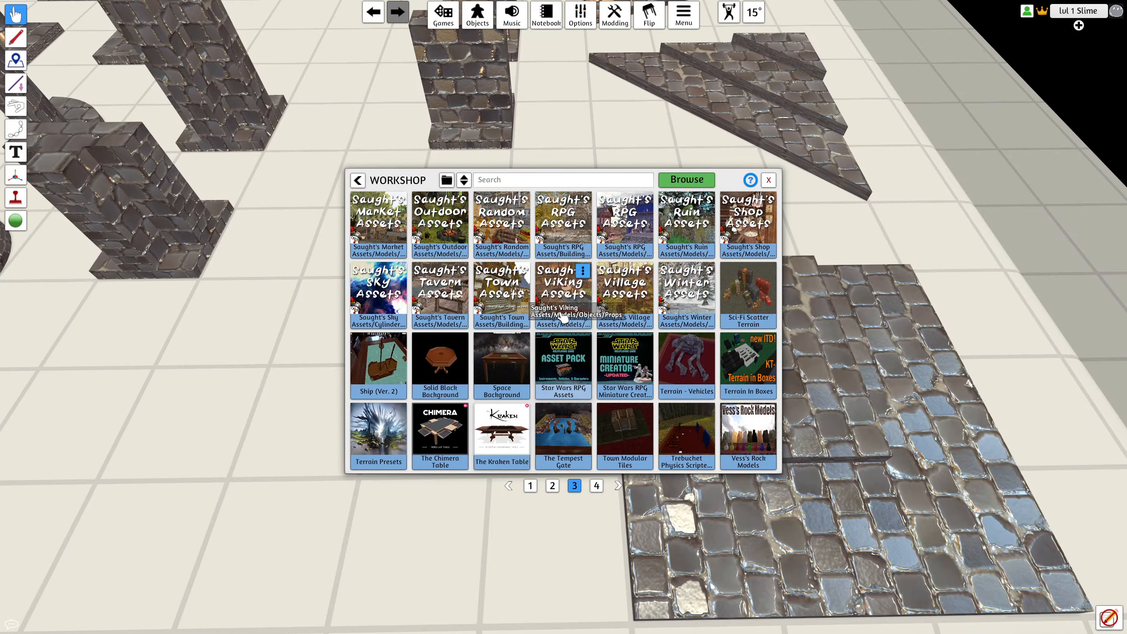
click(583, 270)
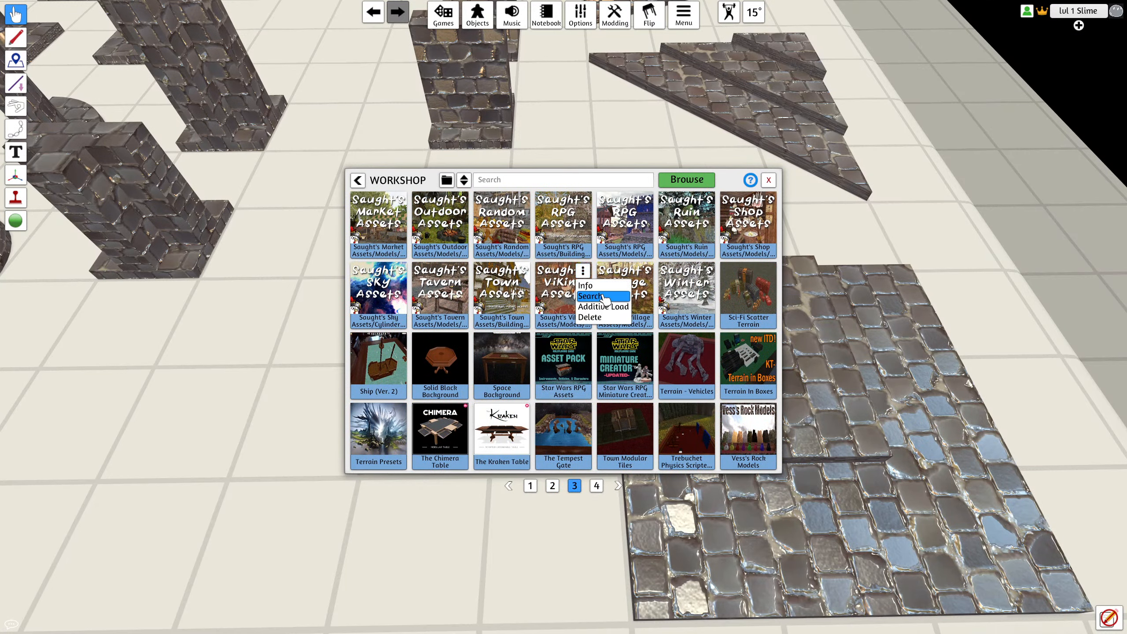
click(590, 296)
click(499, 295)
click(524, 369)
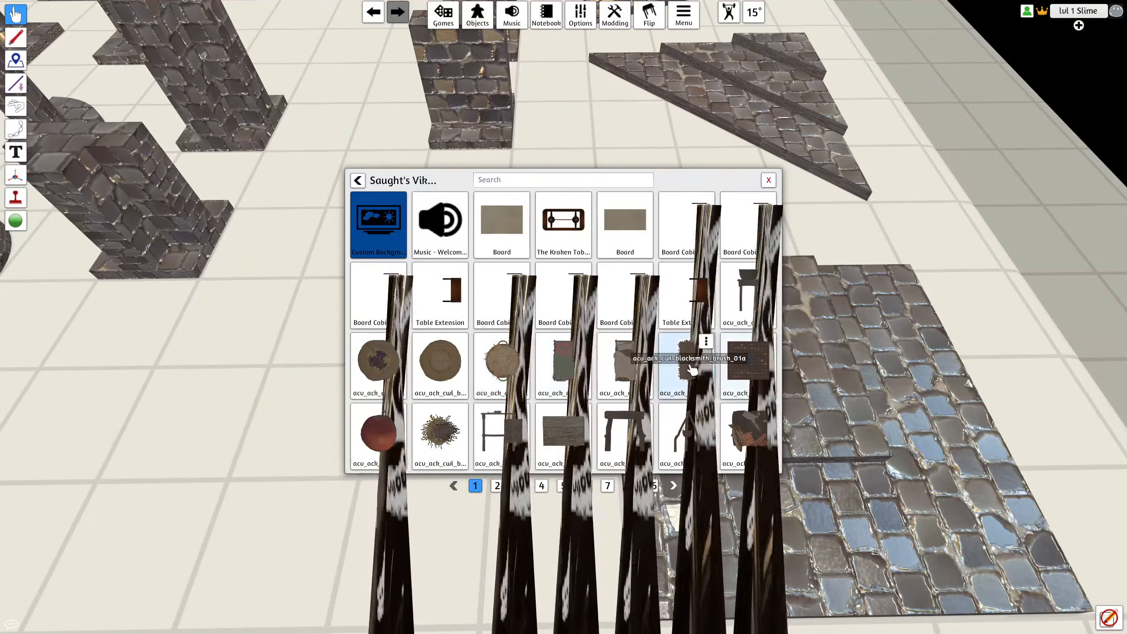
Step: Look through the first four pages of objects in Saught's Viking Assets and close the Games window
click(747, 362)
scroll(694, 391, down, 1)
click(667, 390)
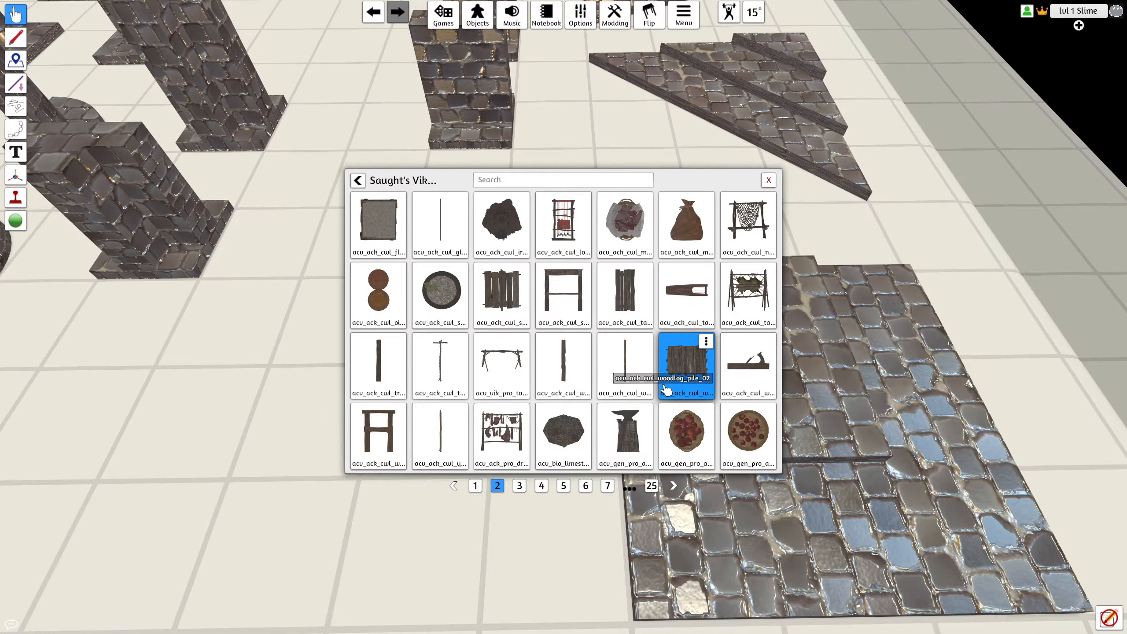
scroll(670, 386, down, 1)
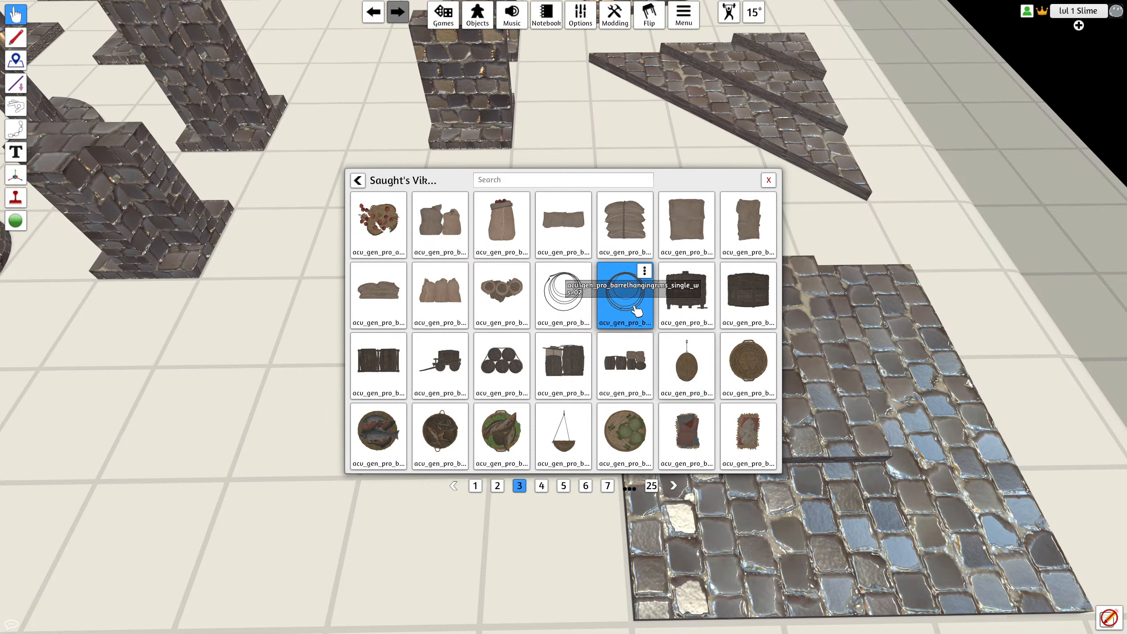
scroll(665, 417, down, 1)
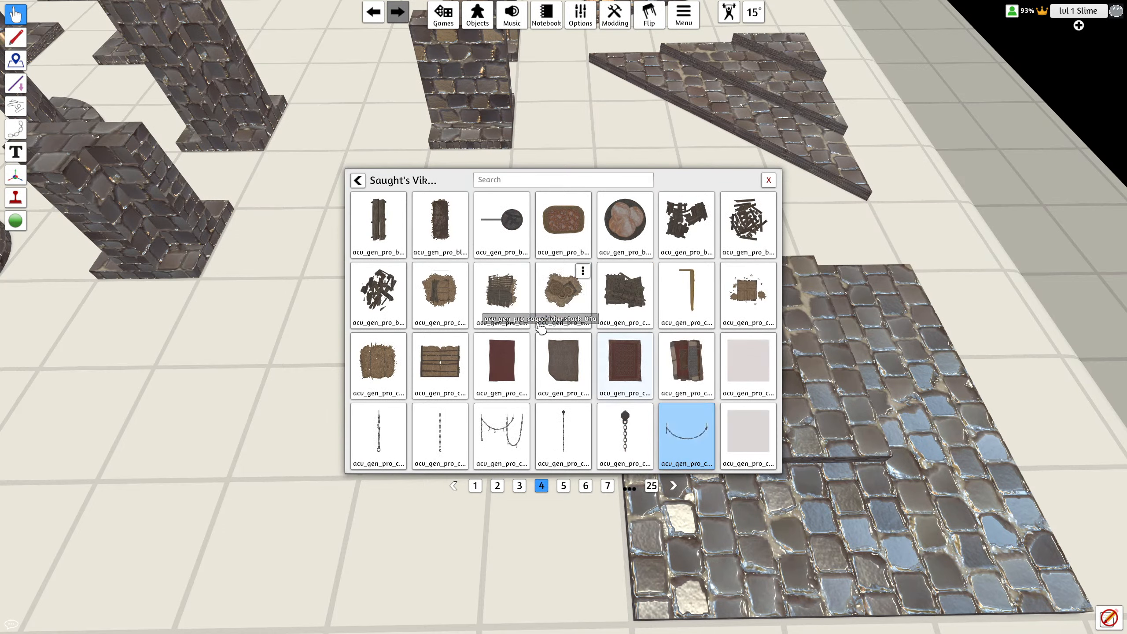
click(357, 180)
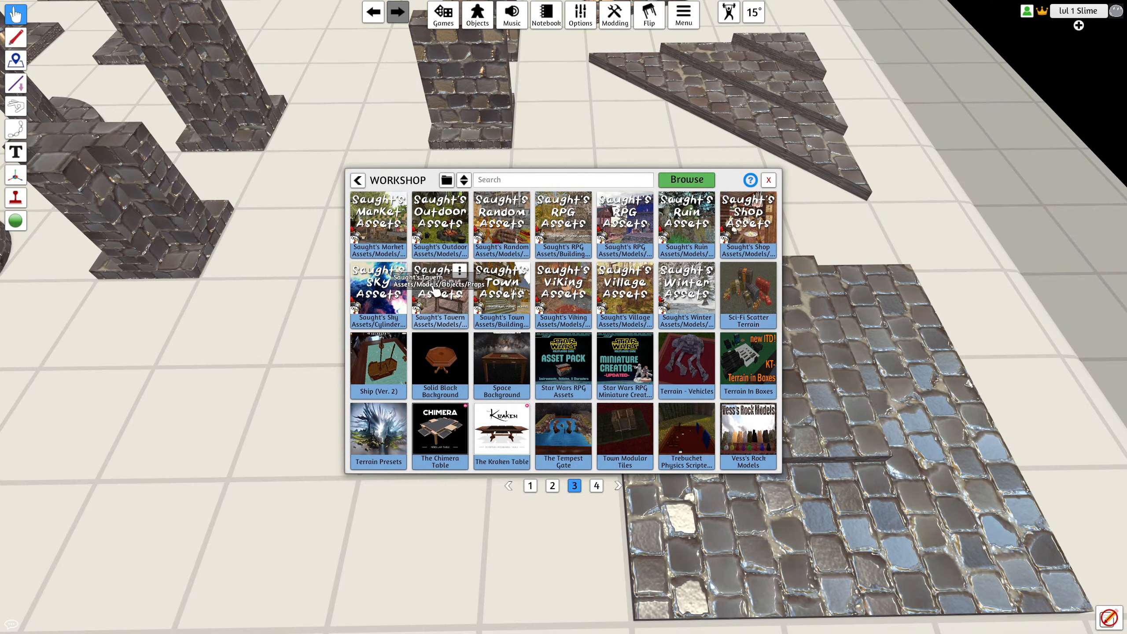
click(357, 180)
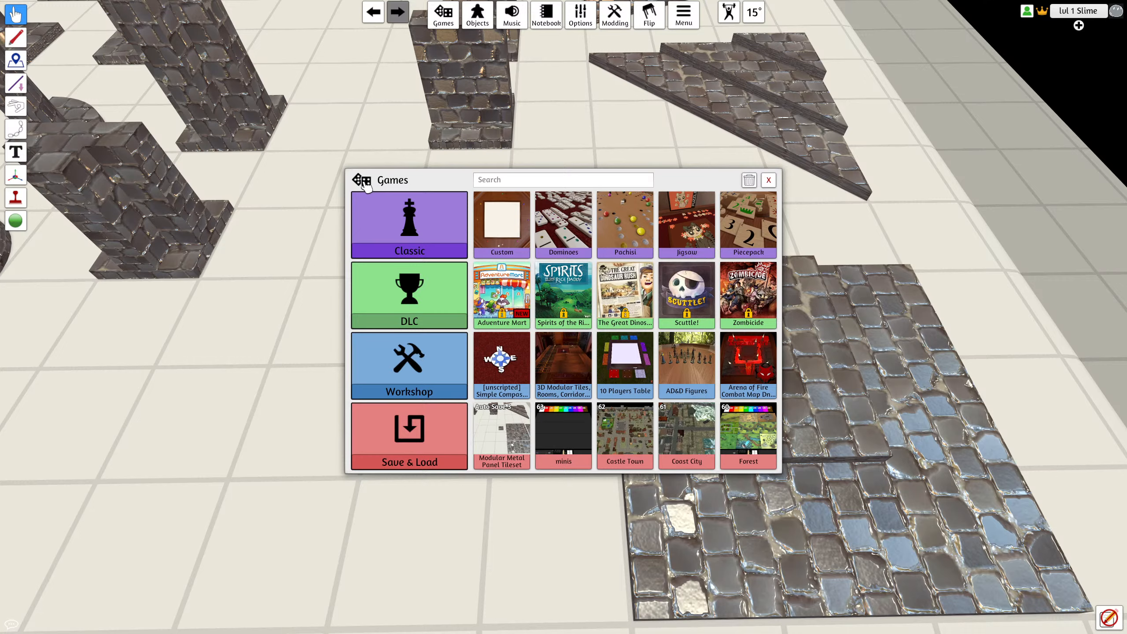
click(768, 179)
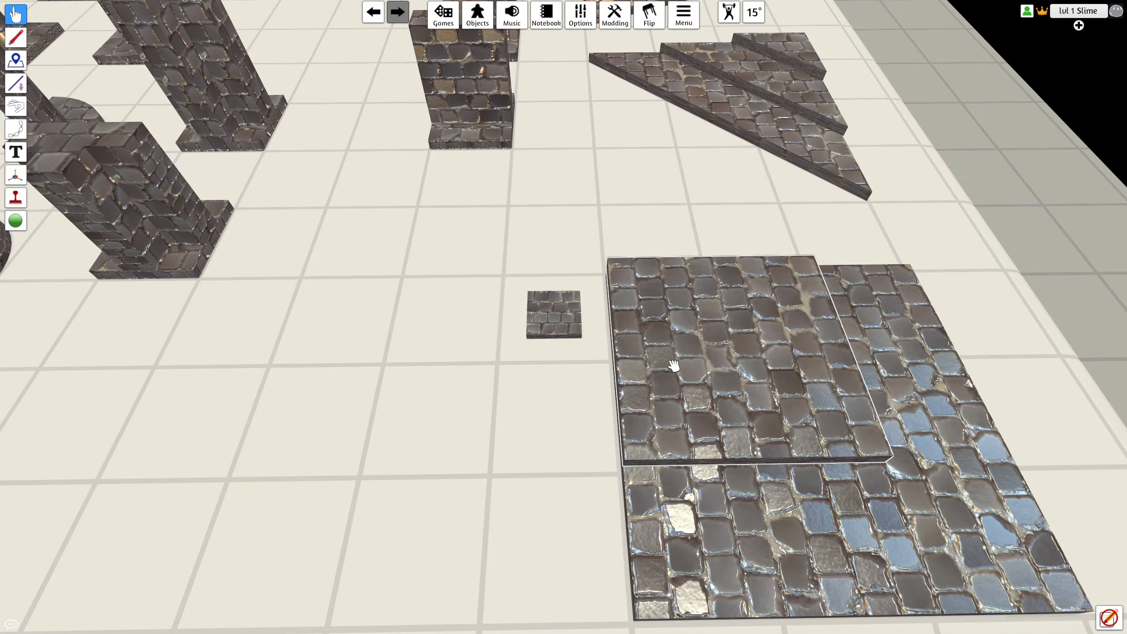
Step: Reopen the Cloud Manager and examine the uploaded modular models, such as the curved half-walls and the Rounded Half-Corner
scroll(526, 408, down, 5)
key(alt+Tab)
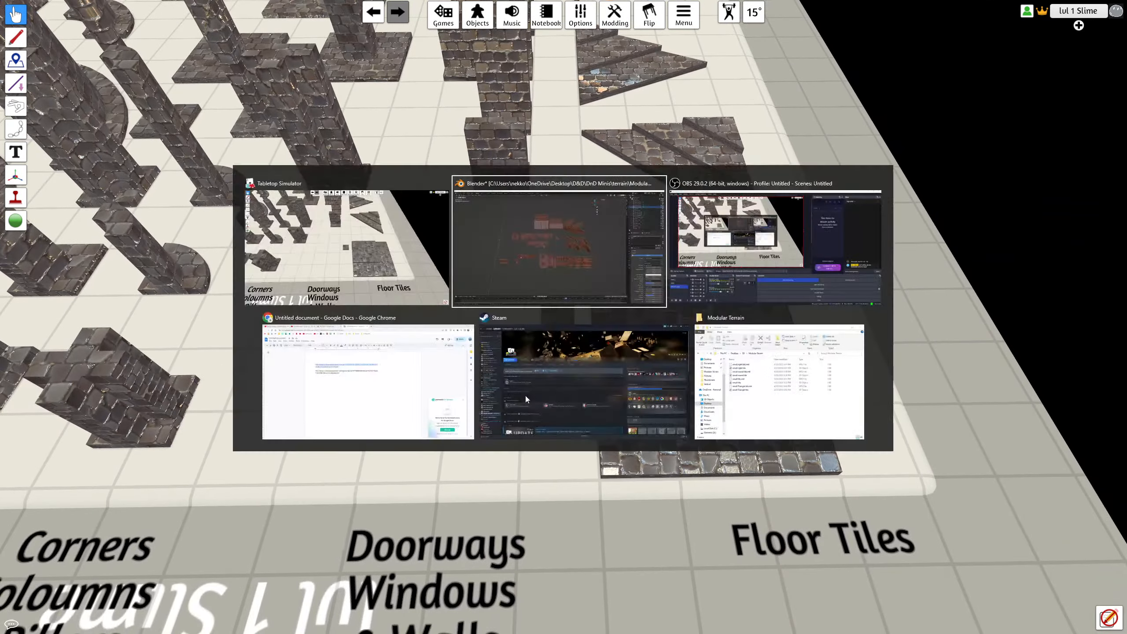
click(983, 197)
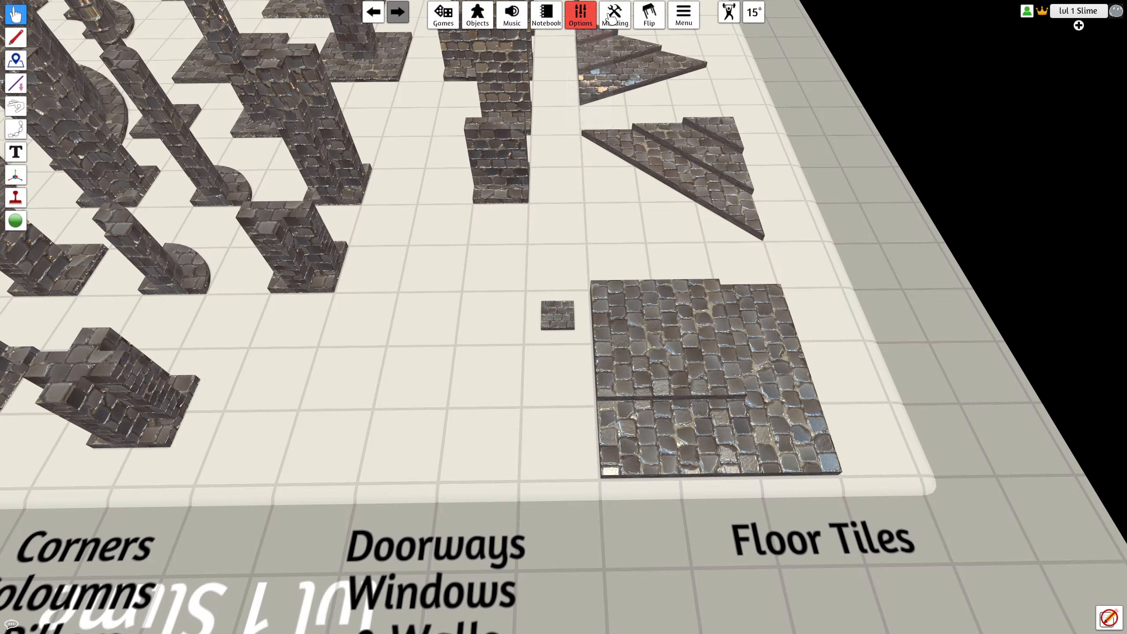
mouse_move(613, 18)
click(630, 54)
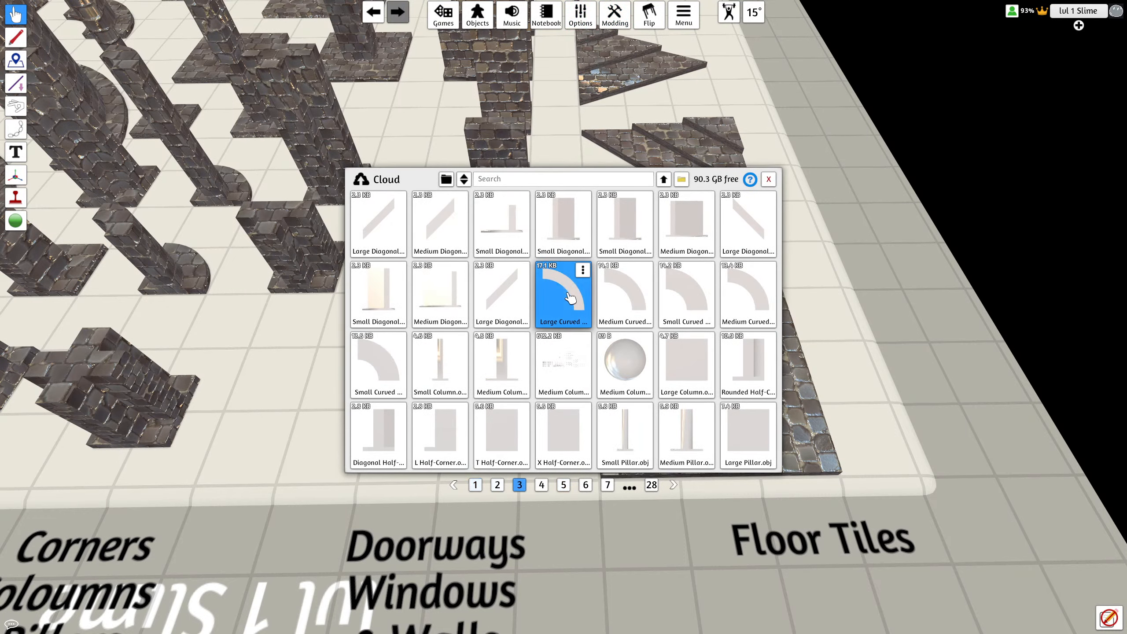
click(571, 299)
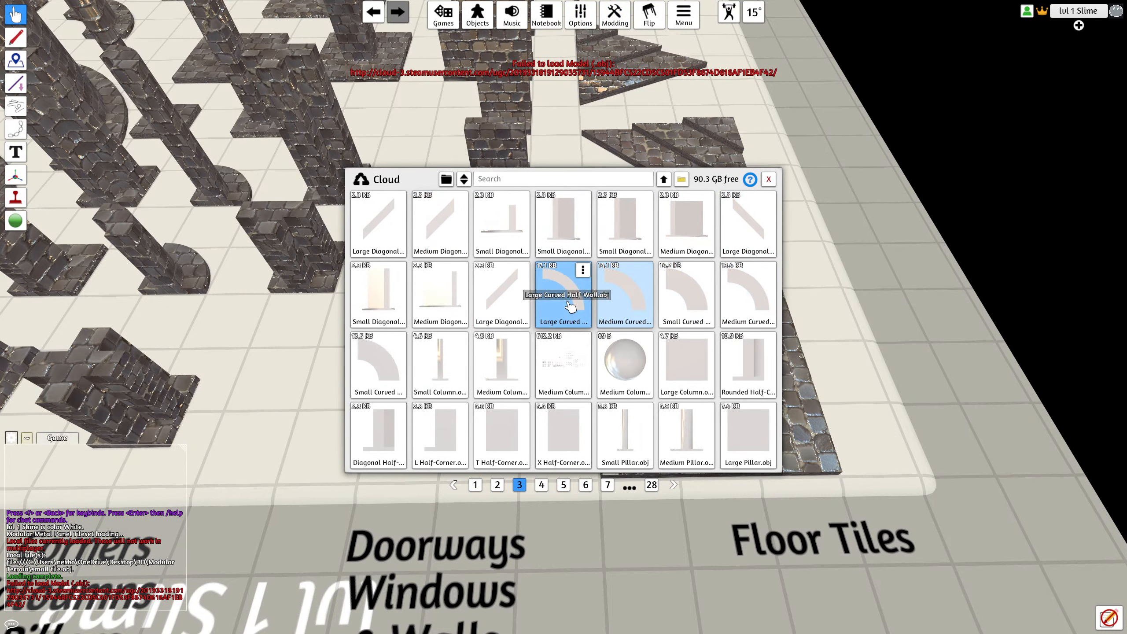
click(705, 324)
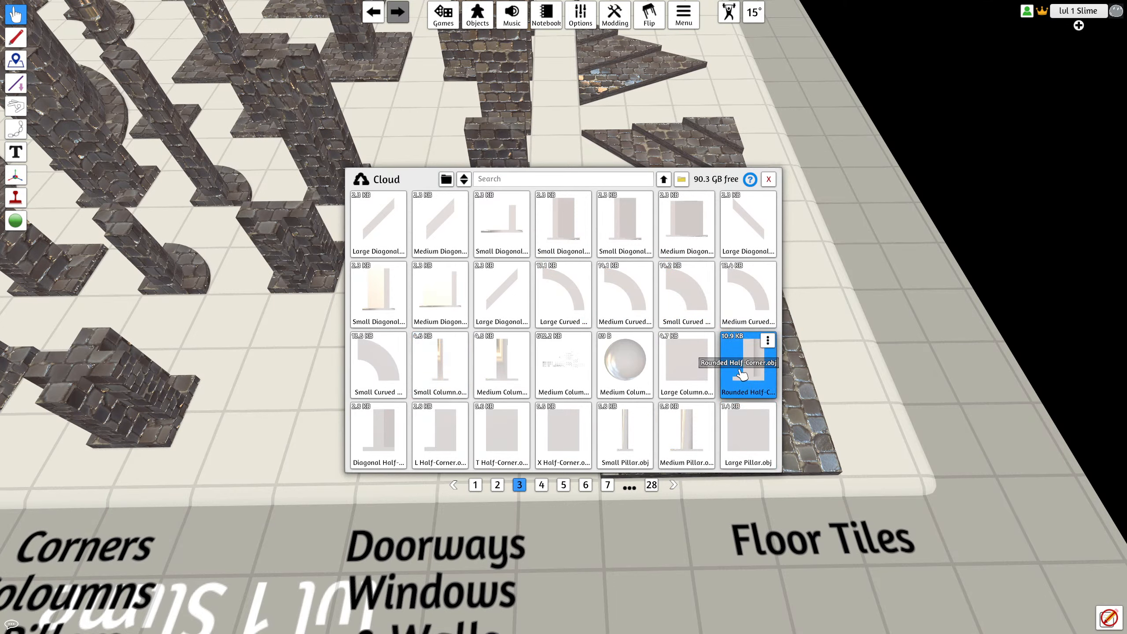
scroll(742, 374, down, 1)
scroll(745, 373, down, 1)
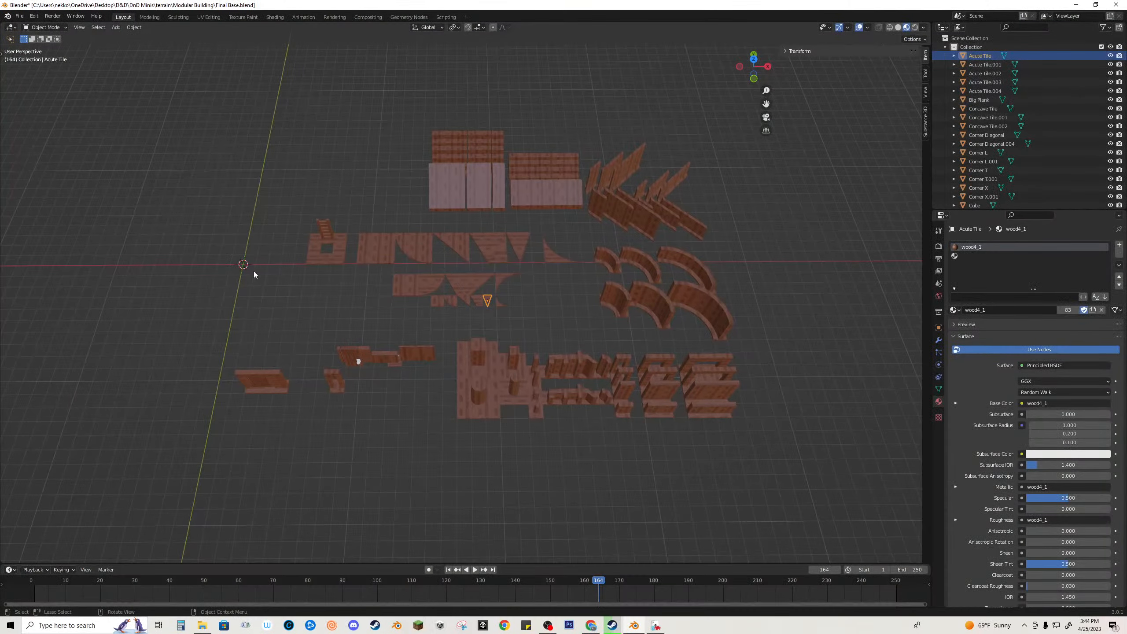
Step: Switch to Blender, select the small Acute Tile.004 beside the triangle tile and clear its location to the world origin
mouse_move(275, 162)
mouse_down()
mouse_move(699, 431)
mouse_move(672, 418)
mouse_up()
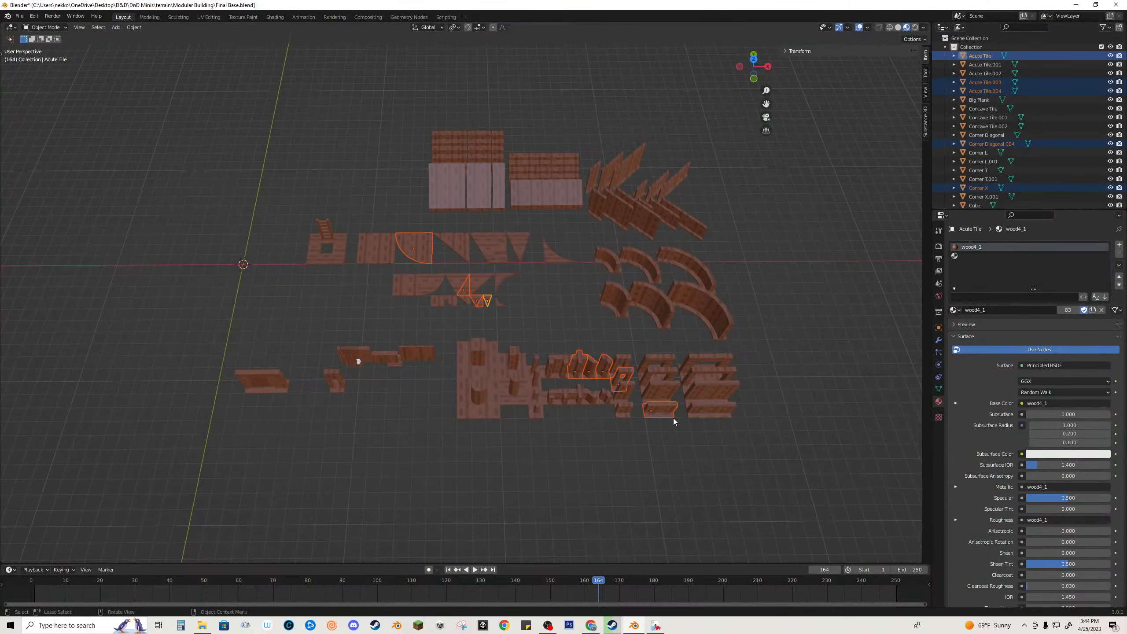
click(673, 418)
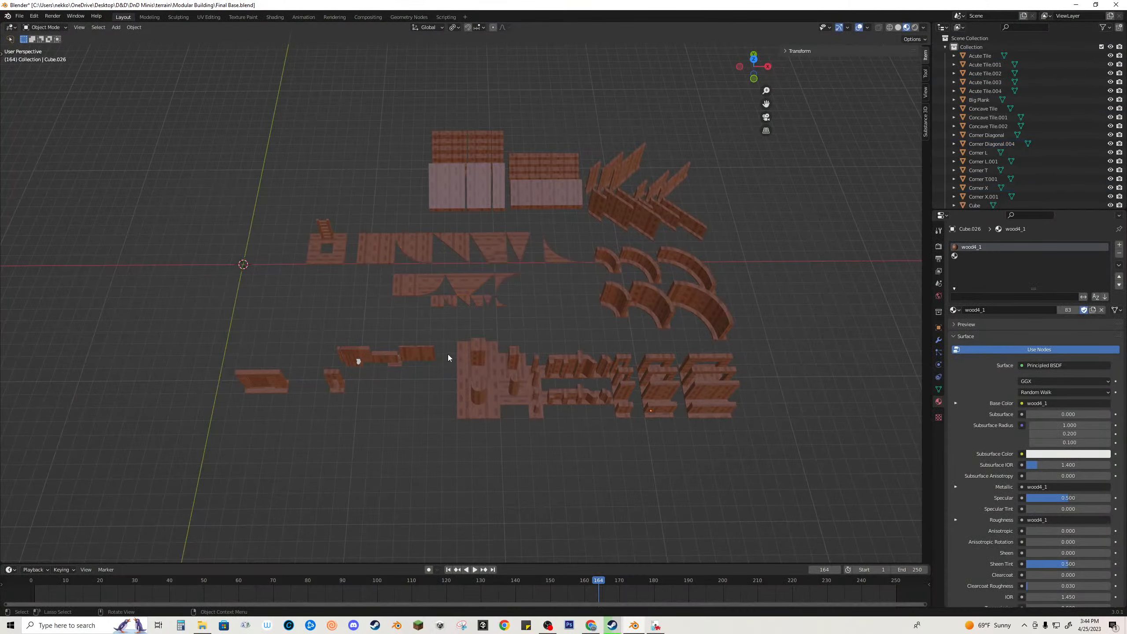
click(481, 303)
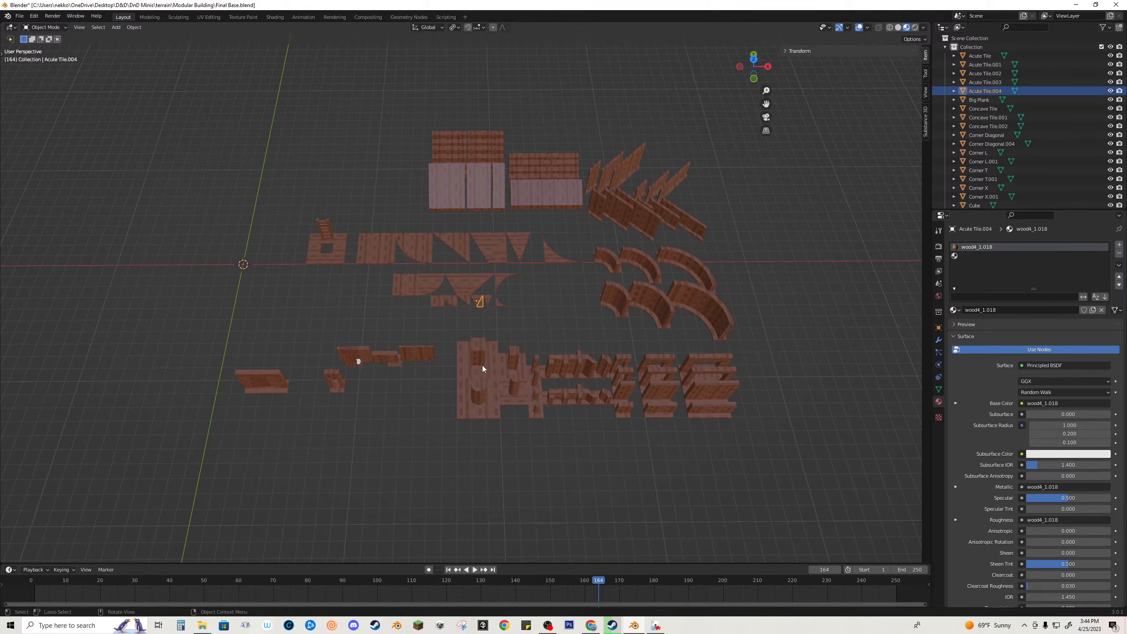
key(alt+g)
scroll(504, 339, up, 2)
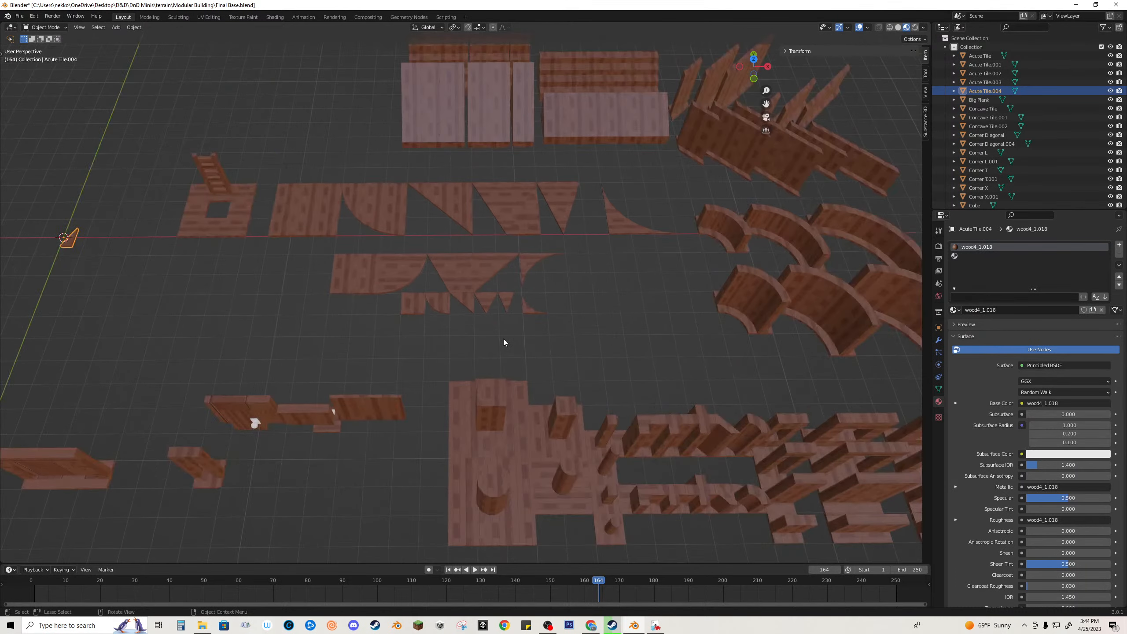
Step: Export the selected small Acute Tile.004 as small Semi-Triangle tile.obj in the Modular Terrain folder
key(ctrl+e)
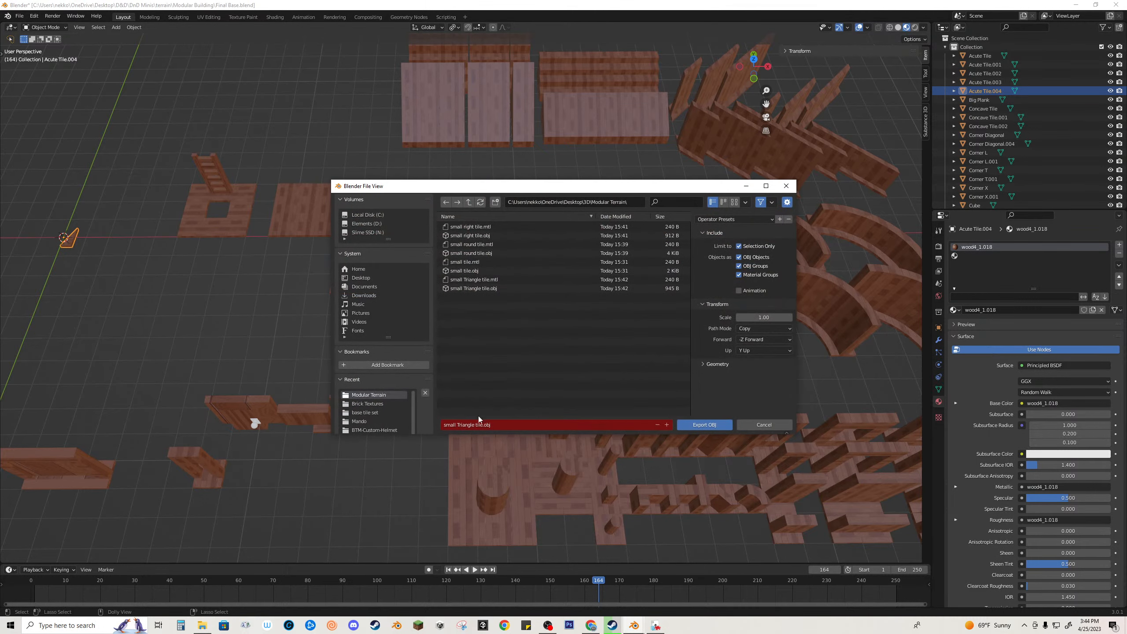
click(459, 424)
click(474, 424)
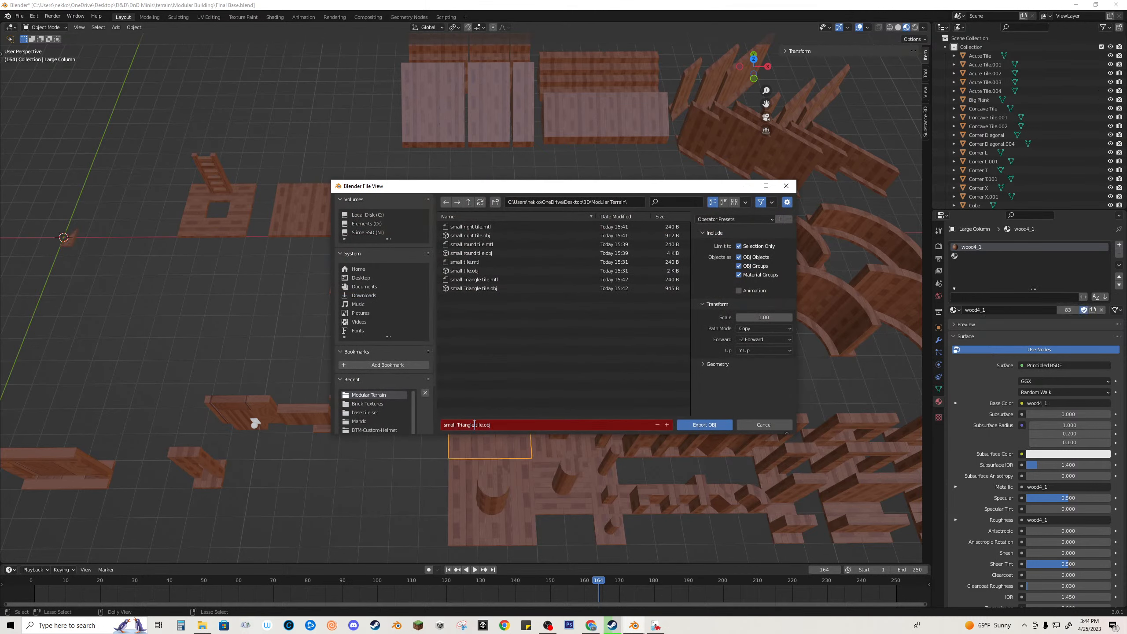
key(Left)
key(Left)
key(Left)
text(Semi-)
click(73, 243)
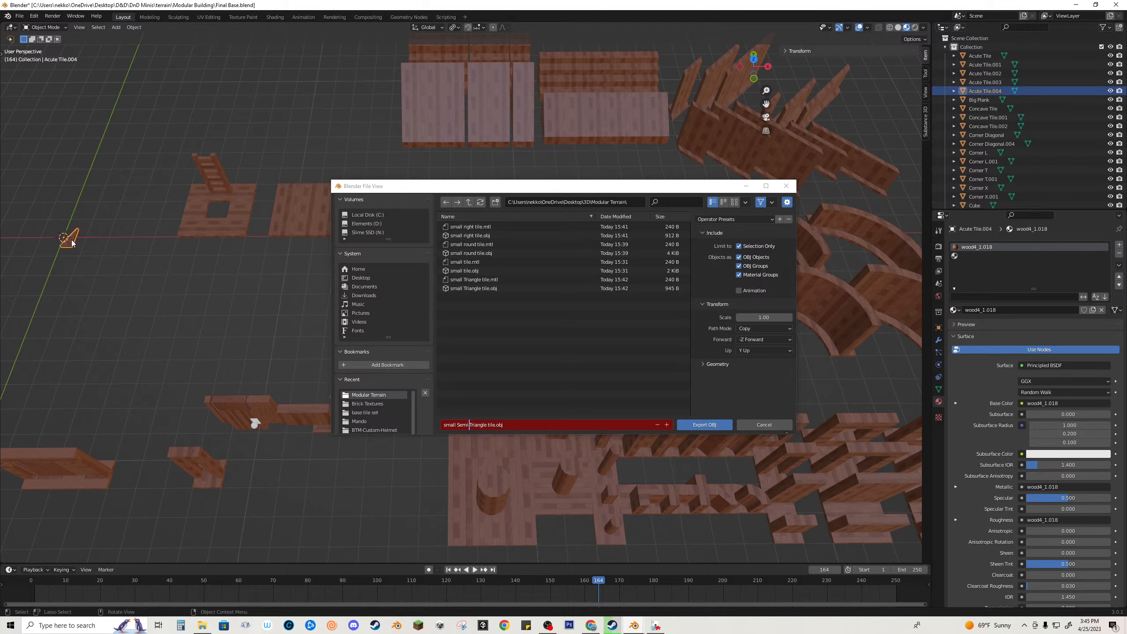
click(704, 424)
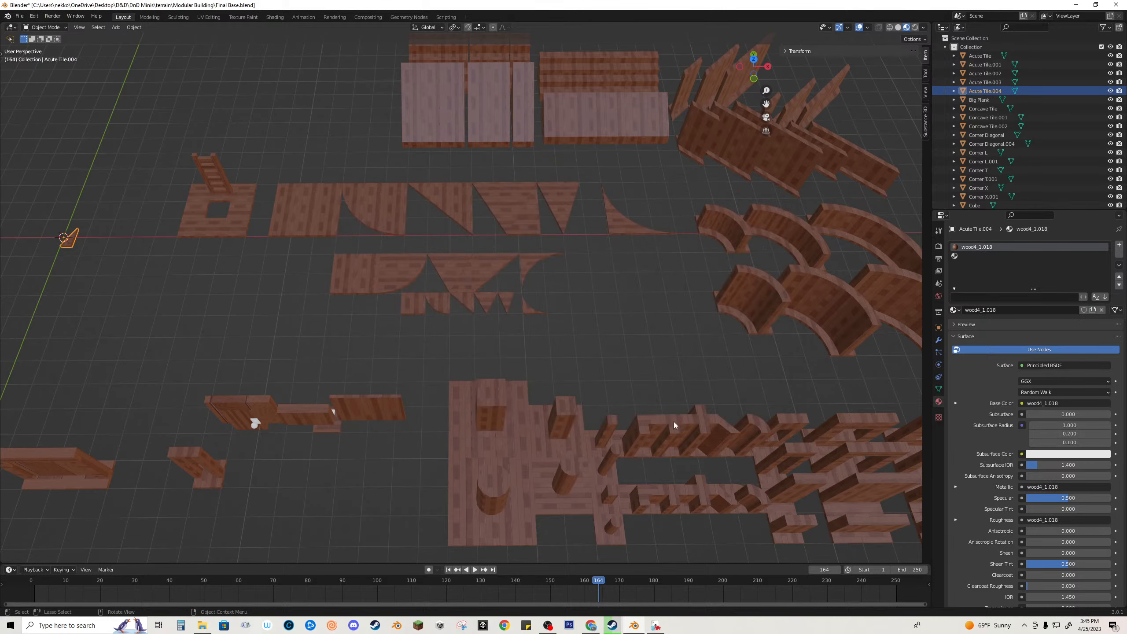
Step: Select the small Acute Tile and snap it to the 3D cursor at the world origin
key(g)
click(491, 309)
click(504, 299)
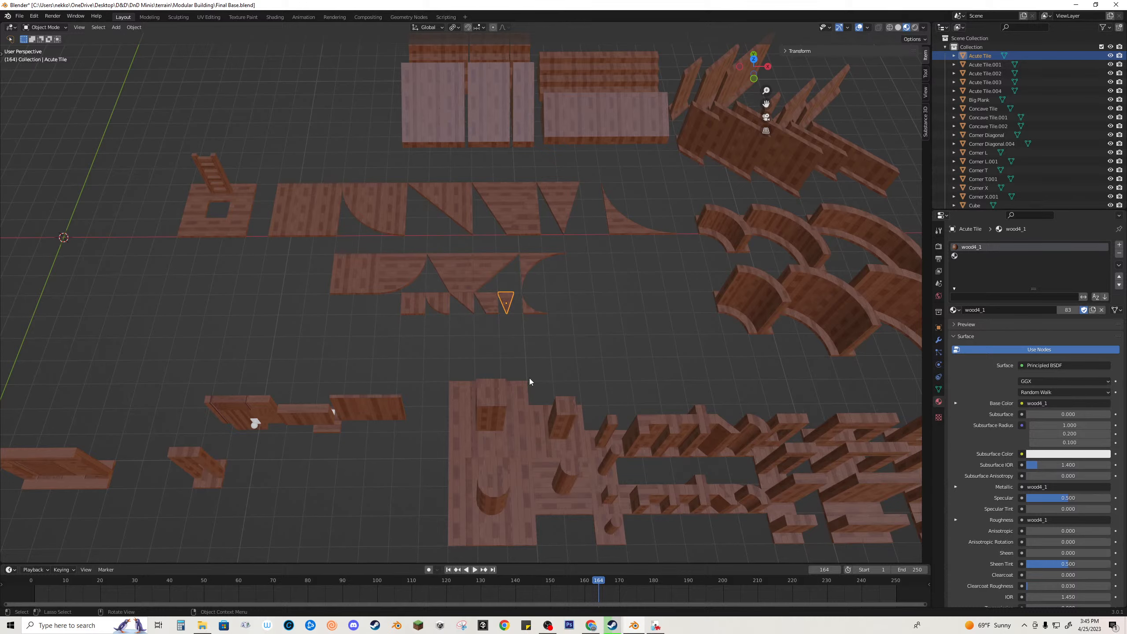
scroll(530, 378, up, 7)
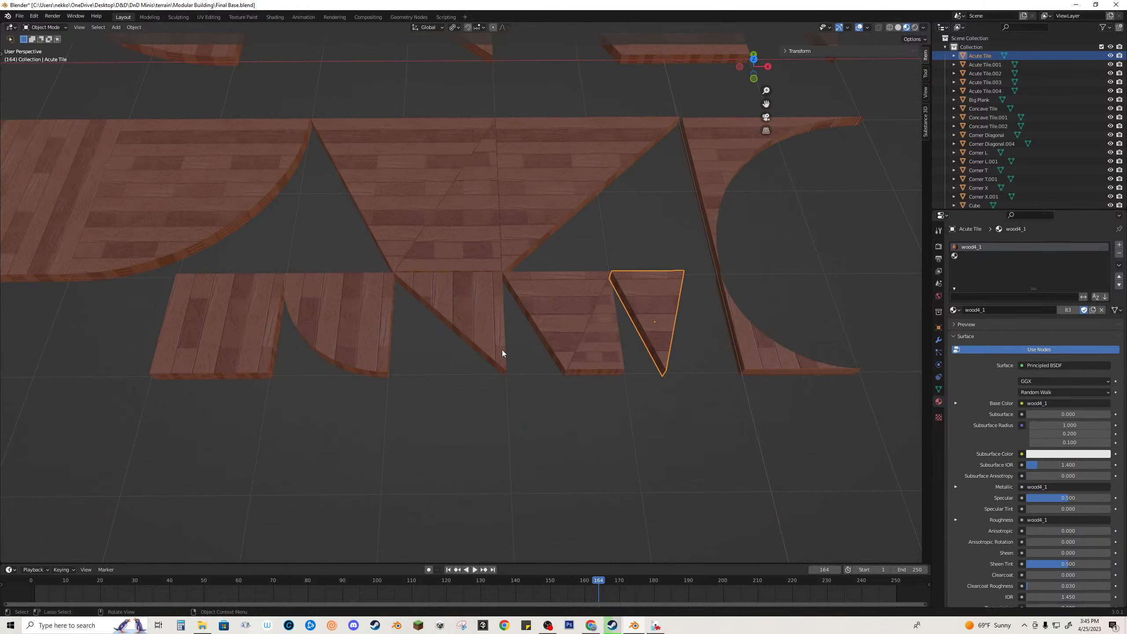
ctrl+scroll(564, 431, up, 7)
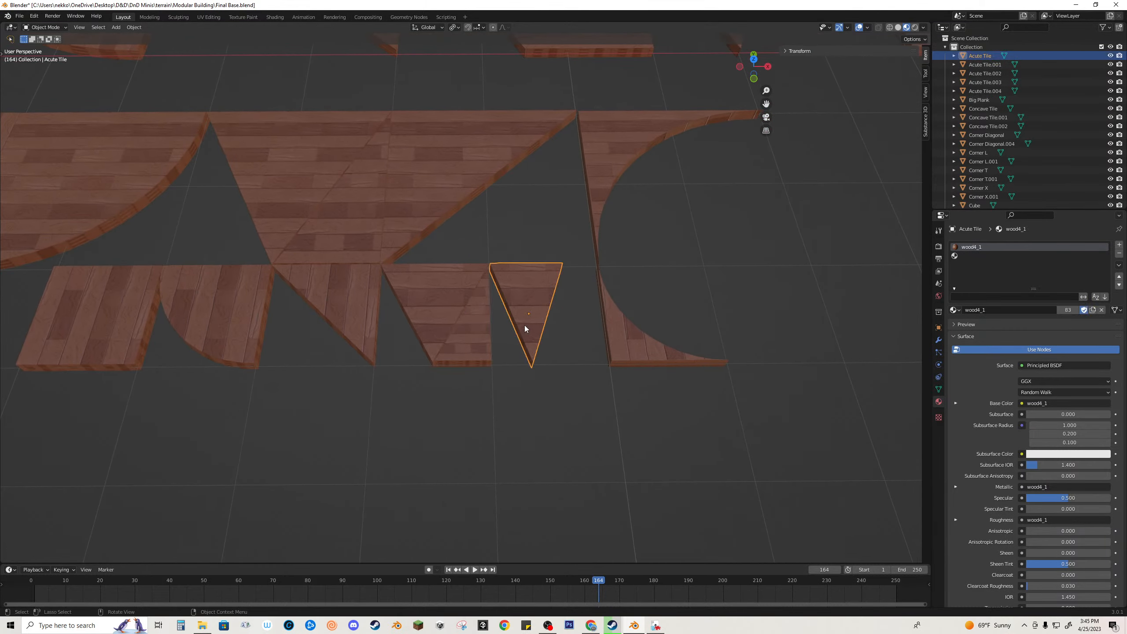
scroll(525, 328, down, 8)
key(shift+s)
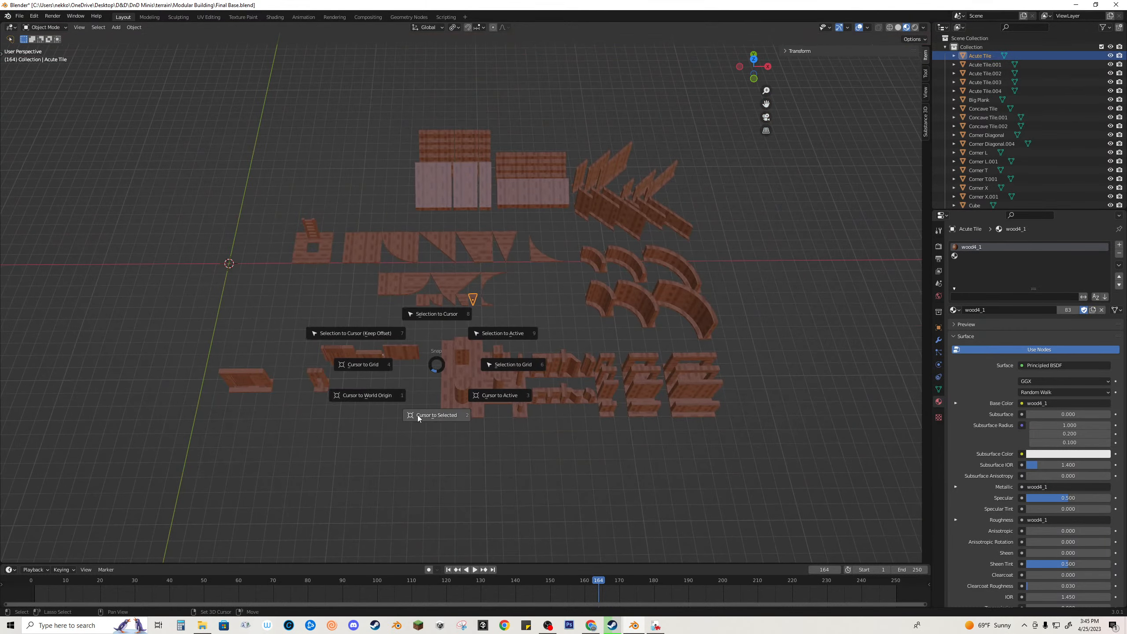
click(448, 294)
scroll(446, 296, up, 5)
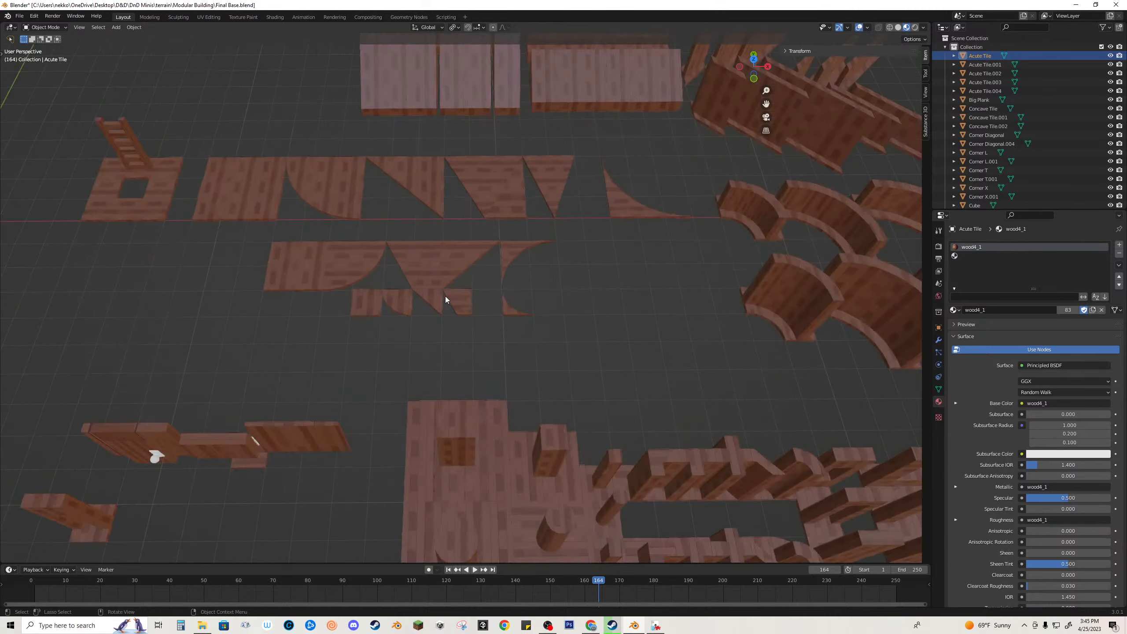
shift+middle_drag(464, 317, 438, 306)
Step: Export the small Acute Tile as small acute tile.obj, reselecting the tile and overwriting the file with a second export
key(ctrl+shift+e)
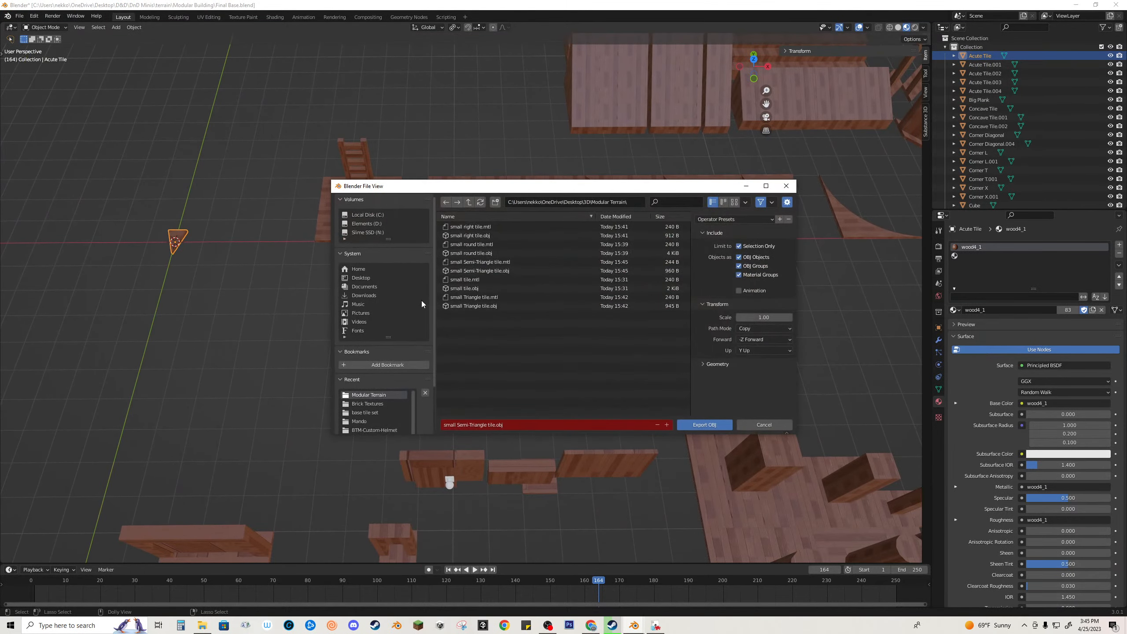
drag(457, 424, 487, 425)
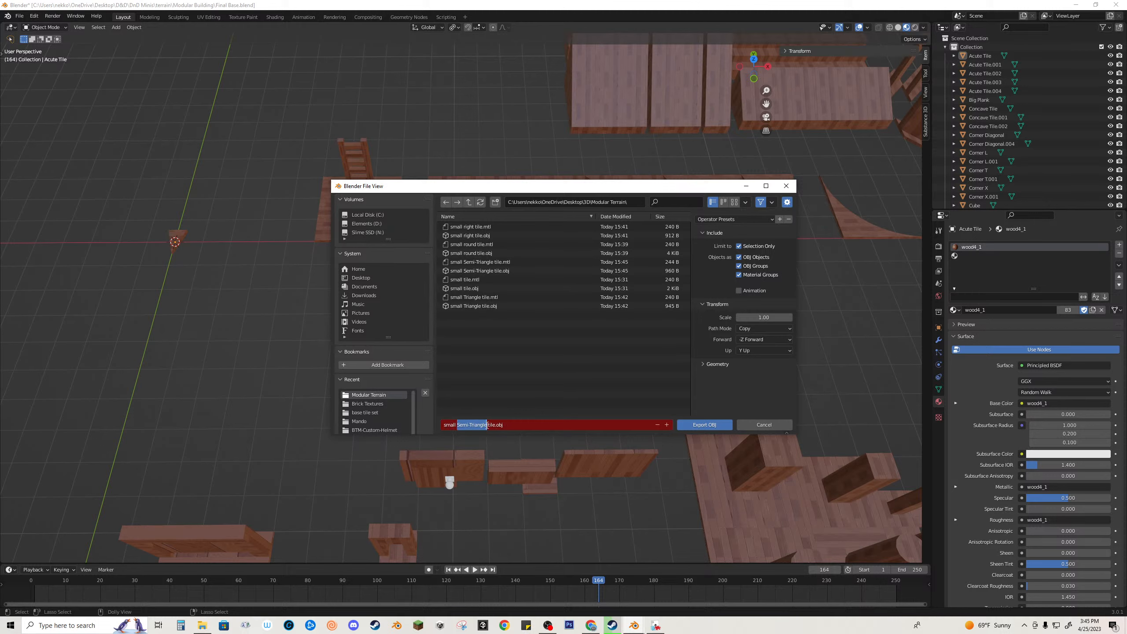
text(acute)
click(706, 425)
click(177, 241)
key(ctrl+shift+e)
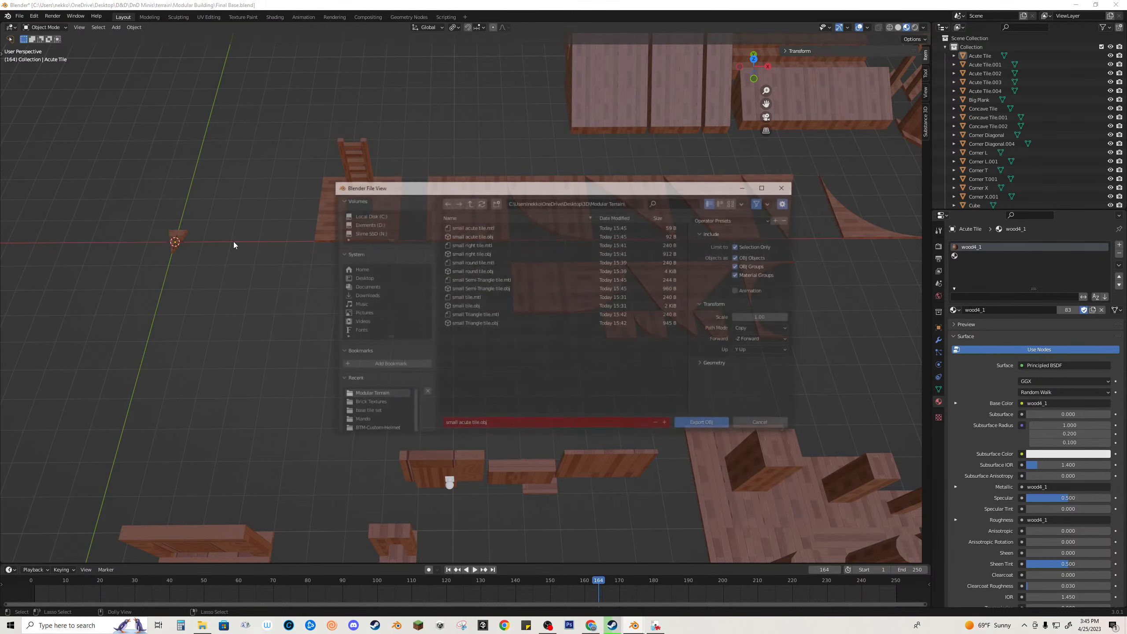
click(698, 424)
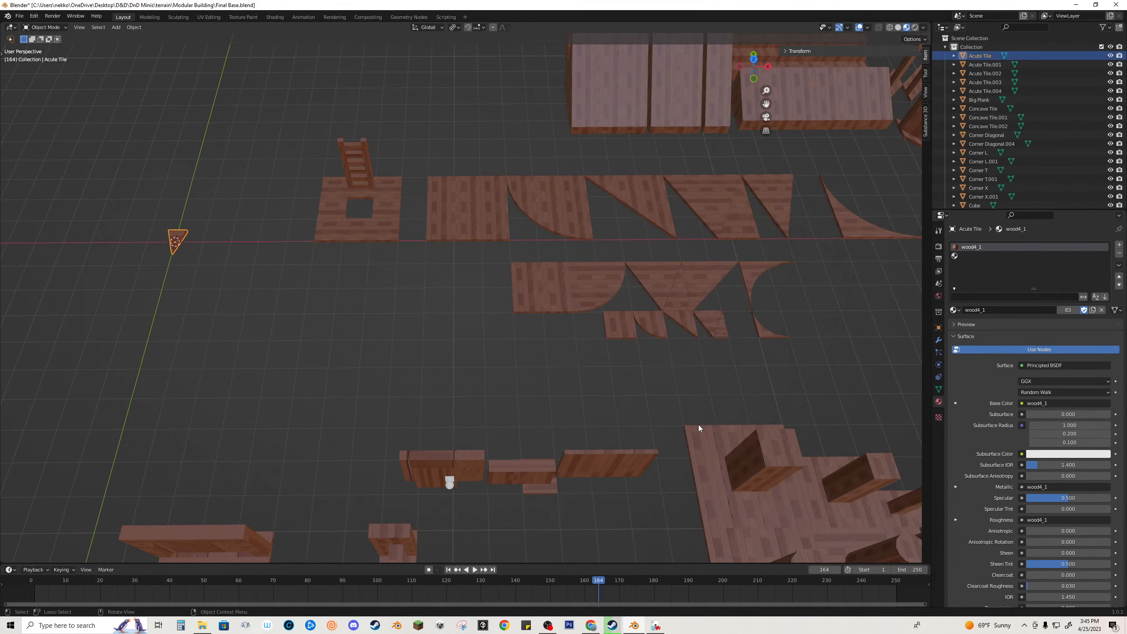
Step: Snap the small Acute Tile.004 to the 3D cursor, export it over small Semi-Triangle tile.obj, and undo its move
click(720, 329)
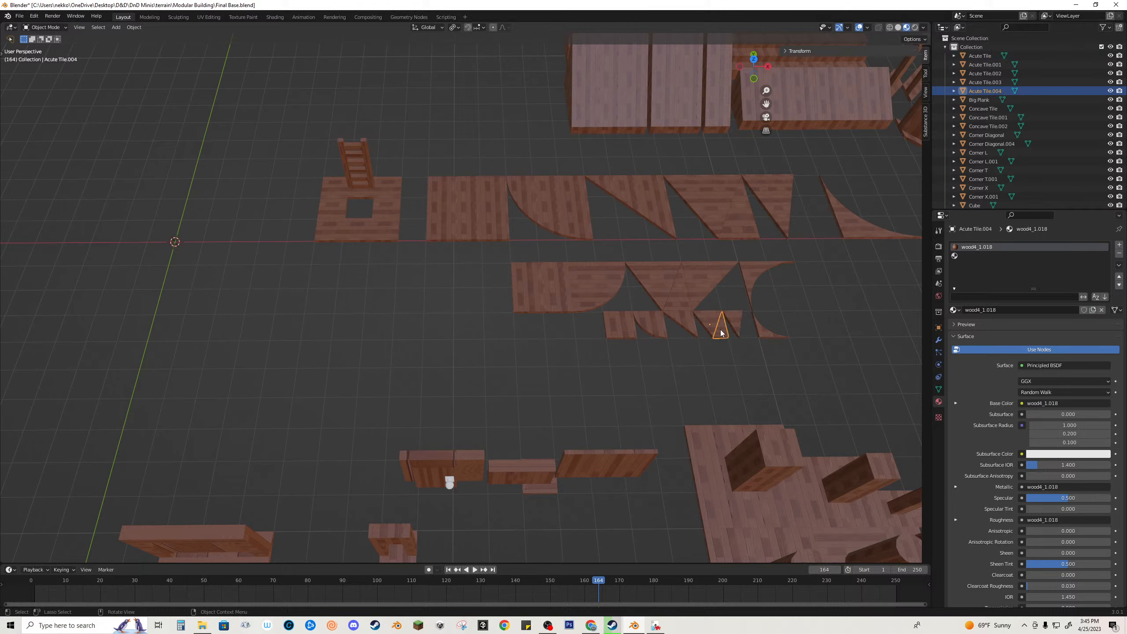
key(shift+s)
click(552, 346)
key(ctrl+shift+e)
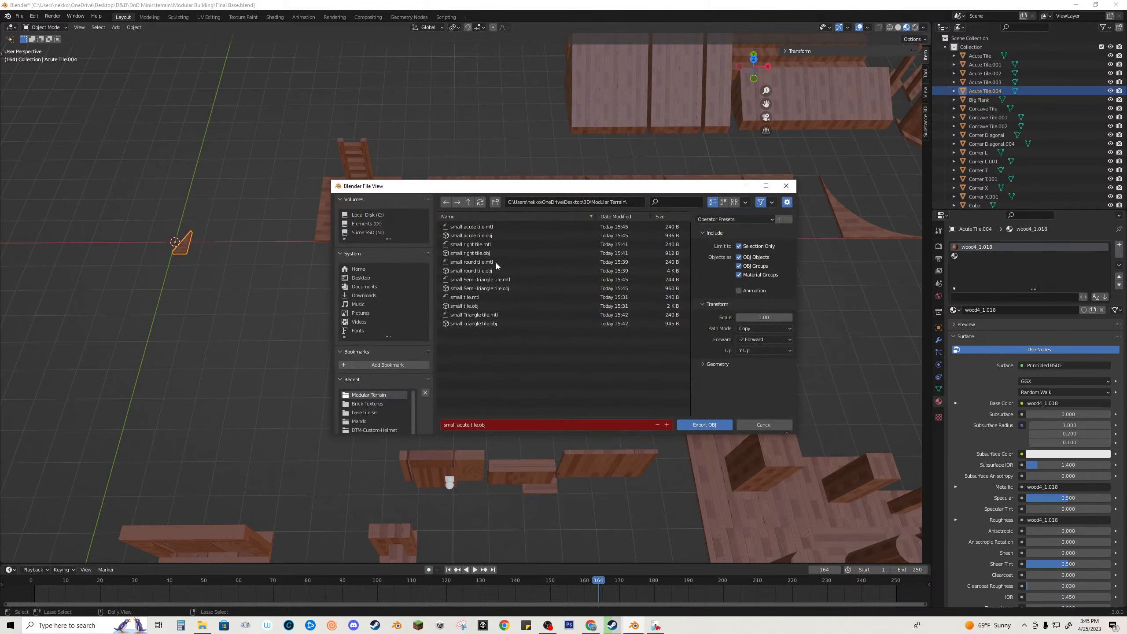
click(477, 287)
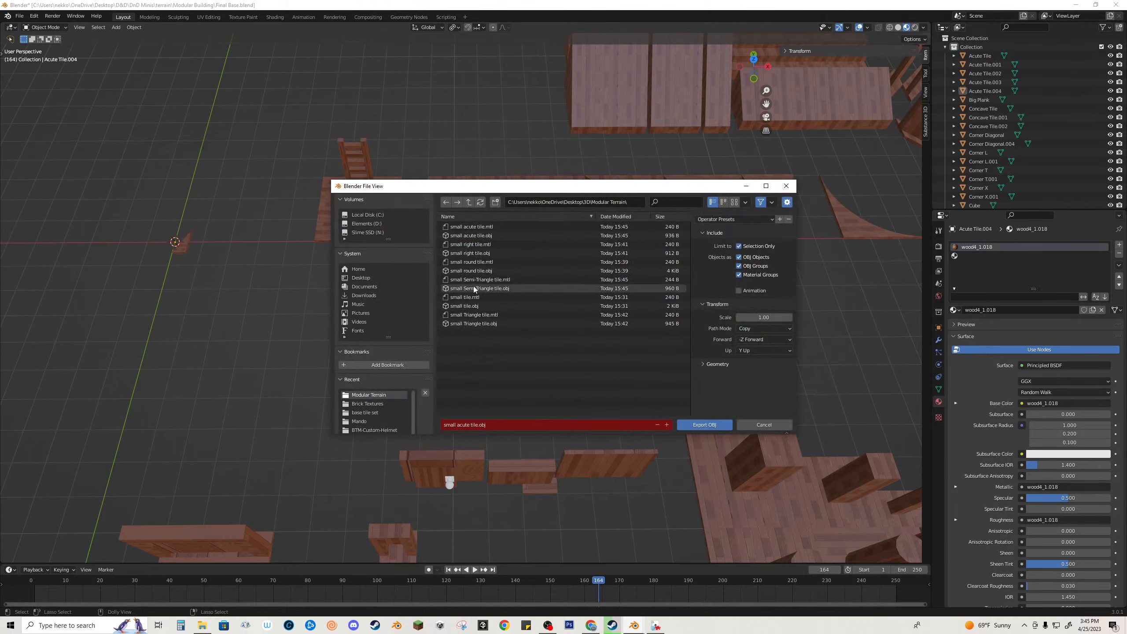
click(725, 425)
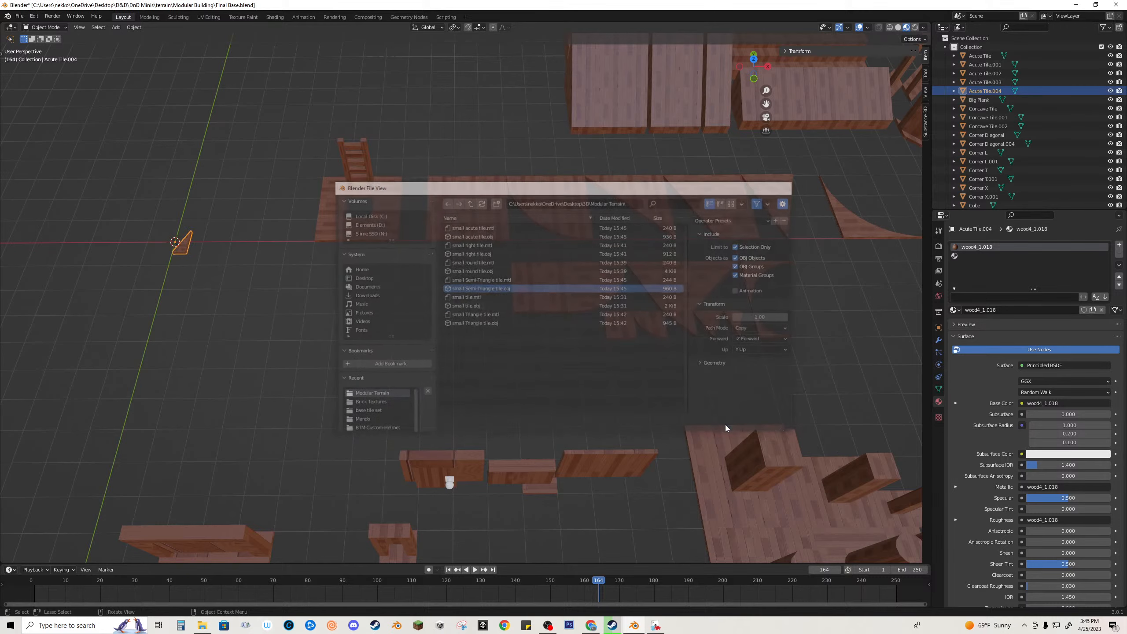
key(ctrl+z)
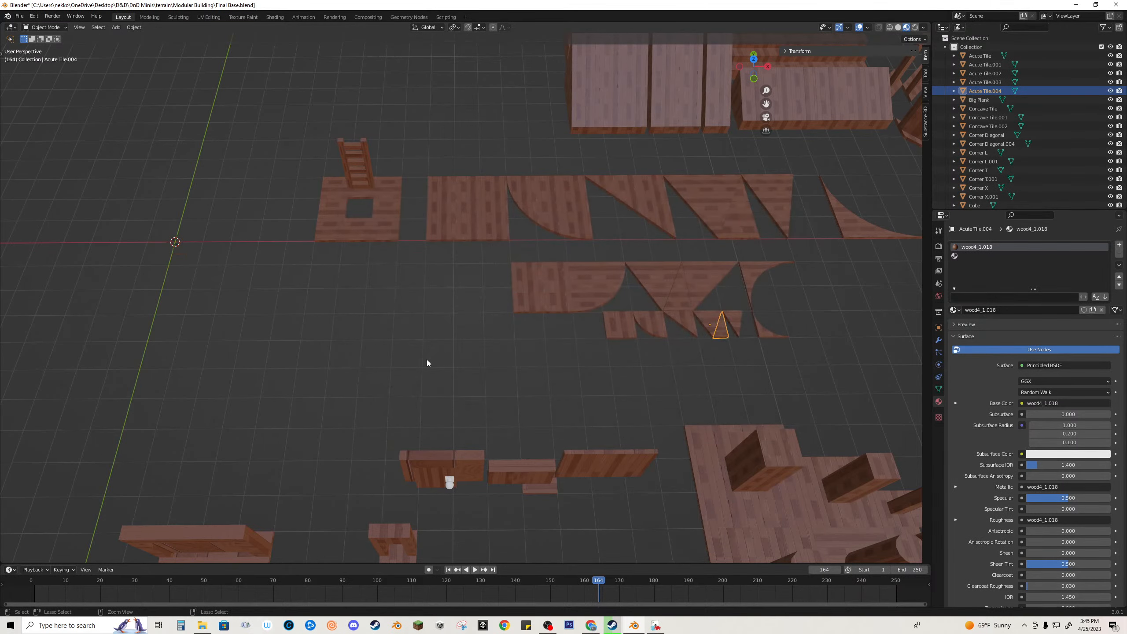
Step: Snap the small Triangle Tile to the 3D cursor and open the OBJ export for it, keeping the tile selected
click(712, 322)
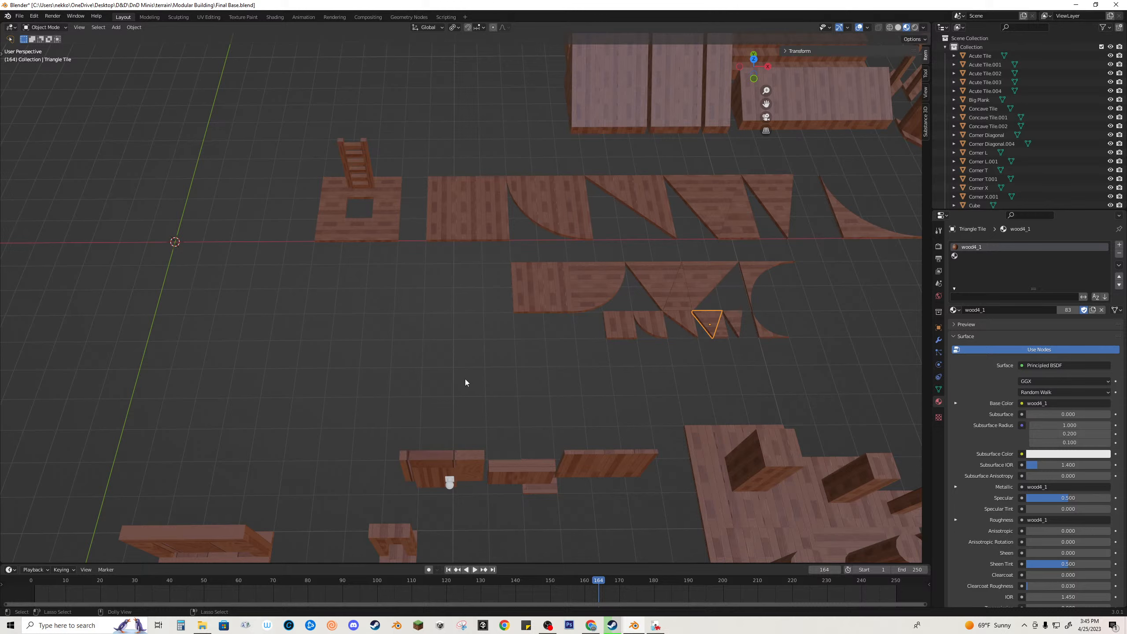
key(shift+s)
click(454, 329)
key(ctrl+e)
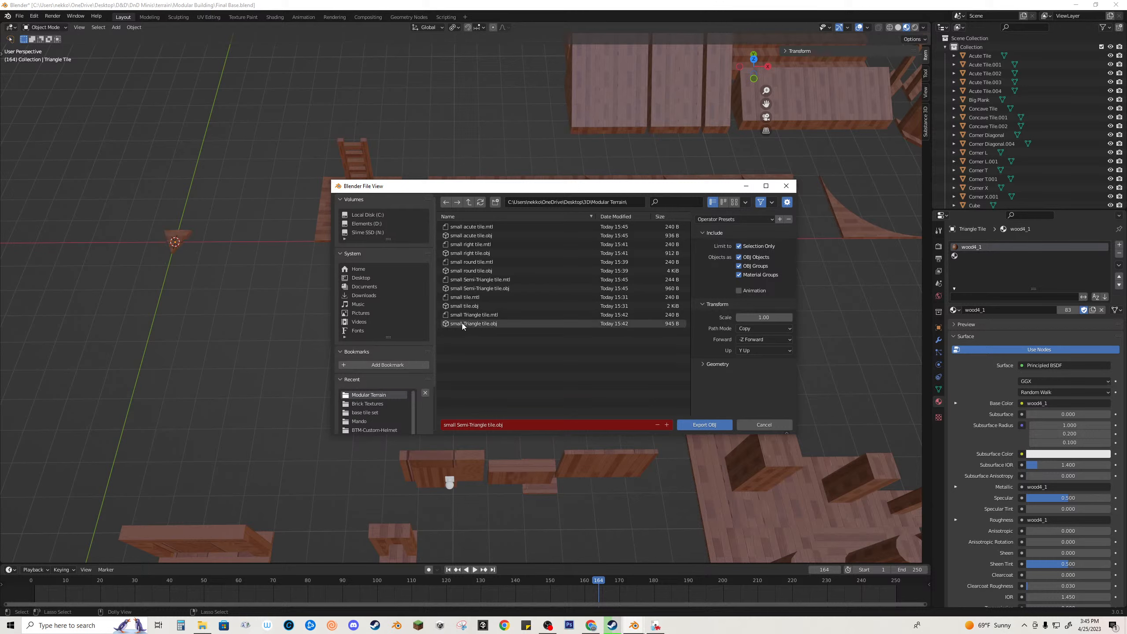
click(176, 240)
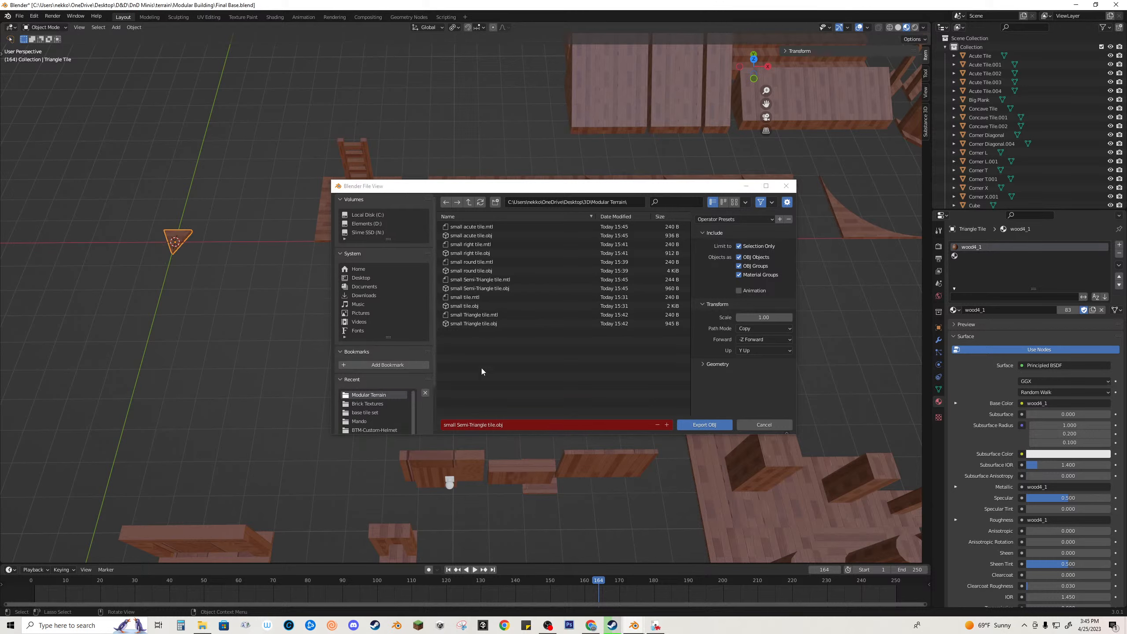
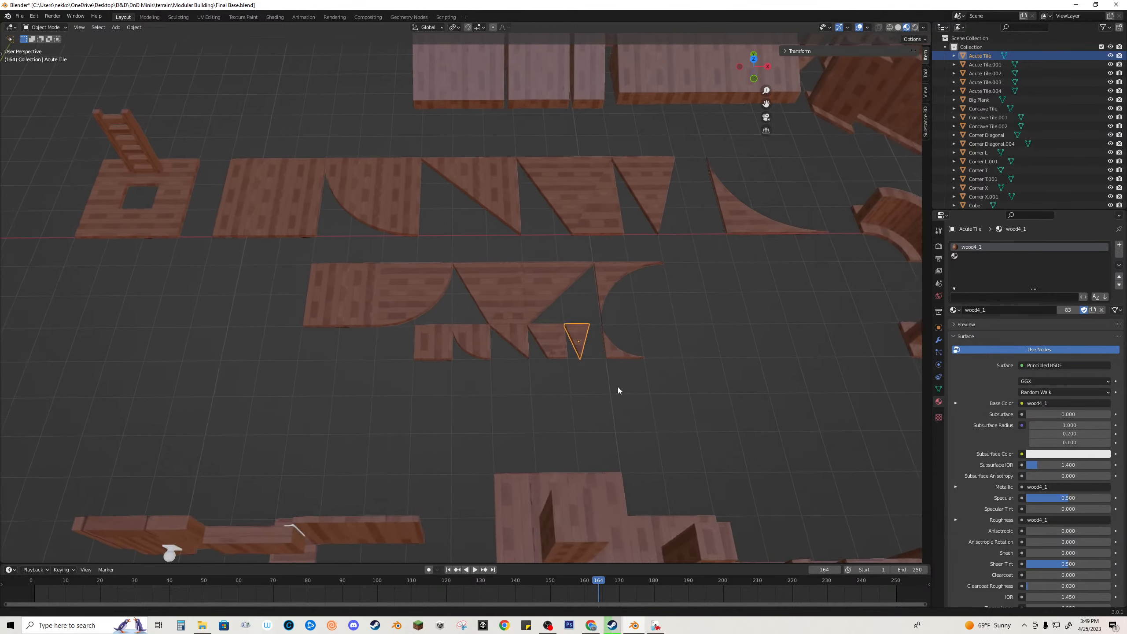
Step: Duplicate the small Acute Tile and move the copy 3 m along X and 2 m along Y
scroll(598, 392, up, 3)
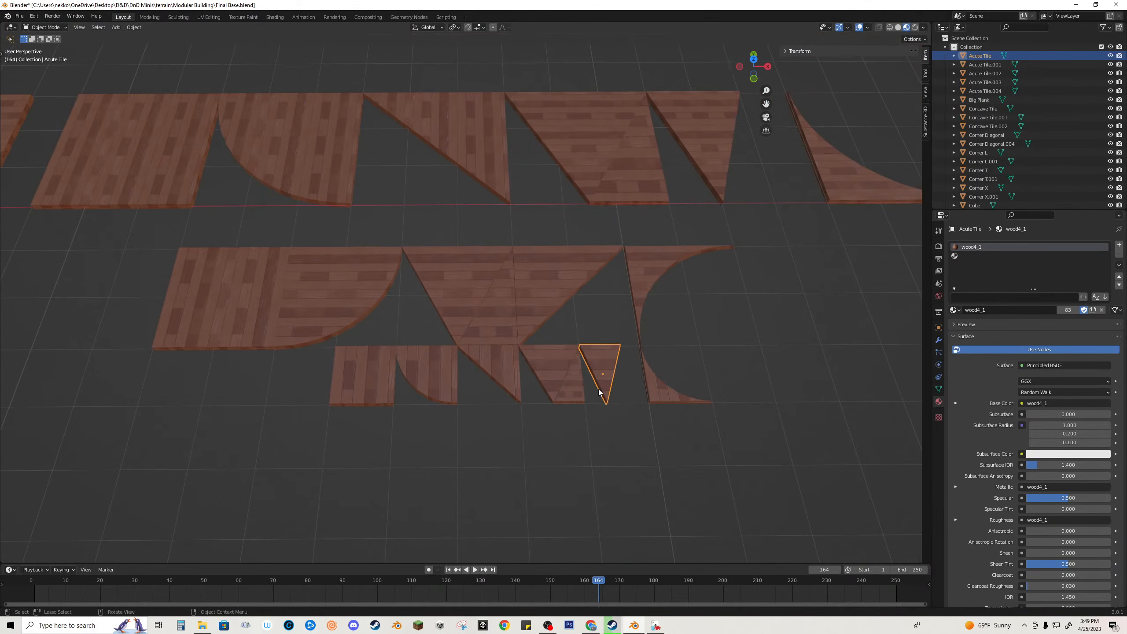
shift+click(552, 297)
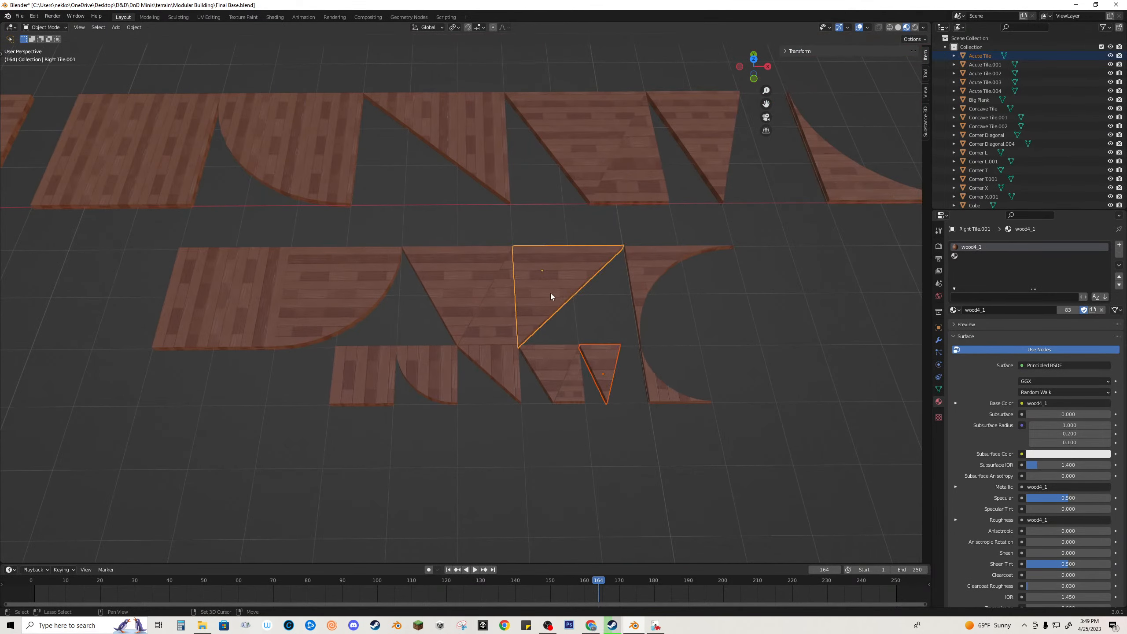
click(606, 370)
mouse_move(606, 370)
middle_down()
mouse_move(497, 388)
mouse_move(422, 382)
mouse_move(553, 387)
mouse_move(518, 370)
mouse_move(587, 372)
middle_up()
key(ctrl+c)
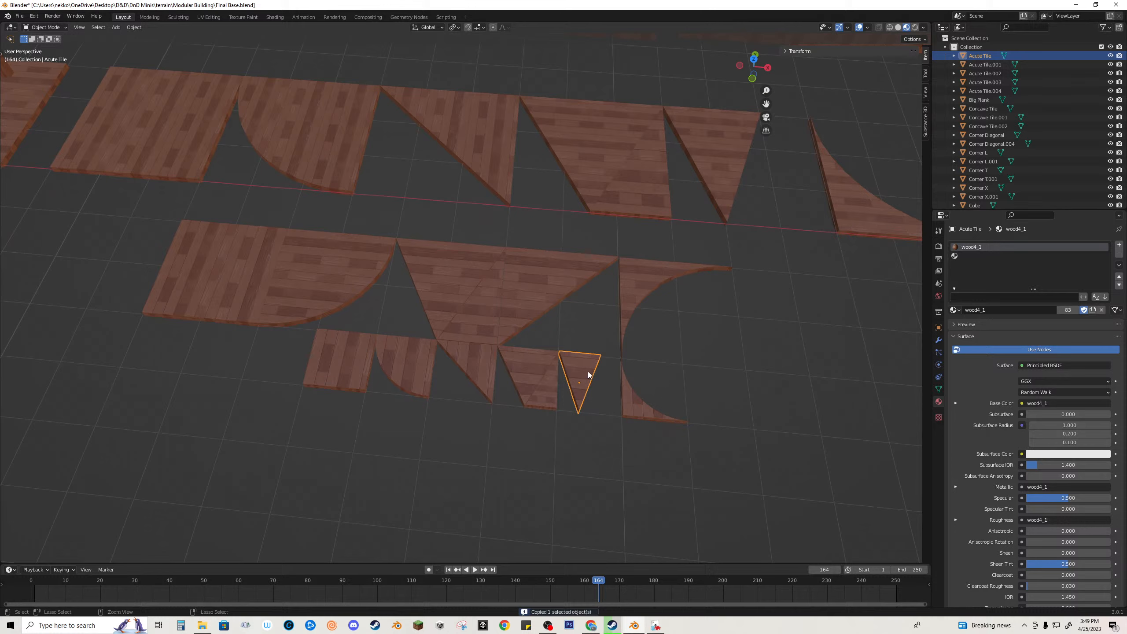
key(ctrl+v)
key(g)
key(x)
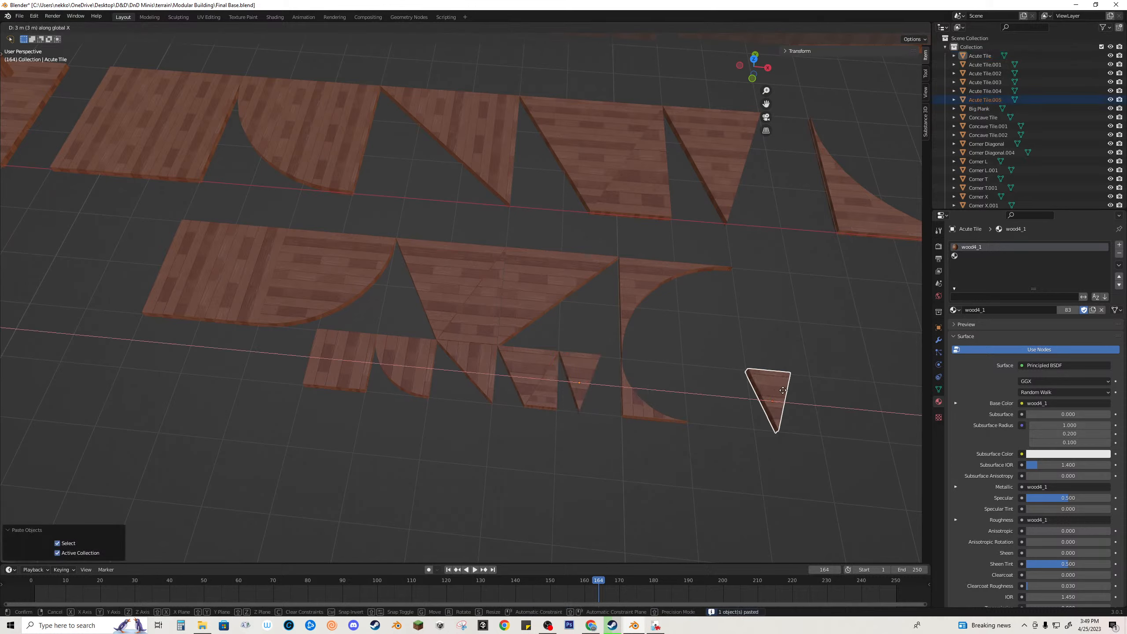
click(784, 393)
key(g)
key(y)
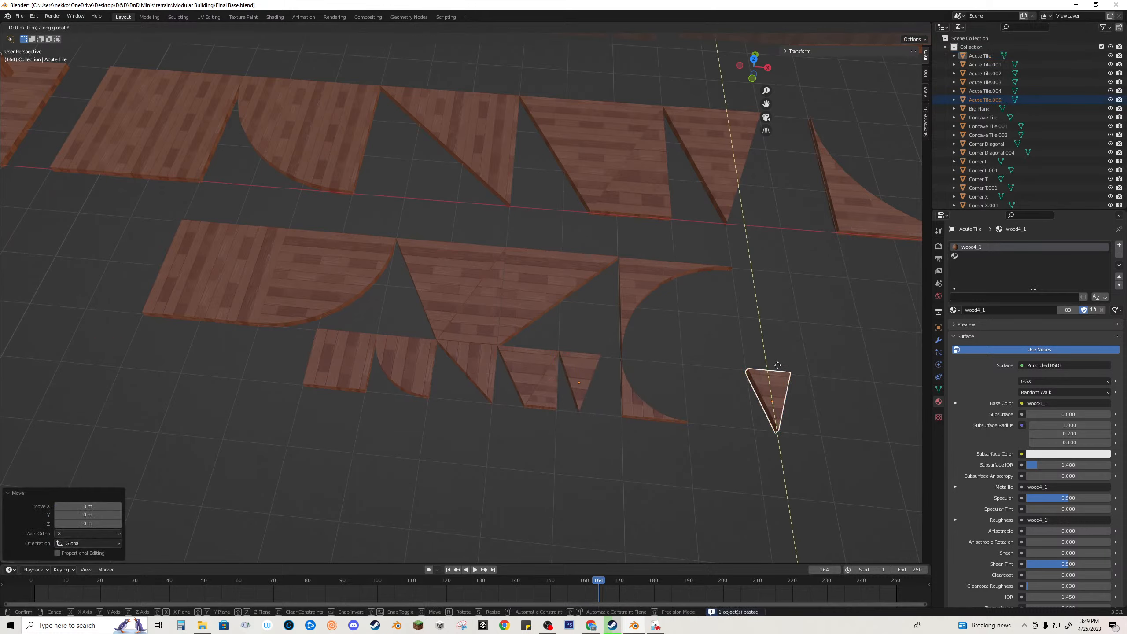
click(760, 281)
key(s)
key(x)
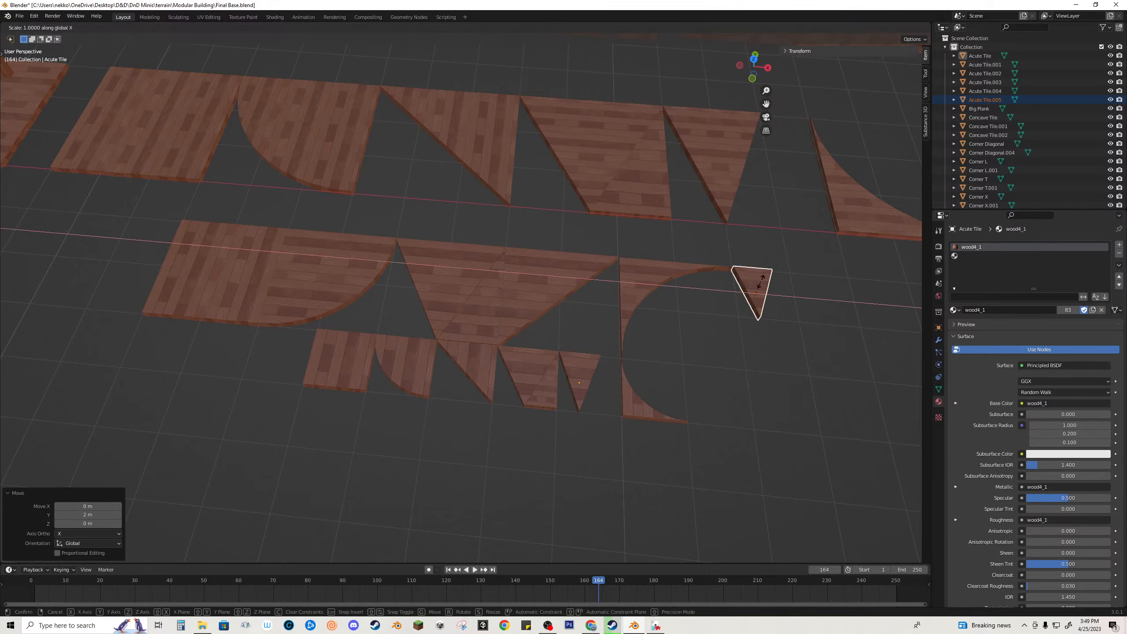
key(Escape)
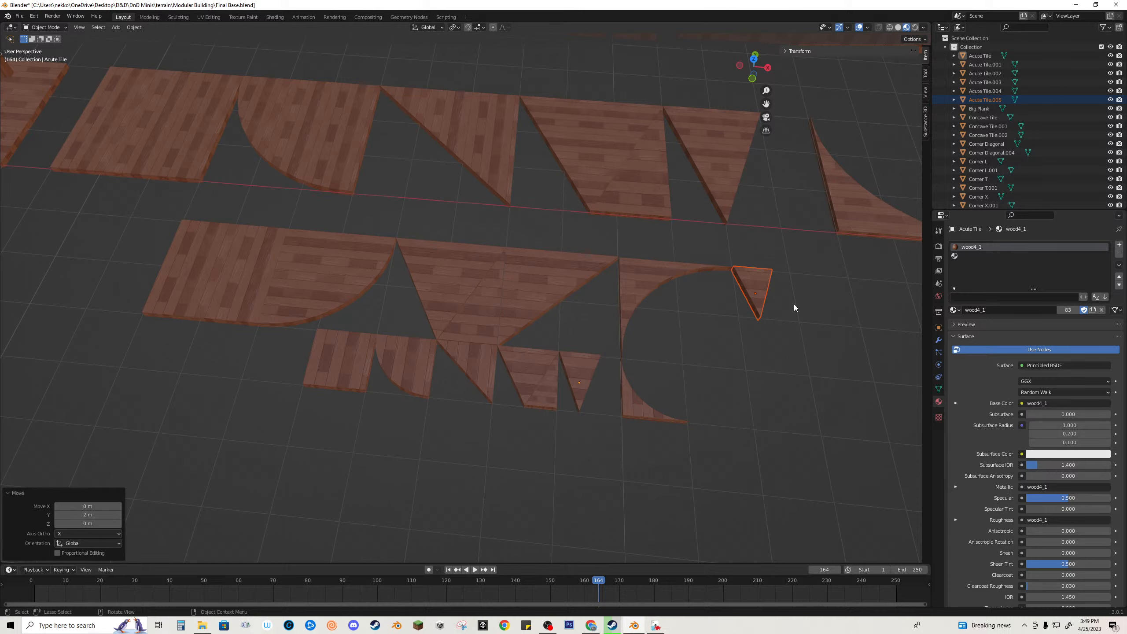
key(s)
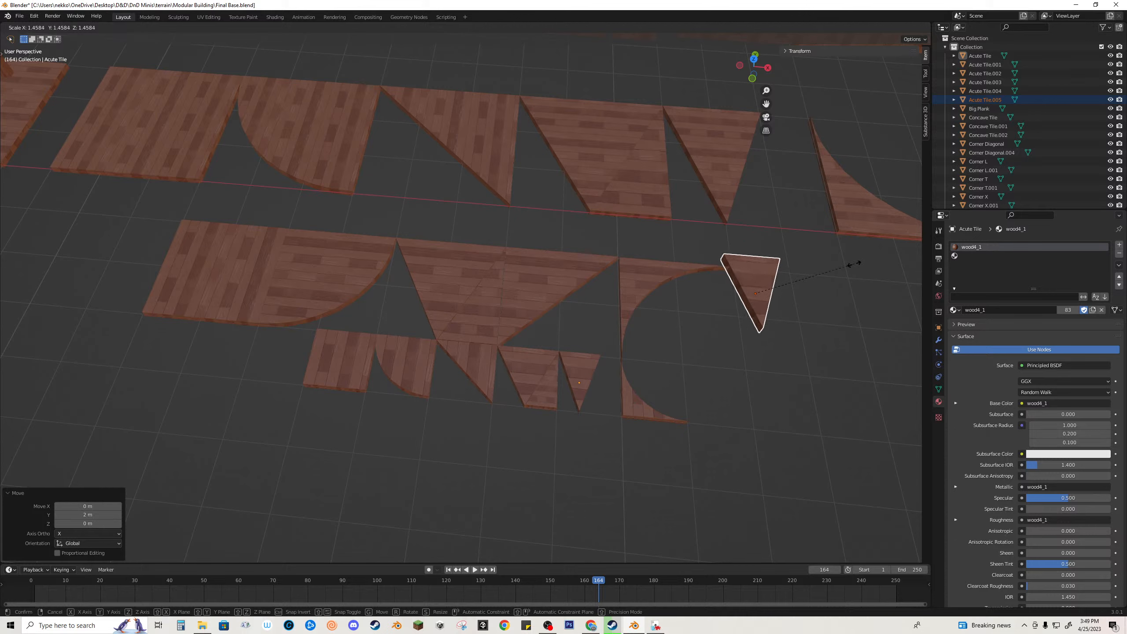
key(Escape)
Step: Scale the duplicated acute tile by 2 along X and Y, leaving its thickness unscaled
key(s)
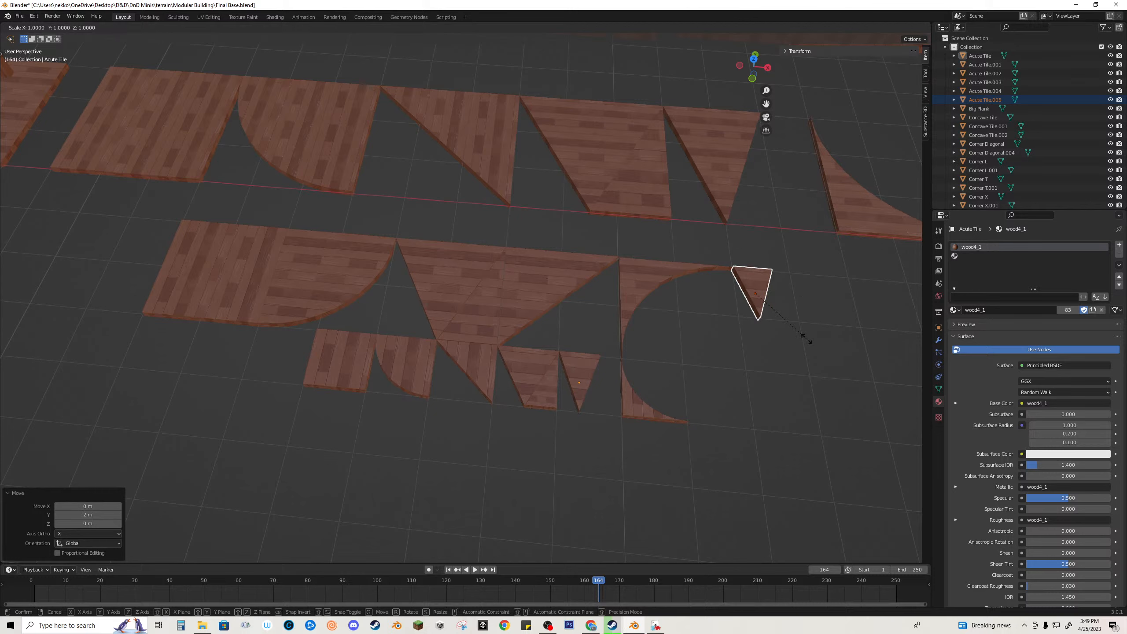
key(shift+x)
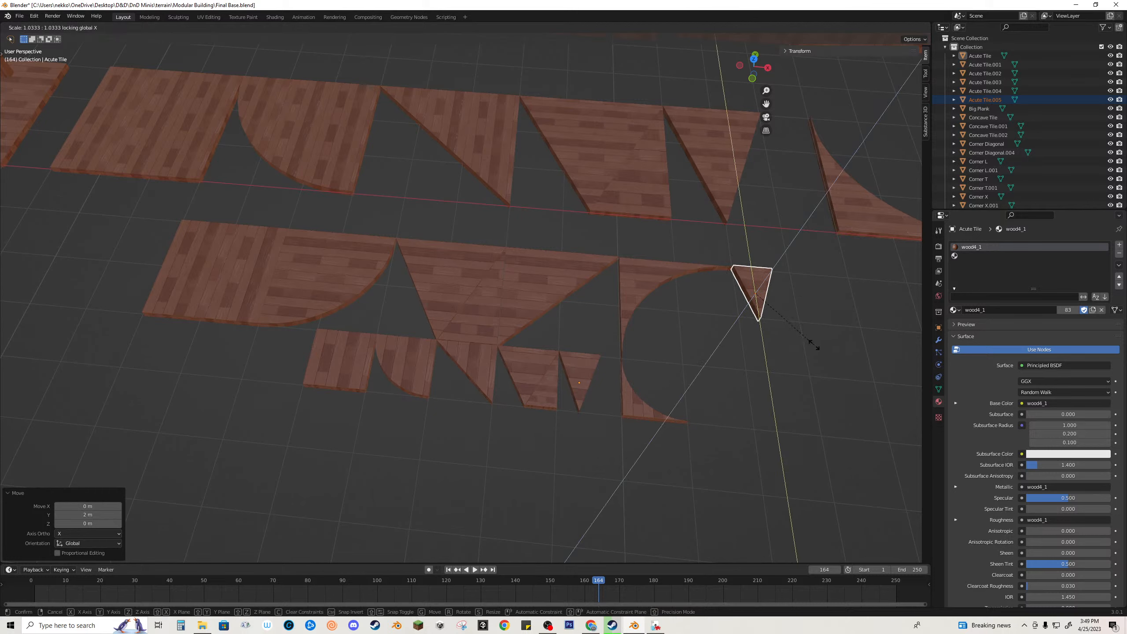
key(shift+z)
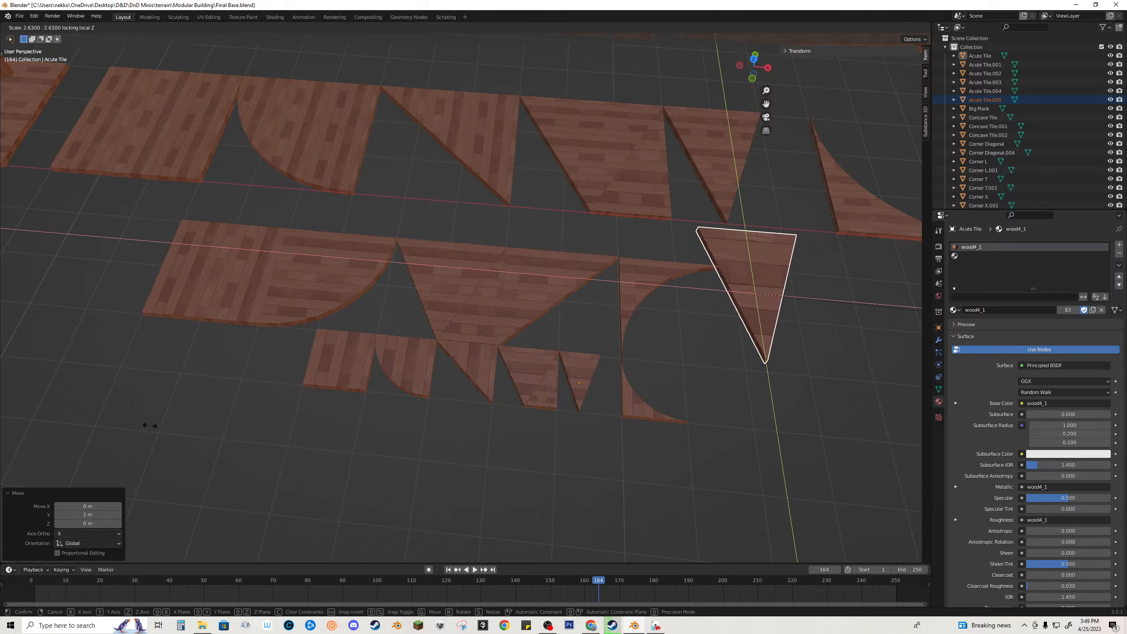
click(308, 396)
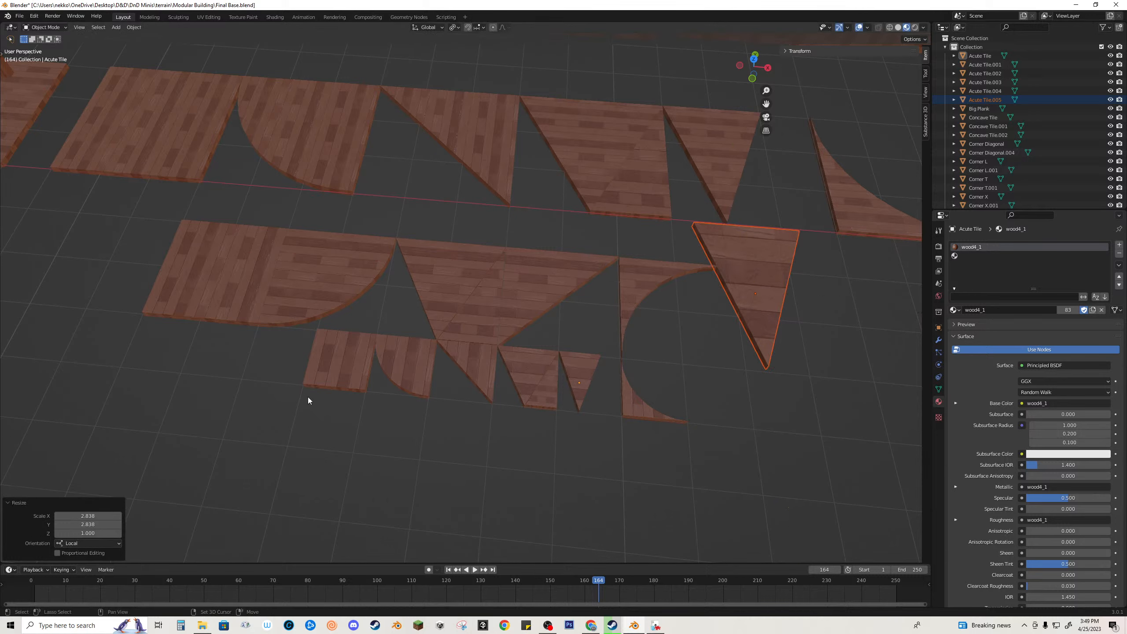
click(94, 516)
text(2)
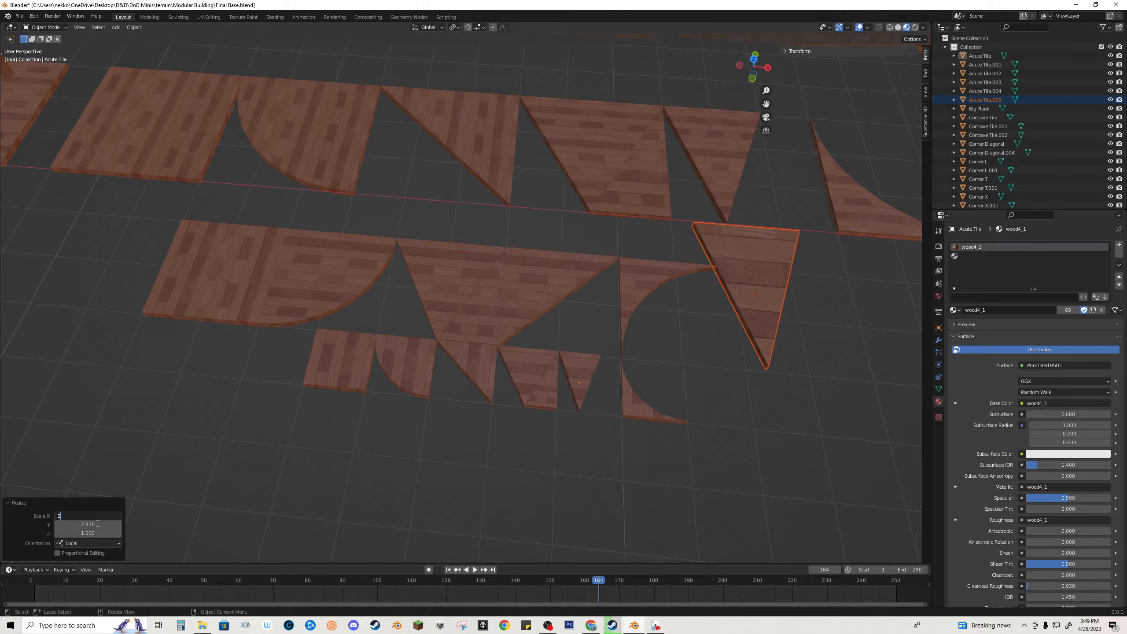
key(Return)
click(97, 524)
text(2)
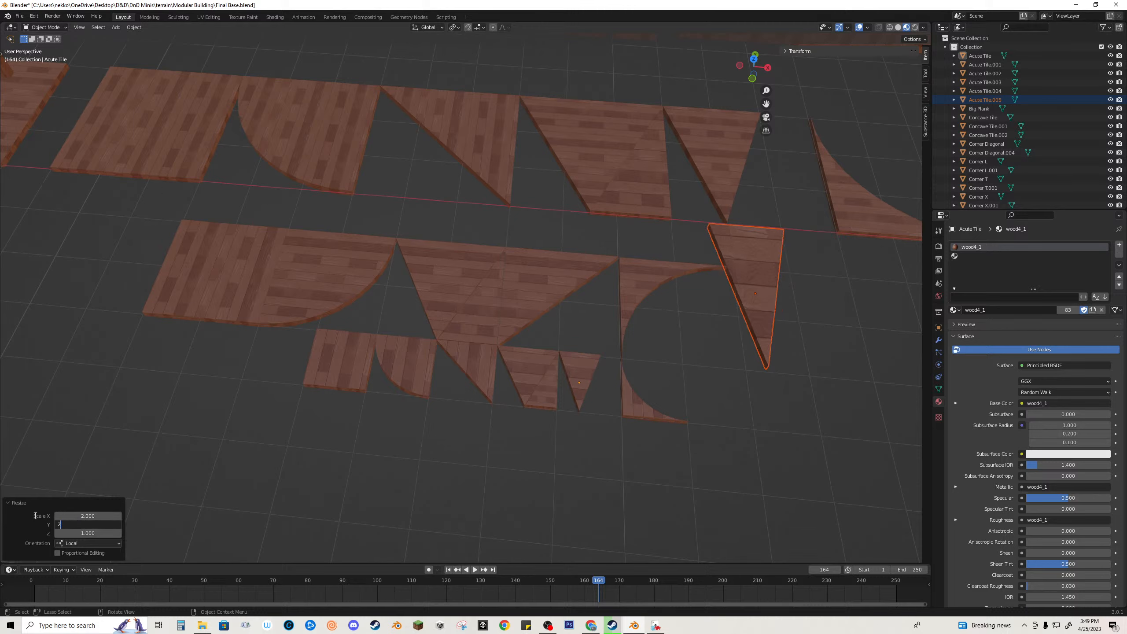
key(Return)
key(g)
key(x)
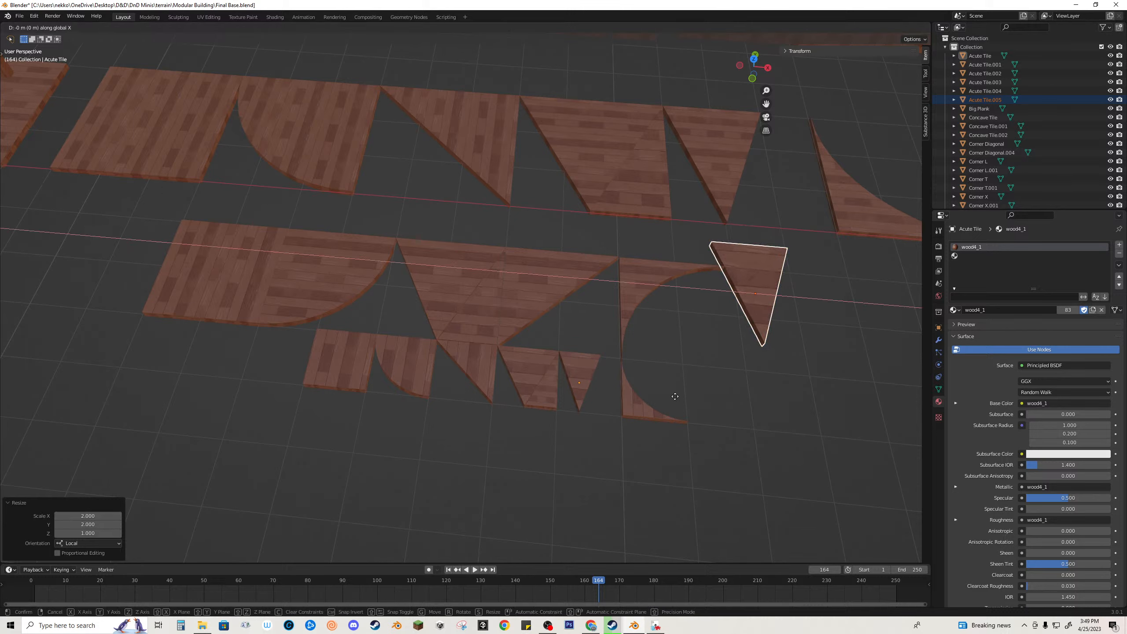
key(1)
key(BackSpace)
key(Return)
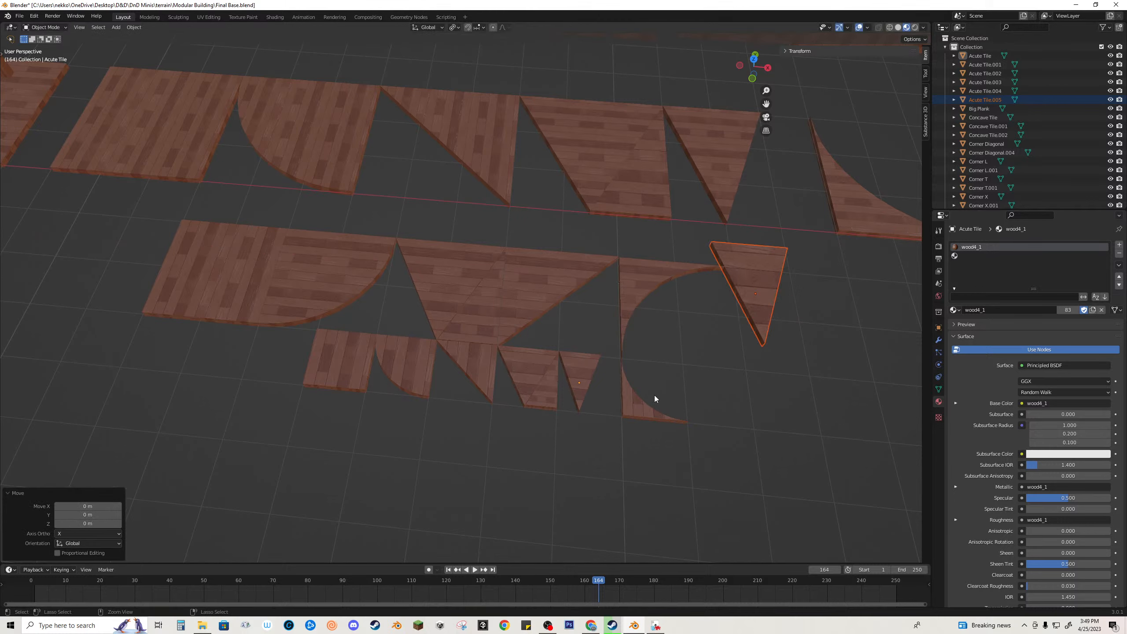
Step: Select the enlarged acute tile and examine its position against the neighbouring concave tile from the top view
click(740, 315)
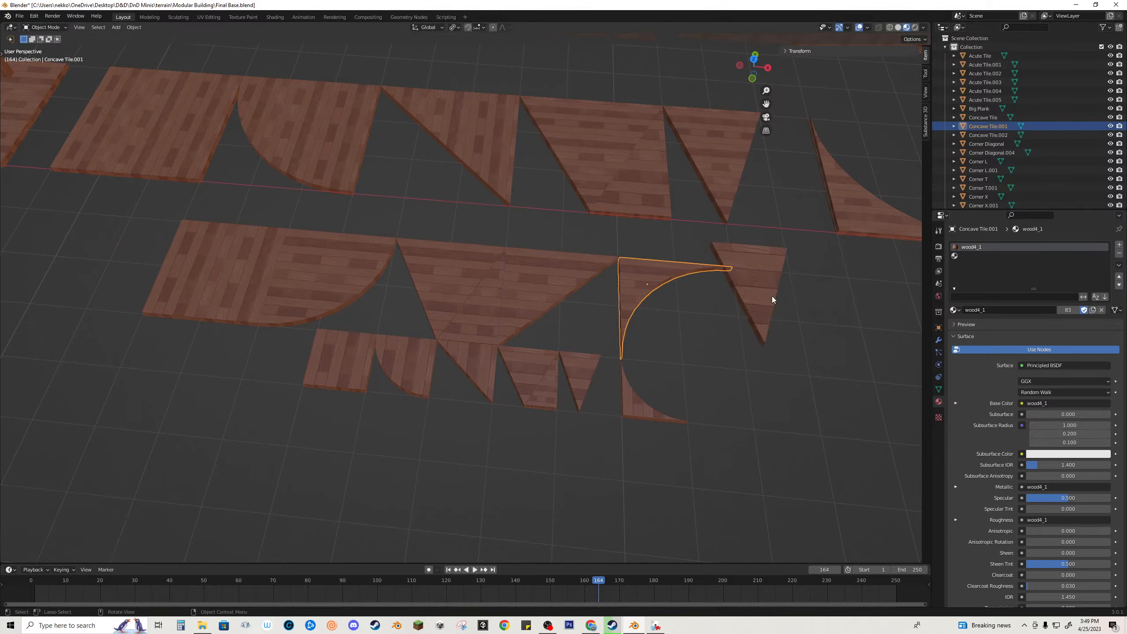
click(641, 288)
middle_drag(746, 319, 545, 442)
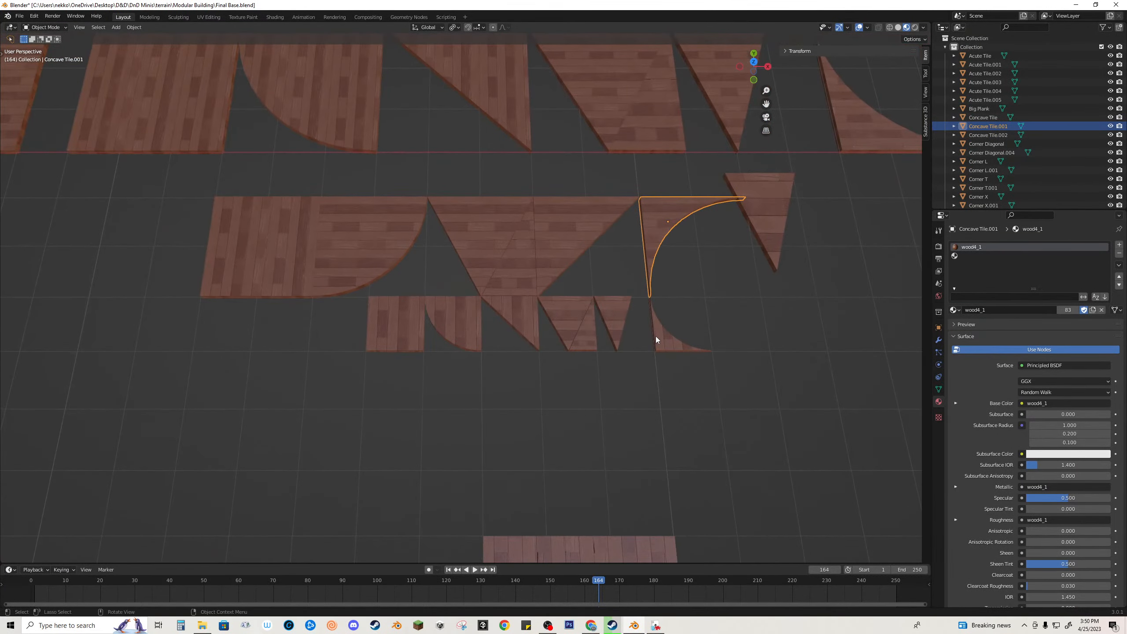
scroll(655, 339, down, 5)
click(580, 268)
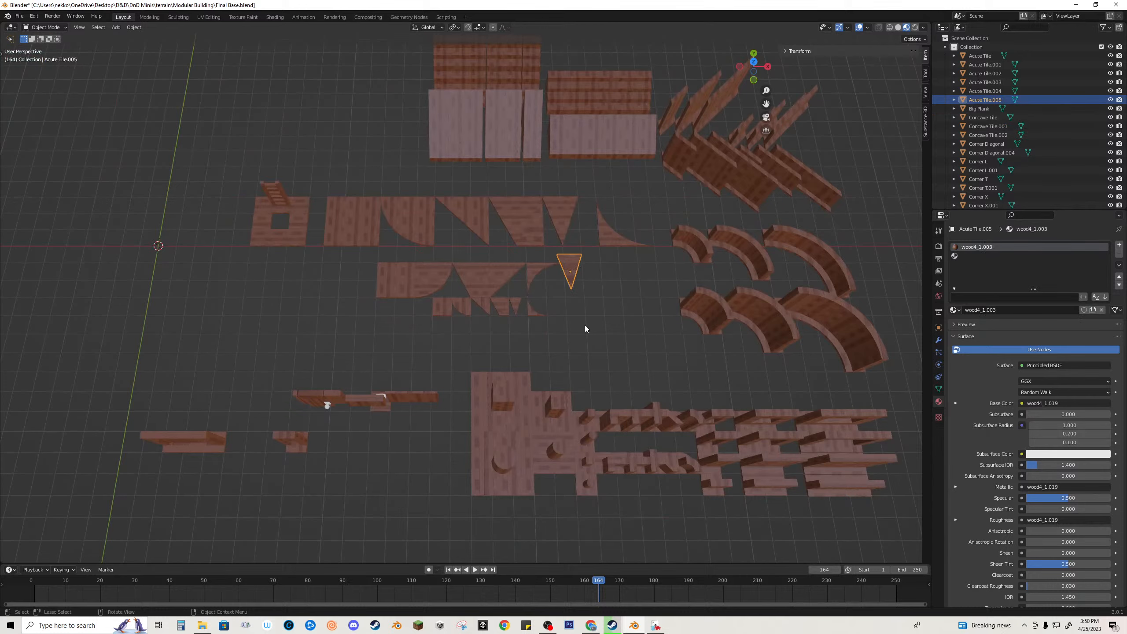
scroll(585, 325, up, 5)
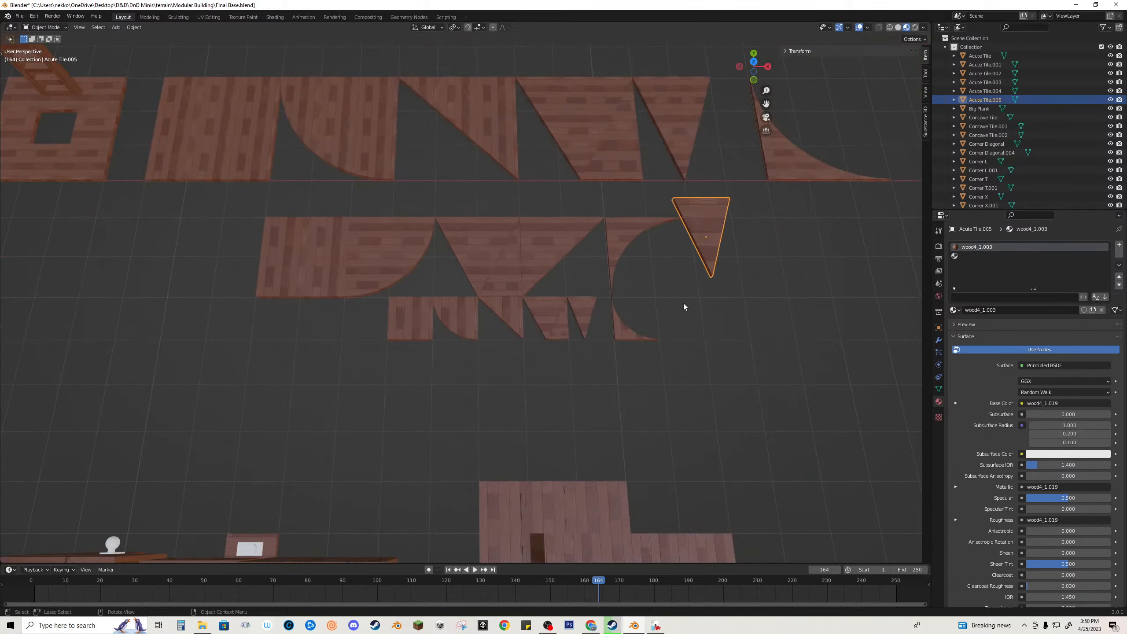
key(KP_1)
key(KP_7)
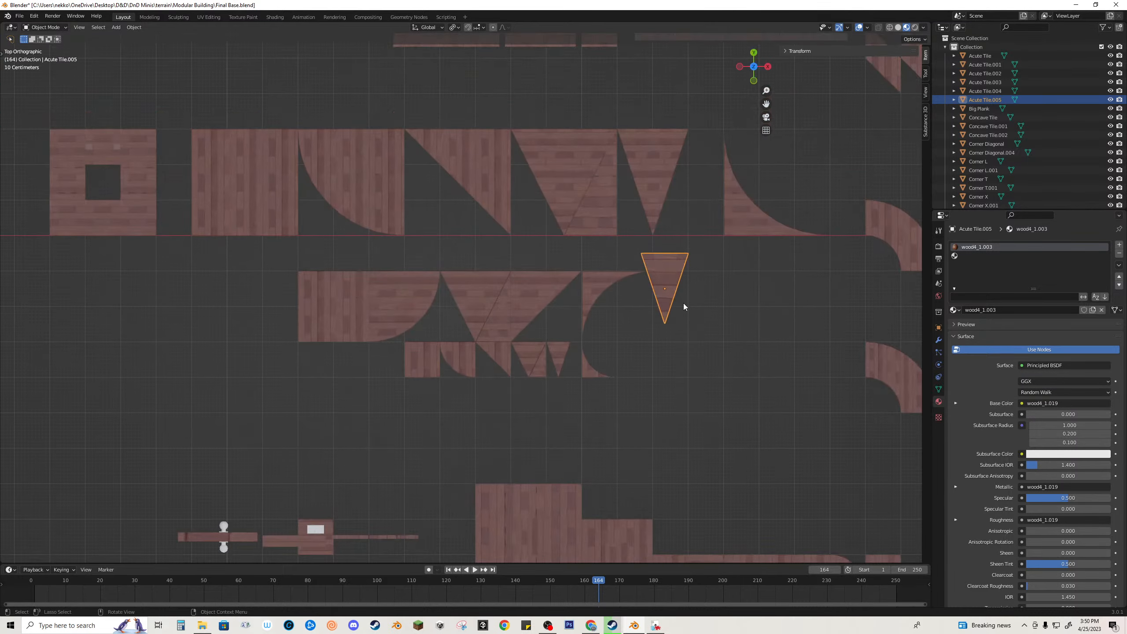
scroll(679, 291, up, 7)
shift+middle_drag(750, 275, 112, 296)
scroll(605, 171, up, 4)
scroll(572, 306, down, 2)
scroll(408, 279, down, 3)
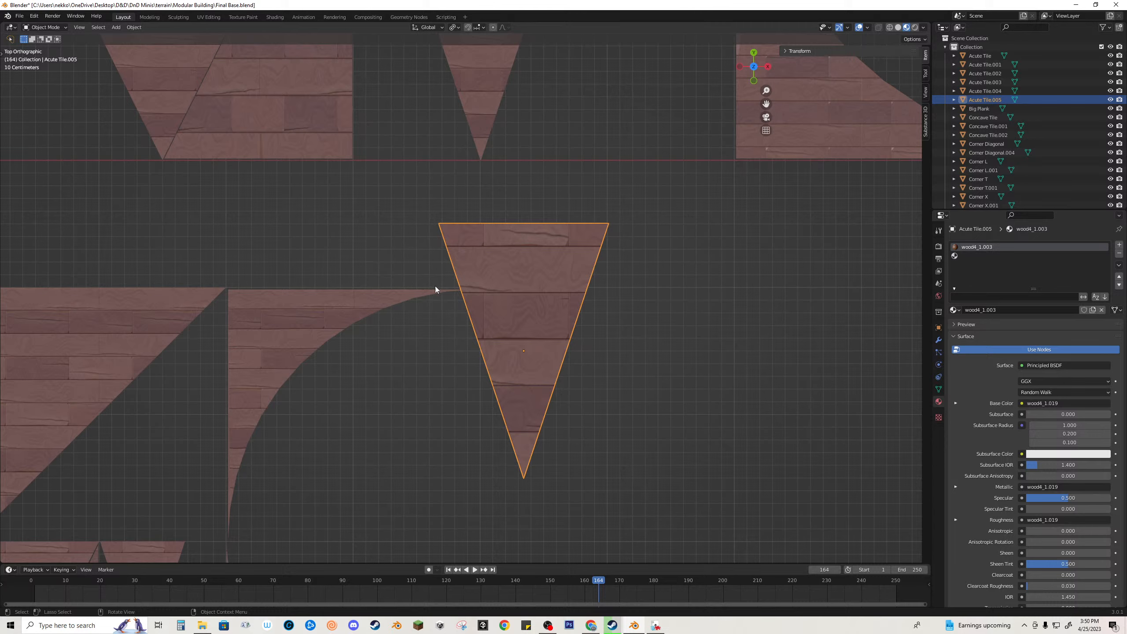
click(277, 349)
key(g)
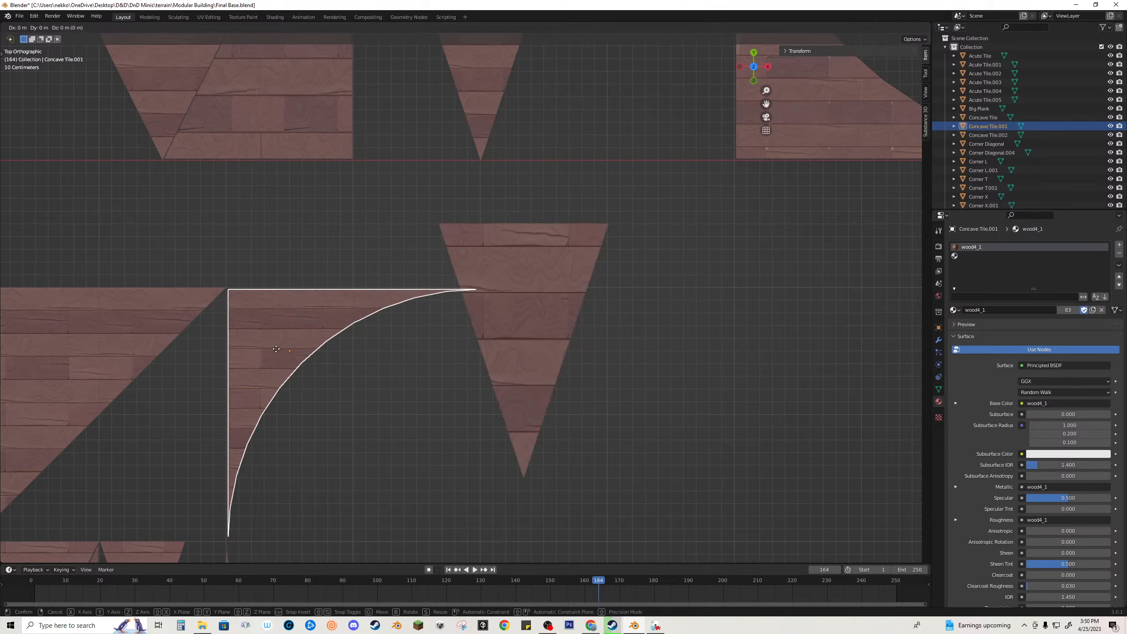
key(Escape)
Step: Move the enlarged acute tile -0.5 m along Y and 0.3 m along X, to the tip of the concave tile
click(513, 278)
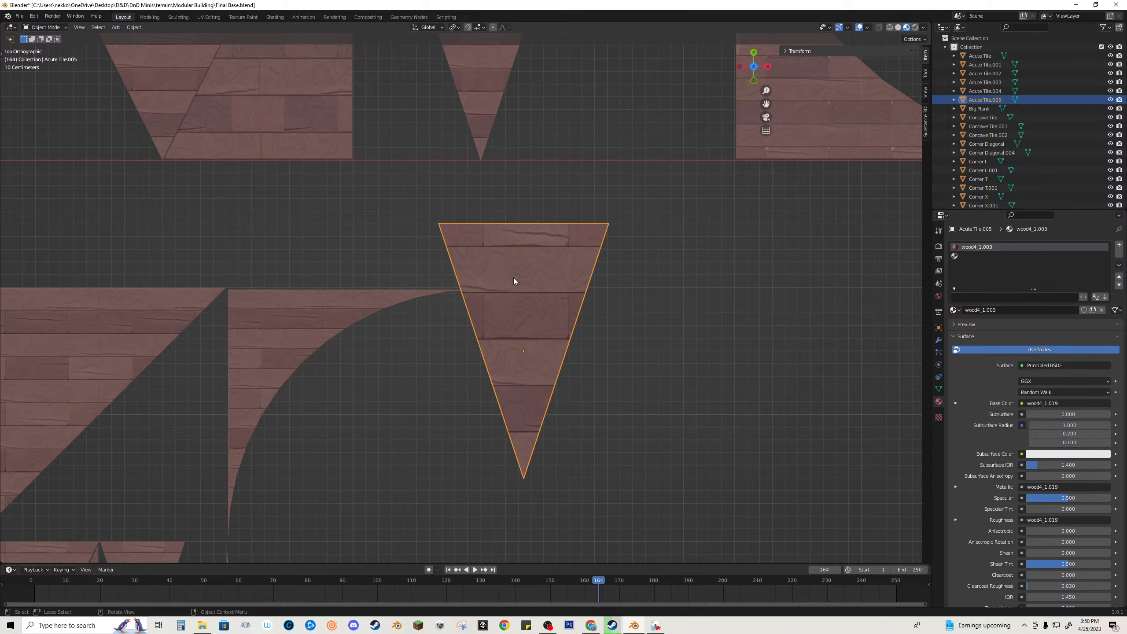
key(g)
key(x)
key(y)
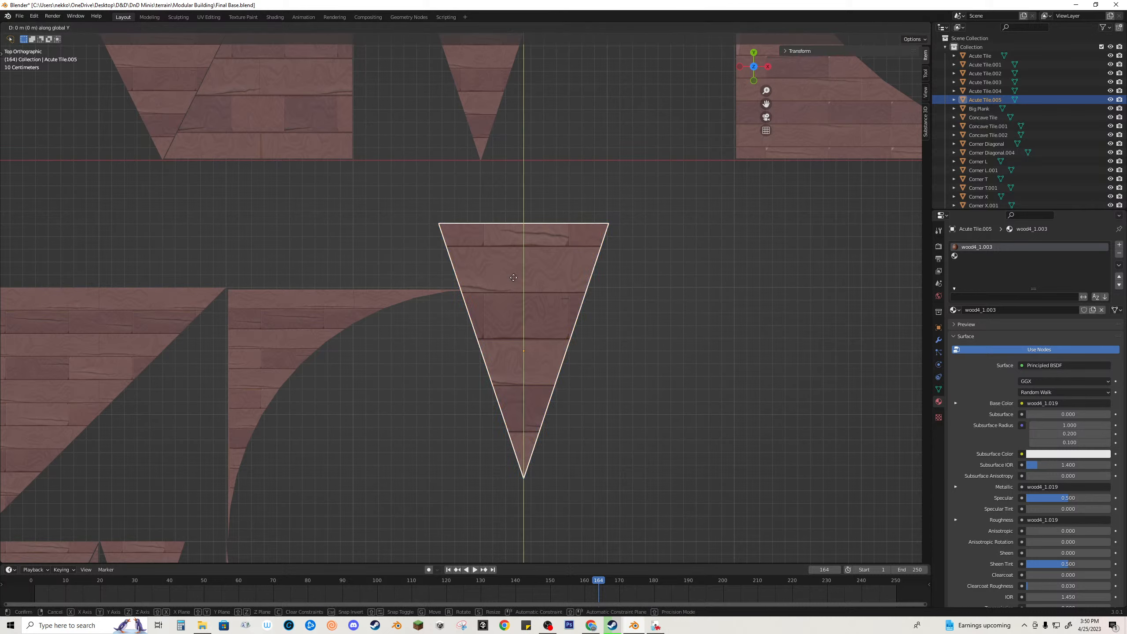
click(512, 346)
key(g)
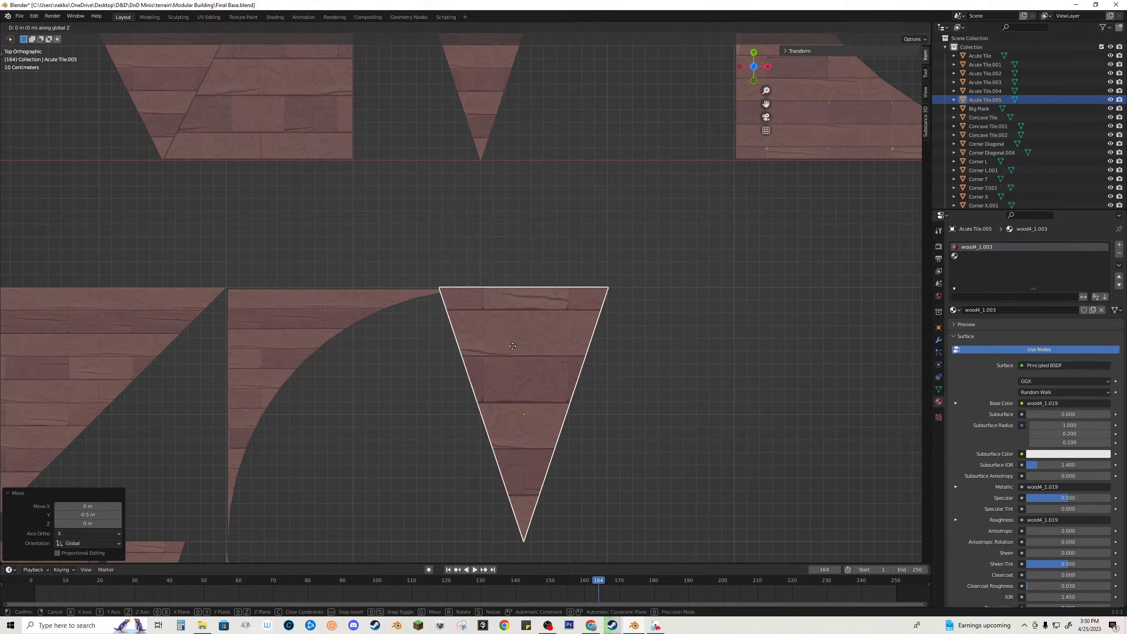
key(x)
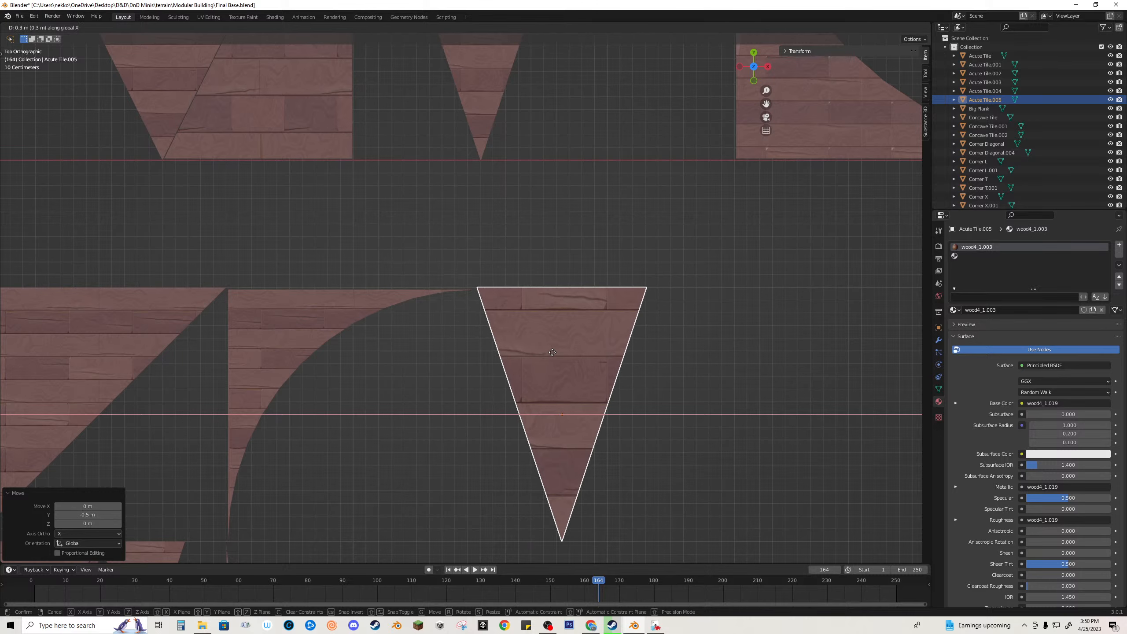
click(555, 355)
Step: Nudge the enlarged acute tile 0.03 m along X, followed by -0.003 m along X and -0.004 m along Y
scroll(481, 337, up, 5)
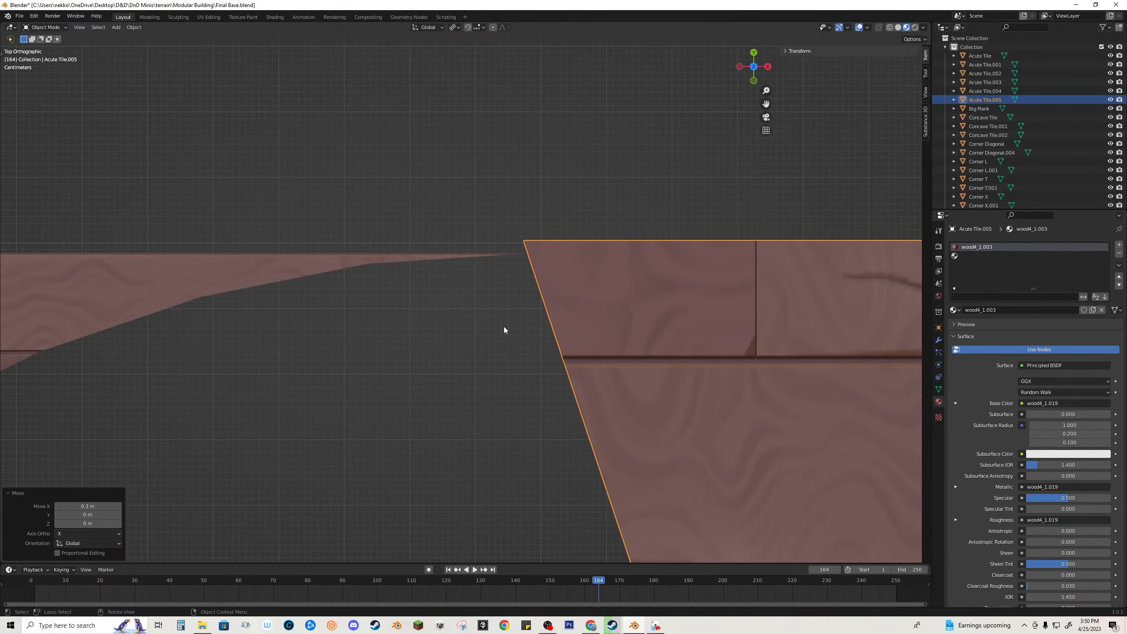
key(g)
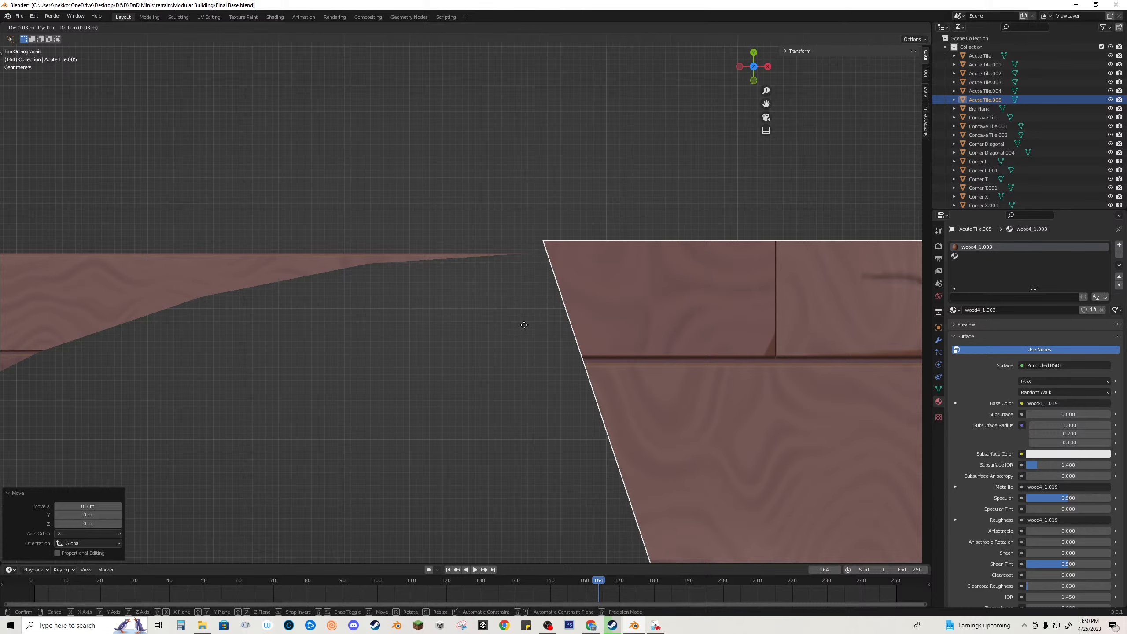
click(524, 325)
scroll(524, 325, up, 5)
key(g)
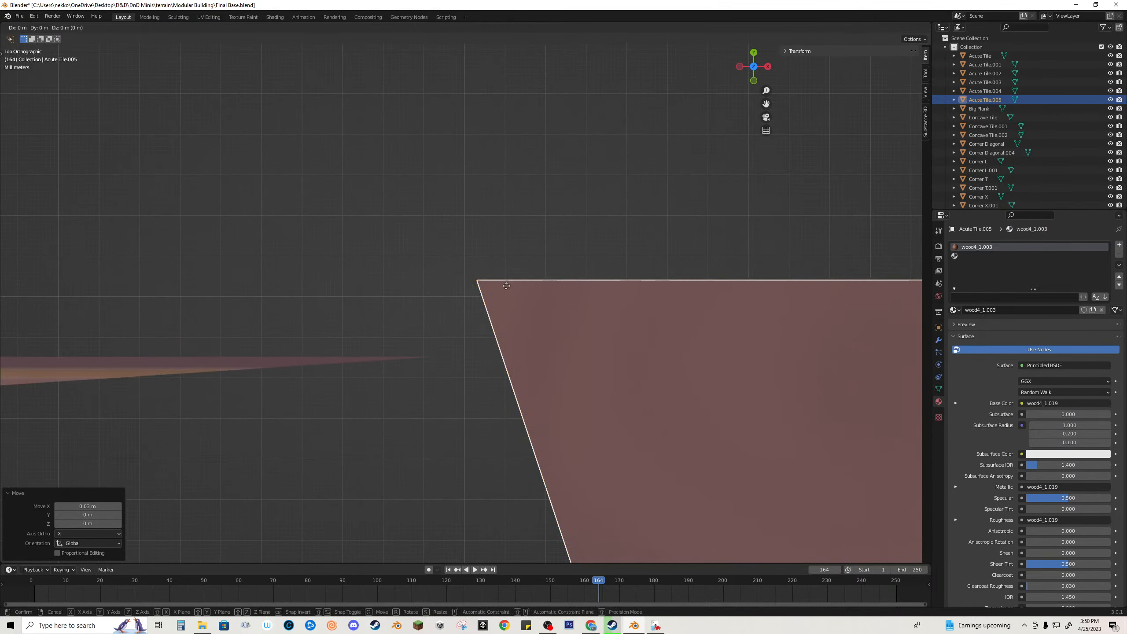
click(472, 318)
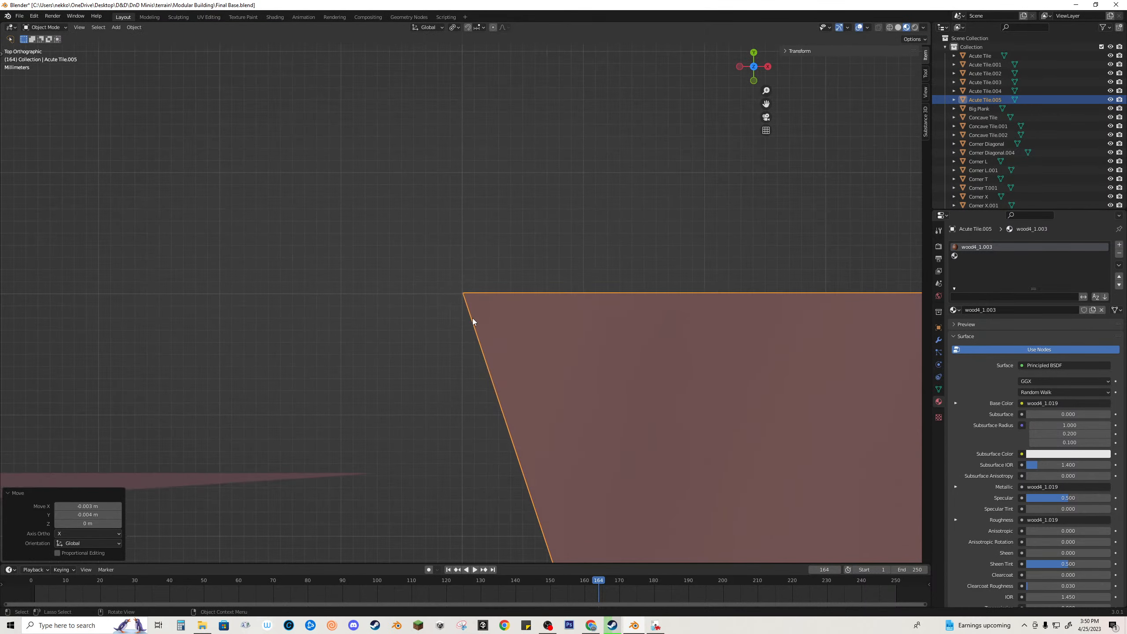
Step: Align the acute tile's upper-left corner with the grid intersection, moving it about -0.00004 m in X and -0.0001 m in Y
shift+middle_drag(472, 318, 460, 269)
key(g)
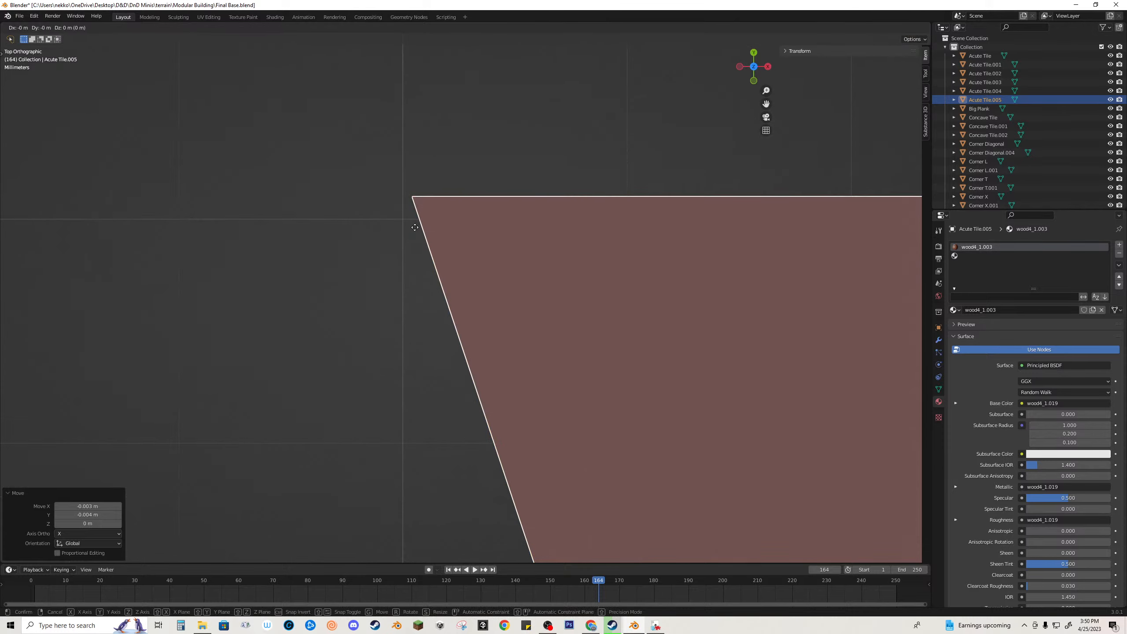
key(Escape)
key(g)
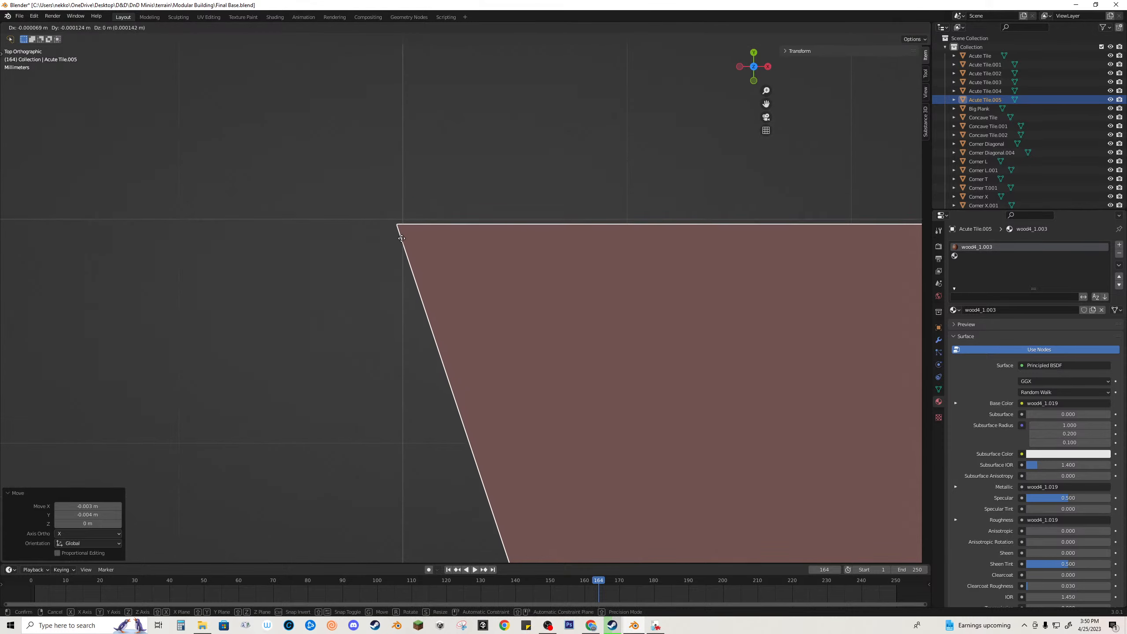
click(408, 234)
shift+middle_drag(408, 234, 444, 308)
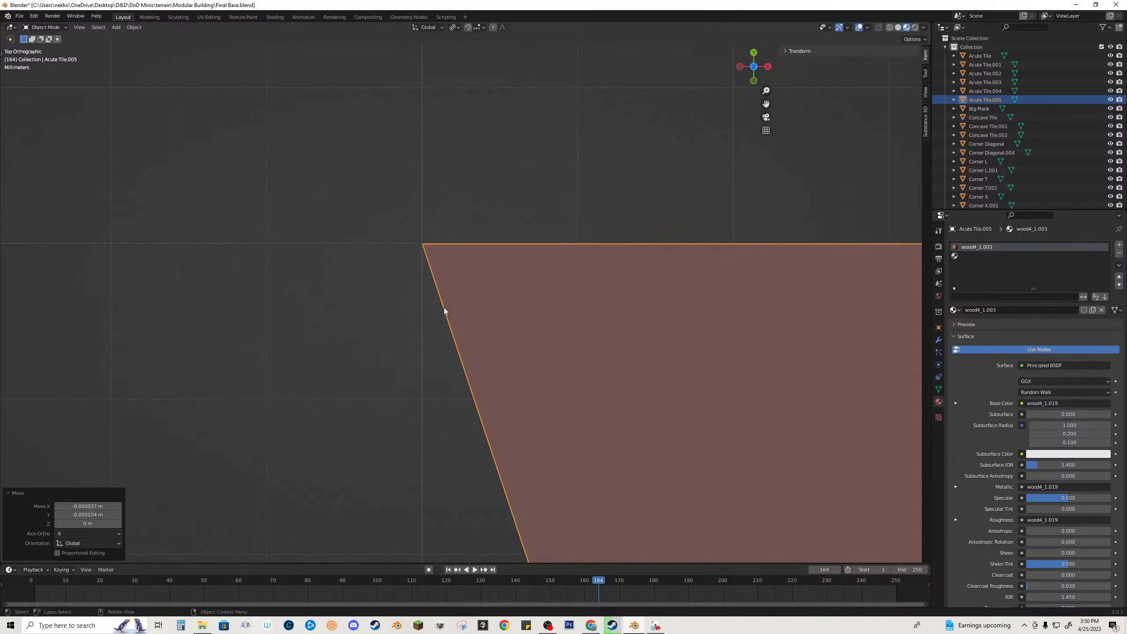
key(z)
key(Escape)
key(z)
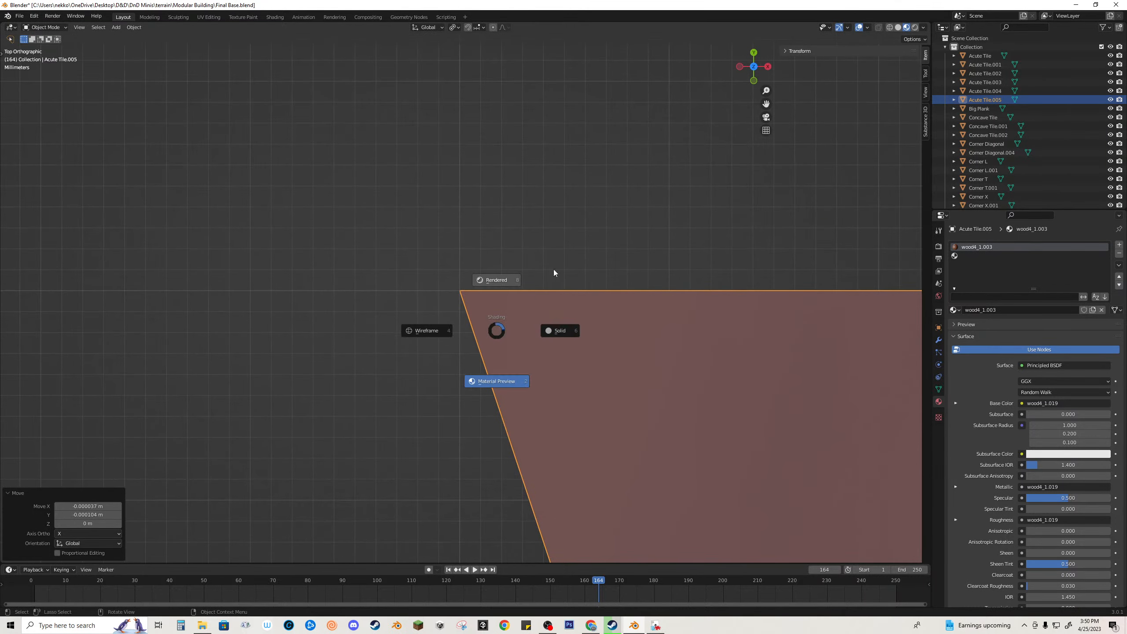
key(Escape)
key(z)
key(Escape)
Step: Try scaling the enlarged acute tile to about 0.98 along X and Y without changing its thickness, and undo the resize
scroll(518, 293, down, 20)
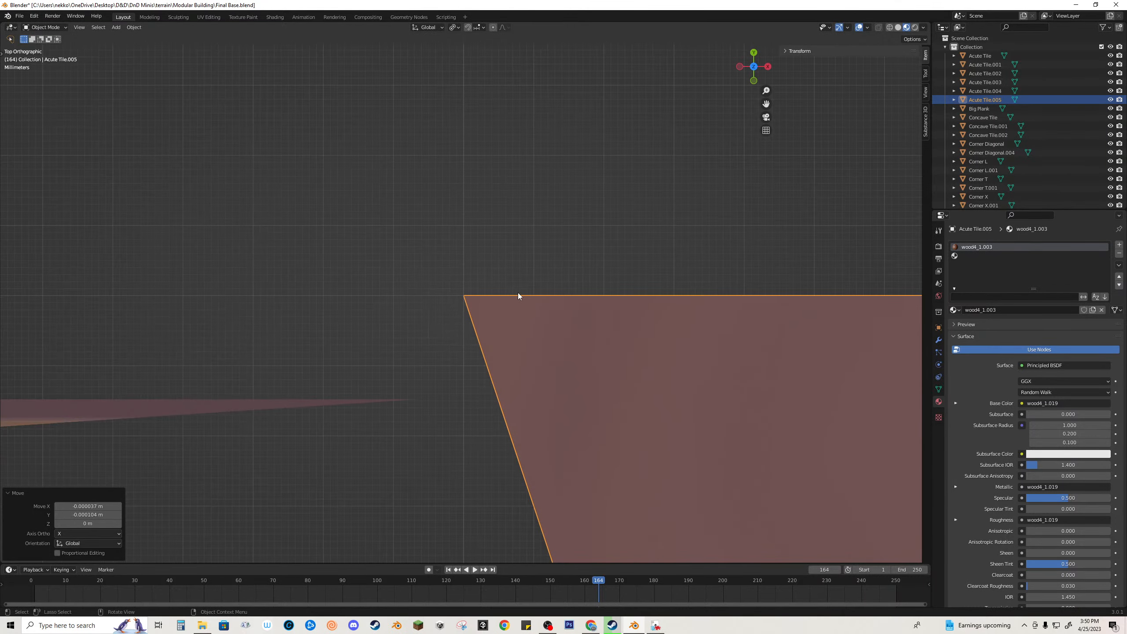
scroll(518, 293, down, 10)
scroll(368, 351, up, 3)
middle_drag(368, 352, 321, 326)
scroll(368, 328, up, 5)
key(s)
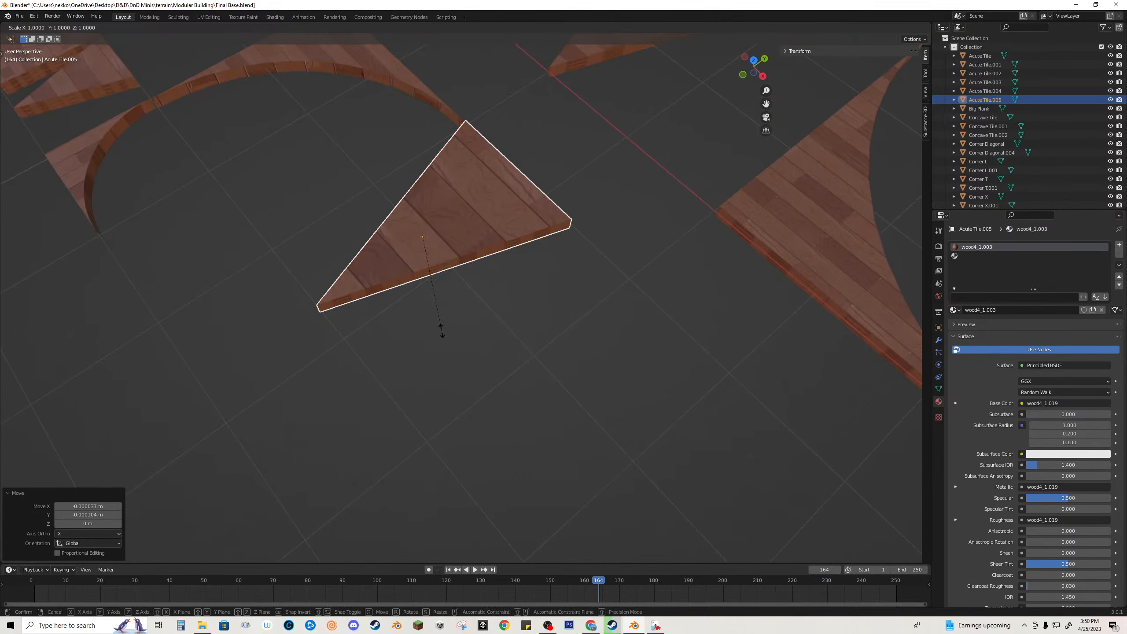
key(shift+z)
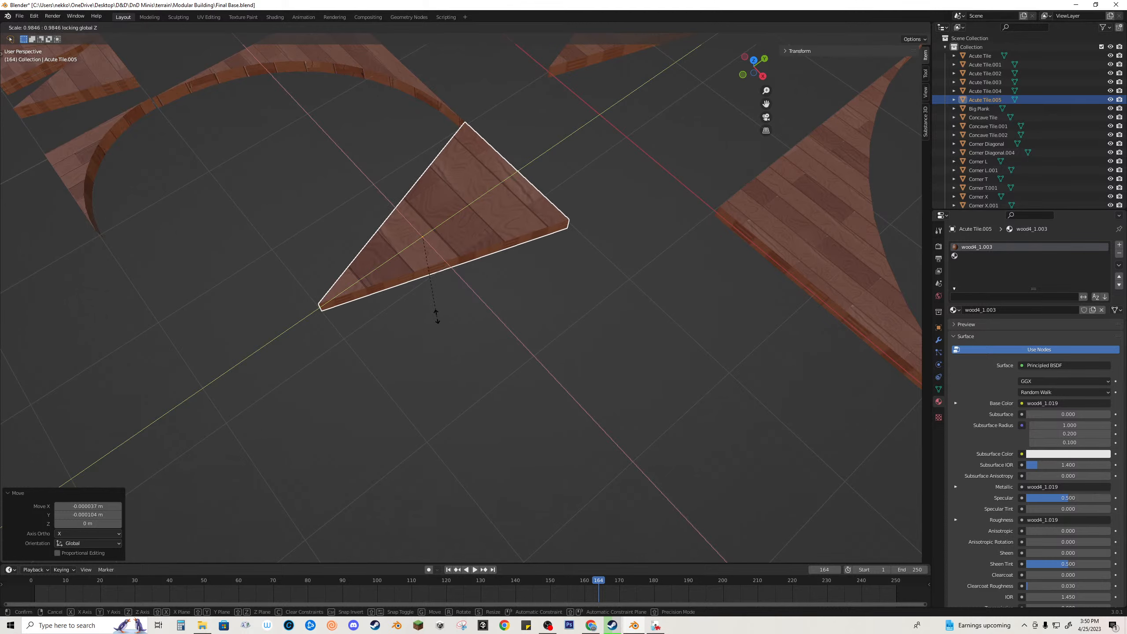
click(435, 313)
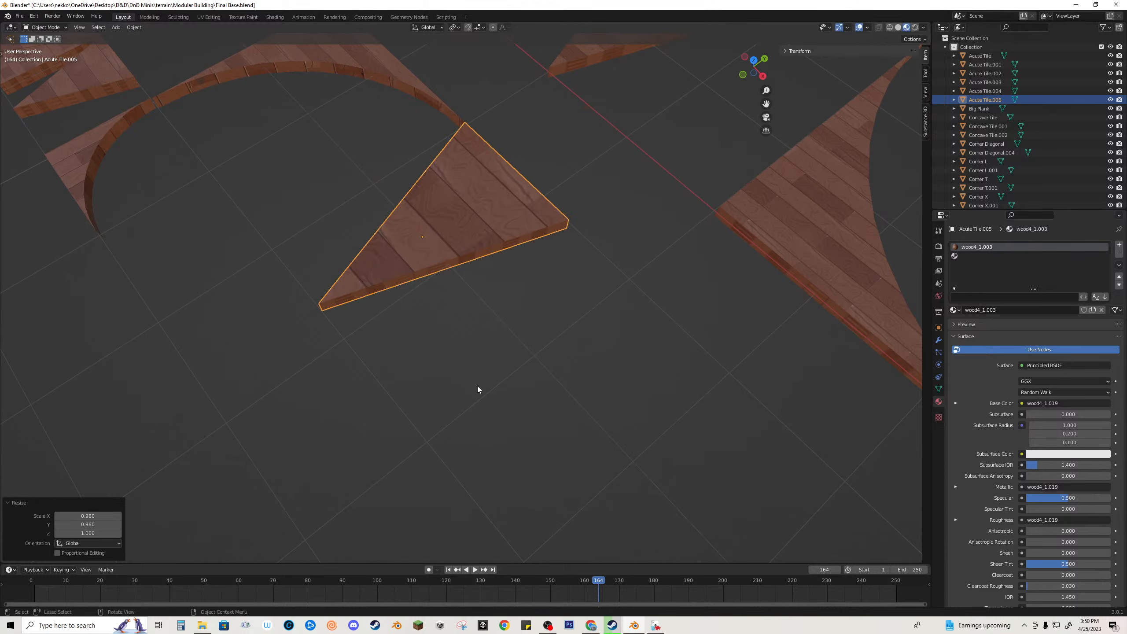
middle_drag(478, 386, 525, 254)
key(ctrl+z)
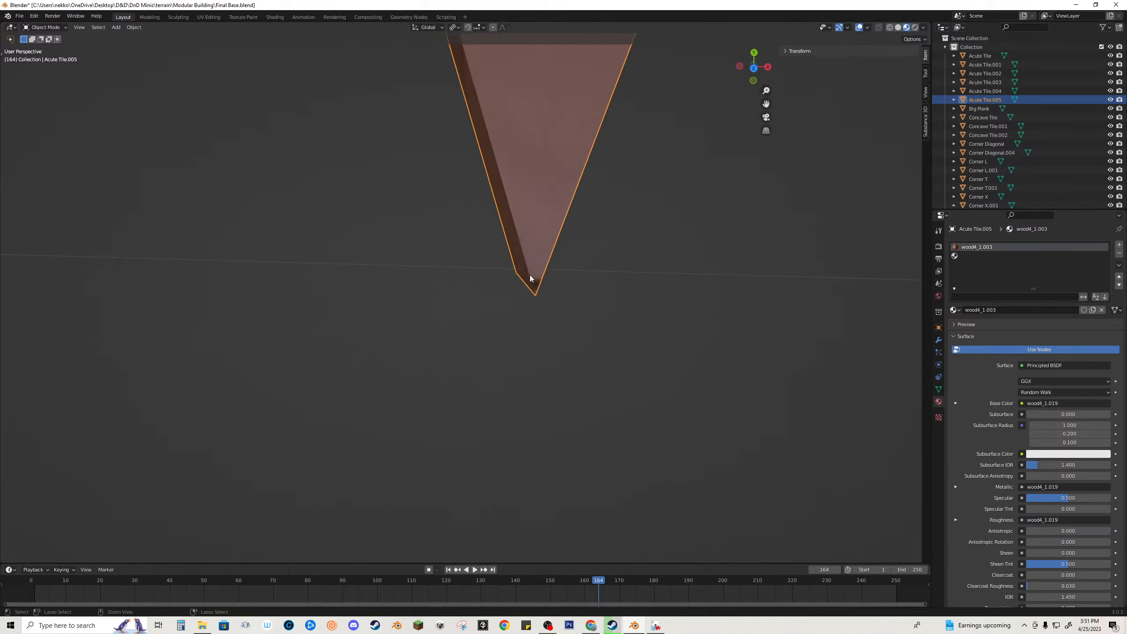
Step: Scale the enlarged acute tile to 0.993 and again to 0.999 along X and Y, keeping its thickness
key(s)
key(shift+z)
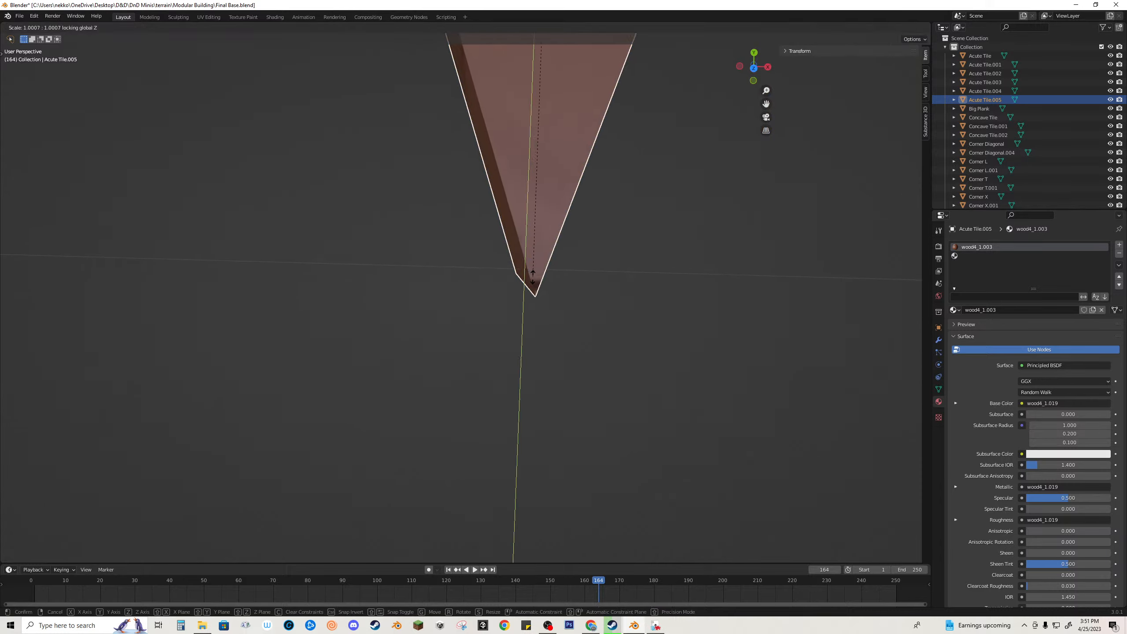
click(536, 265)
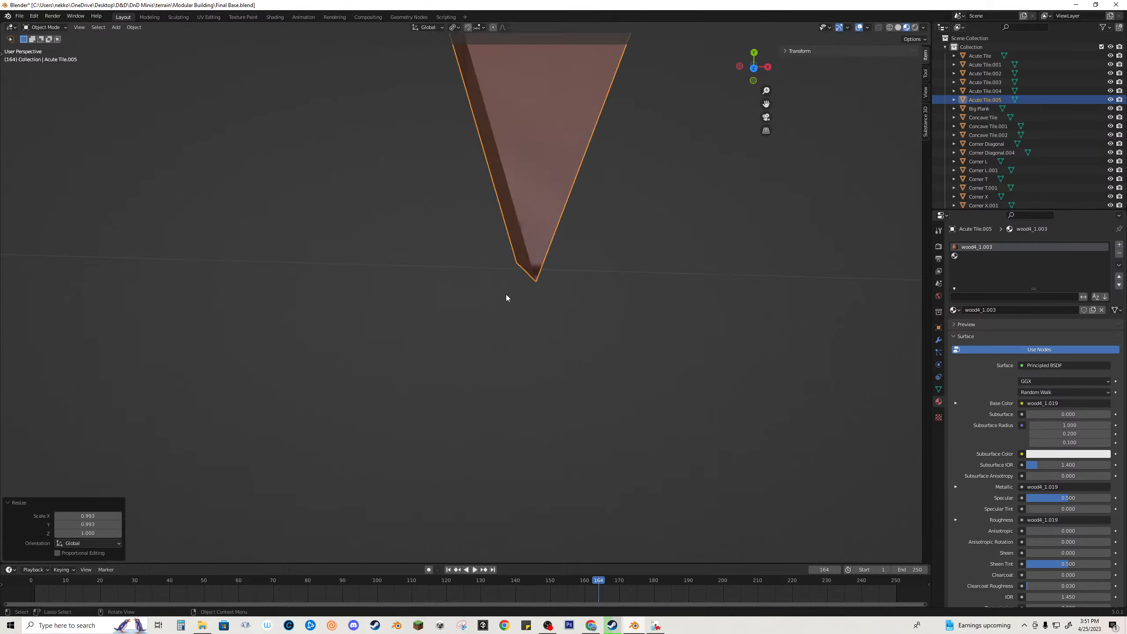
key(s)
key(shift+z)
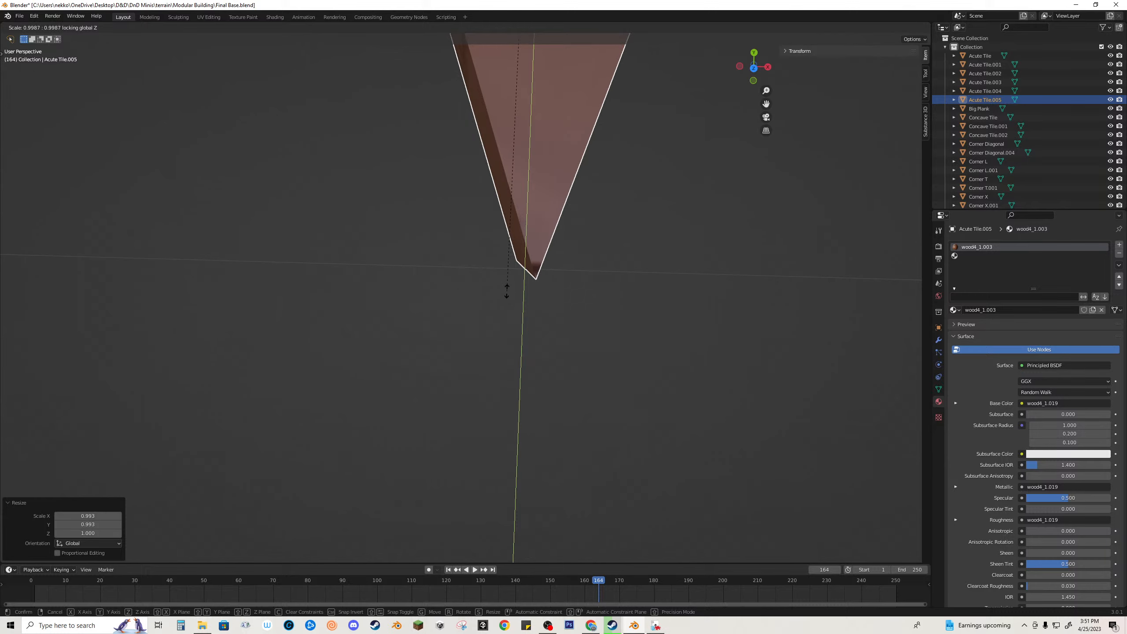
click(506, 291)
middle_drag(508, 291, 489, 391)
scroll(490, 391, down, 5)
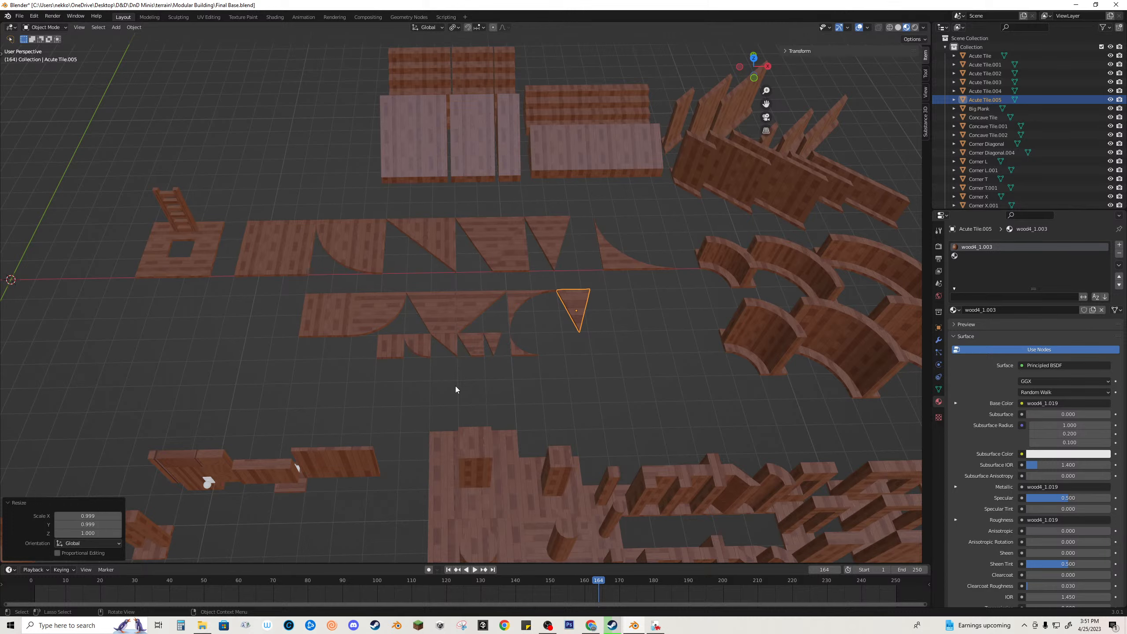
Step: Look over the rows of large, medium and small floor tiles and check individual pieces
mouse_move(455, 389)
middle_down()
mouse_move(456, 363)
mouse_move(464, 370)
middle_up()
click(475, 377)
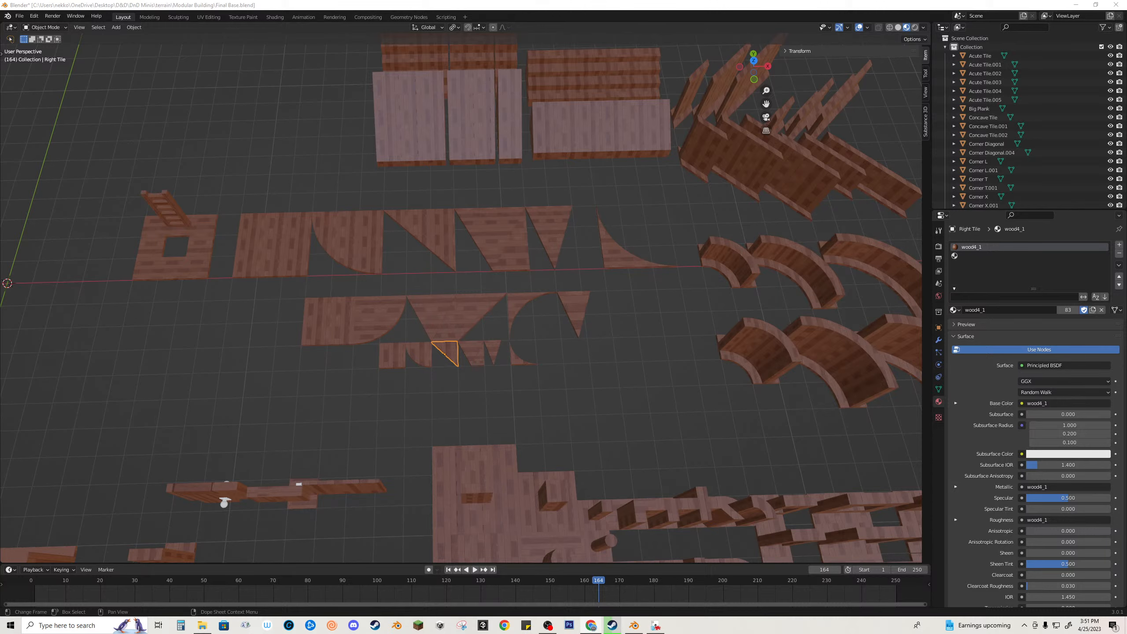
click(609, 397)
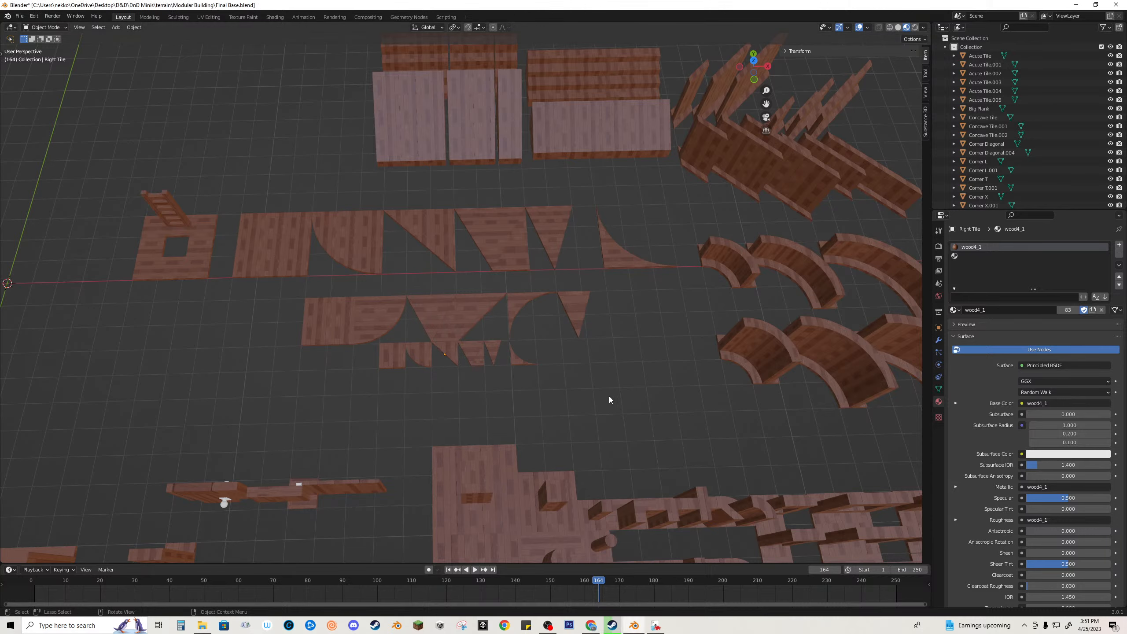
scroll(524, 431, up, 6)
scroll(509, 478, down, 5)
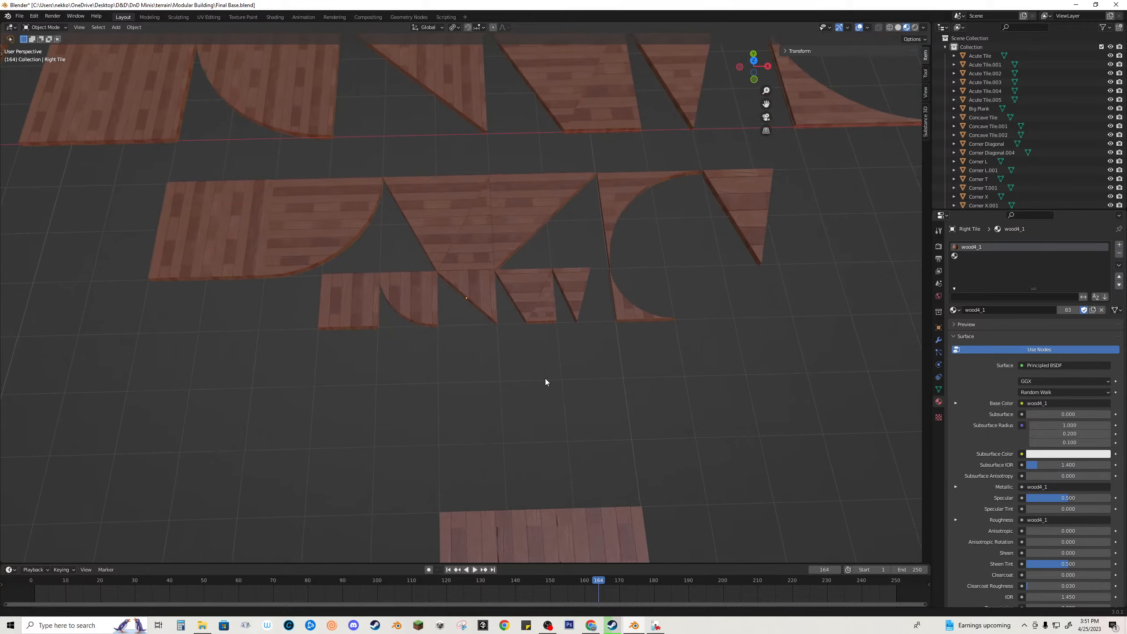
scroll(518, 264, down, 3)
middle_drag(639, 284, 534, 287)
click(534, 287)
click(393, 247)
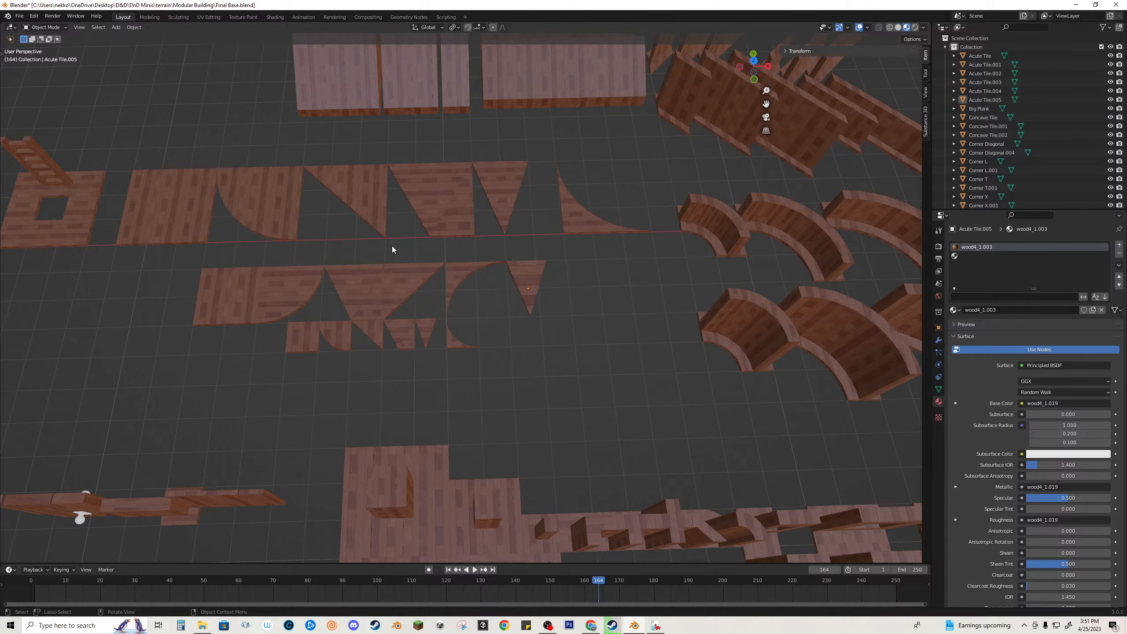
shift+middle_drag(230, 257, 549, 324)
click(474, 301)
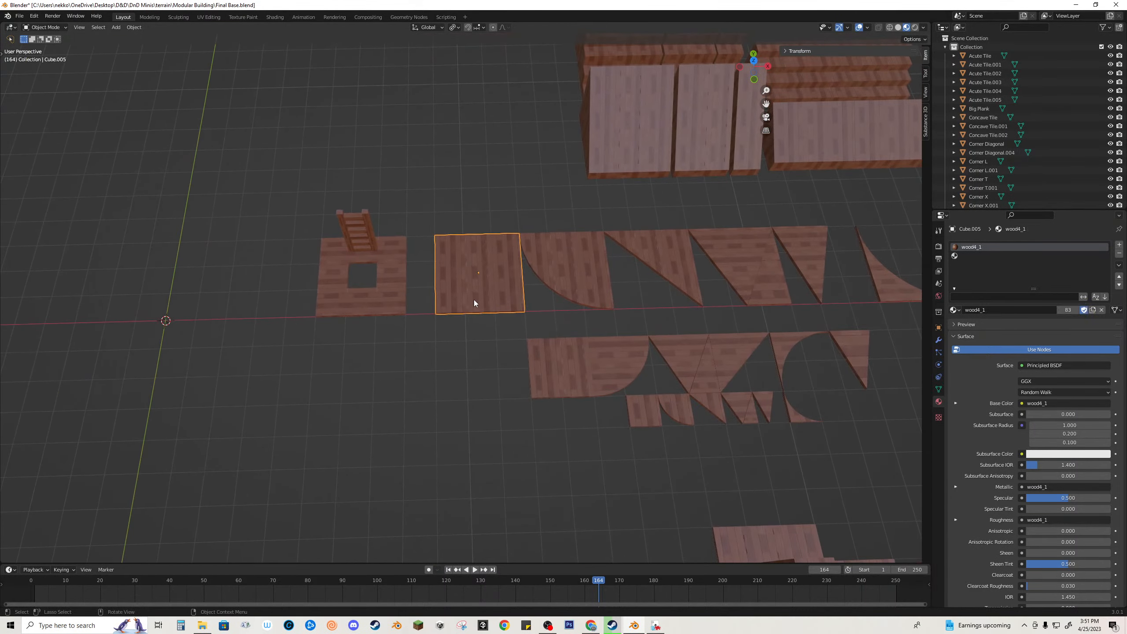
scroll(697, 368, down, 3)
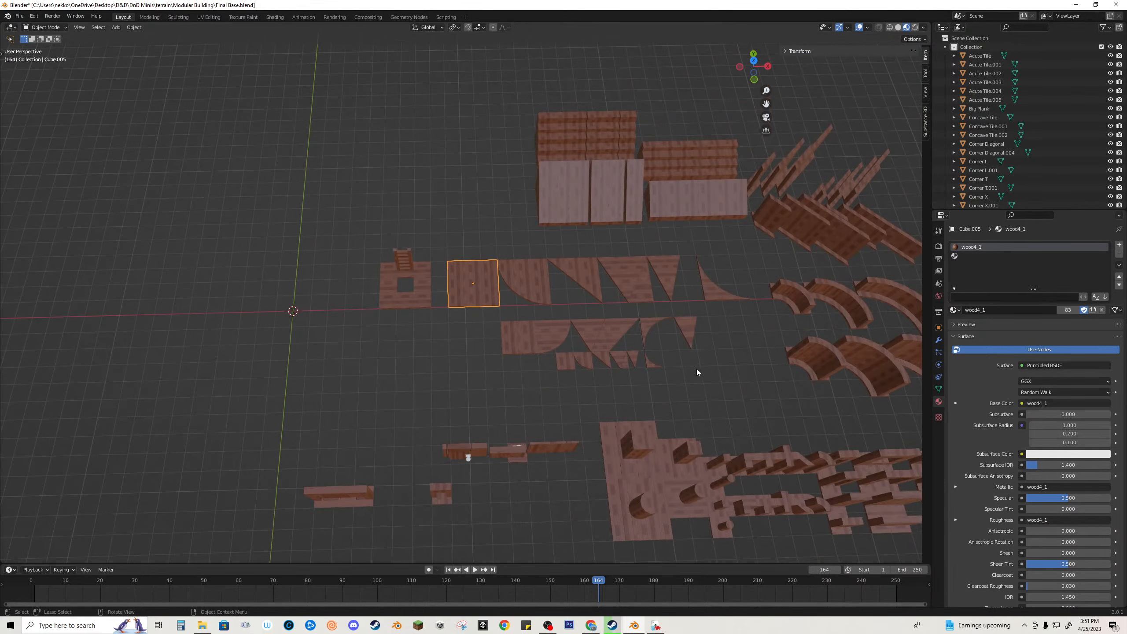
Step: Clear the medium concave tile's location to place it at the world origin, and export it as "medium concave tile.obj"
click(638, 329)
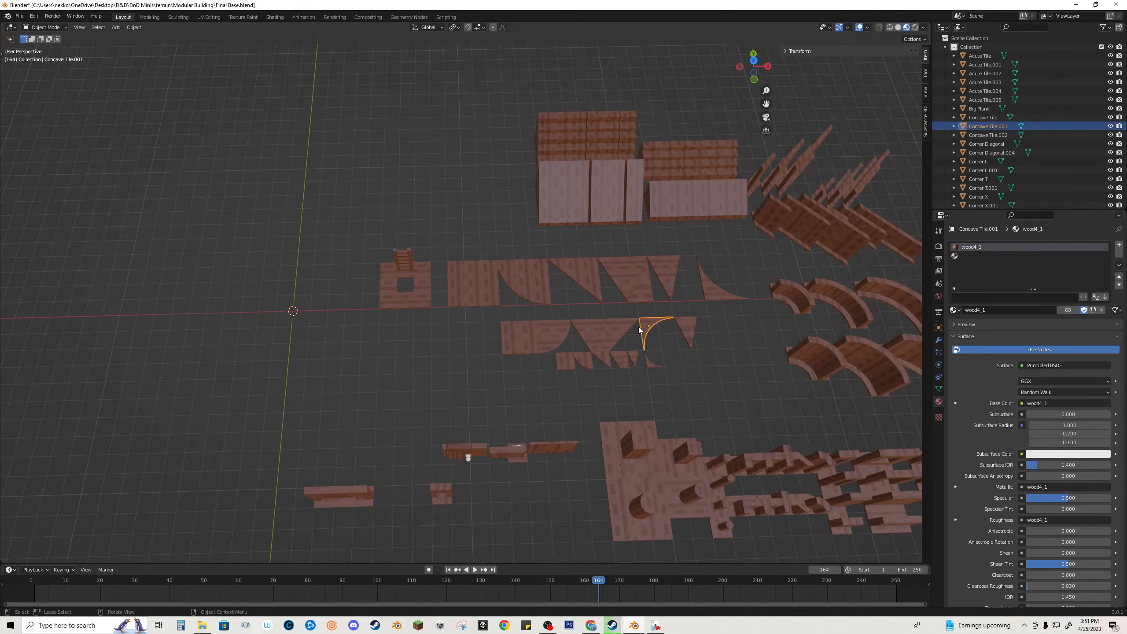
key(alt+g)
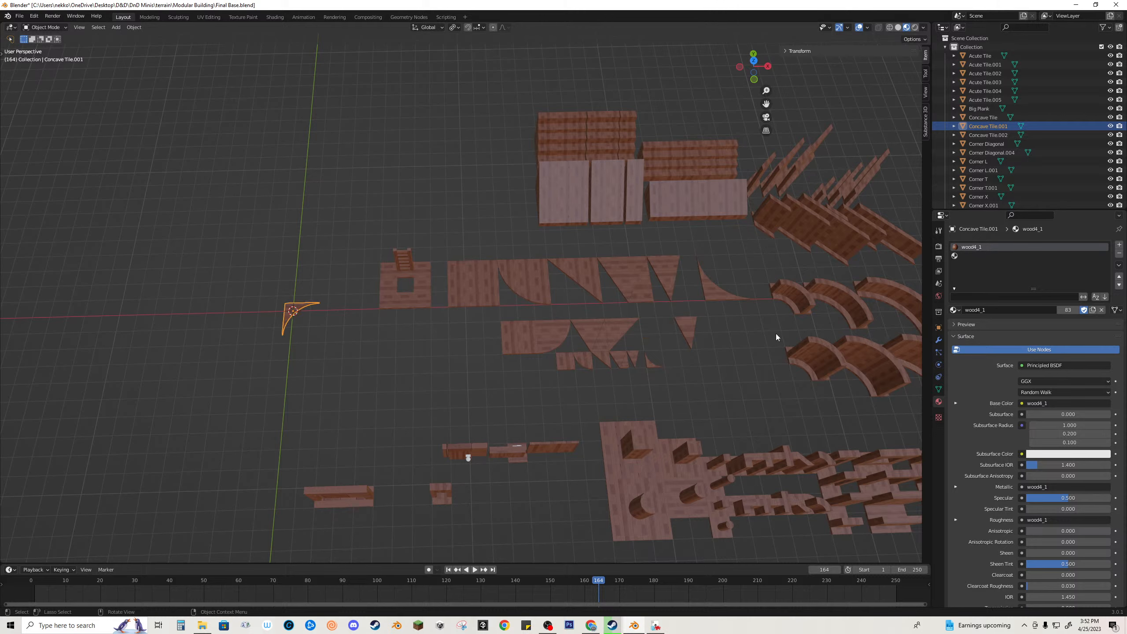
key(ctrl+e)
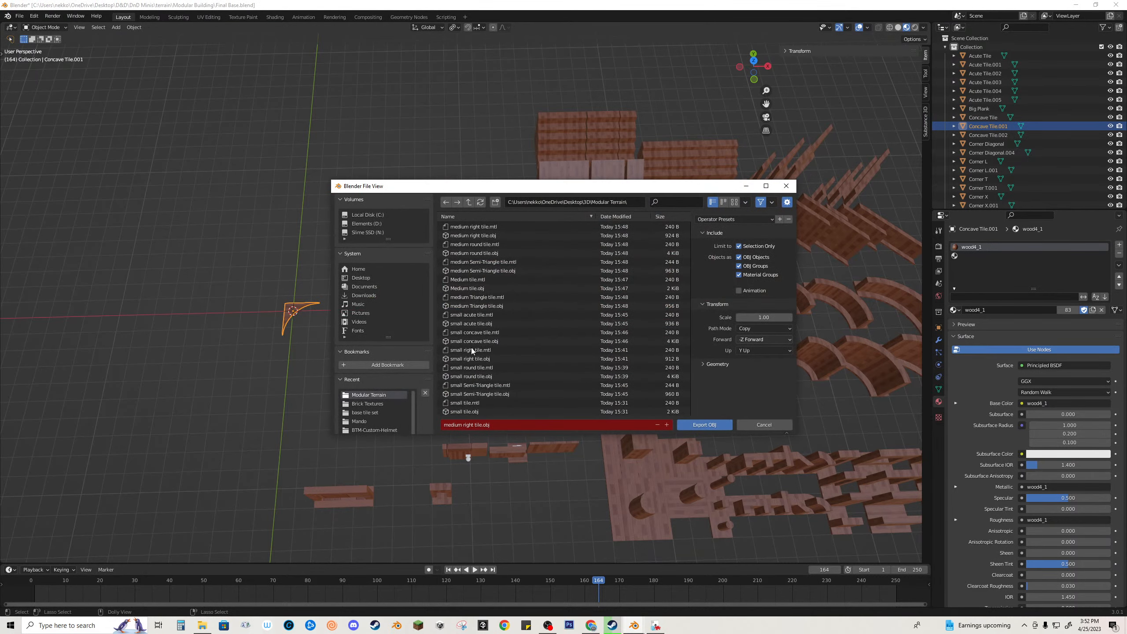
click(468, 340)
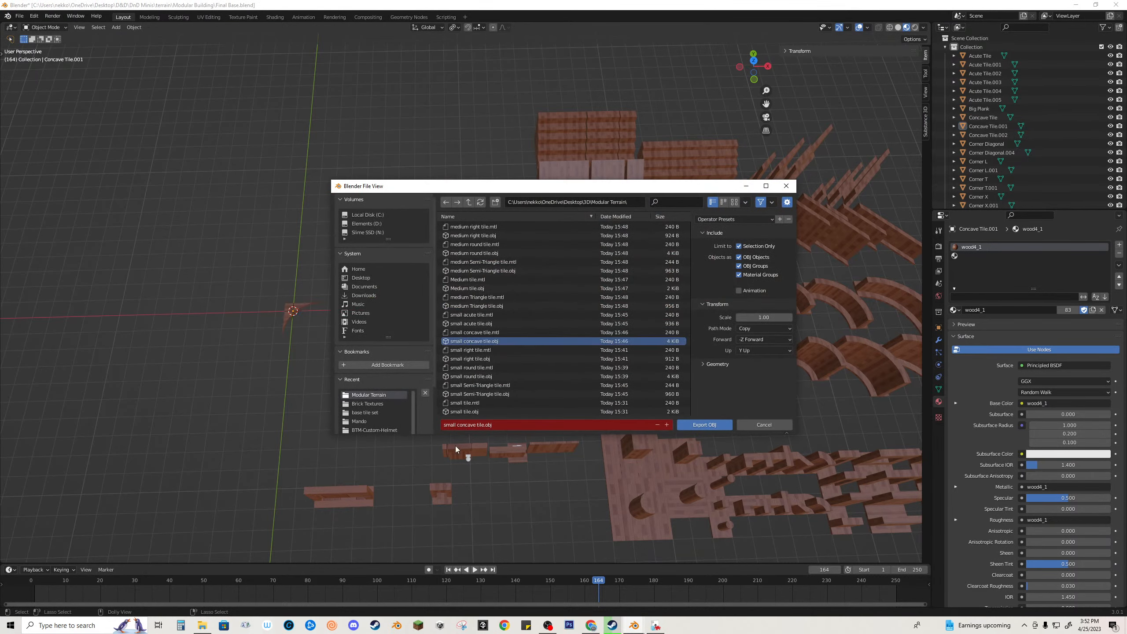
click(456, 423)
double_click(456, 423)
text(medium)
click(704, 424)
Step: Export the selected concave tile again over "medium concave tile.obj" and return the tile to its place in the medium row
key(ctrl+shift+e)
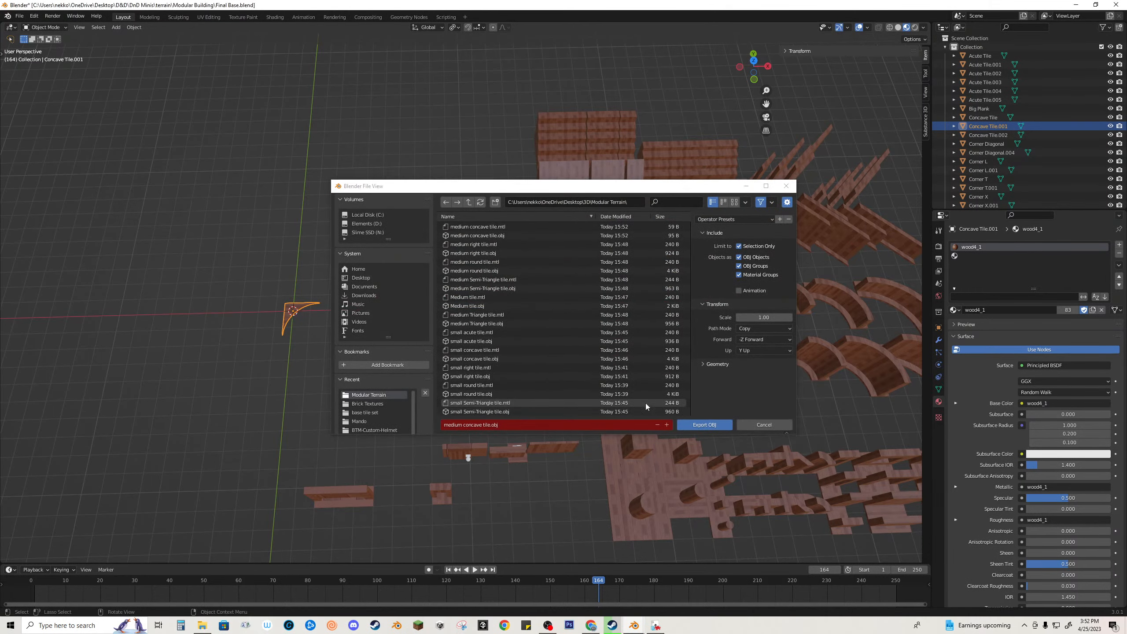
click(701, 426)
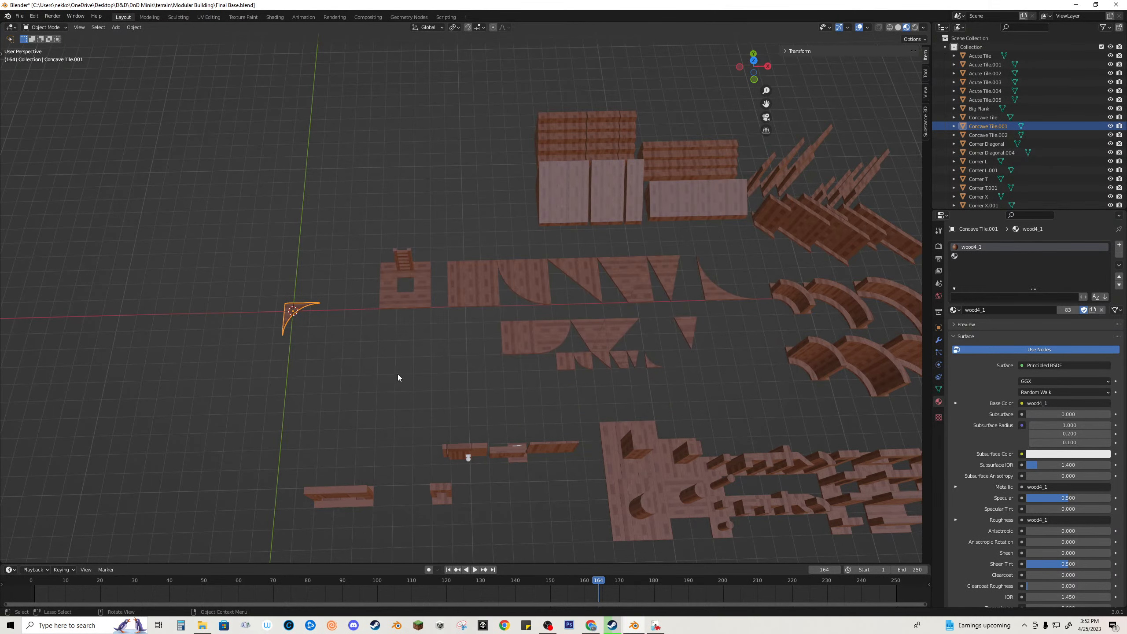
key(g)
click(690, 337)
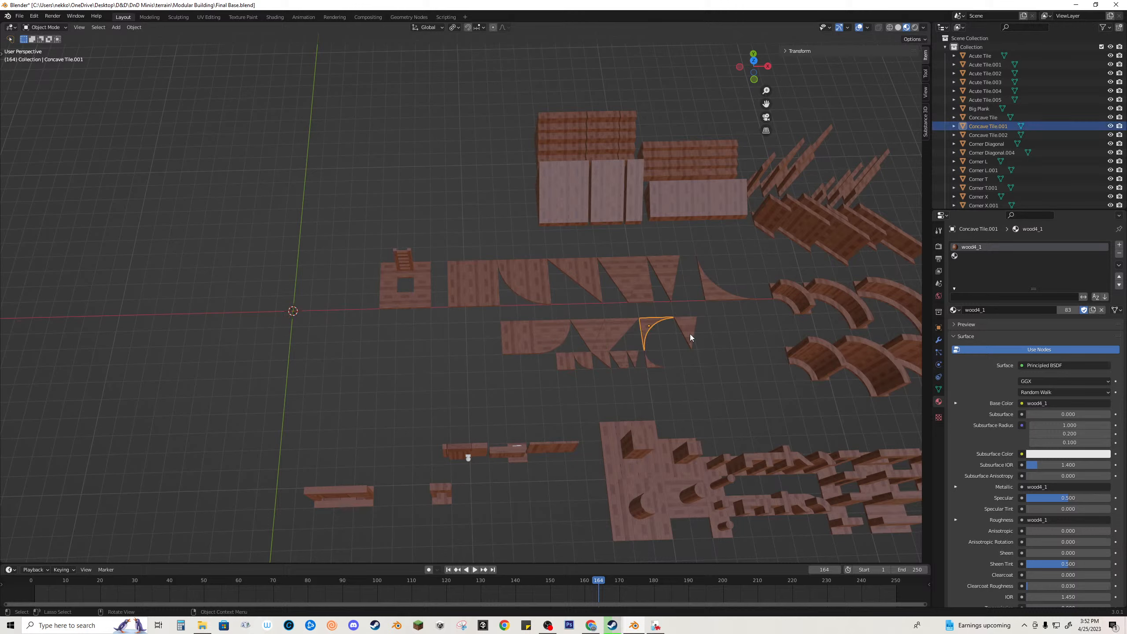
Step: Snap the medium acute tile to the 3D cursor at the world origin
click(690, 335)
key(shift+s)
click(708, 377)
Step: Export the acute tile as "medium acute tile.obj" and undo its move to the world origin
key(ctrl+shift+e)
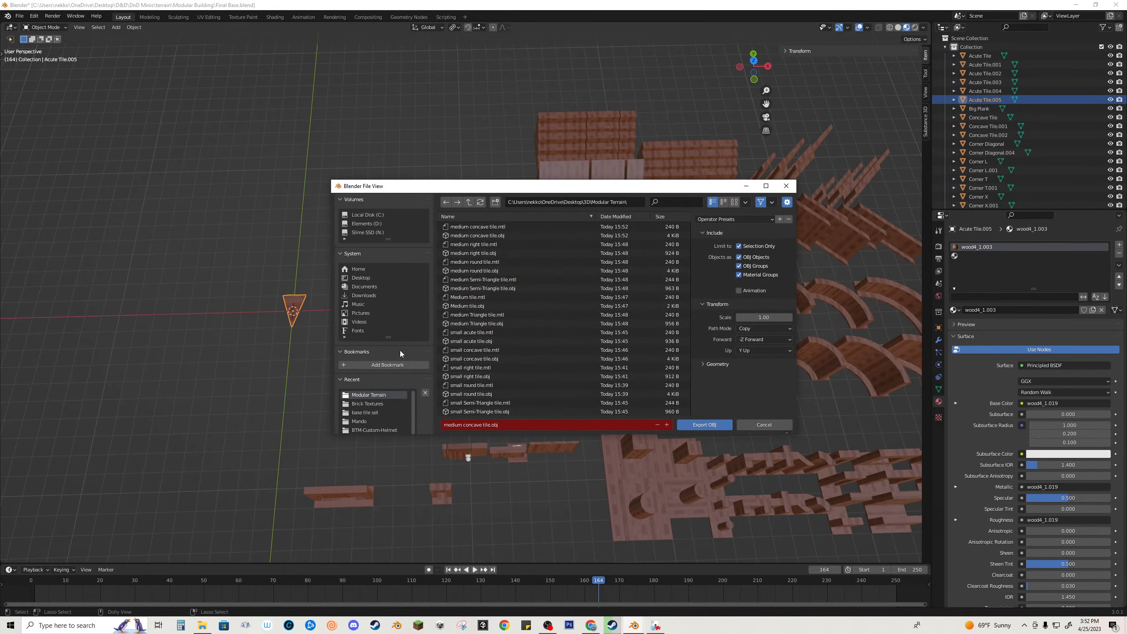
click(466, 425)
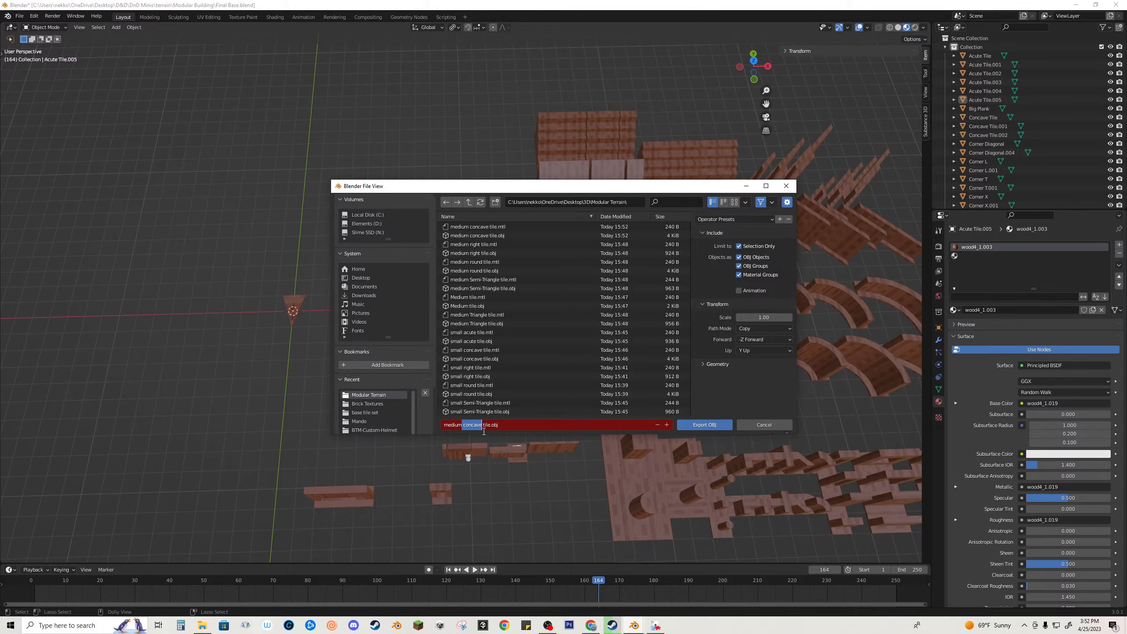
text(acute)
click(304, 300)
click(714, 425)
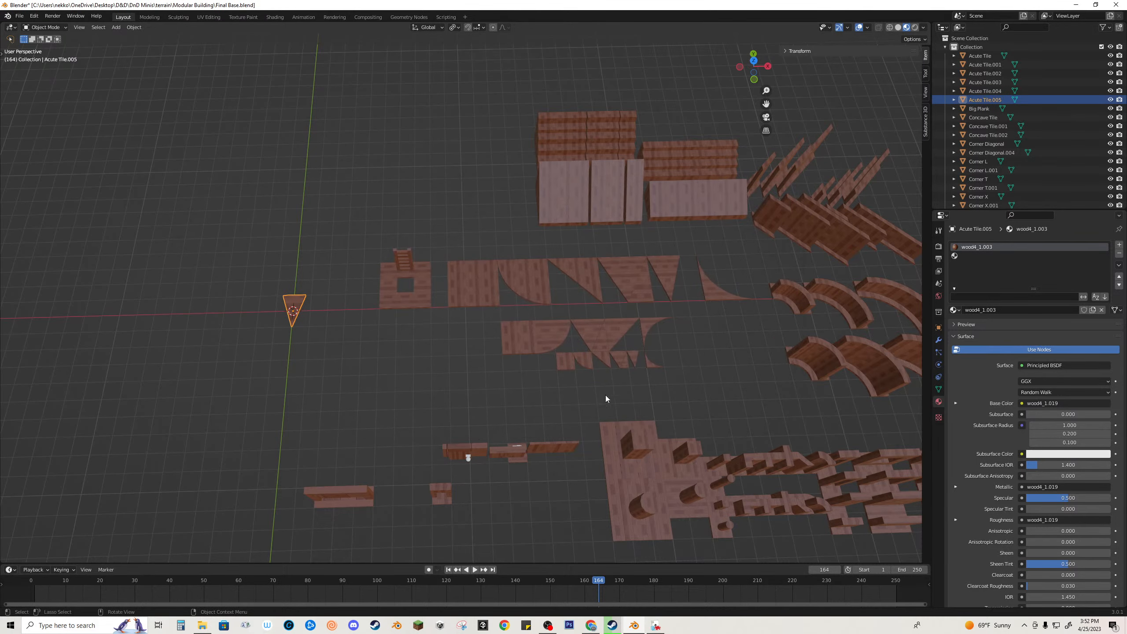
key(ctrl+z)
click(424, 381)
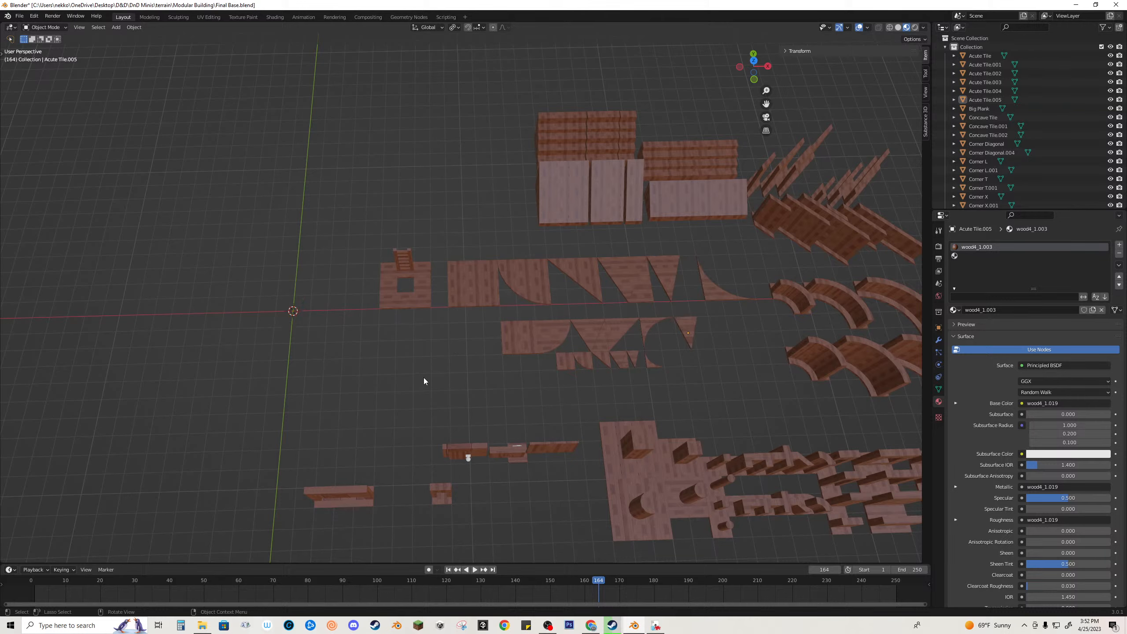
Step: Duplicate the small square tile and move the copy 2 m along Y
shift+middle_drag(587, 380, 461, 382)
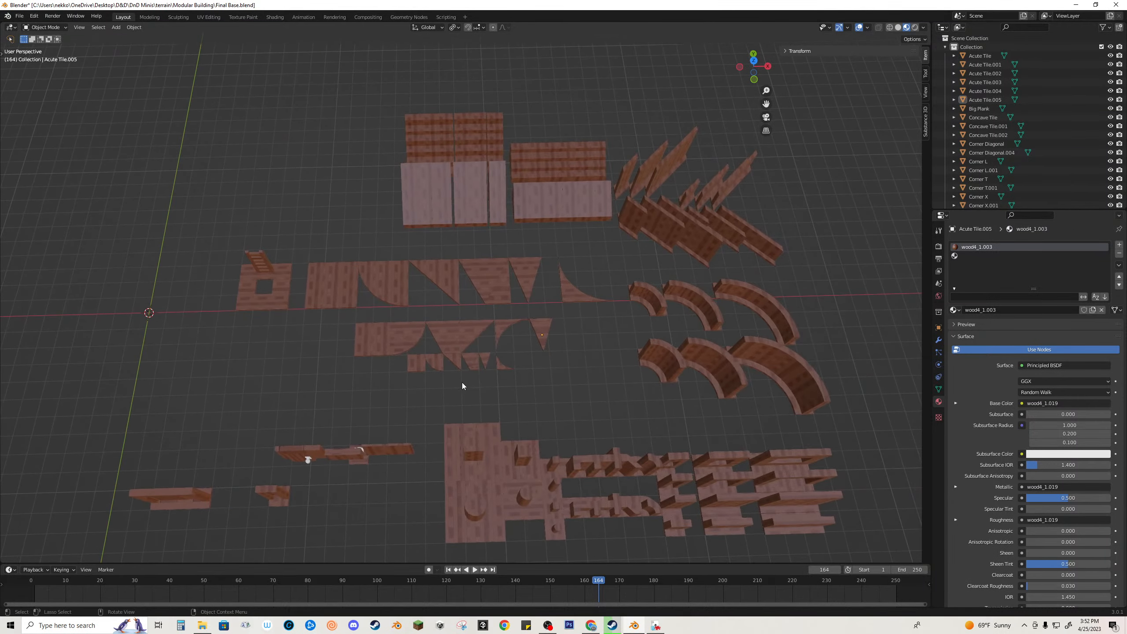
scroll(563, 362, up, 5)
click(563, 362)
shift+middle_drag(625, 405, 547, 375)
click(592, 324)
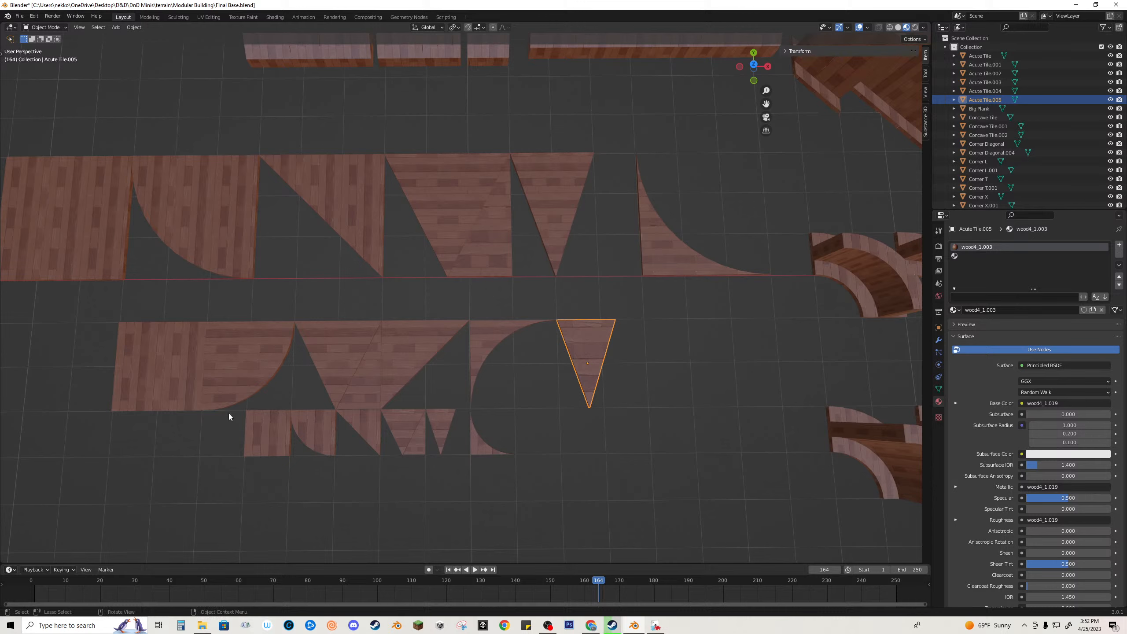
click(243, 425)
key(ctrl+c)
key(ctrl+v)
key(g)
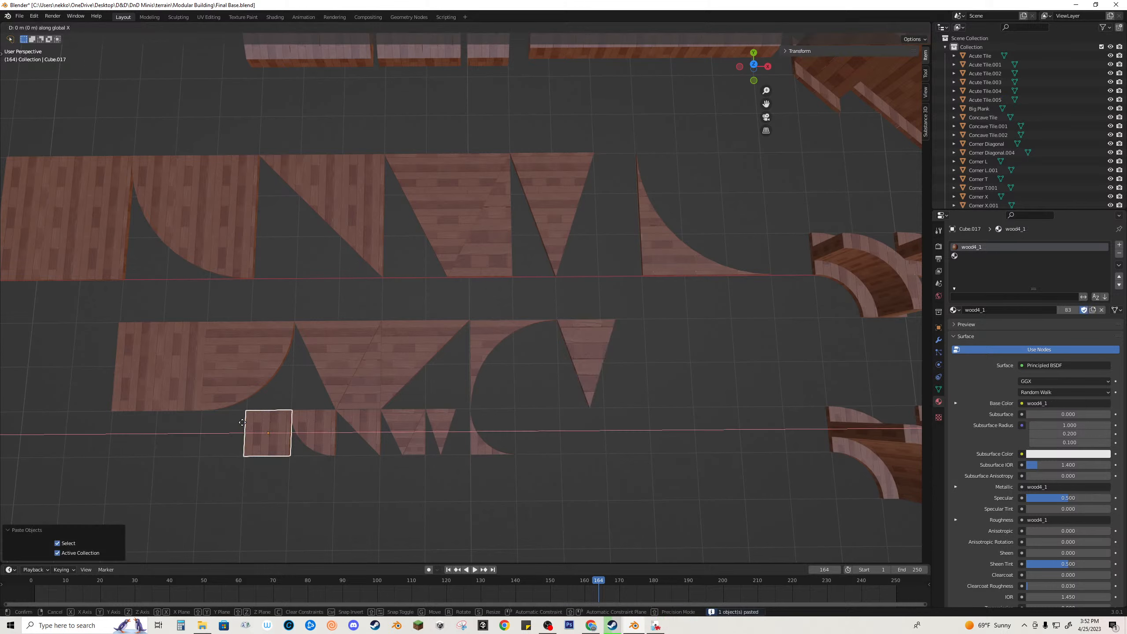
key(y)
click(262, 338)
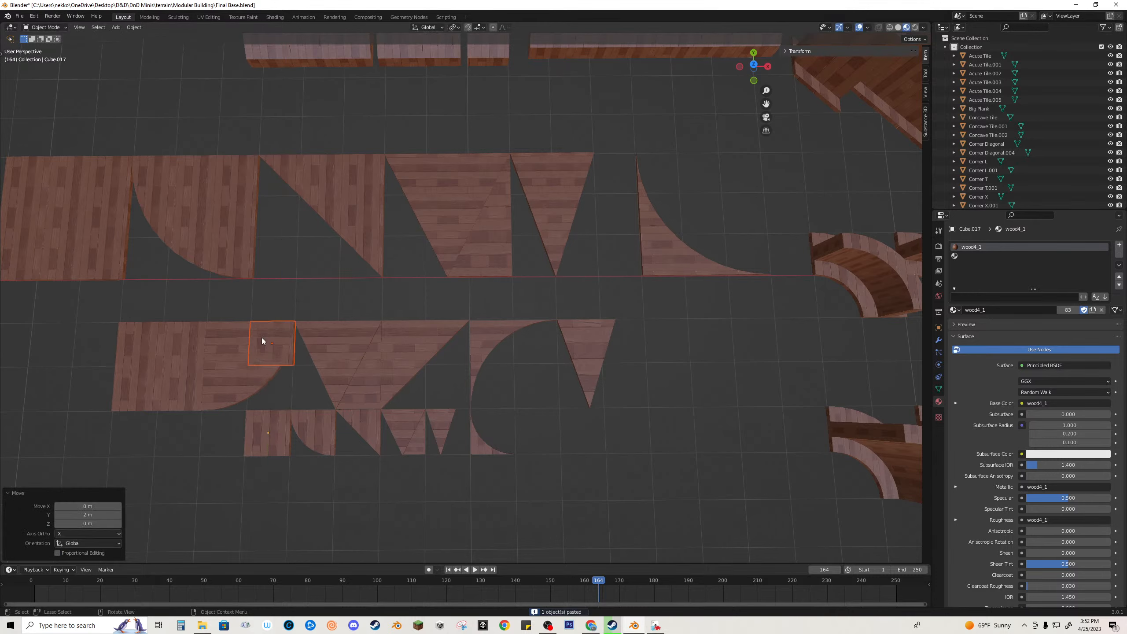
Step: Move the copied square 7 m along X onto the medium acute tile's upper-left corner and snap the 3D cursor to it
key(g)
key(x)
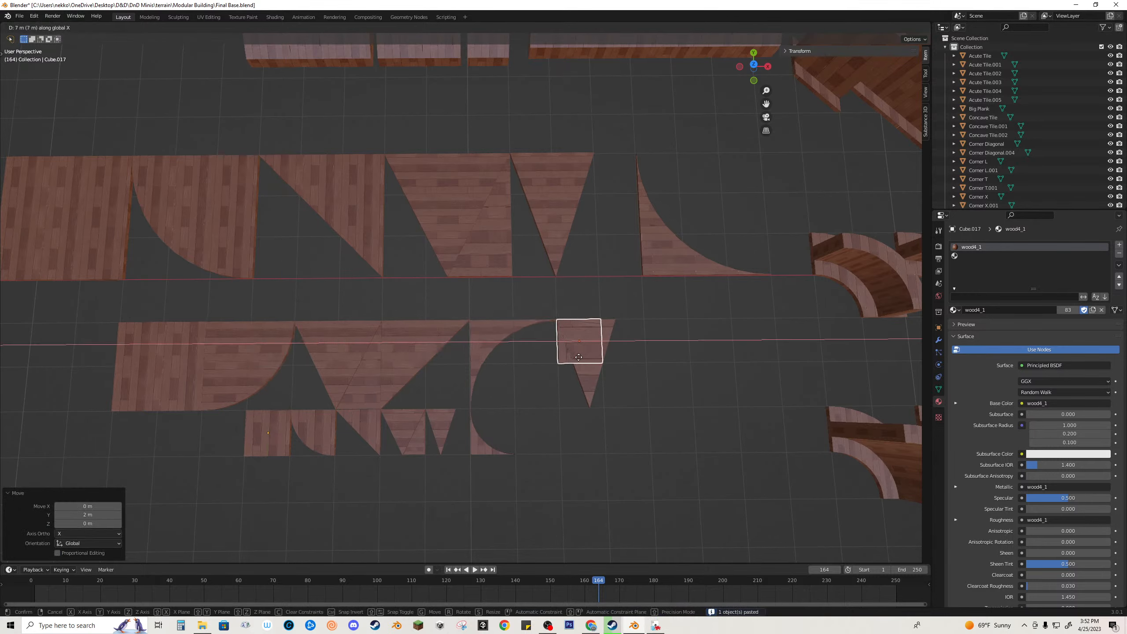
click(581, 358)
key(shift+s)
click(577, 373)
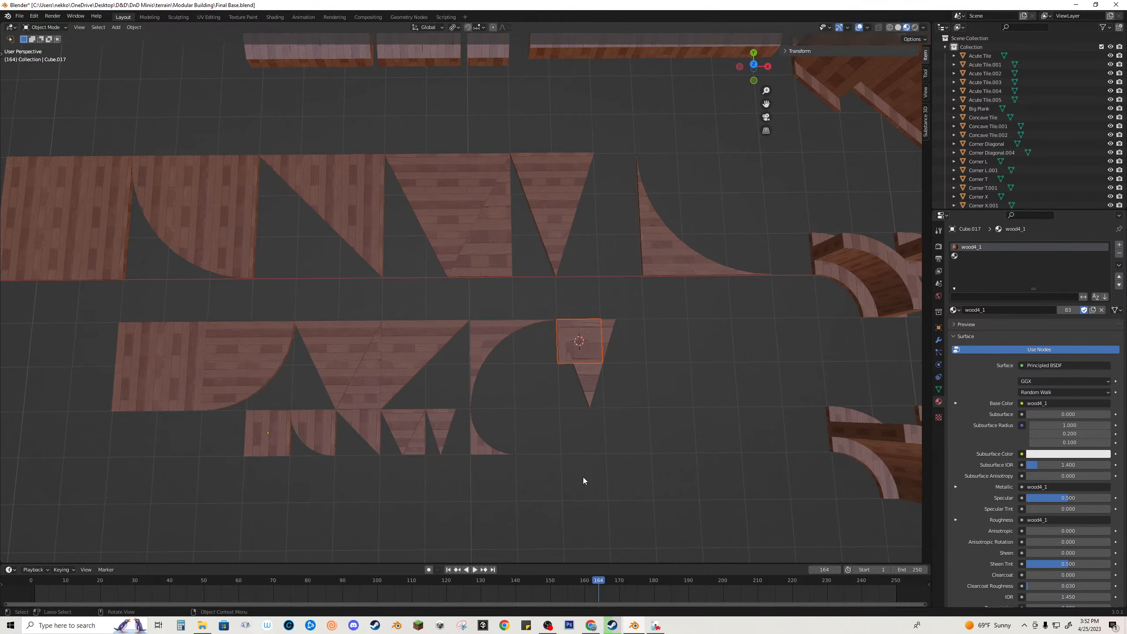
Step: Set the medium acute tile's origin to the 3D cursor
click(590, 392)
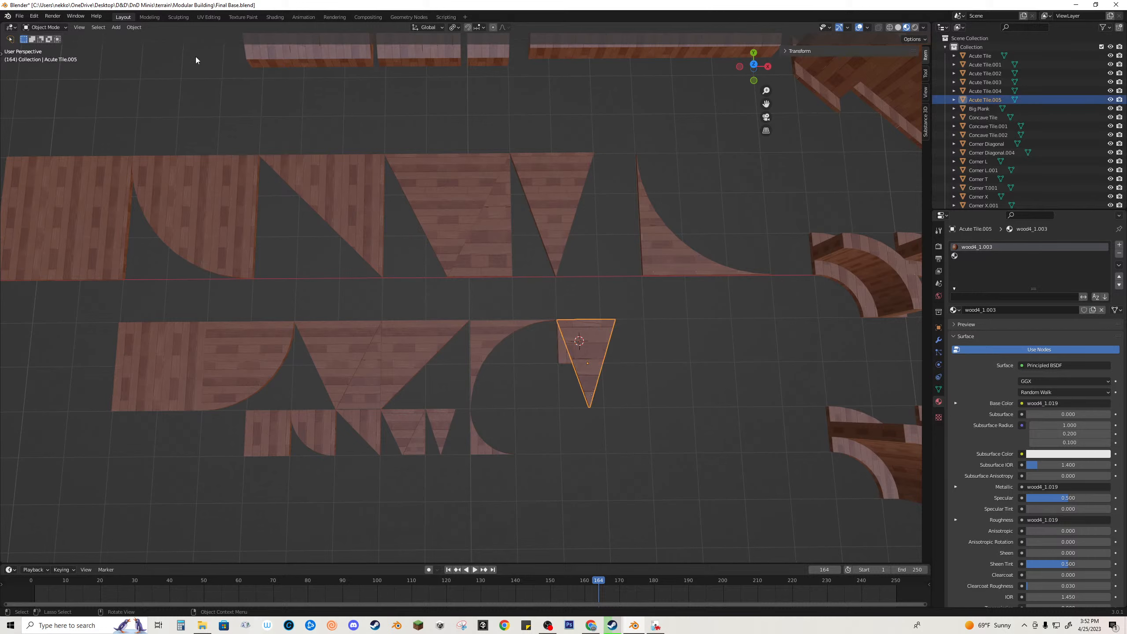
click(134, 27)
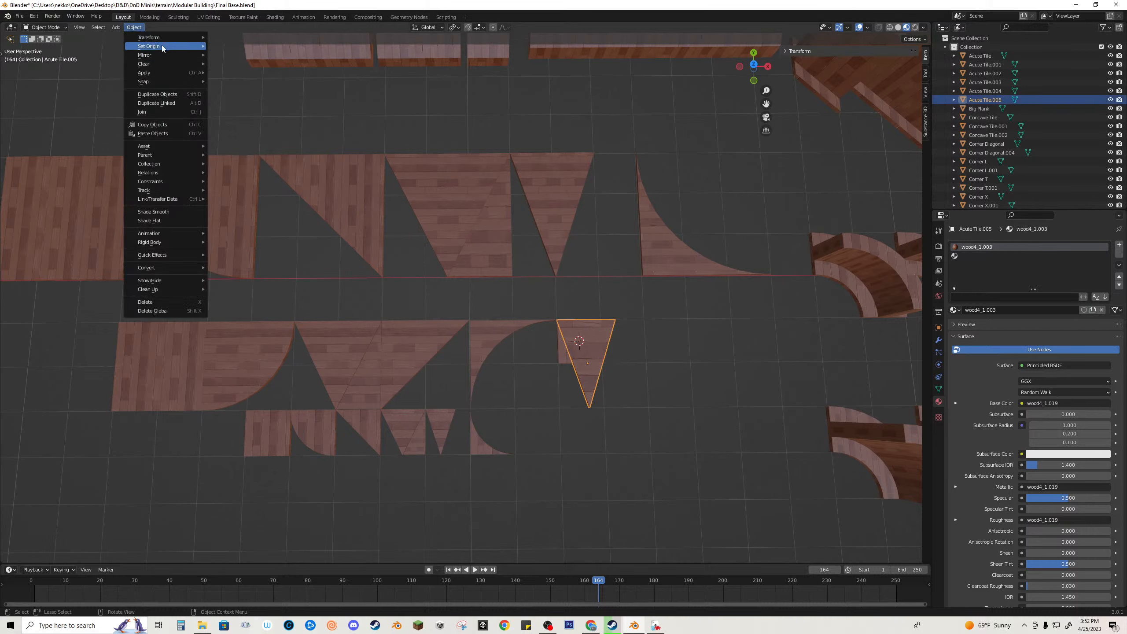
mouse_move(186, 46)
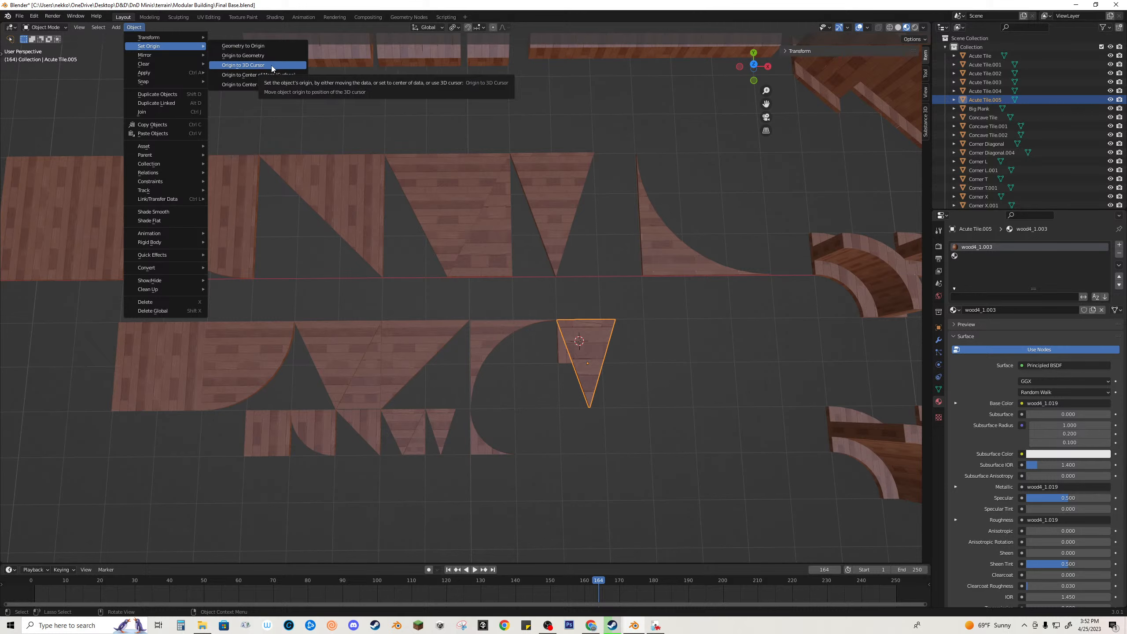
click(271, 66)
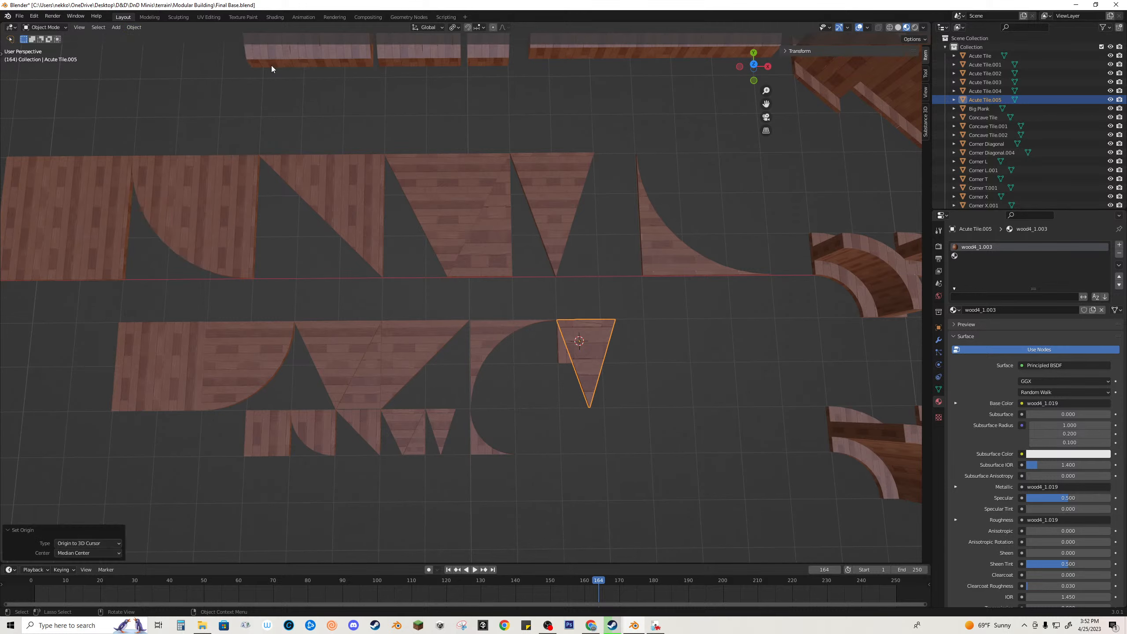
Step: Delete the helper square on top of the medium acute tile and reselect the acute tile
click(561, 349)
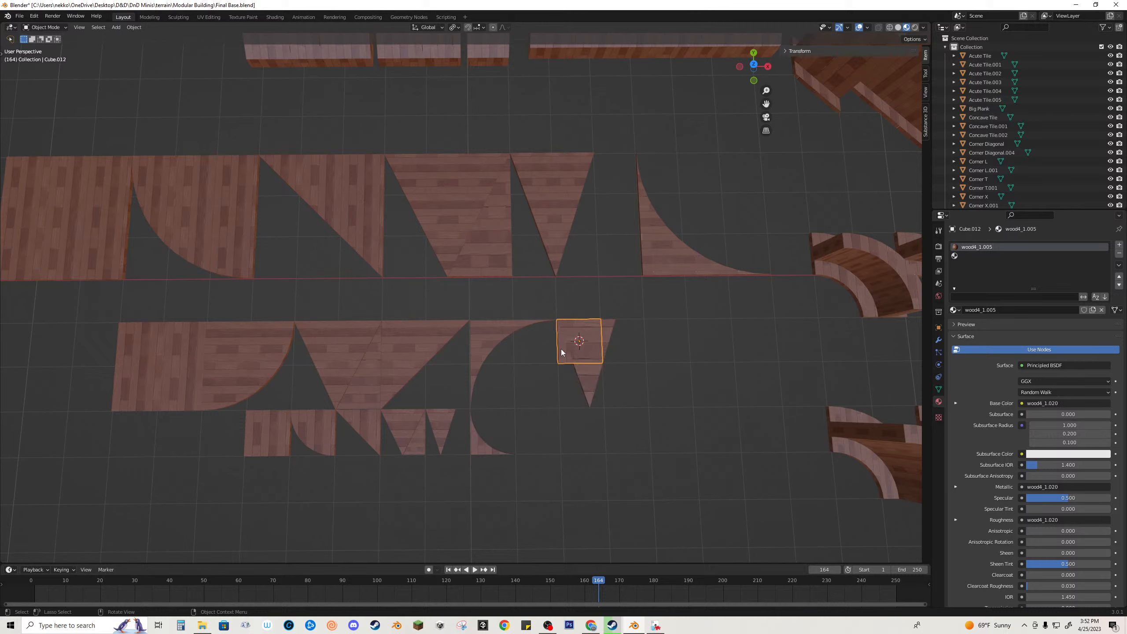
key(Delete)
click(587, 348)
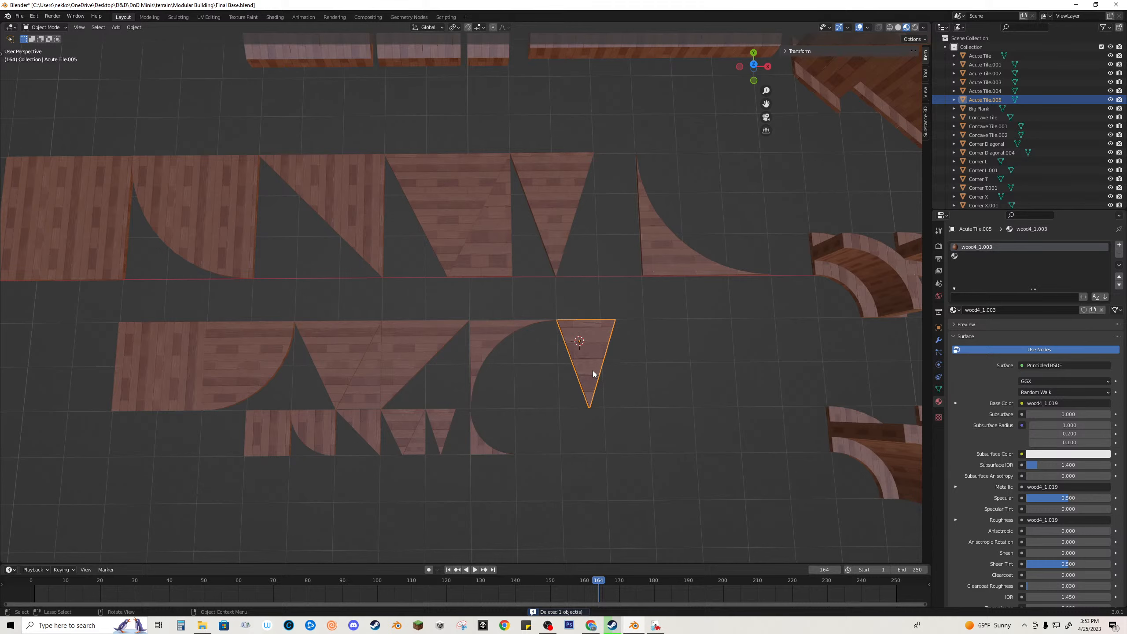
scroll(593, 370, down, 8)
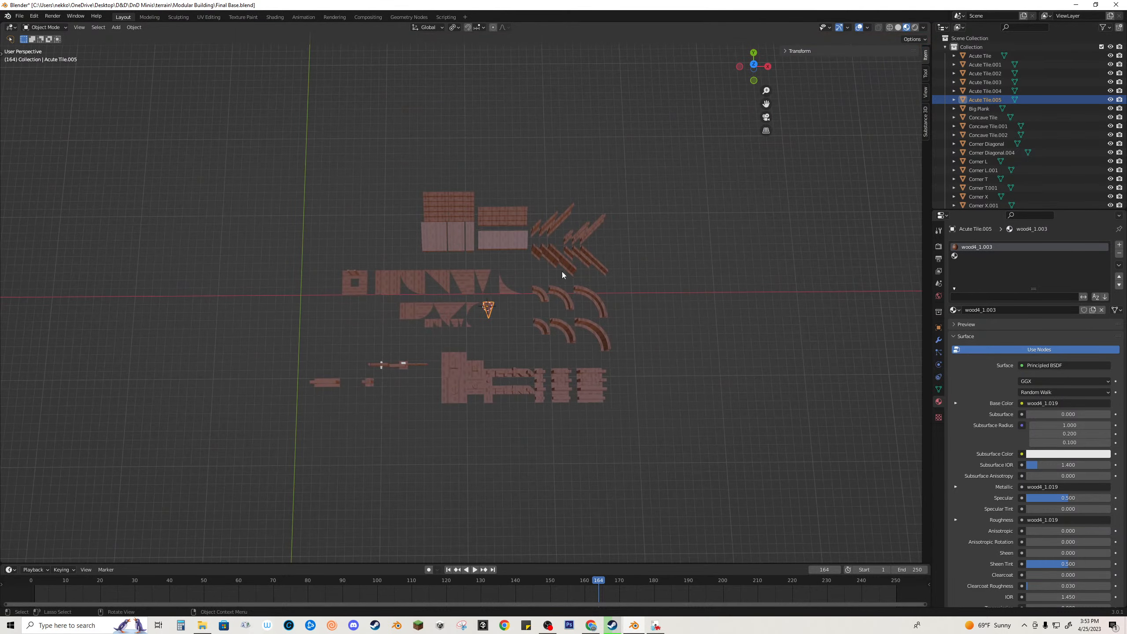
Step: Undo the last changes and snap the 3D cursor to the world origin
click(532, 318)
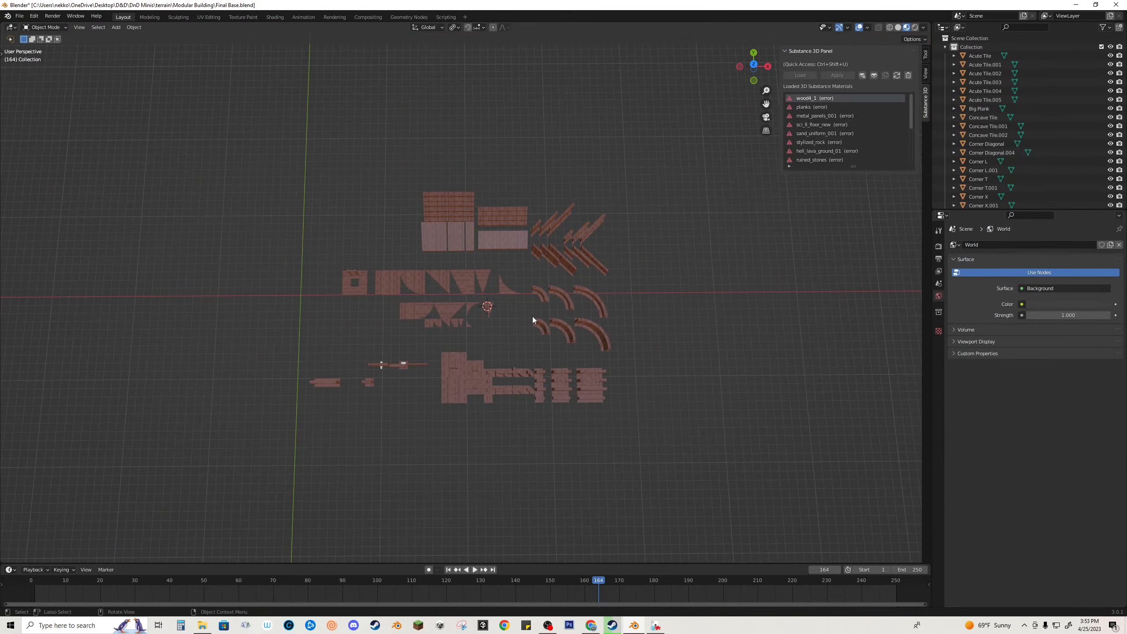
key(ctrl+z)
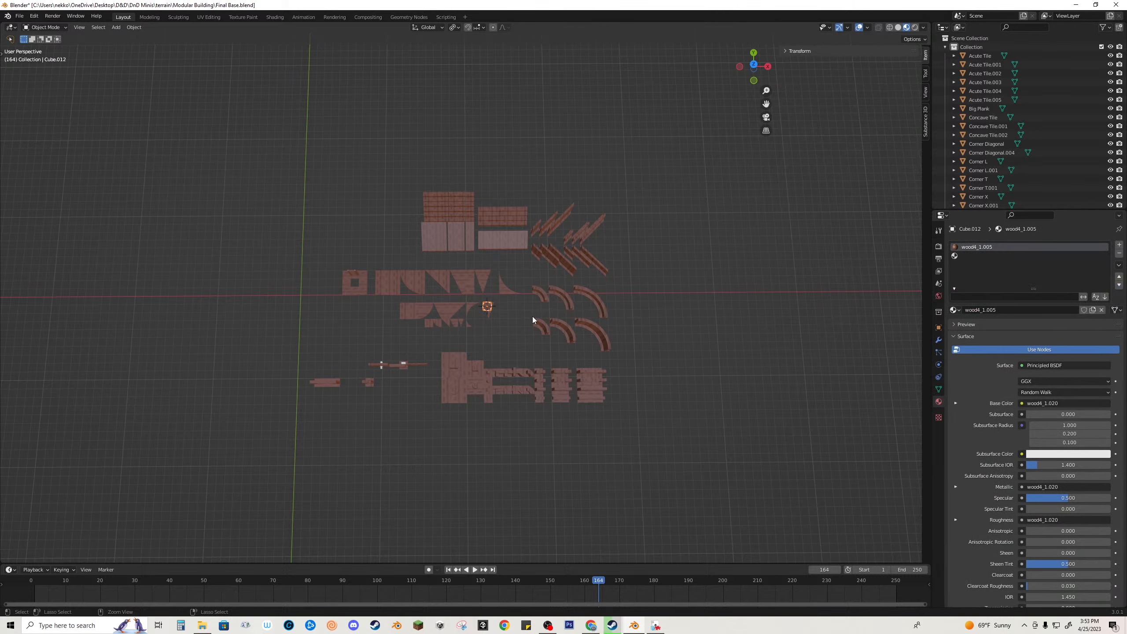
key(ctrl+z)
key(shift+s)
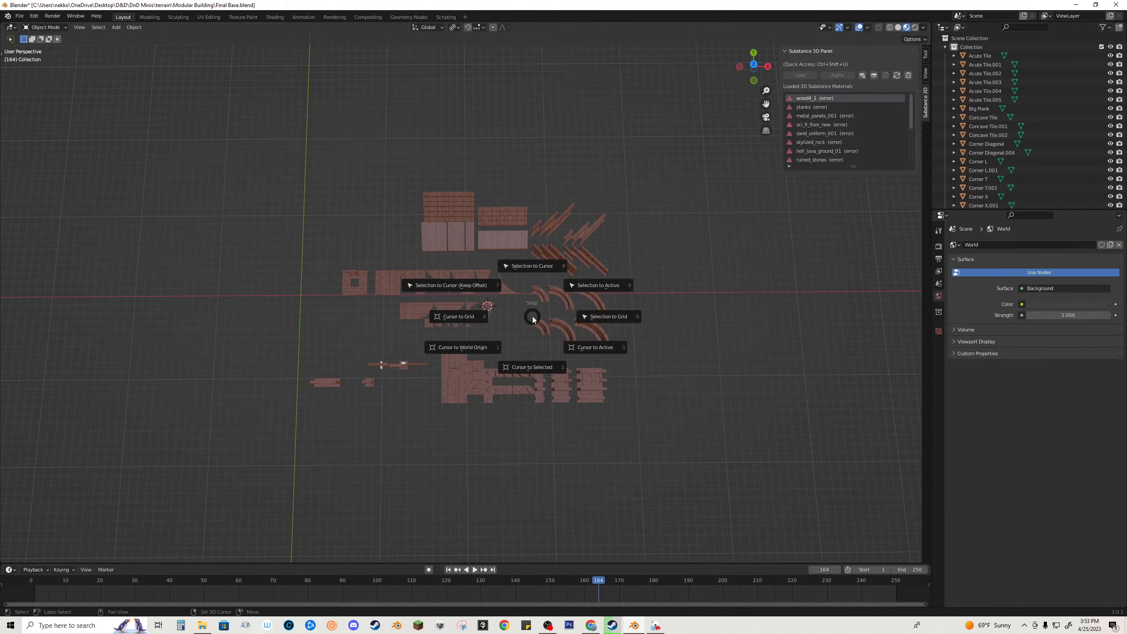
click(462, 349)
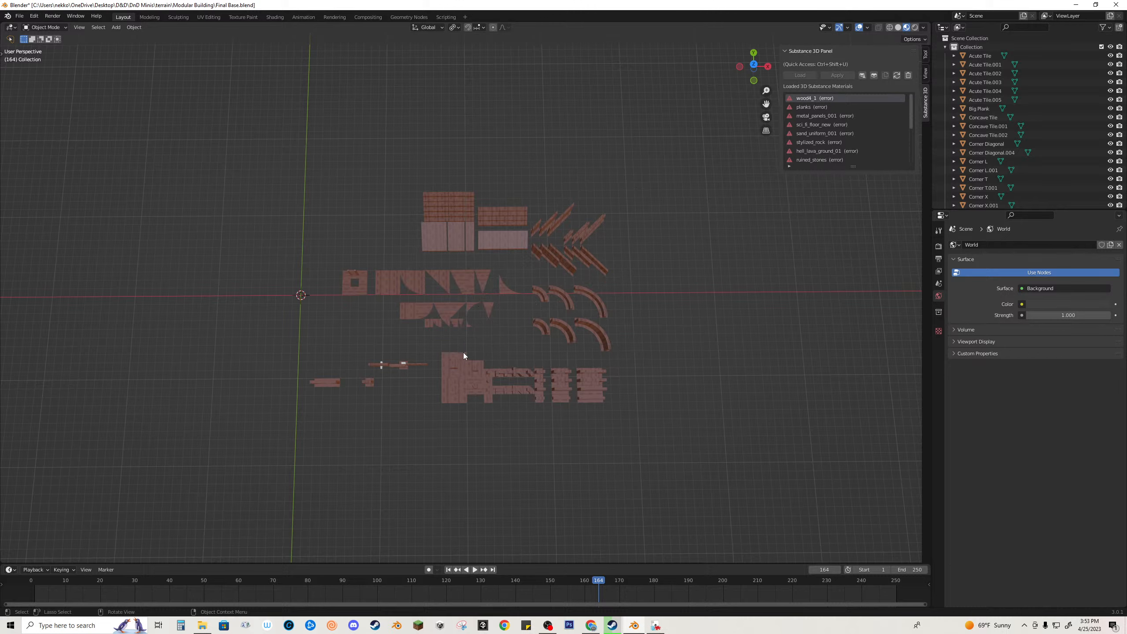
Step: Export the medium acute tile from the 3D cursor over medium acute tile.obj and return it to its row
click(488, 309)
key(shift+s)
click(501, 316)
key(ctrl+shift+e)
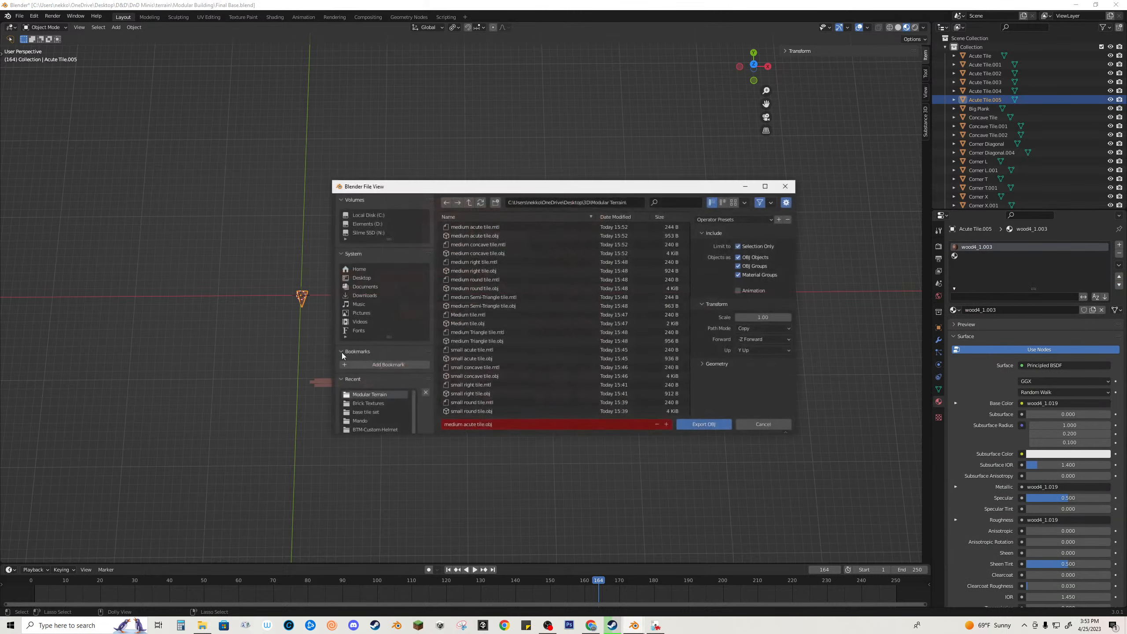
click(705, 425)
key(ctrl+z)
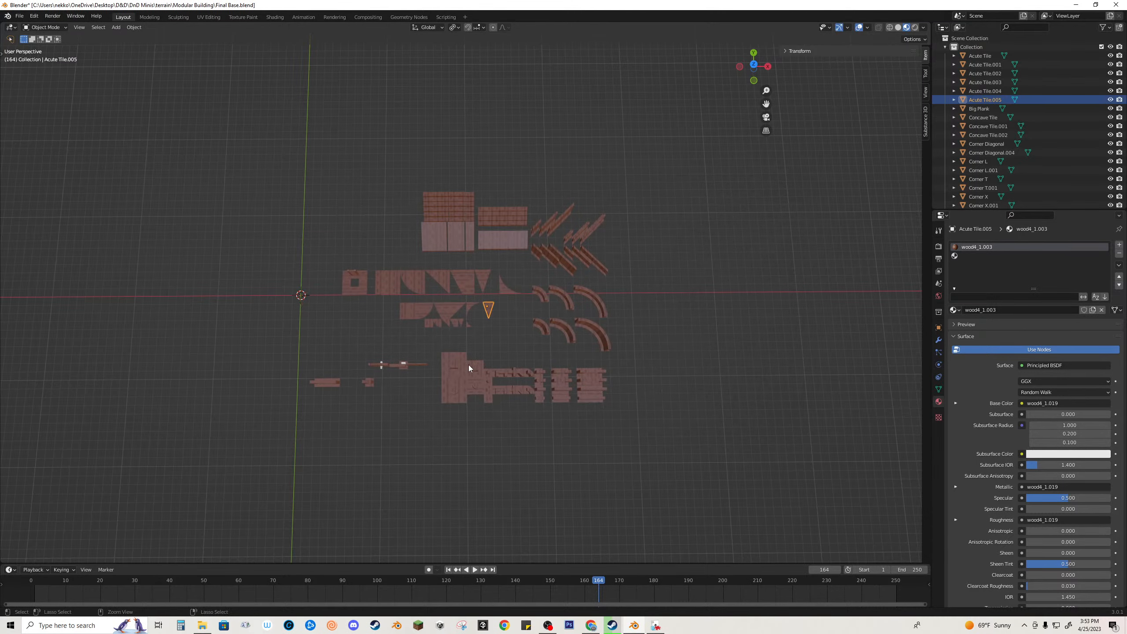
Step: Snap the large square floor tile beside the ladder piece to the 3D cursor at the world origin
scroll(466, 358, up, 3)
middle_drag(462, 353, 437, 333)
scroll(476, 328, up, 2)
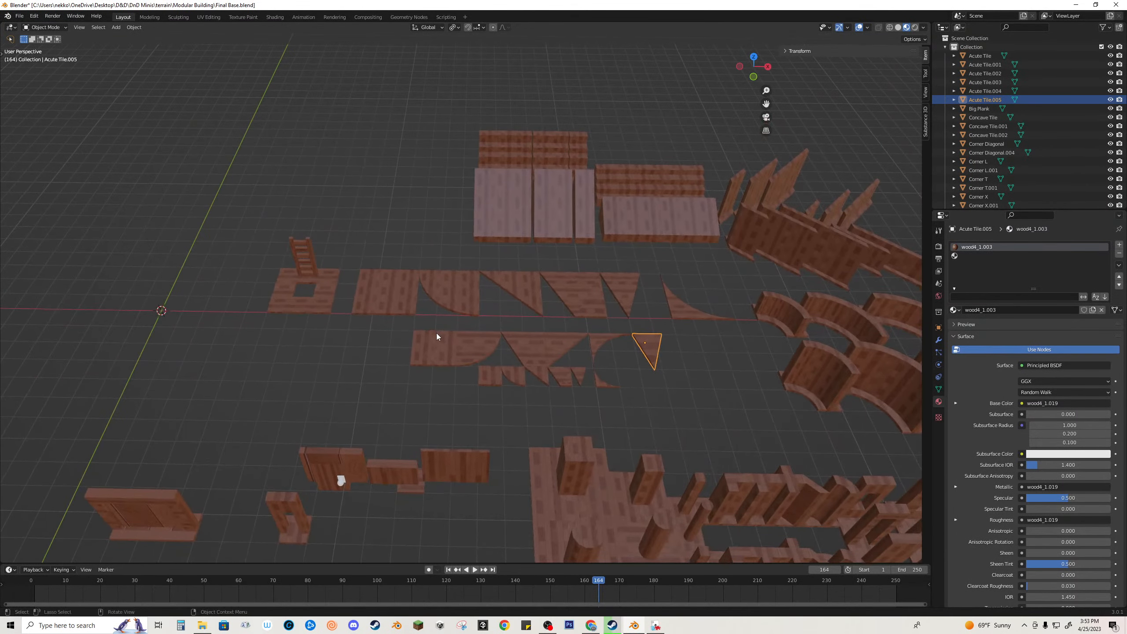
click(371, 287)
scroll(370, 370, up, 2)
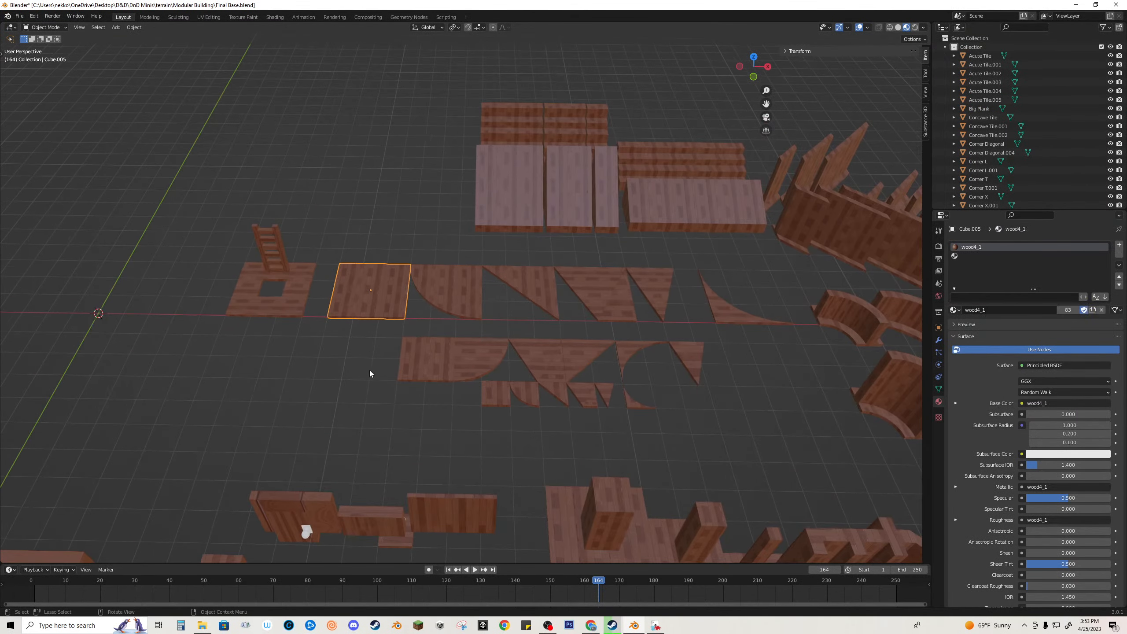
key(shift+s)
click(355, 317)
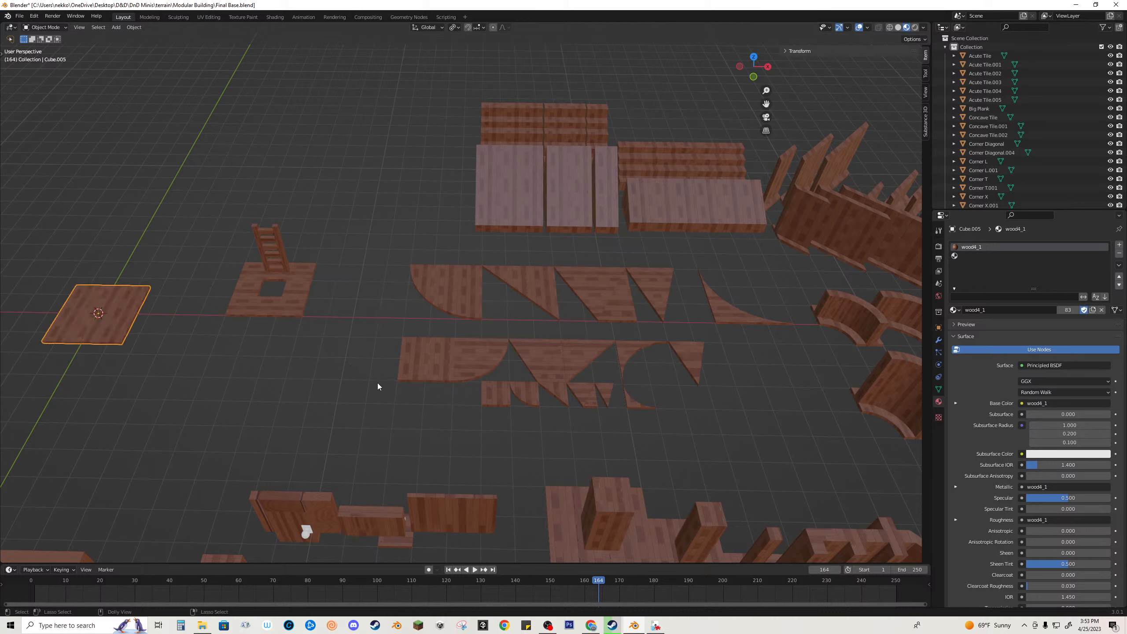
Step: Export the large square tile as large tile.obj in the Modular Terrain folder and undo its move to the origin
key(ctrl+shift+e)
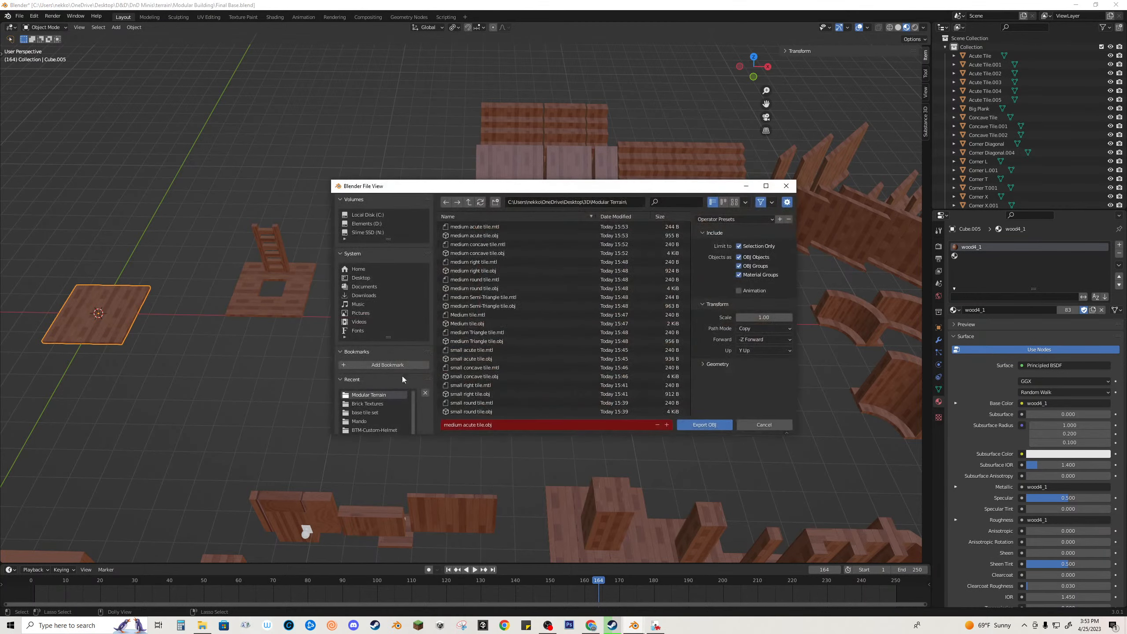
double_click(456, 426)
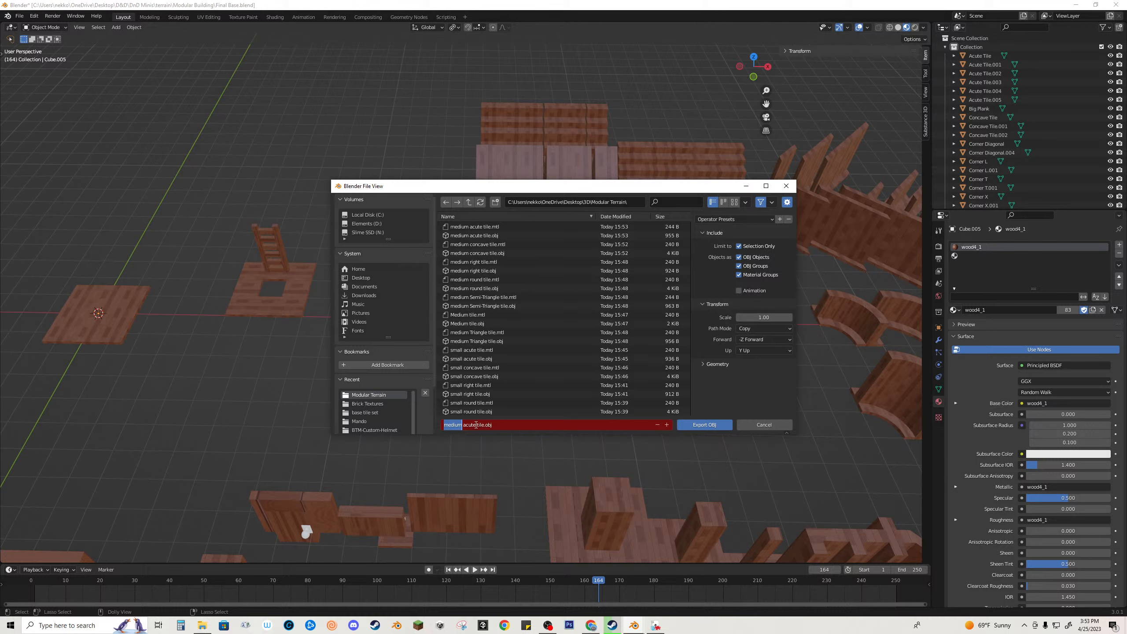
drag(476, 425, 391, 414)
text(large)
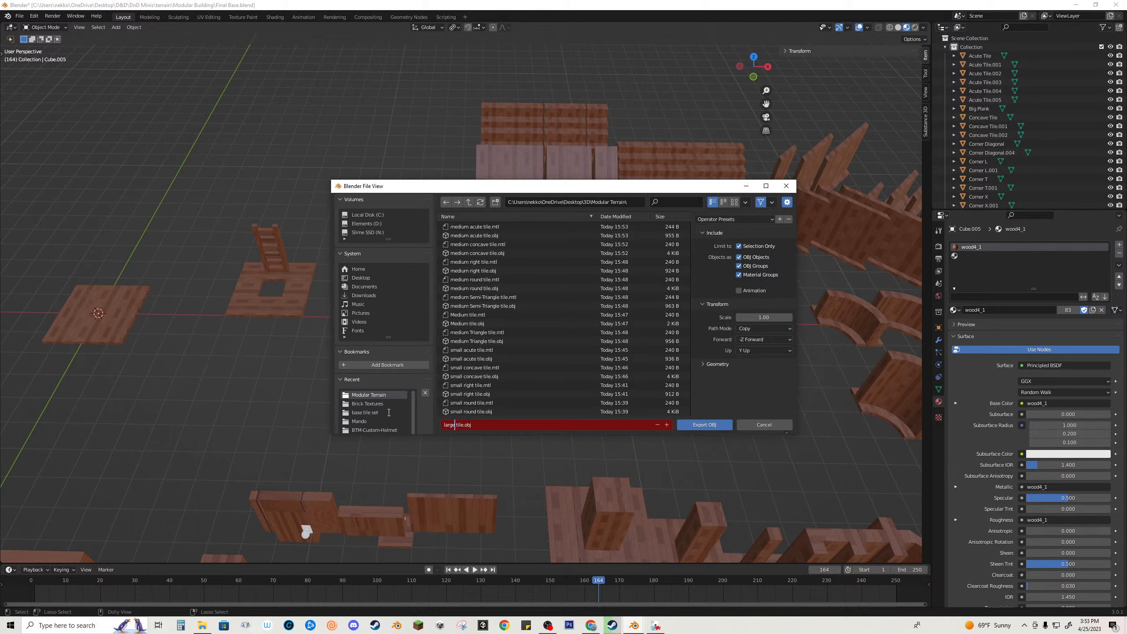
double_click(446, 427)
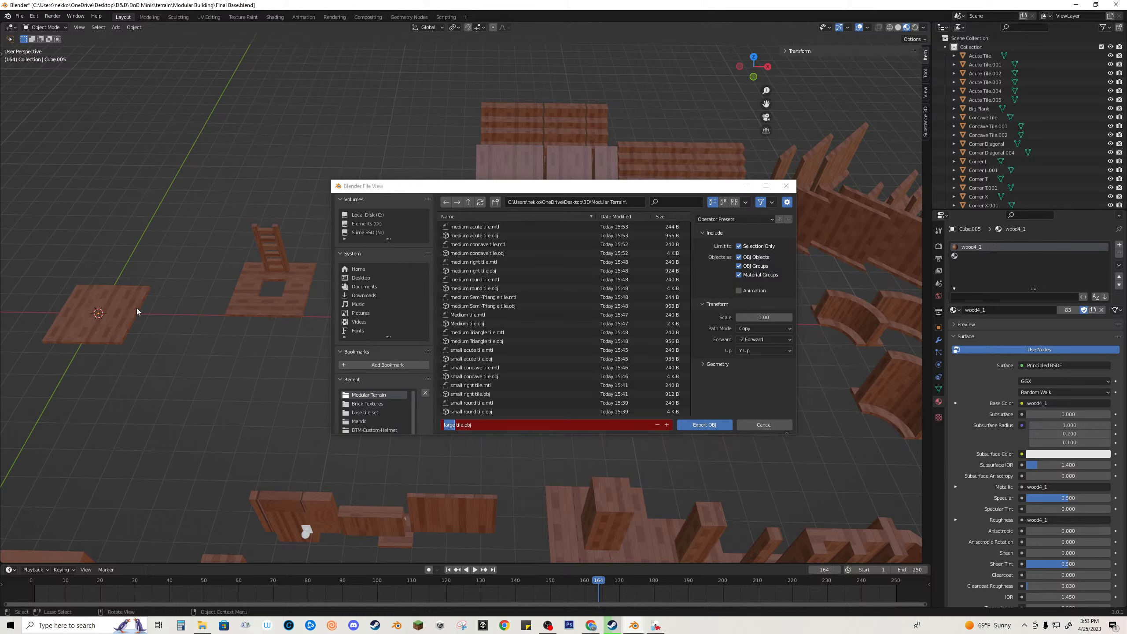
key(Return)
key(ctrl+z)
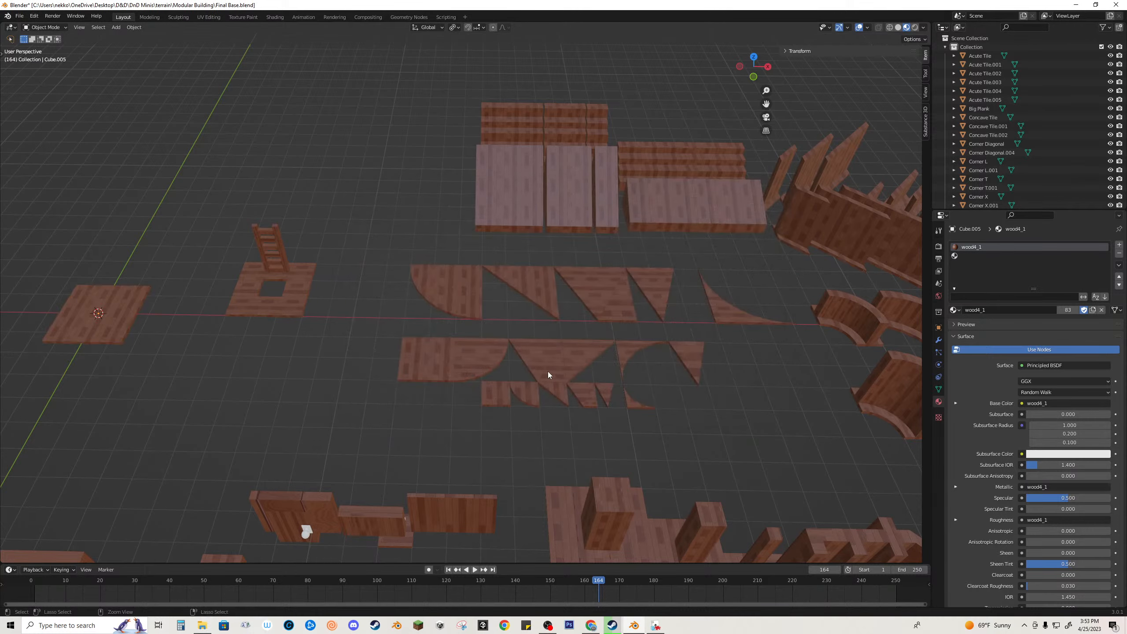
Step: Export the large rounded tile from the world origin as large round tile.obj and return it to its row
click(461, 316)
key(alt+g)
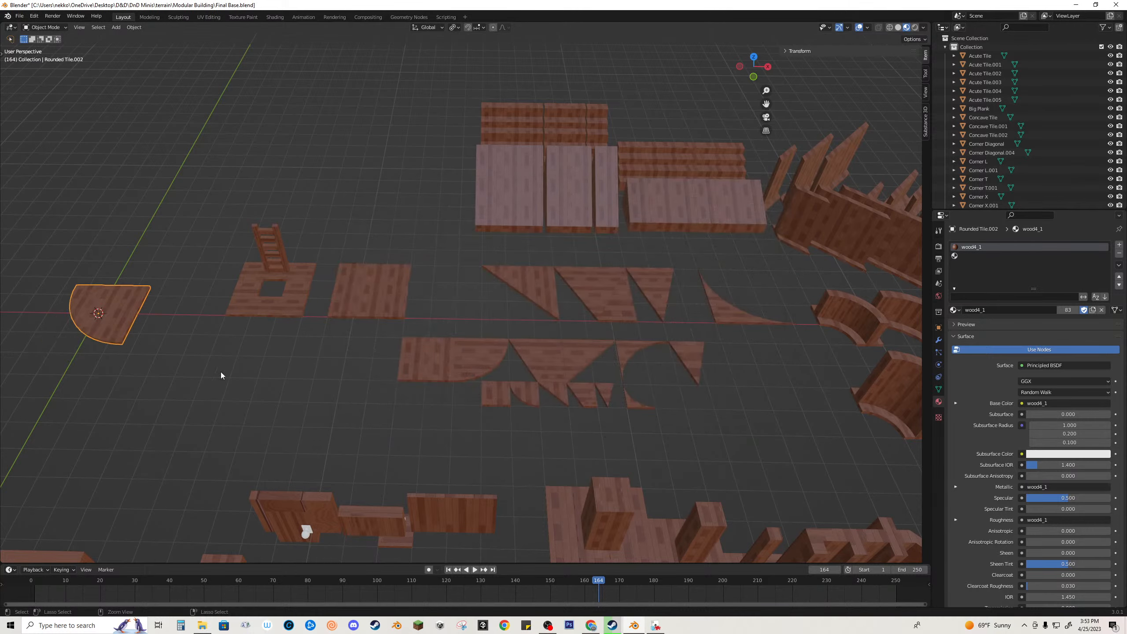
key(ctrl+shift+e)
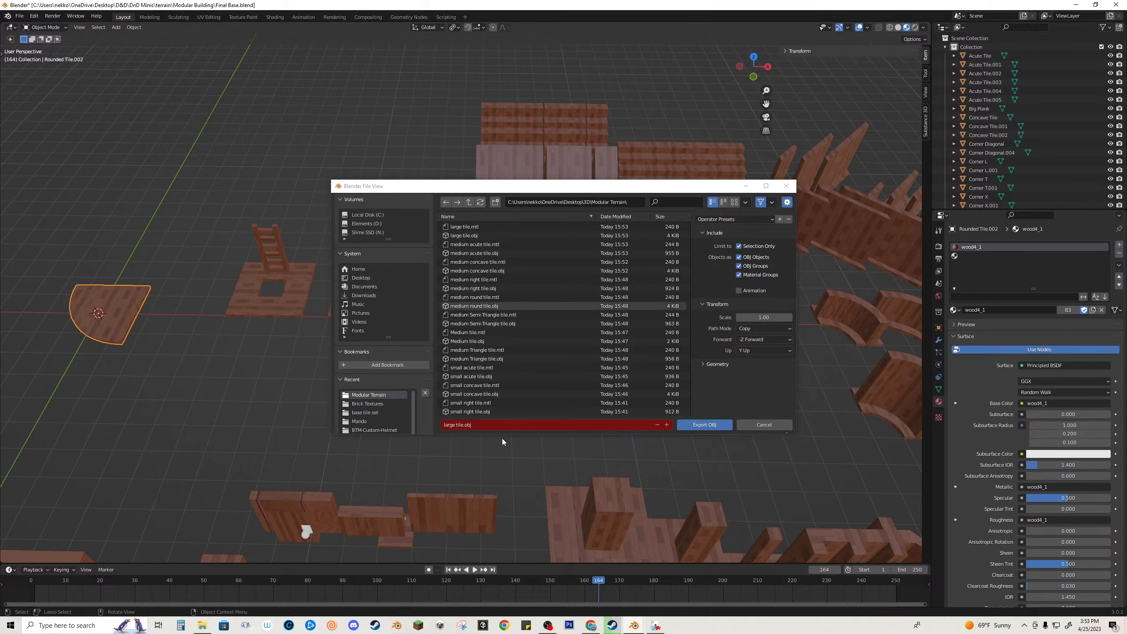
click(474, 306)
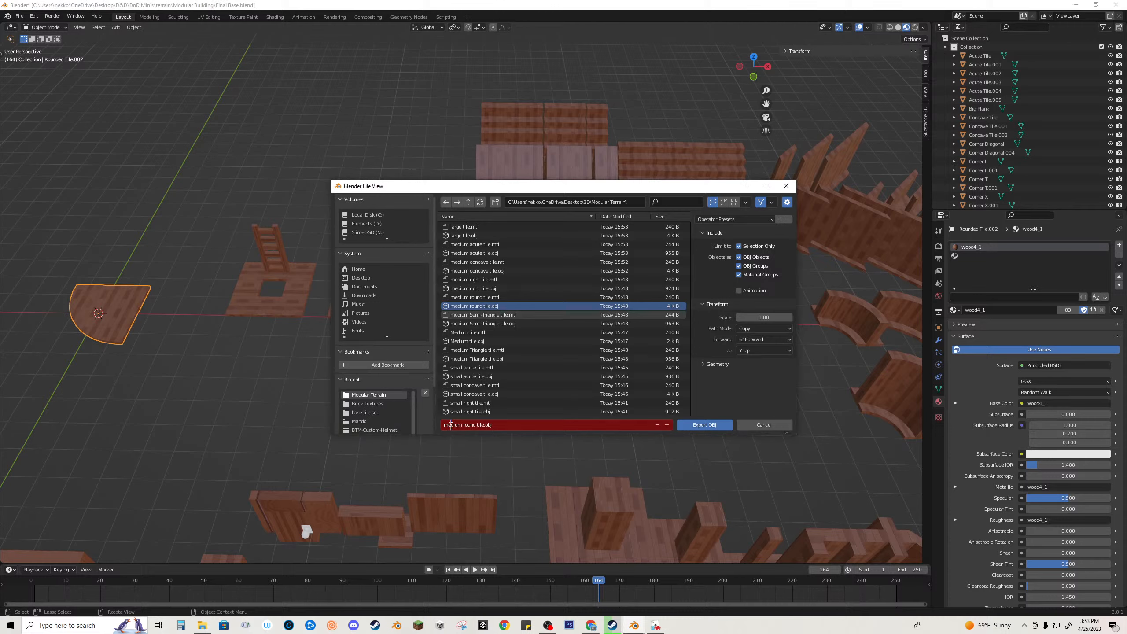
click(692, 425)
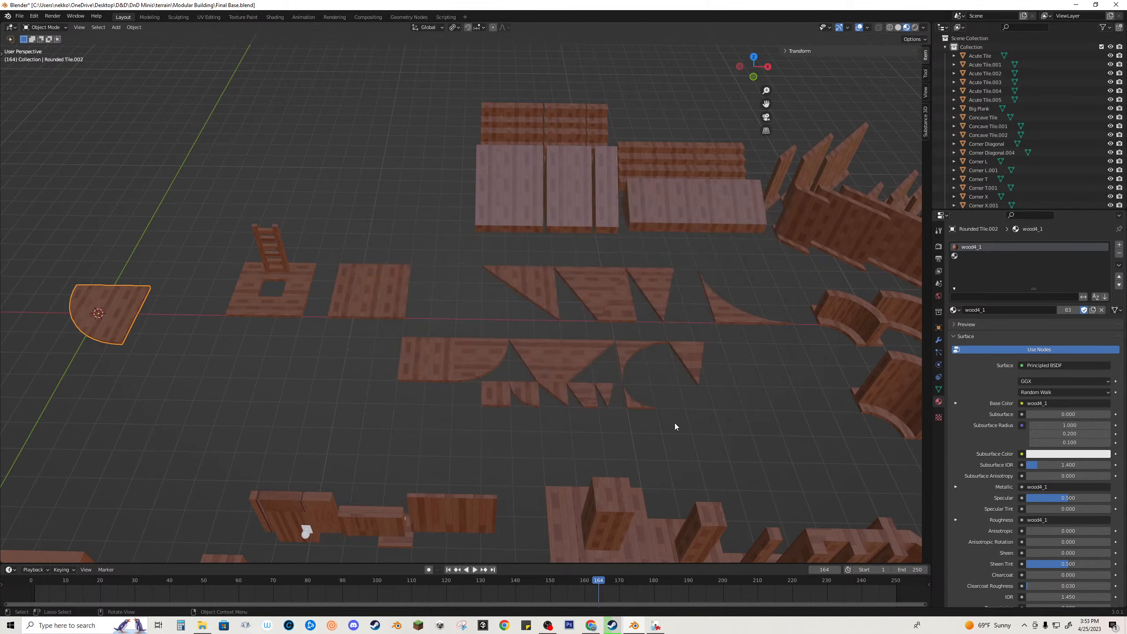
key(g)
click(436, 356)
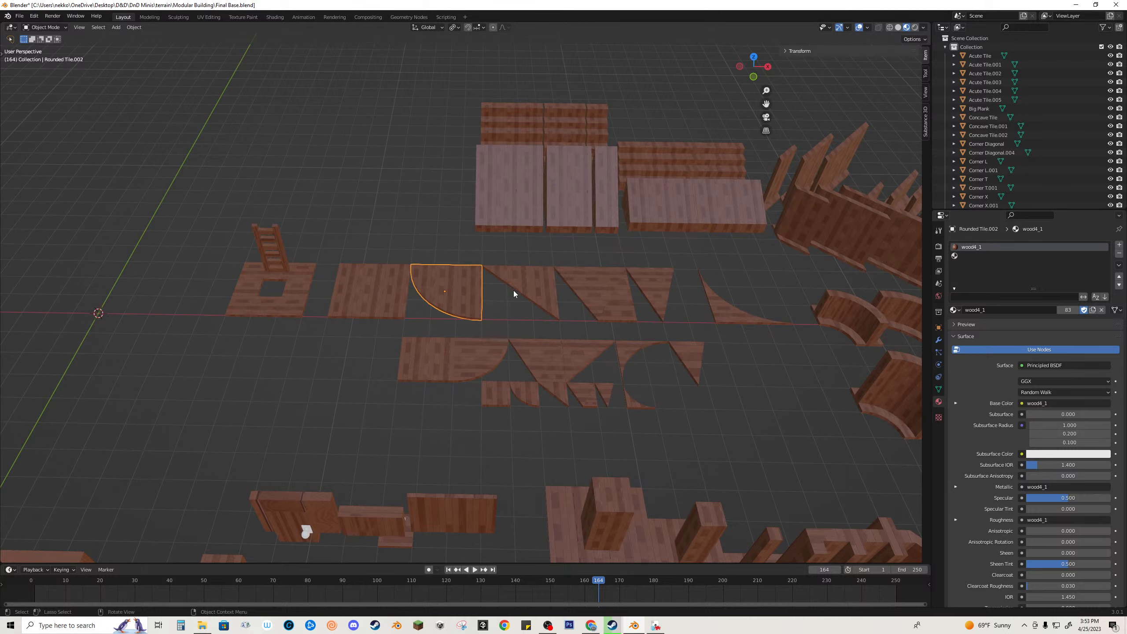
Step: Export the large right tile from the world origin as large right tile.obj and return it to its row
click(515, 295)
key(shift+s)
key(ctrl+e)
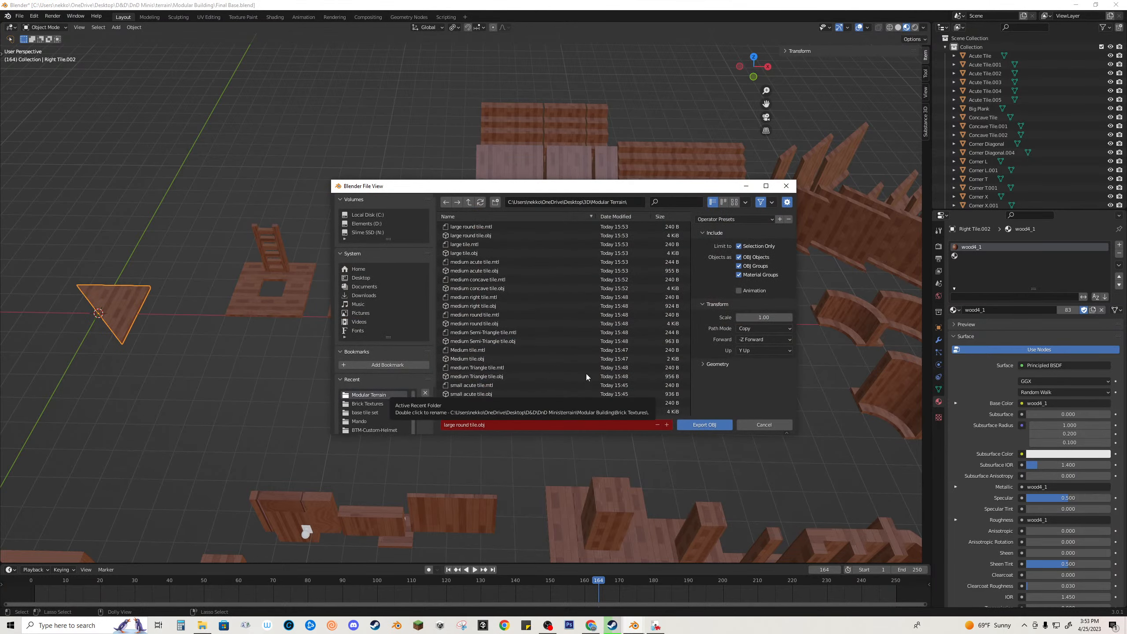
click(499, 425)
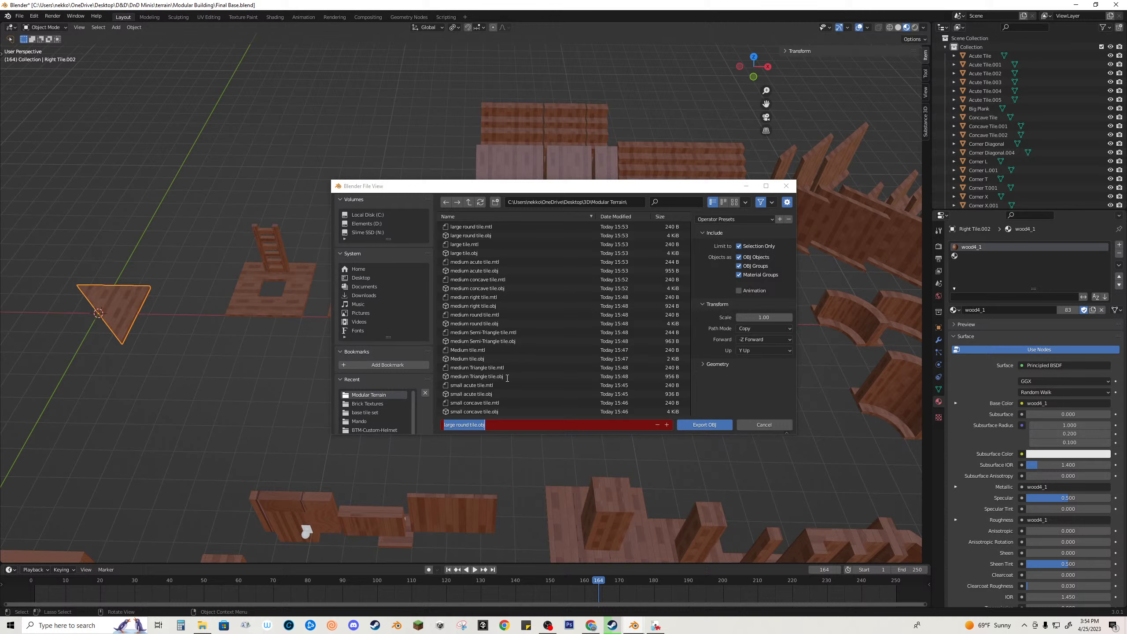
click(471, 425)
key(BackSpace)
key(BackSpace)
key(BackSpace)
key(BackSpace)
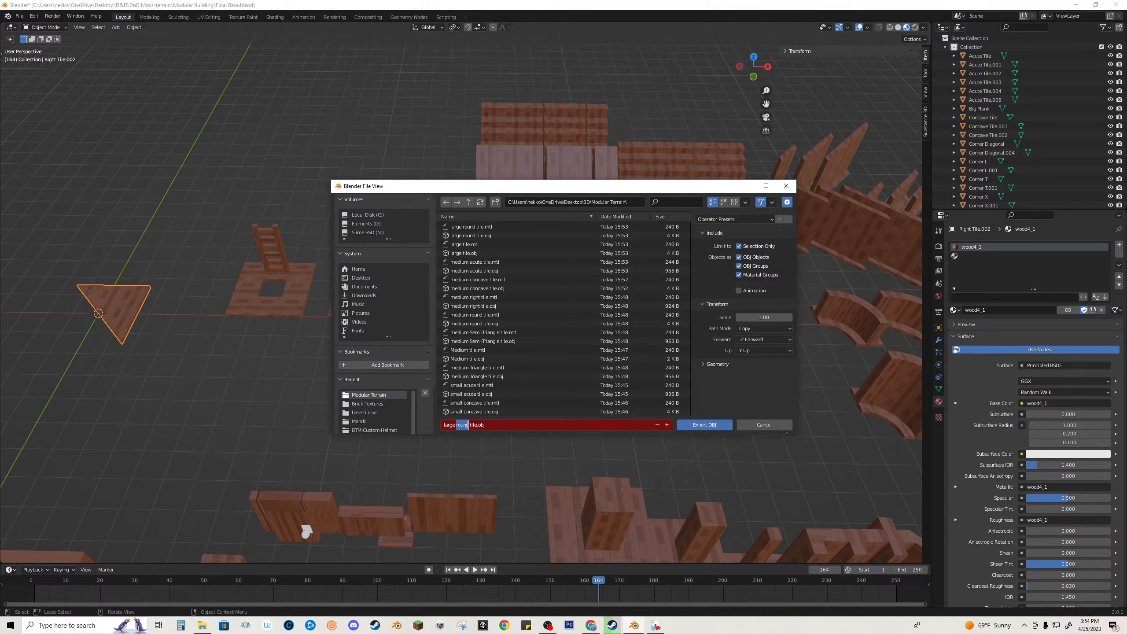
text(ight)
click(718, 425)
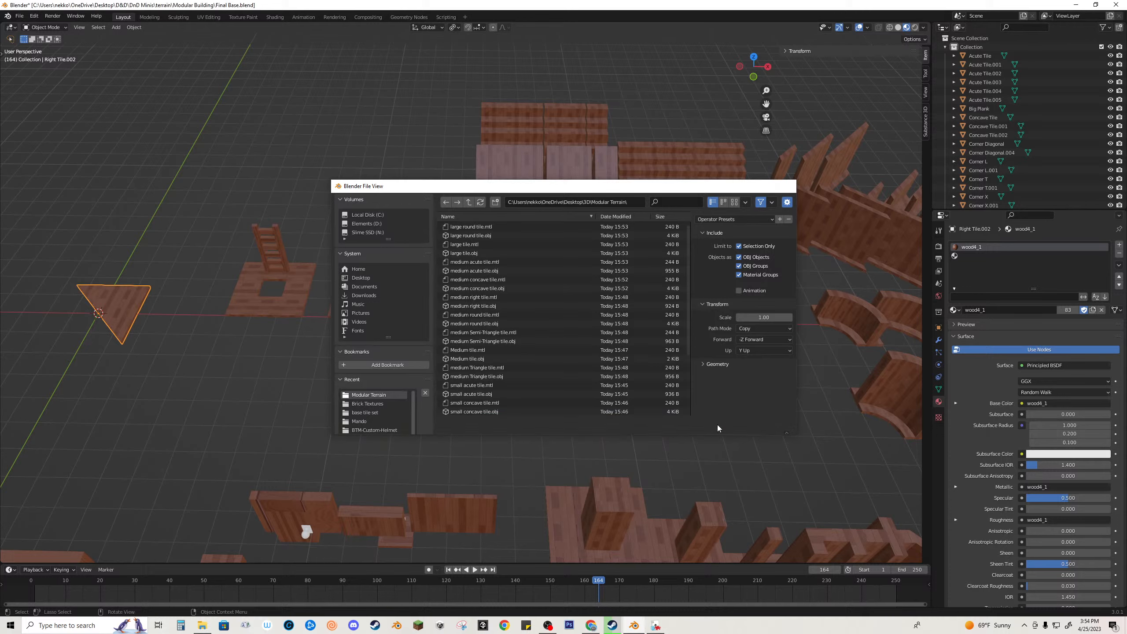
click(519, 302)
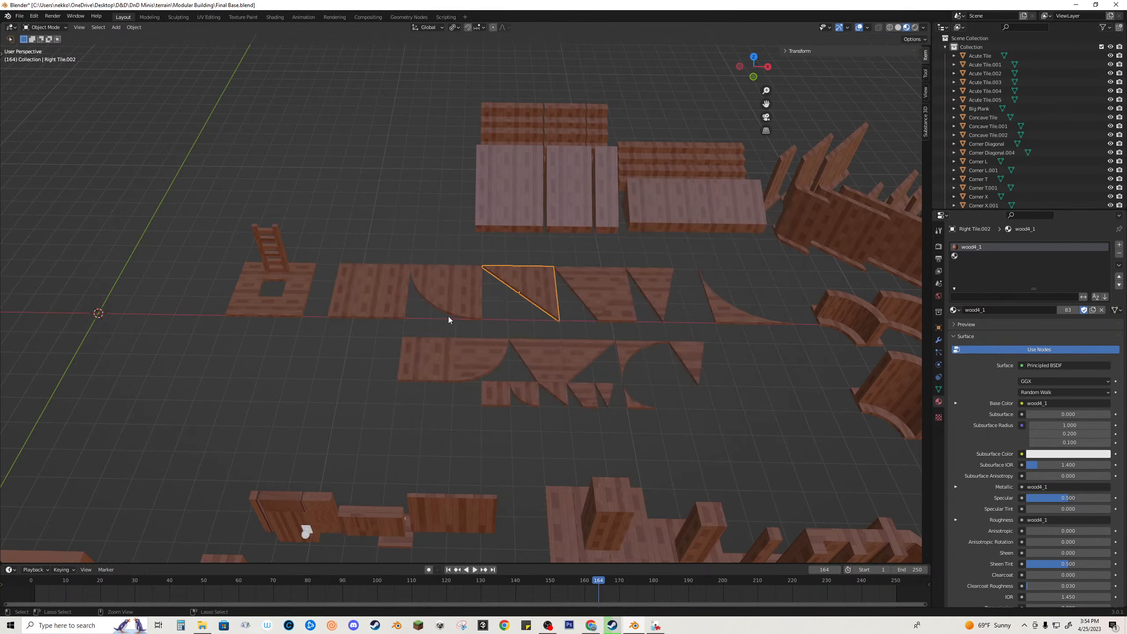
Step: Export the large triangle tile from the world origin as large triangle tile.obj and return it to its row
click(572, 285)
key(shift+s)
click(498, 343)
key(ctrl+shift+e)
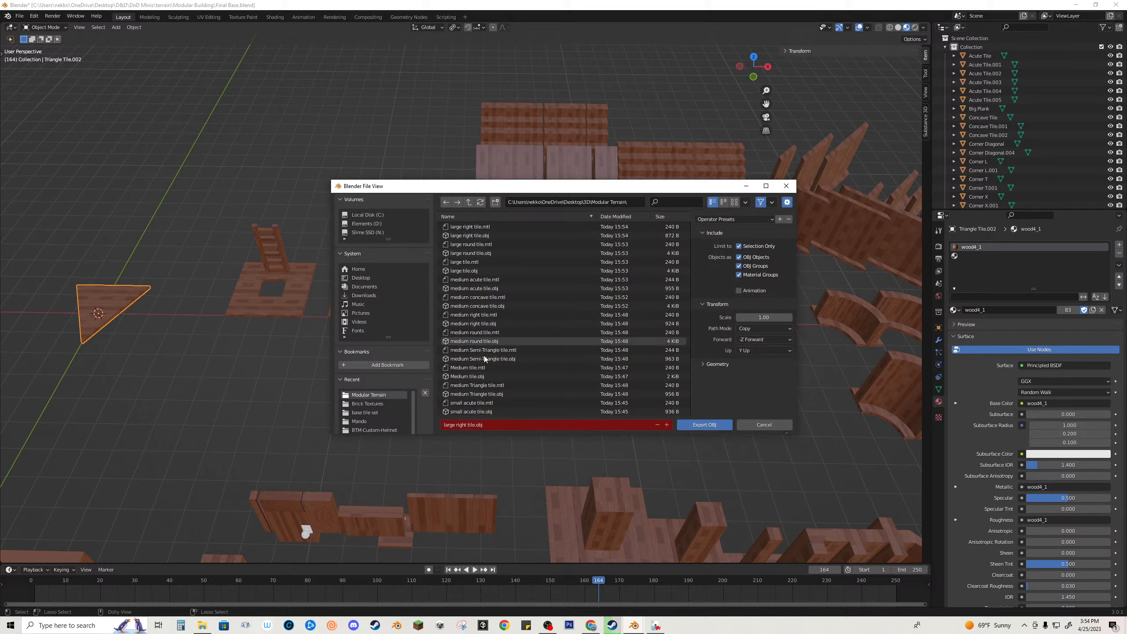
double_click(461, 425)
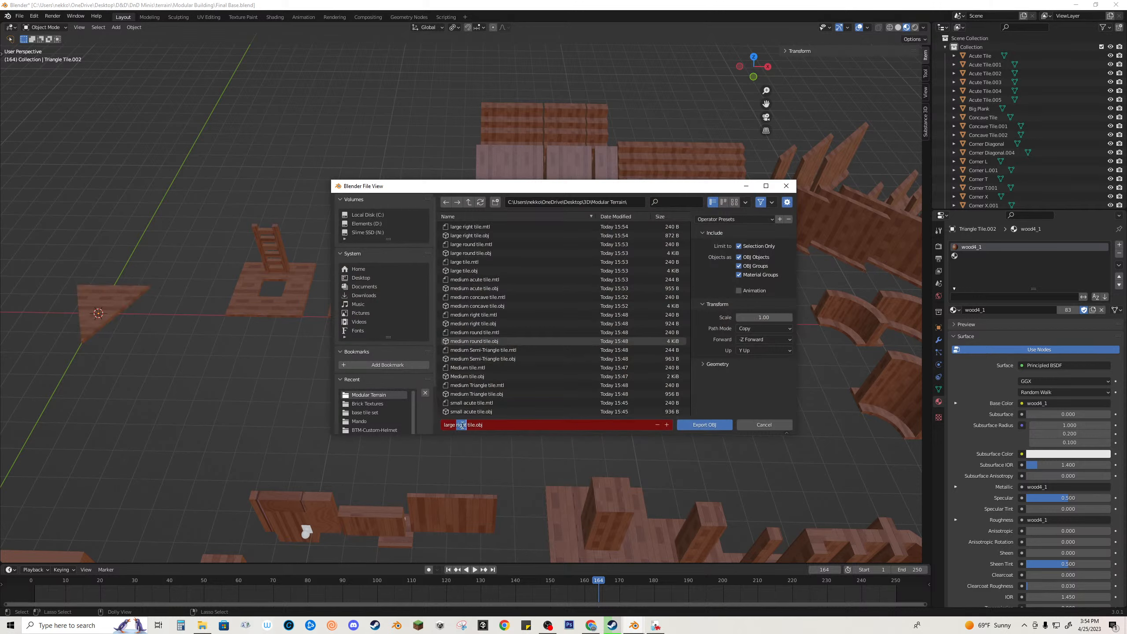
text(triangle)
click(125, 298)
click(715, 427)
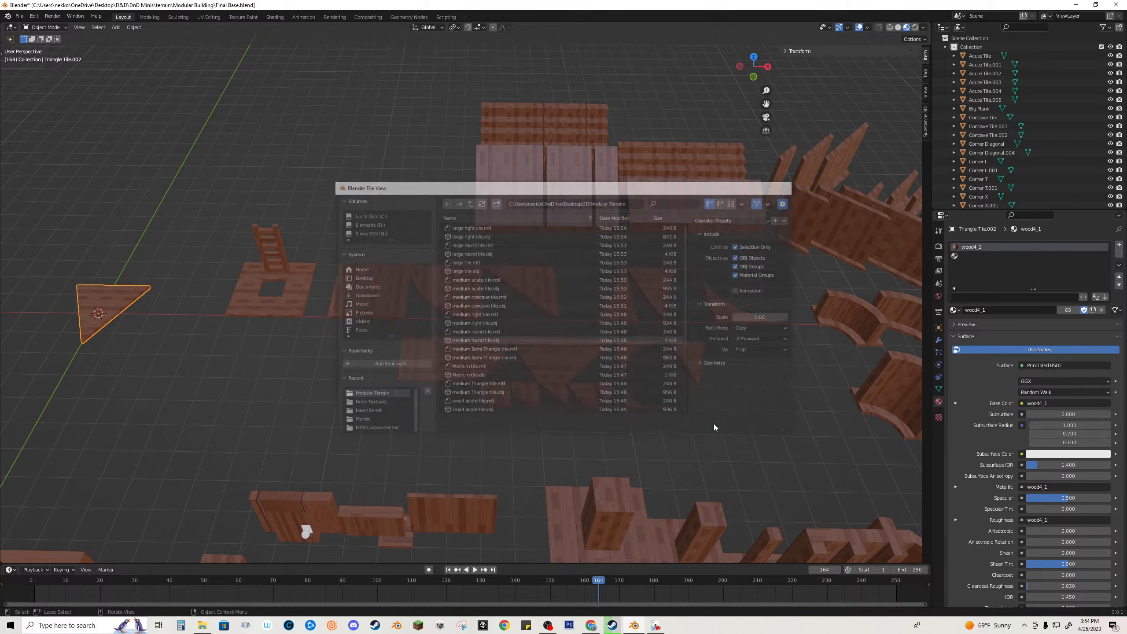
key(ctrl+z)
Step: Export the narrow upright triangle tile (Acute Tile.001) from the world origin as large semi-triangle tile.obj and return it to its row
click(618, 311)
key(alt+g)
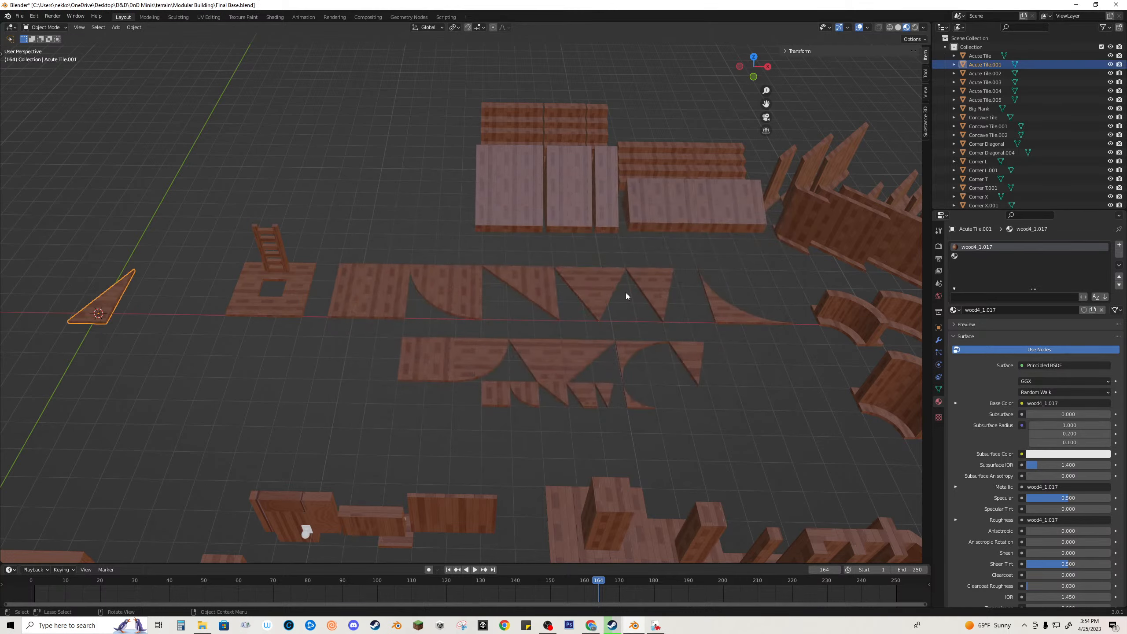
key(ctrl+shift+e)
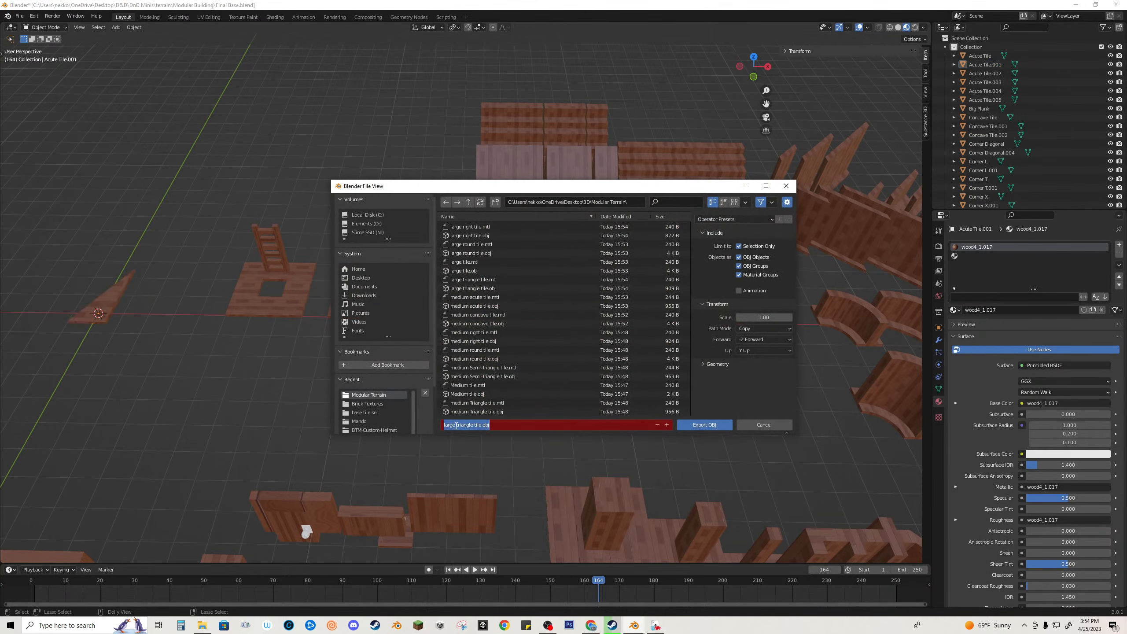
click(455, 425)
text(-)
click(105, 308)
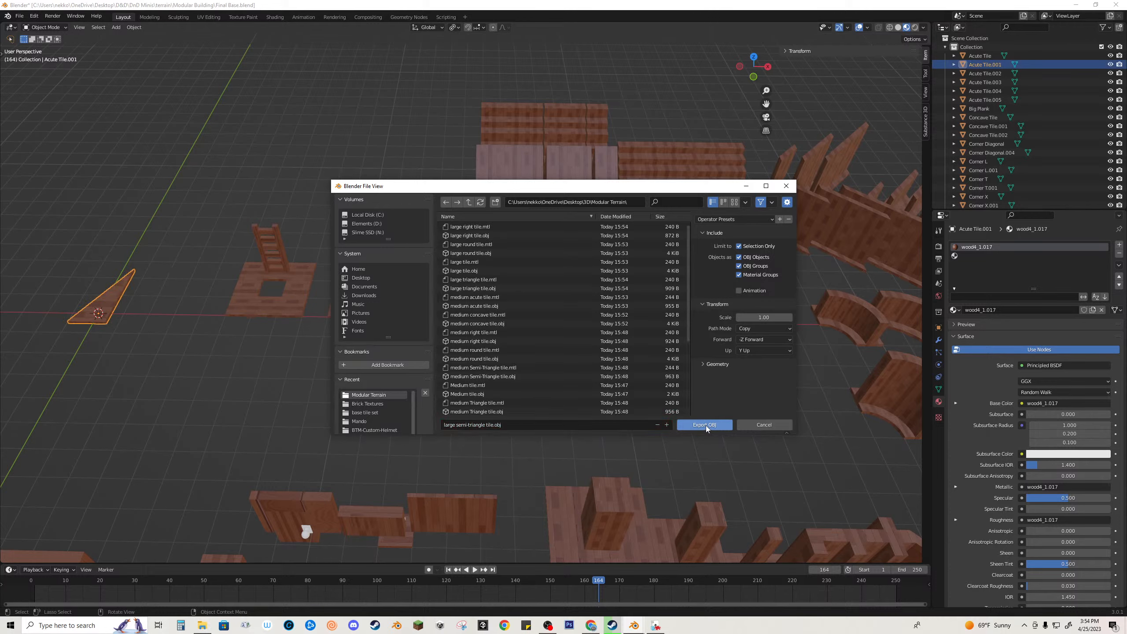
click(706, 424)
key(ctrl+z)
key(ctrl+z)
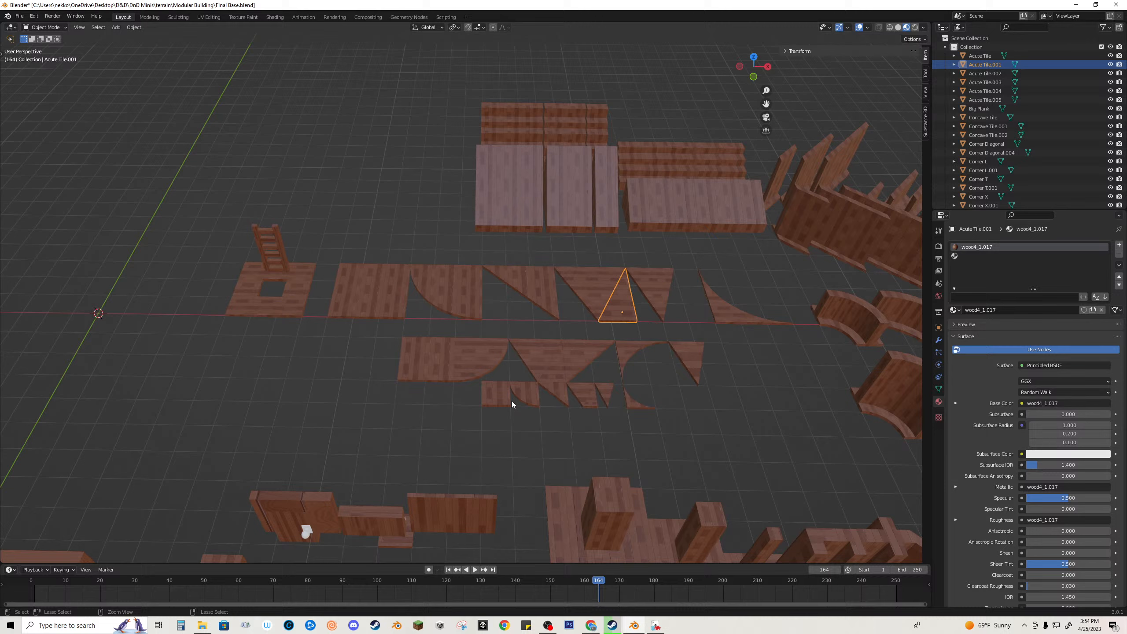
Step: Snap the large acute tile (Acute Tile.002) to the 3D cursor and export it as large acute tile.obj
click(655, 284)
key(shift+s)
click(530, 429)
key(F3)
key(Return)
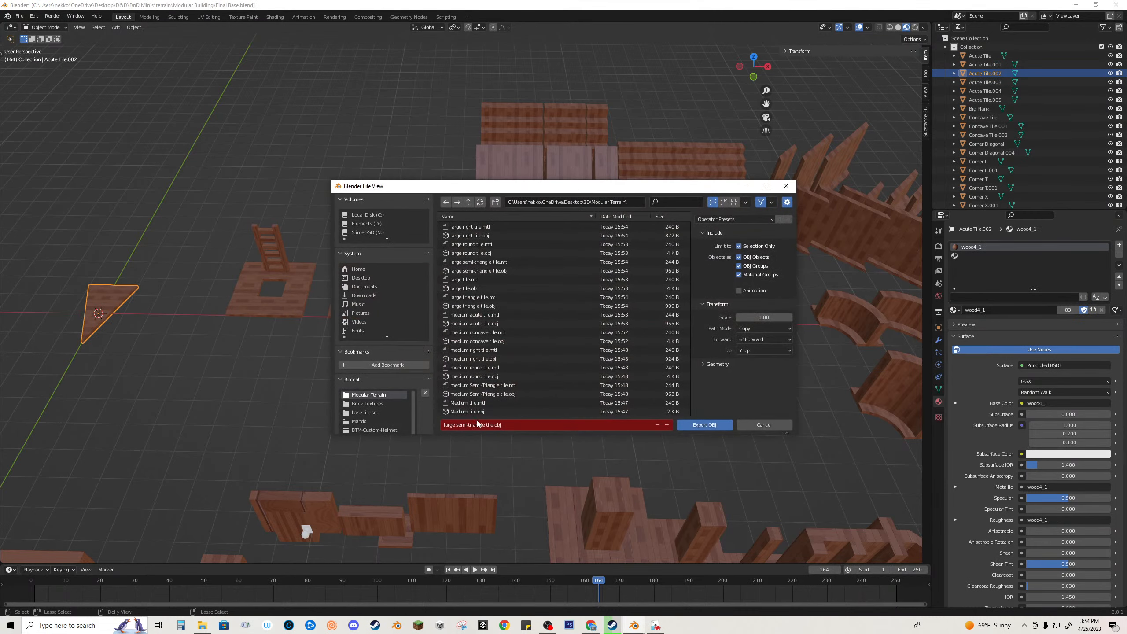
click(458, 425)
drag(459, 425, 487, 427)
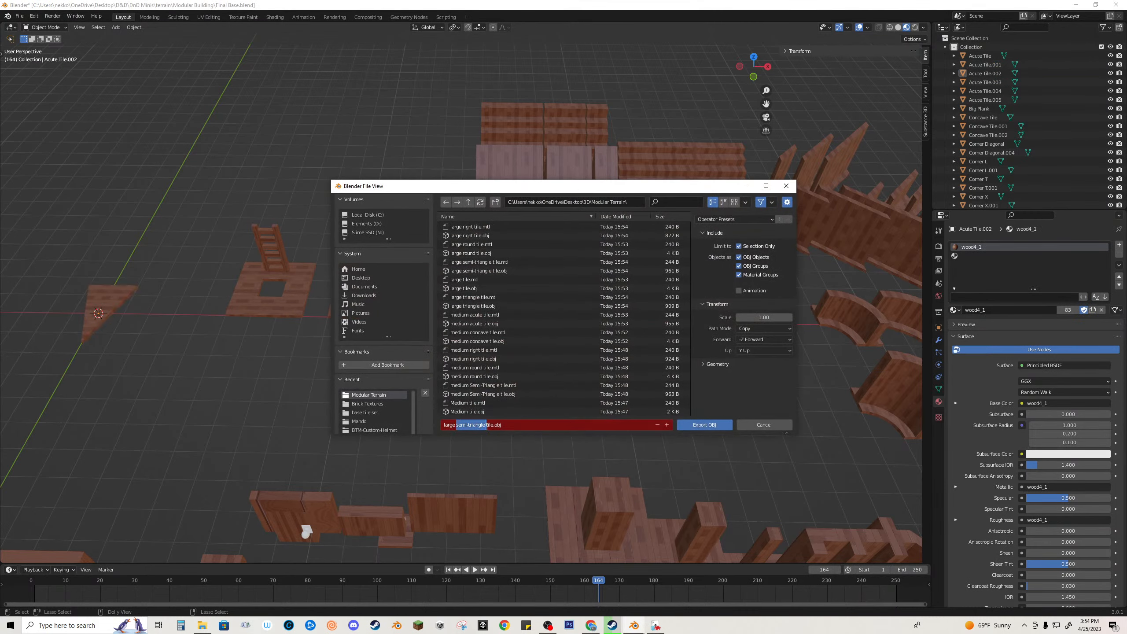
text(acute)
click(102, 322)
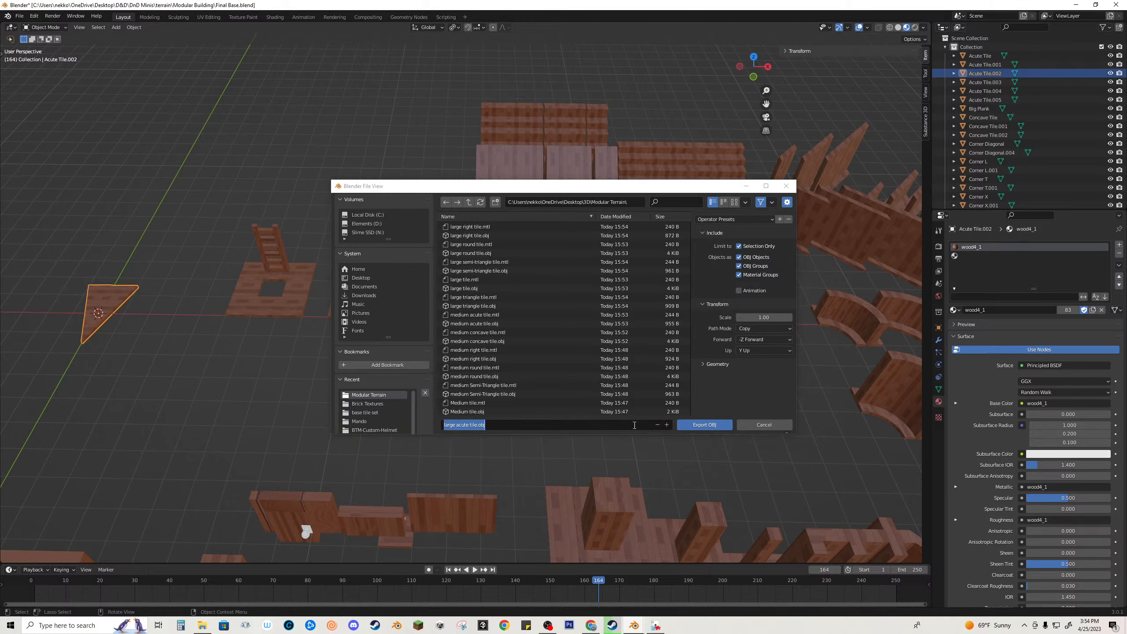
click(703, 425)
click(656, 424)
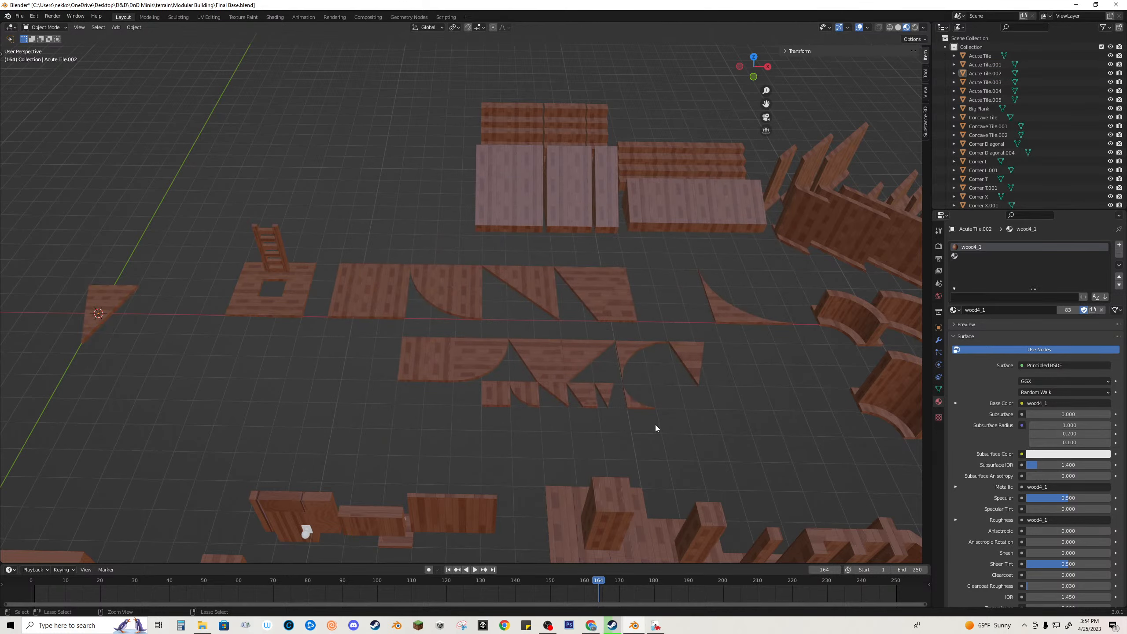
Step: Return the large acute tile to its row and snap the large concave tile (Concave Tile.002) to the 3D cursor
key(ctrl+z)
key(ctrl+z)
click(746, 307)
key(shift+s)
click(587, 412)
Step: Export the large concave tile as large concave Tile tile.obj, return it to its row and deselect it
key(ctrl+shift+e)
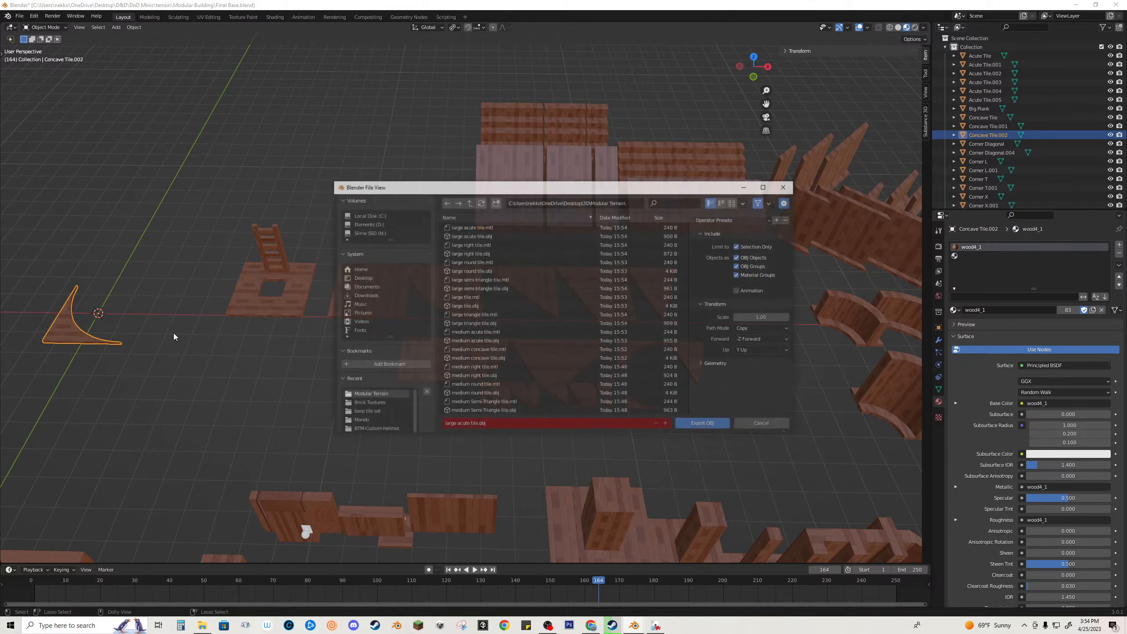
double_click(467, 425)
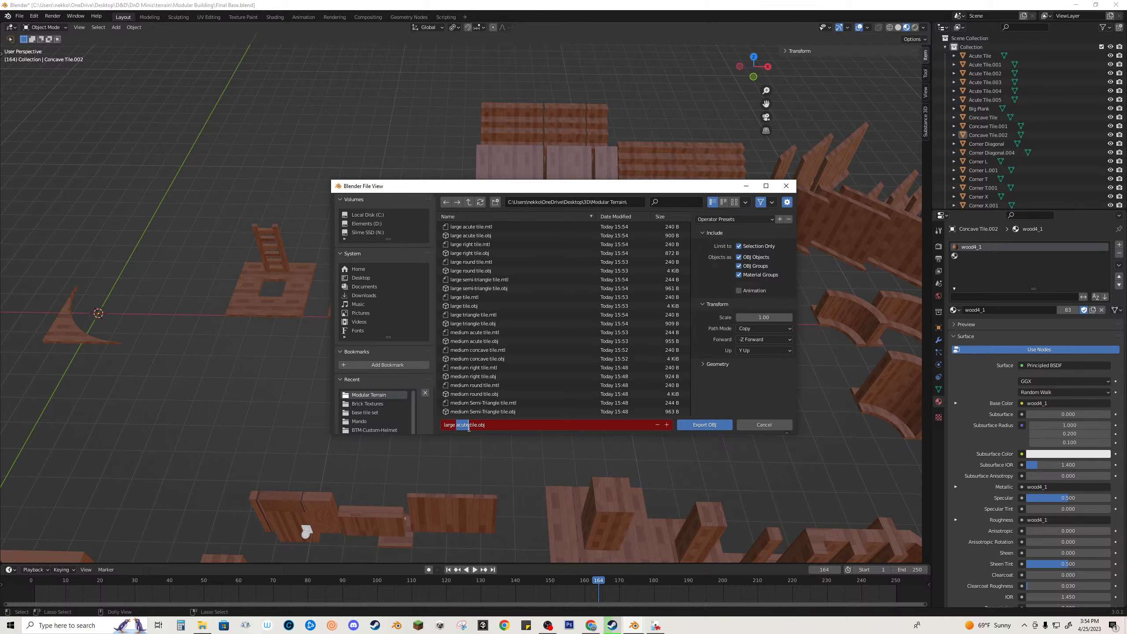
text(concave Tile)
click(695, 428)
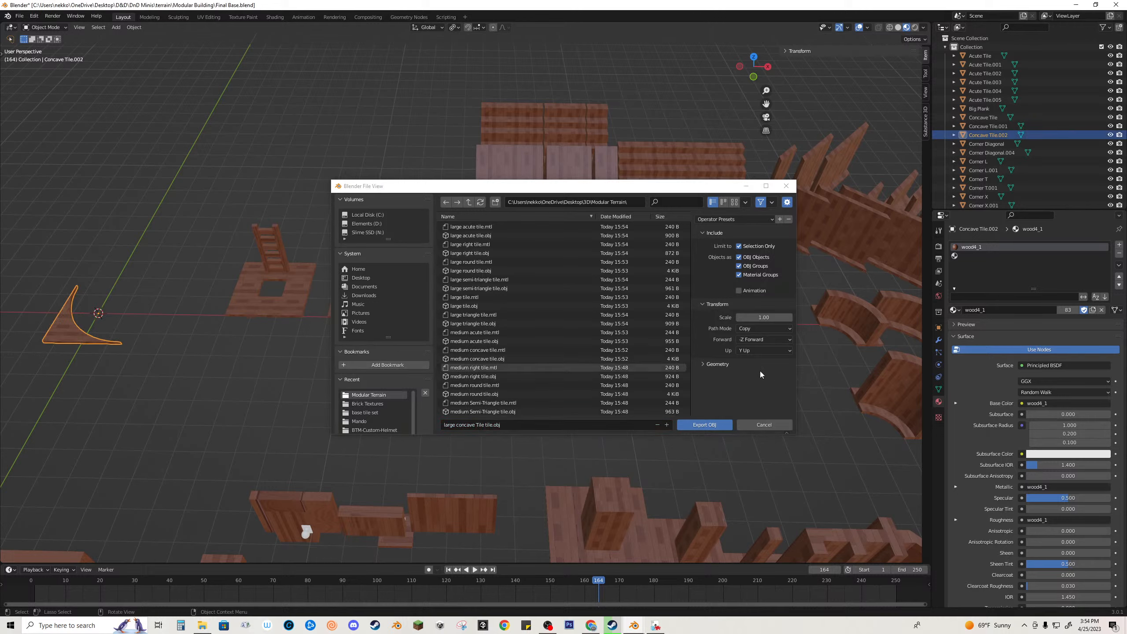
click(705, 424)
key(ctrl+z)
key(ctrl+z)
key(ctrl+z)
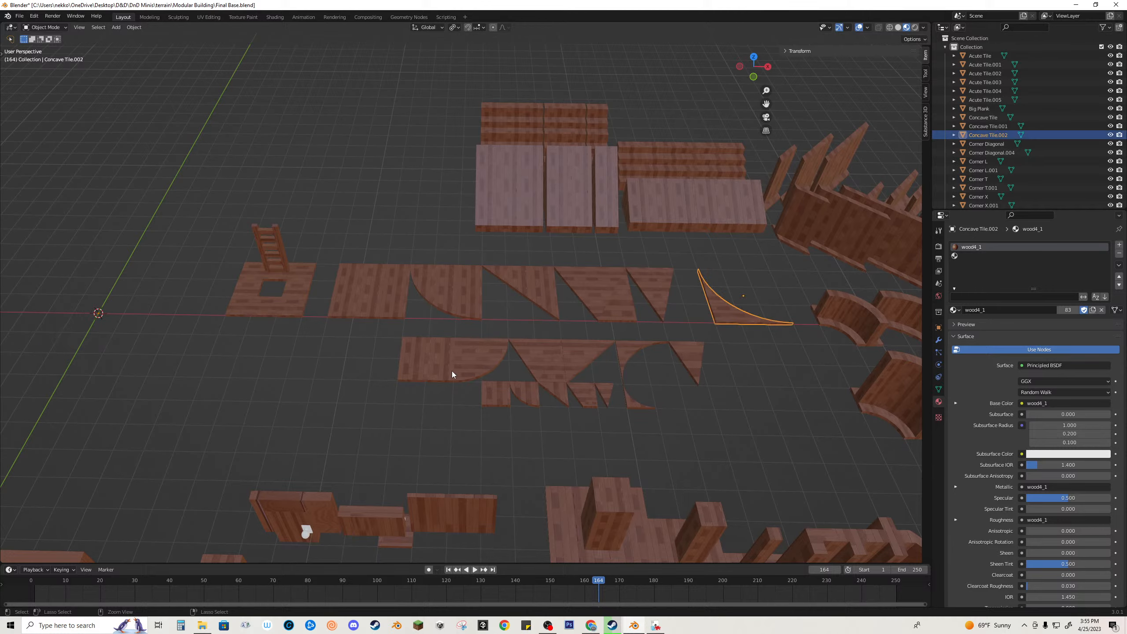
click(814, 434)
Step: Lasso-select all the large, medium and small floor tiles in the two middle rows
scroll(806, 436, down, 5)
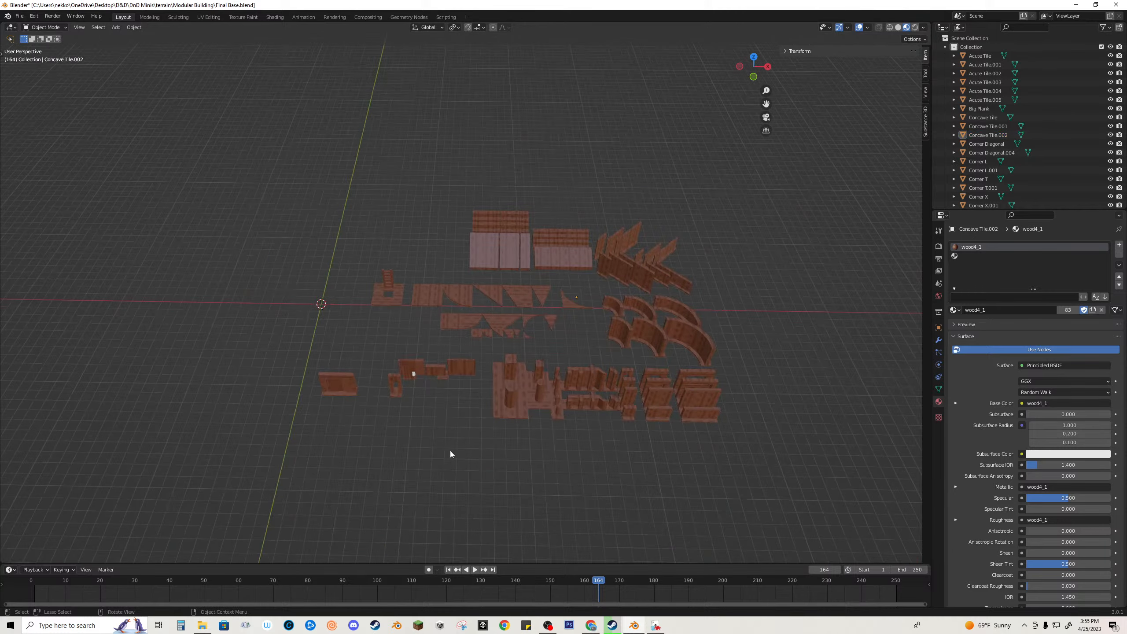
mouse_move(450, 451)
middle_down()
mouse_move(561, 433)
mouse_move(433, 444)
middle_up()
scroll(433, 447, up, 5)
mouse_move(373, 253)
ctrl+right_down()
mouse_move(644, 378)
mouse_move(558, 272)
mouse_move(374, 252)
mouse_move(599, 411)
mouse_move(729, 297)
ctrl+right_up()
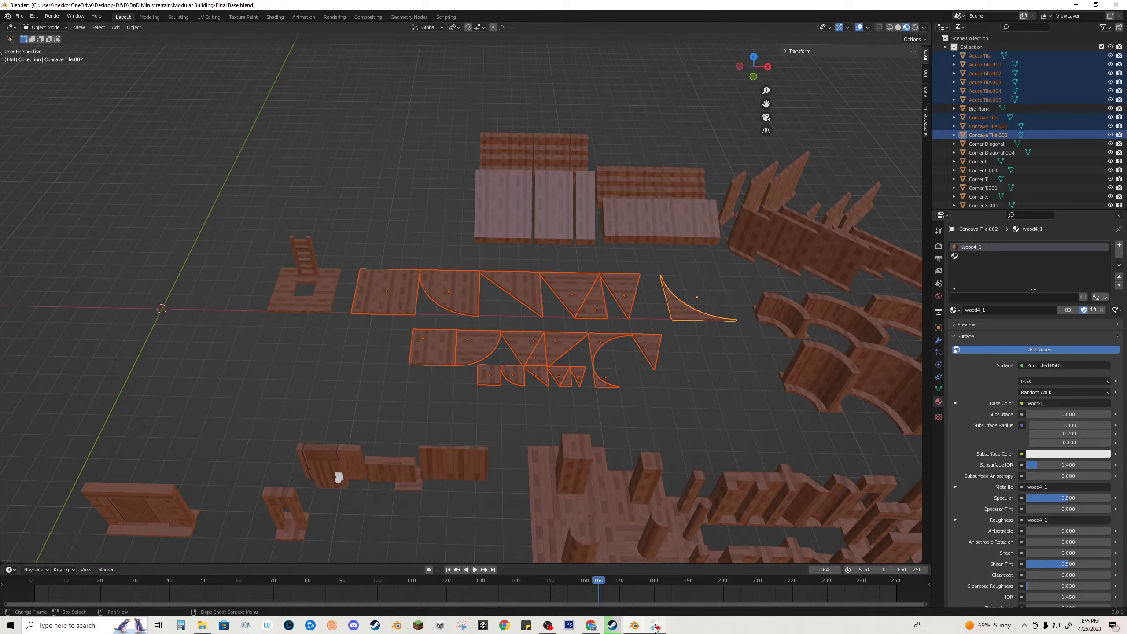
Step: Switch to Tabletop Simulator and upload a replacement mesh to the Steam Cloud for the smaller square stone floor tile's custom model
click(655, 626)
click(769, 179)
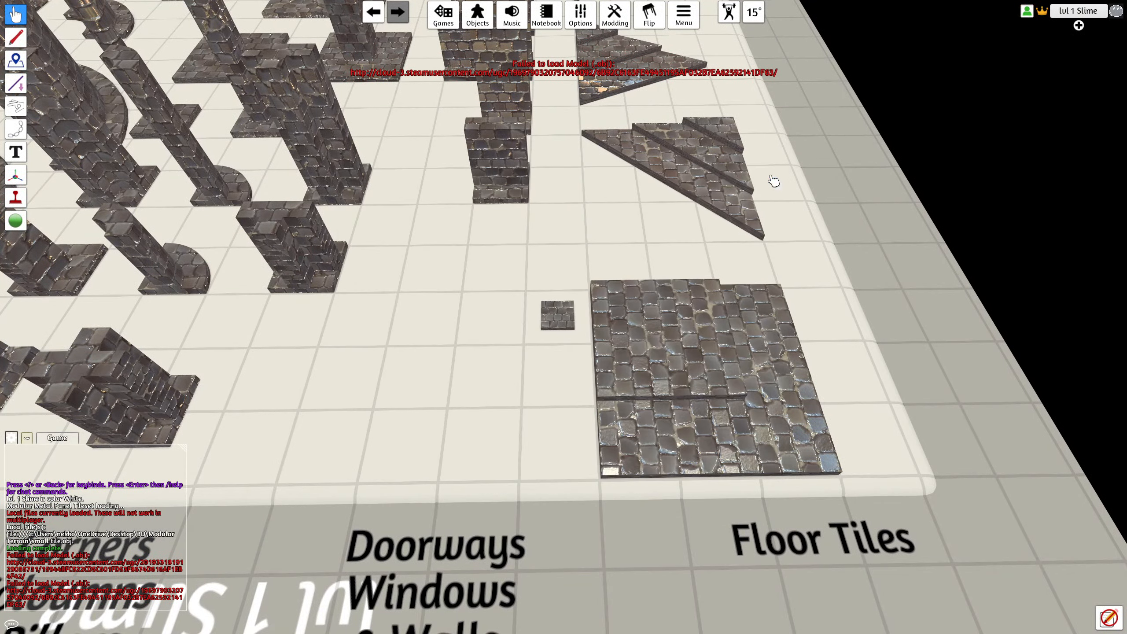
right_click(624, 332)
click(651, 339)
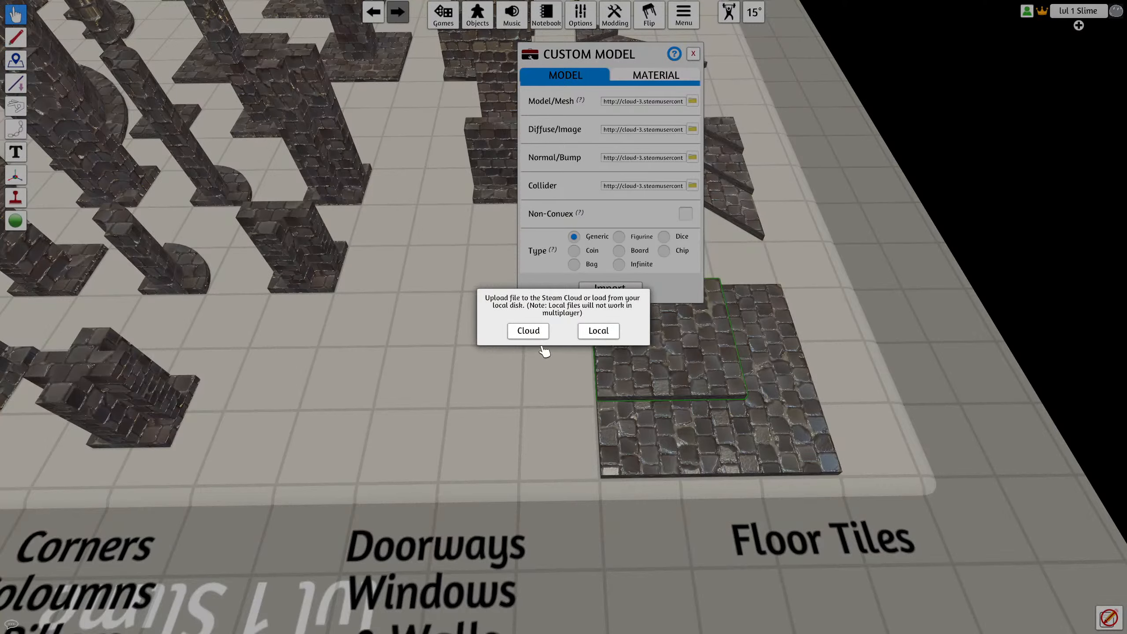
click(530, 331)
click(535, 341)
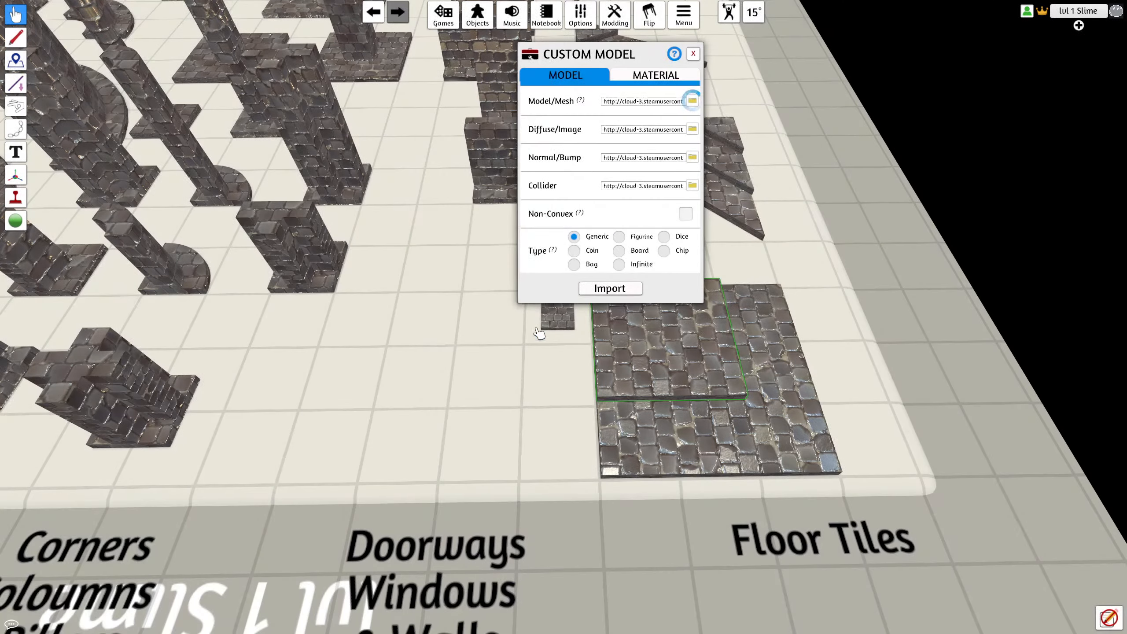
Step: Import the replacement model and update all matching custom objects as well
click(626, 289)
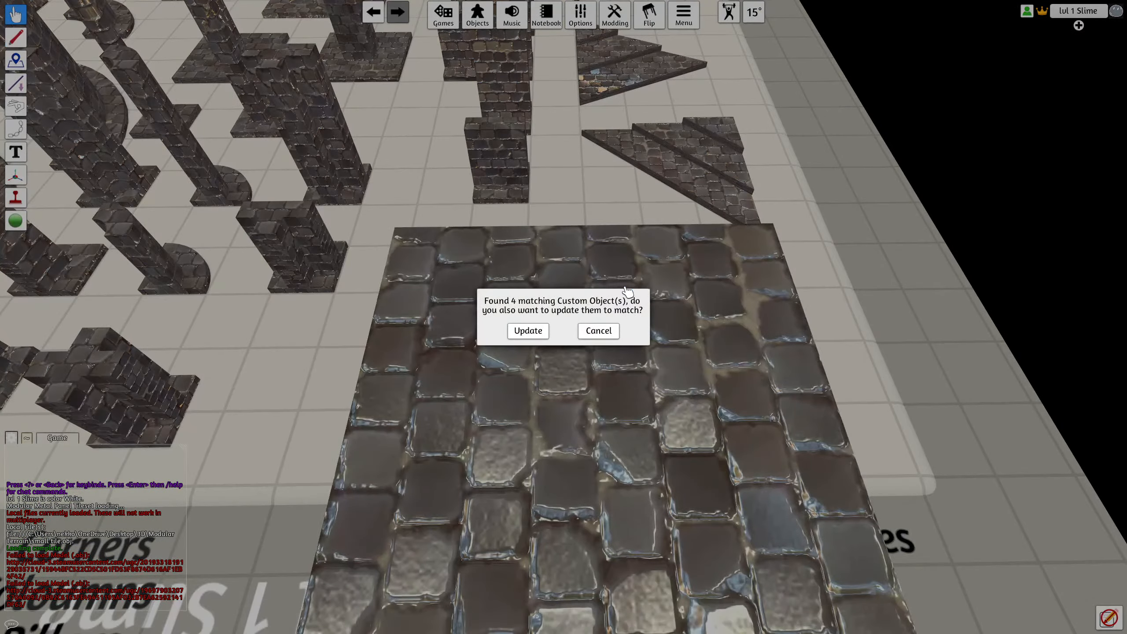
scroll(832, 329, down, 5)
right_drag(832, 329, 807, 302)
scroll(808, 302, up, 3)
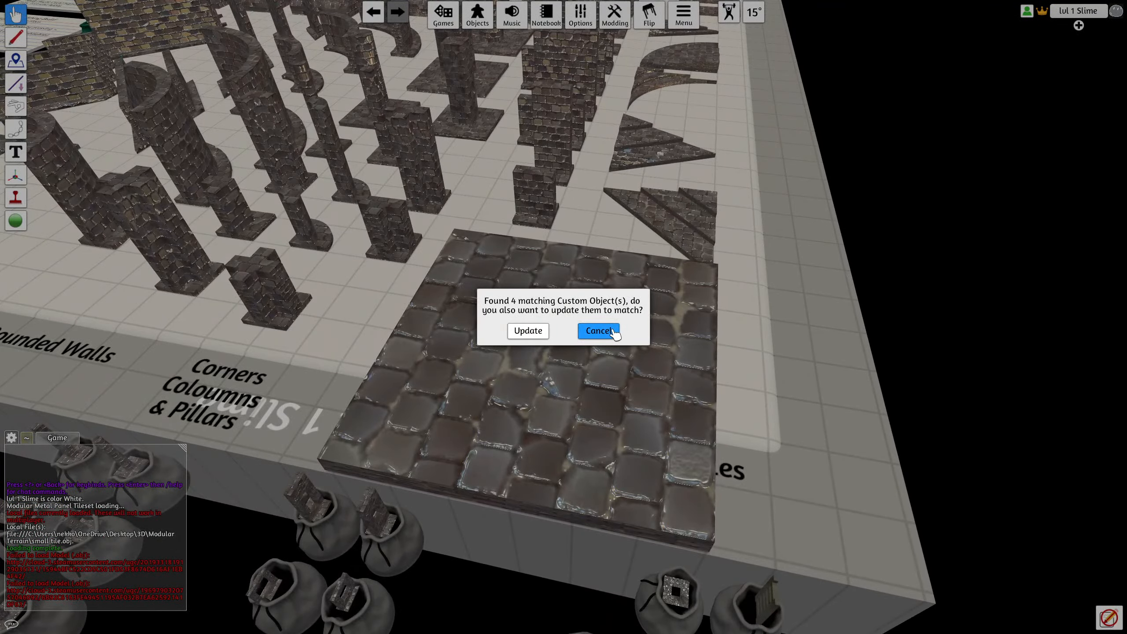
click(528, 331)
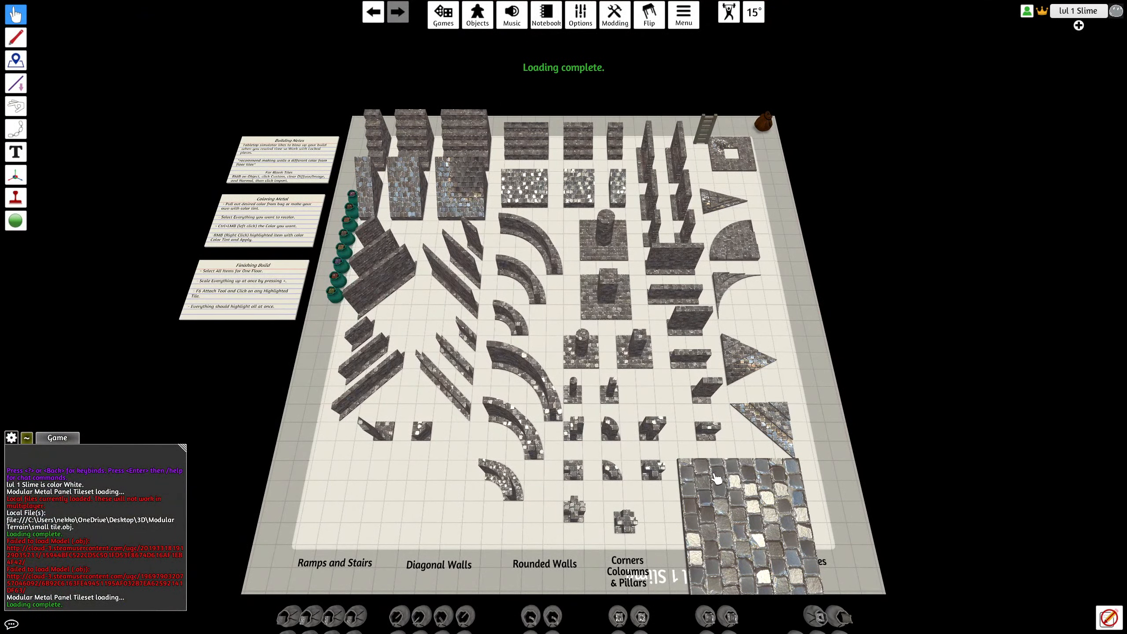
Step: Set the oversized floor tile's scale to 1 on X, Y and Z
key(F8)
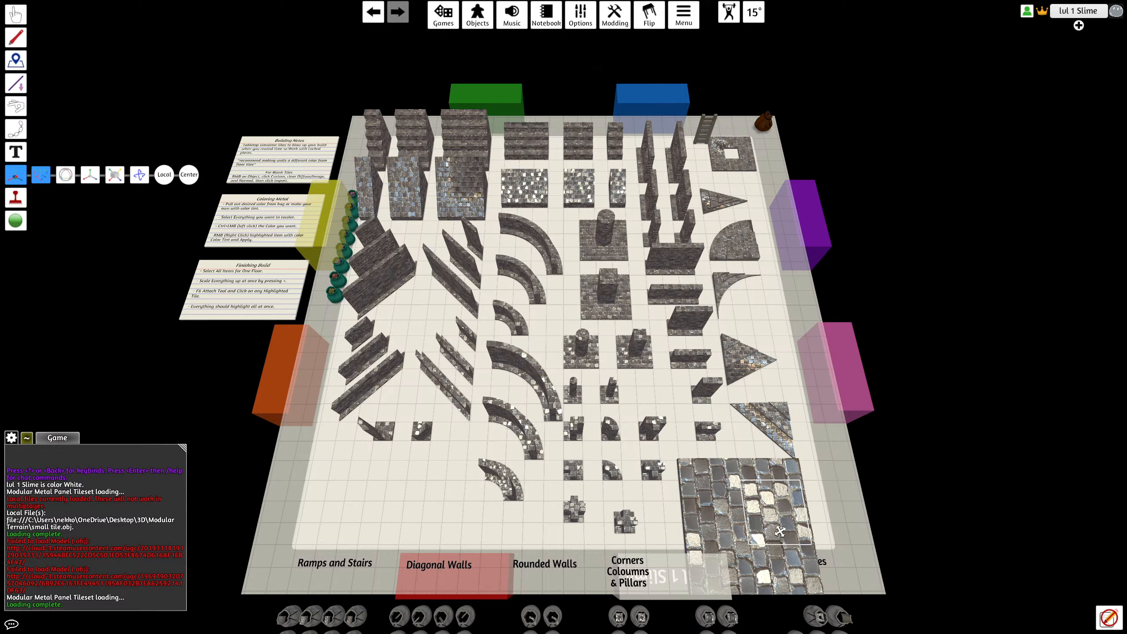
click(748, 499)
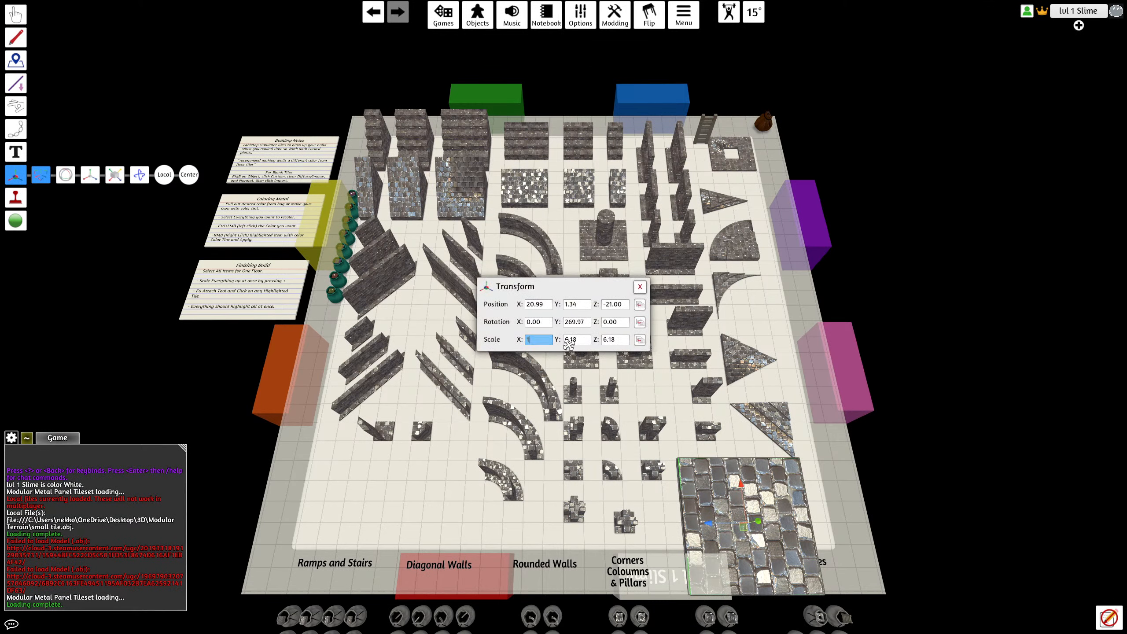
text(1)
key(Tab)
text(1)
key(Tab)
text(1)
key(Tab)
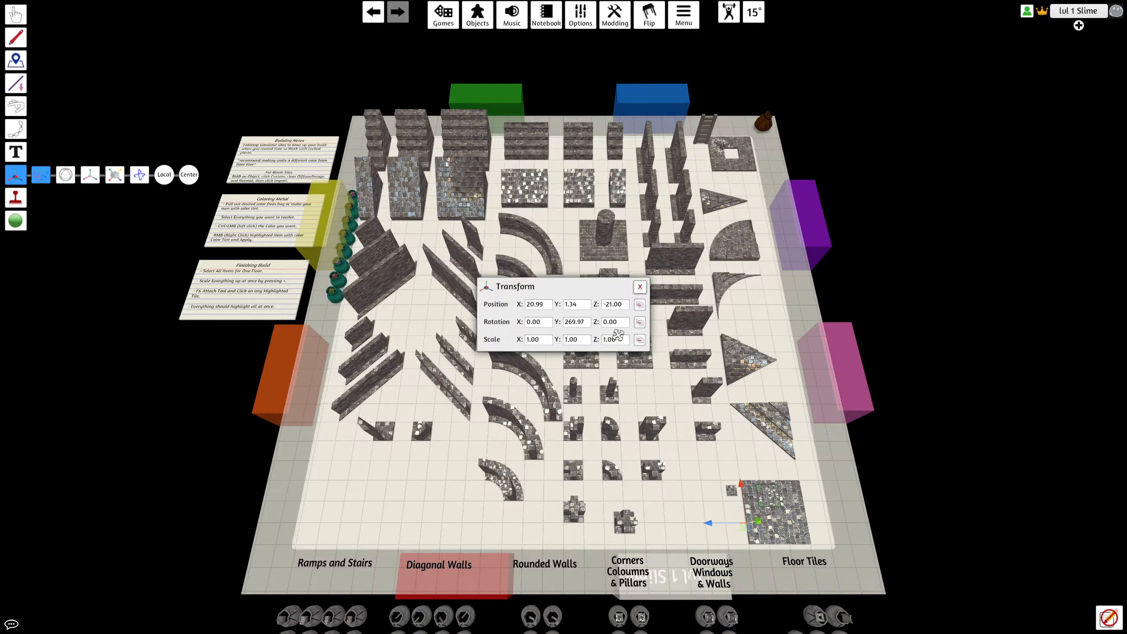
Step: Move the rescaled floor tile off the large square tile, placing it in the open area by the small tile
key(F1)
scroll(763, 500, up, 4)
right_drag(763, 500, 762, 470)
scroll(762, 470, up, 3)
key(s)
key(d)
drag(612, 405, 473, 434)
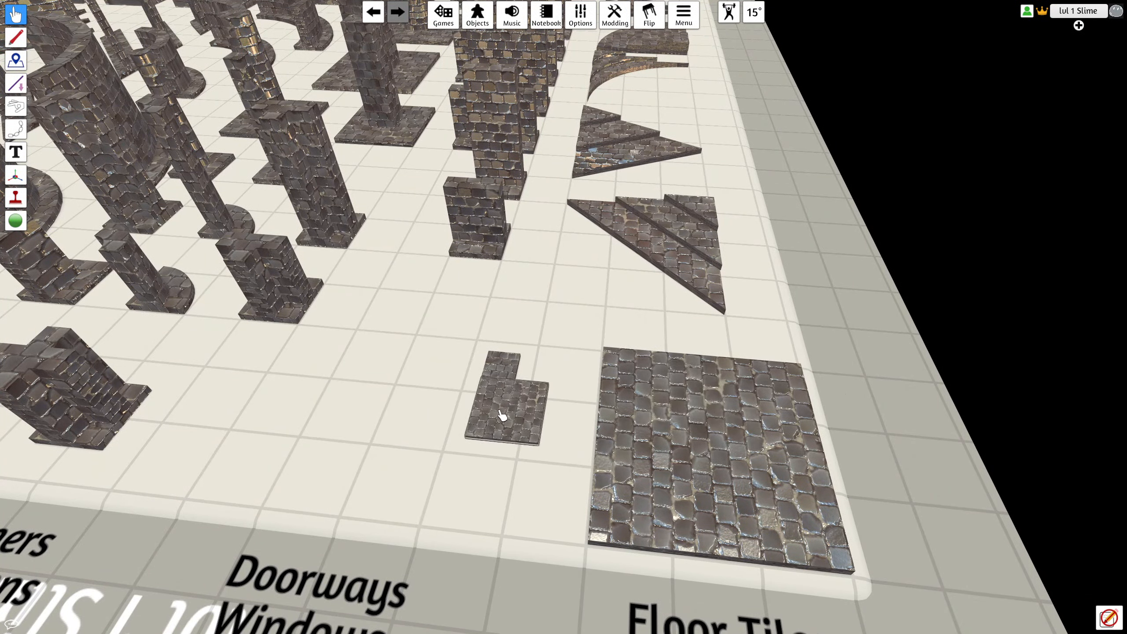
Step: Set the collider link in the rescaled tile's custom model, reimport it and update all matching objects
right_click(472, 437)
click(503, 443)
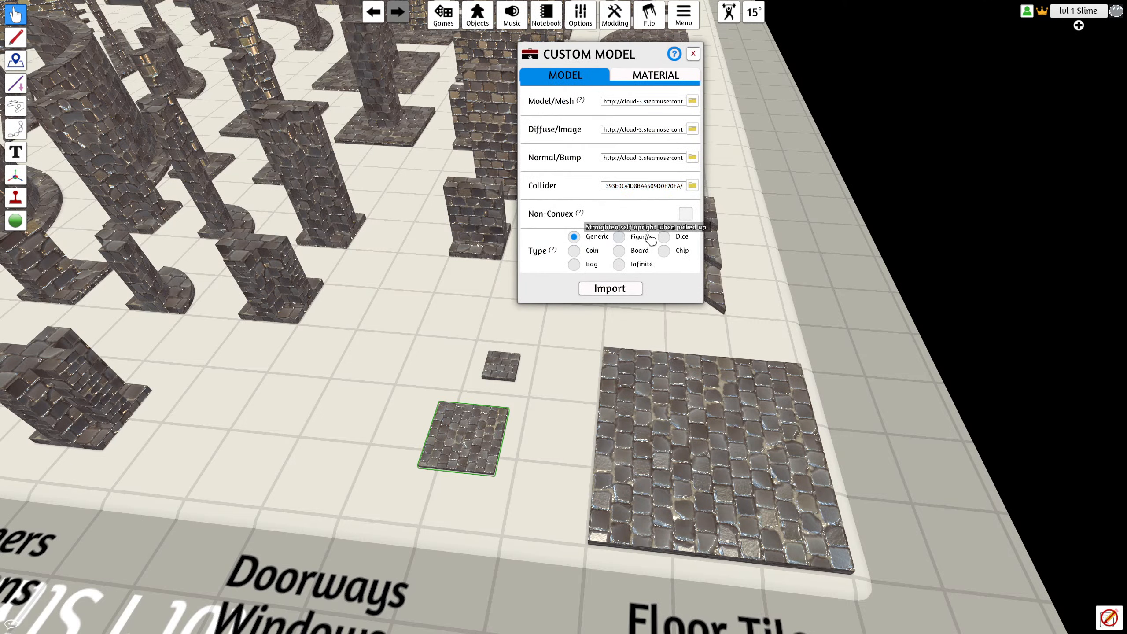
click(610, 289)
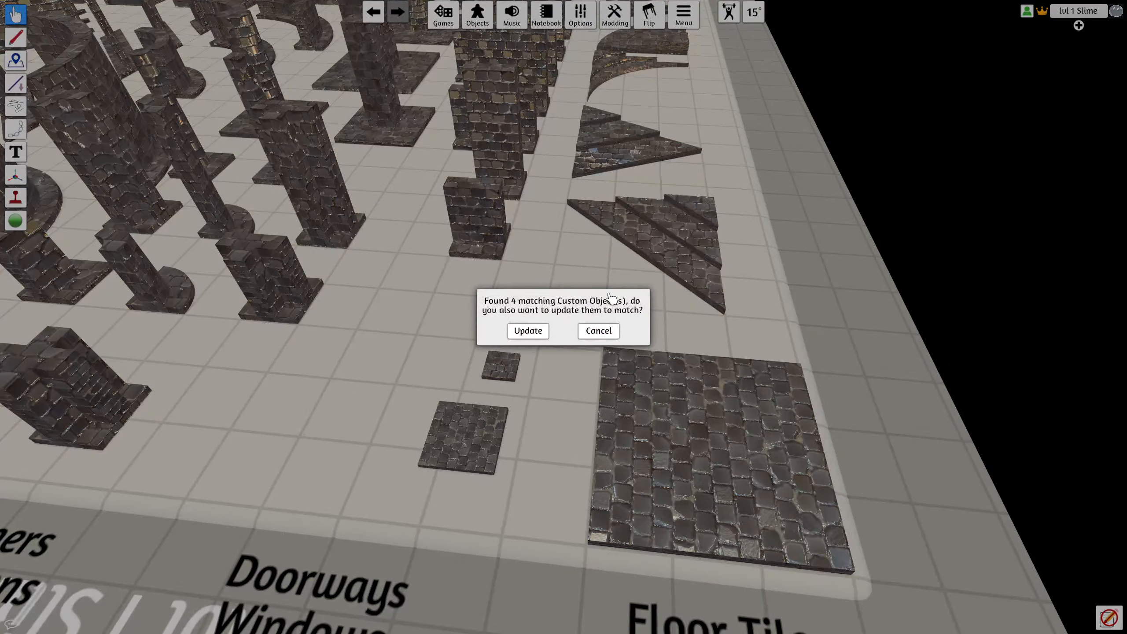
click(529, 332)
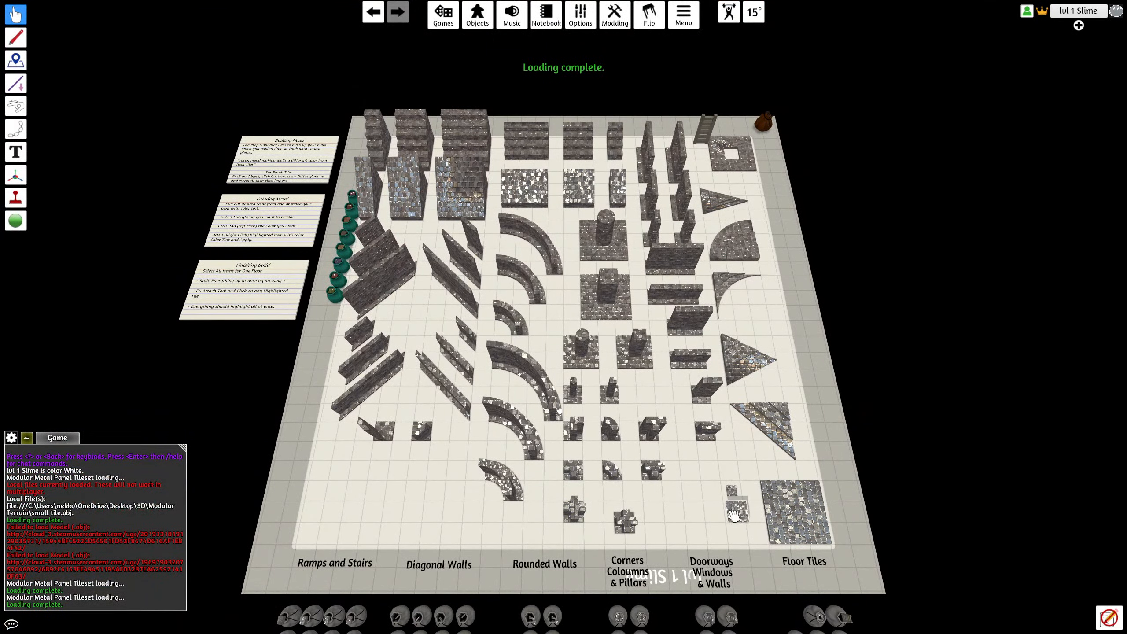
Step: Move the medium floor tile one grid square clear of the small tile, and bring the small tile up to its corner
scroll(734, 515, up, 10)
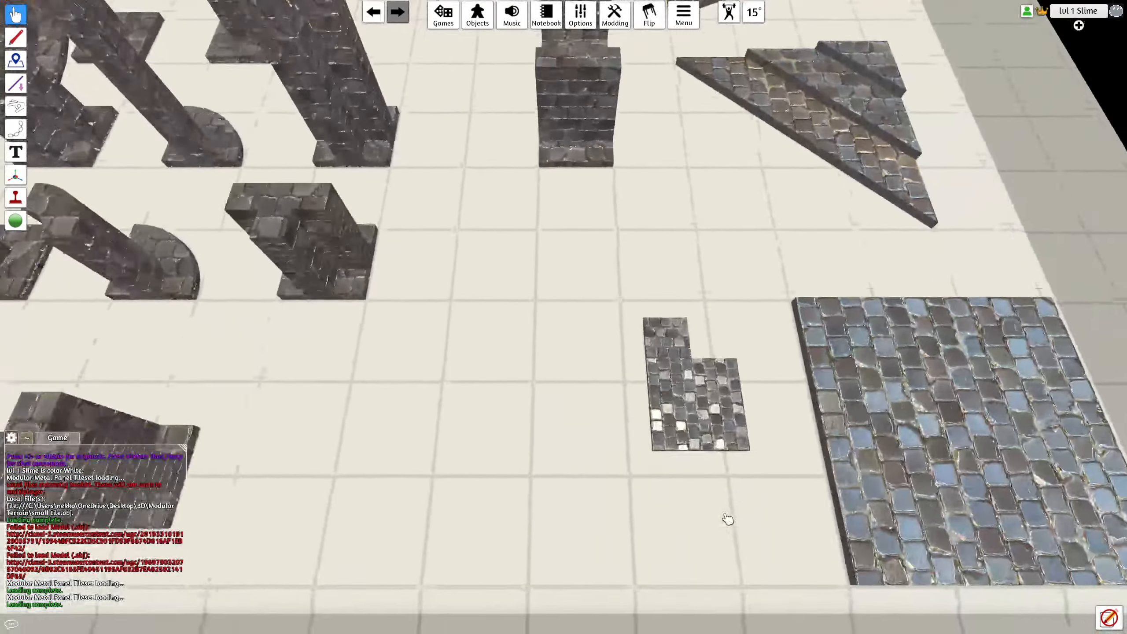
scroll(725, 515, up, 3)
drag(738, 420, 700, 263)
right_drag(636, 365, 703, 393)
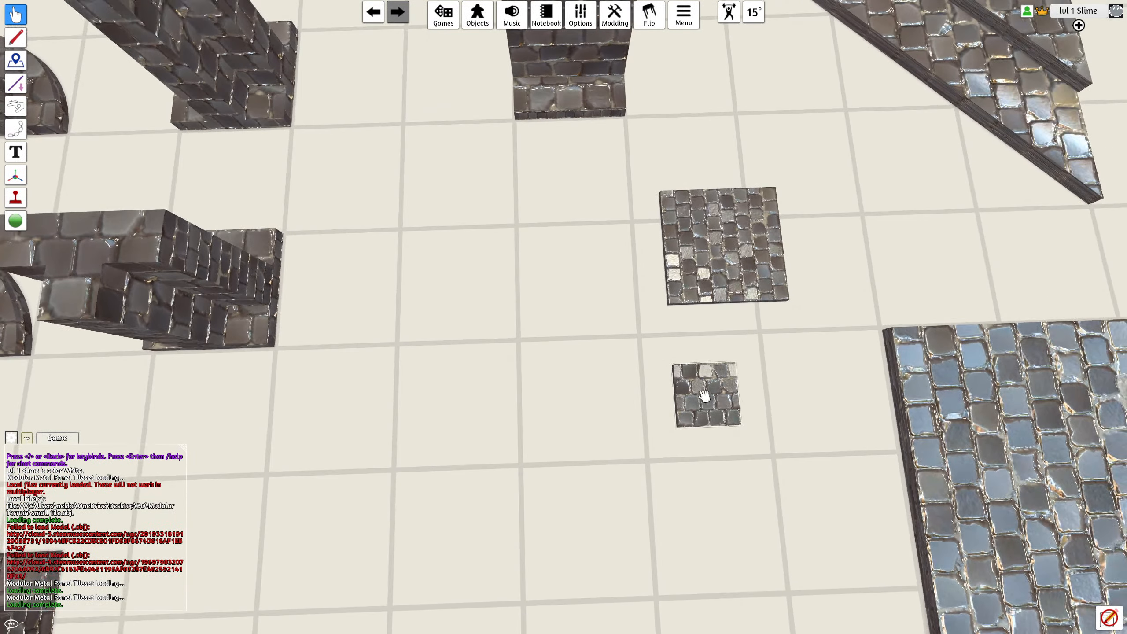
drag(704, 395, 714, 329)
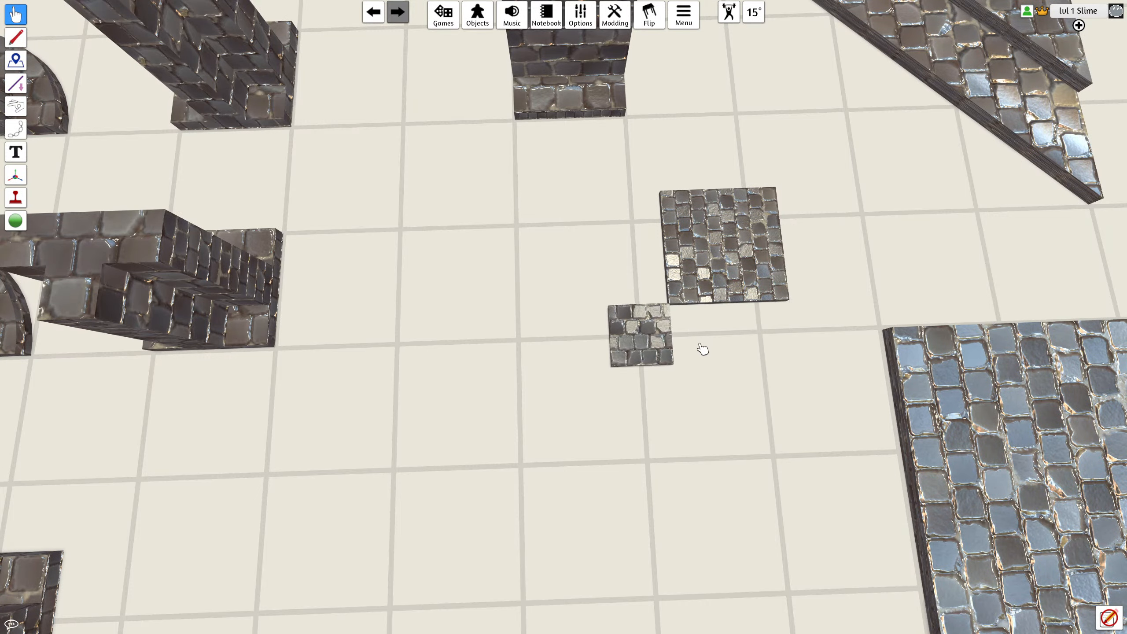
Step: Align the small floor tile edge to edge with the medium tile, flush with its corner, to compare their sizes
right_drag(702, 349, 664, 190)
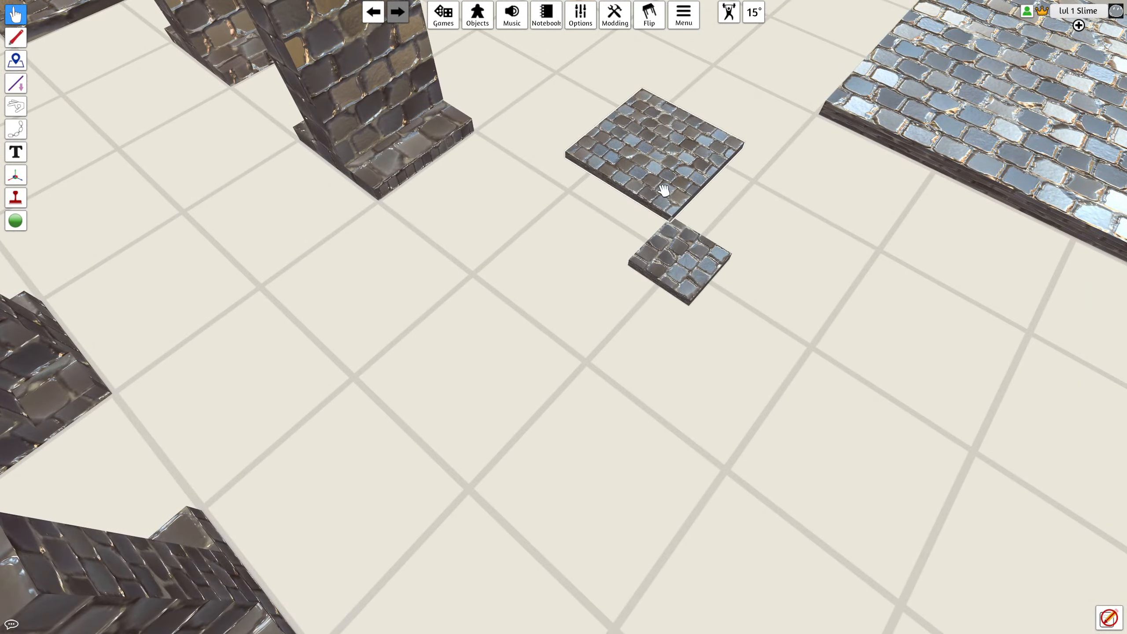
drag(664, 190, 661, 182)
mouse_move(697, 241)
mouse_down()
mouse_move(729, 203)
mouse_move(704, 209)
mouse_move(718, 219)
mouse_move(702, 204)
mouse_move(687, 250)
mouse_up()
right_drag(697, 309, 636, 314)
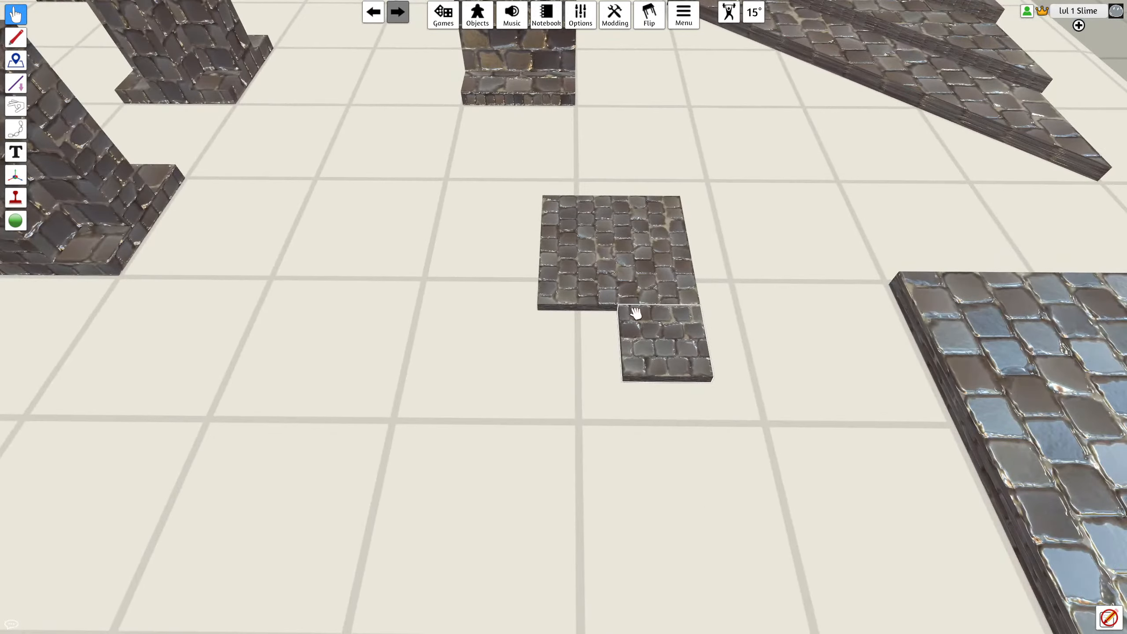
Step: Move the medium floor tile toward the large square tile and adjust the small tile against it
scroll(579, 433, down, 8)
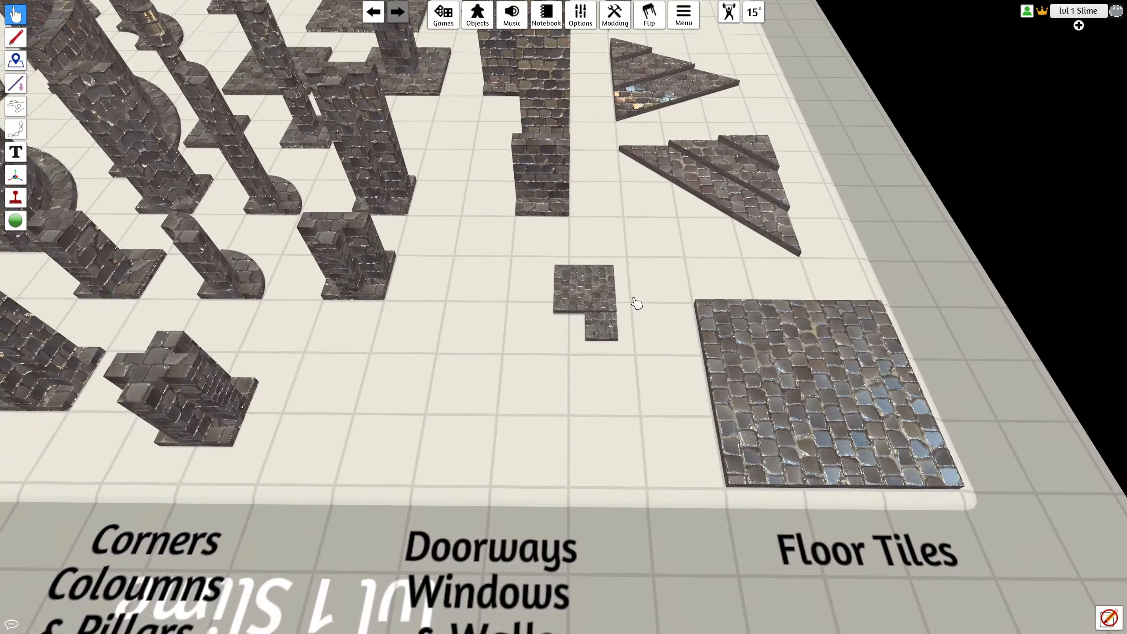
drag(612, 306, 647, 304)
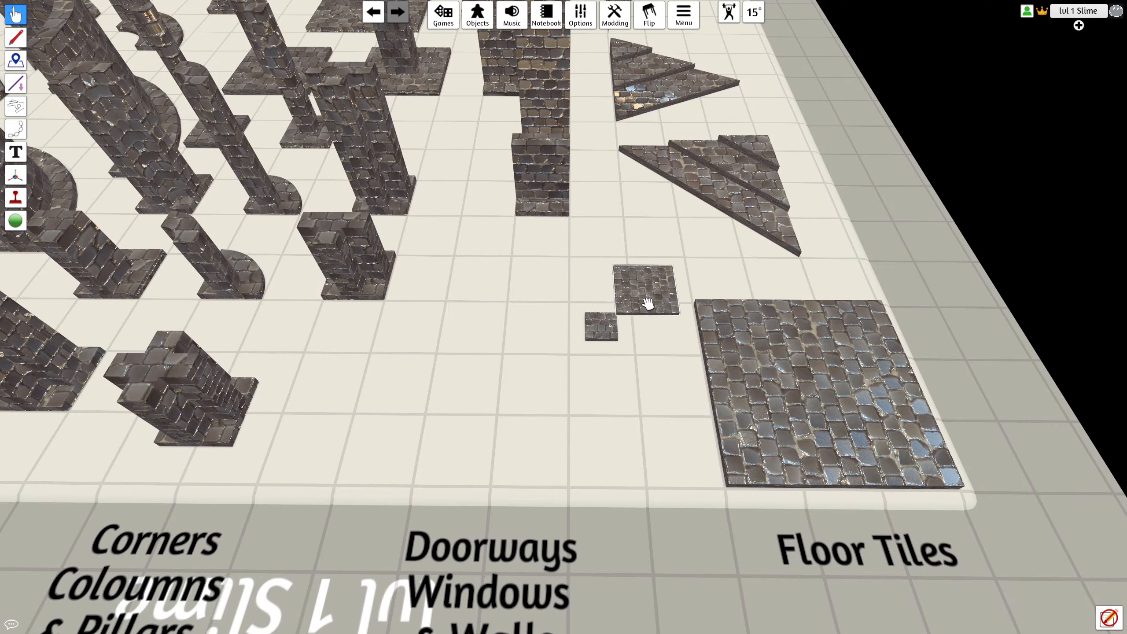
right_drag(607, 367, 618, 379)
key(Delete)
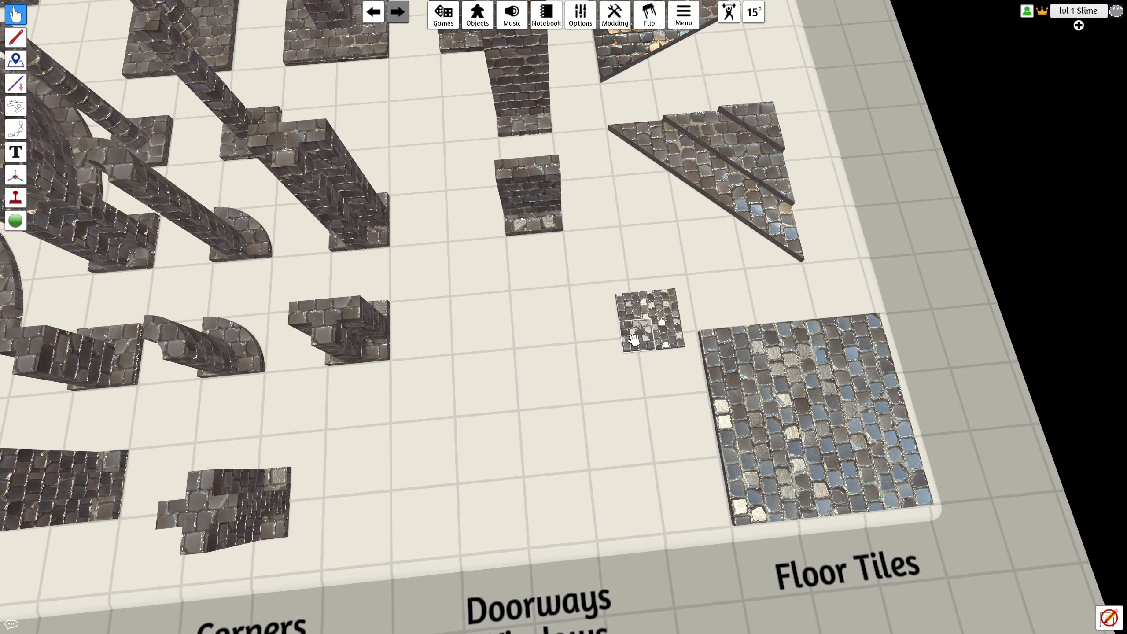
right_click(633, 340)
click(571, 369)
Step: Place the medium and small floor tiles together beside the large square floor tile
right_drag(616, 390, 628, 268)
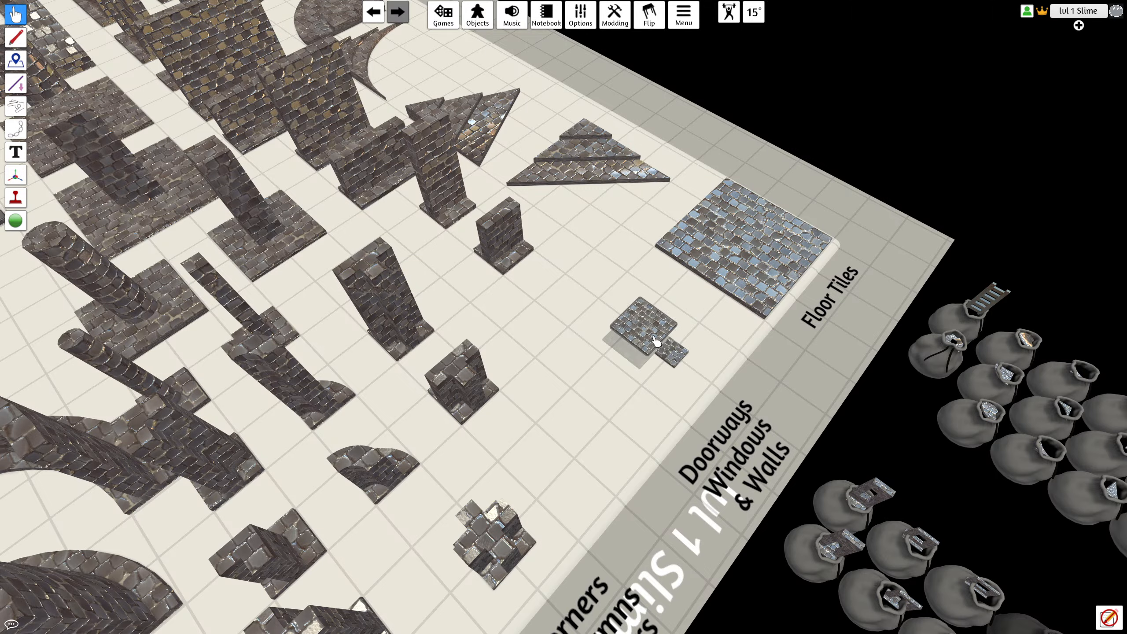
right_drag(722, 391, 617, 322)
drag(568, 363, 654, 369)
Step: Select the modular pieces across the table and set their scale to 1.00 on X, Y and Z
scroll(631, 324, down, 10)
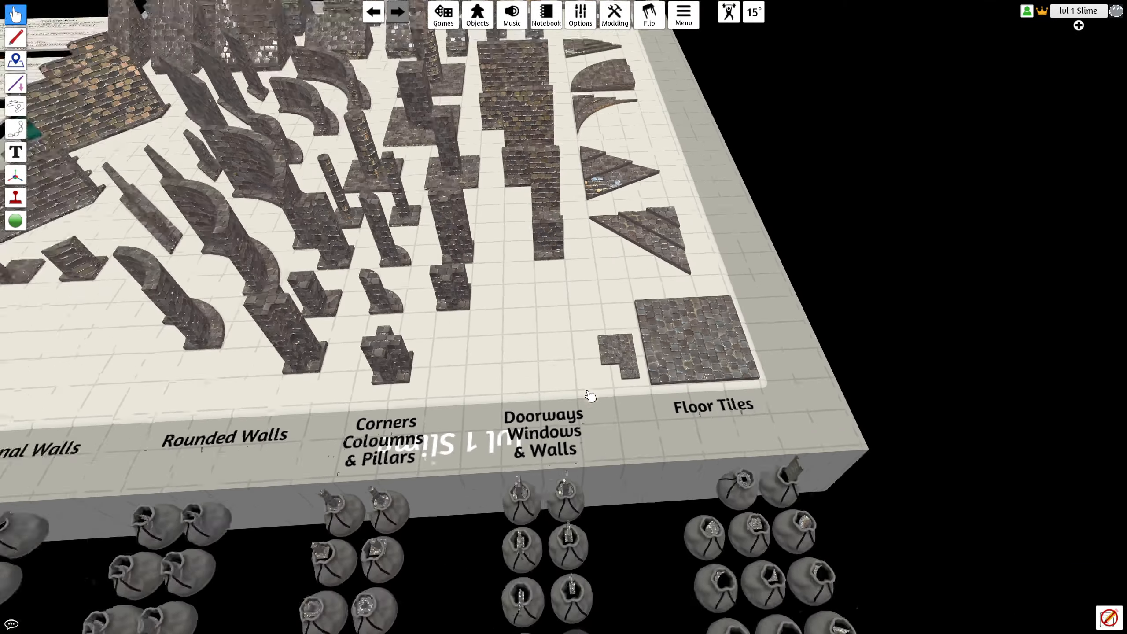
scroll(531, 403, up, 7)
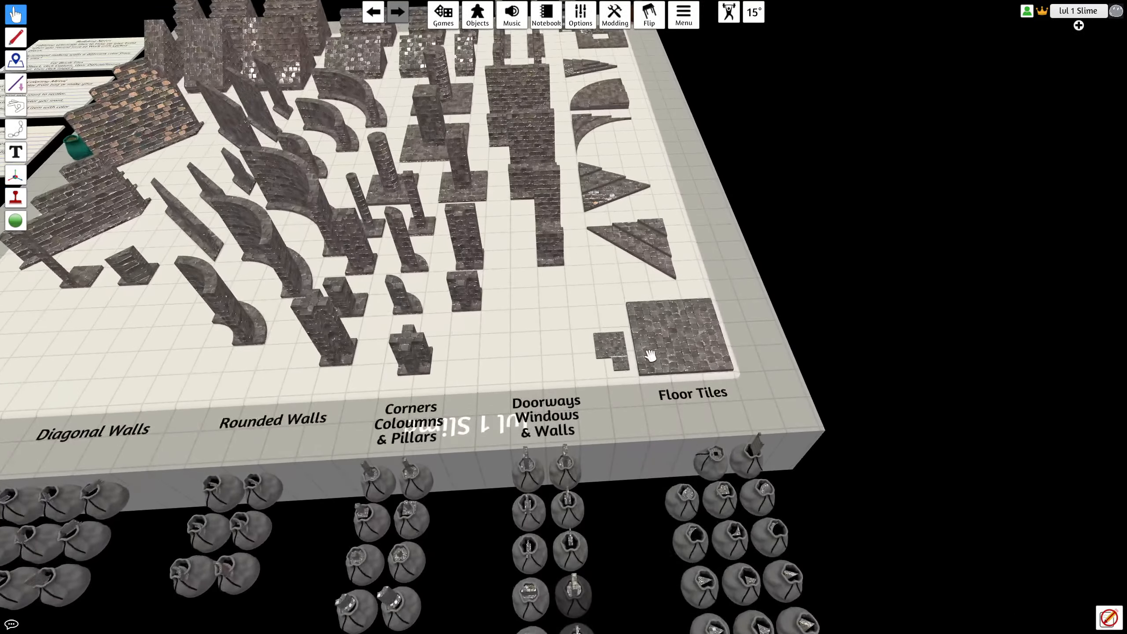
scroll(650, 356, down, 5)
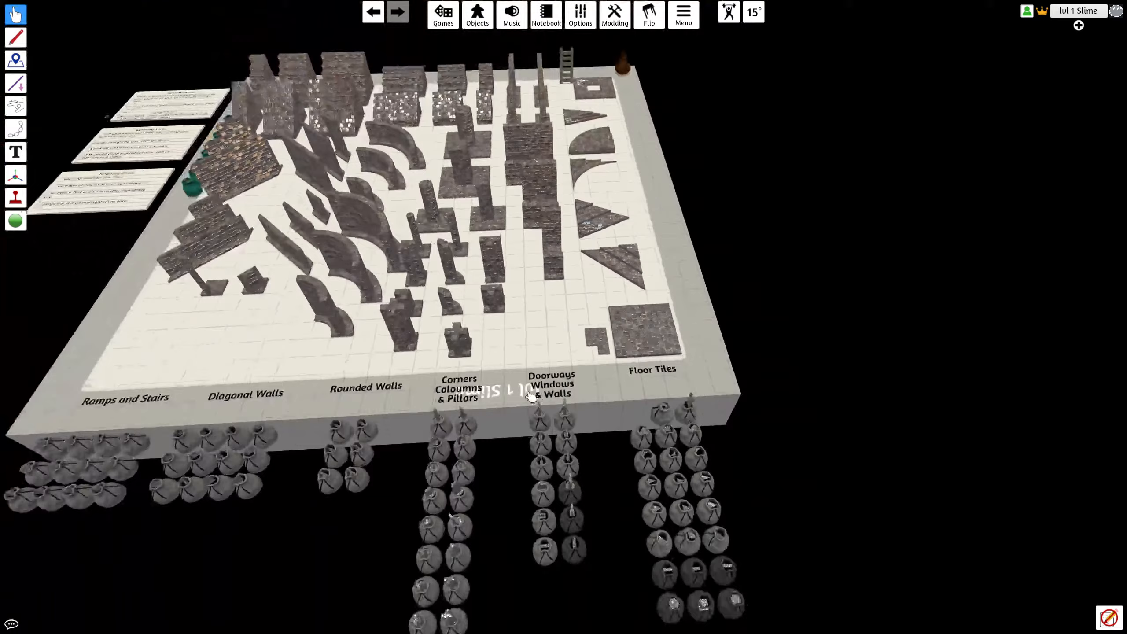
scroll(531, 397, down, 5)
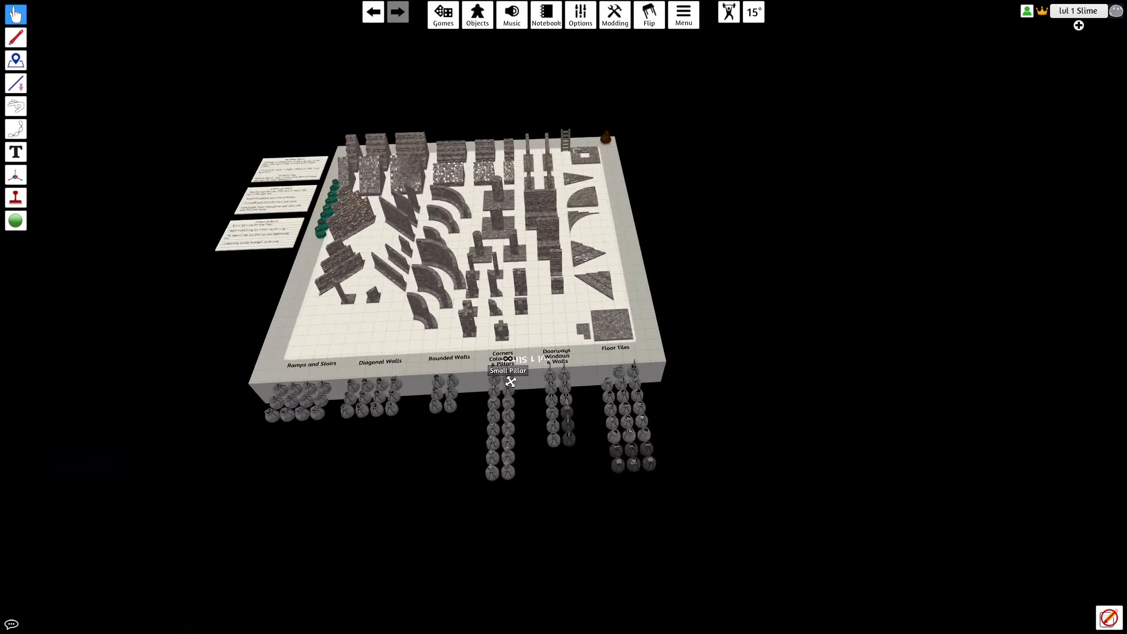
key(g)
drag(592, 338, 312, 142)
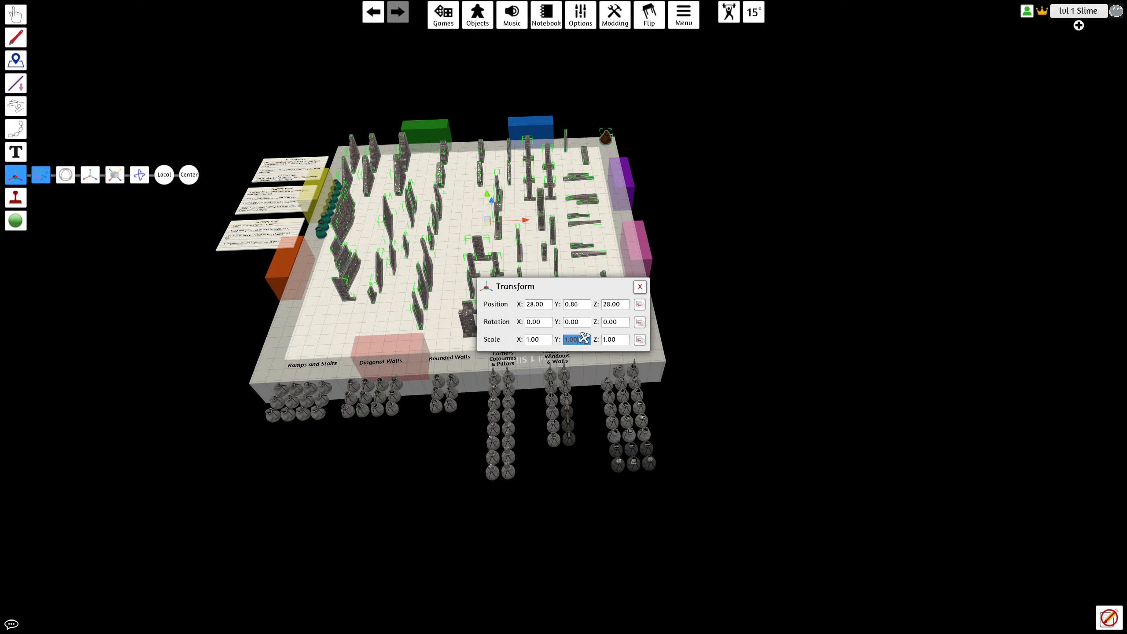
key(Return)
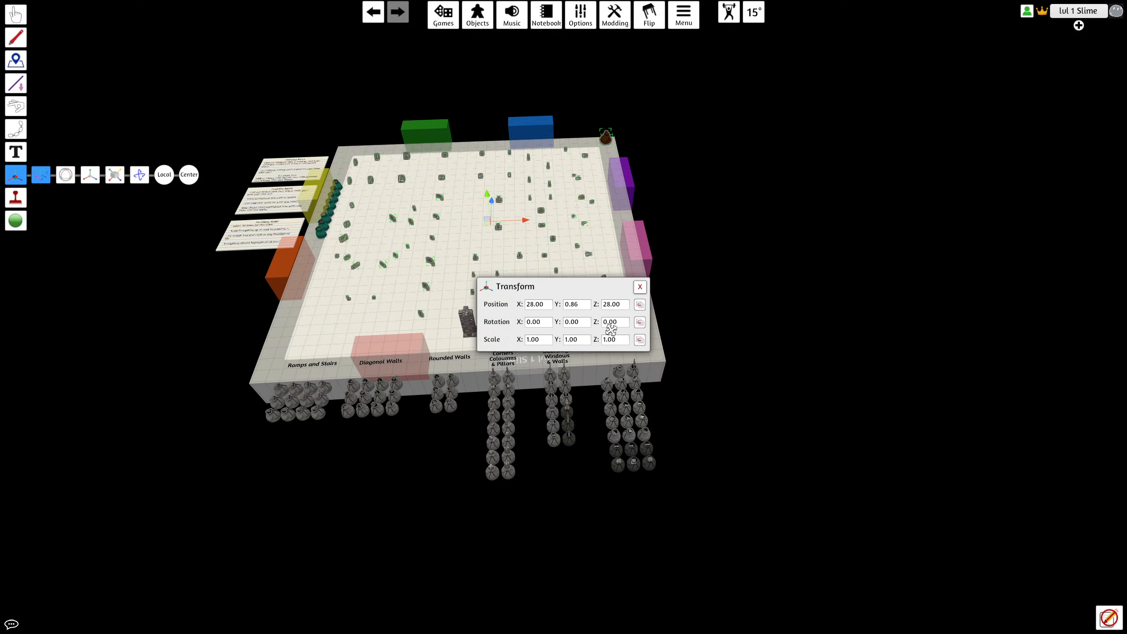
click(640, 288)
key(Escape)
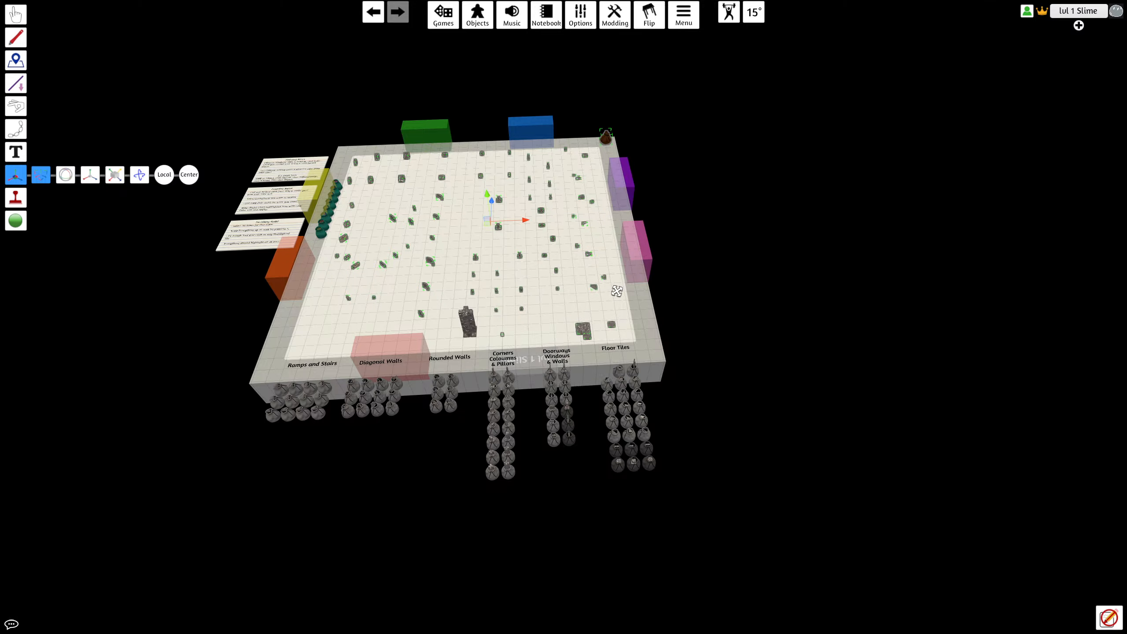
Step: Examine the floor tiles and other pieces across the table, and compare them with the floor tile set in Blender
key(F1)
scroll(594, 321, up, 3)
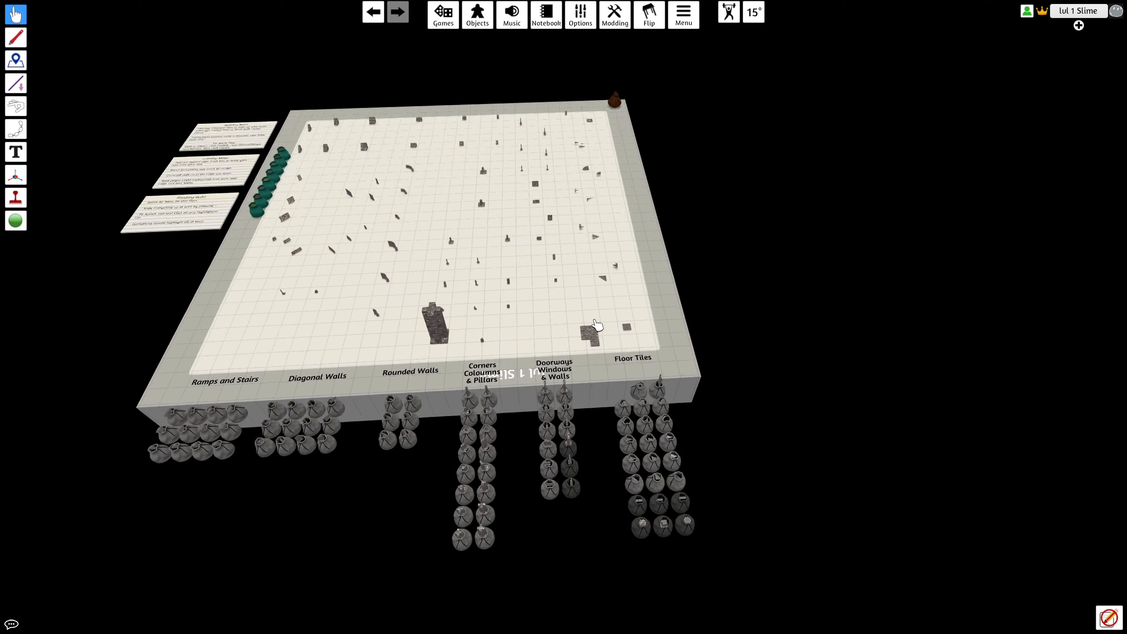
scroll(598, 325, up, 3)
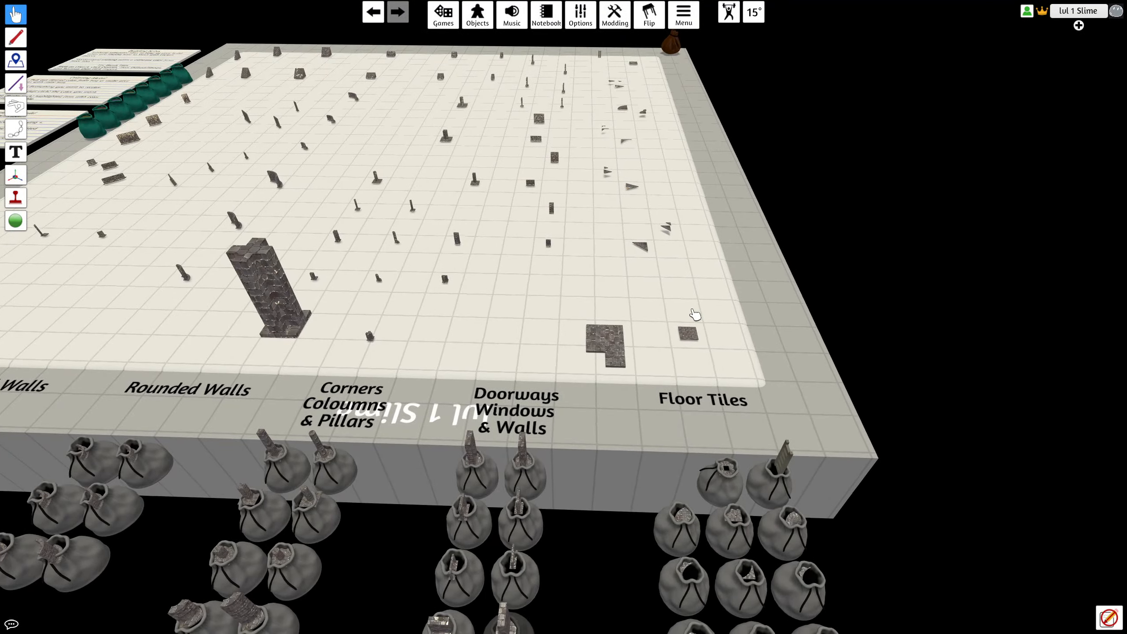
scroll(689, 320, up, 5)
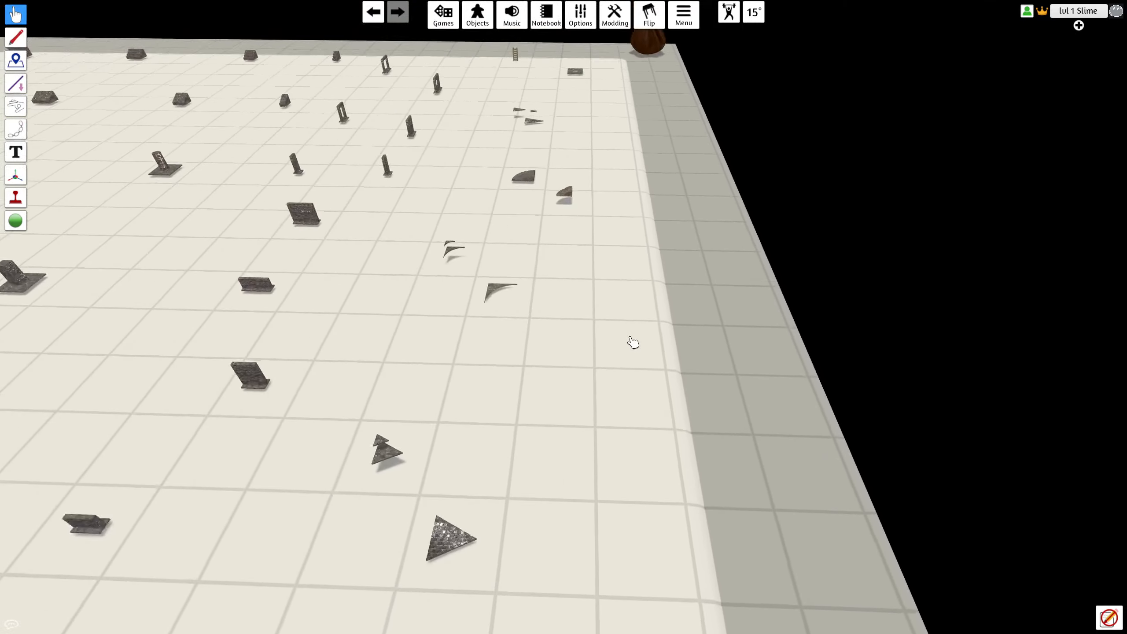
key(w)
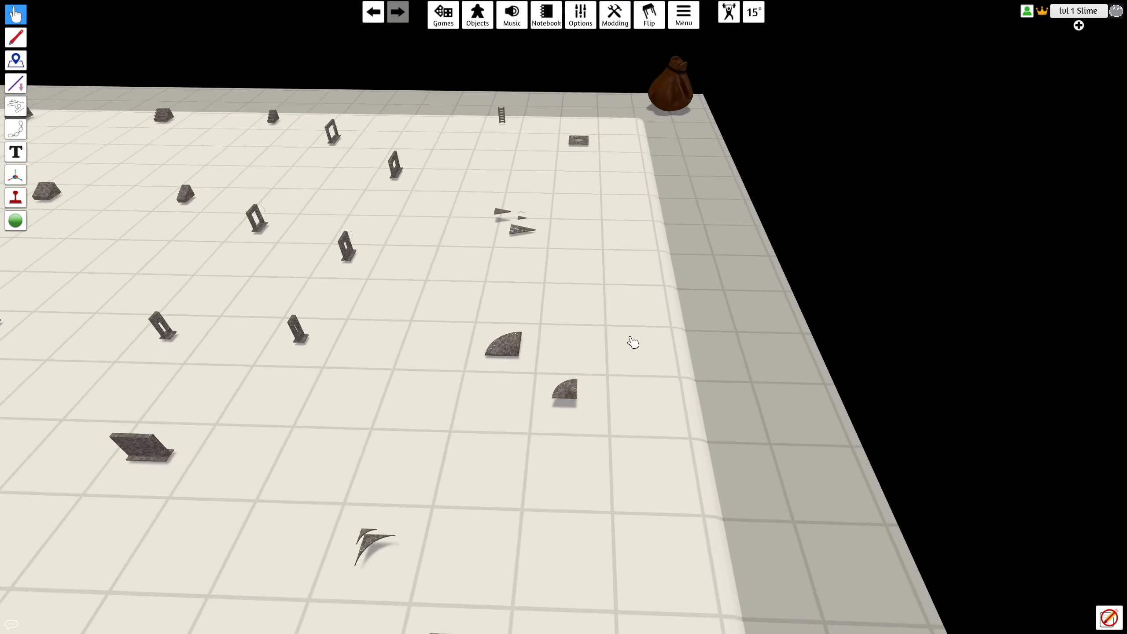
key(a)
key(s)
key(s)
key(d)
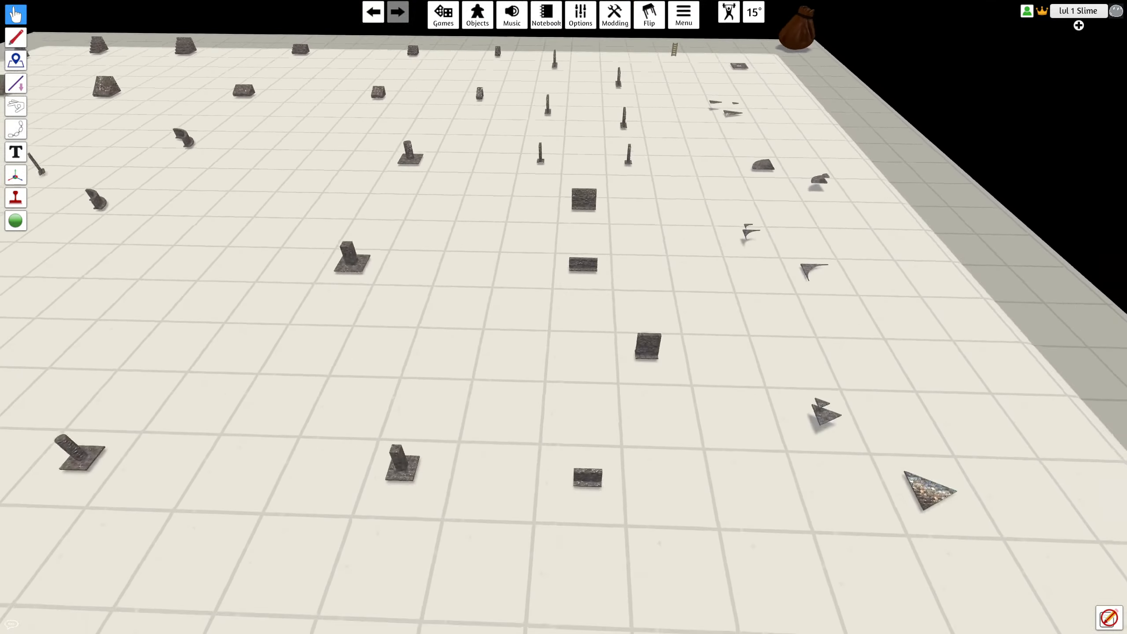
key(a)
key(d)
key(w)
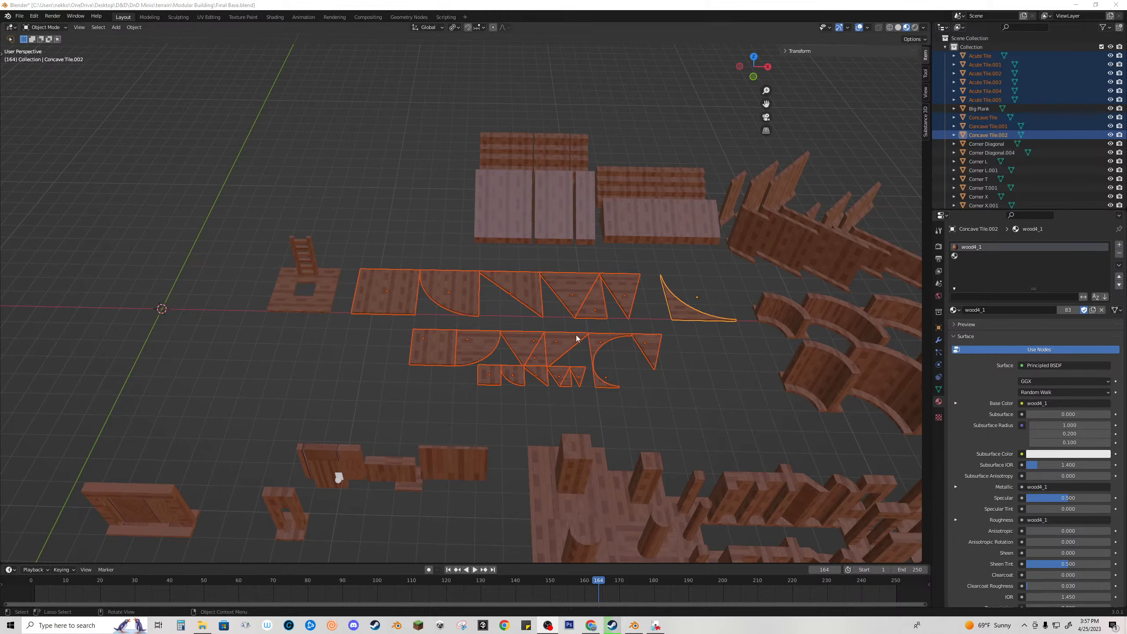
click(671, 403)
shift+middle_drag(694, 400, 619, 327)
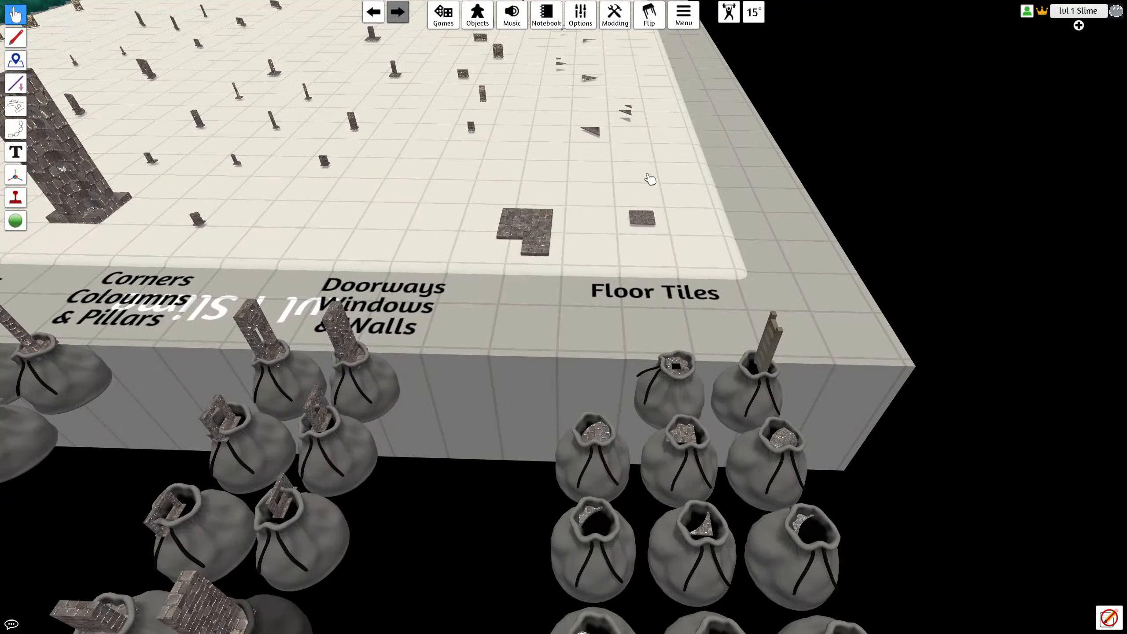
Step: Open the large triangular floor tile's custom model settings in Tabletop Simulator and upload "large right tile" to the cloud root folder as its mesh
scroll(649, 177, up, 5)
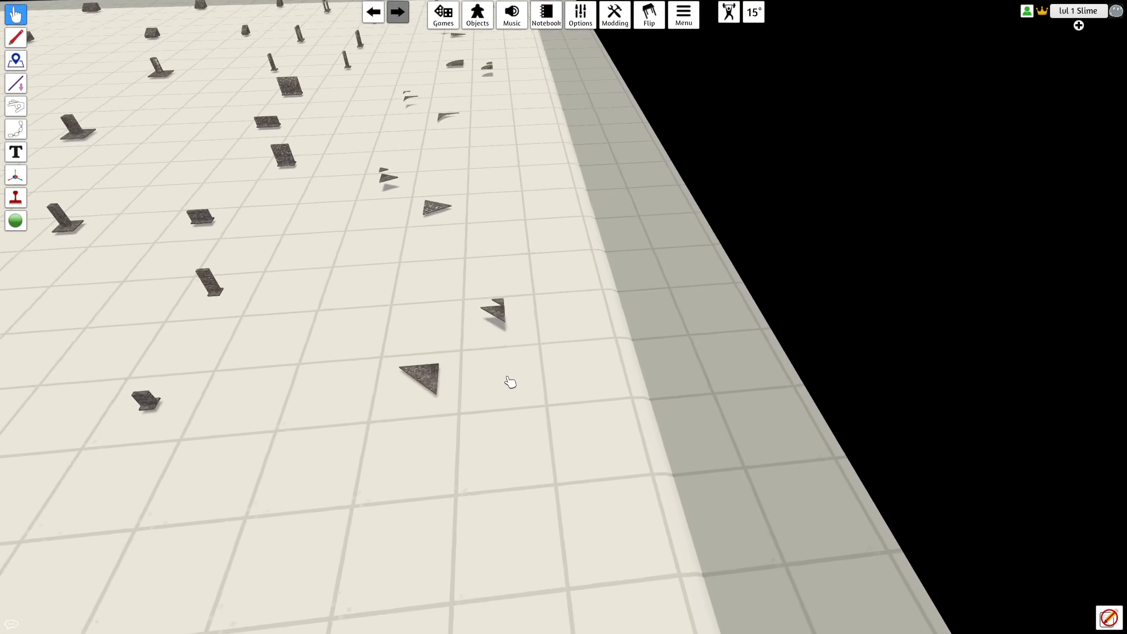
right_click(417, 380)
click(453, 519)
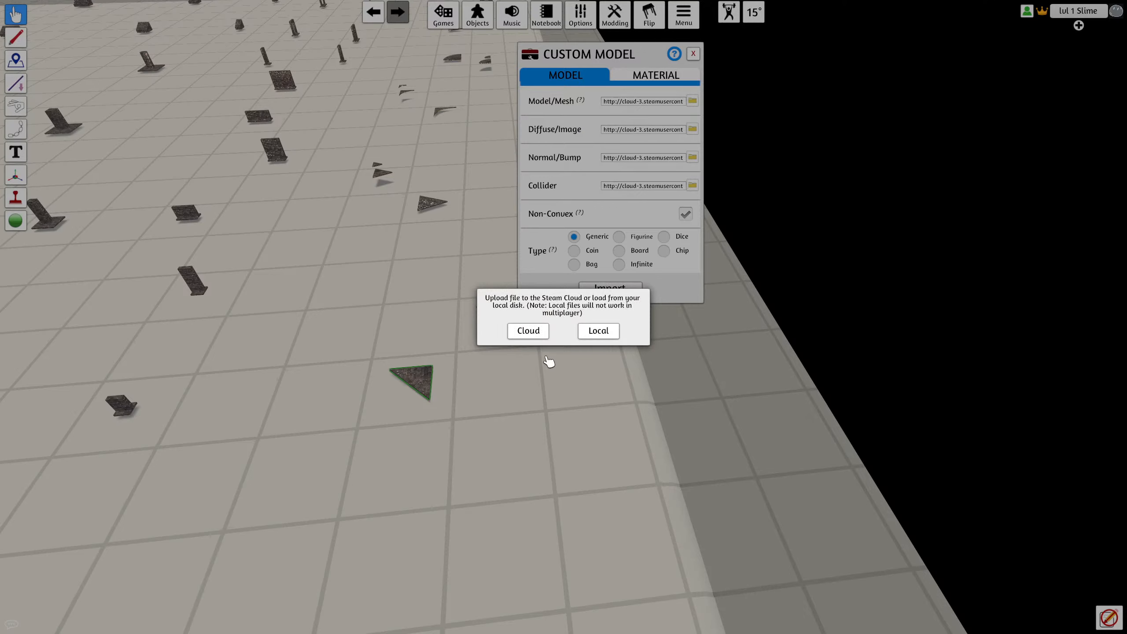
click(545, 332)
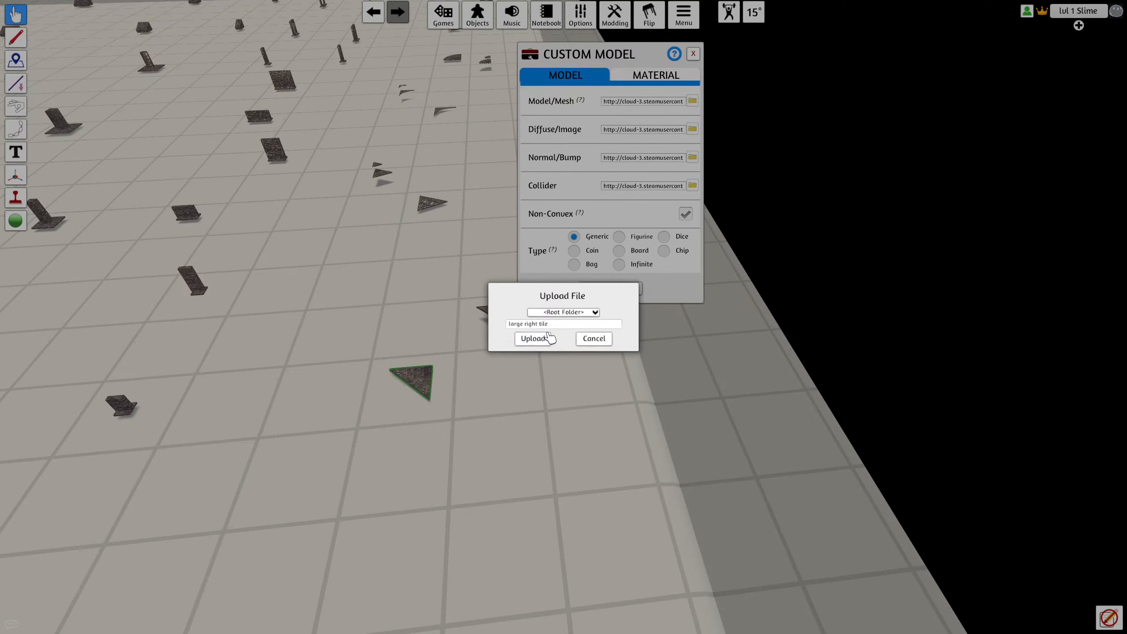
click(548, 338)
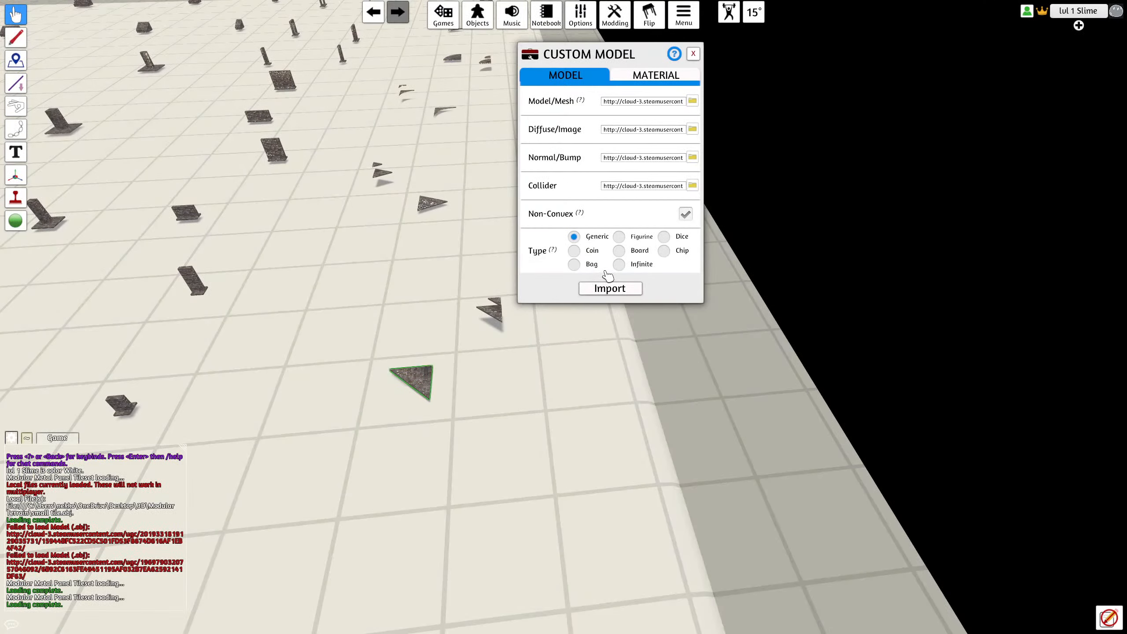
Step: Reuse the large right tile's mesh link as its collider, import the model and update the matching objects
click(650, 102)
click(657, 186)
key(ctrl+v)
click(610, 288)
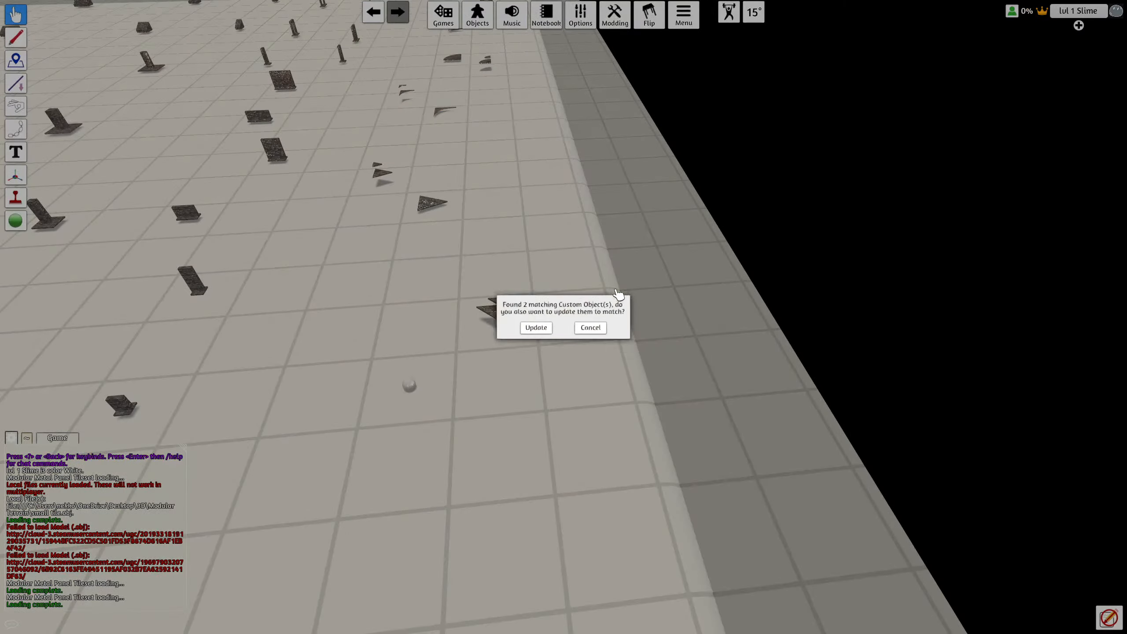
click(528, 331)
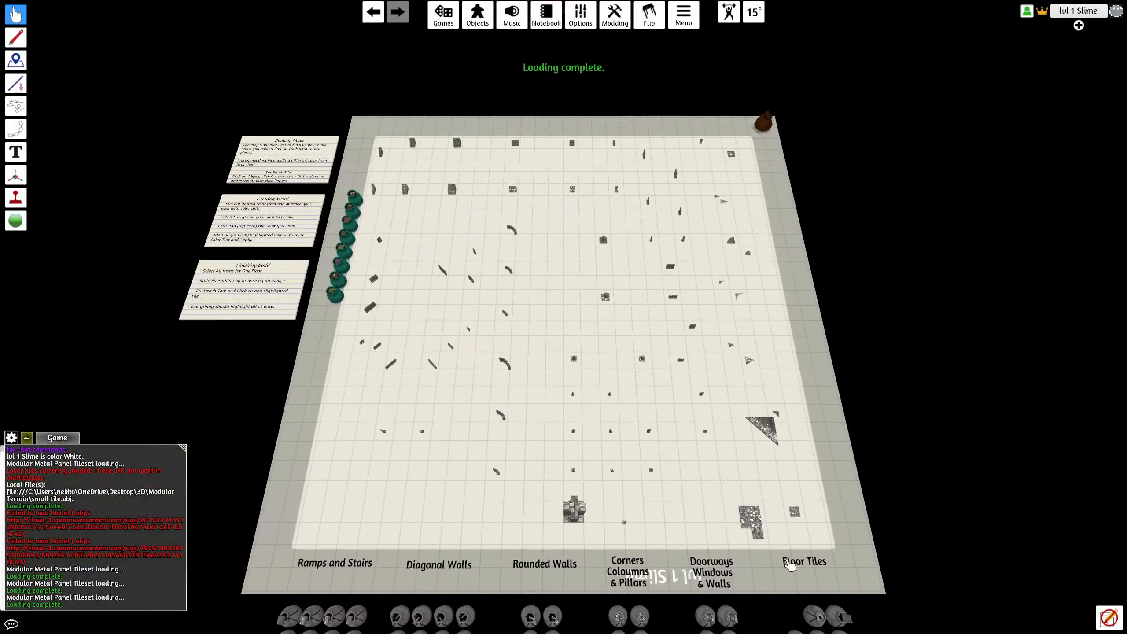
Step: Replace the triangle beside the large right tile with "medium right tile" uploaded to the cloud, and update the matching objects
scroll(773, 413, down, 5)
right_drag(642, 448, 492, 422)
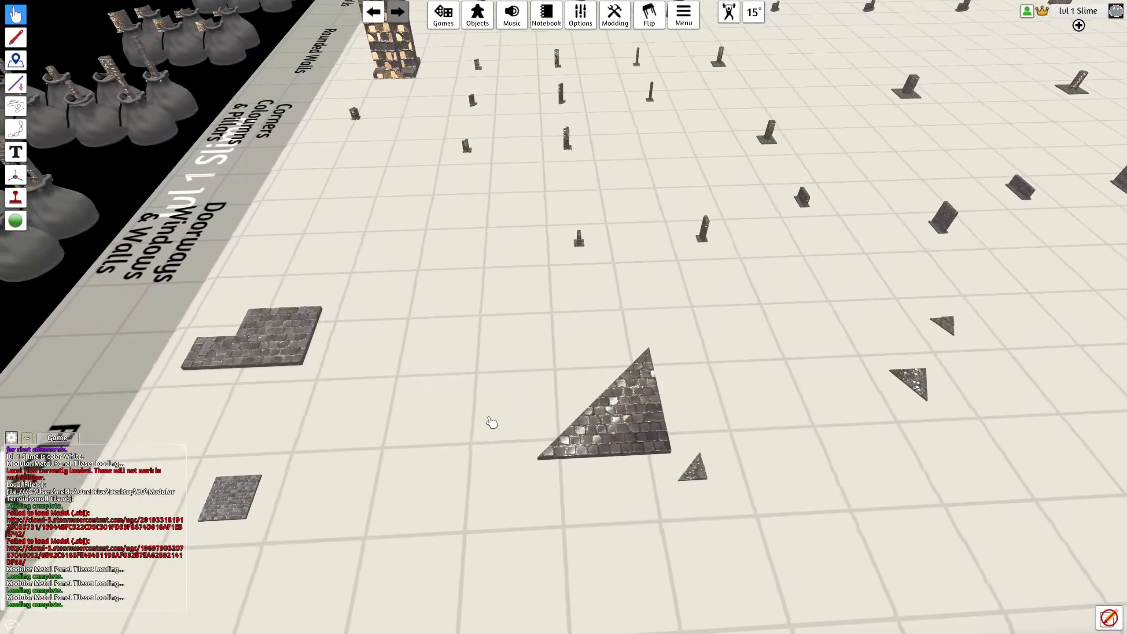
key(d)
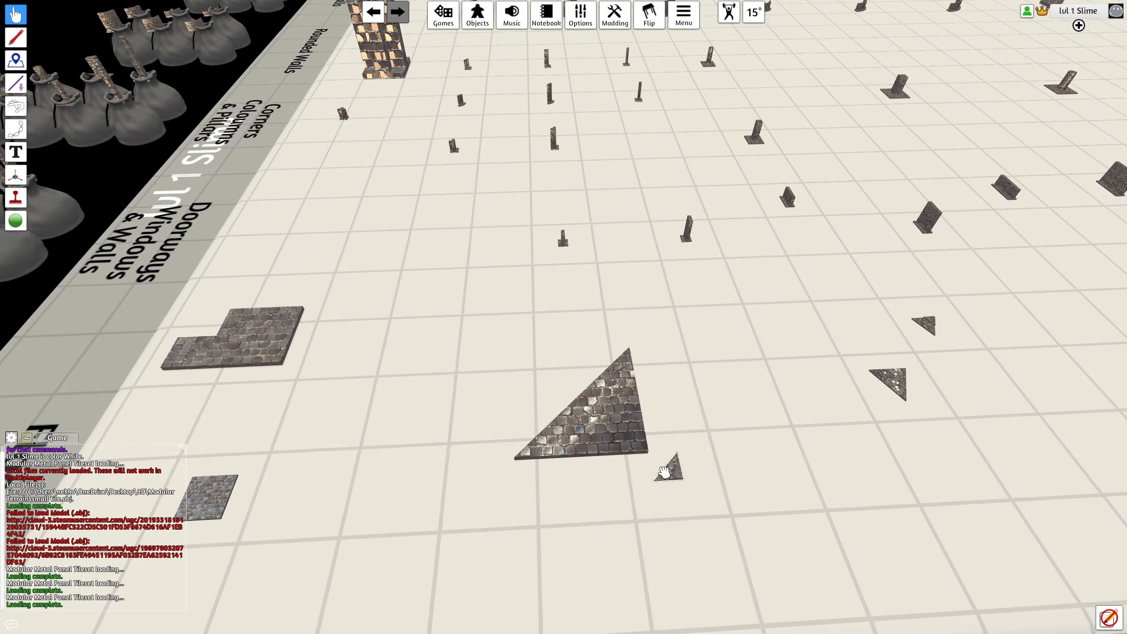
right_click(665, 472)
click(701, 453)
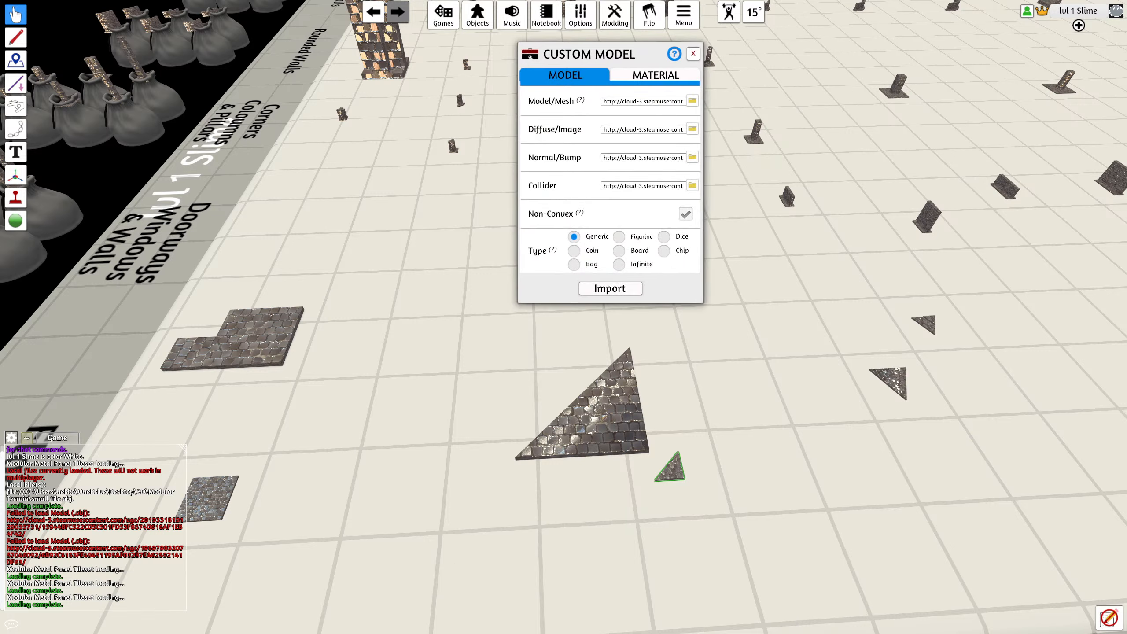
click(693, 101)
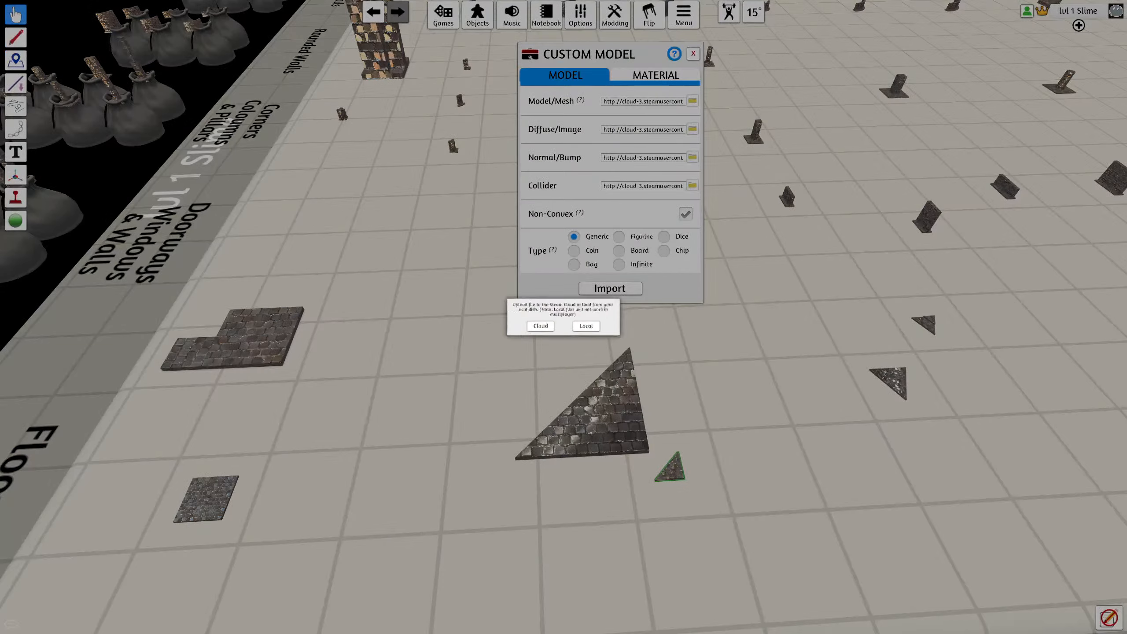
click(525, 329)
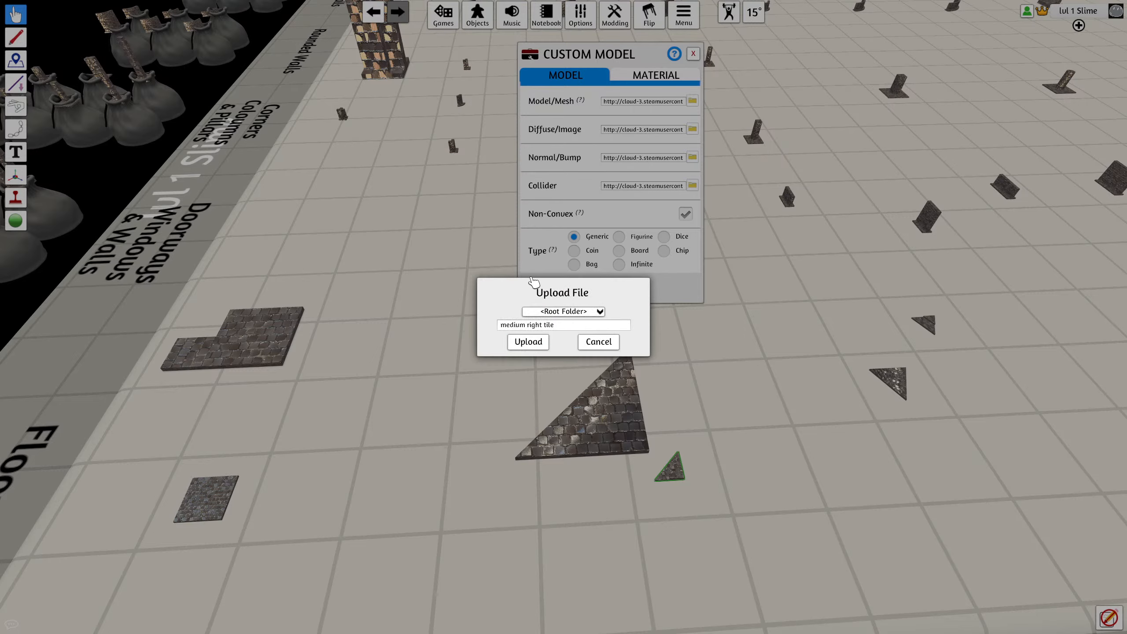
click(528, 342)
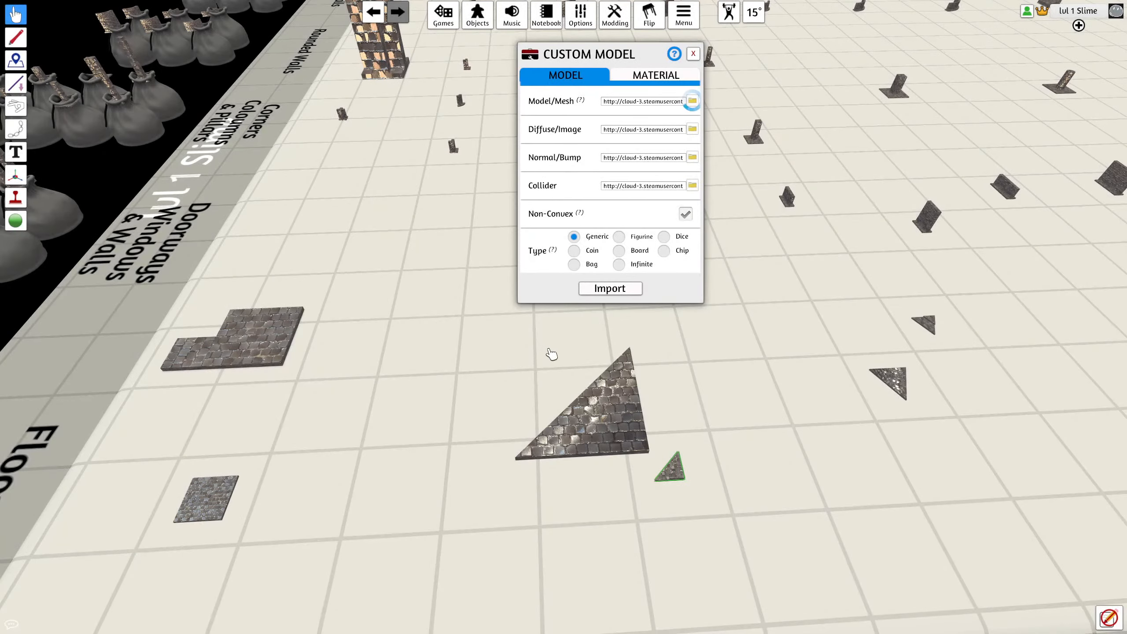
click(611, 288)
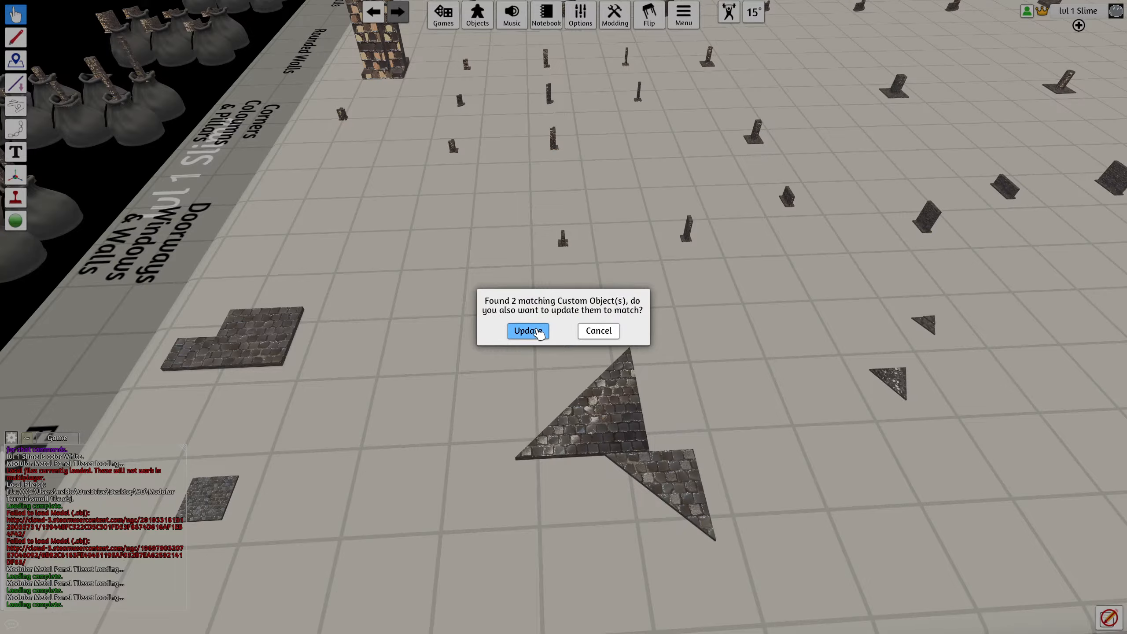
click(527, 330)
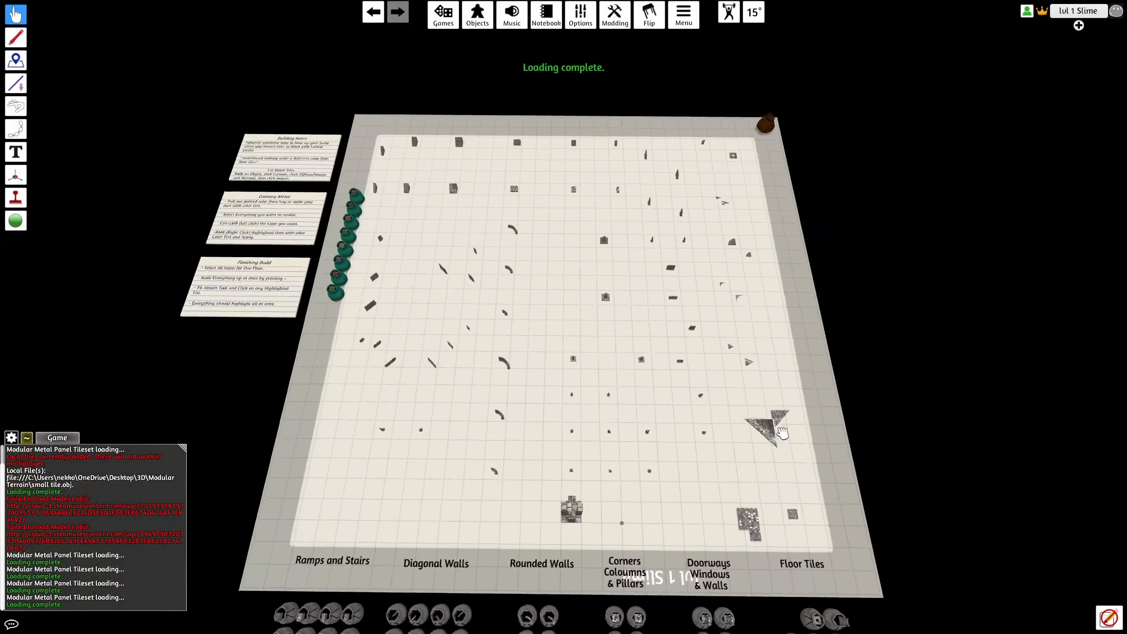
Step: Set the medium right tile's collider to its own mesh link, reimport it and update the matching objects
right_click(785, 414)
right_click(789, 413)
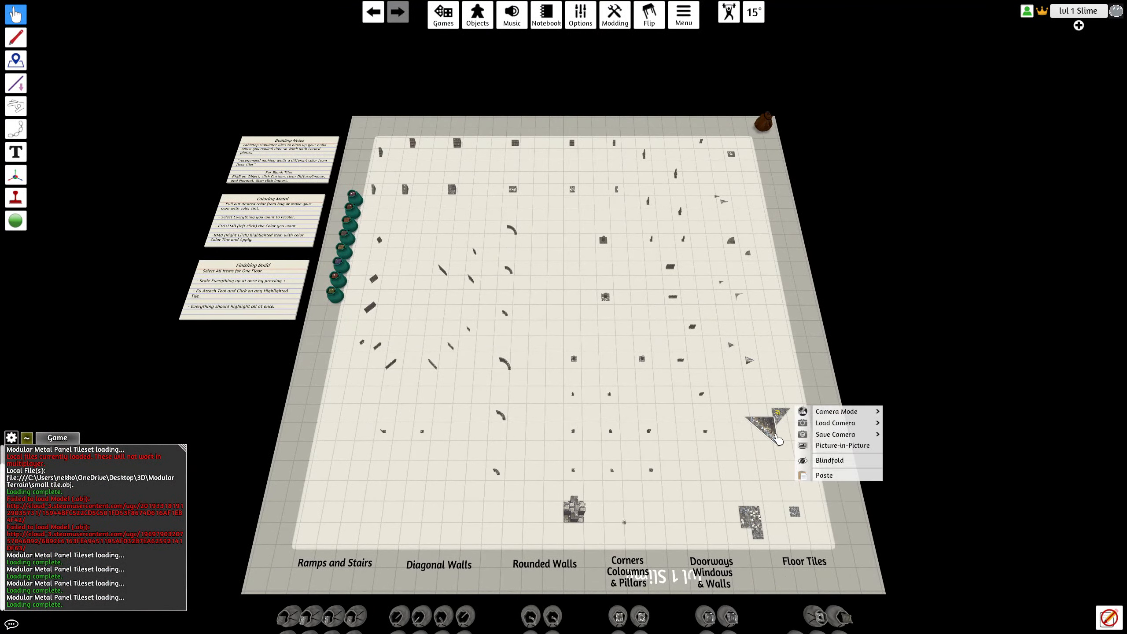
click(793, 418)
right_click(776, 413)
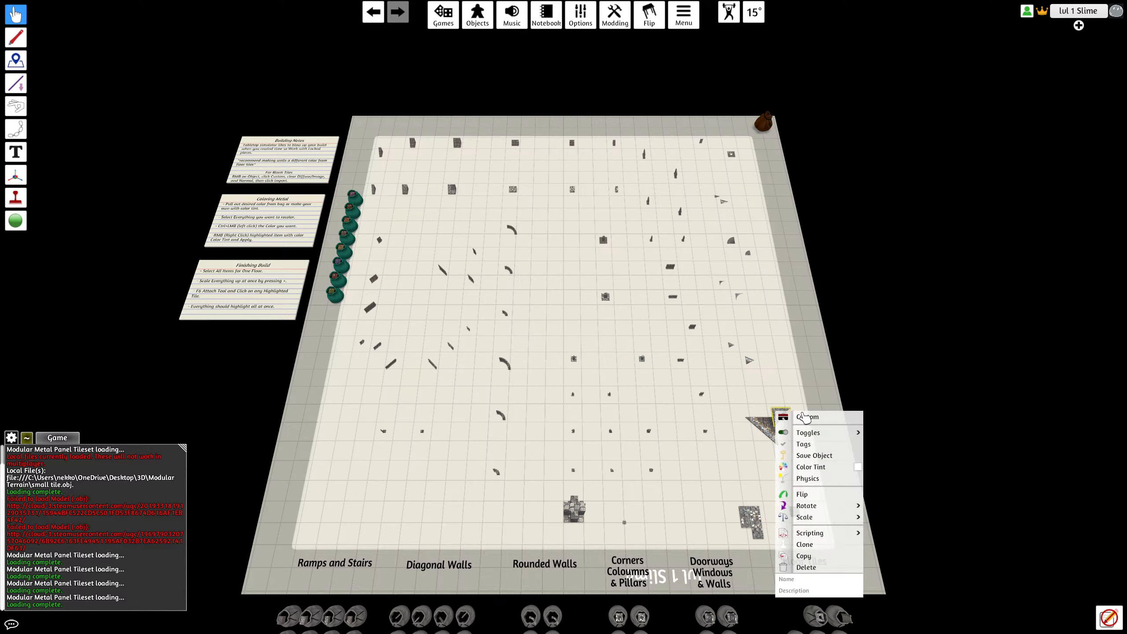
click(803, 519)
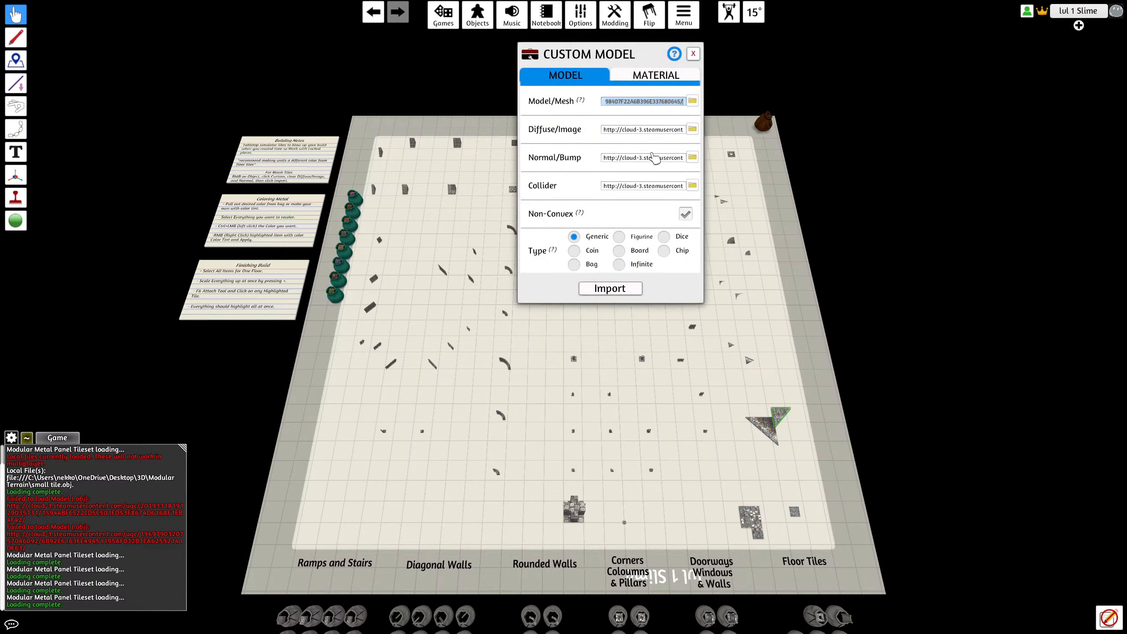
click(647, 186)
click(619, 291)
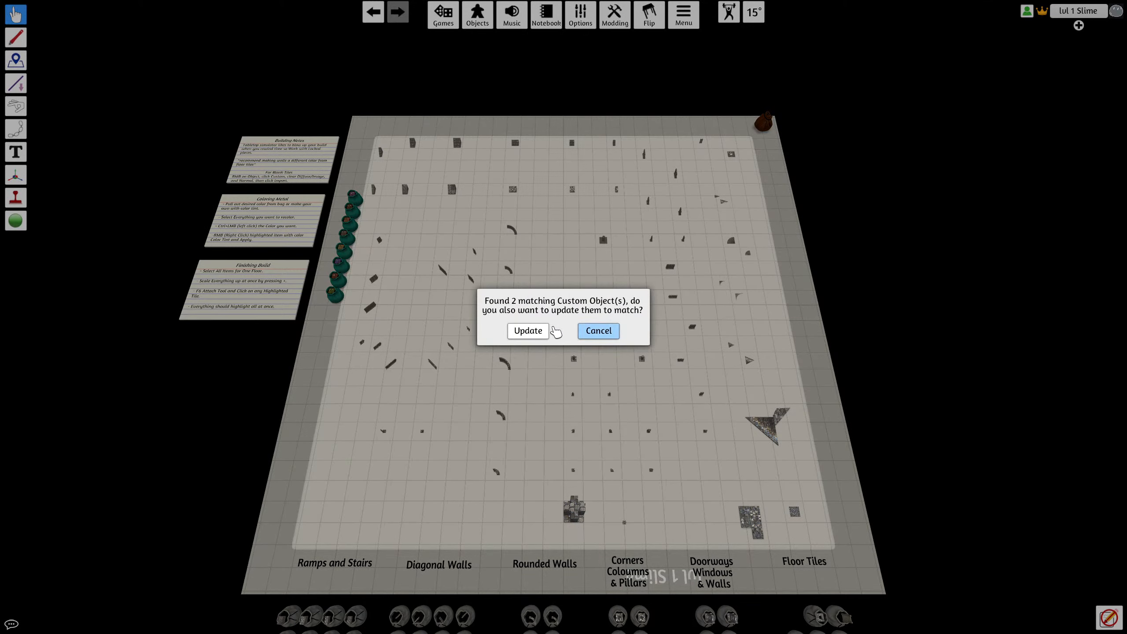
click(531, 330)
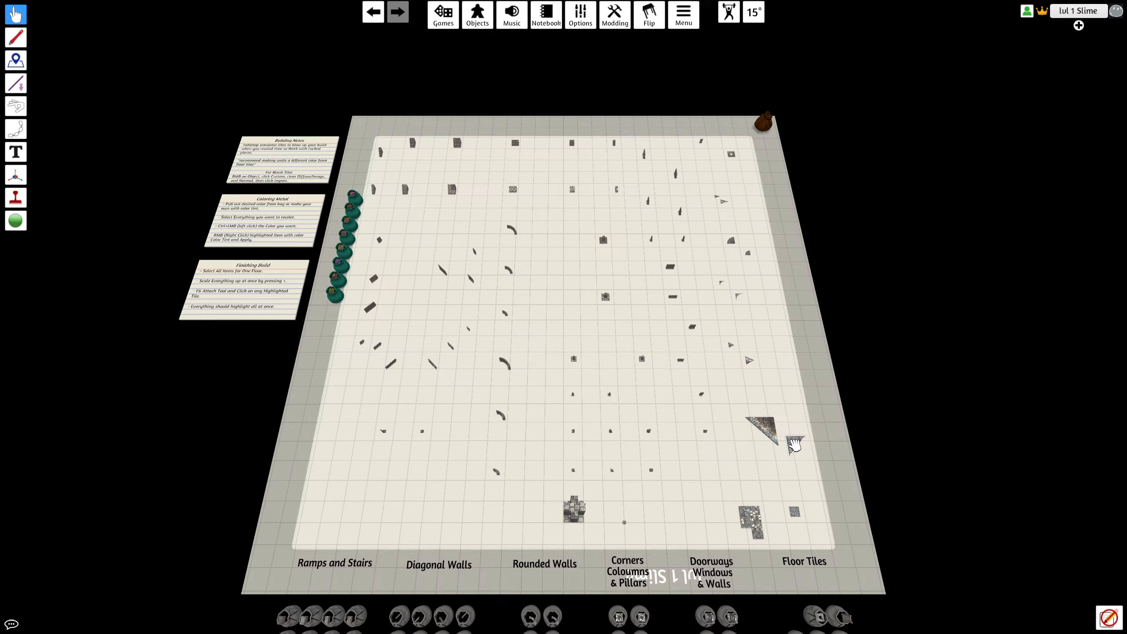
Step: Upload a new mesh to the cloud for the tiny triangular floor tile, import it and update the matching objects
right_click(798, 417)
click(821, 424)
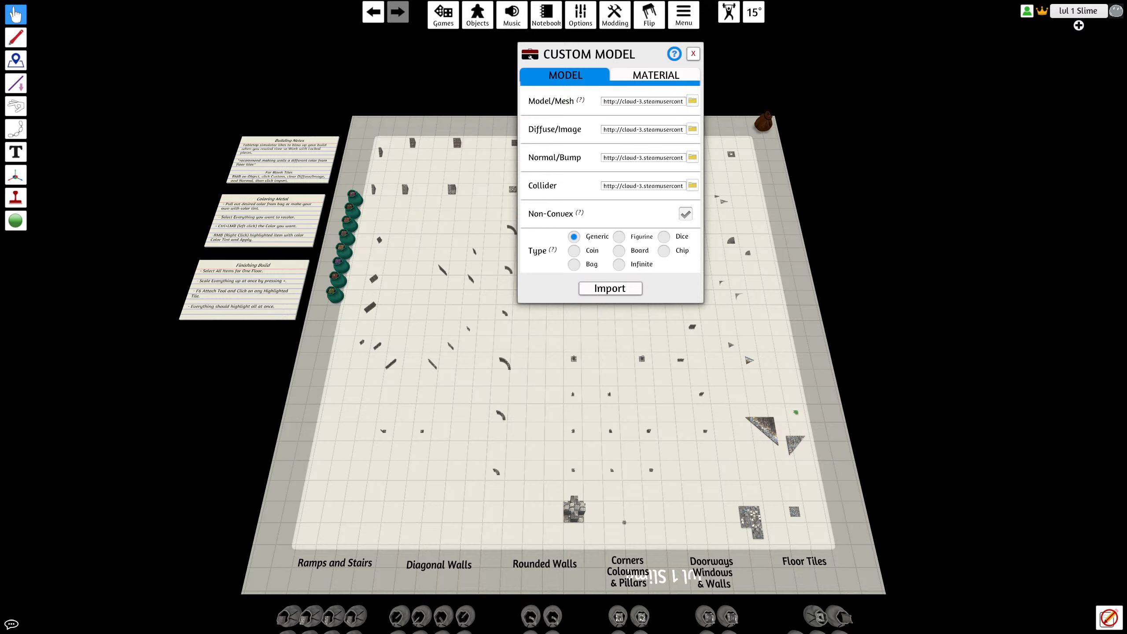
click(692, 101)
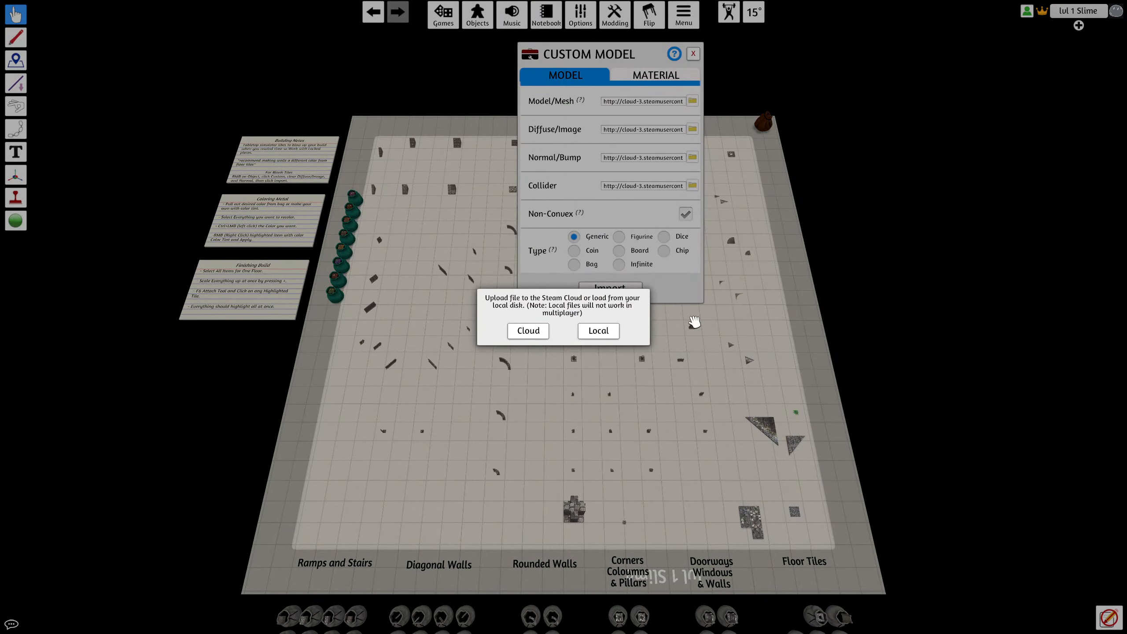
click(531, 334)
click(530, 340)
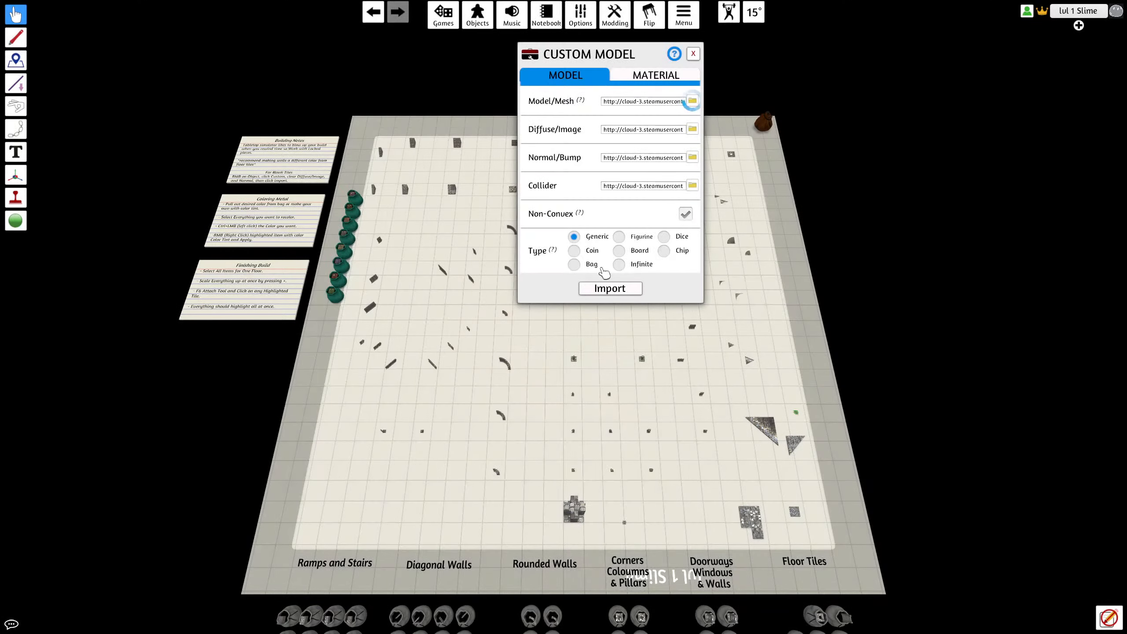
click(614, 288)
key(Return)
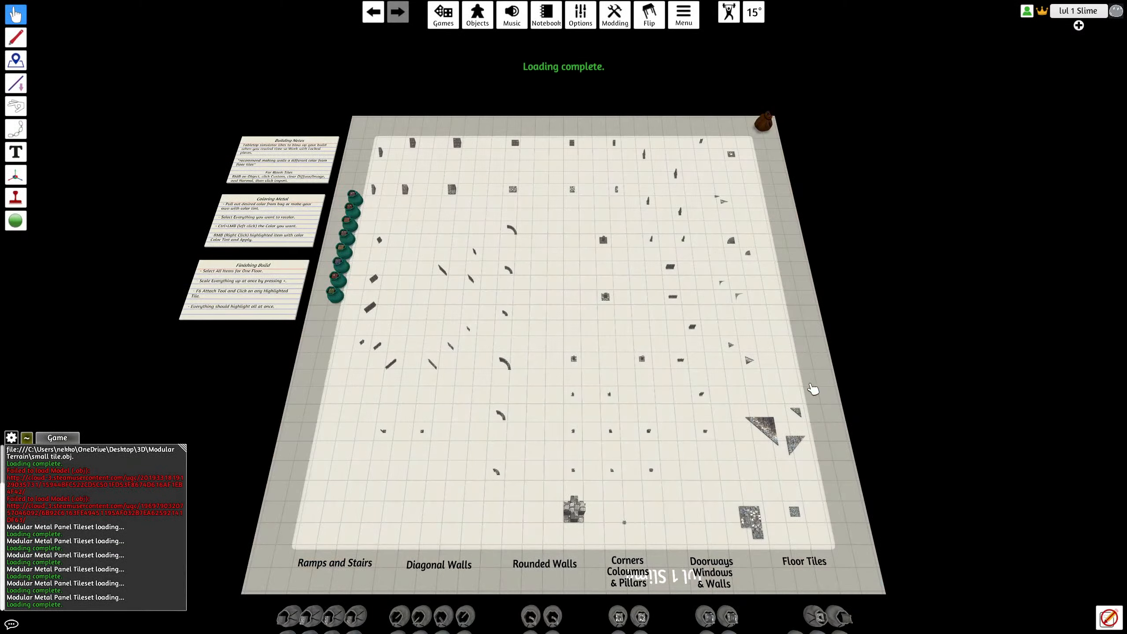
Step: Place the small triangular tile and the small square floor tile corner to corner to compare their sizes
right_drag(813, 388, 617, 414)
scroll(617, 414, up, 5)
scroll(617, 409, up, 3)
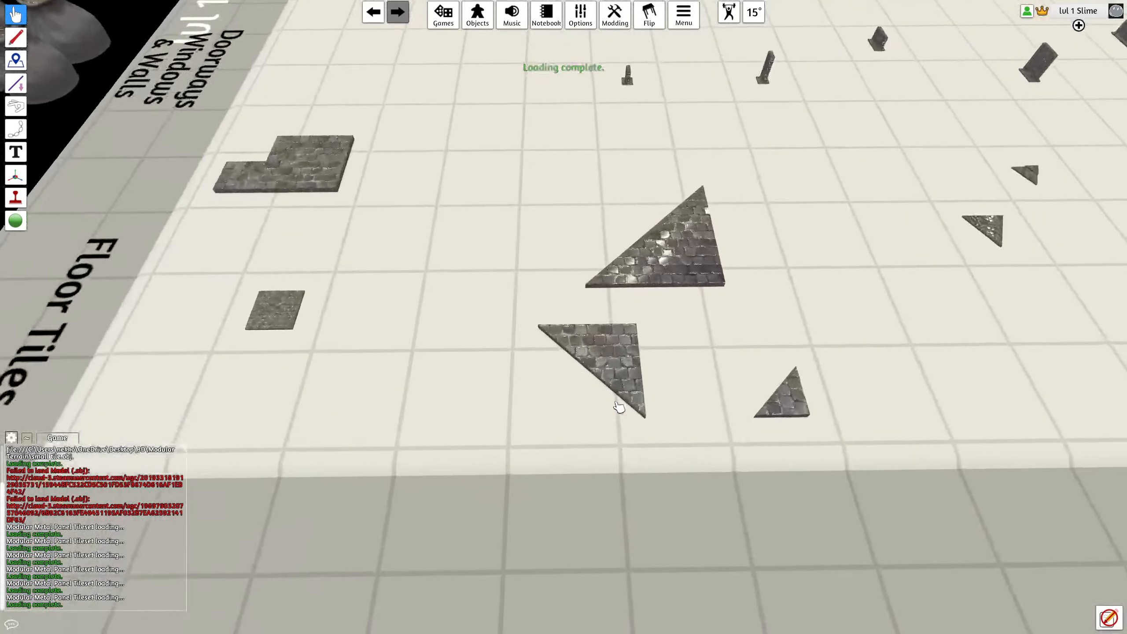
scroll(428, 453, up, 5)
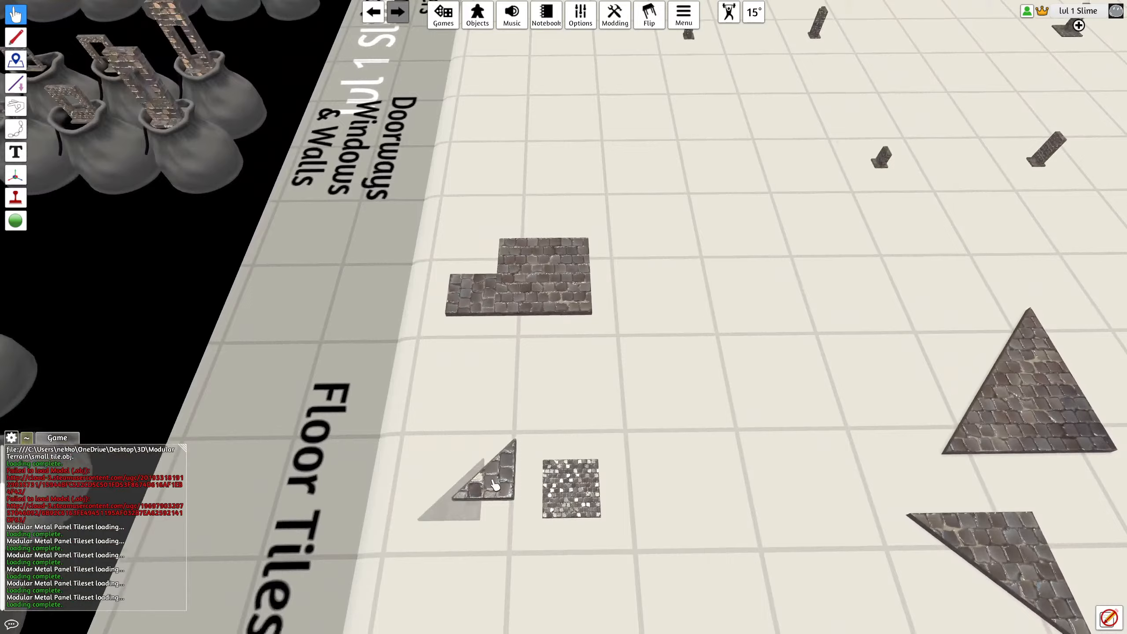
drag(495, 485, 643, 516)
scroll(485, 490, down, 6)
drag(530, 496, 581, 529)
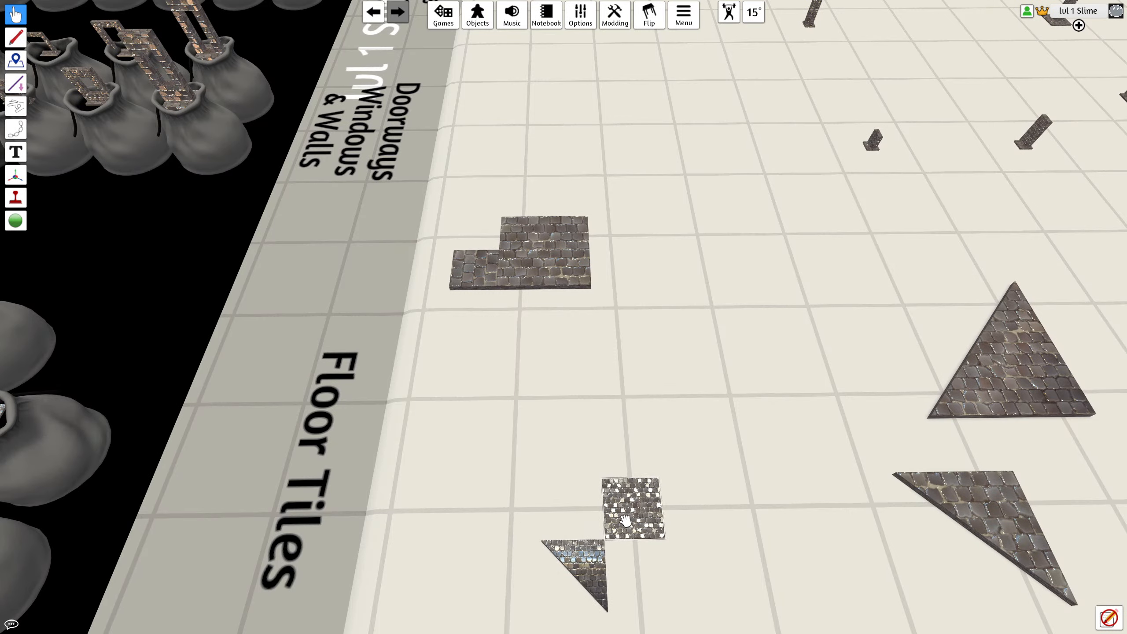
scroll(625, 520, down, 3)
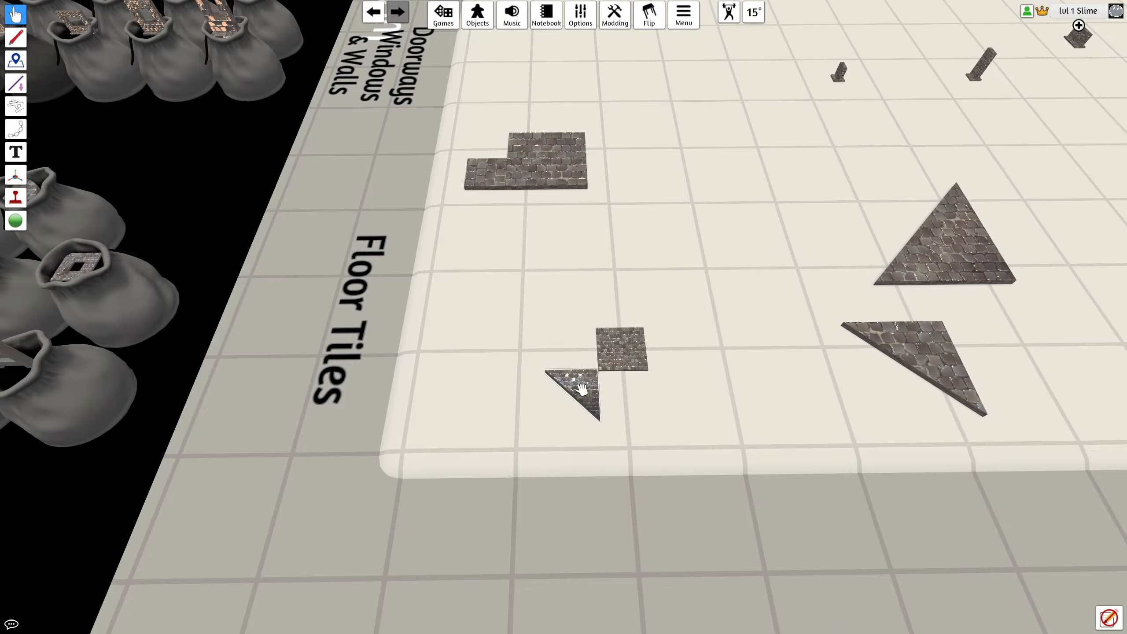
right_drag(581, 389, 713, 247)
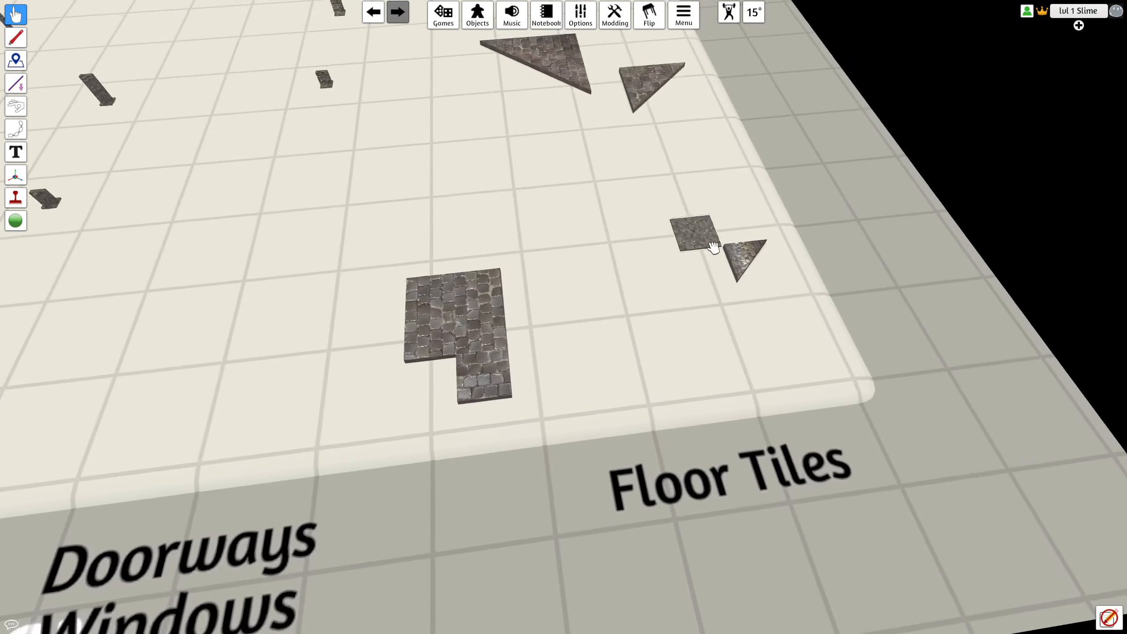
Step: Flip the small square floor tile, then spread the square and the small triangle apart near the board's corner
key(f)
key(f)
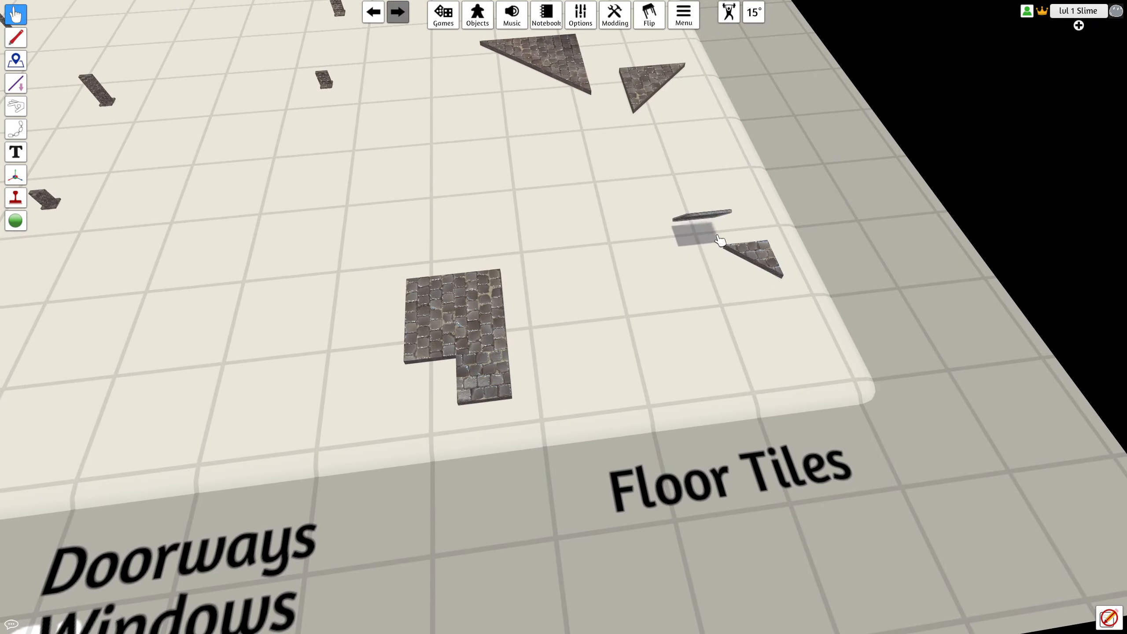
drag(754, 253, 728, 291)
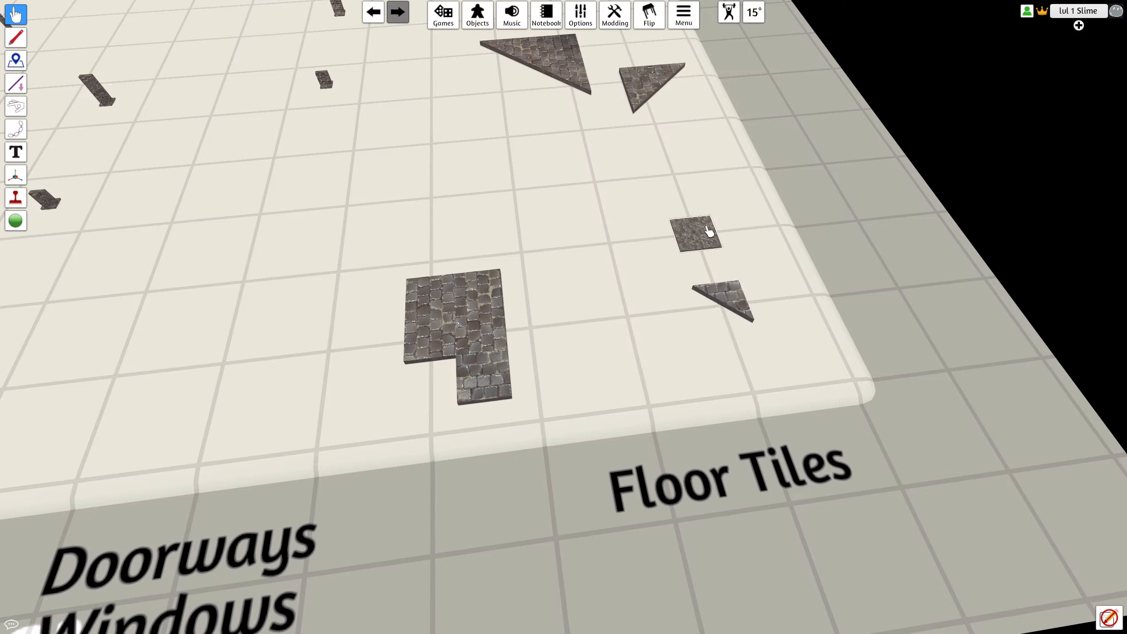
drag(709, 230, 719, 262)
right_click(689, 271)
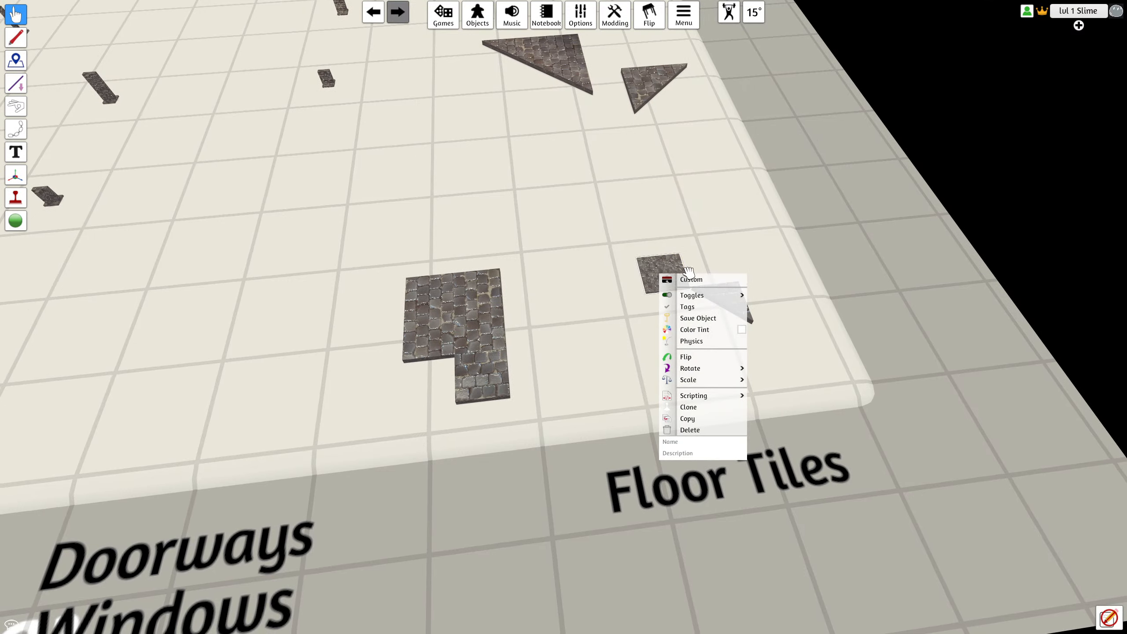
drag(727, 297, 775, 315)
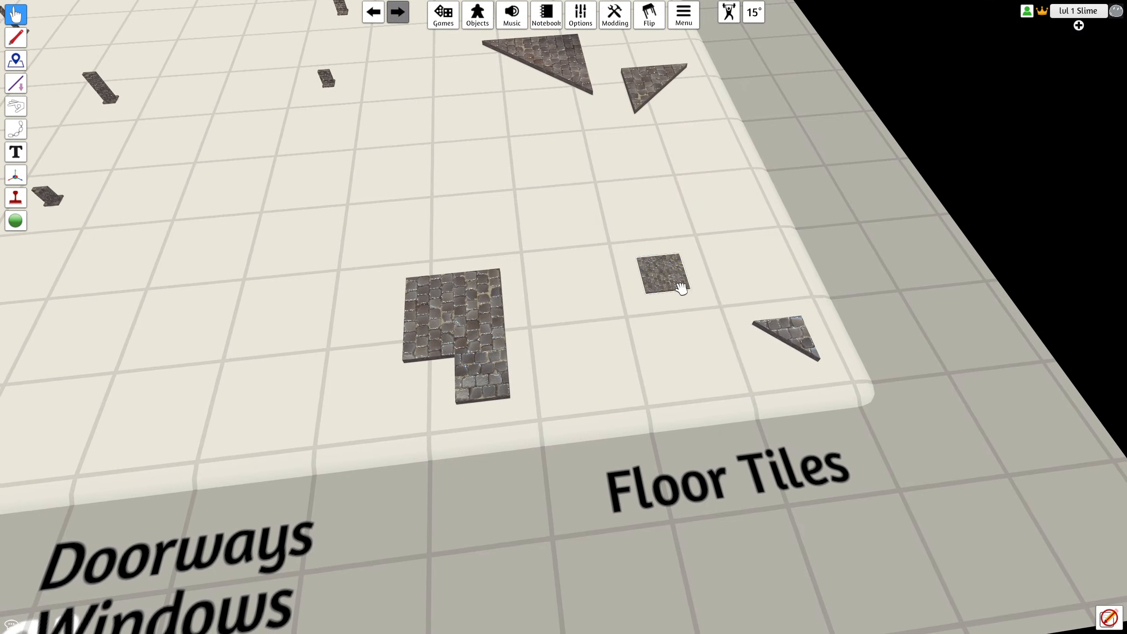
drag(681, 288, 768, 277)
mouse_move(760, 323)
mouse_down()
mouse_move(766, 289)
mouse_move(774, 307)
mouse_up()
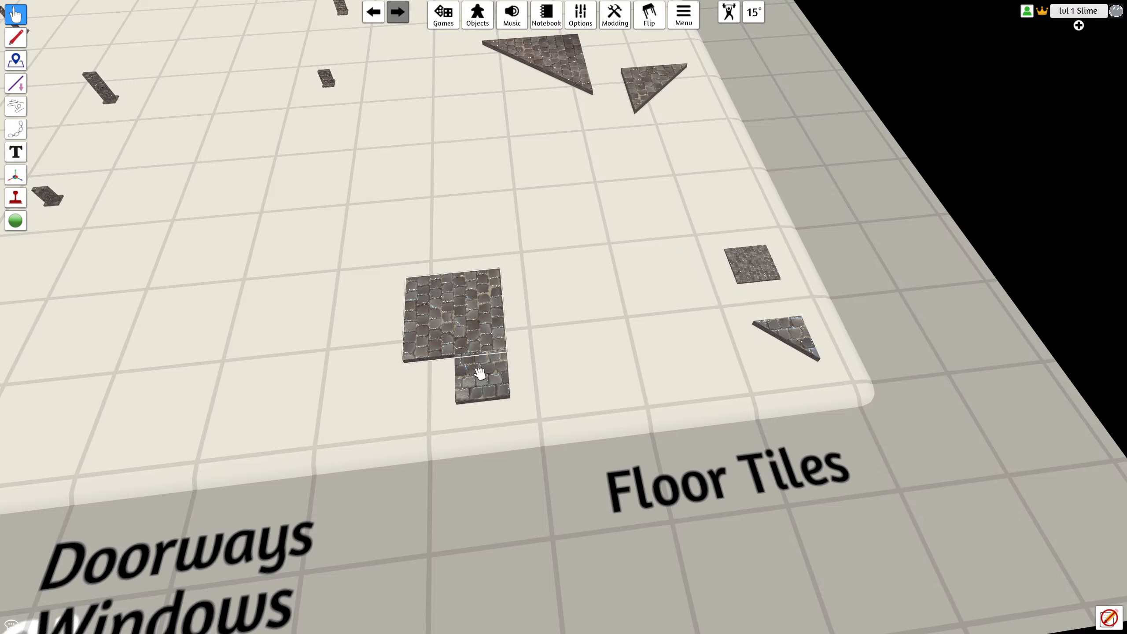
Step: Move the square tile overlapping the large floor tile over beside the small triangle
drag(480, 373, 763, 345)
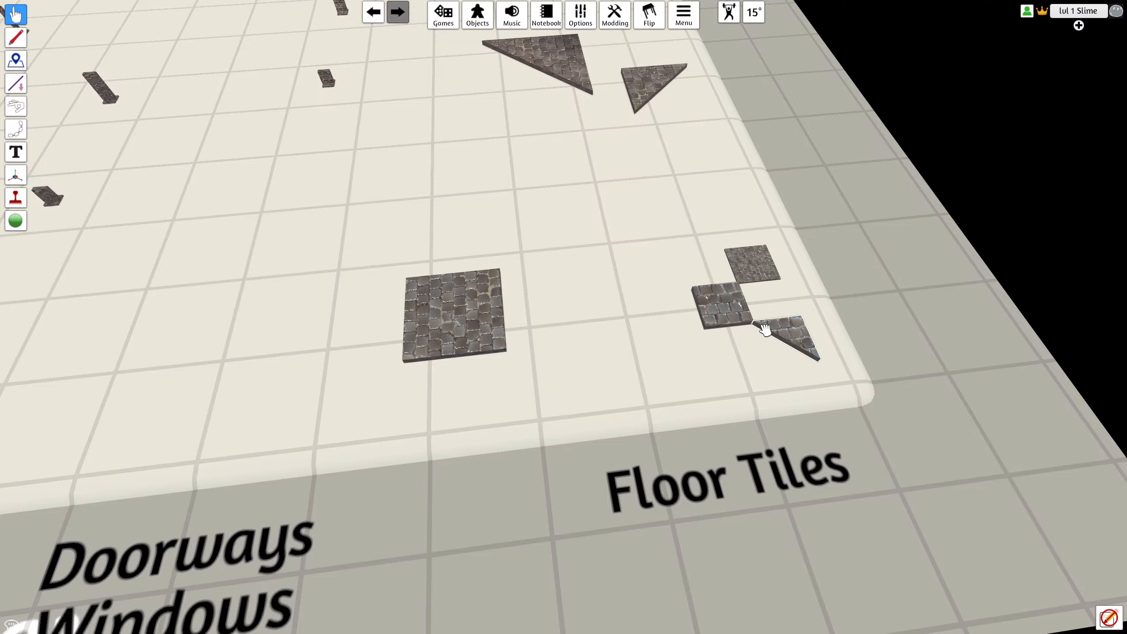
drag(728, 310, 690, 340)
scroll(547, 314, down, 3)
right_drag(657, 338, 497, 330)
scroll(496, 332, up, 3)
drag(510, 348, 577, 356)
scroll(598, 344, down, 3)
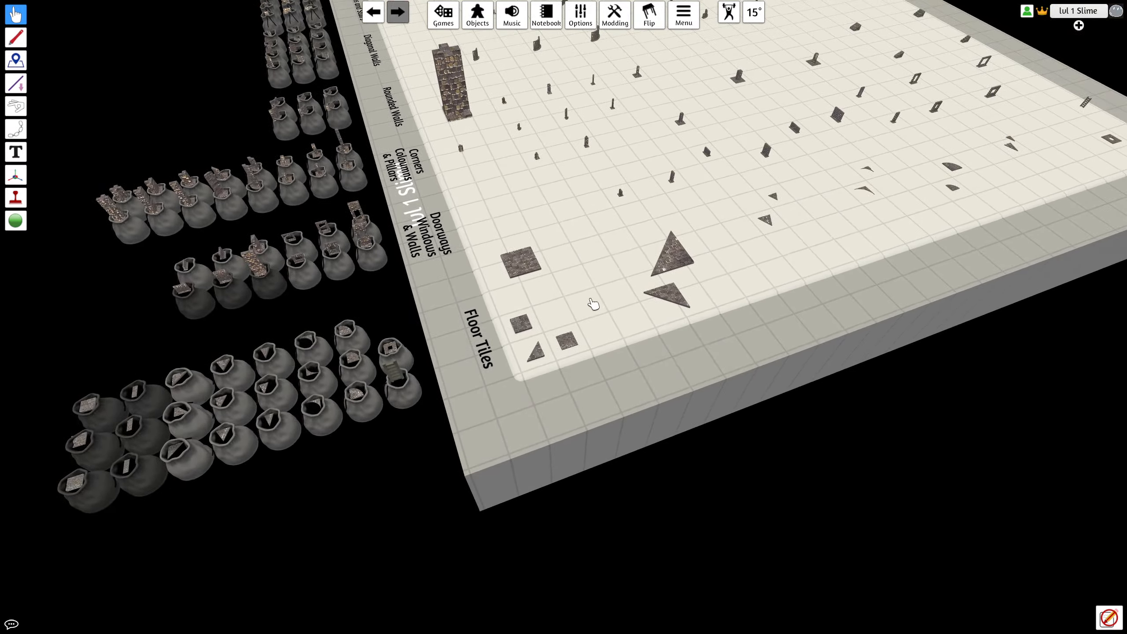
right_drag(591, 302, 674, 302)
scroll(661, 306, up, 3)
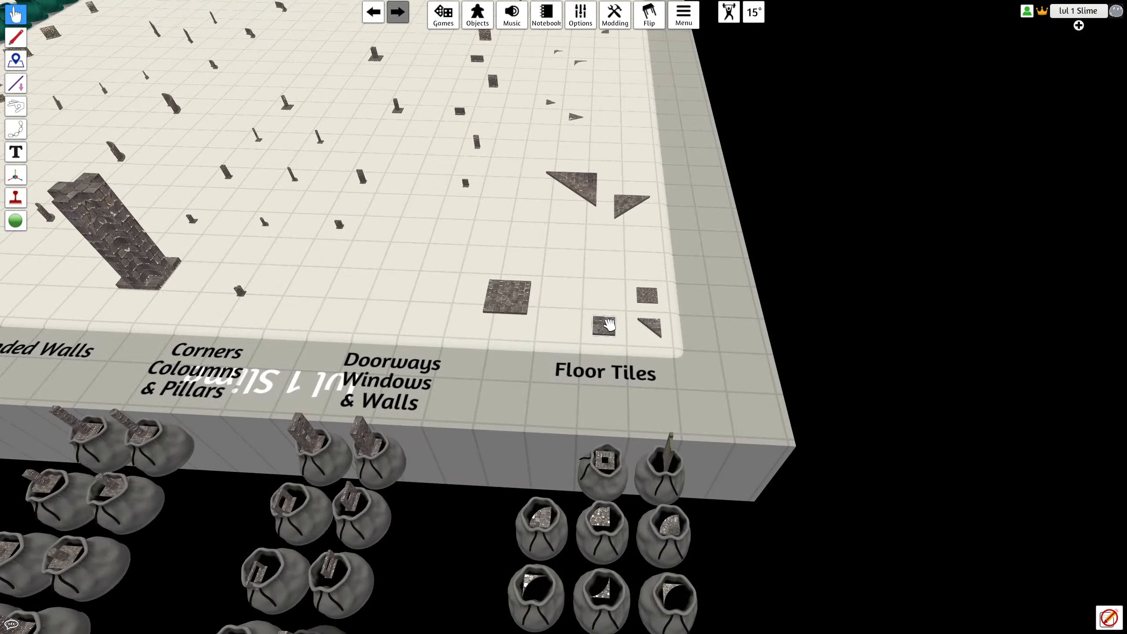
Step: Inspect the transform values of the square floor tiles with the Gizmo tool
key(F8)
click(604, 325)
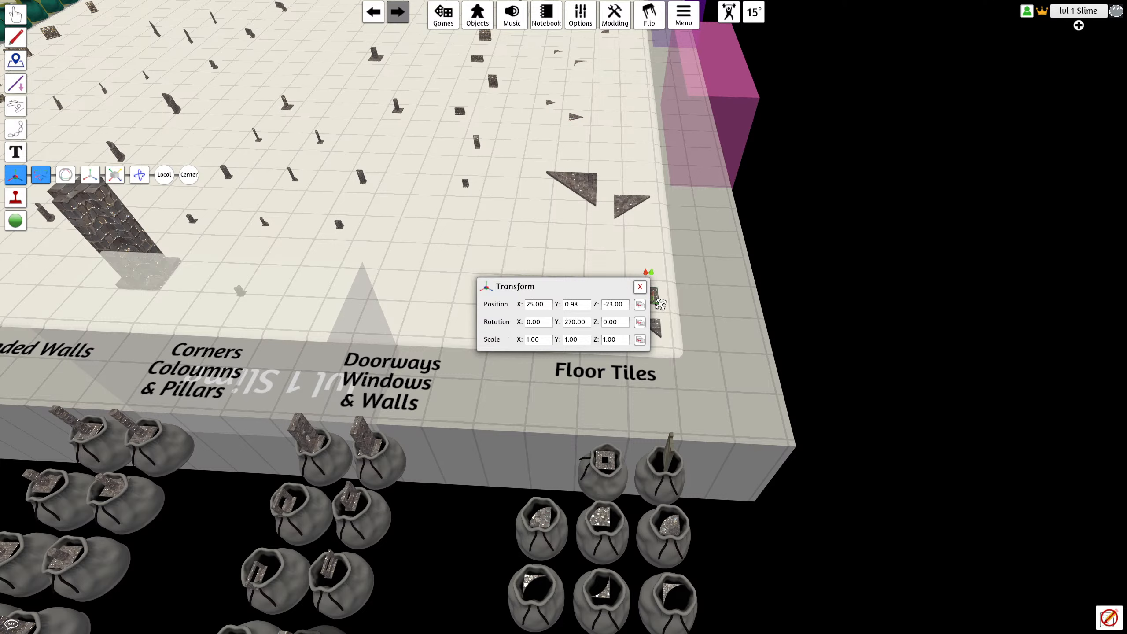
scroll(660, 304, up, 4)
click(439, 278)
click(640, 287)
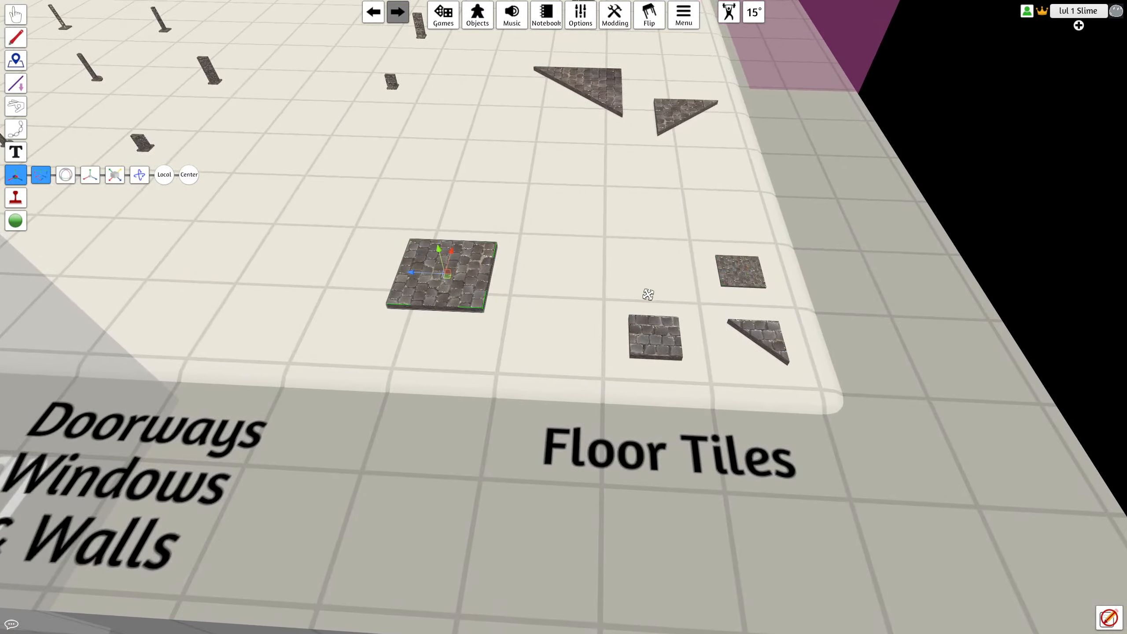
key(F1)
Step: Upload a new mesh to the cloud for the square tile beside the triangle, match its collider to that mesh and import it
right_click(656, 351)
click(683, 355)
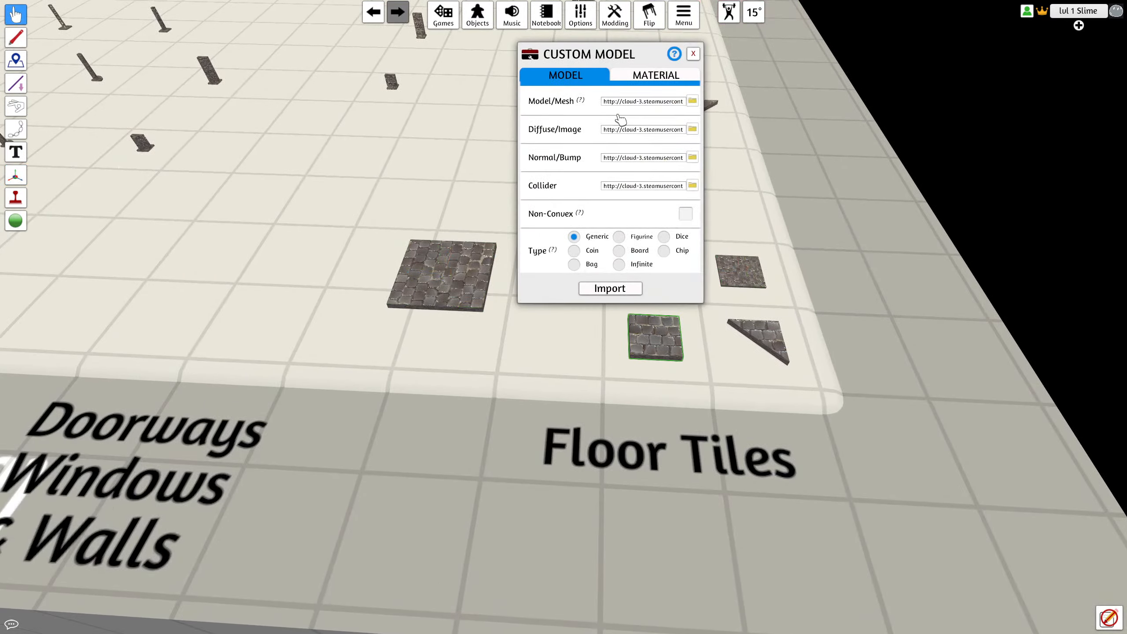
click(692, 101)
click(610, 288)
click(528, 327)
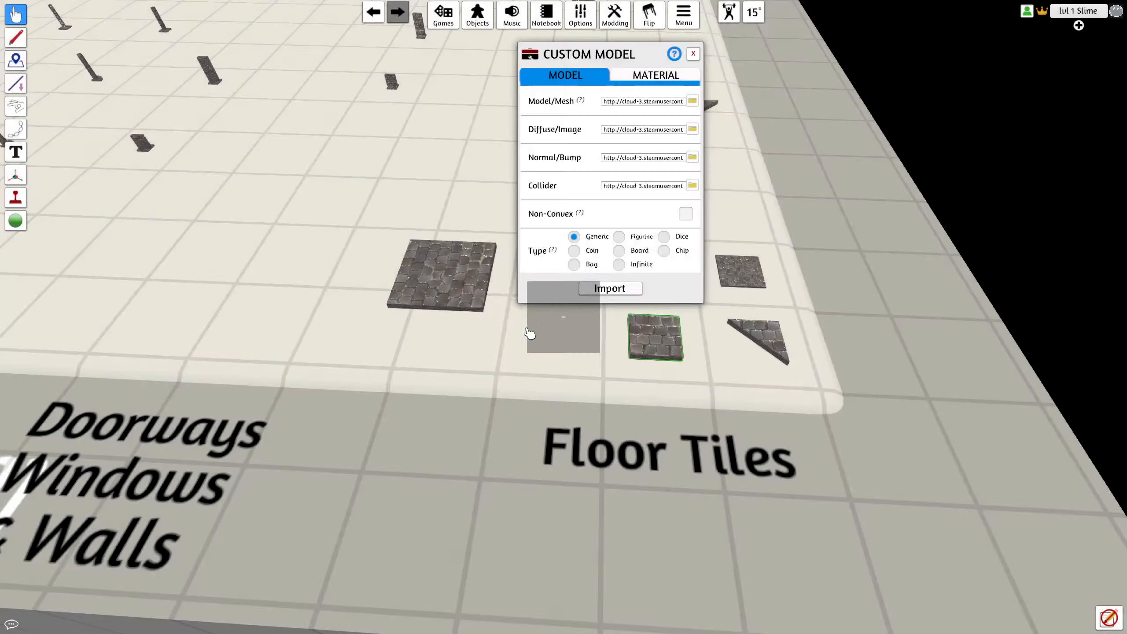
click(536, 342)
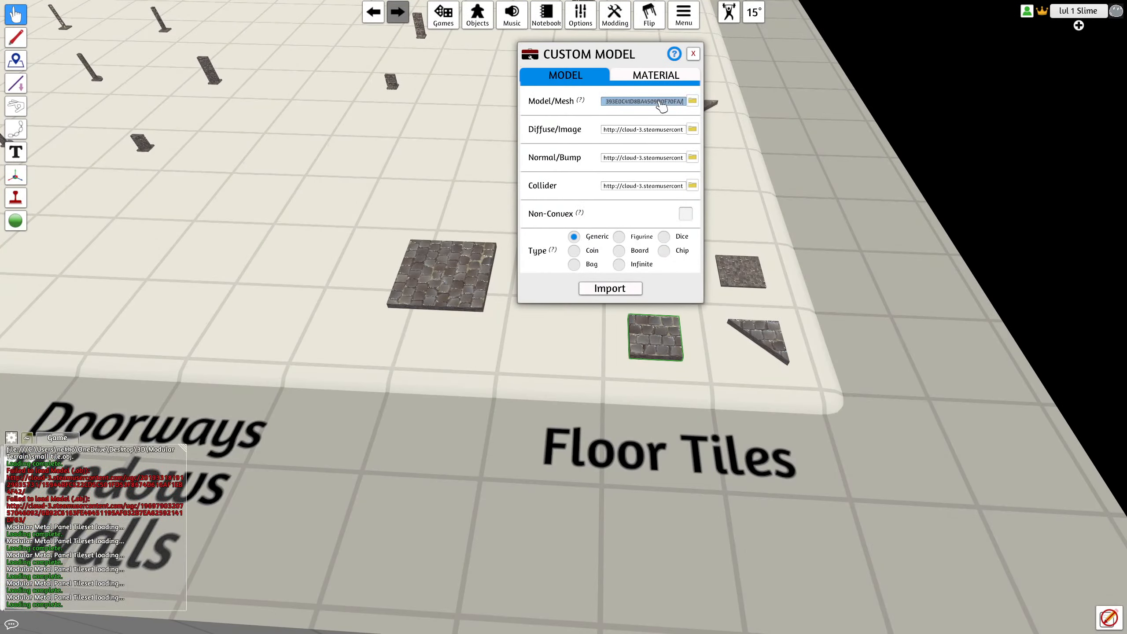
click(660, 184)
click(610, 288)
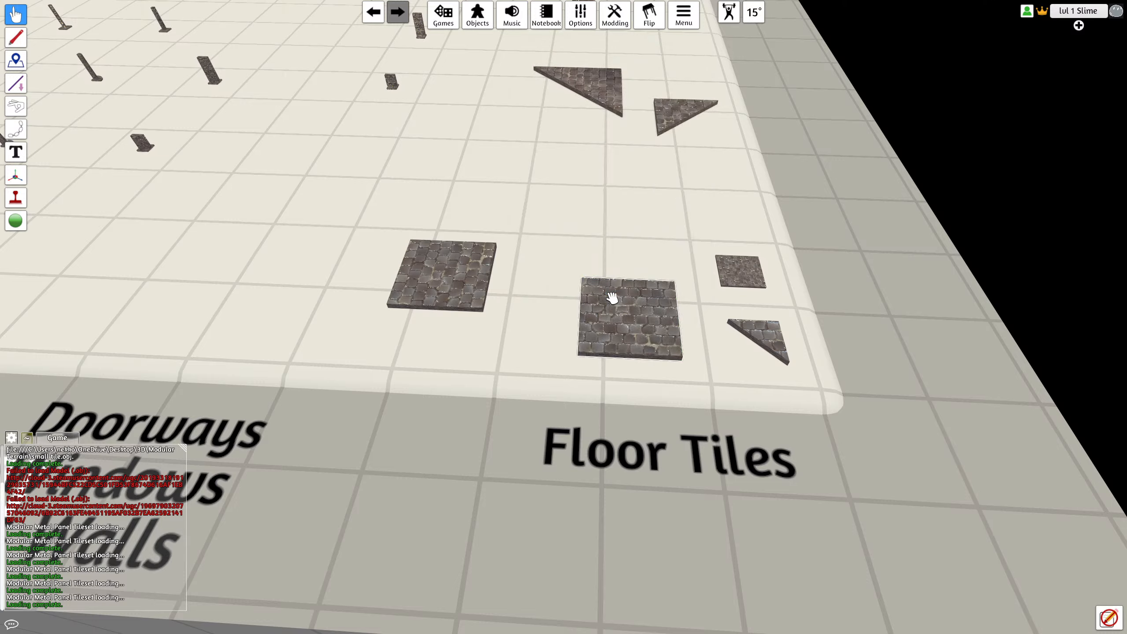
Step: Replace the largest square floor tile with "large tile" uploaded to the cloud, using its mesh link as collider, and update the matching objects
scroll(450, 284, down, 5)
right_click(501, 295)
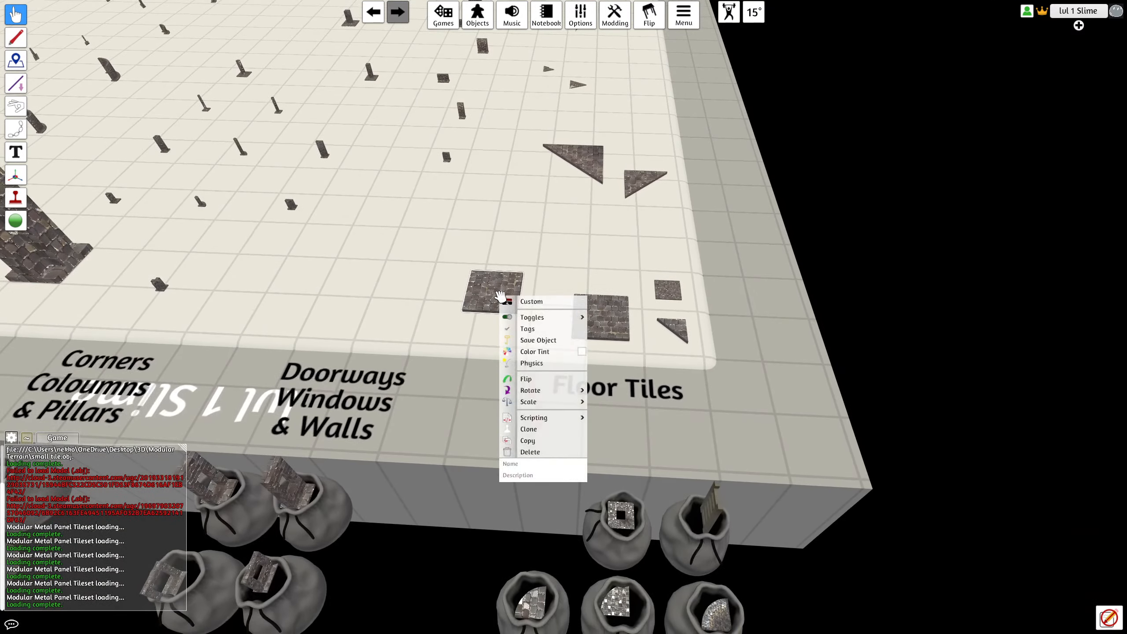
click(530, 302)
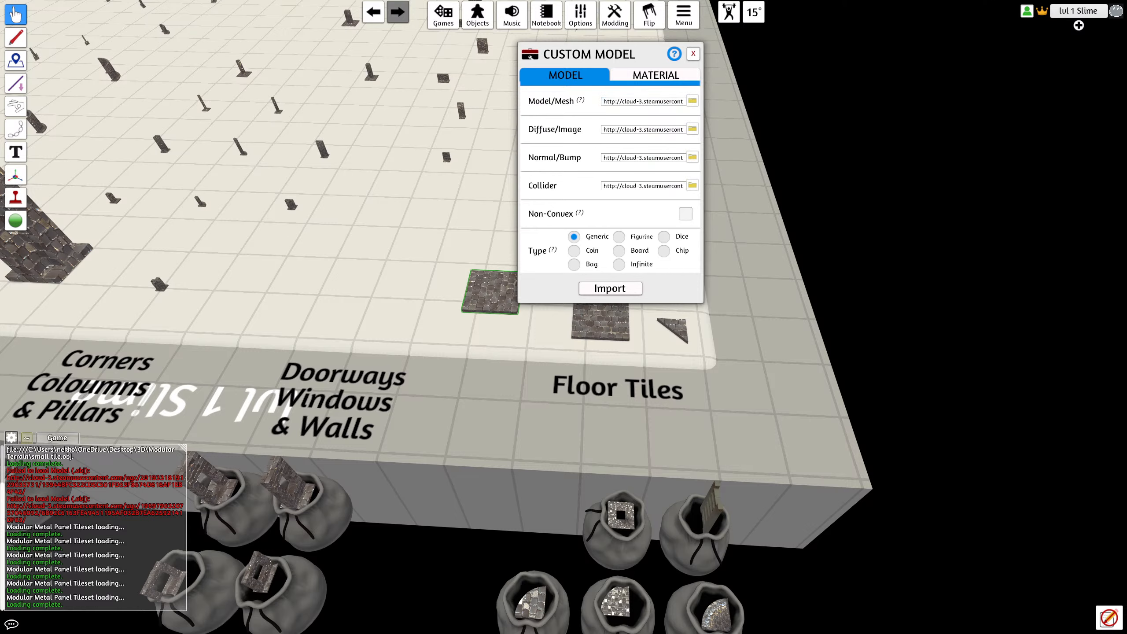
double_click(508, 376)
click(544, 334)
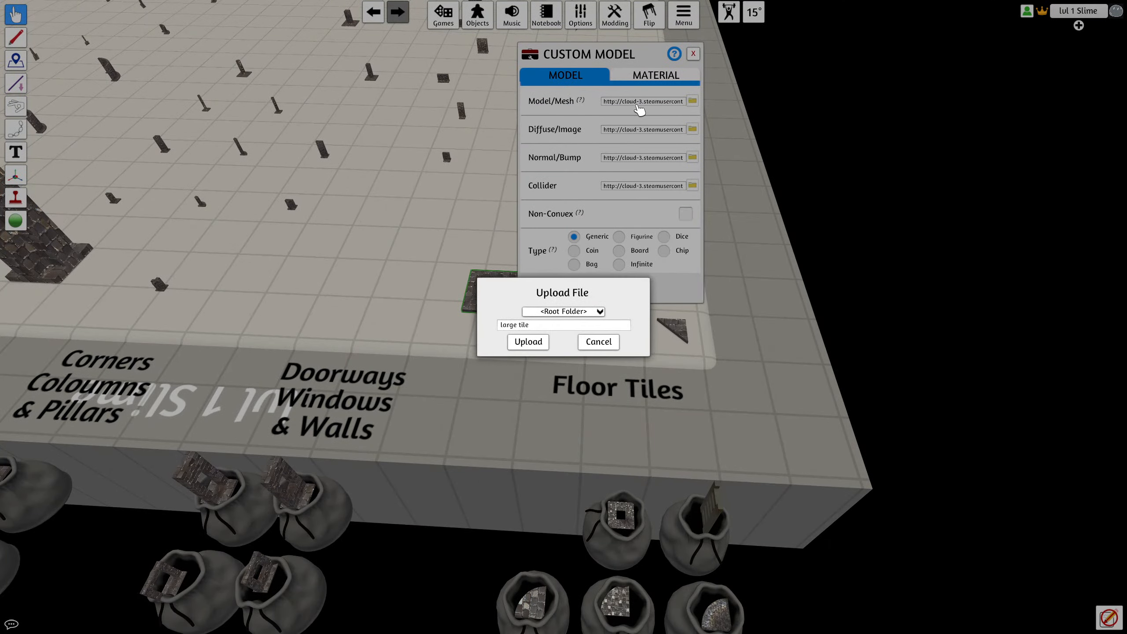
click(527, 341)
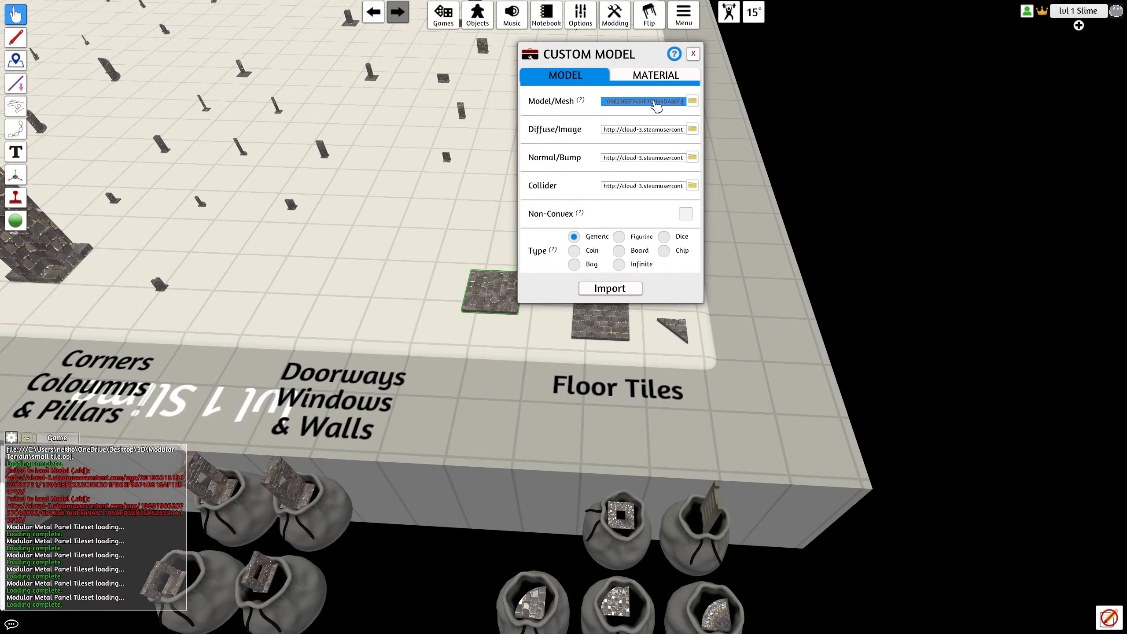
click(644, 185)
key(ctrl+v)
click(610, 288)
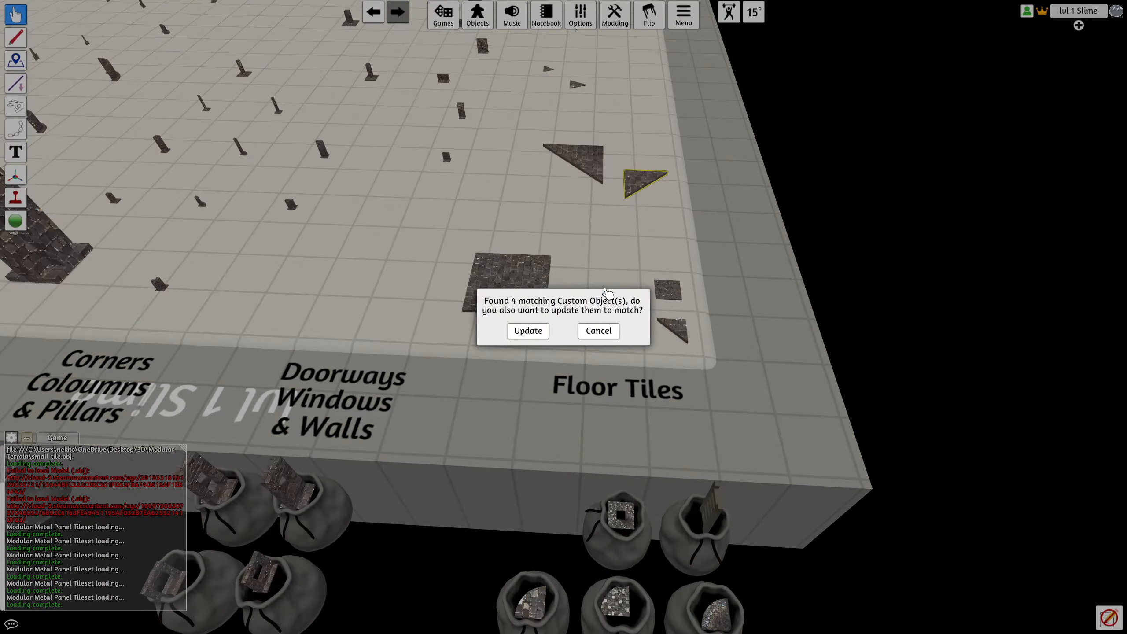
click(528, 331)
Step: Stack the medium and small square floor tiles on the large tile's corner to compare their sizes
scroll(541, 334, down, 10)
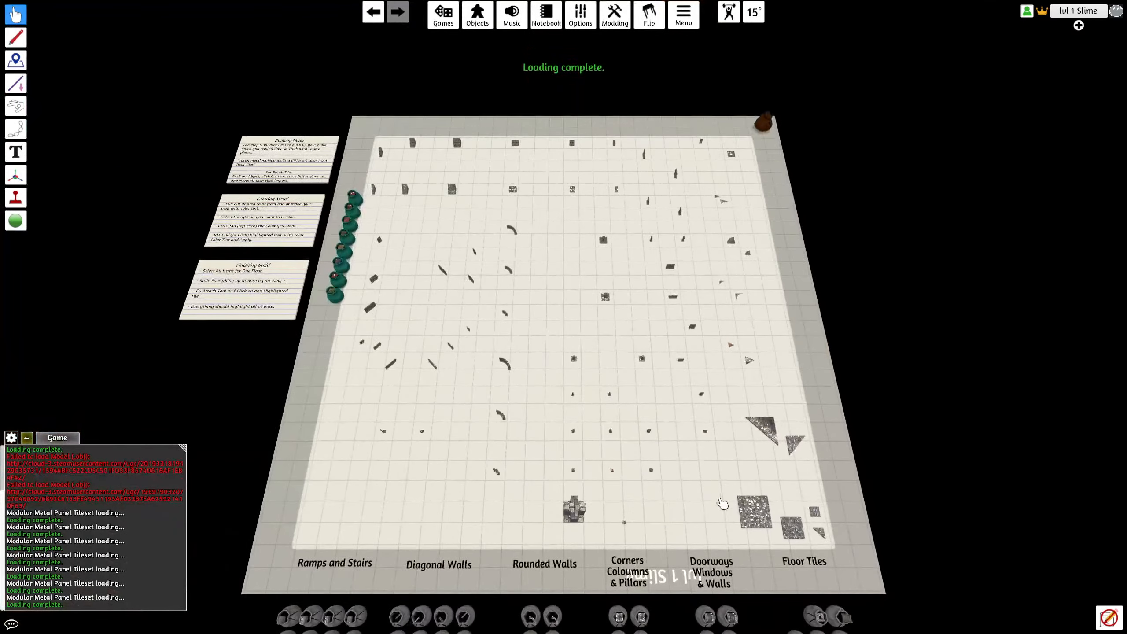
scroll(722, 503, up, 8)
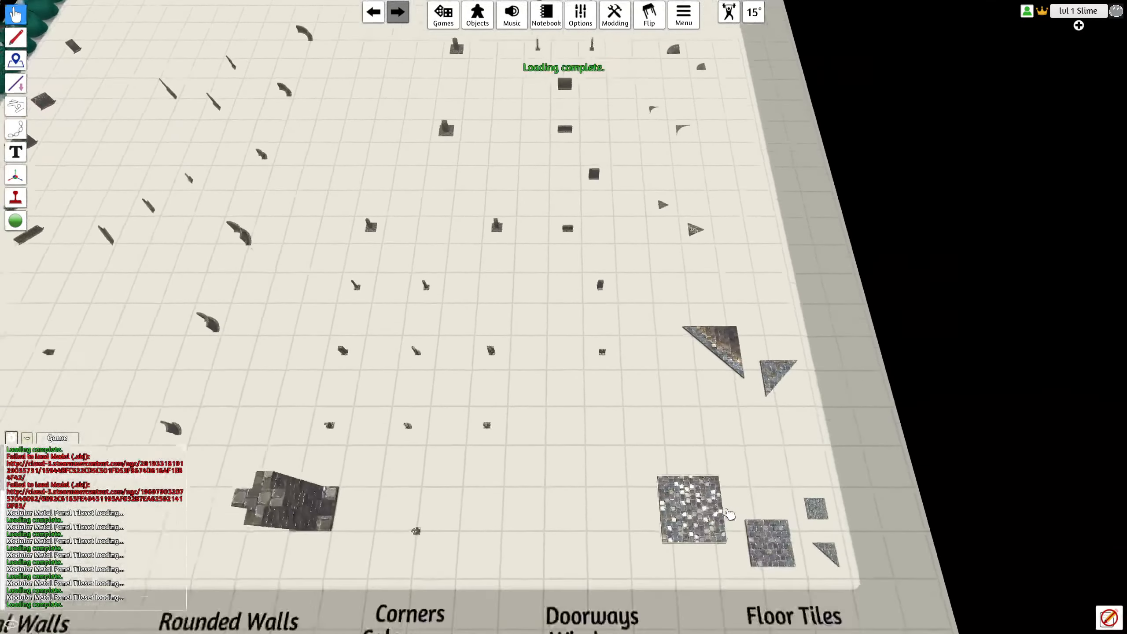
scroll(728, 513, up, 5)
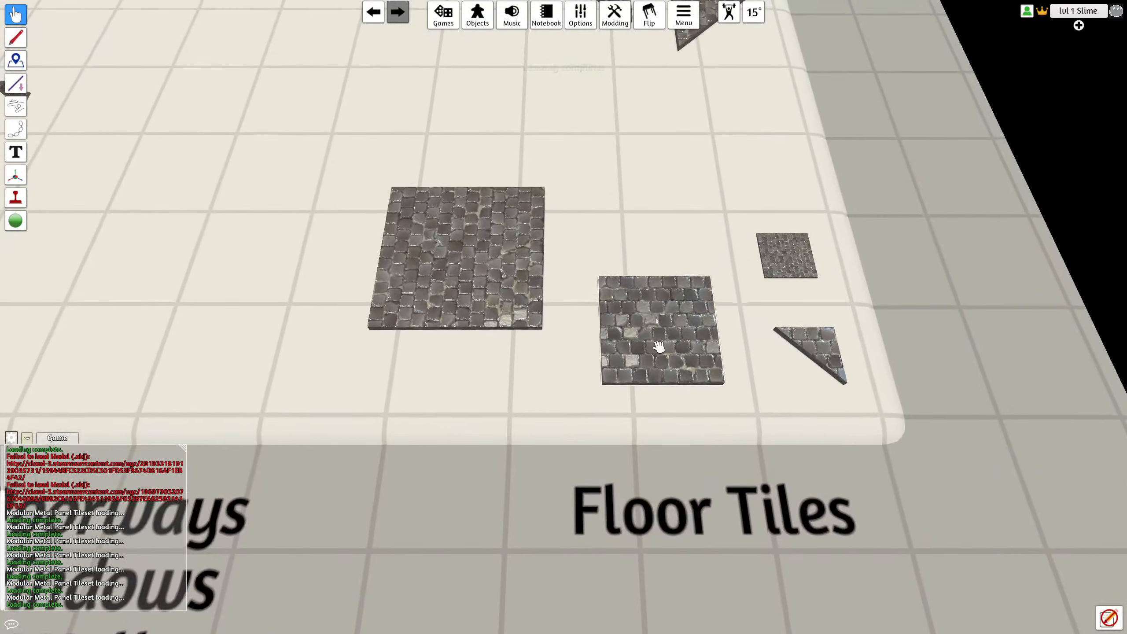
drag(650, 333, 493, 294)
drag(792, 264, 499, 323)
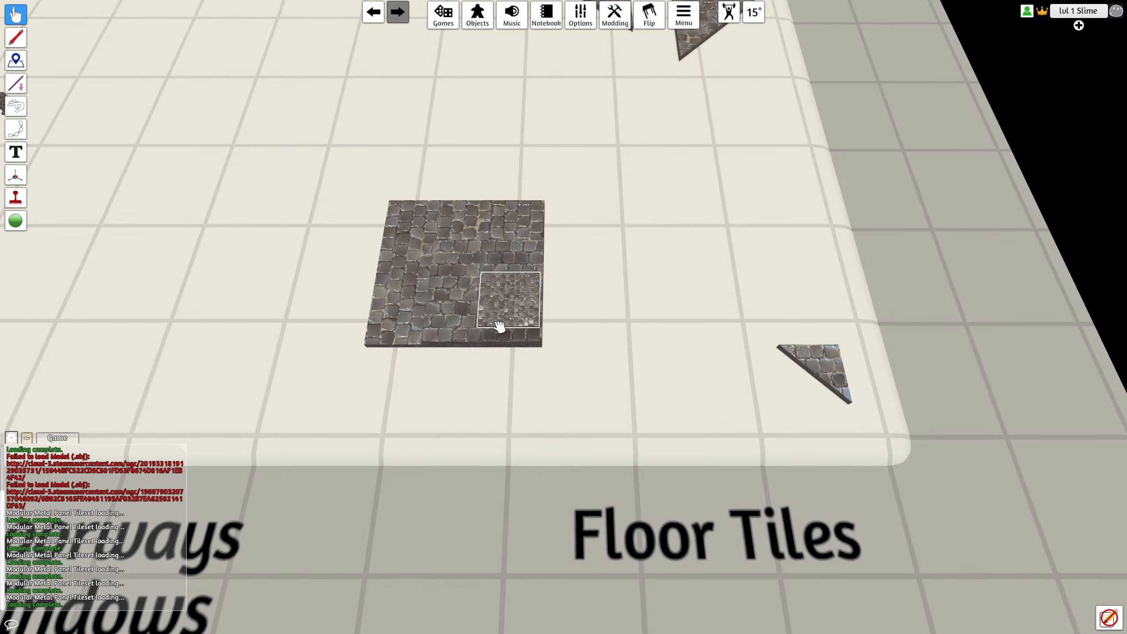
Step: Upload a new mesh to the cloud for the small square floor tile, import it and update the matching objects
right_click(511, 328)
click(533, 333)
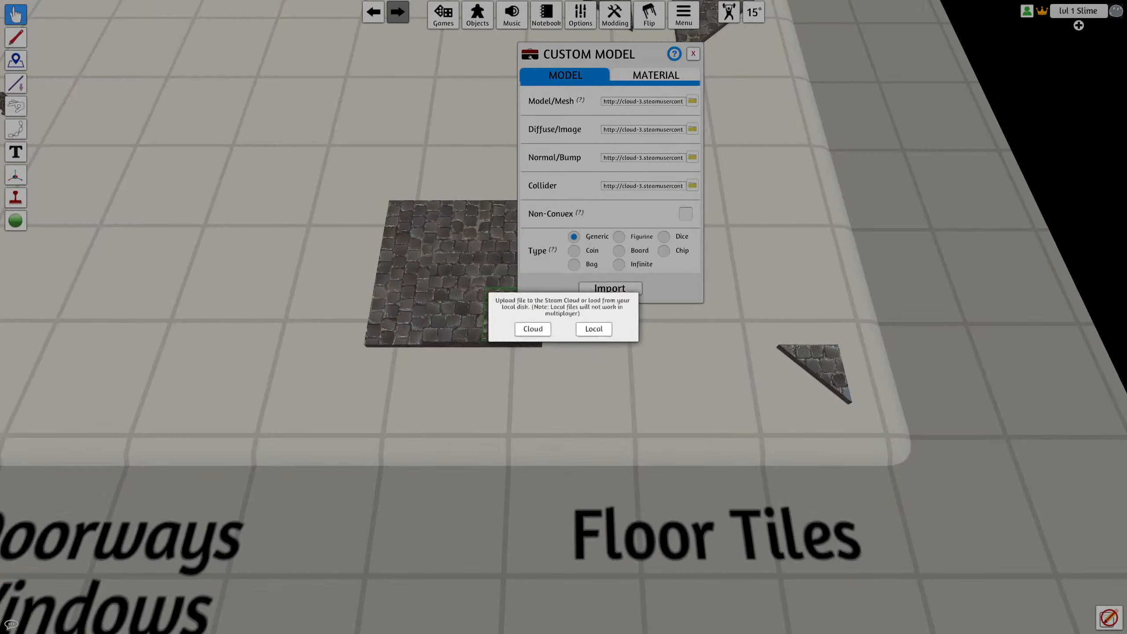
click(538, 329)
click(532, 342)
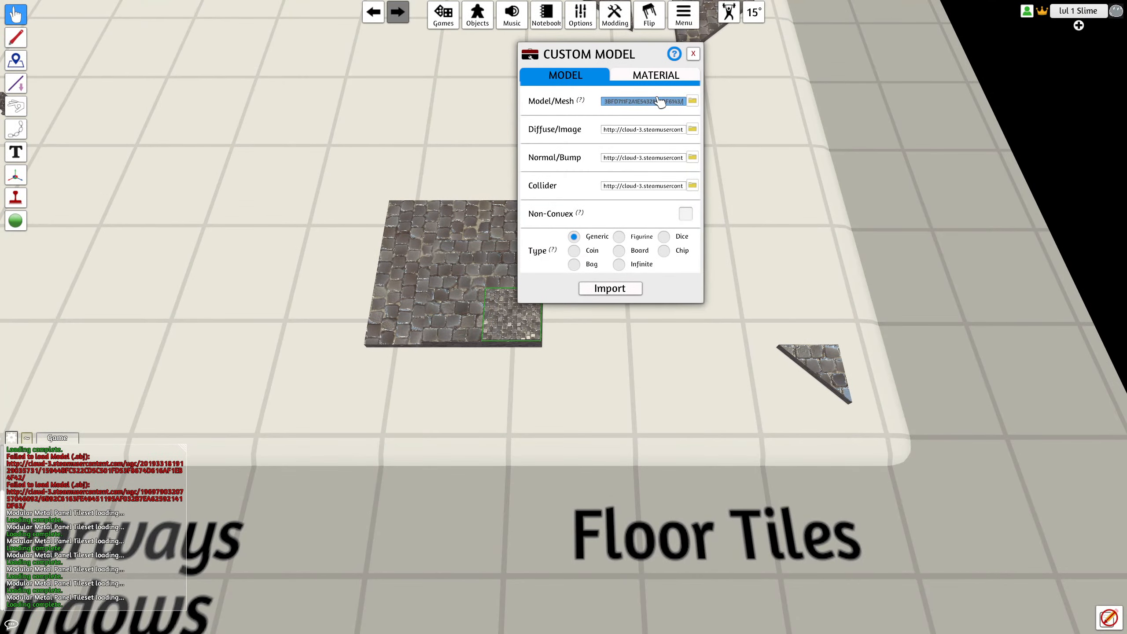
click(626, 292)
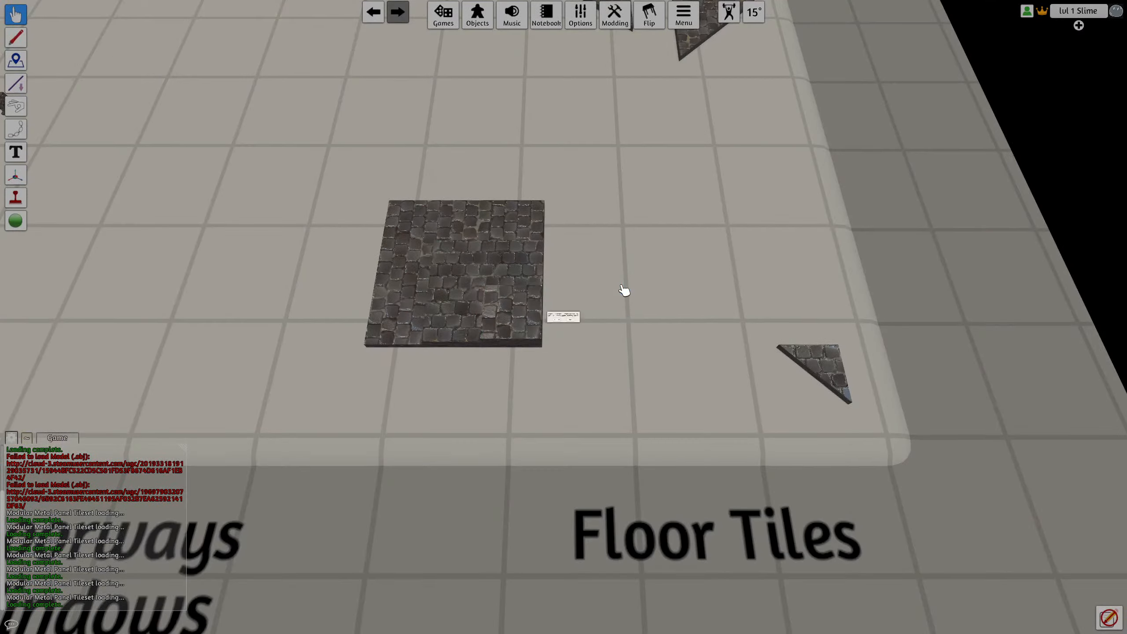
click(528, 331)
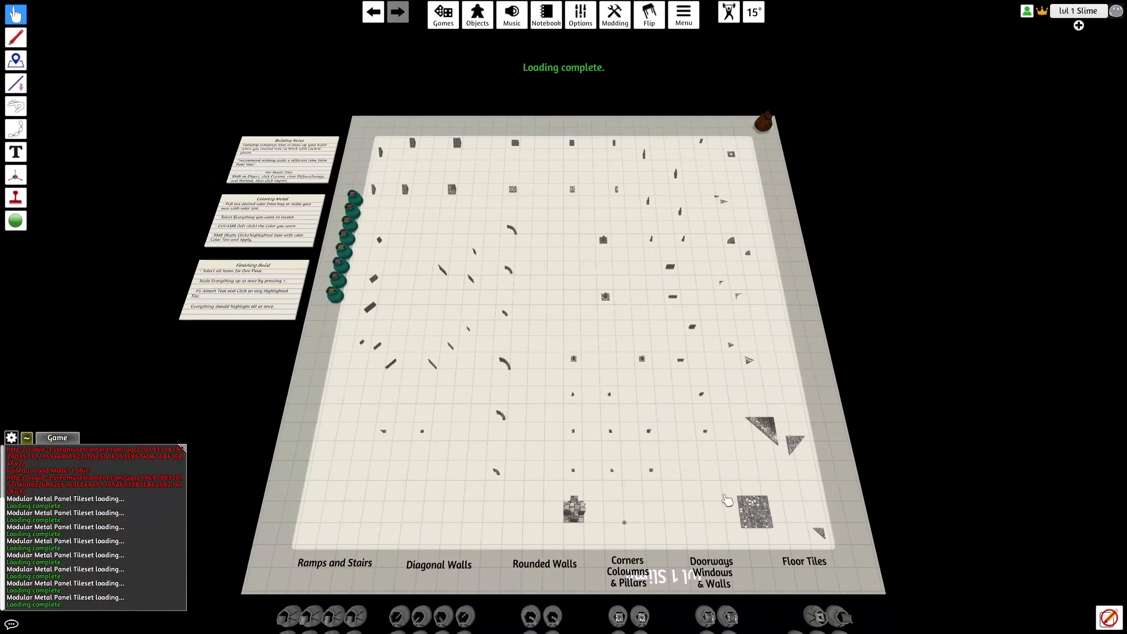
Step: Pull the small square tile out from the stack so it sits against the large tile's edge
scroll(732, 511, up, 5)
scroll(733, 510, up, 3)
scroll(573, 338, up, 3)
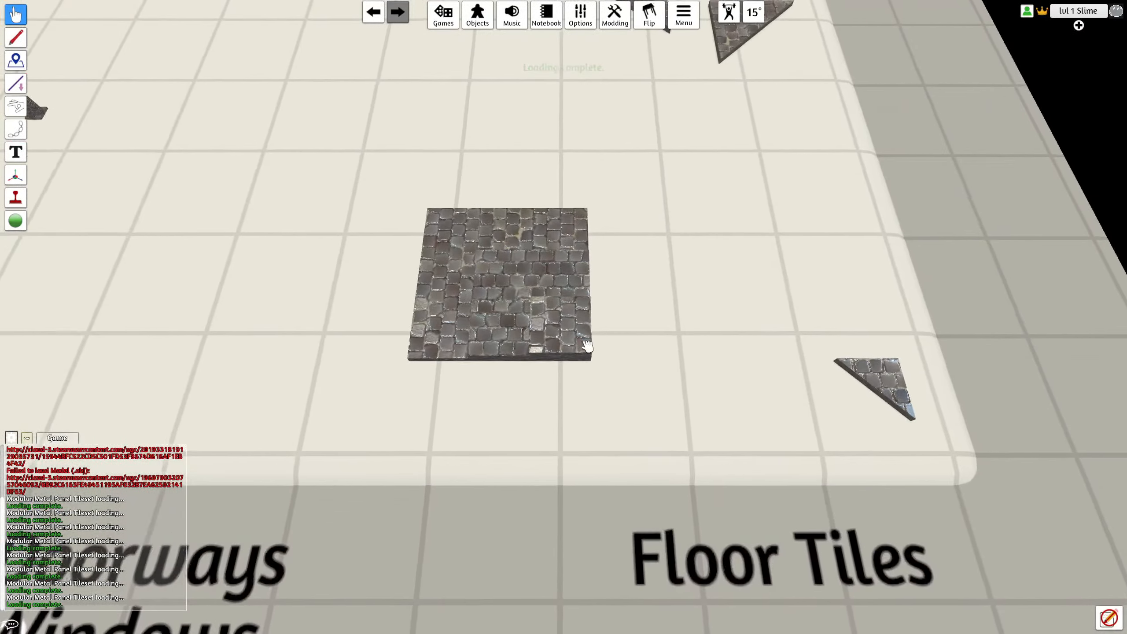
drag(510, 330, 628, 343)
right_drag(628, 343, 497, 356)
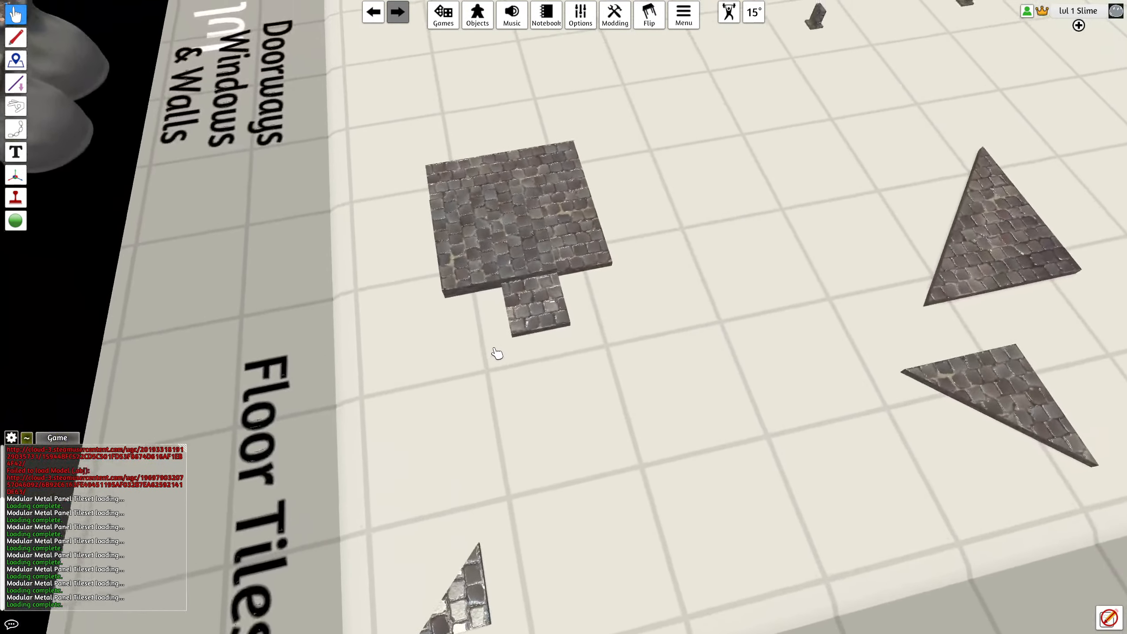
Step: Set the table's grid size to 1 in both X and Y
click(584, 20)
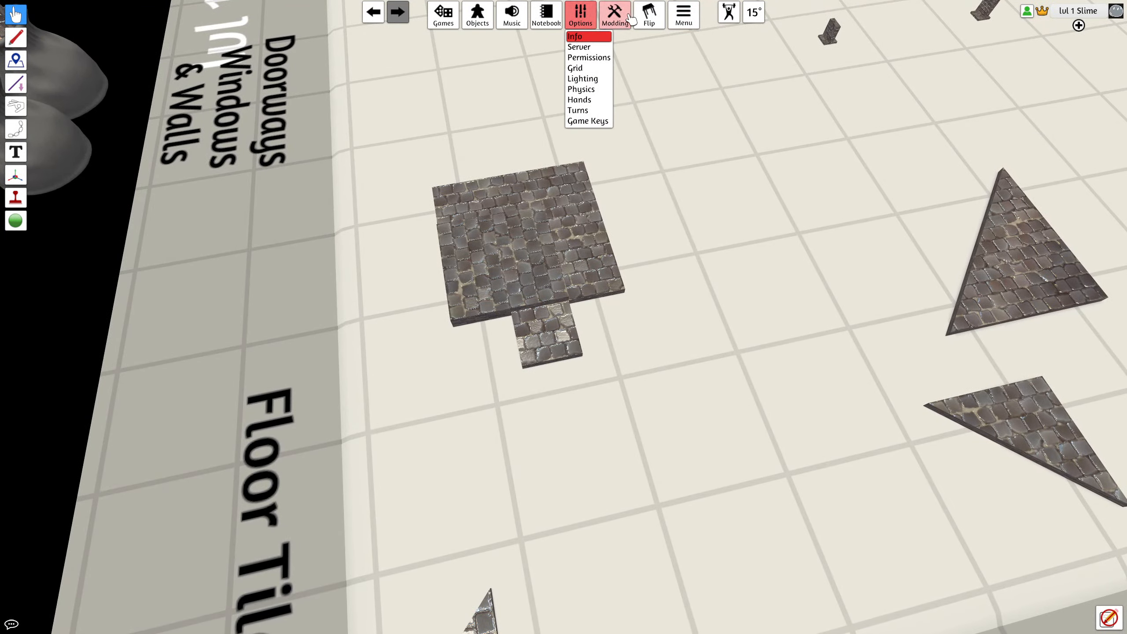
click(618, 16)
click(585, 18)
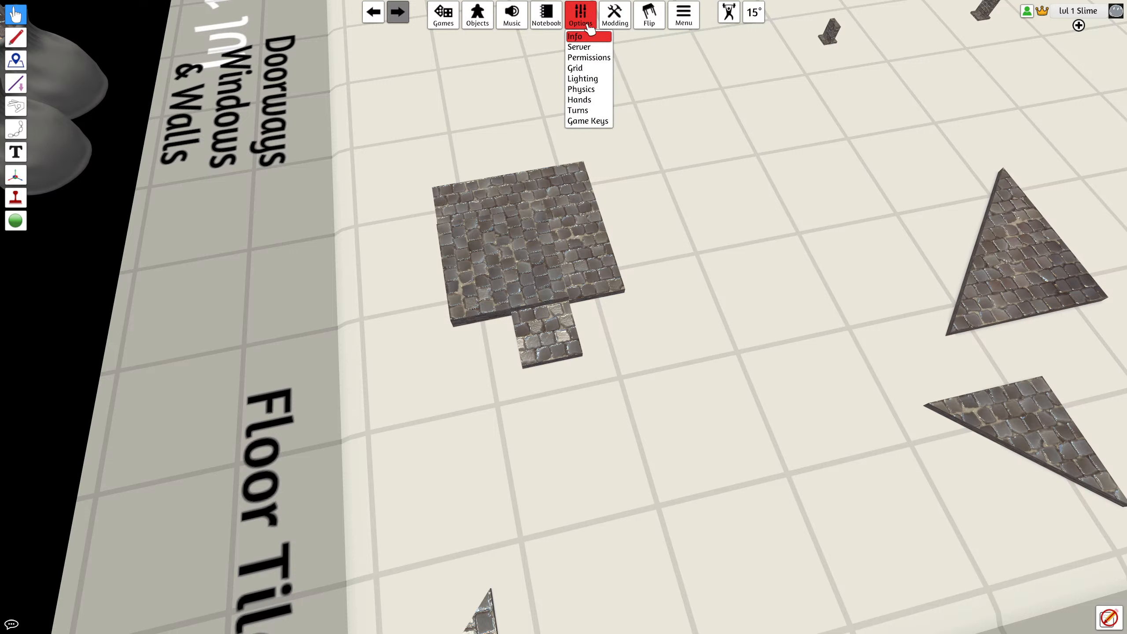
click(575, 68)
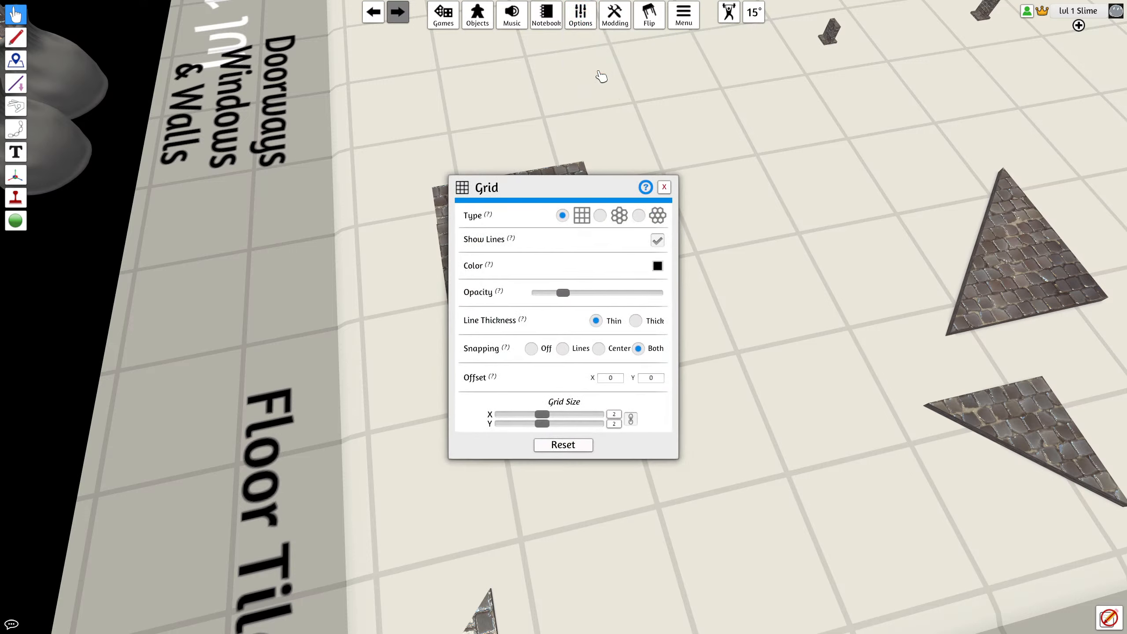
click(614, 424)
text(2)
text(1)
click(614, 425)
text(1)
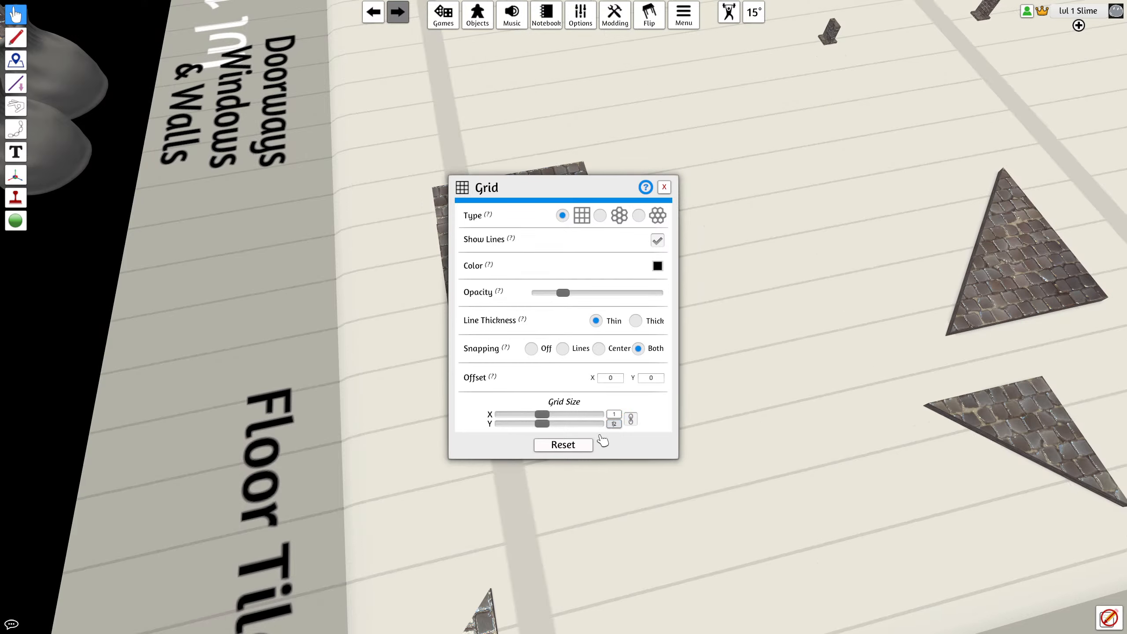
double_click(615, 424)
text(1)
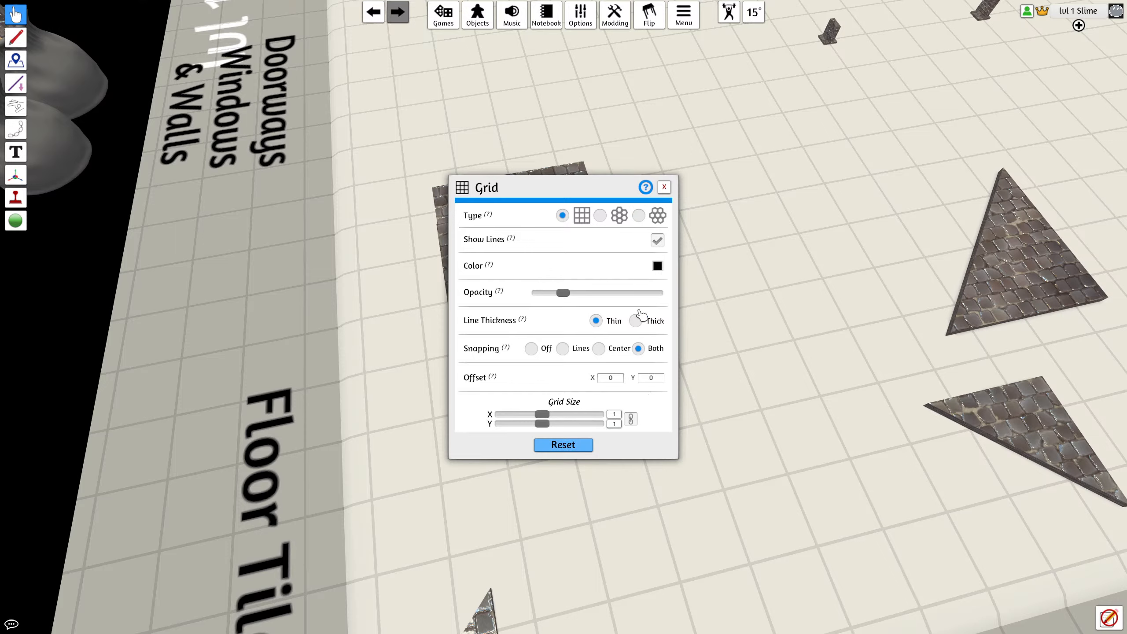
click(665, 190)
Step: Arrange the square floor tiles edge to edge on the grid and fit the small triangle at their outer corner
right_drag(674, 267, 654, 295)
drag(654, 294, 657, 380)
mouse_move(596, 324)
mouse_down()
mouse_move(639, 351)
mouse_move(757, 327)
mouse_move(586, 322)
mouse_up()
right_drag(586, 323, 840, 418)
drag(840, 417, 690, 378)
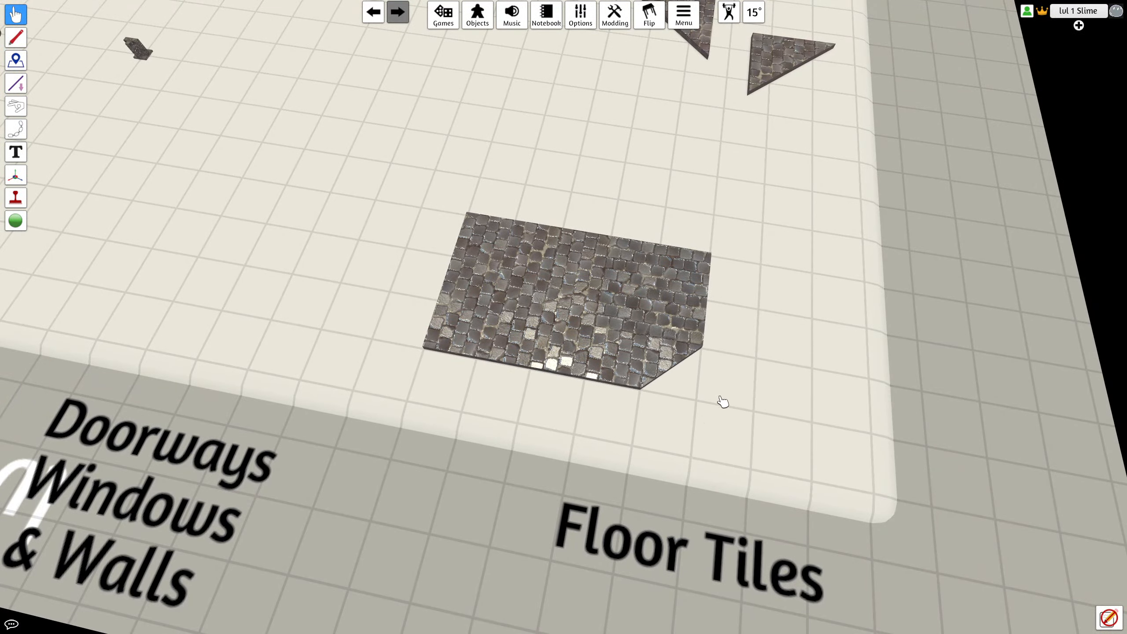
Step: Move the small triangle off the square tiles and fit the small and medium right triangles along the large triangle's diagonal edge
right_drag(722, 403, 633, 381)
drag(490, 332, 490, 348)
right_drag(583, 413, 677, 322)
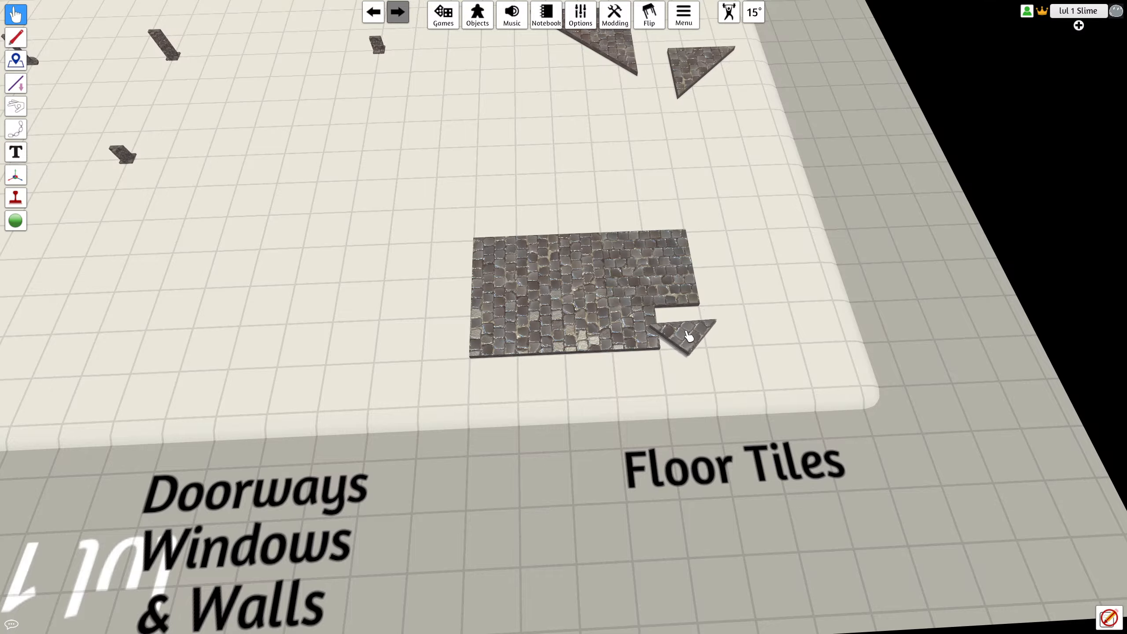
right_drag(749, 350, 461, 293)
key(a)
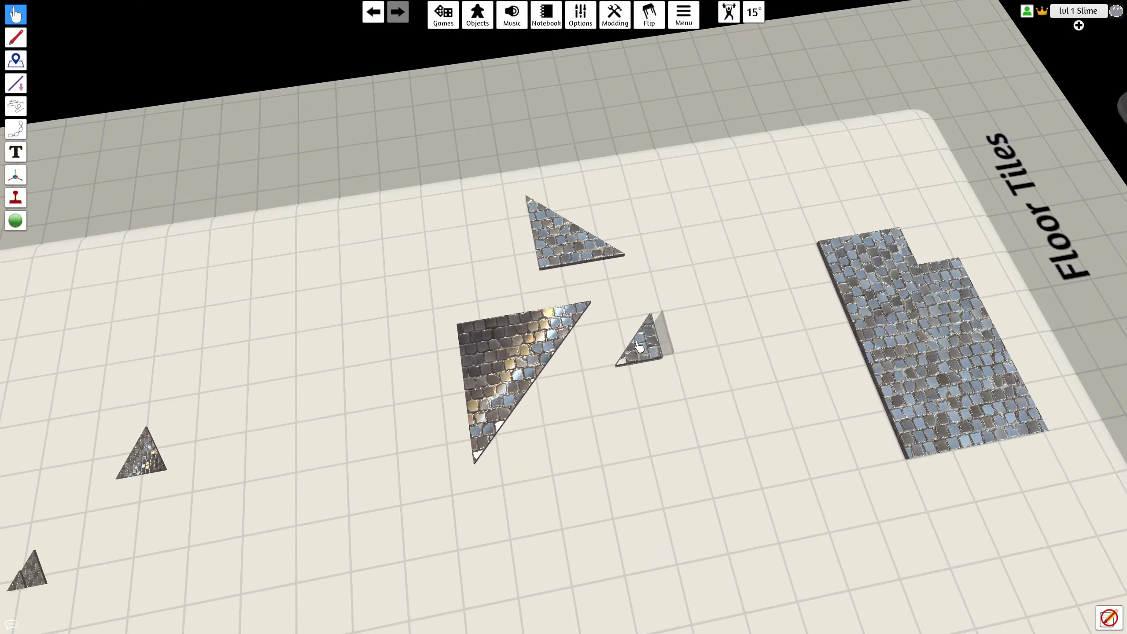
drag(510, 339, 577, 338)
drag(573, 259, 648, 344)
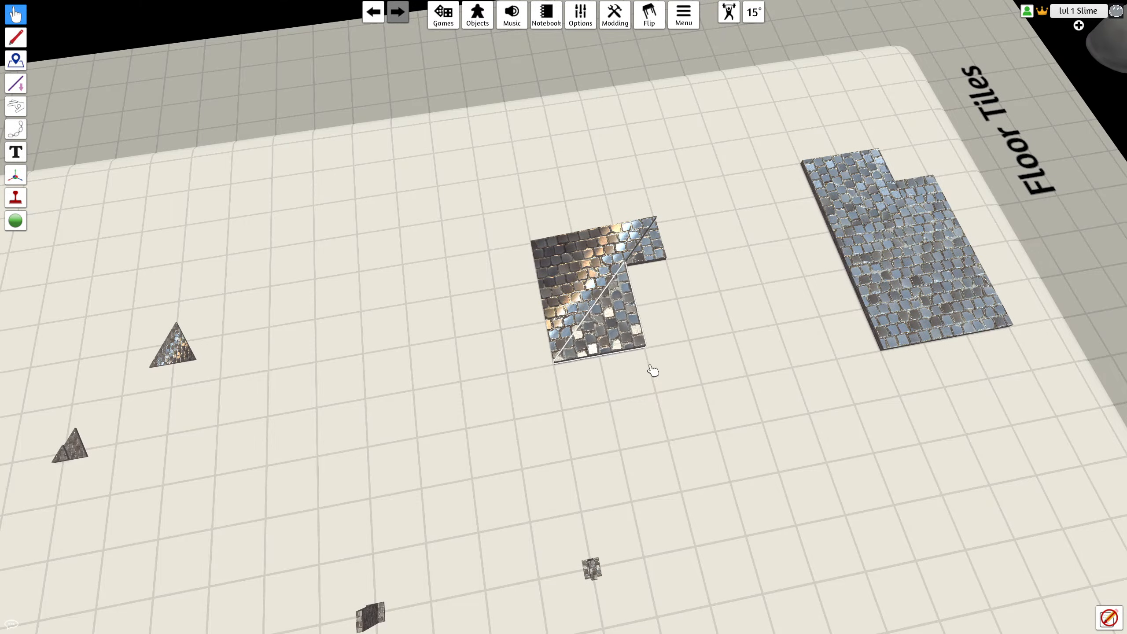
right_drag(653, 371, 937, 355)
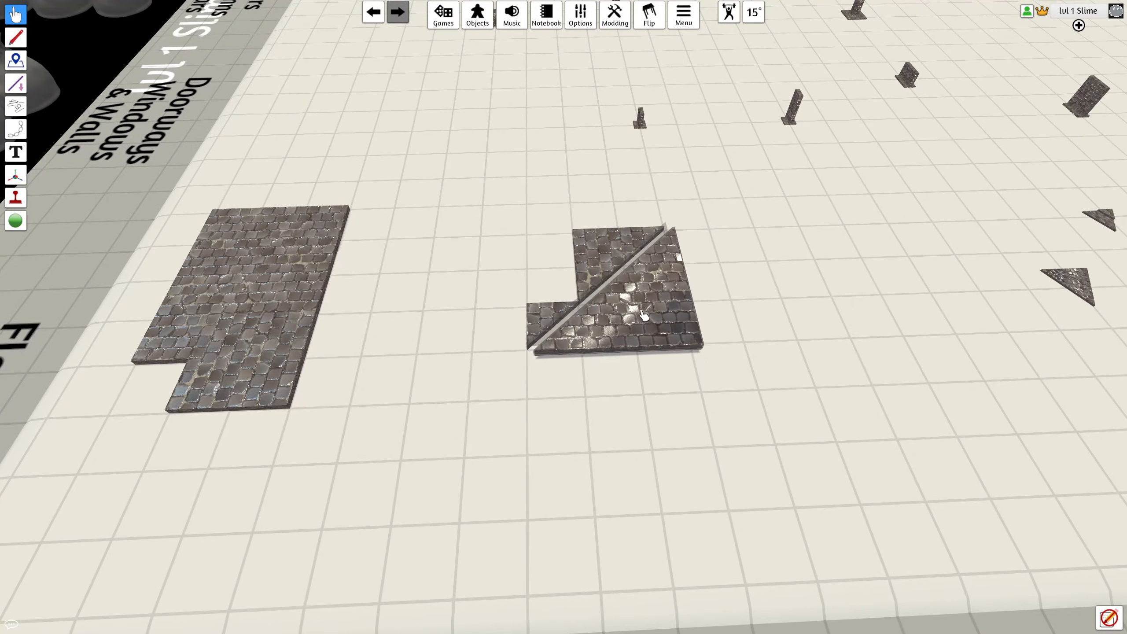
scroll(639, 344, down, 5)
mouse_move(666, 334)
right_down()
mouse_move(667, 297)
mouse_move(540, 292)
mouse_move(470, 307)
mouse_move(581, 347)
mouse_move(681, 347)
right_up()
scroll(610, 347, up, 3)
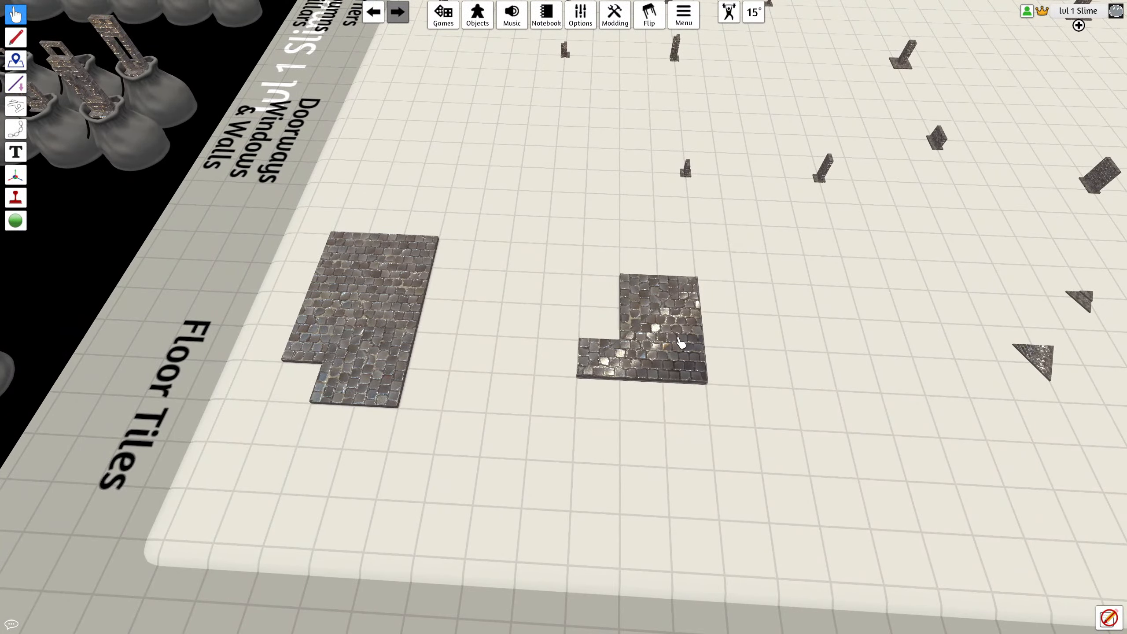
Step: Place the large, medium and small right triangles against the joined square floor tiles to check their grid alignment
drag(713, 362, 531, 301)
drag(492, 375, 470, 353)
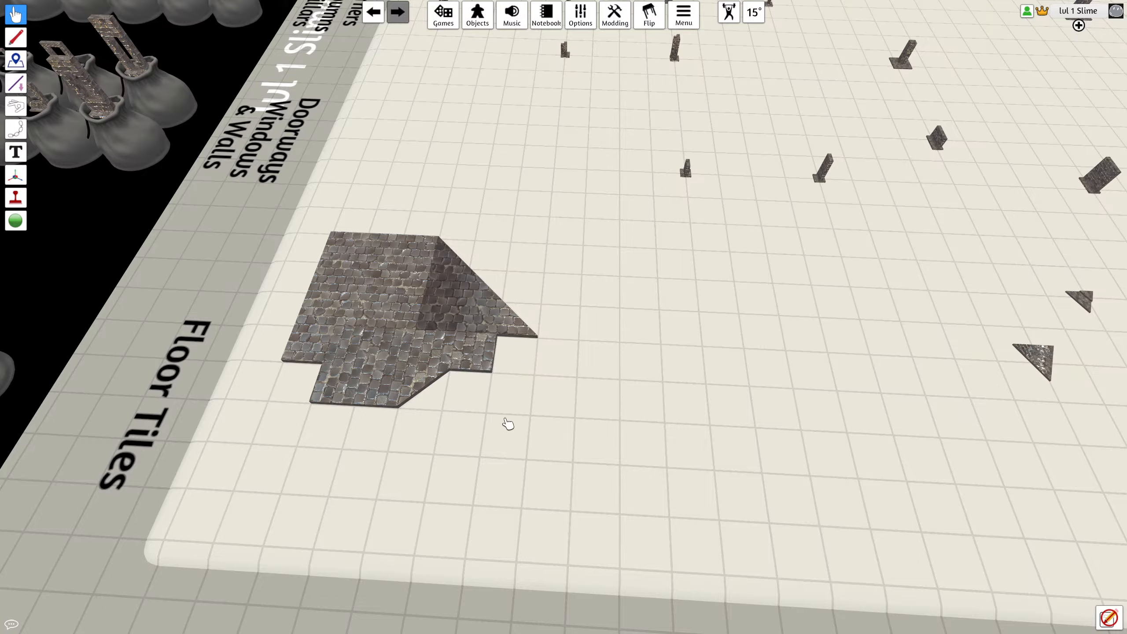
right_drag(508, 423, 767, 408)
scroll(668, 369, up, 3)
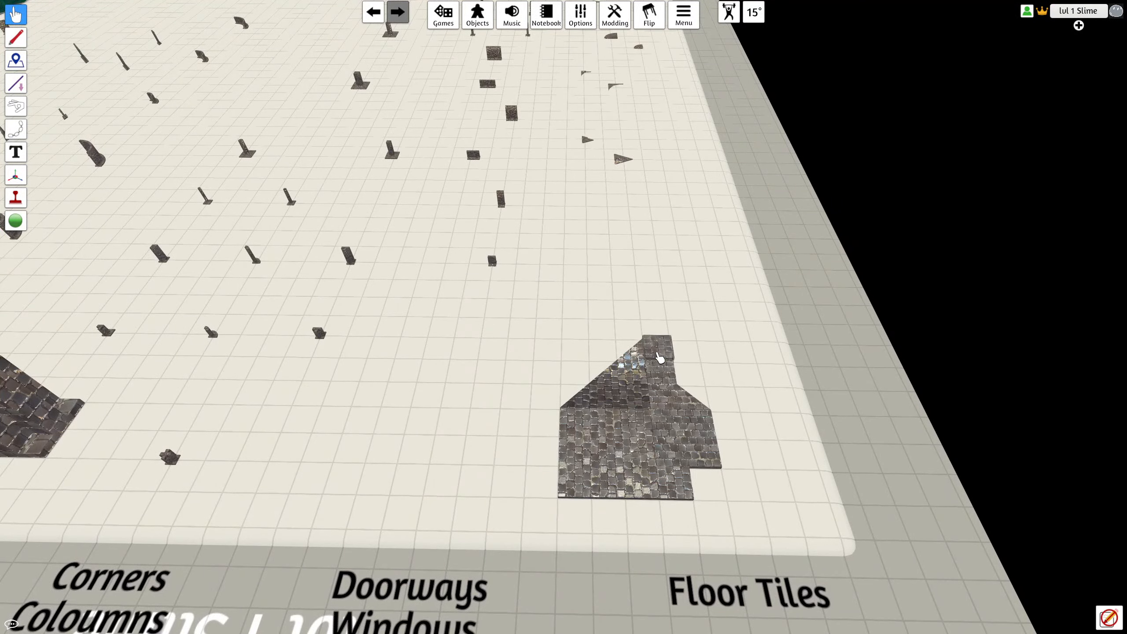
scroll(759, 397, down, 3)
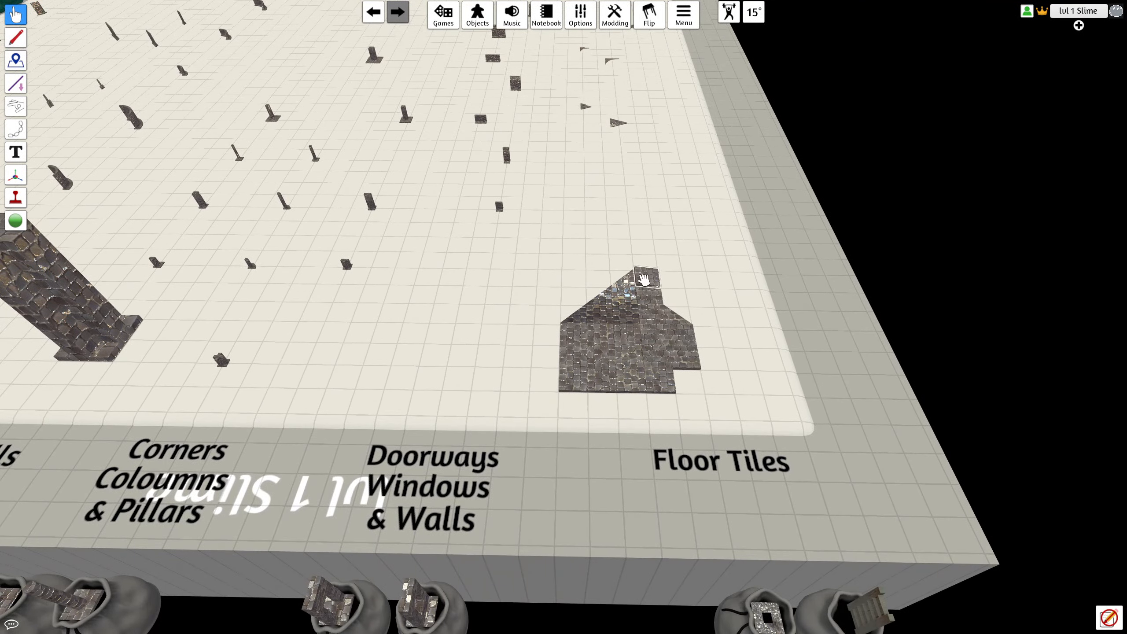
Step: Pull the right triangles away from the square tiles and stack the small and medium ones on the large one
right_drag(673, 293, 566, 355)
scroll(566, 355, up, 3)
drag(579, 355, 736, 281)
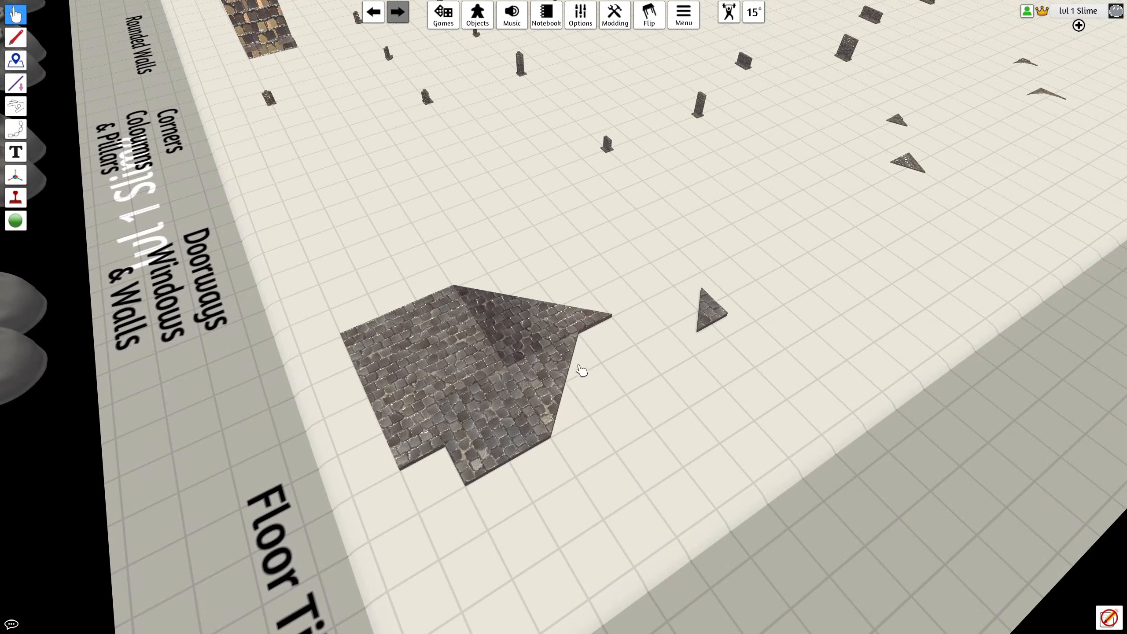
drag(561, 372, 742, 273)
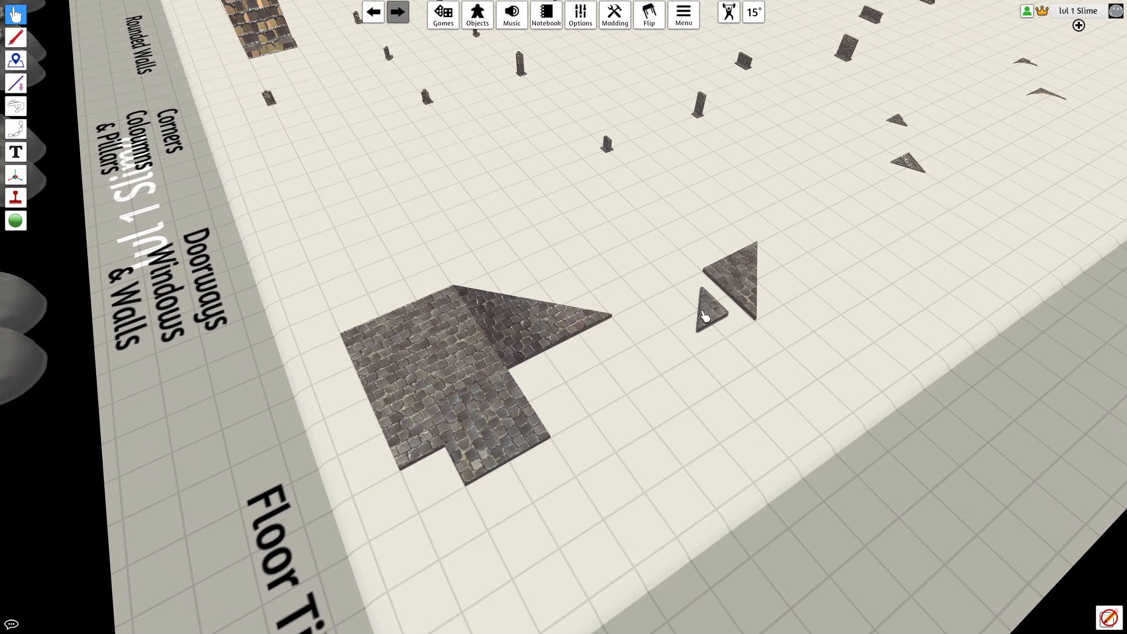
drag(706, 316, 721, 289)
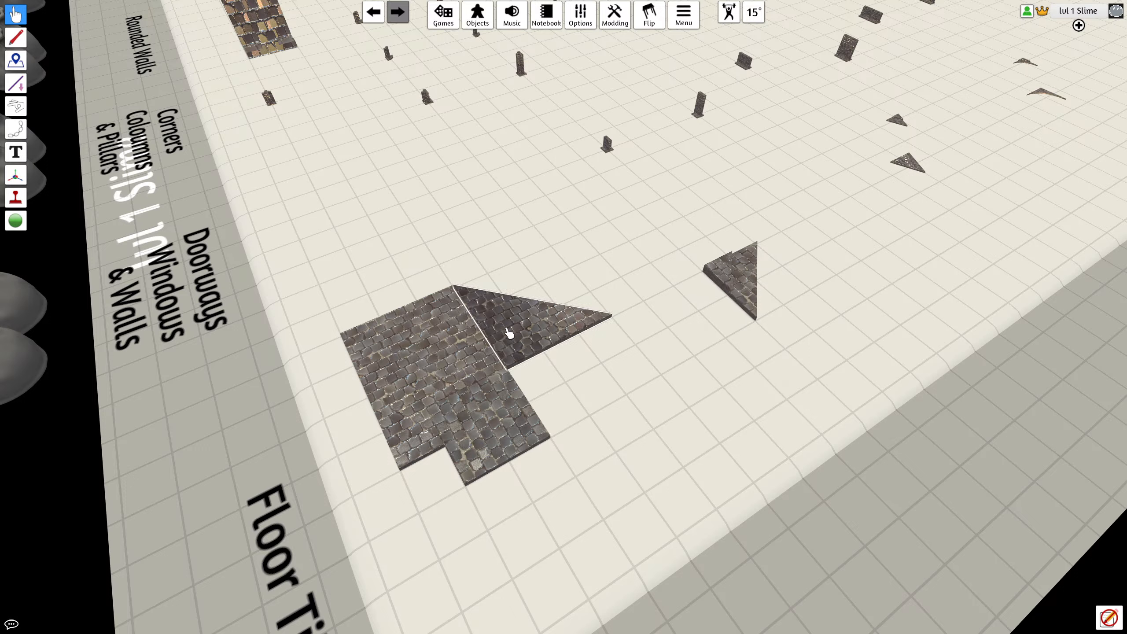
mouse_move(508, 333)
mouse_down()
mouse_move(634, 240)
mouse_move(697, 236)
mouse_up()
key(e)
key(w)
mouse_move(809, 284)
mouse_down()
mouse_move(718, 308)
mouse_move(731, 377)
mouse_move(702, 302)
mouse_move(671, 265)
mouse_up()
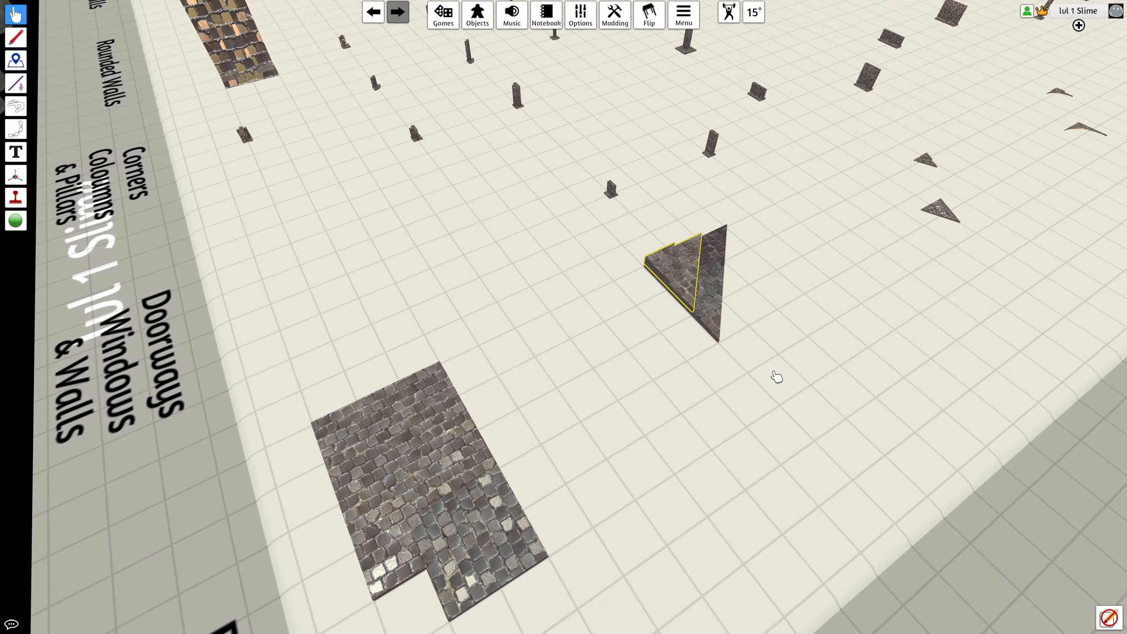
Step: Stack the smaller square floor tiles on top of the large square tile
right_drag(777, 377, 720, 372)
scroll(720, 373, up, 3)
key(a)
drag(290, 430, 337, 290)
drag(226, 395, 393, 281)
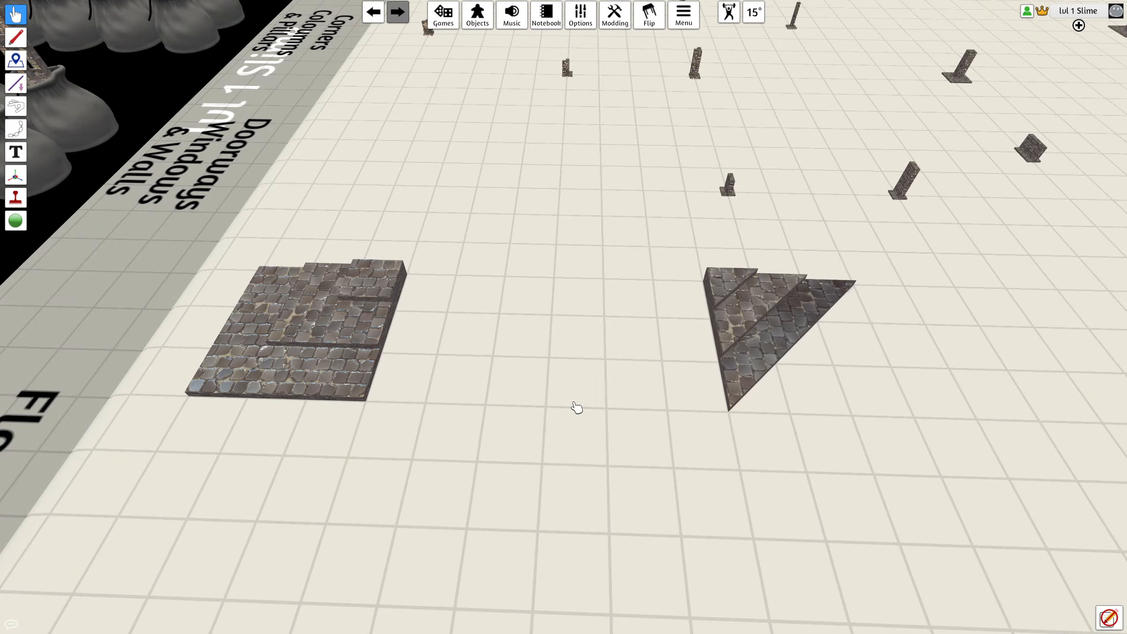
Step: Upload a new mesh to the cloud for the large equilateral triangle tile, reuse it as collider, import it and update the matching objects
scroll(575, 408, down, 5)
key(d)
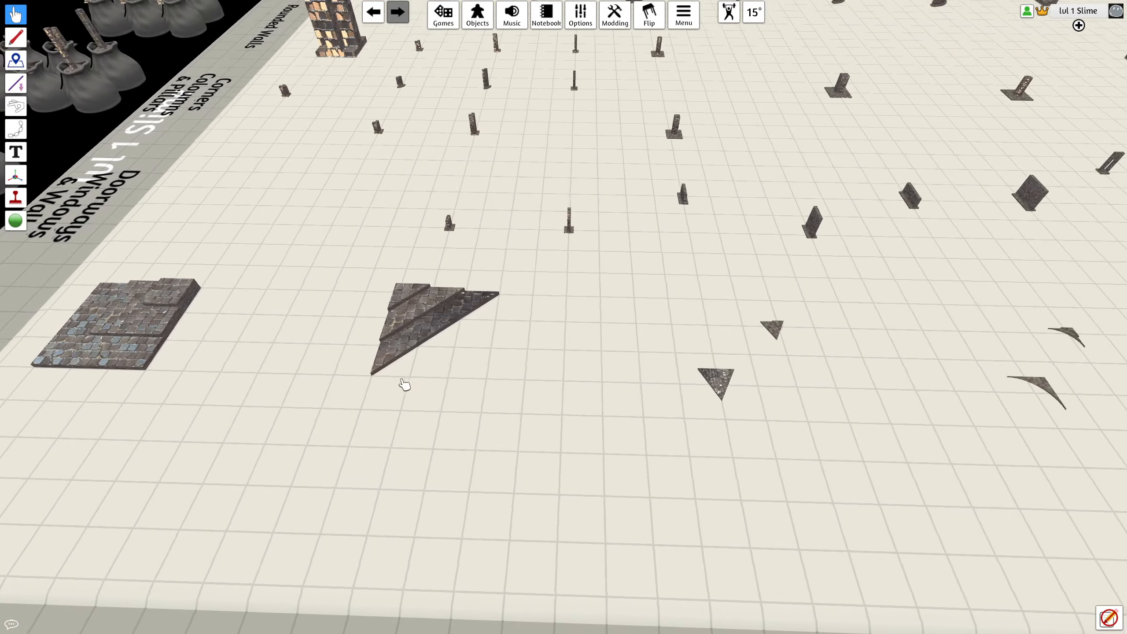
scroll(404, 385, down, 5)
scroll(460, 334, up, 3)
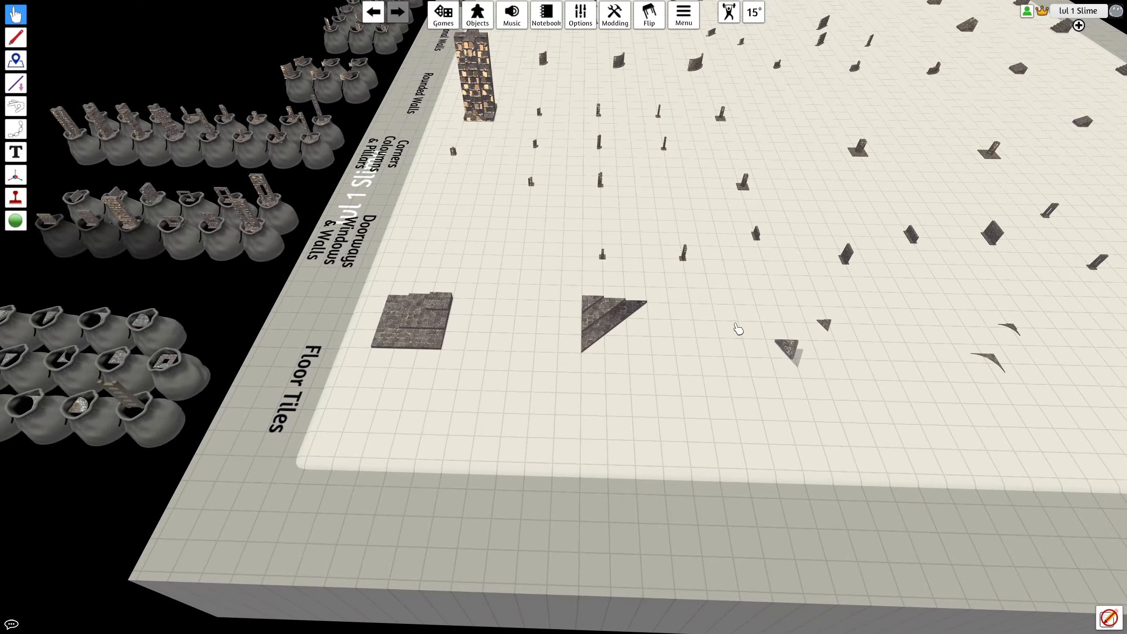
key(d)
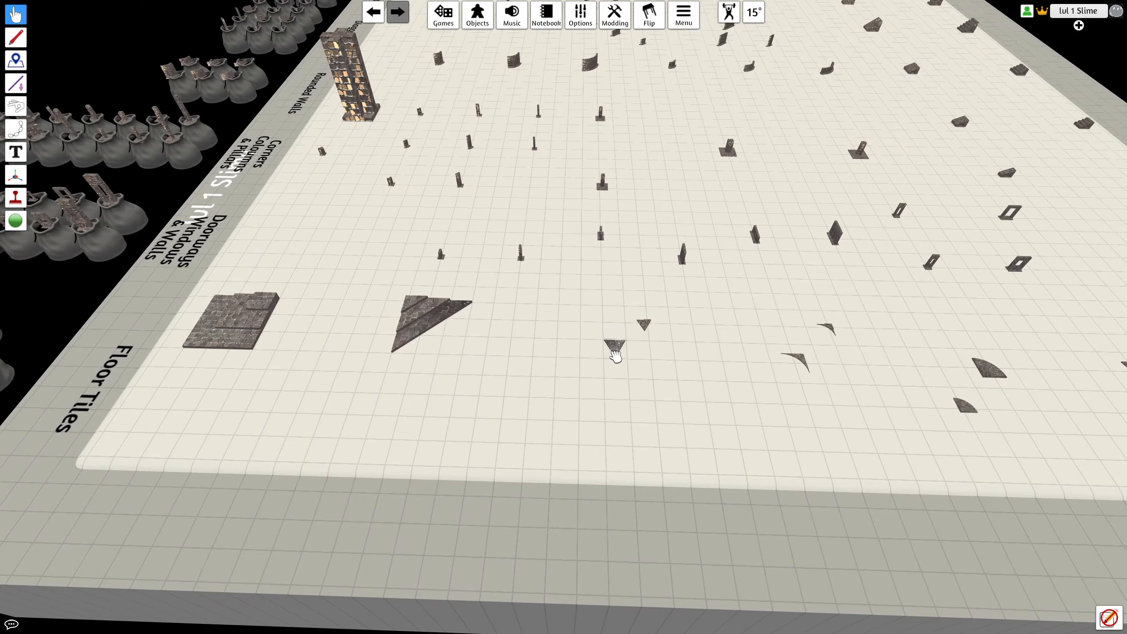
right_click(614, 352)
click(639, 360)
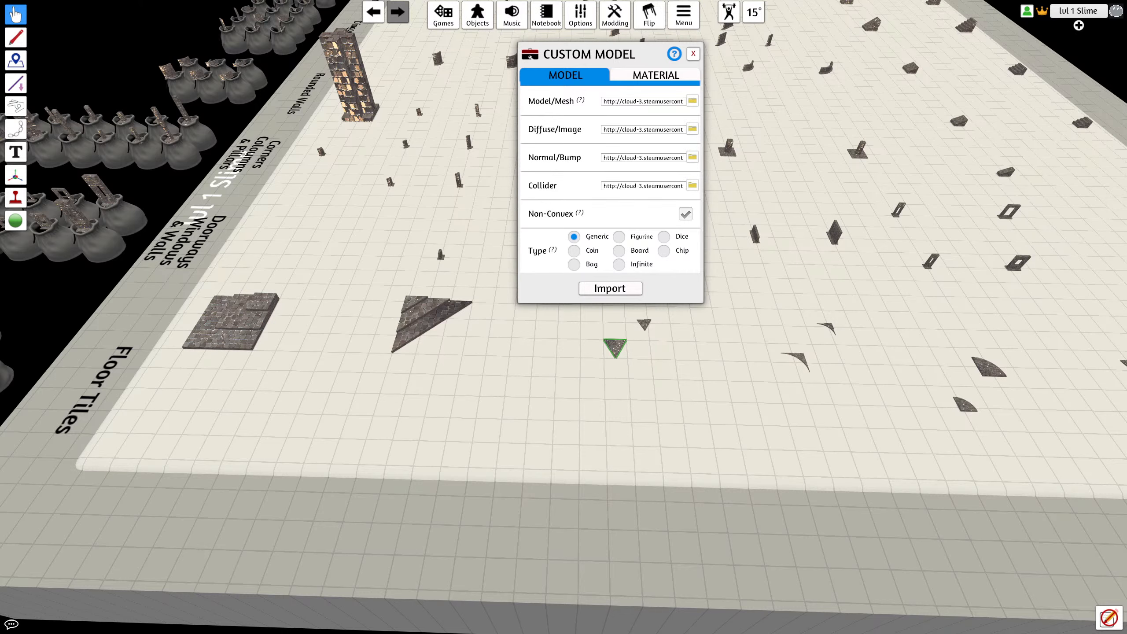
click(692, 102)
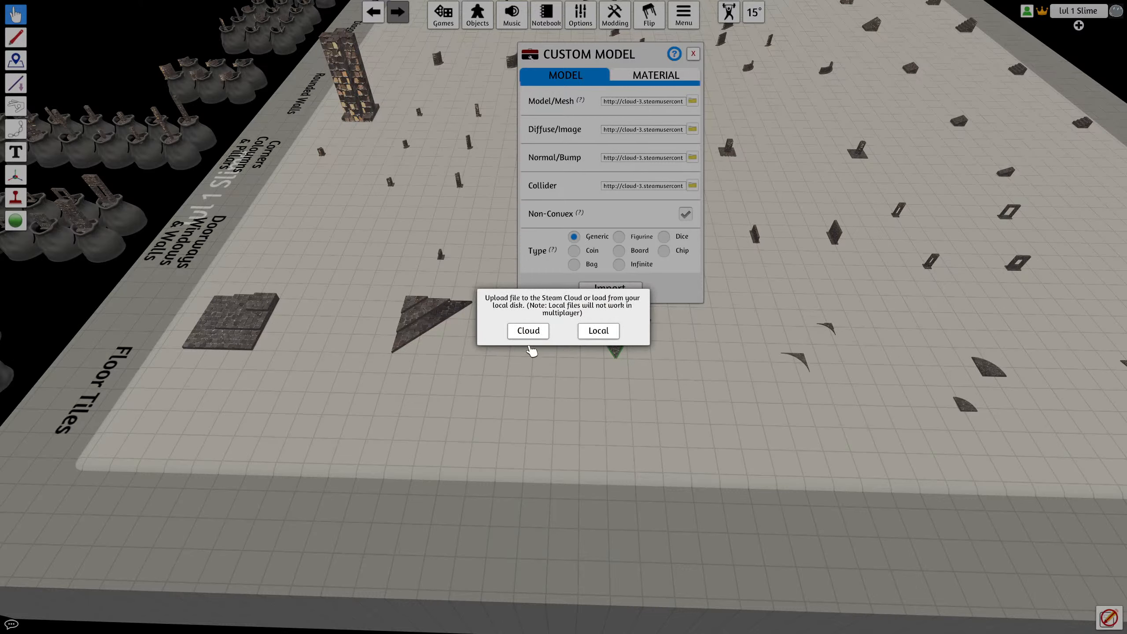
click(533, 336)
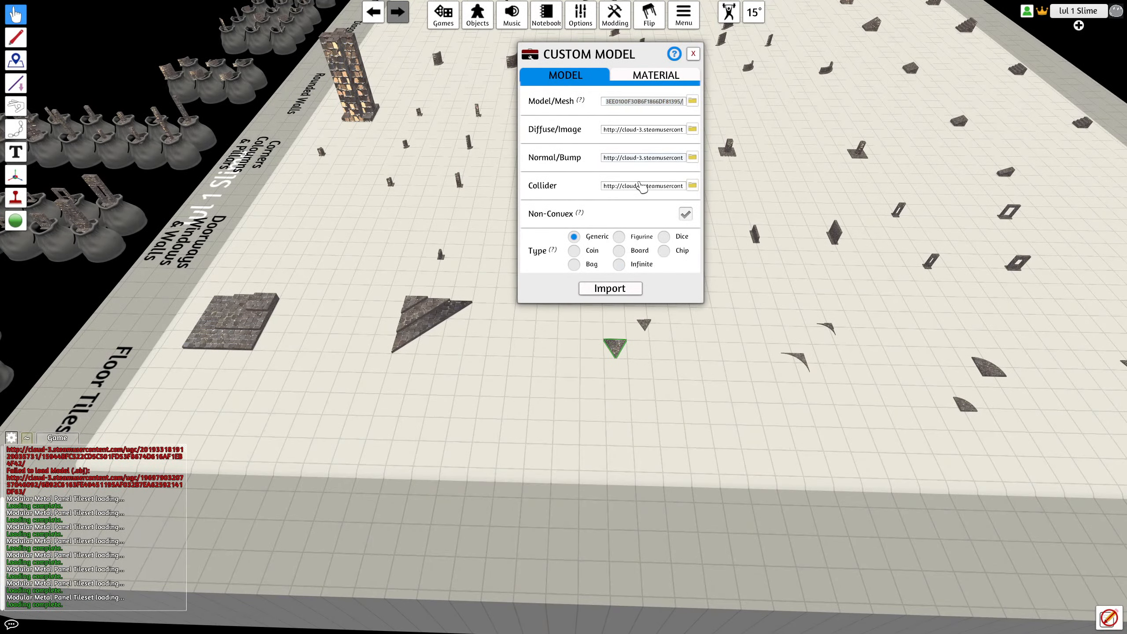
click(643, 187)
click(608, 288)
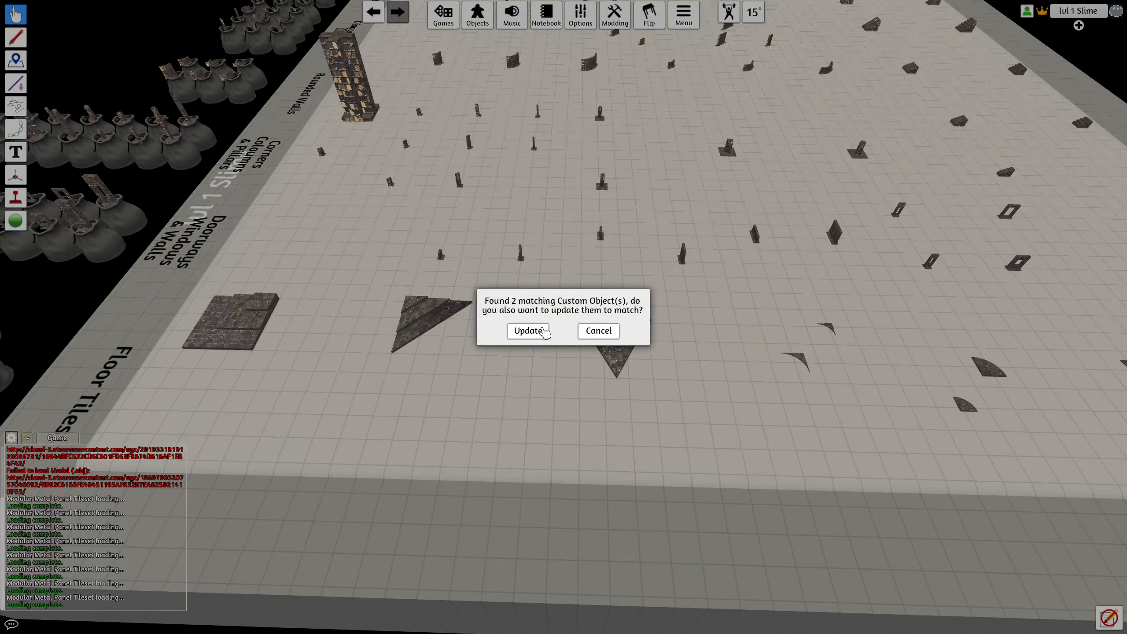
key(Return)
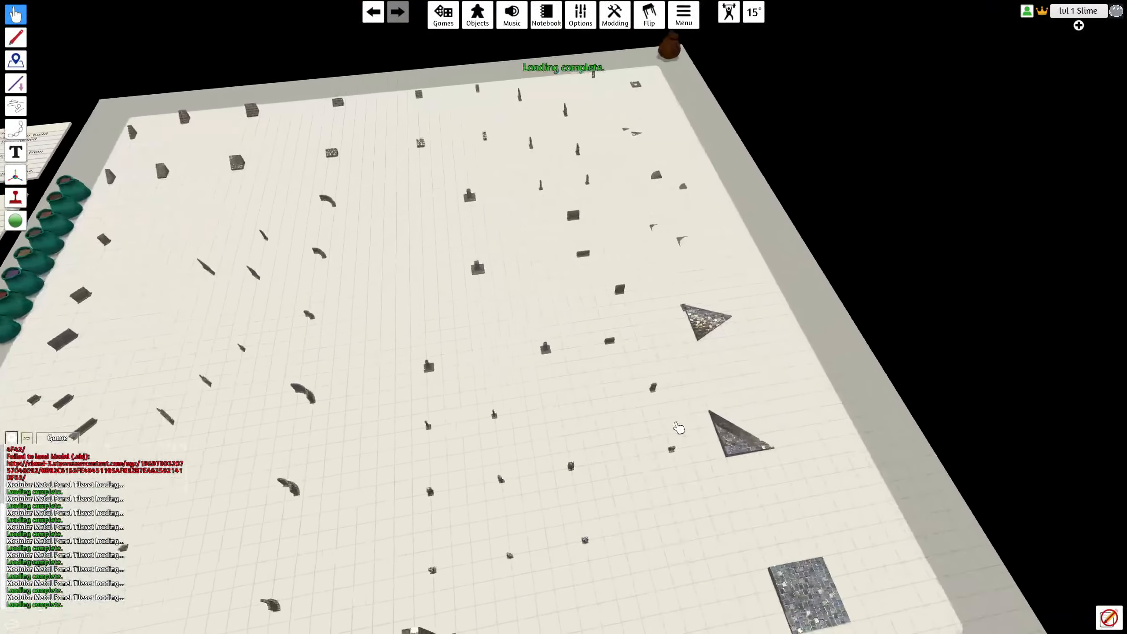
Step: Upload the "medium Triangle tile" mesh to the cloud for the medium equilateral triangle, reuse it as collider, import it and update the matching objects
scroll(597, 452, up, 8)
right_drag(678, 428, 597, 451)
key(space)
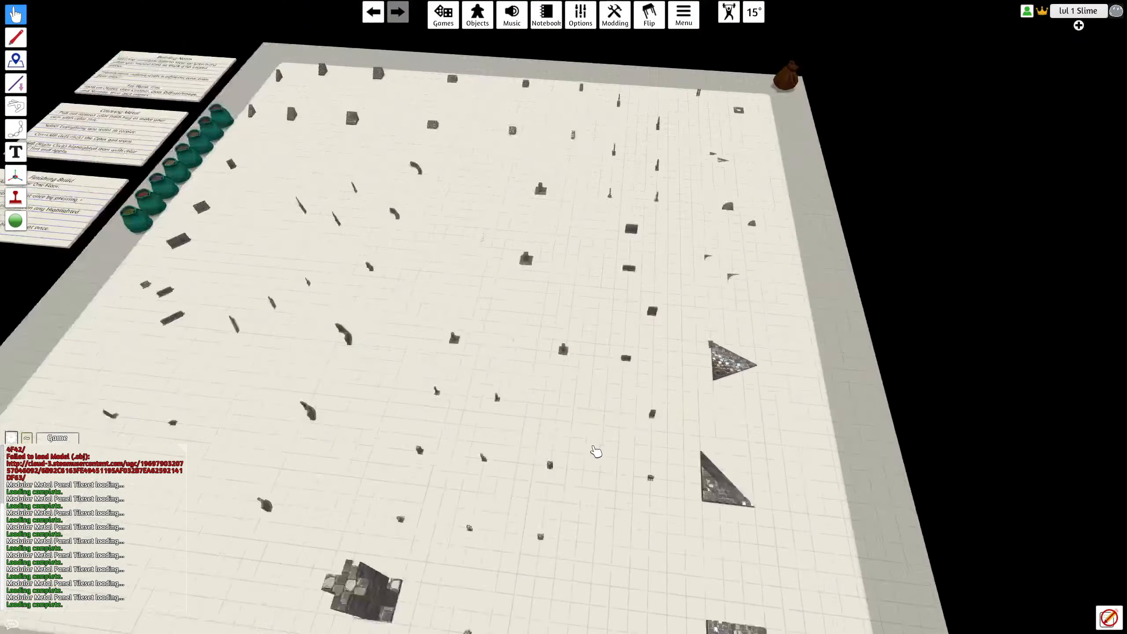
right_click(734, 351)
click(756, 355)
click(645, 101)
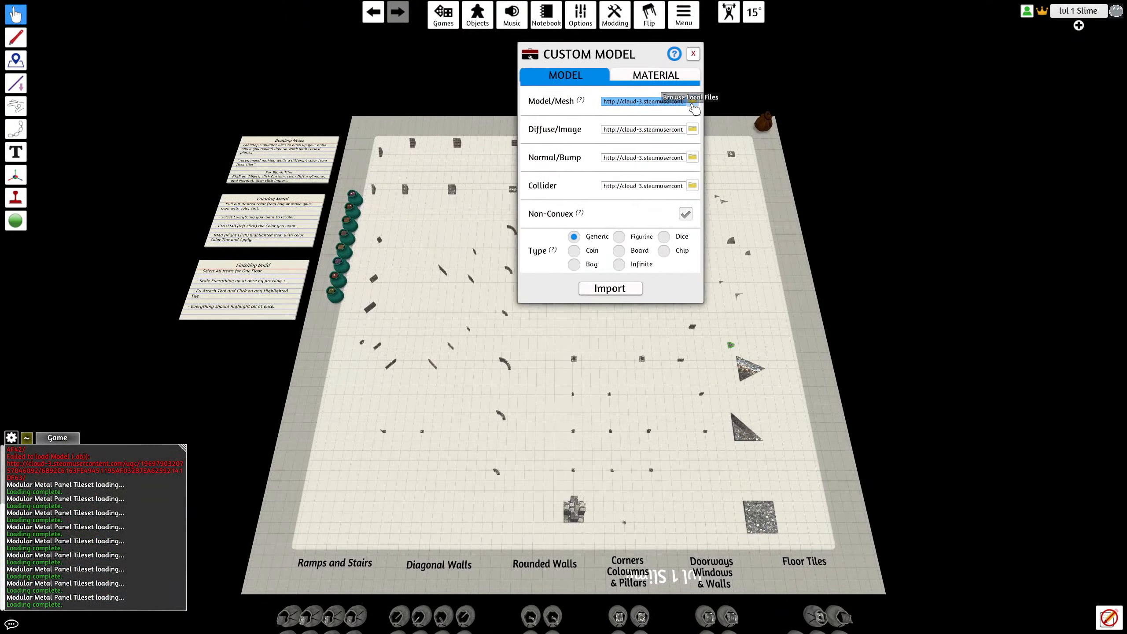
click(692, 105)
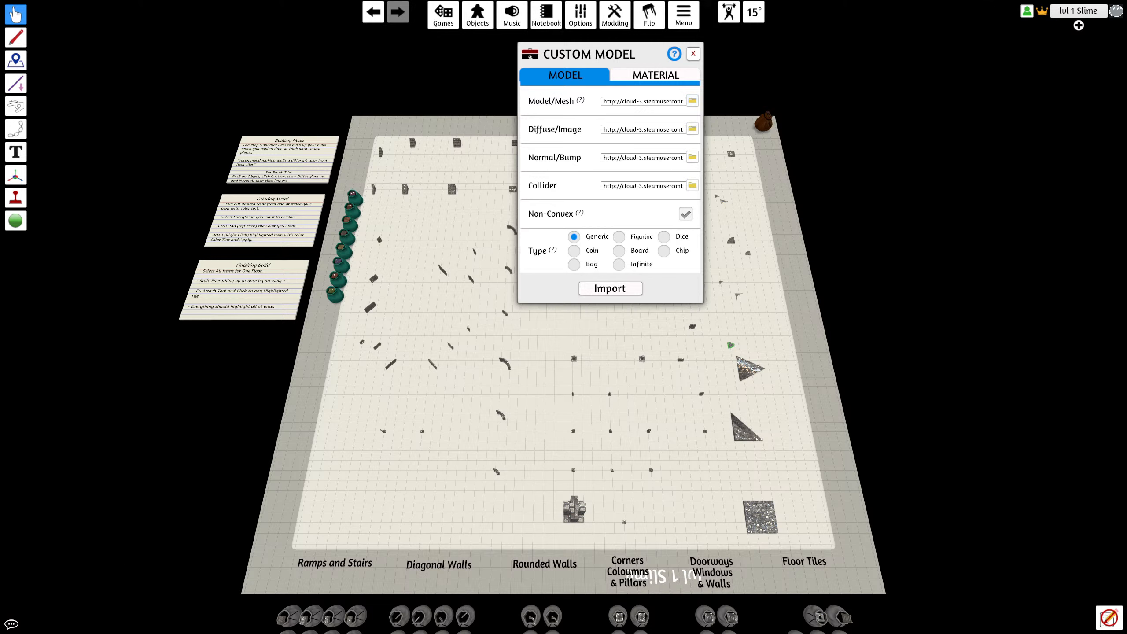
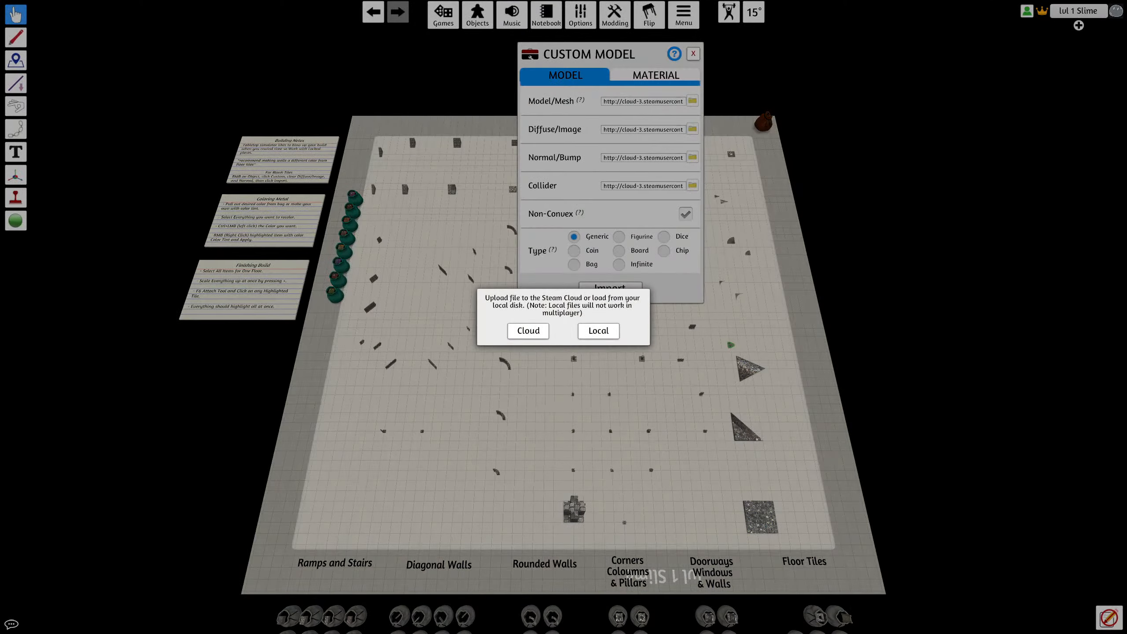
click(528, 331)
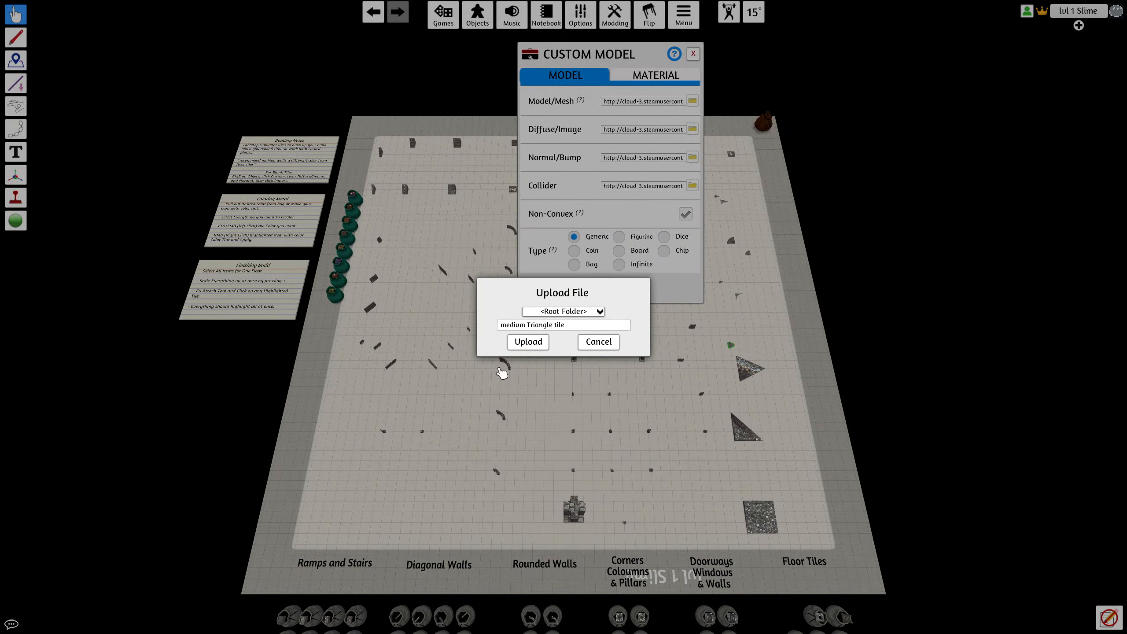
click(530, 345)
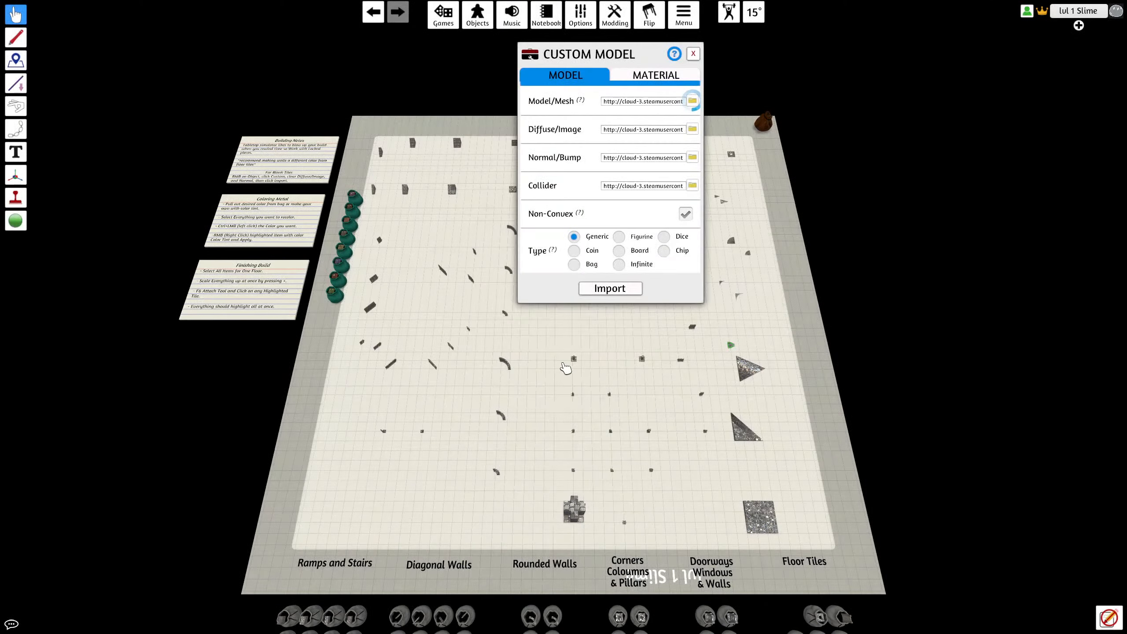
click(654, 187)
click(609, 288)
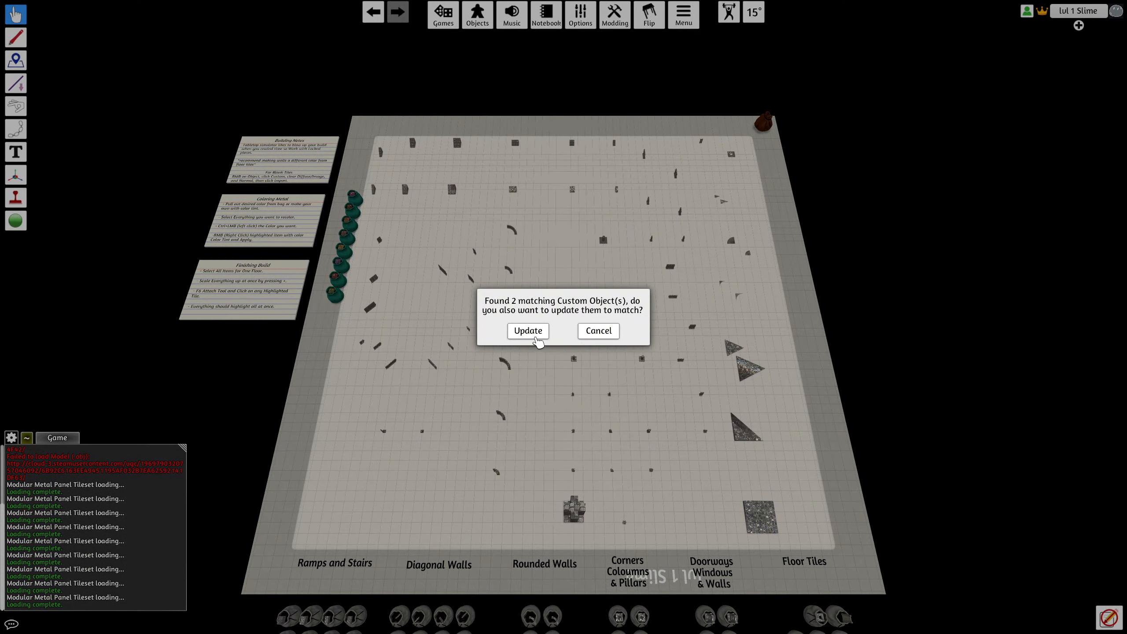
click(536, 338)
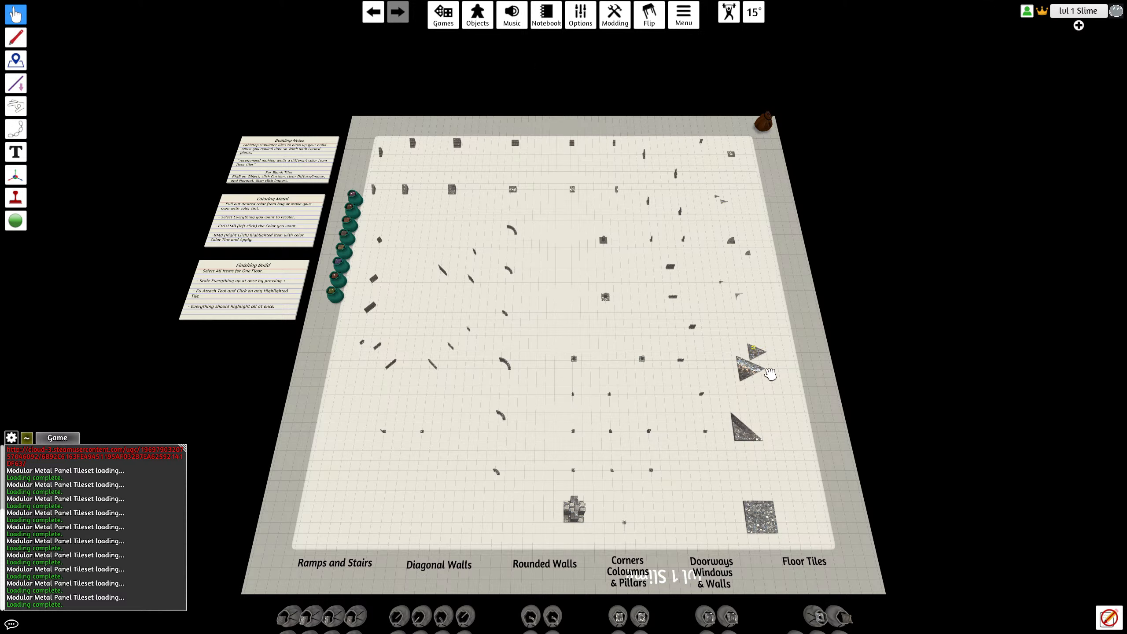
Step: Upload a new mesh to the cloud for the small equilateral triangle tile, copy its link to the collider, import it and update the matching objects
right_click(759, 340)
click(781, 390)
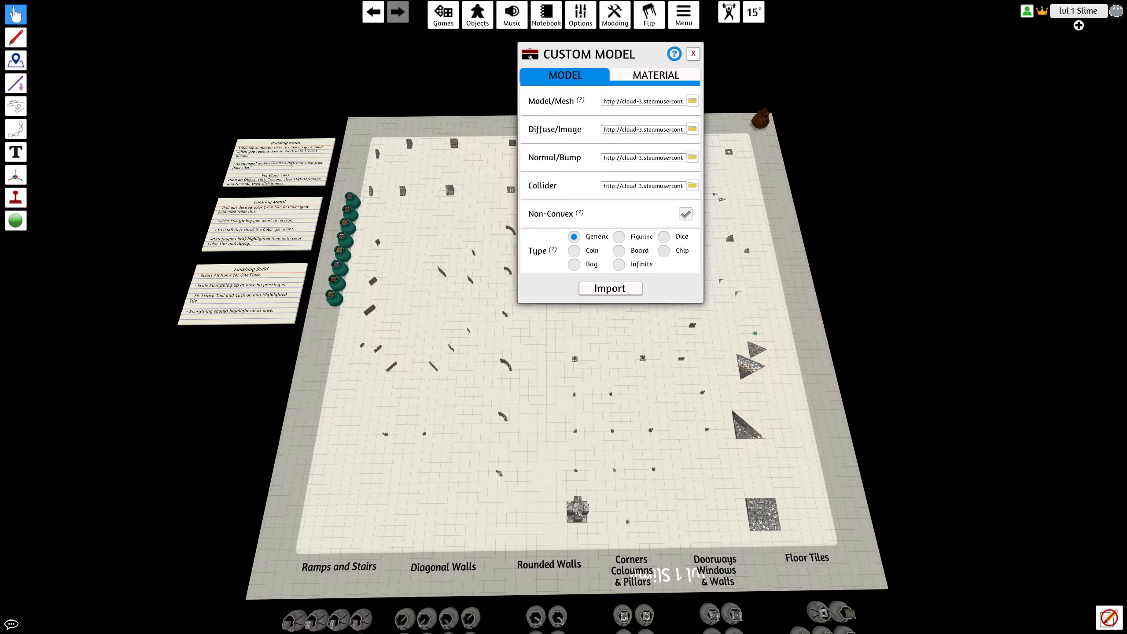
click(692, 129)
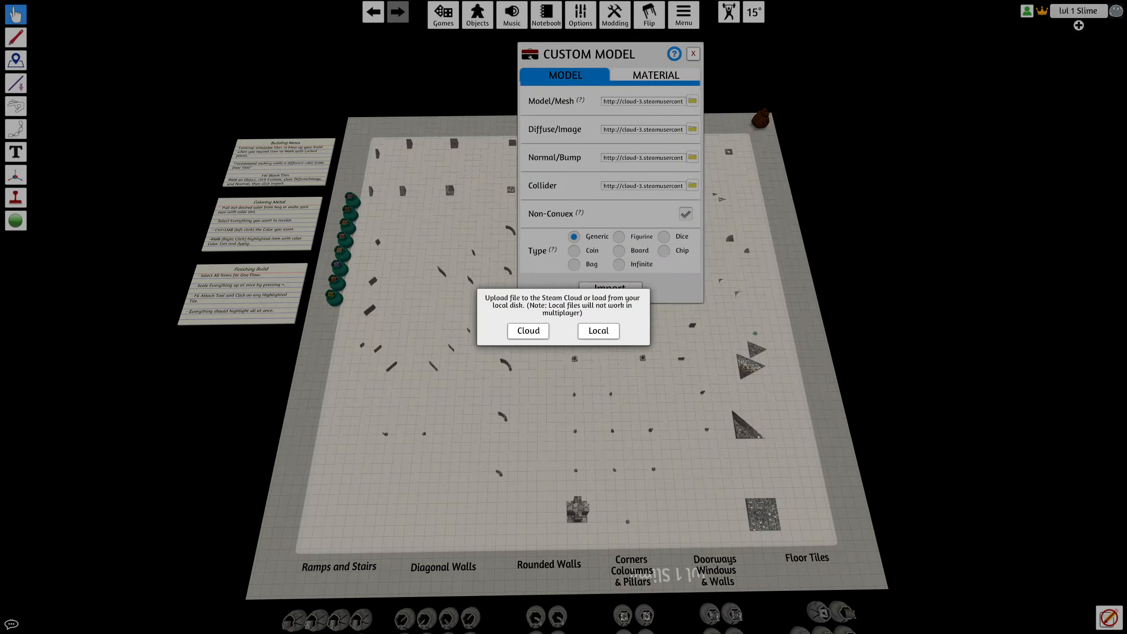
click(519, 330)
click(529, 341)
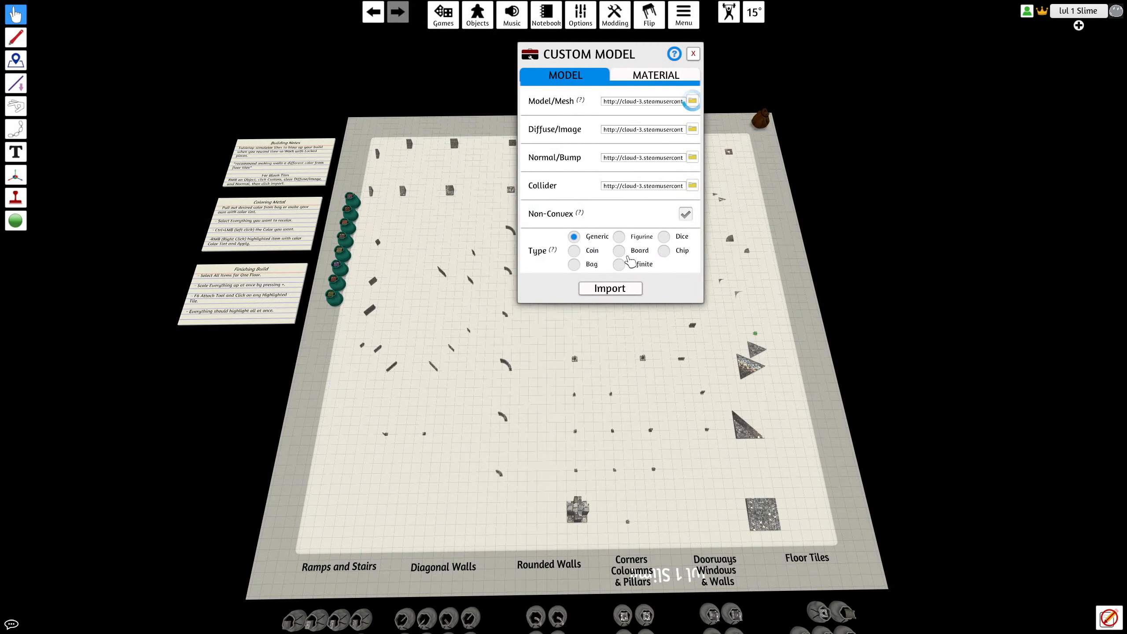
click(668, 103)
key(ctrl+a)
key(ctrl+c)
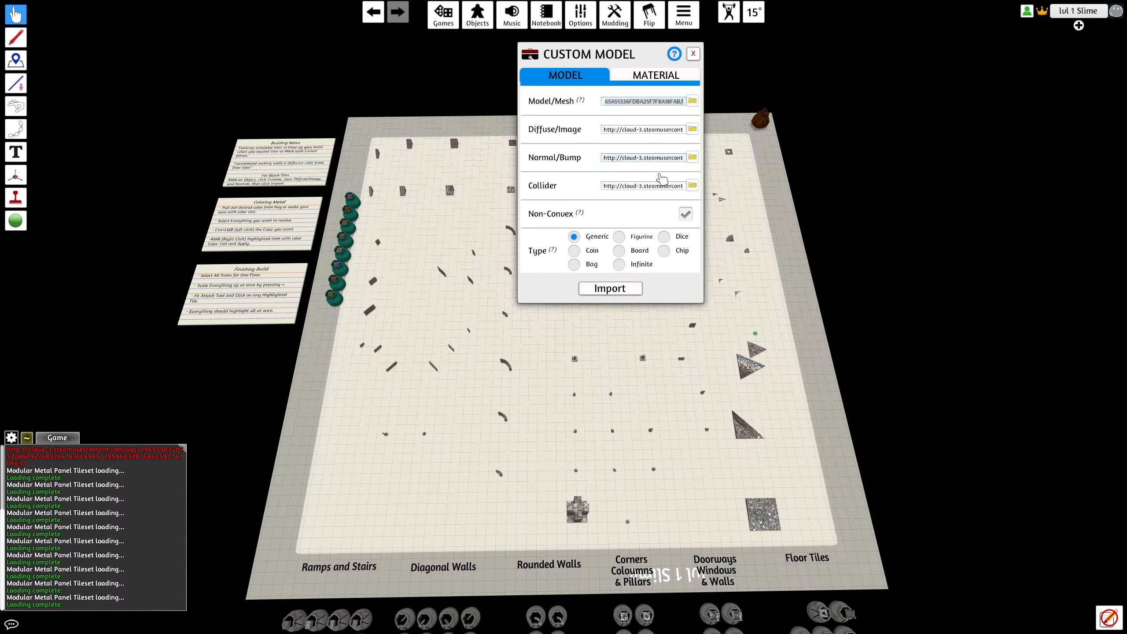
click(667, 186)
key(ctrl+a)
key(ctrl+v)
click(626, 288)
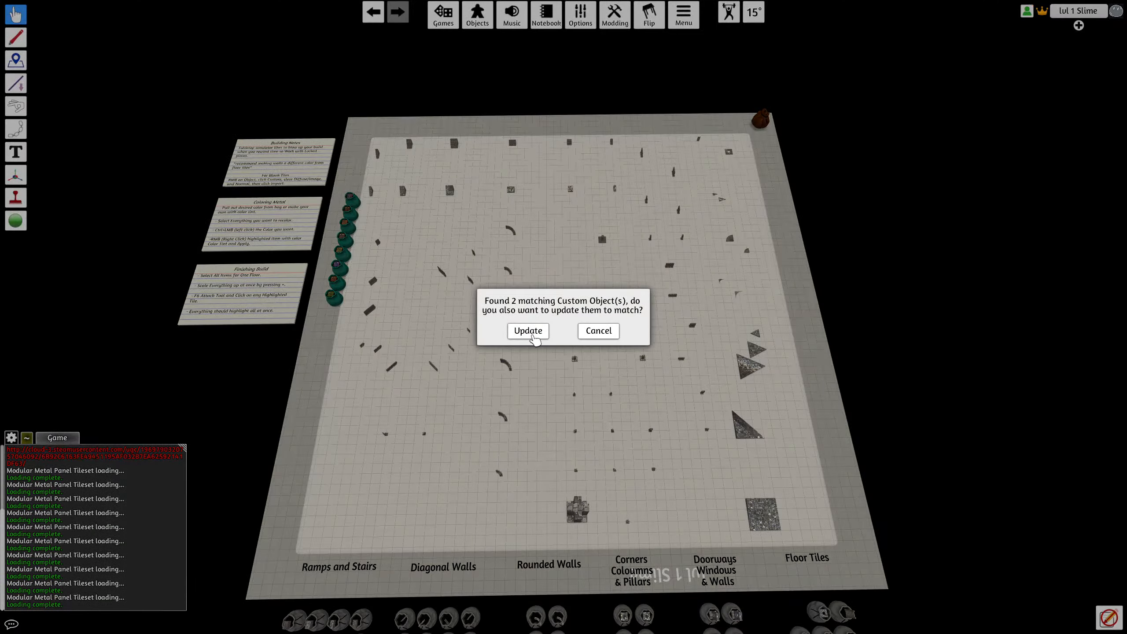
click(529, 338)
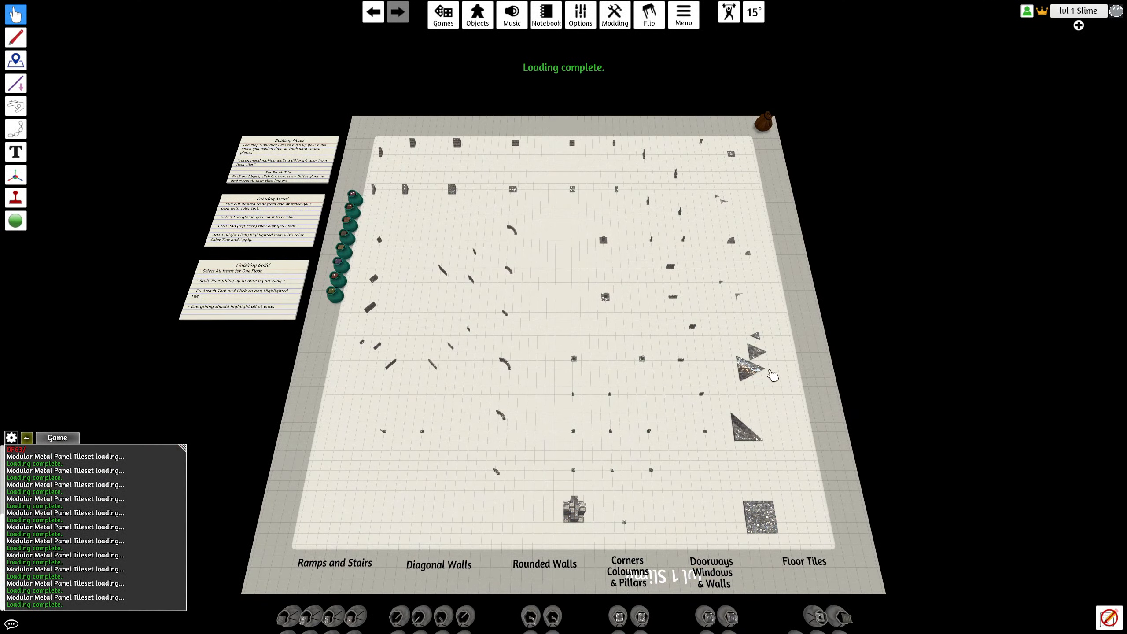
Step: Move the medium equilateral triangle tile onto the grid beside the large equilateral triangle tile
key(d)
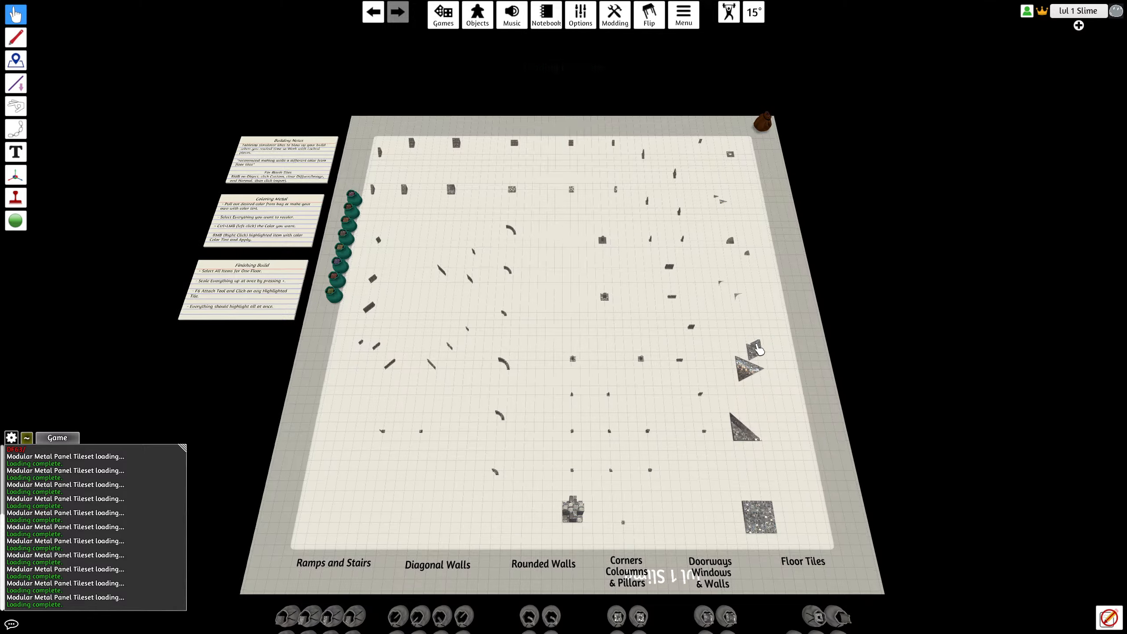
key(s)
drag(755, 346, 639, 370)
key(w)
scroll(624, 367, up, 10)
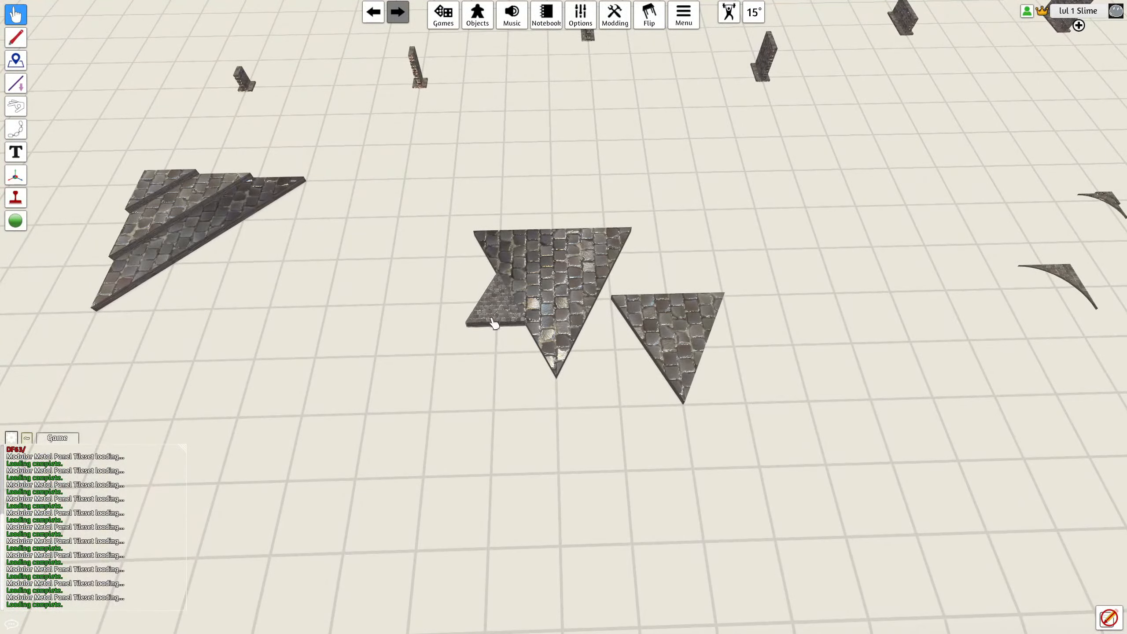
Step: Place the small triangle tile against the large triangle's edge and rotate it in 15° steps to match the large tile's orientation
drag(494, 323, 542, 323)
right_drag(541, 323, 587, 399)
mouse_move(562, 384)
mouse_down()
mouse_move(535, 383)
mouse_move(556, 381)
mouse_move(561, 362)
mouse_move(589, 374)
mouse_move(538, 372)
mouse_move(556, 377)
mouse_up()
key(q)
key(q)
key(q)
key(q)
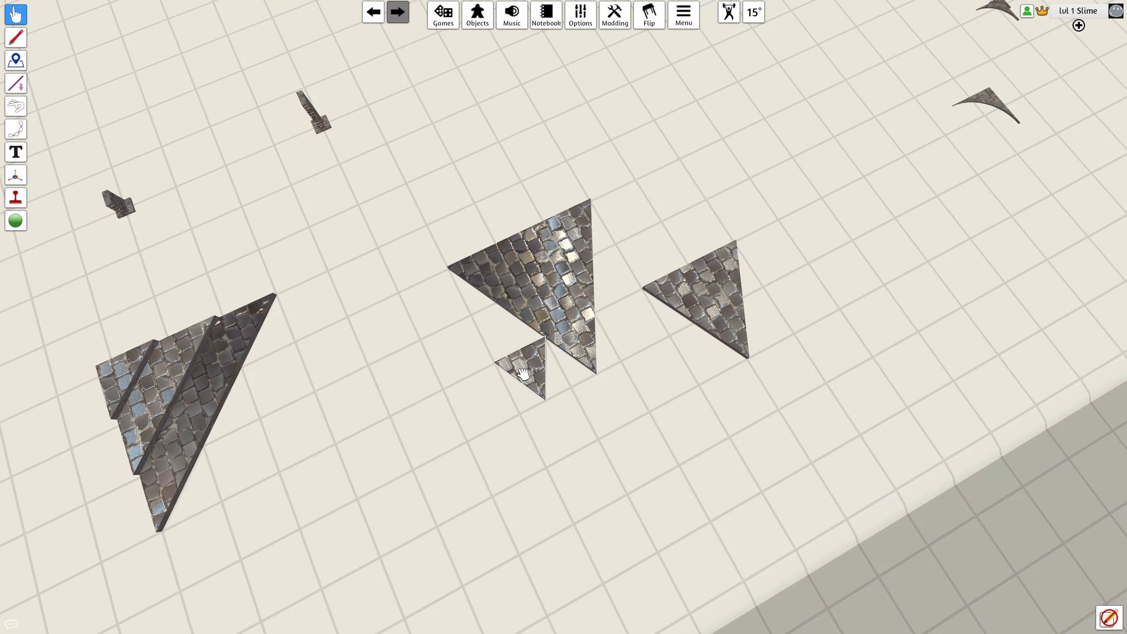
Step: Paste a copy of the small triangle tile and place it beside the original
key(ctrl+v)
drag(622, 418, 571, 416)
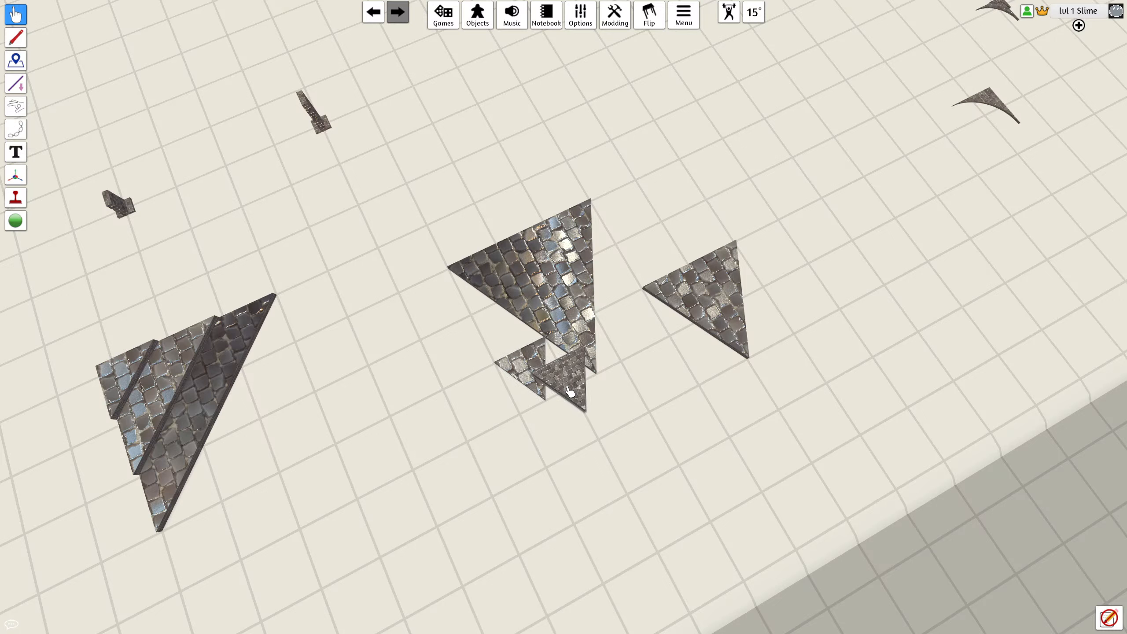
key(2)
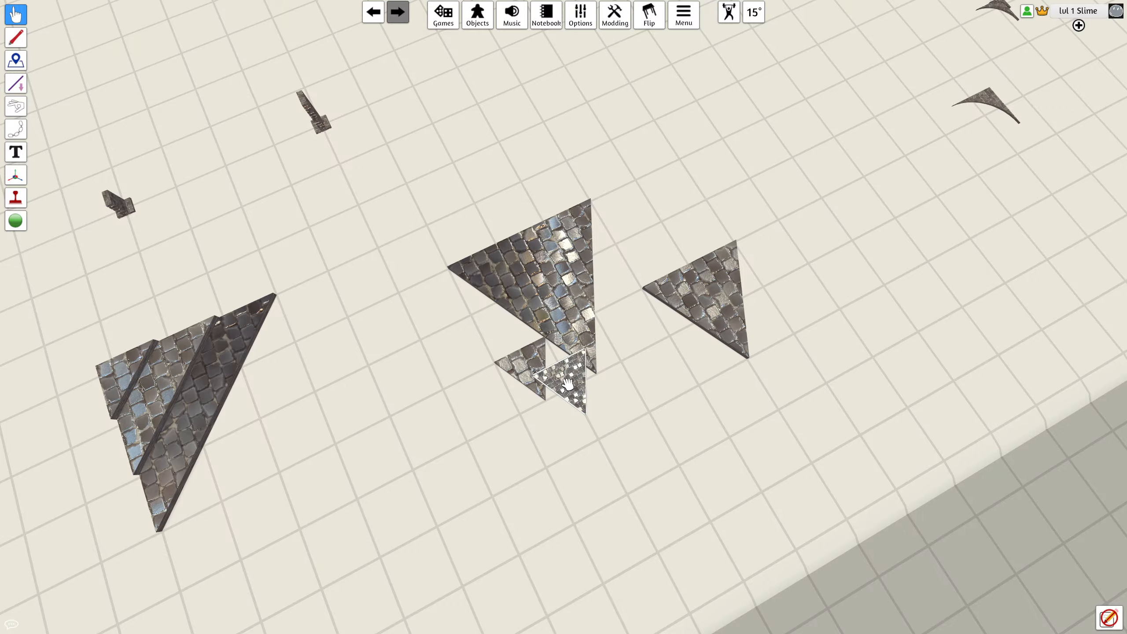
Step: Rotate the copied small triangle tile with the rotation gizmo to about 270° on Y, opposite to the original
key(F8)
click(568, 385)
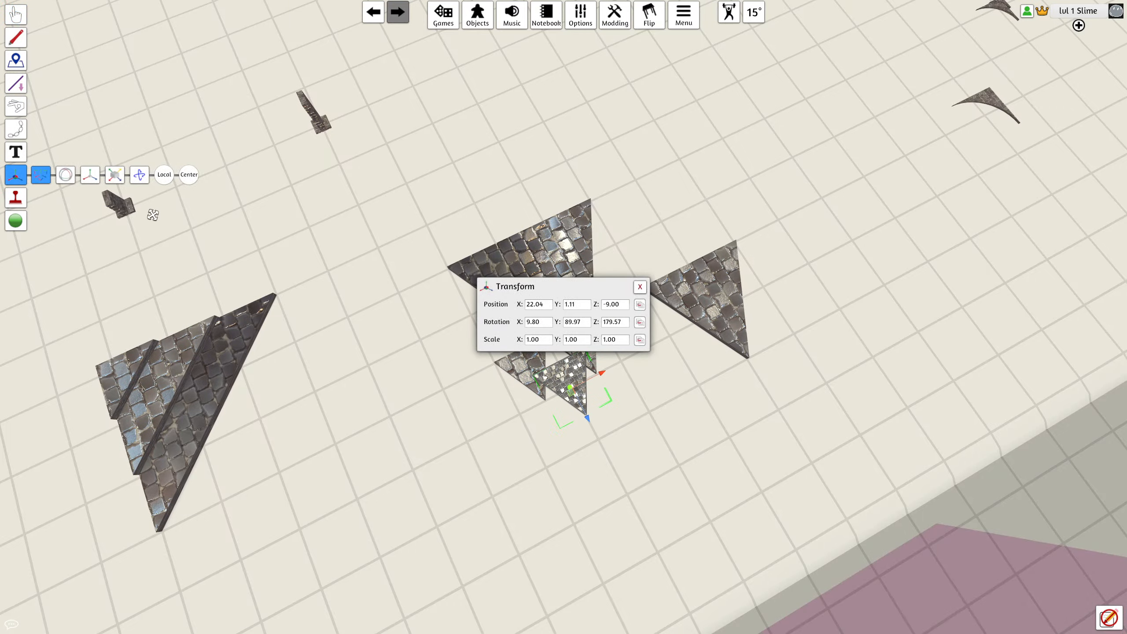
click(66, 175)
scroll(400, 377, up, 3)
right_drag(400, 378, 693, 284)
drag(714, 284, 829, 405)
click(640, 287)
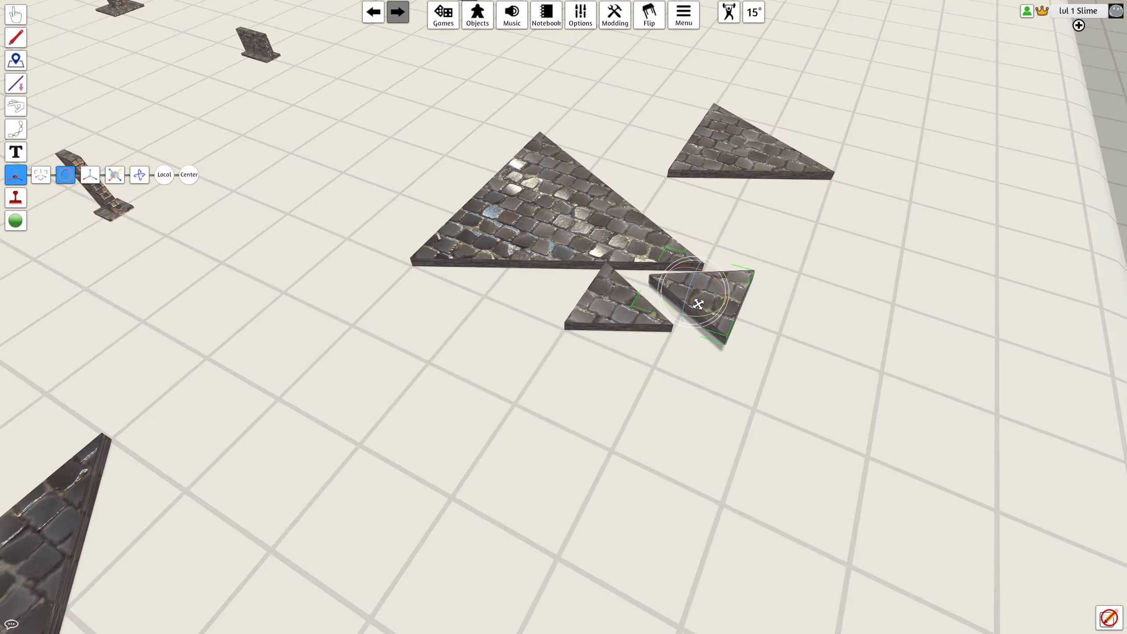
key(F1)
mouse_move(701, 301)
mouse_down()
mouse_move(674, 297)
mouse_move(701, 303)
mouse_up()
right_drag(701, 303, 706, 328)
Step: Move the rotated copy to X 21.50 with the move gizmo, flush against the small and large triangle tiles
key(F8)
click(668, 321)
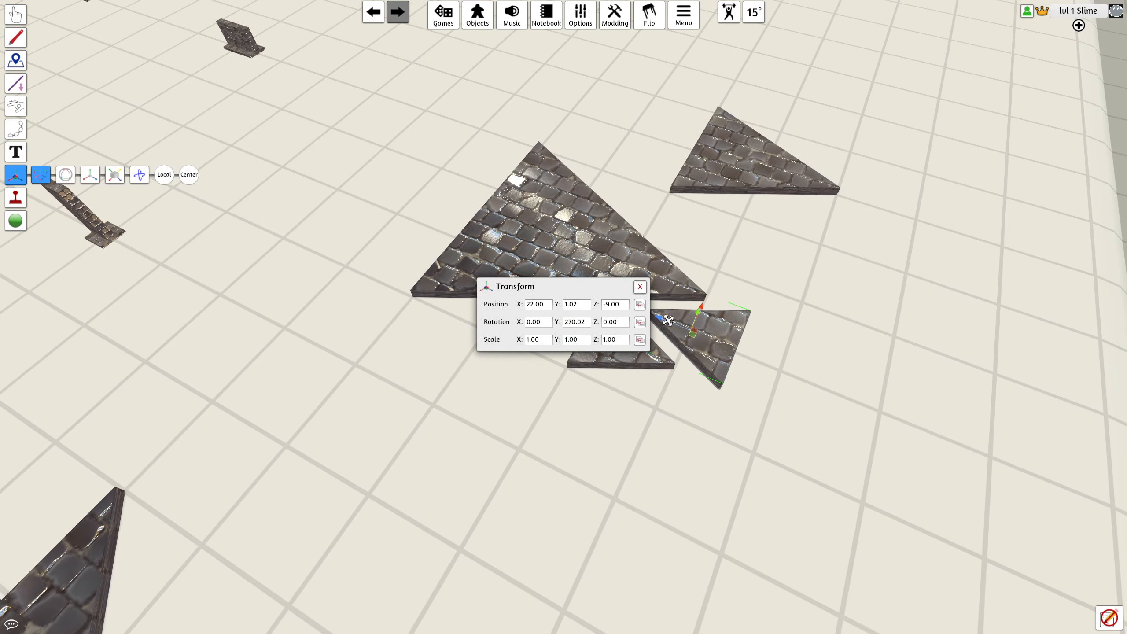
drag(663, 323, 621, 305)
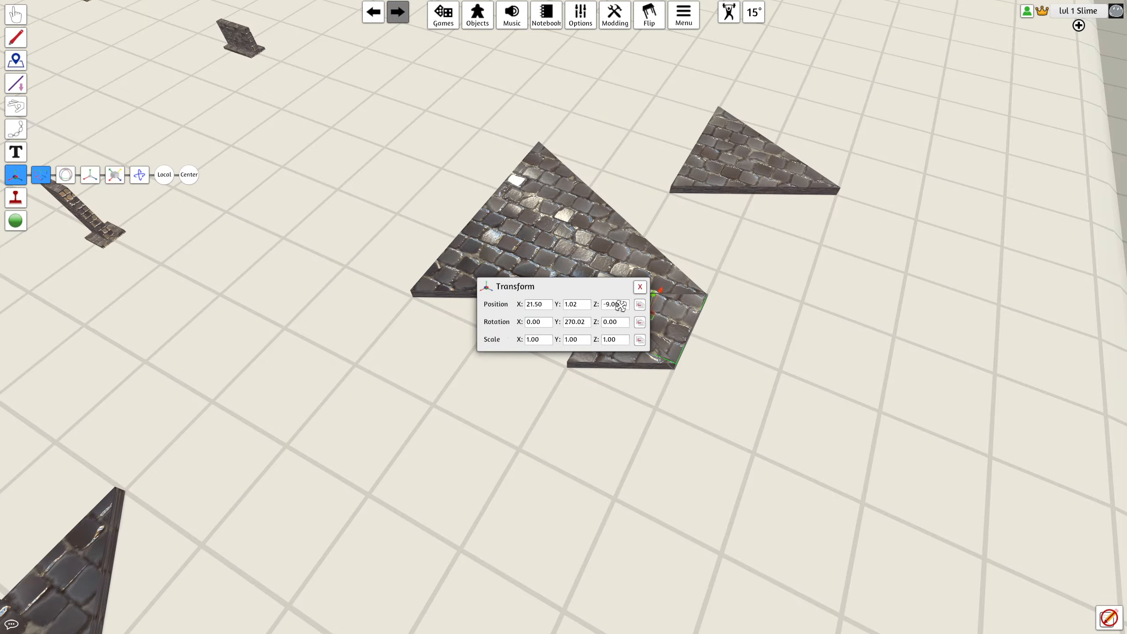
key(Escape)
key(Escape)
key(F1)
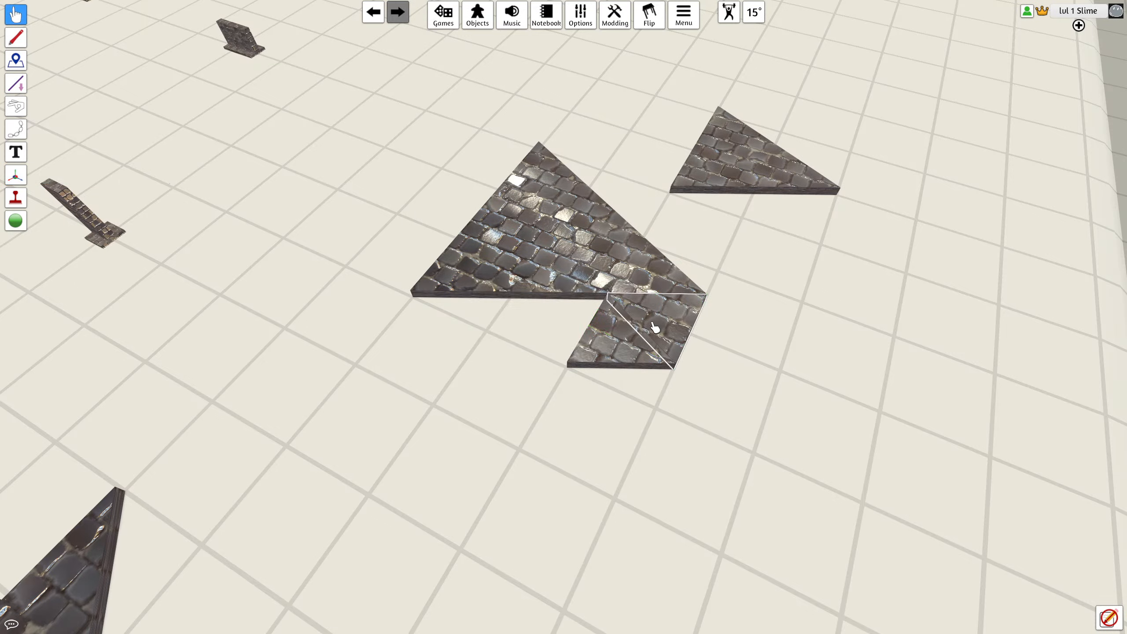
Step: Pull the rotated copy away and fit it against the opposite side of the original small triangle tile
drag(655, 327, 697, 346)
right_drag(788, 415, 706, 435)
key(a)
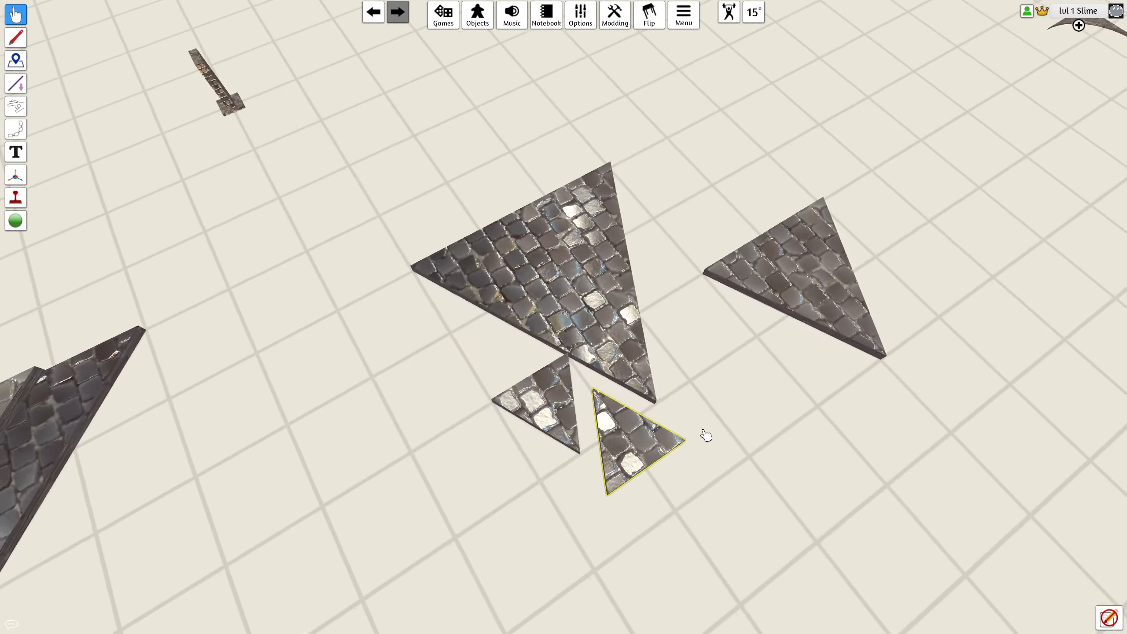
key(s)
drag(660, 413, 494, 388)
right_drag(494, 389, 523, 402)
scroll(477, 438, down, 4)
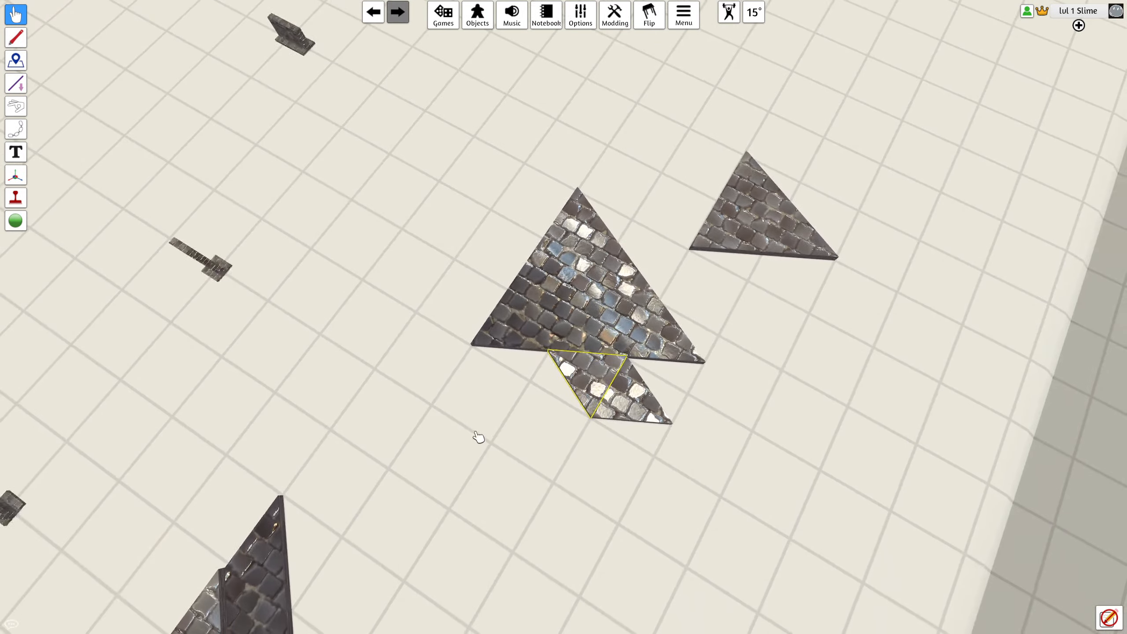
Step: Stack the medium triangle tile on the large one and a small triangle tile on top of the medium one
click(478, 438)
right_drag(477, 438, 544, 414)
drag(686, 171, 730, 306)
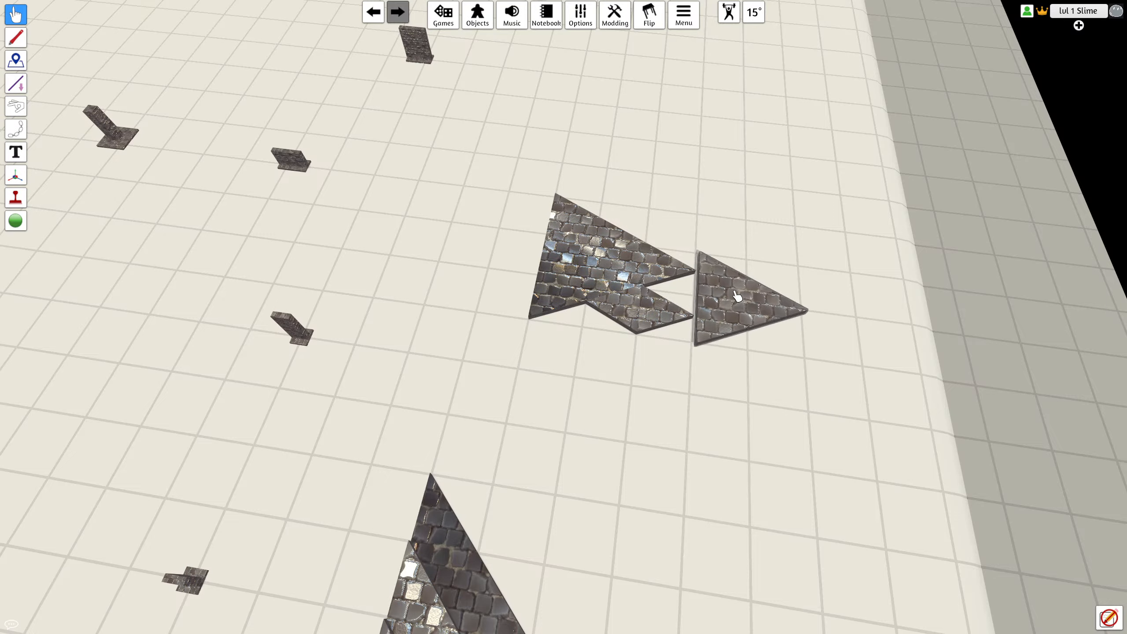
right_drag(322, 309, 539, 322)
scroll(523, 385, up, 3)
drag(539, 323, 707, 203)
drag(581, 242, 610, 246)
drag(707, 222, 603, 235)
drag(502, 269, 655, 227)
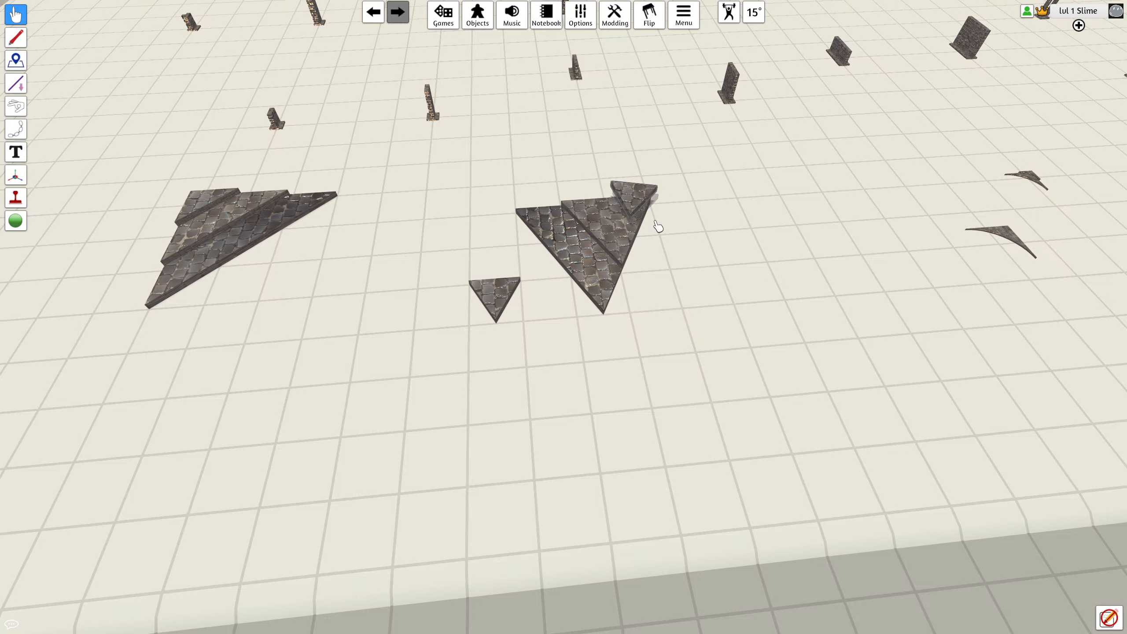
right_drag(508, 286, 706, 286)
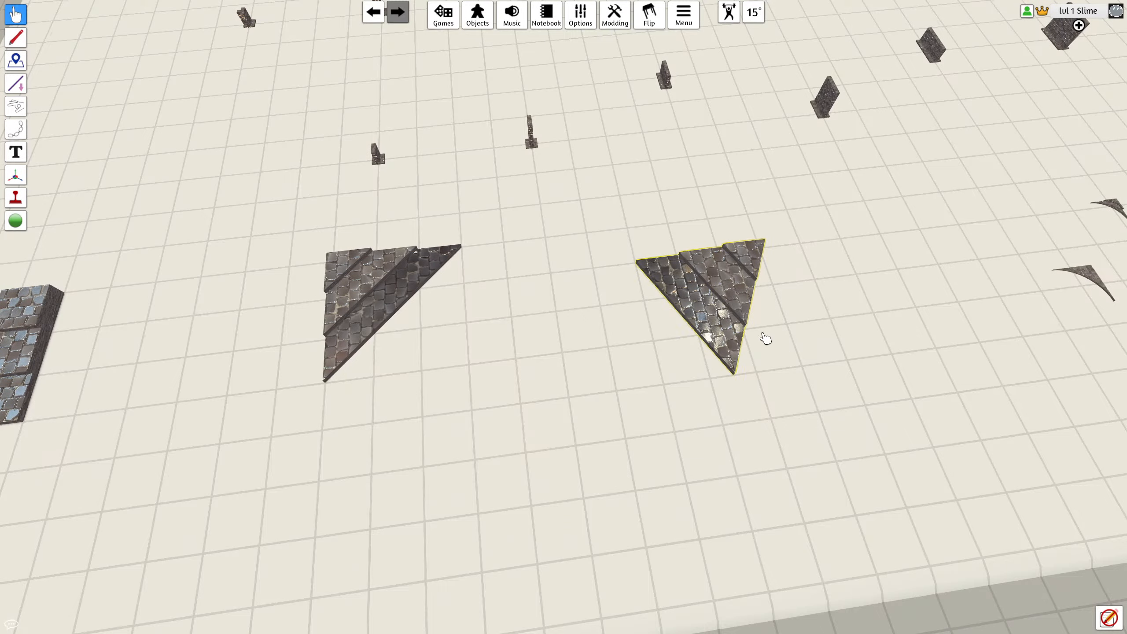
Step: Select the equilateral and right-angled triangle stacks and move them together against the square tile stack
right_drag(766, 339, 847, 370)
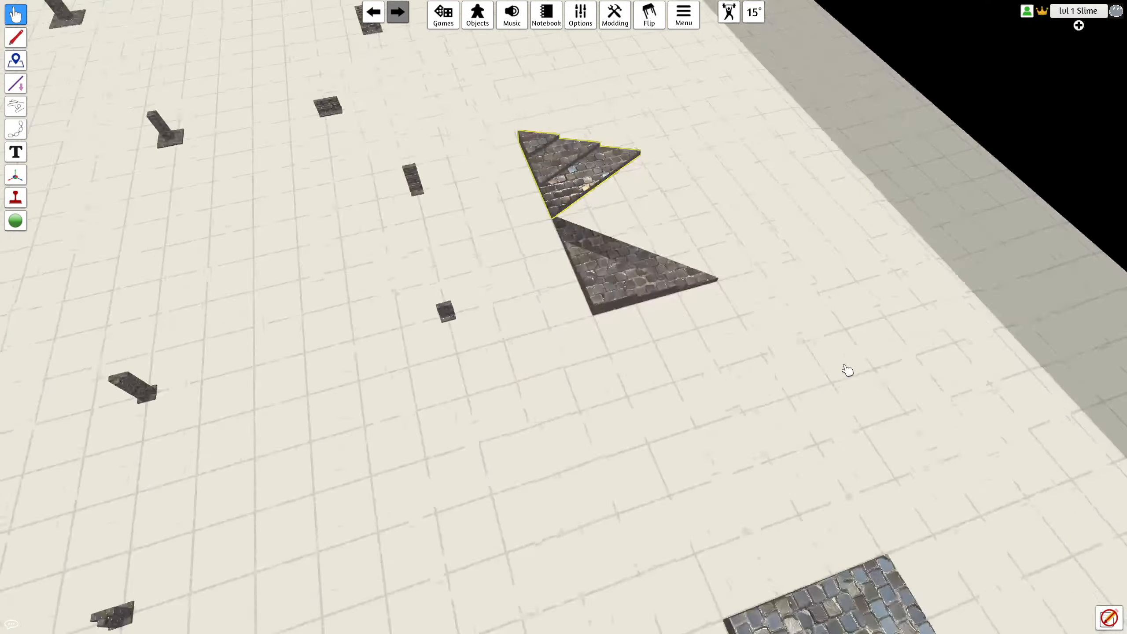
key(space)
scroll(918, 425, up, 4)
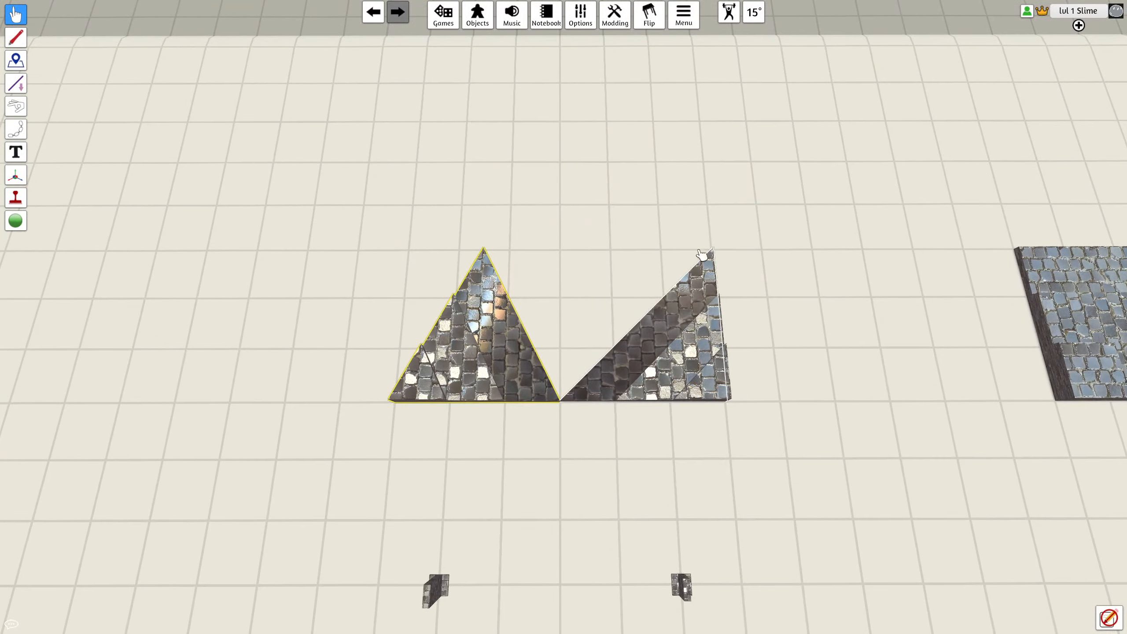
scroll(401, 408, down, 6)
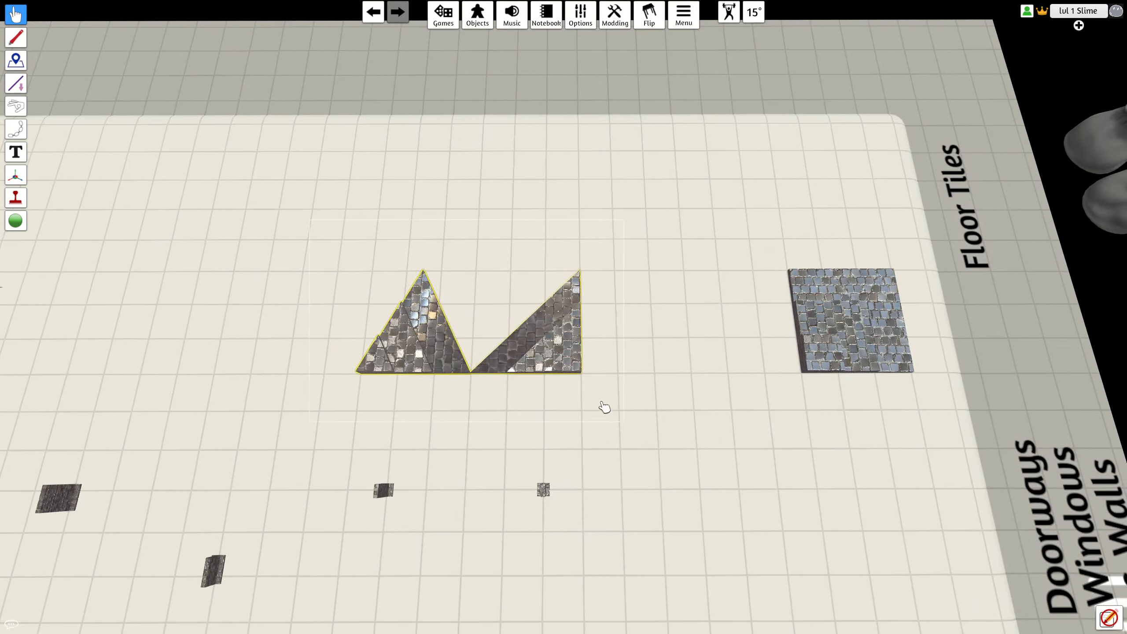
key(d)
drag(616, 345, 596, 334)
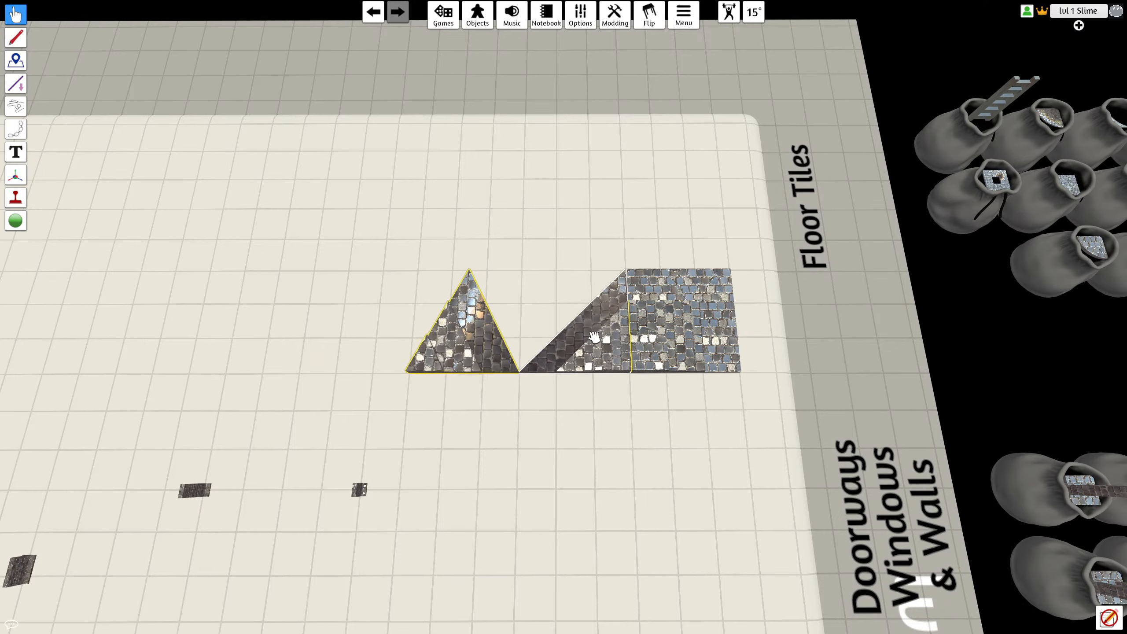
Step: Flip the two triangle stacks together and set them back beside the square tile stack
key(a)
scroll(431, 422, down, 3)
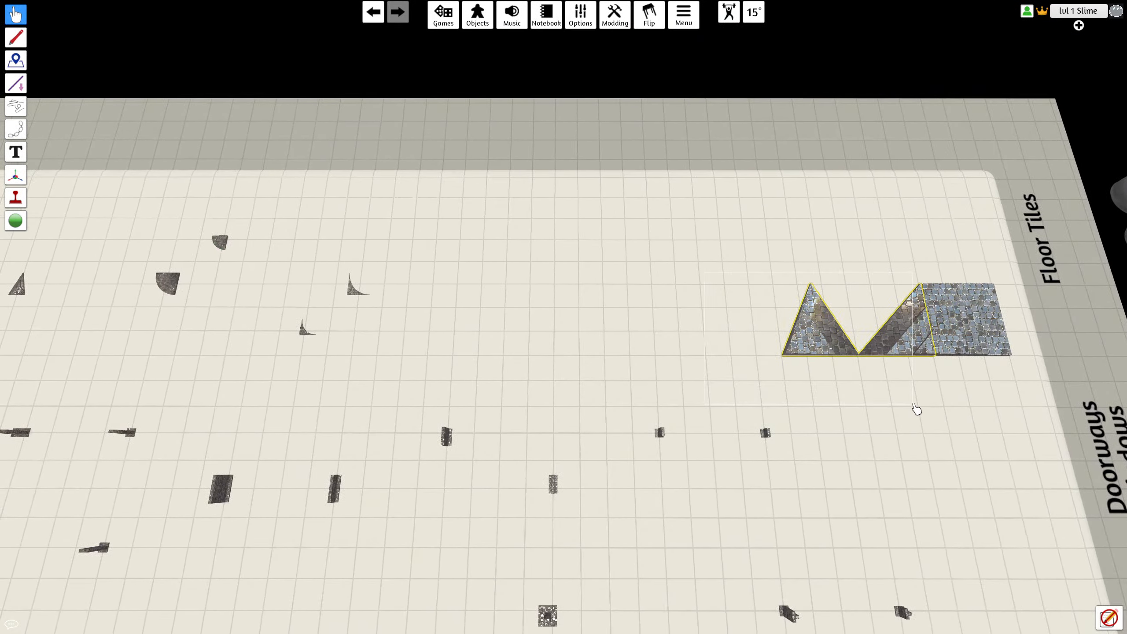
key(f)
drag(895, 332, 803, 346)
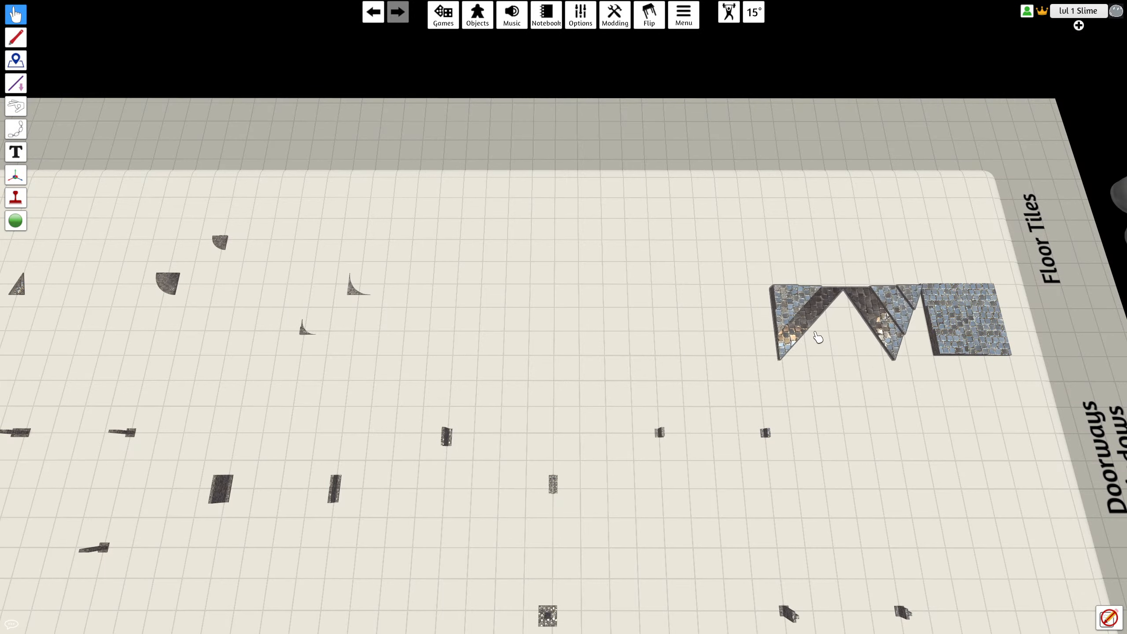
drag(819, 336, 820, 338)
Step: Upload a new mesh to the cloud for the large concave tile, reuse it as collider, import it and update the matching objects
right_drag(804, 384, 527, 338)
key(d)
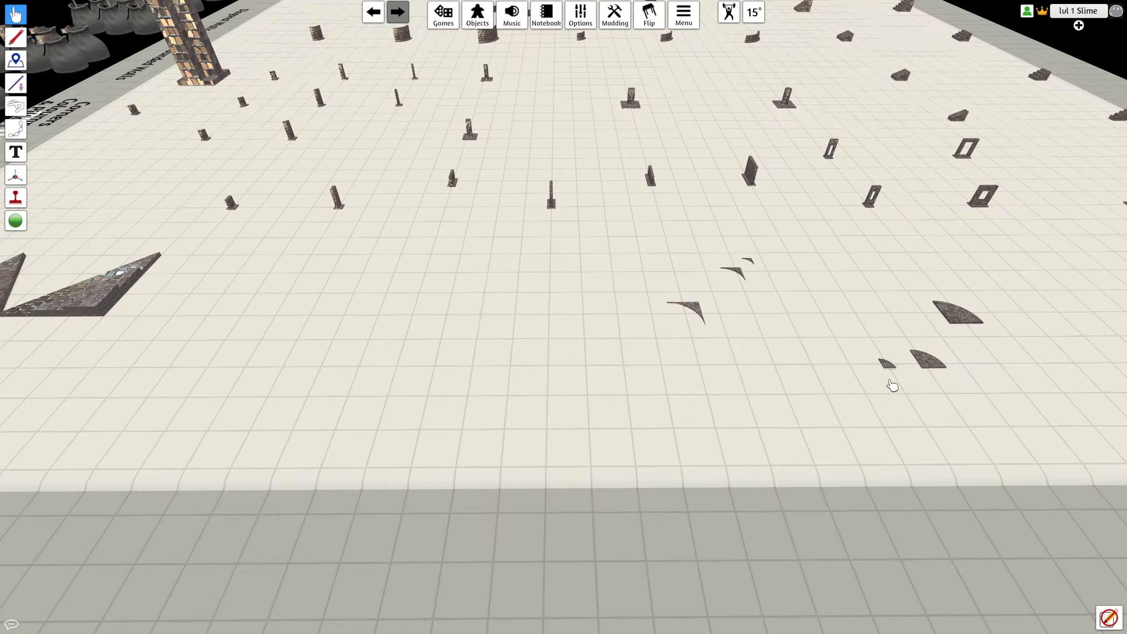
right_click(694, 321)
click(724, 317)
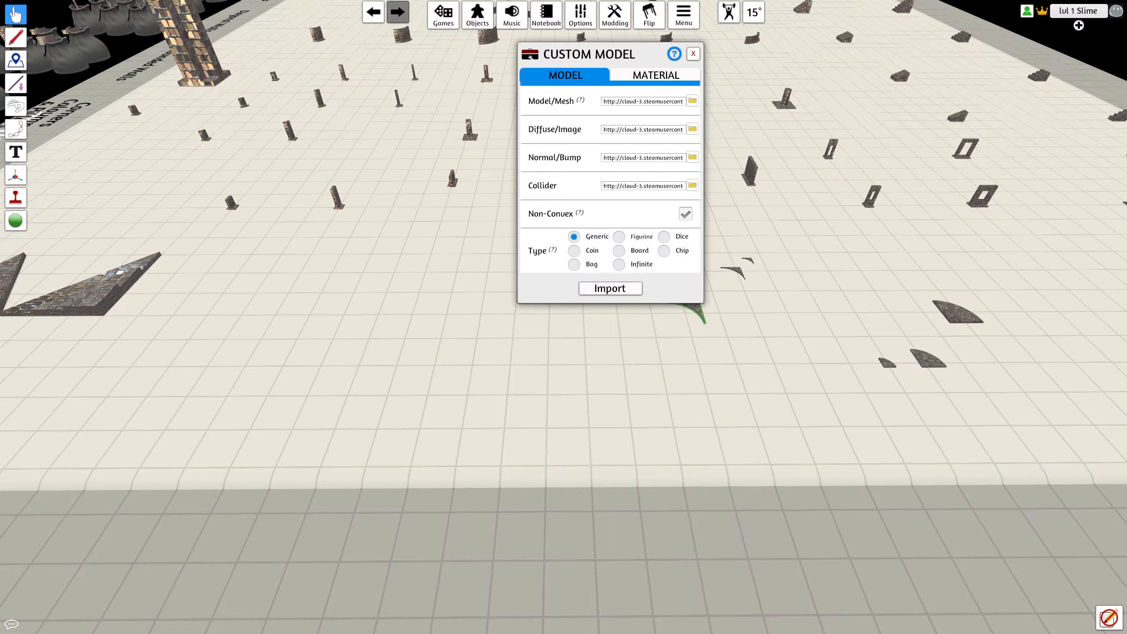
click(692, 101)
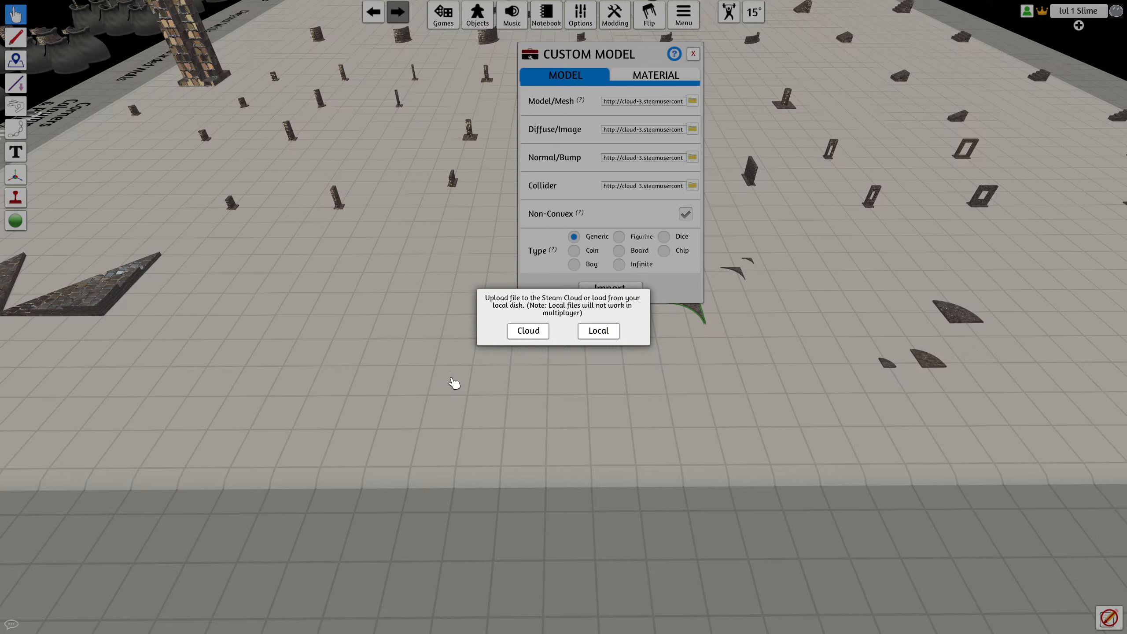
click(535, 331)
click(539, 343)
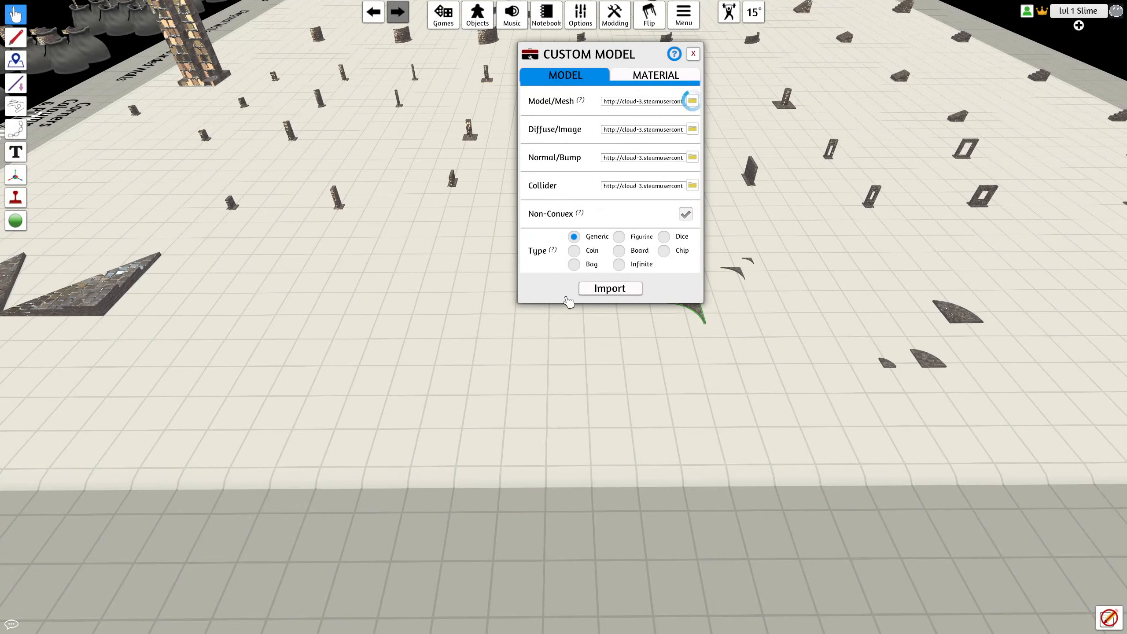
click(664, 185)
key(ctrl+v)
click(610, 287)
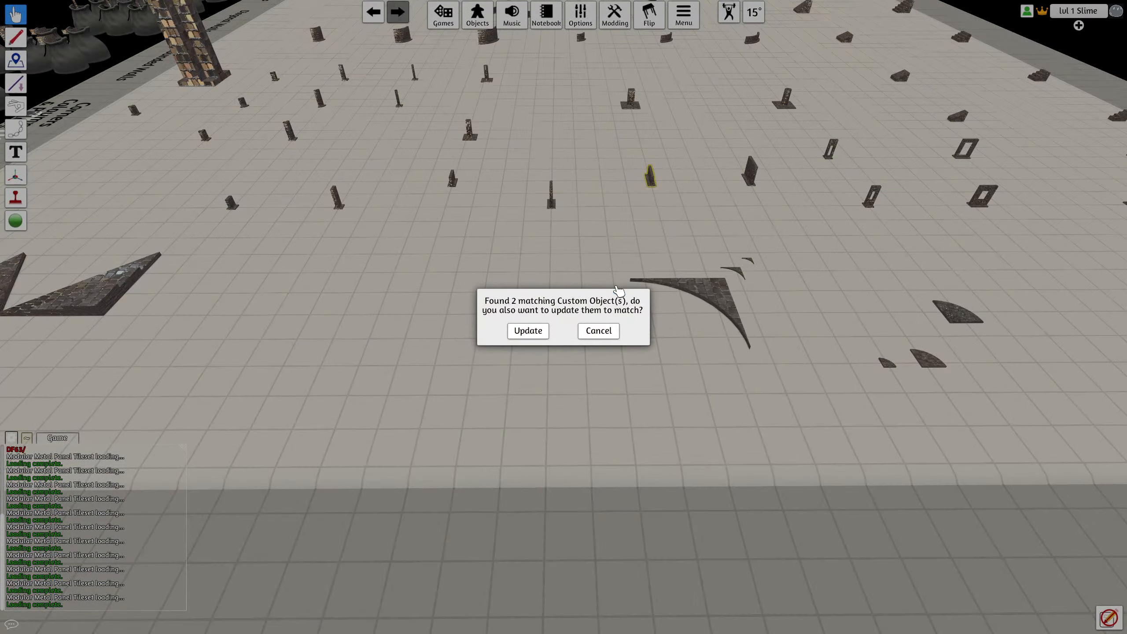
click(528, 331)
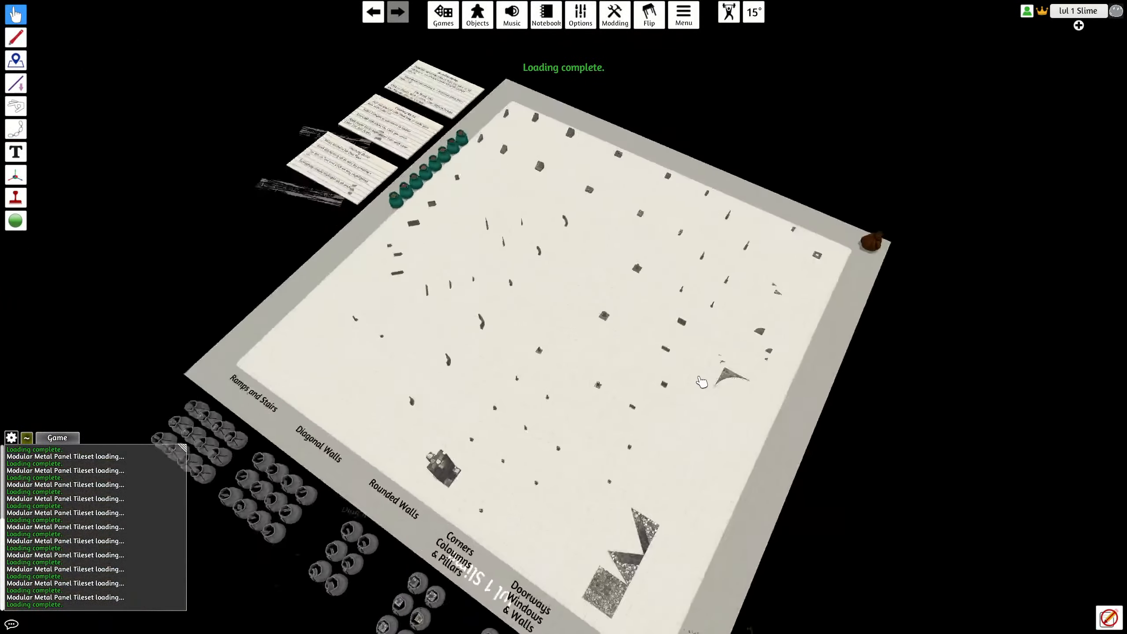
Step: Upload the "medium concave tile" mesh to the cloud for the medium concave tile, import it and update the matching objects
right_drag(702, 381, 626, 365)
scroll(626, 365, up, 5)
key(s)
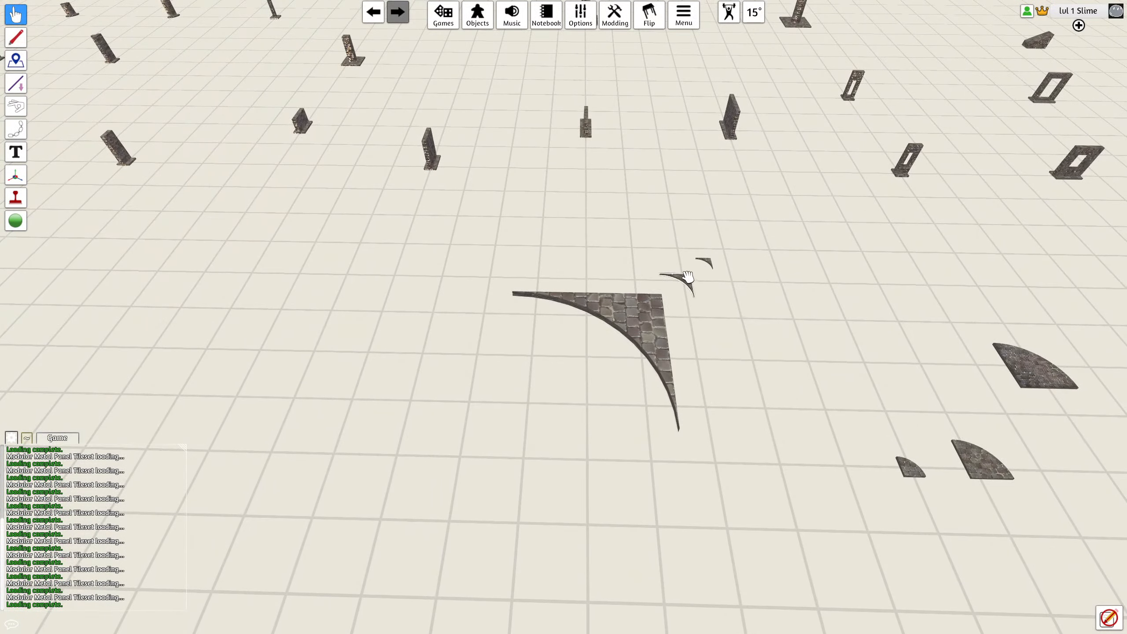
right_click(687, 277)
click(710, 280)
click(692, 101)
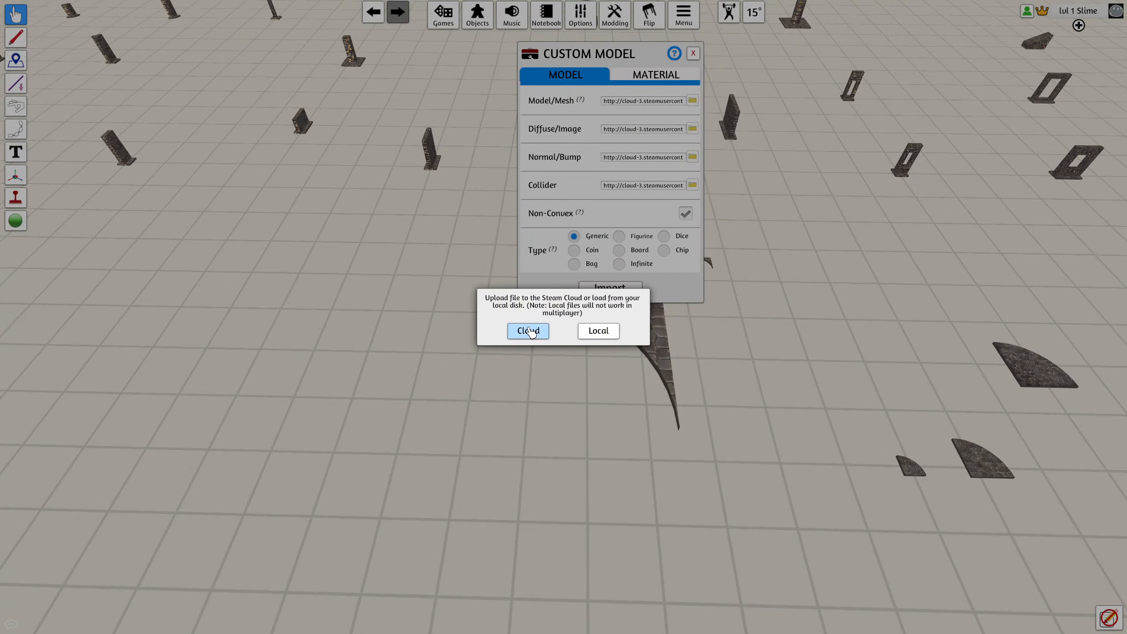
click(528, 331)
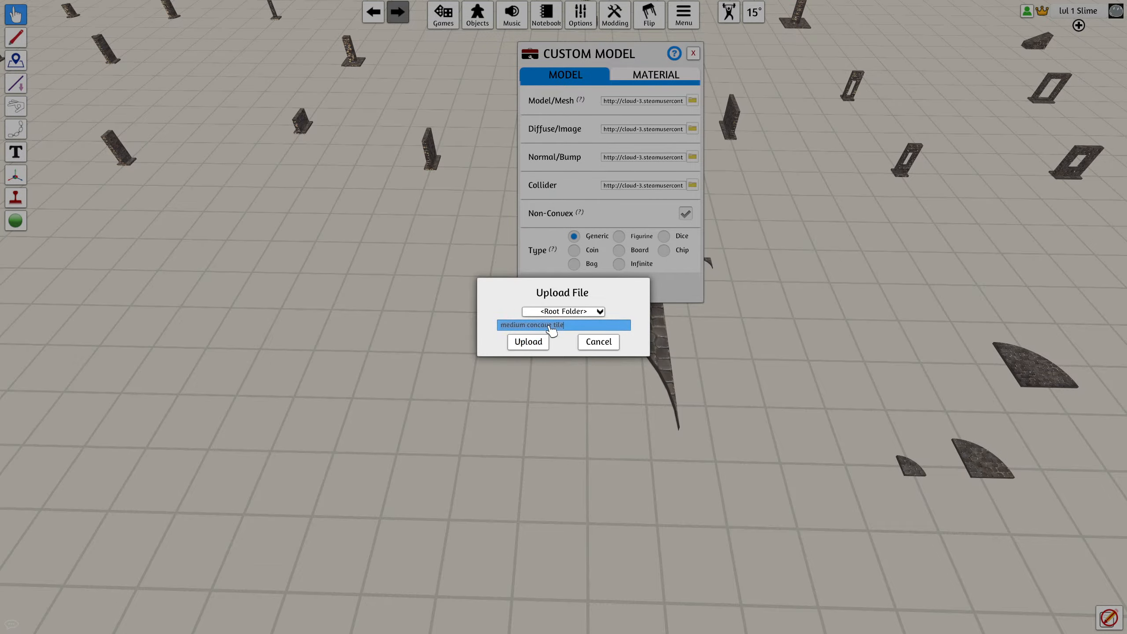
click(532, 341)
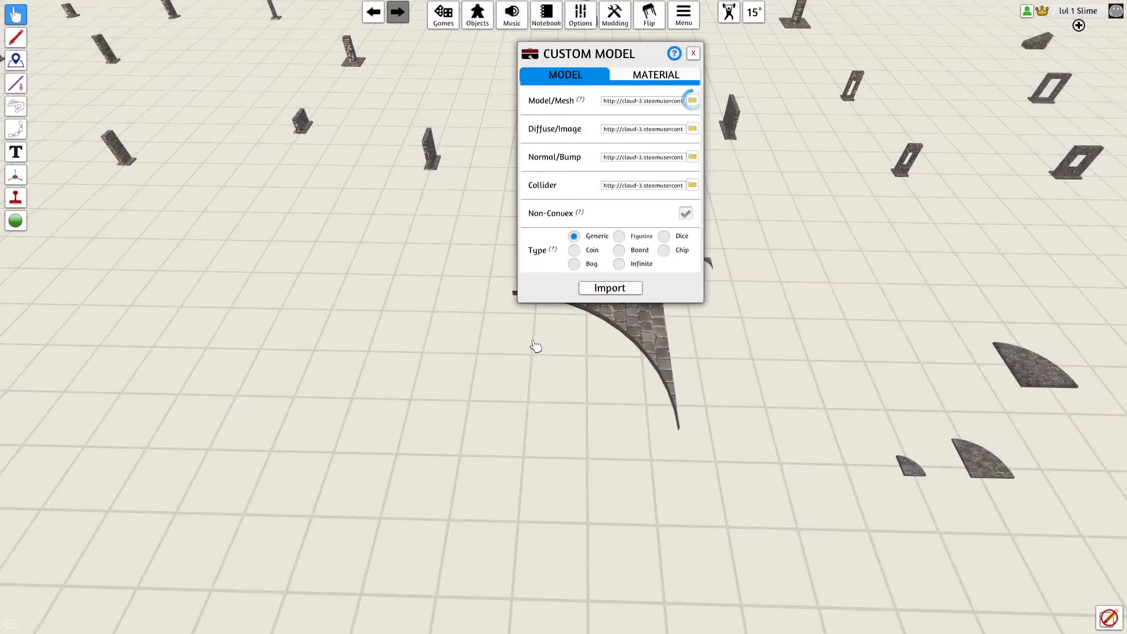
click(614, 286)
click(528, 331)
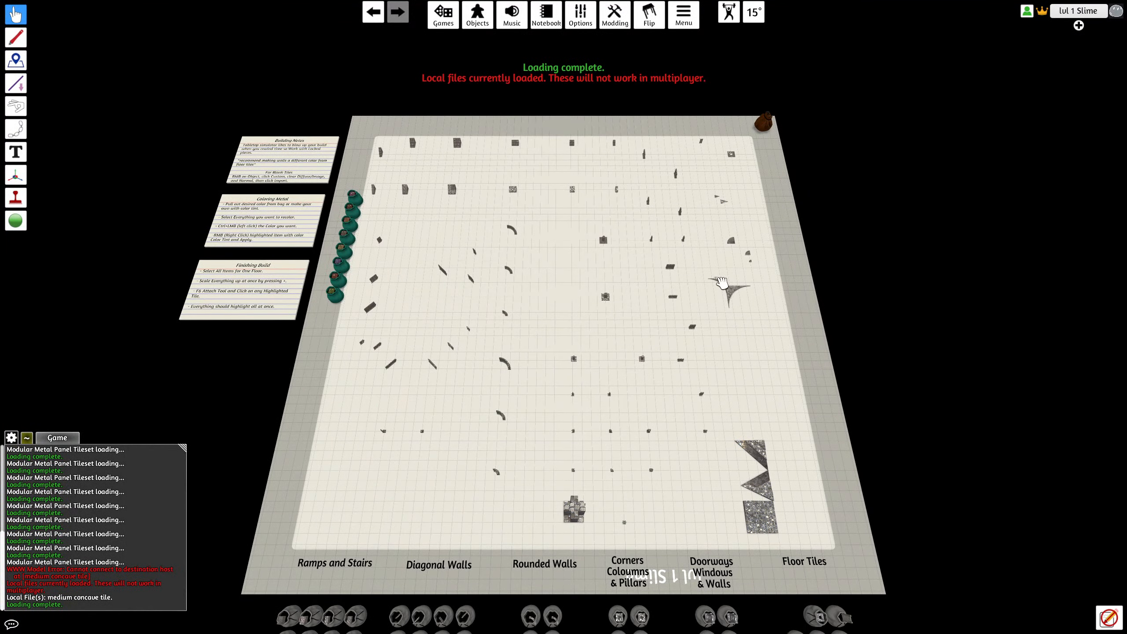
Step: Reuse the medium concave tile's cloud mesh address as its collider, import it and update the matching objects
right_click(724, 286)
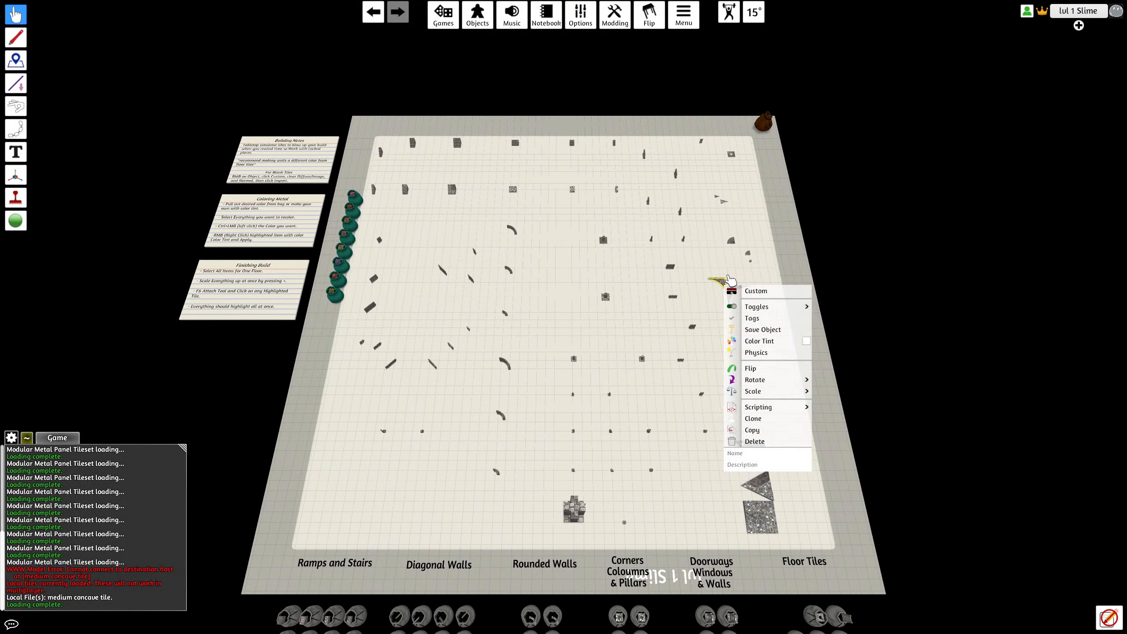
click(754, 291)
click(658, 188)
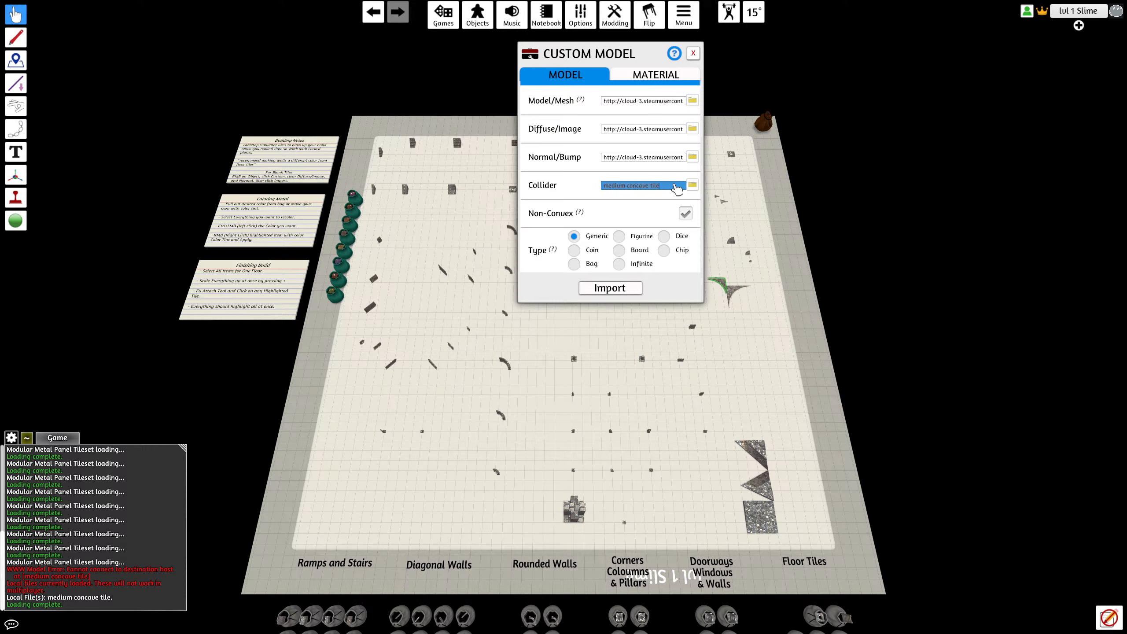
click(668, 102)
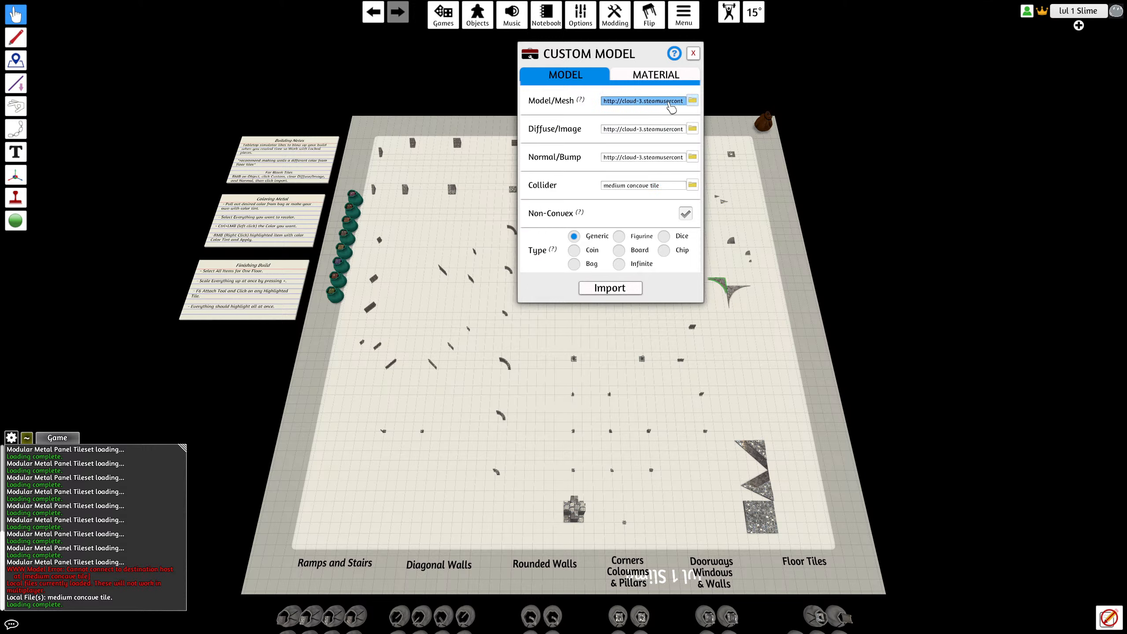
click(669, 187)
key(ctrl+v)
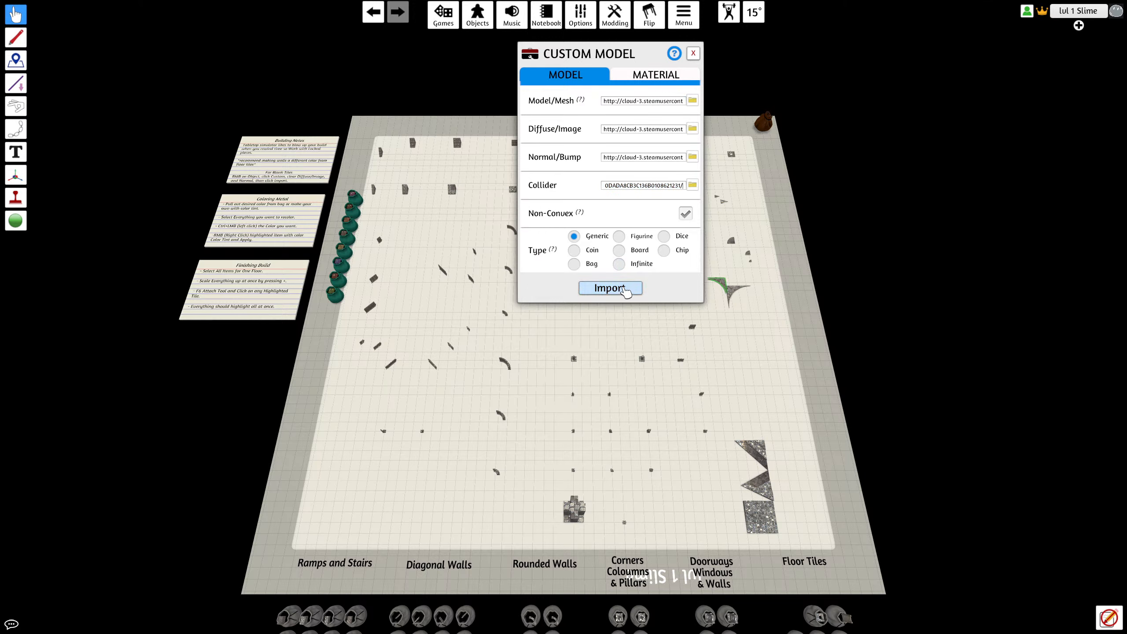
click(626, 288)
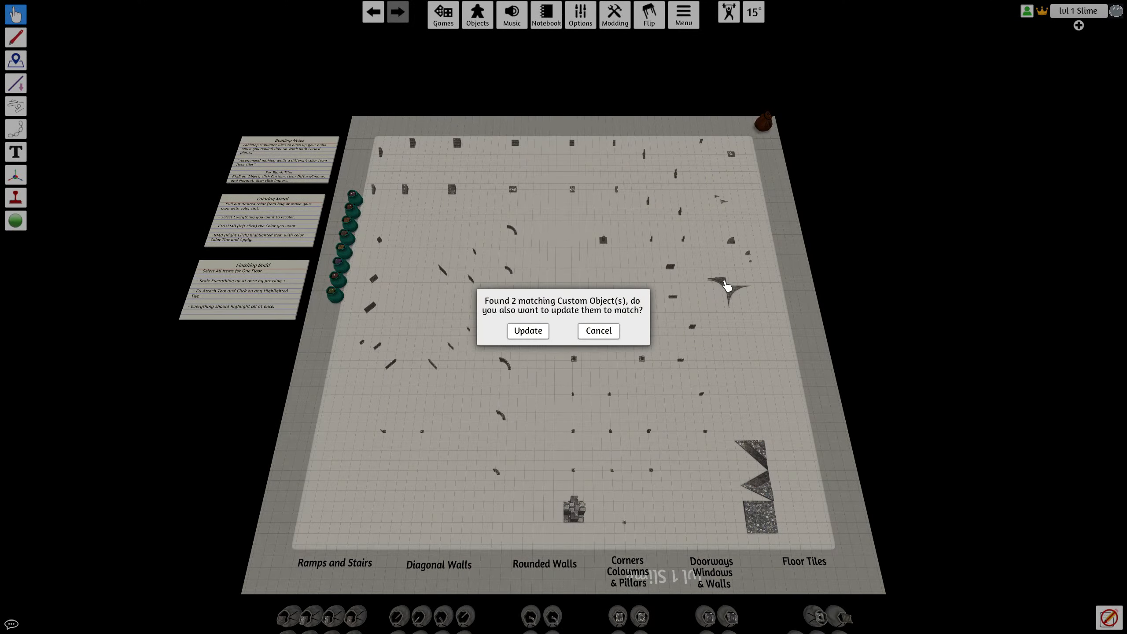
click(527, 330)
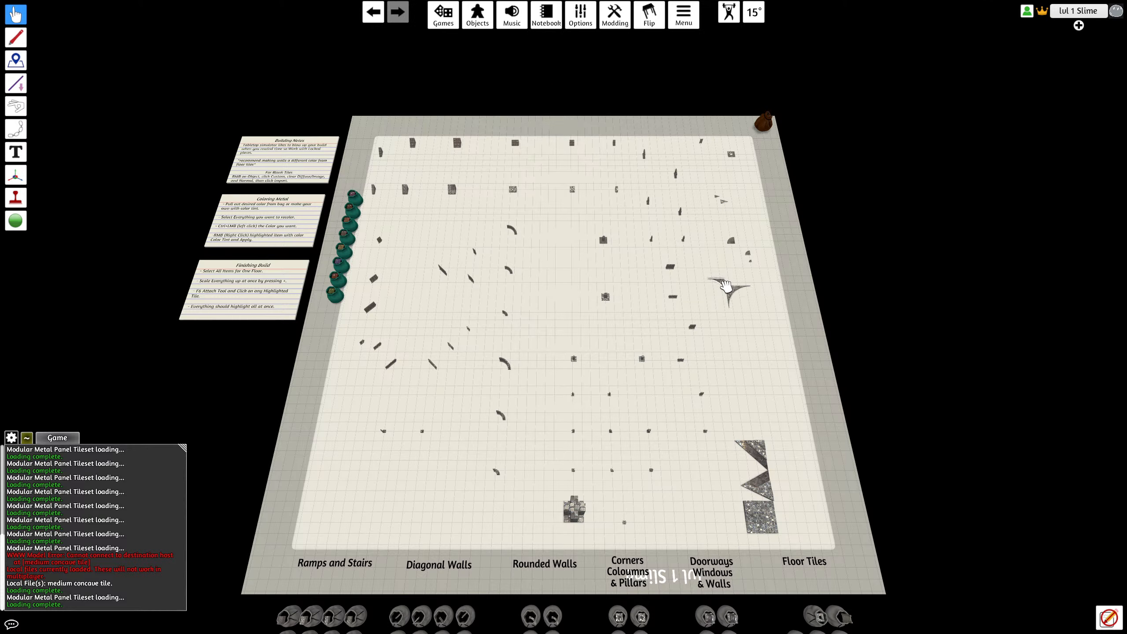
Step: Upload a new mesh to the cloud for the small concave tile, clear its collider, import it and update the matching objects
right_drag(723, 282, 724, 281)
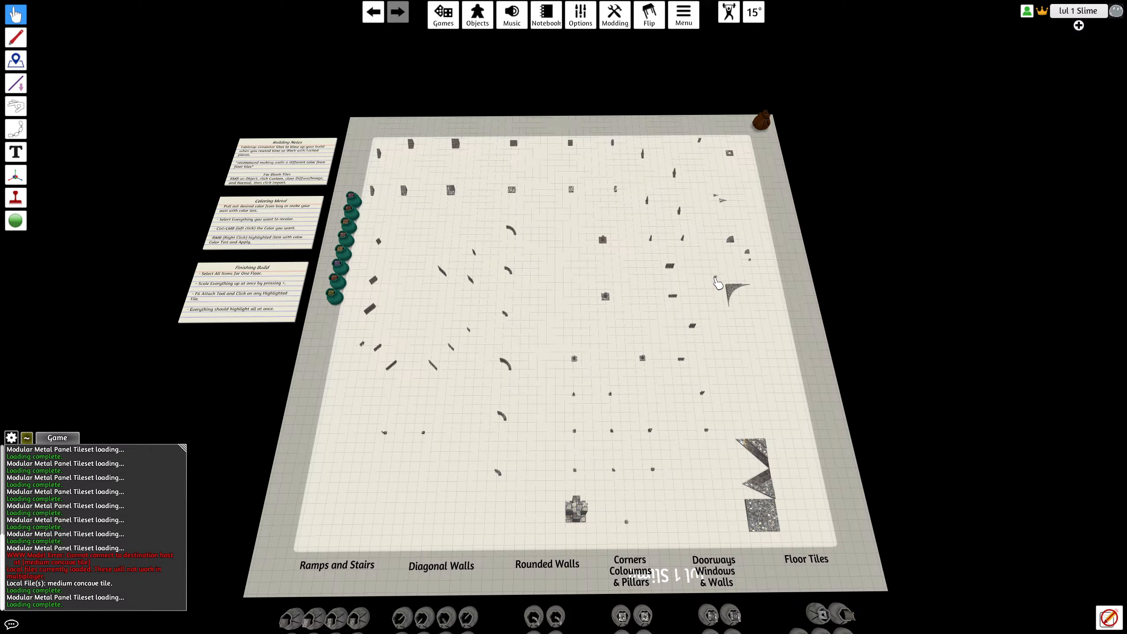
right_click(719, 287)
click(742, 293)
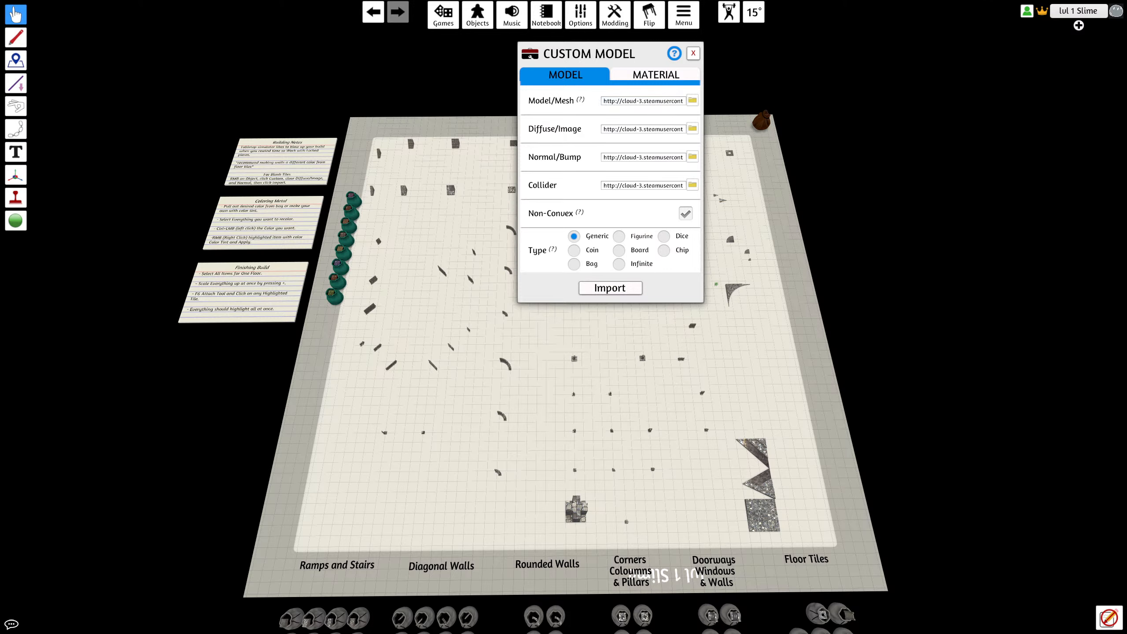
click(664, 380)
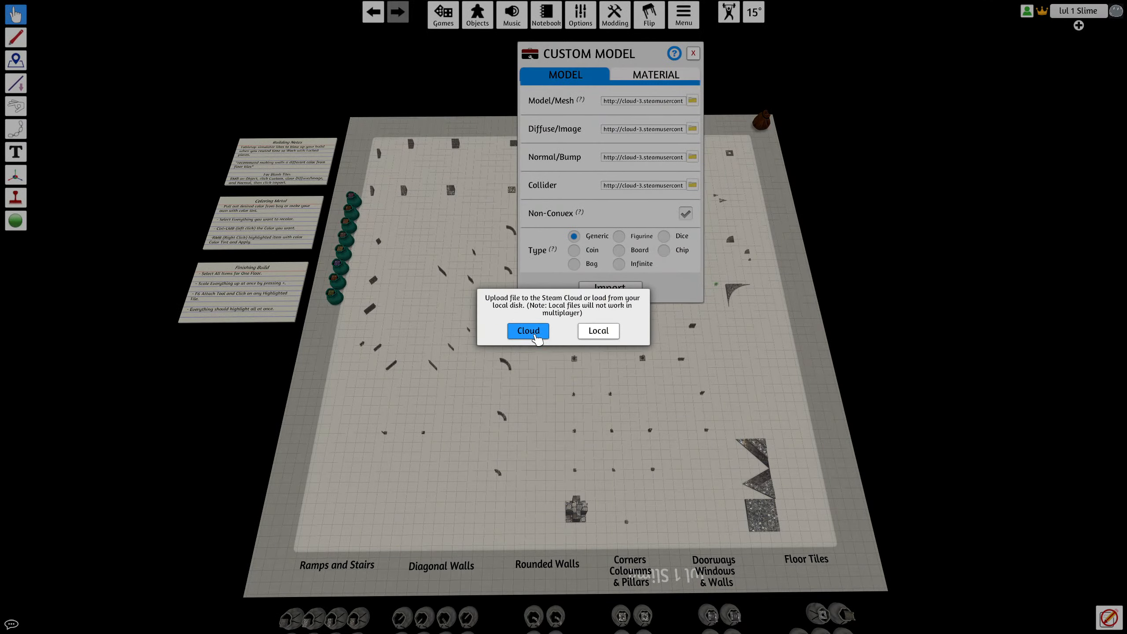
click(535, 336)
click(548, 340)
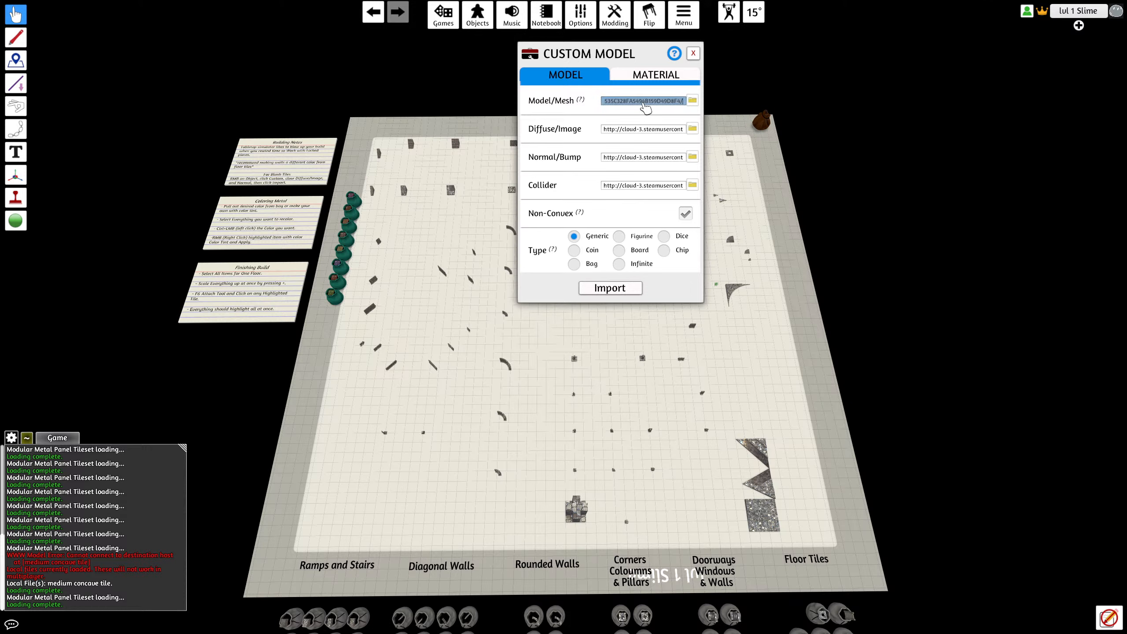
click(649, 183)
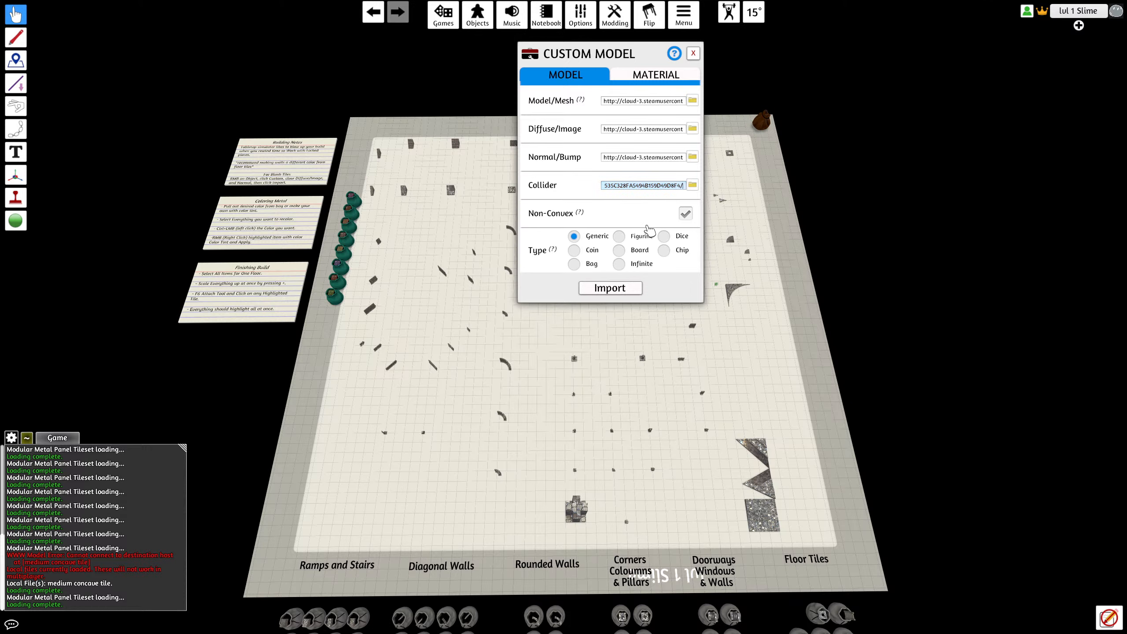
key(BackSpace)
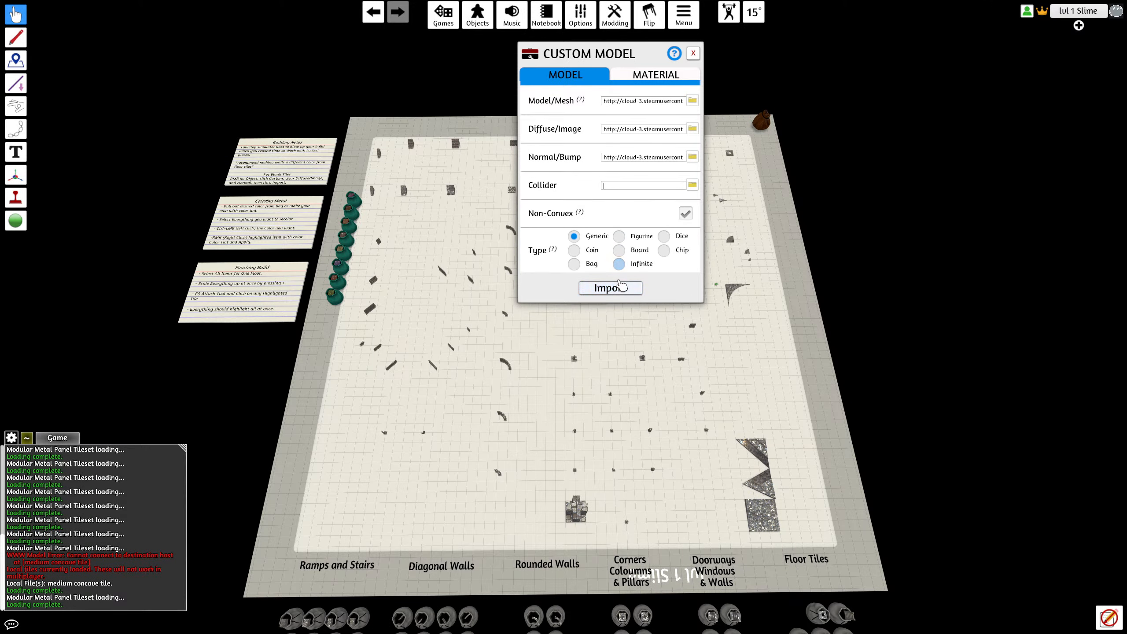
click(609, 288)
click(536, 333)
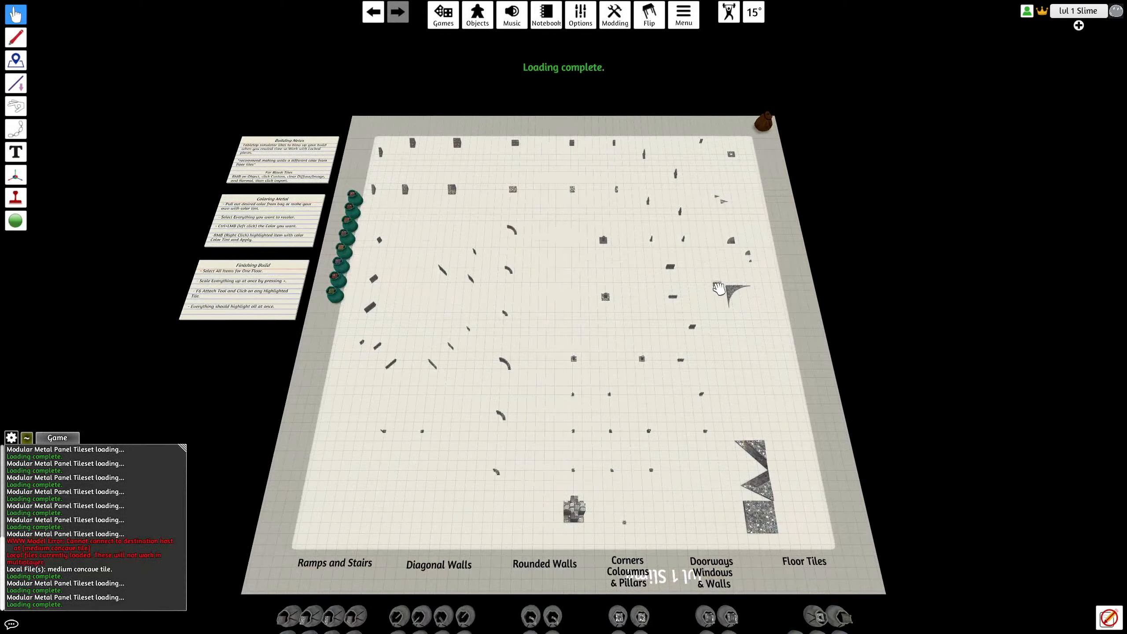
Step: Upload a new mesh to the cloud for the smallest quarter-circle floor tile
scroll(704, 384, up, 10)
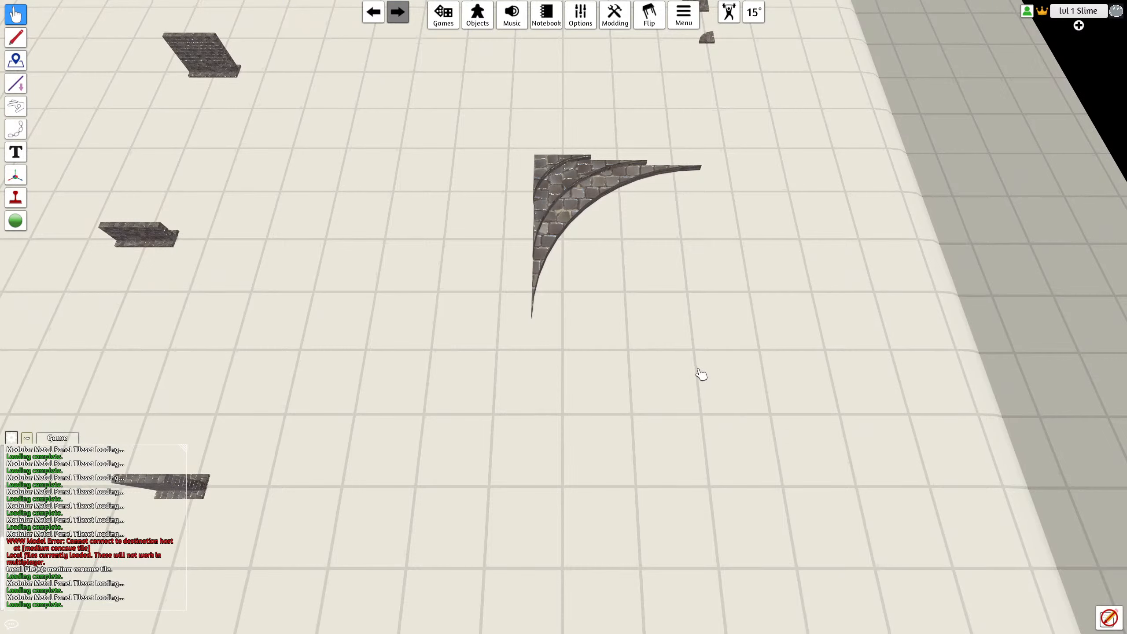
scroll(674, 254, down, 5)
right_drag(675, 254, 590, 345)
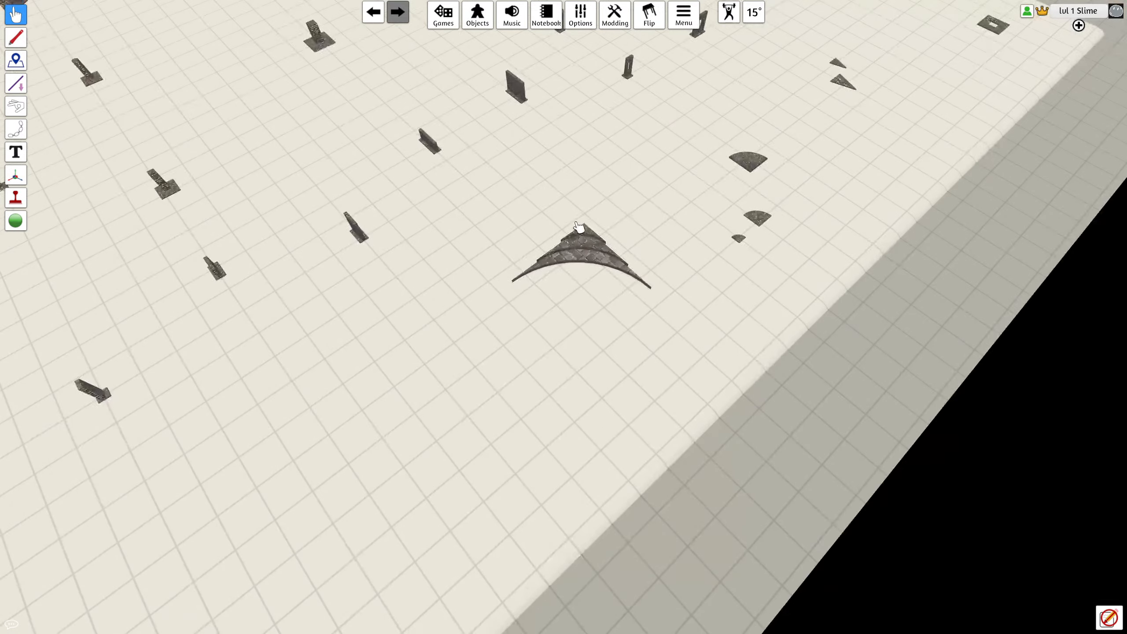
right_click(593, 346)
click(610, 356)
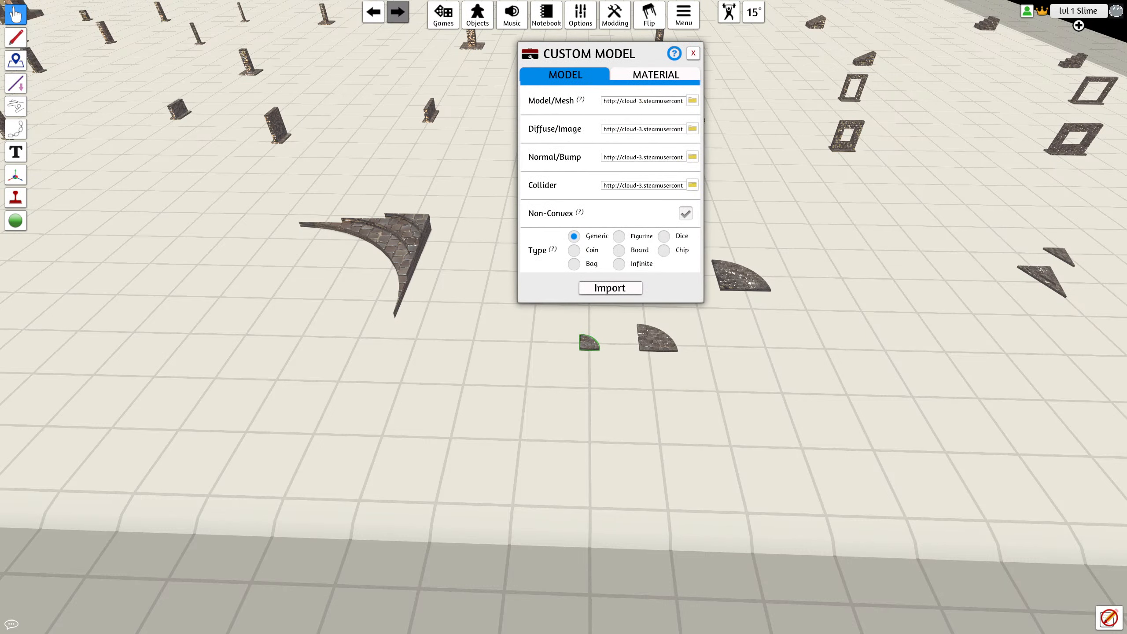
click(467, 355)
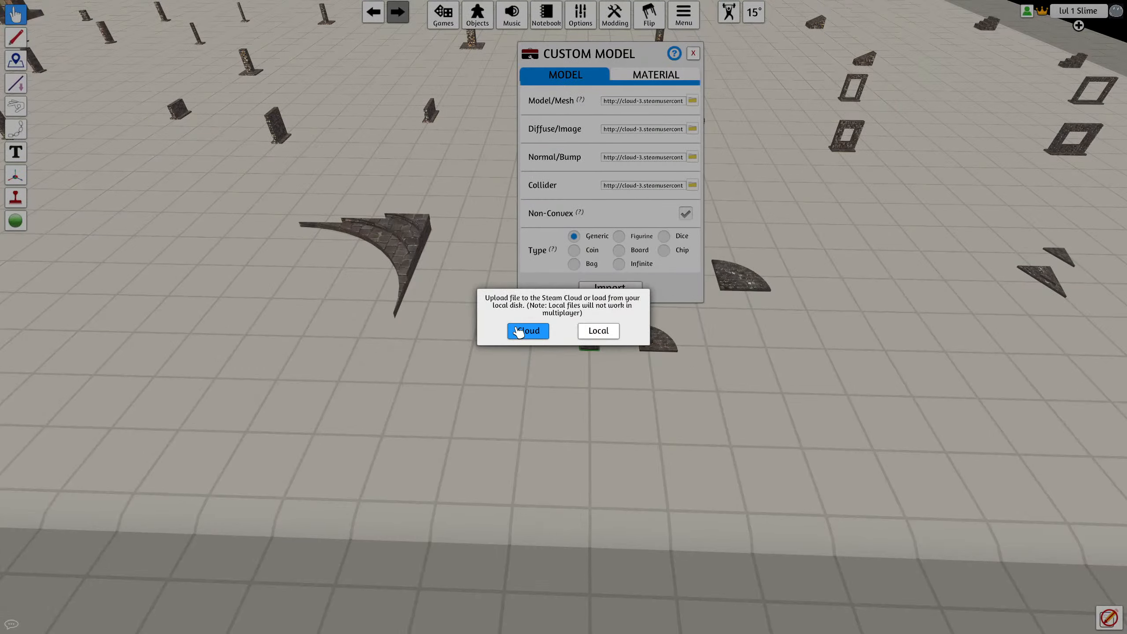
click(518, 331)
click(526, 340)
Step: Reuse the smallest quarter-circle tile's mesh address as its collider, import it and update the matching objects
click(646, 103)
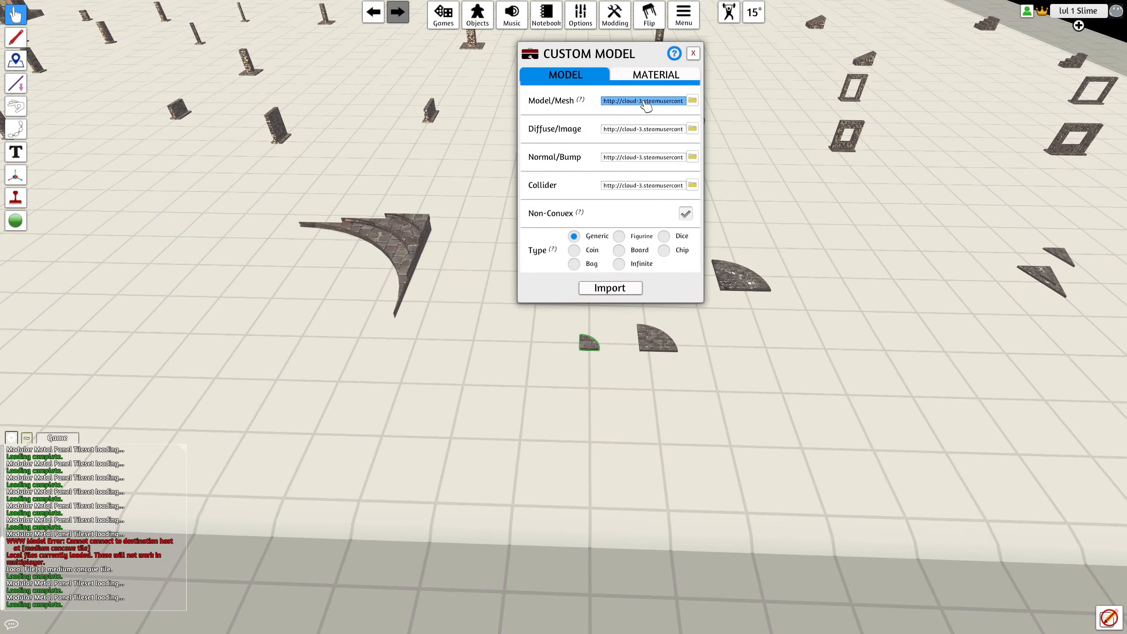
key(ctrl+c)
click(651, 183)
key(ctrl+v)
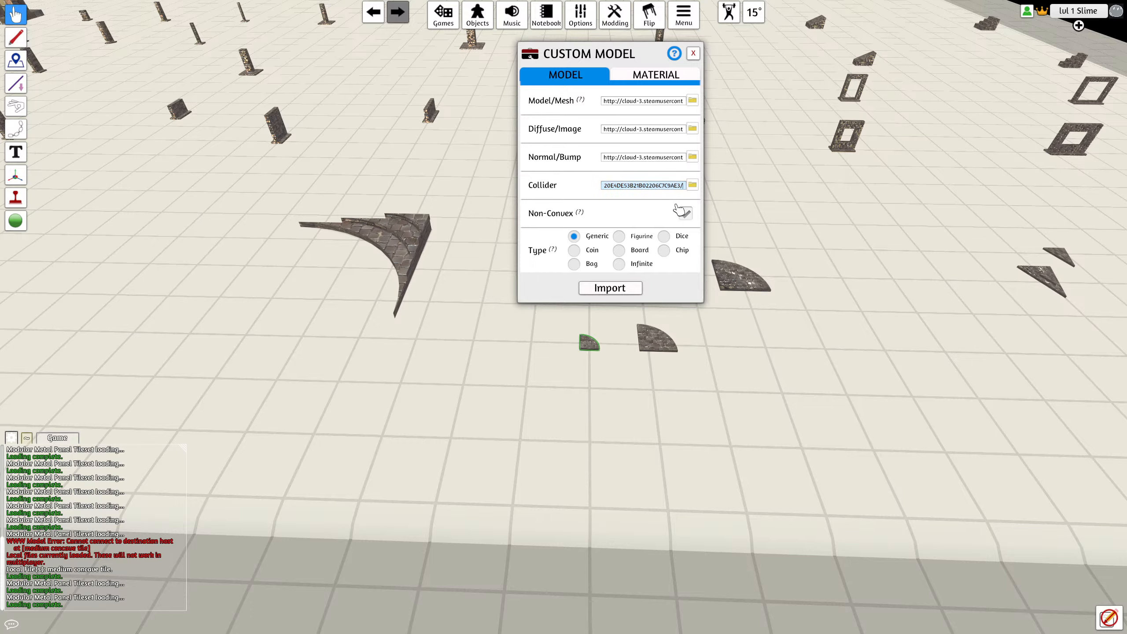
click(629, 288)
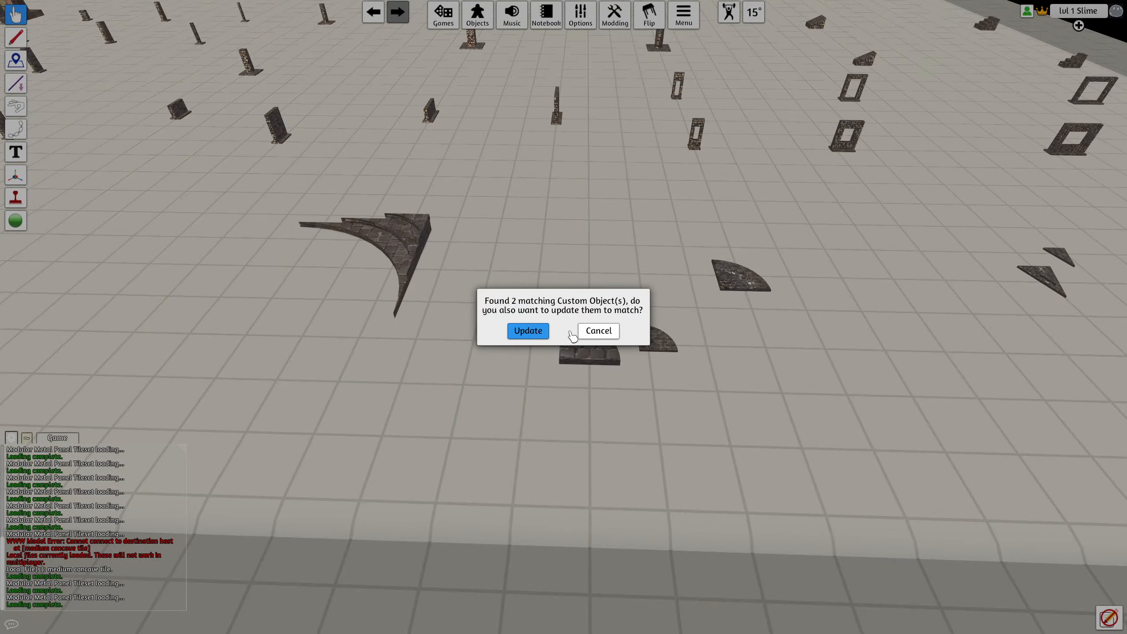
click(534, 333)
Step: Upload a new mesh to the cloud for the medium quarter-circle tile, reuse it as collider, import it and update the matching objects
scroll(544, 339, down, 10)
right_drag(557, 348, 756, 257)
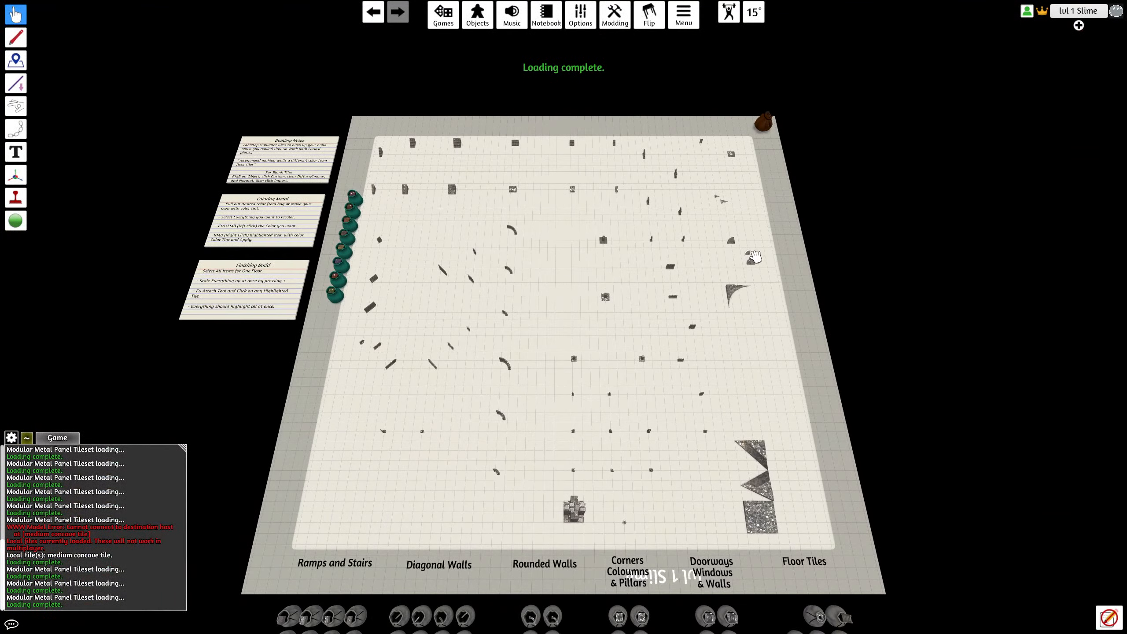
right_click(764, 231)
click(794, 337)
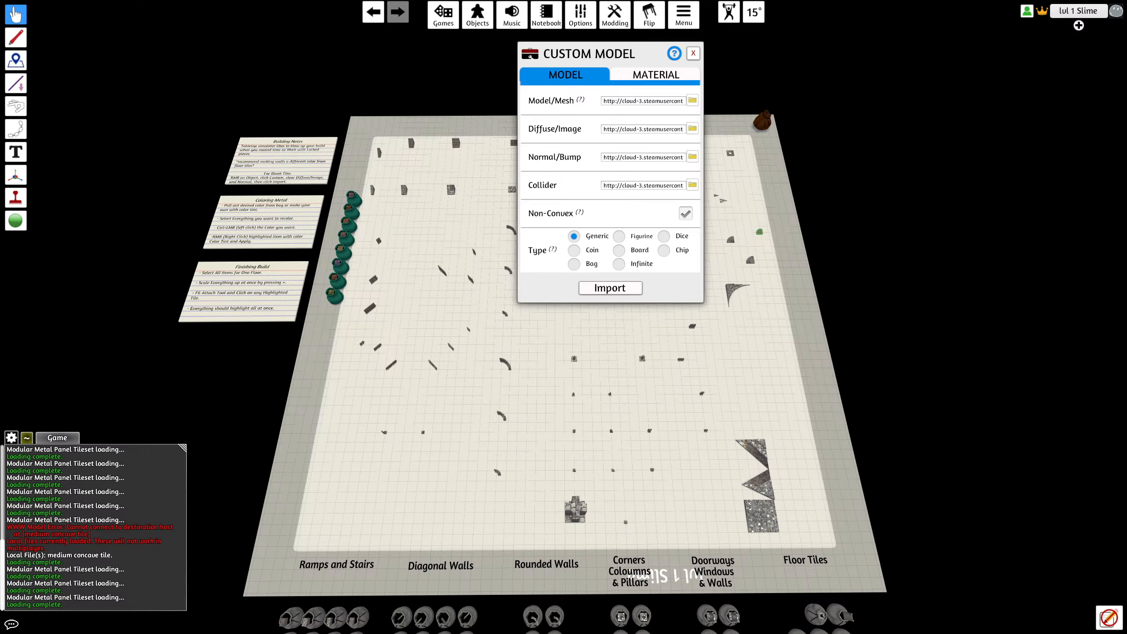
click(640, 322)
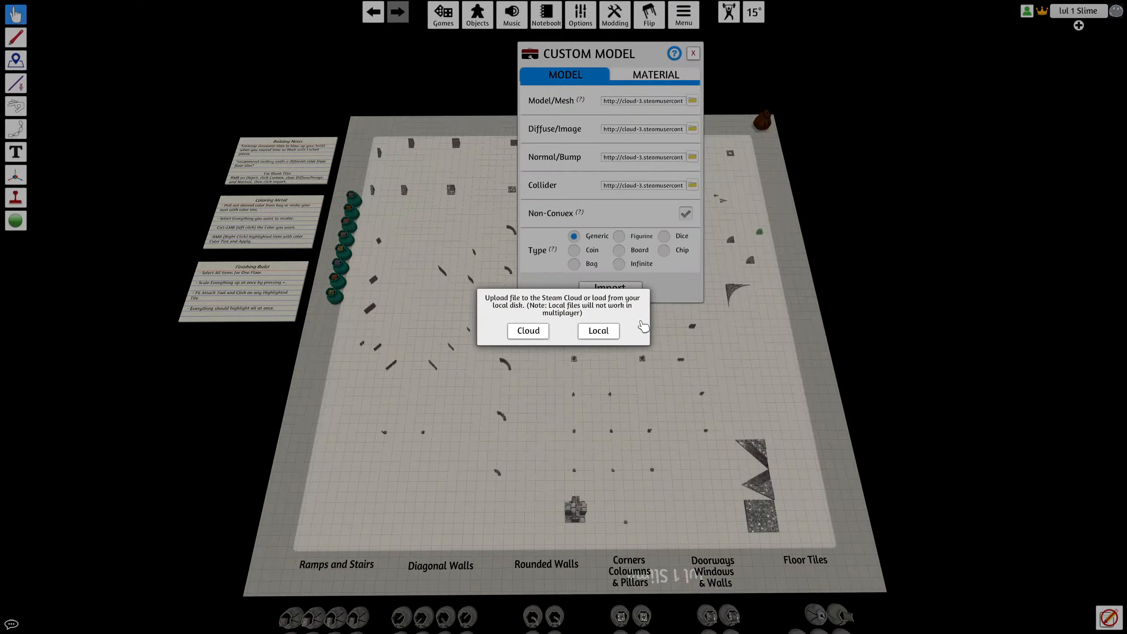
click(528, 331)
click(532, 340)
click(644, 101)
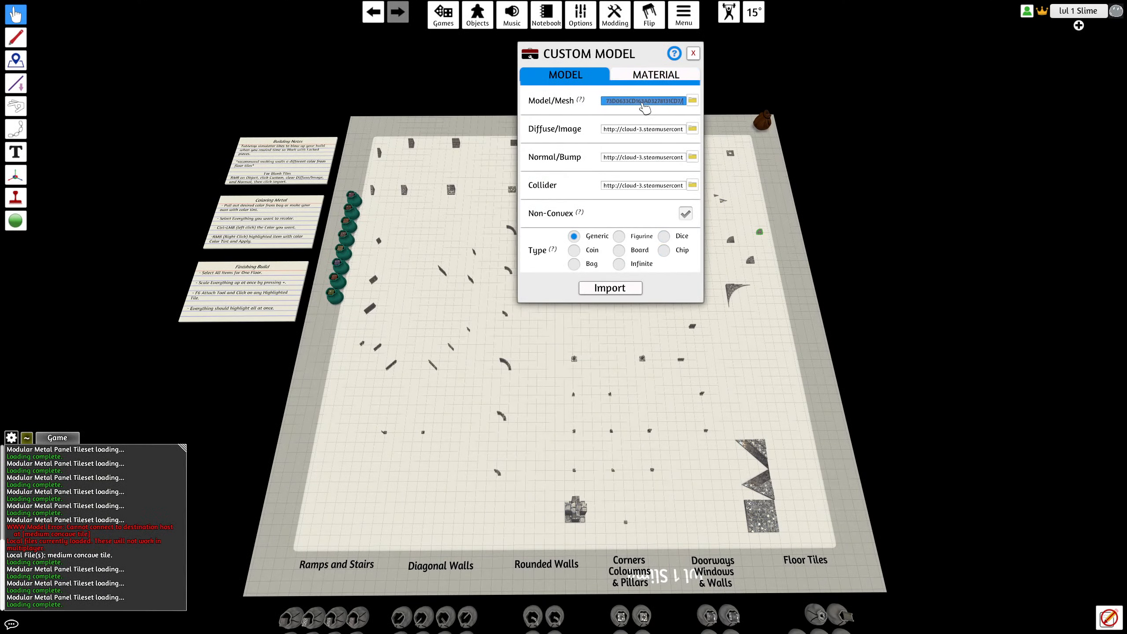
click(647, 185)
click(610, 287)
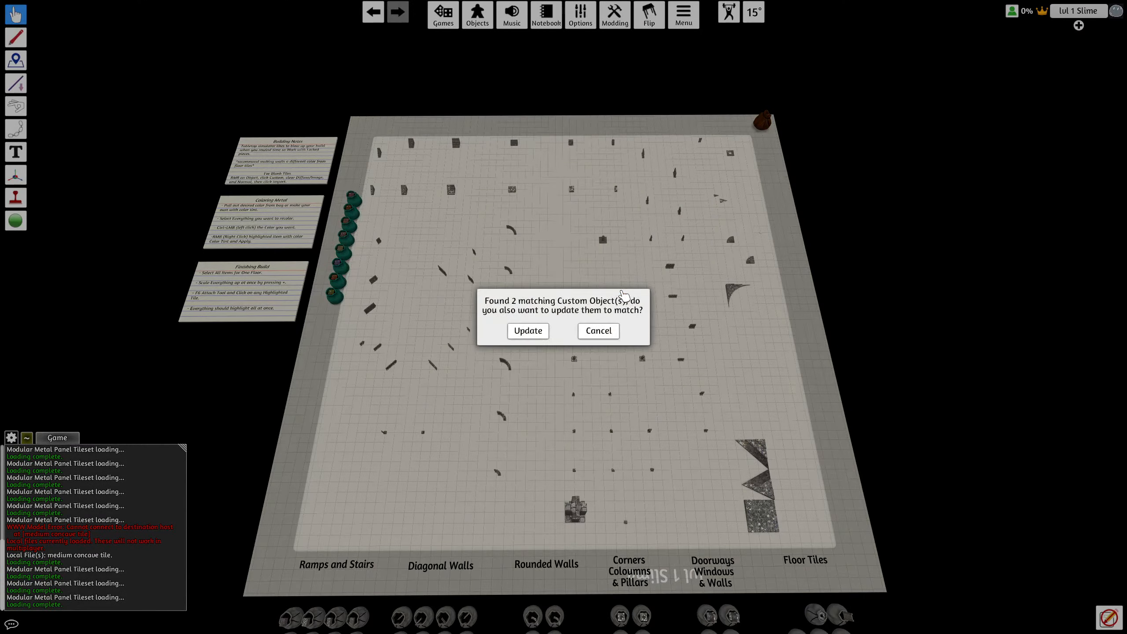
key(Return)
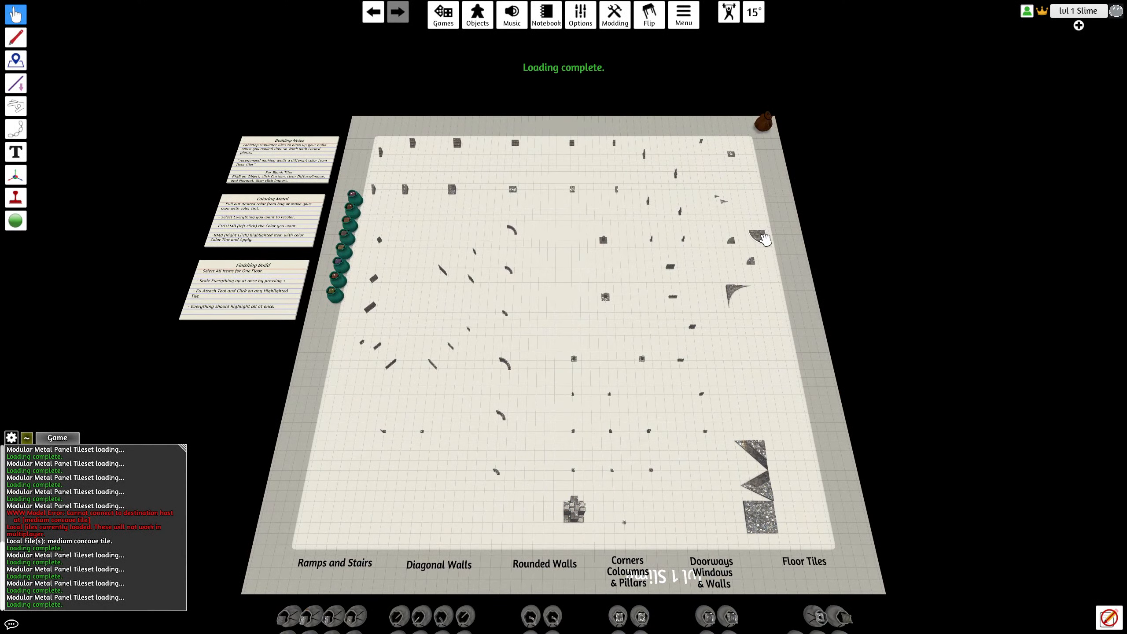
Step: Upload a new mesh to the cloud for the large quarter-circle tile, reuse it as collider and import it
right_click(732, 246)
click(755, 260)
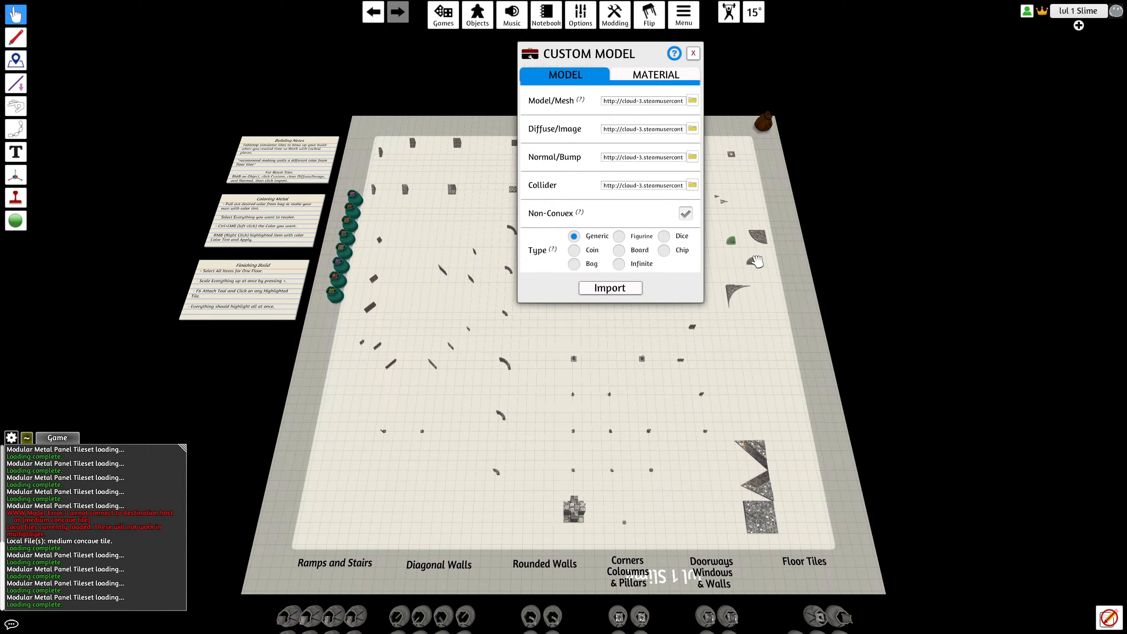
click(672, 186)
click(692, 100)
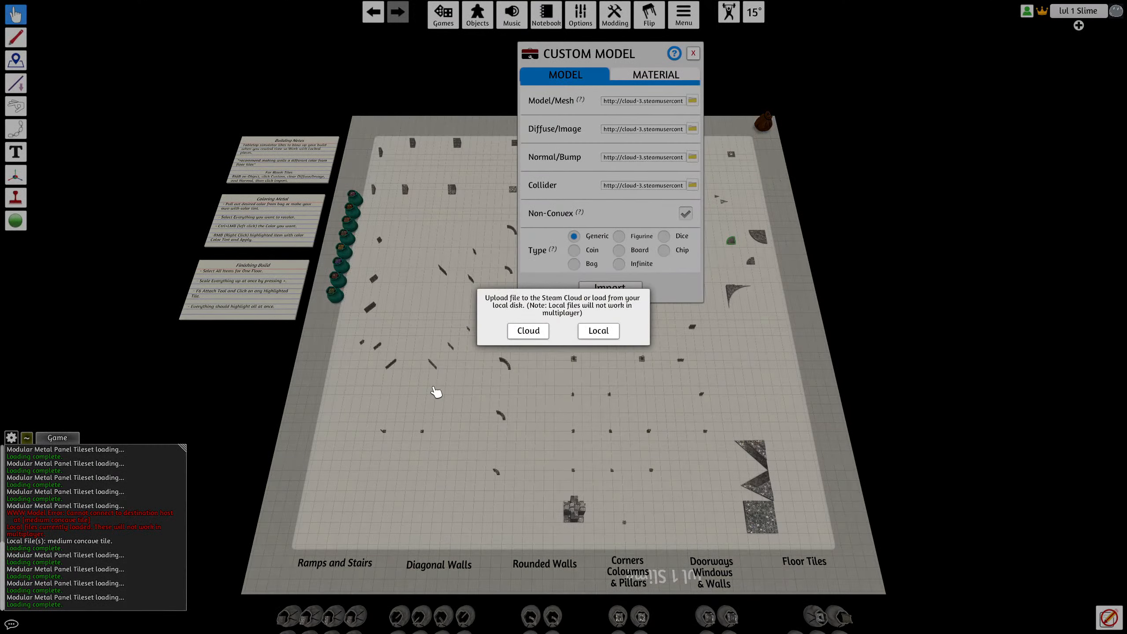
click(528, 330)
click(528, 338)
click(644, 101)
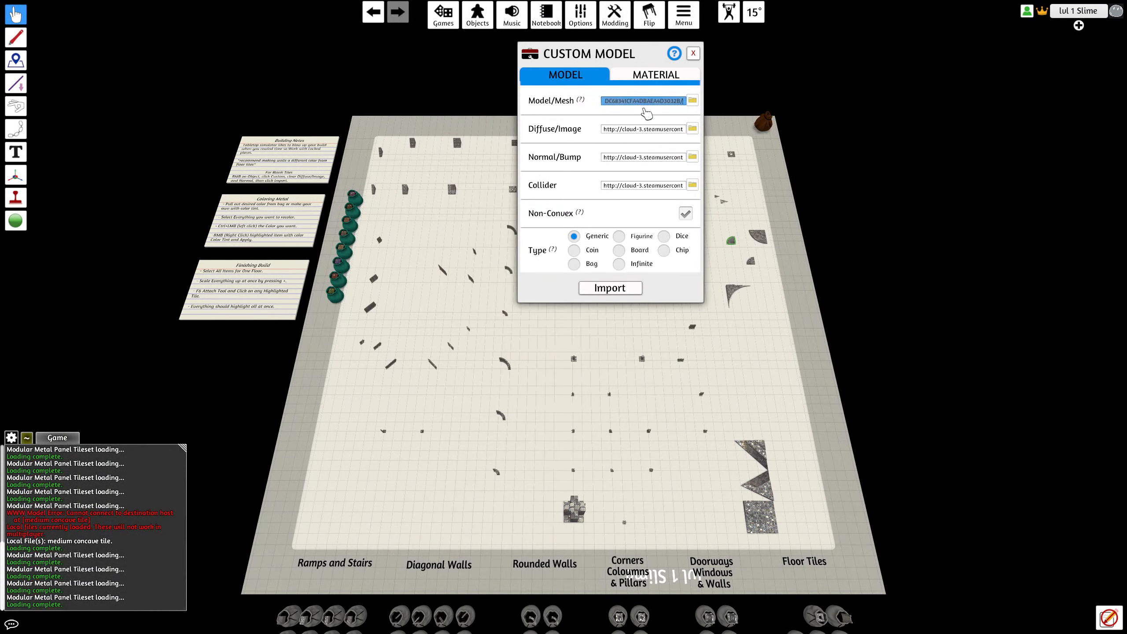
click(644, 186)
key(ctrl+v)
click(632, 288)
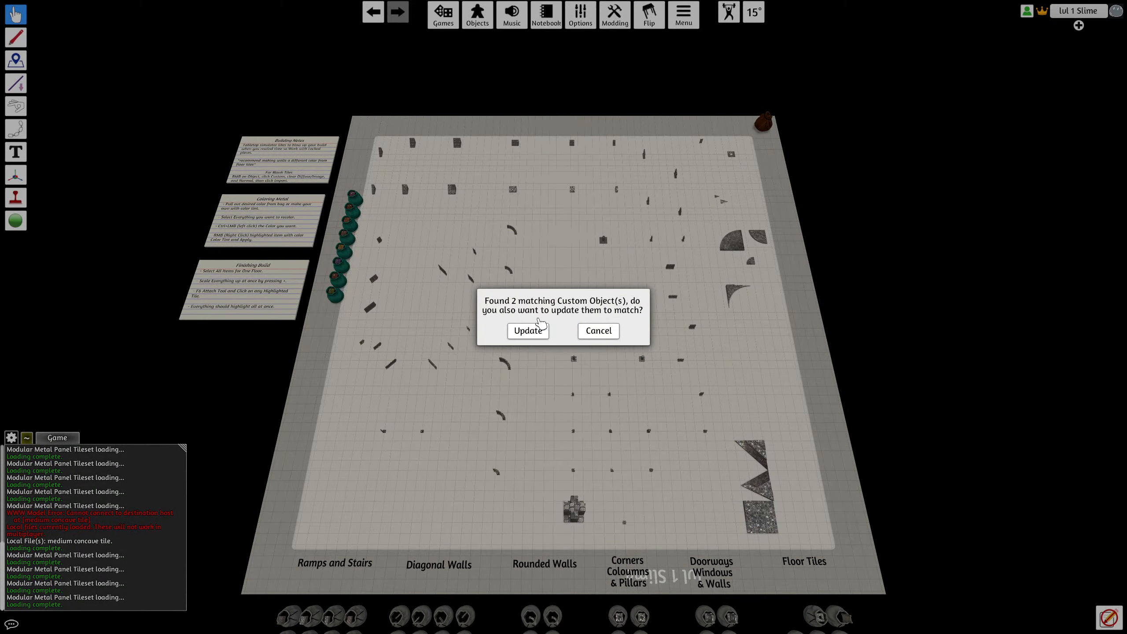
click(612, 331)
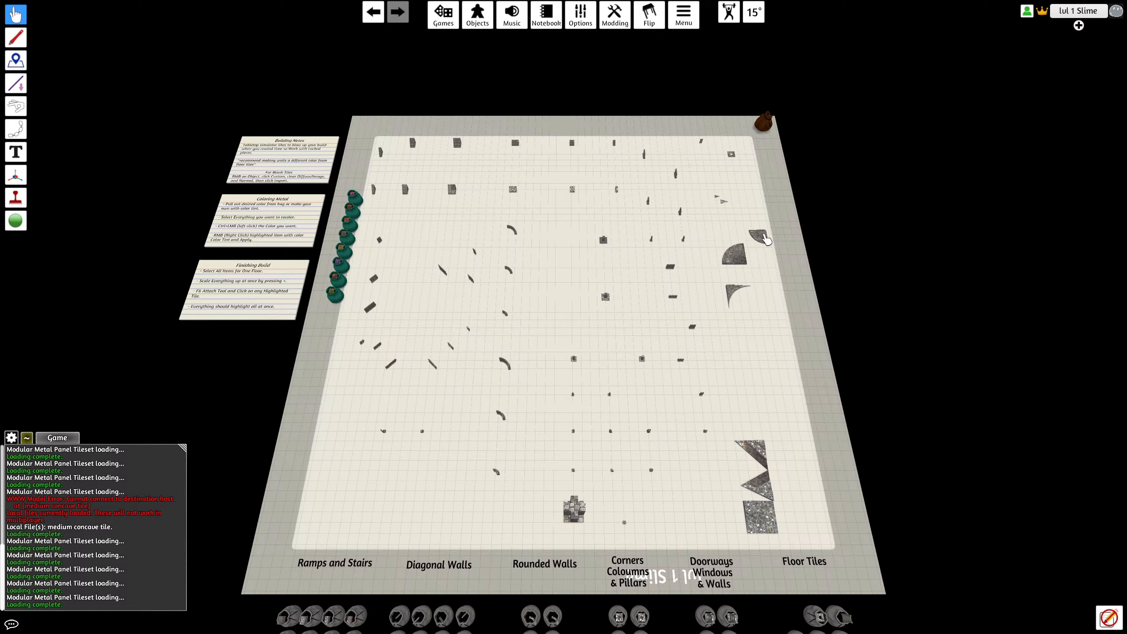
Step: Select the quarter-circle and concave tile stacks and move them together toward the triangle stacks above the Floor Tiles label
scroll(783, 256, up, 4)
right_drag(783, 255, 936, 358)
drag(918, 384, 974, 447)
ctrl+click(877, 369)
key(a)
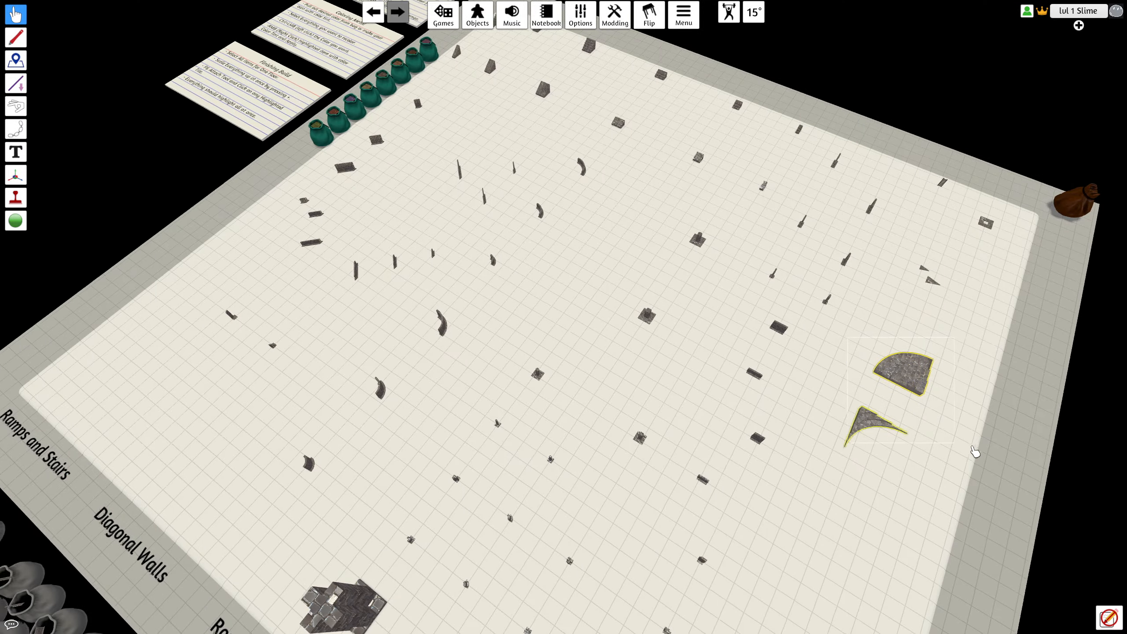
key(s)
drag(909, 373, 741, 400)
Step: Rotate the two selected stacks in 15° steps and set the quarter-circle stack against the triangle stack
key(e)
key(e)
key(e)
key(e)
key(e)
key(e)
key(e)
key(e)
key(e)
key(e)
key(e)
key(e)
key(e)
key(e)
key(e)
key(e)
key(e)
key(e)
key(e)
key(e)
key(e)
key(e)
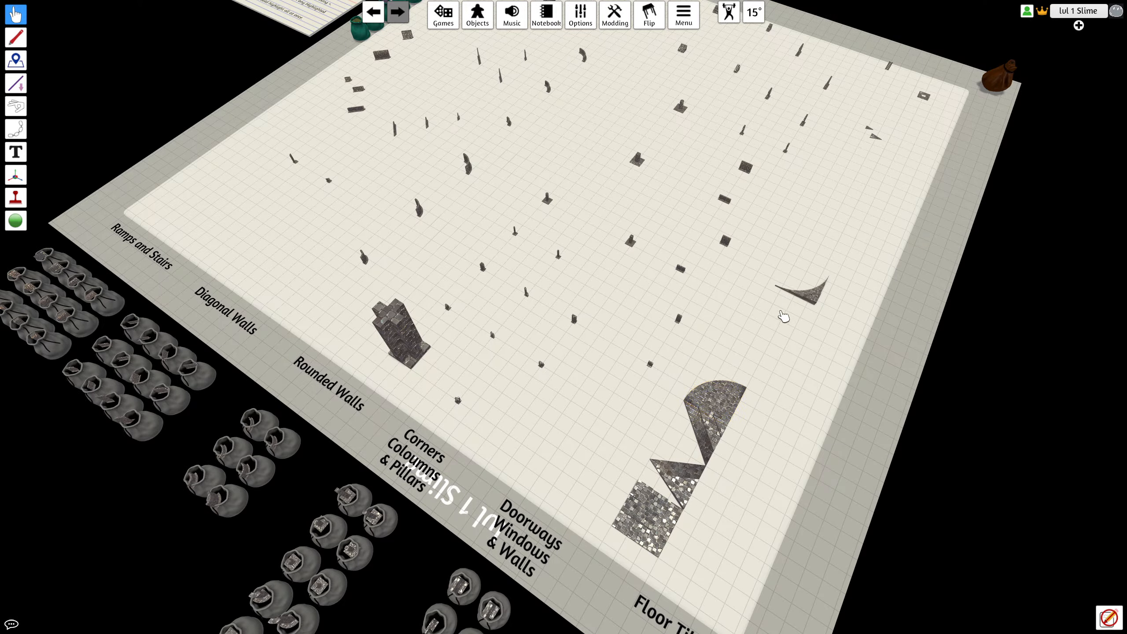
Step: Take the medium quarter-circle tile off its stack and set it on the grid beside the large one
right_drag(783, 316, 727, 377)
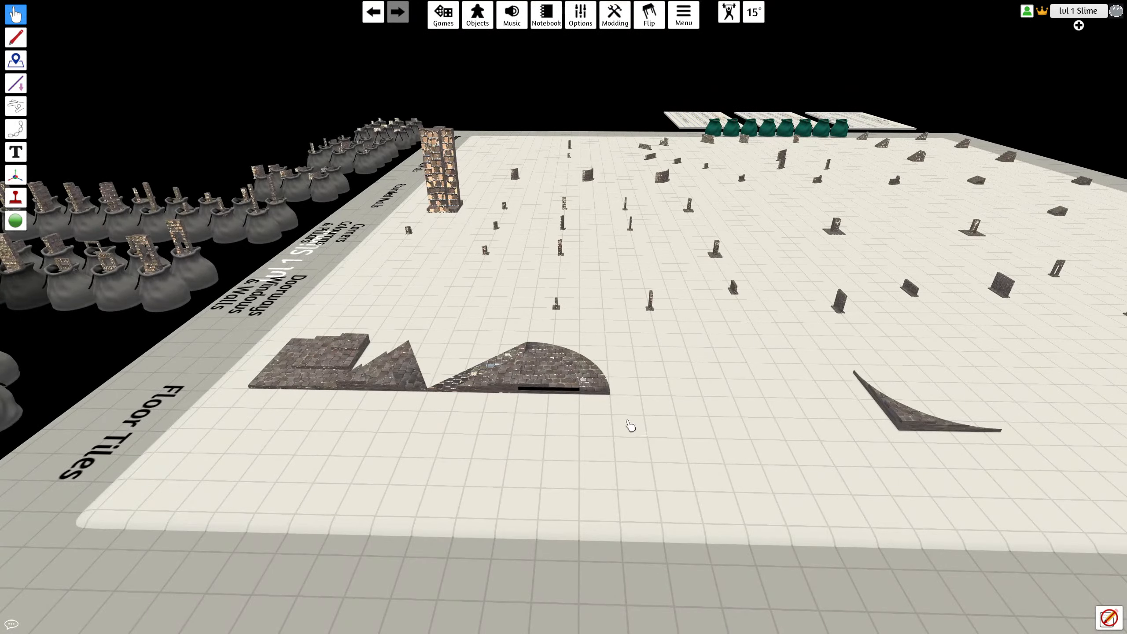
right_drag(598, 409, 602, 418)
scroll(602, 417, up, 3)
drag(567, 330, 756, 363)
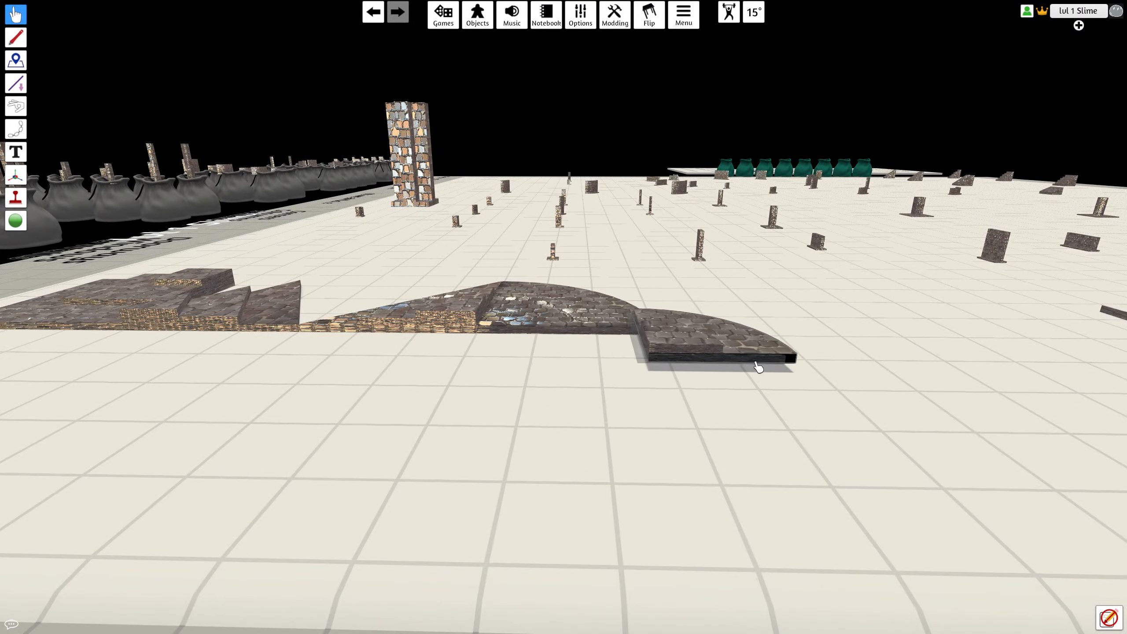
scroll(717, 448, up, 2)
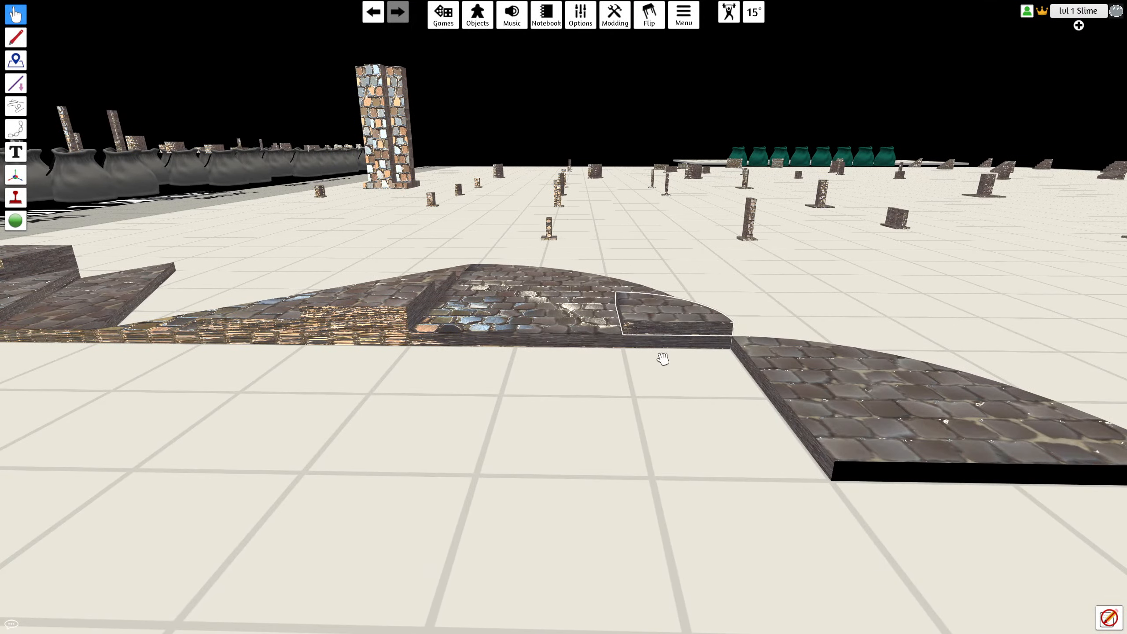
Step: Move the medium quarter-circle tile onto the open grid, rotating and flipping it to examine its straight sides
scroll(662, 360, up, 4)
scroll(683, 408, down, 5)
right_drag(639, 377, 473, 353)
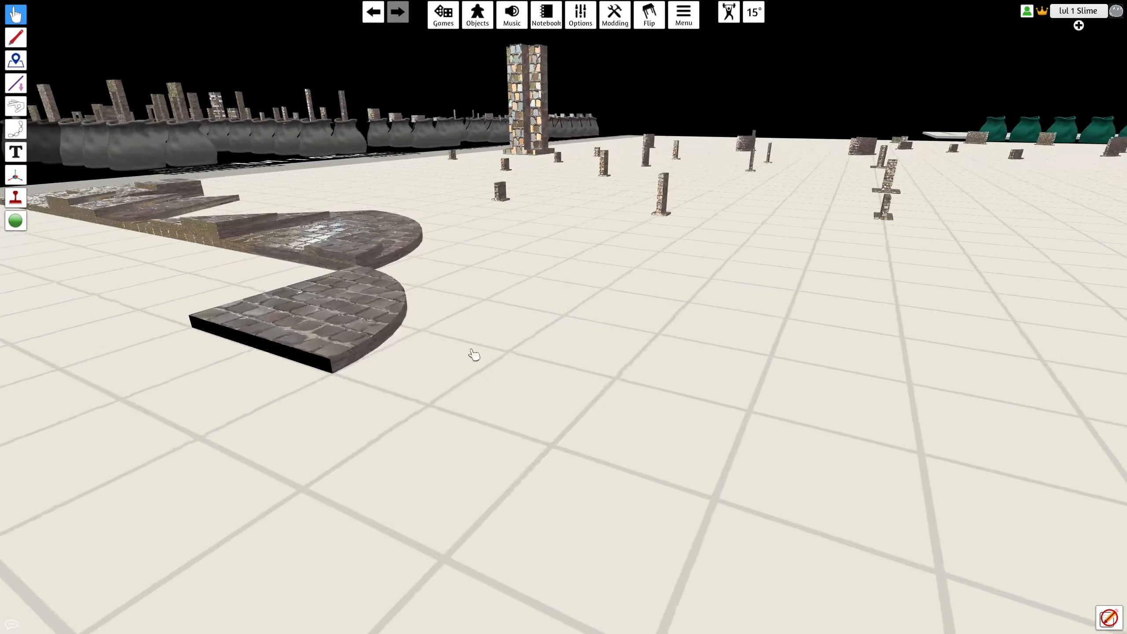
drag(350, 325, 357, 345)
right_drag(349, 325, 357, 345)
drag(357, 345, 433, 362)
right_drag(357, 345, 433, 363)
scroll(577, 400, down, 2)
drag(433, 362, 844, 477)
key(e)
key(f)
scroll(712, 461, down, 3)
right_drag(712, 461, 495, 352)
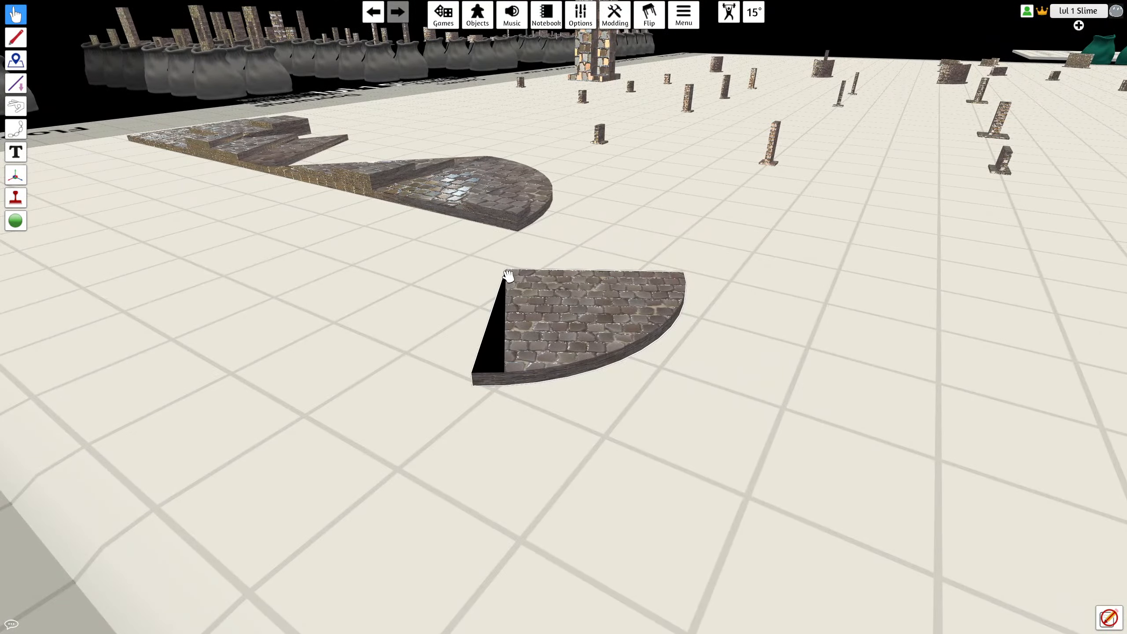
Step: Rotate the medium quarter-circle tile in 15° steps and set it back against the large quarter-circle stack
drag(546, 346, 548, 345)
right_drag(548, 346, 592, 391)
drag(592, 390, 488, 331)
key(q)
key(q)
key(q)
key(q)
key(q)
key(q)
key(q)
key(q)
key(q)
key(q)
key(q)
key(q)
key(q)
key(q)
key(q)
key(q)
key(q)
key(q)
Step: Switch to Blender, enter edit mode on the medium Rounded Tile.001 and select a wedge face on its underside
key(alt+Tab)
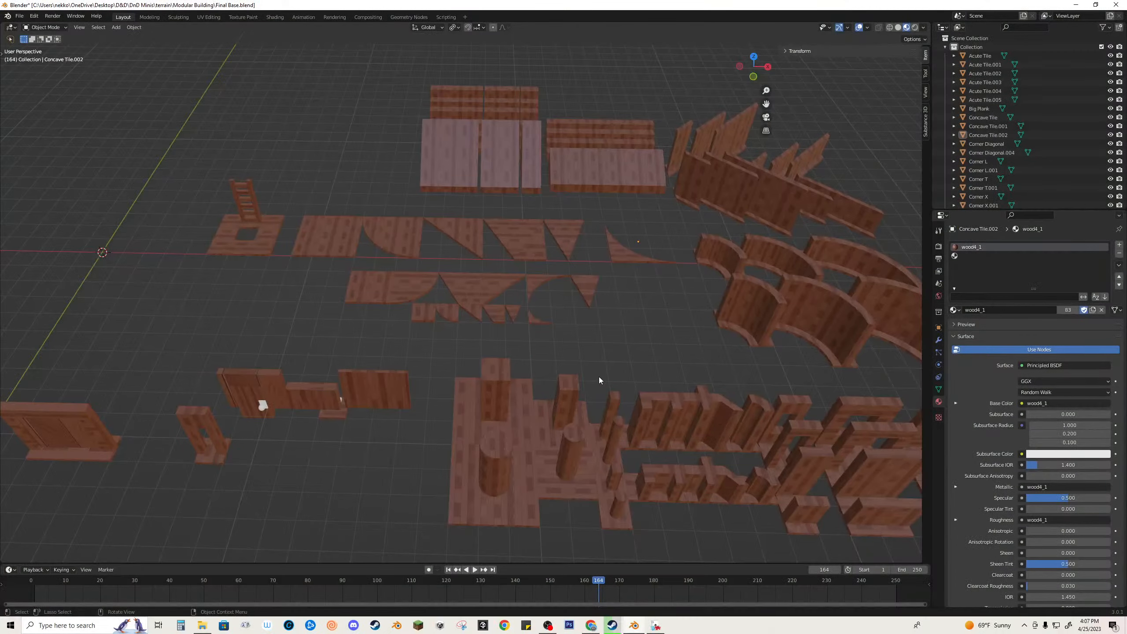
scroll(360, 249, up, 5)
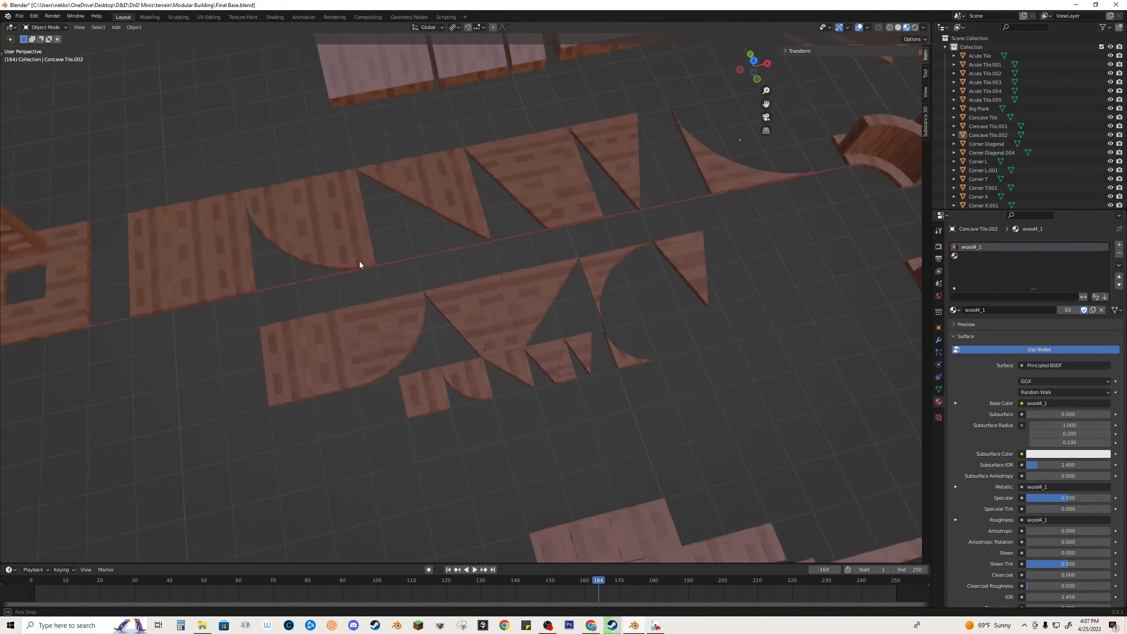
middle_drag(347, 264, 444, 320)
click(472, 278)
key(Tab)
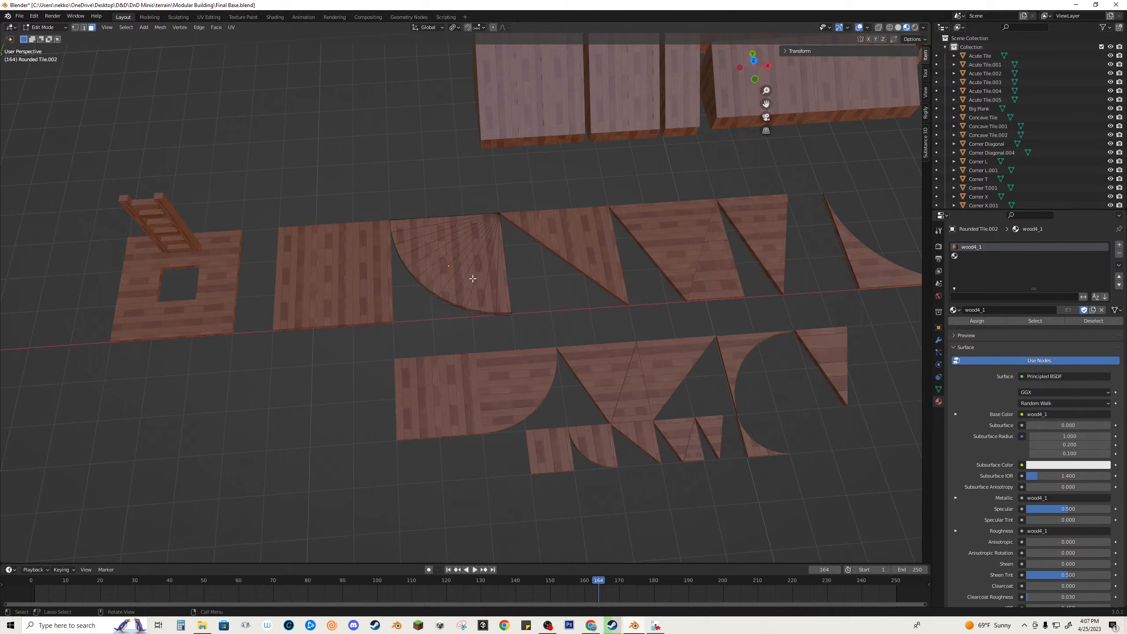
key(Tab)
click(526, 368)
key(Tab)
middle_drag(526, 368, 531, 287)
scroll(466, 266, up, 5)
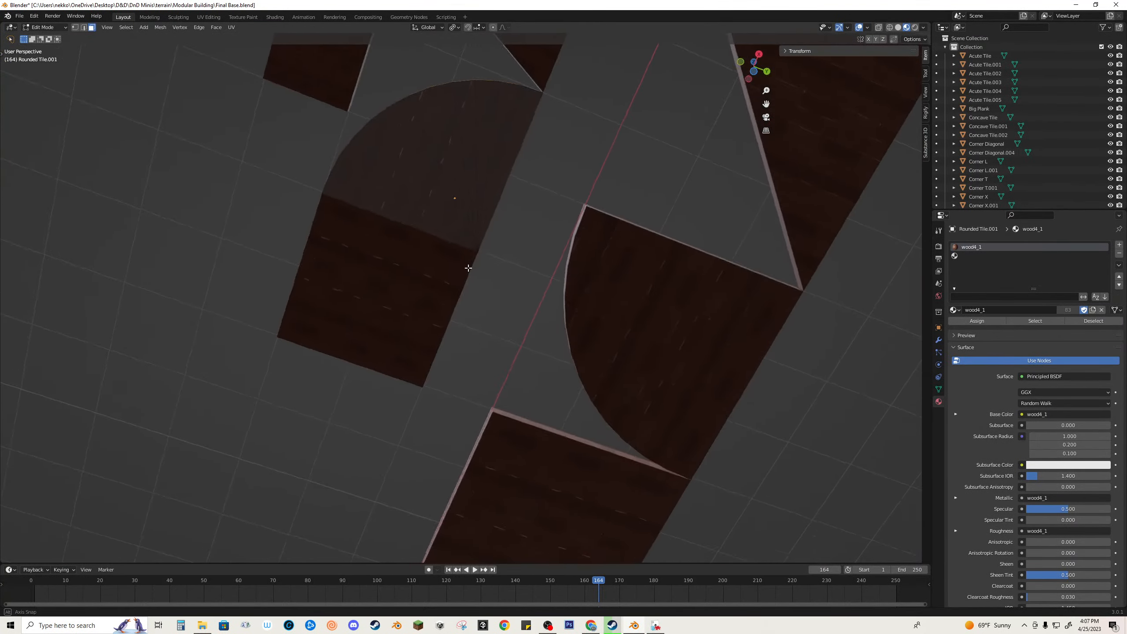
middle_drag(466, 266, 523, 322)
scroll(530, 359, up, 3)
click(614, 200)
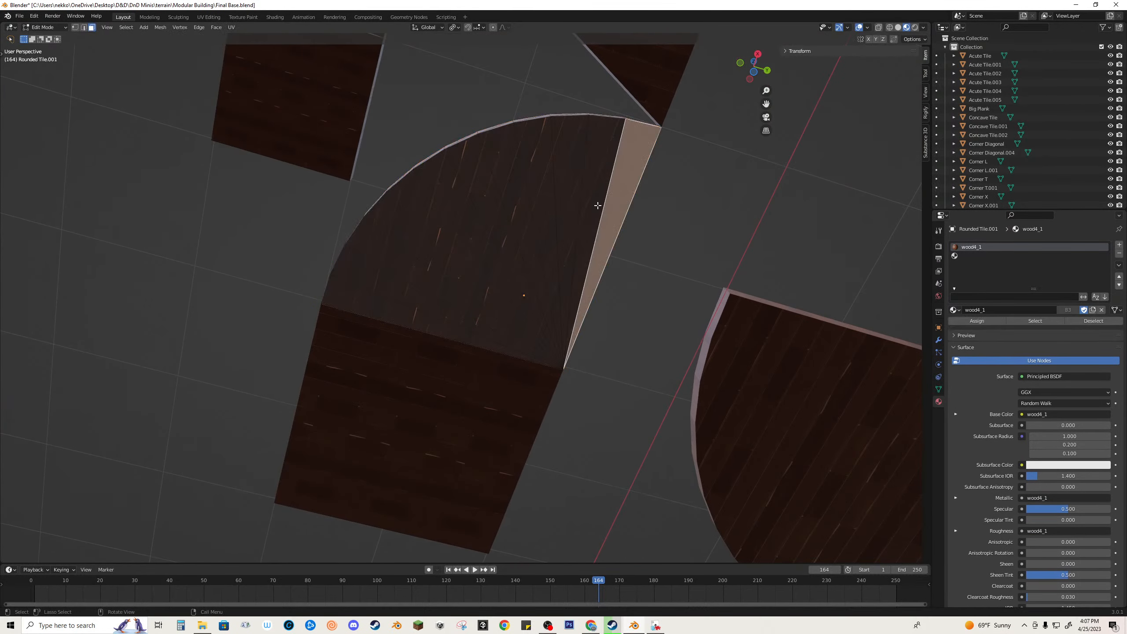
Step: Check the UV mapping of Rounded Tile.001 in the UV Editing workspace by selecting its underside and top wedge faces
click(208, 17)
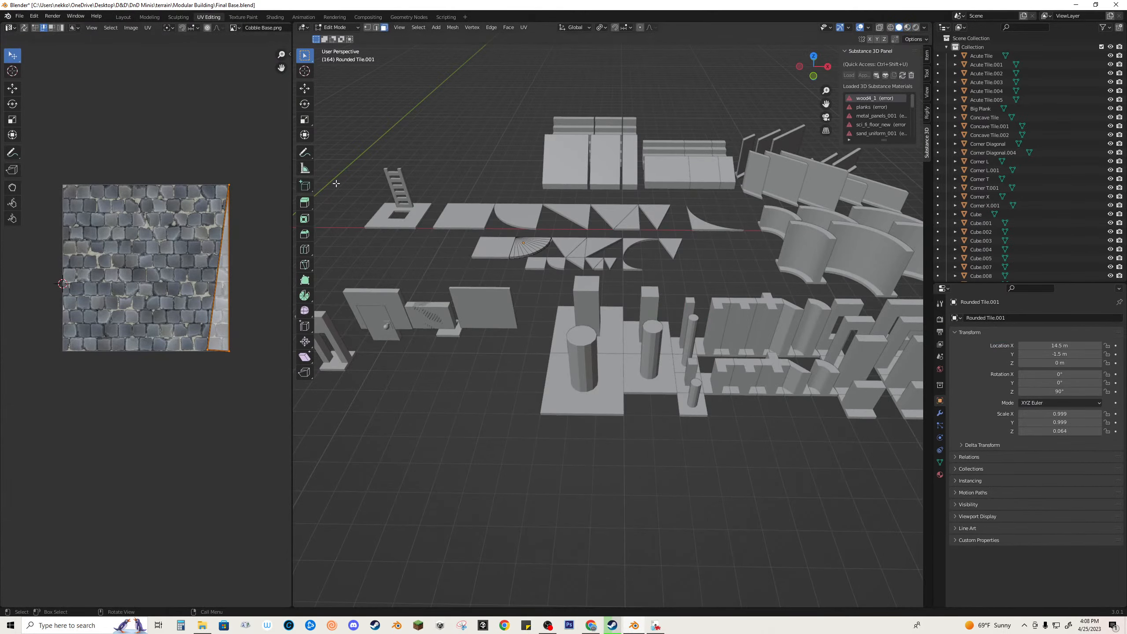
middle_drag(491, 251, 713, 350)
shift+click(686, 376)
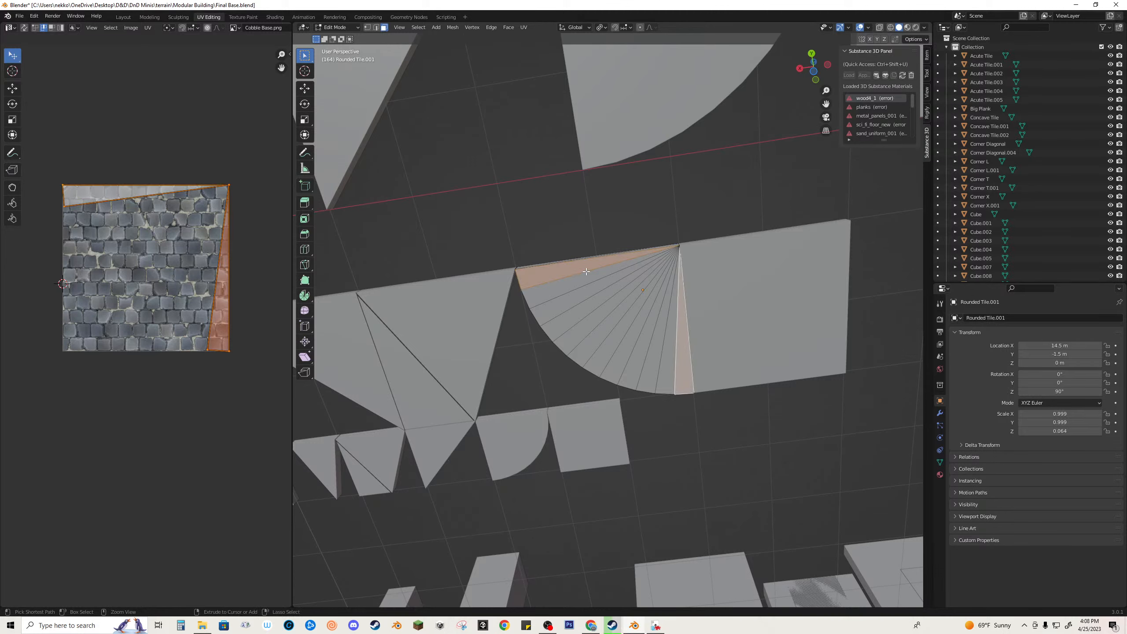
ctrl+click(574, 281)
scroll(573, 290, down, 5)
middle_drag(574, 290, 597, 438)
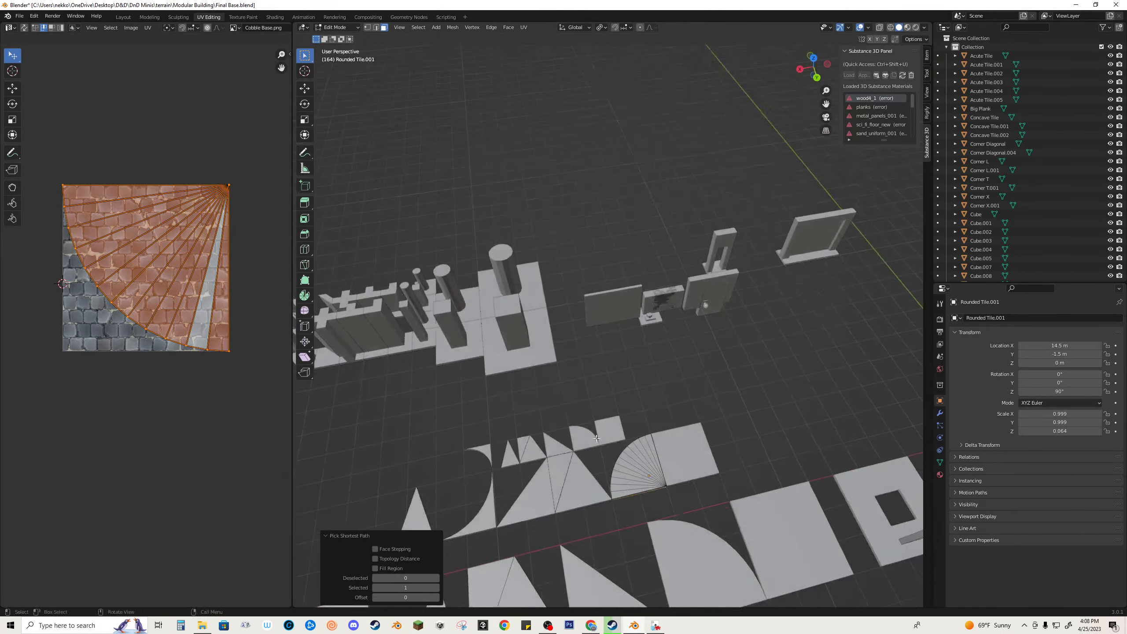
click(655, 446)
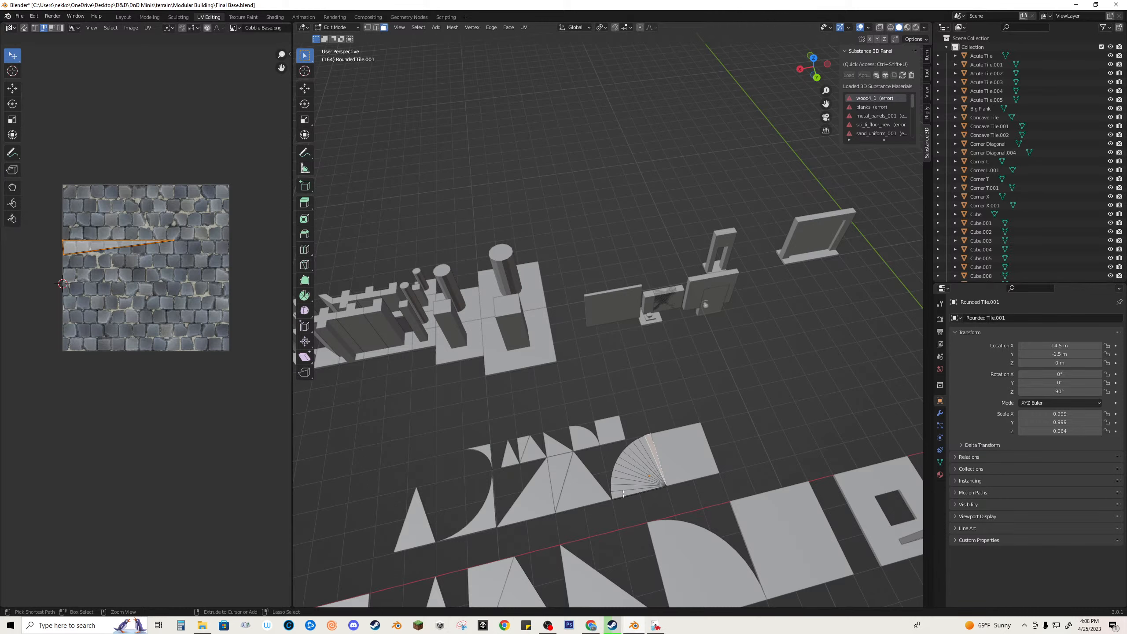
ctrl+click(623, 494)
Step: Select the straight side faces of Rounded Tile.001 to inspect their UV mapping
scroll(622, 494, up, 6)
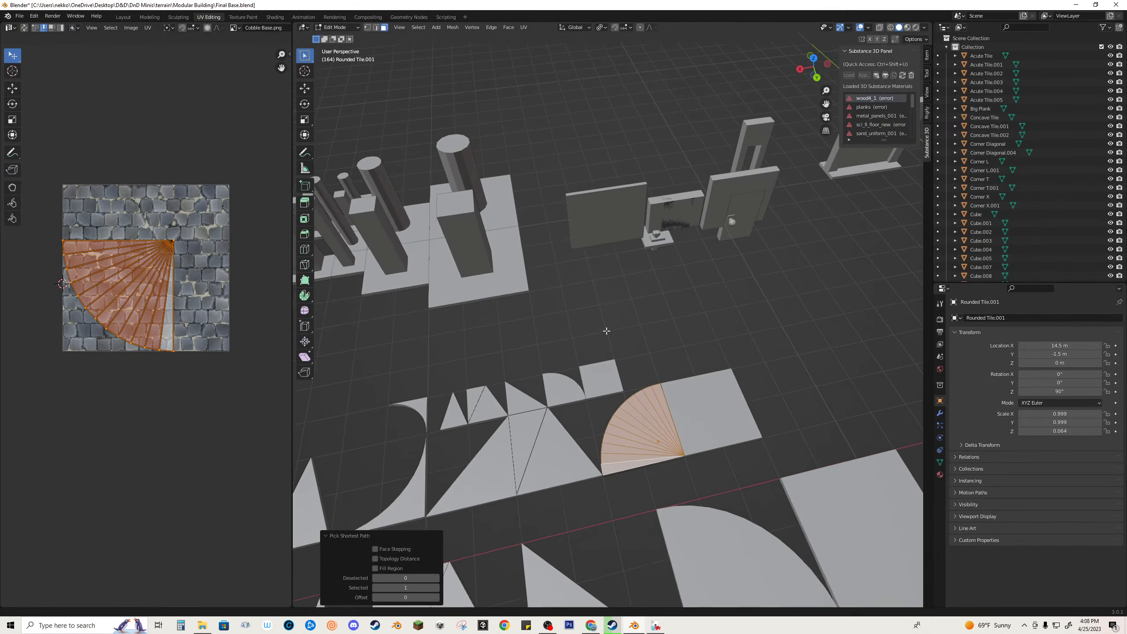
middle_drag(635, 417, 642, 392)
click(660, 434)
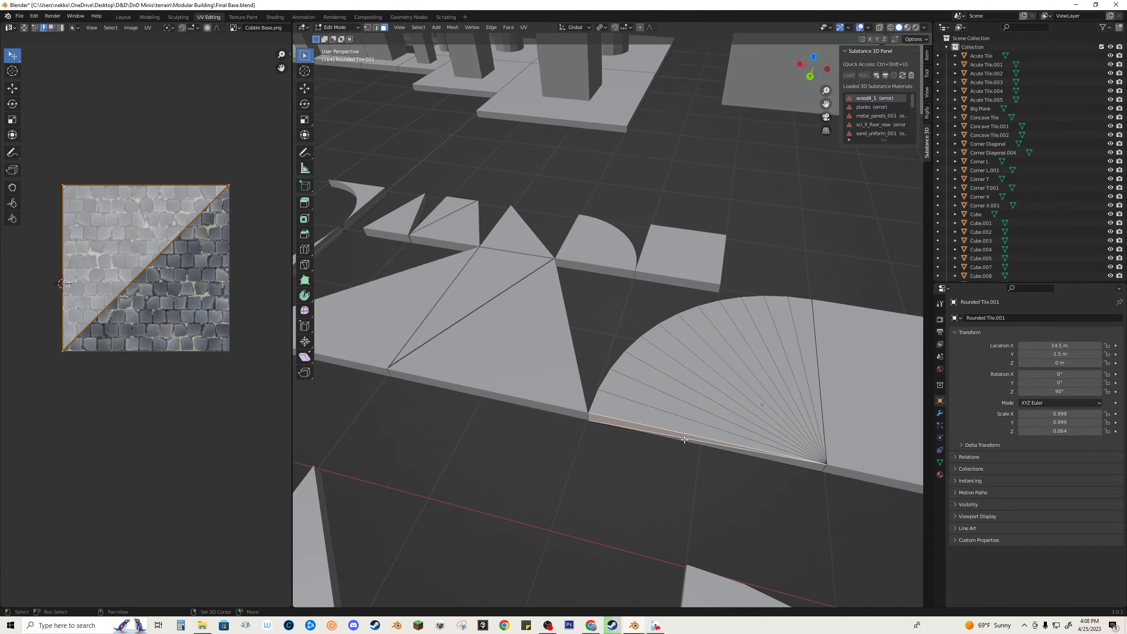
shift+click(705, 443)
middle_drag(706, 444, 694, 421)
Step: Check the UV mapping of Rounded Tile.002 by selecting its top and underside wedge faces, and leave edit mode
click(471, 307)
click(453, 301)
click(539, 426)
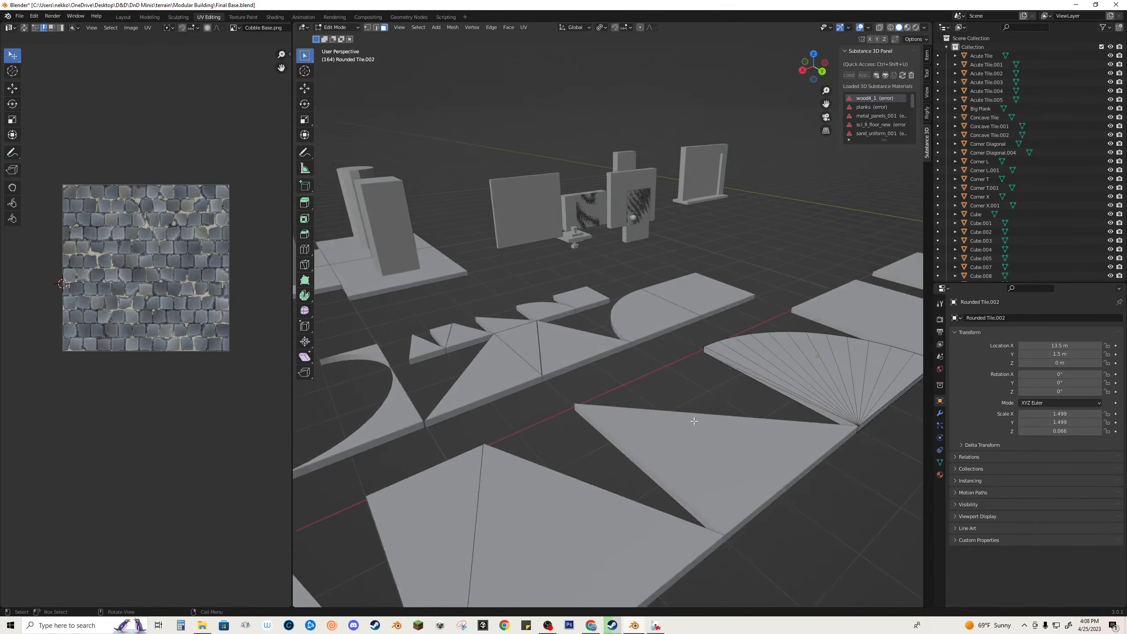
click(726, 364)
shift+click(903, 379)
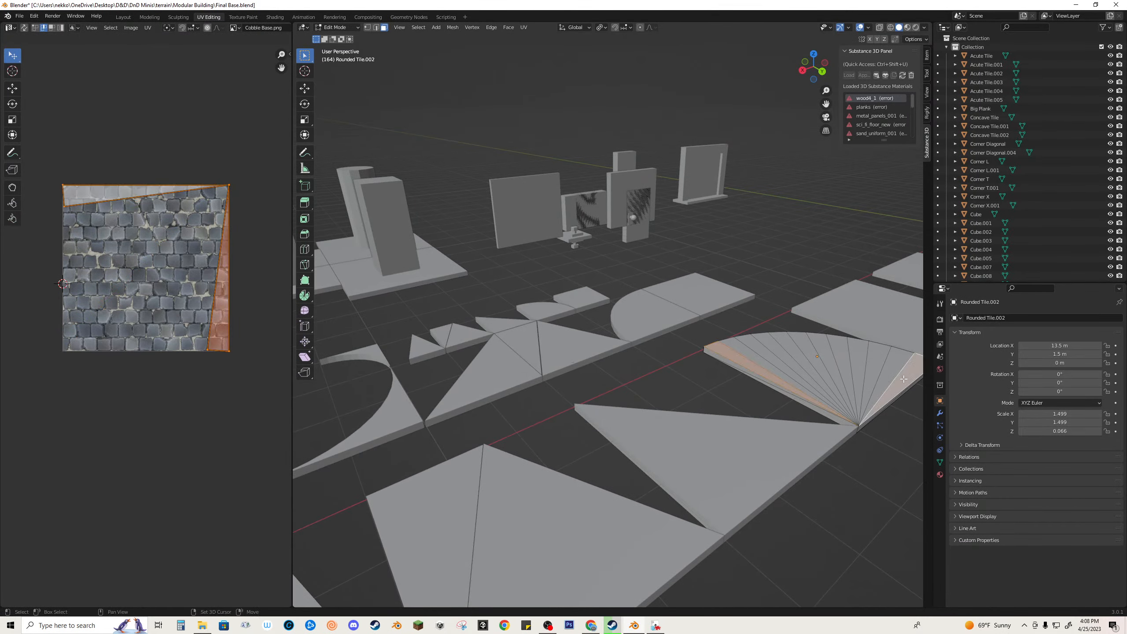
key(ctrl+z)
ctrl+click(903, 378)
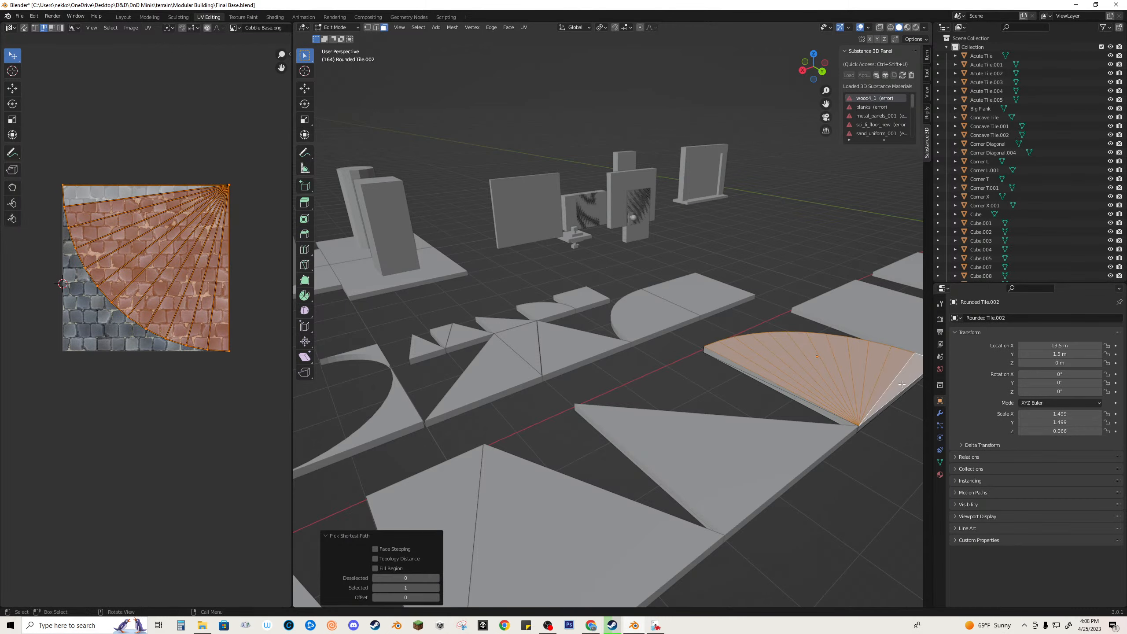
middle_drag(904, 378, 740, 240)
click(686, 228)
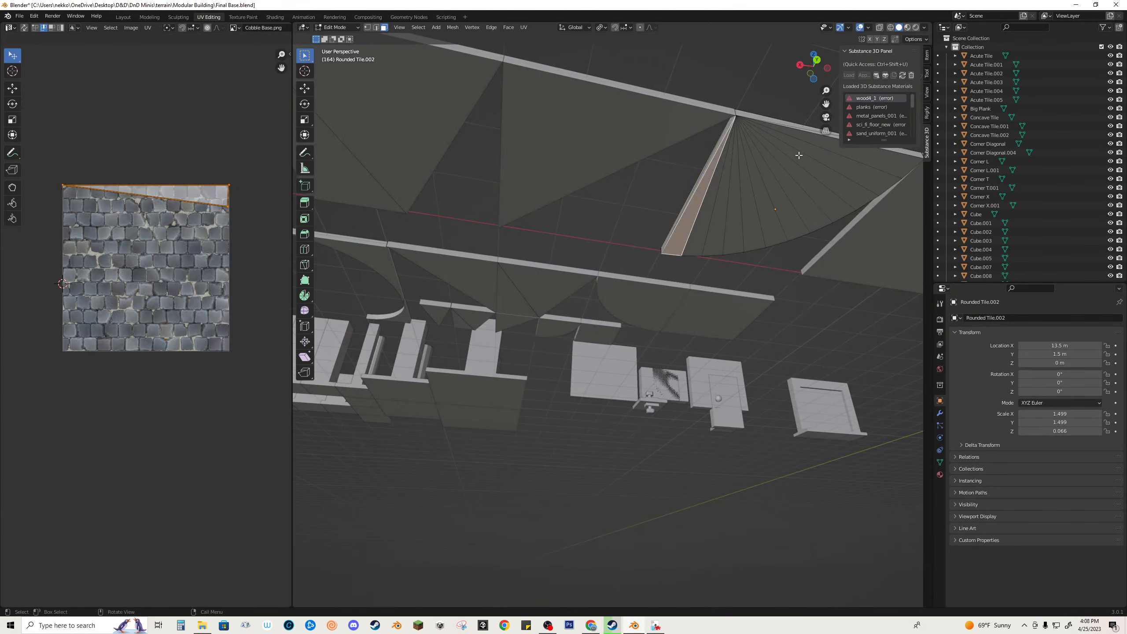
ctrl+click(812, 144)
key(Tab)
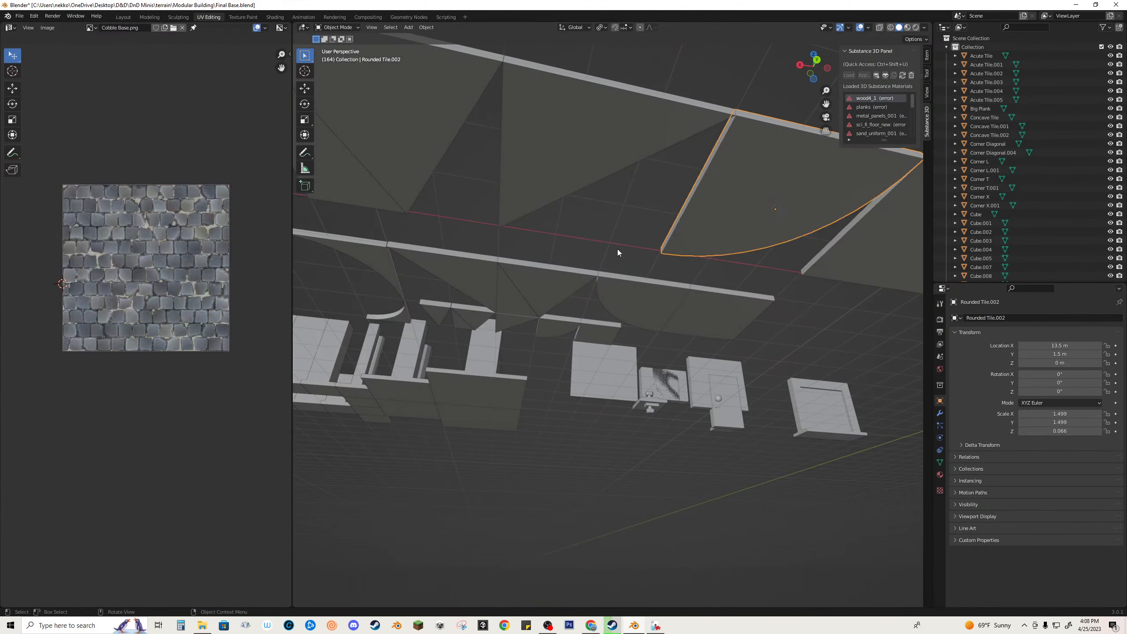
middle_drag(617, 249, 585, 359)
scroll(584, 360, up, 3)
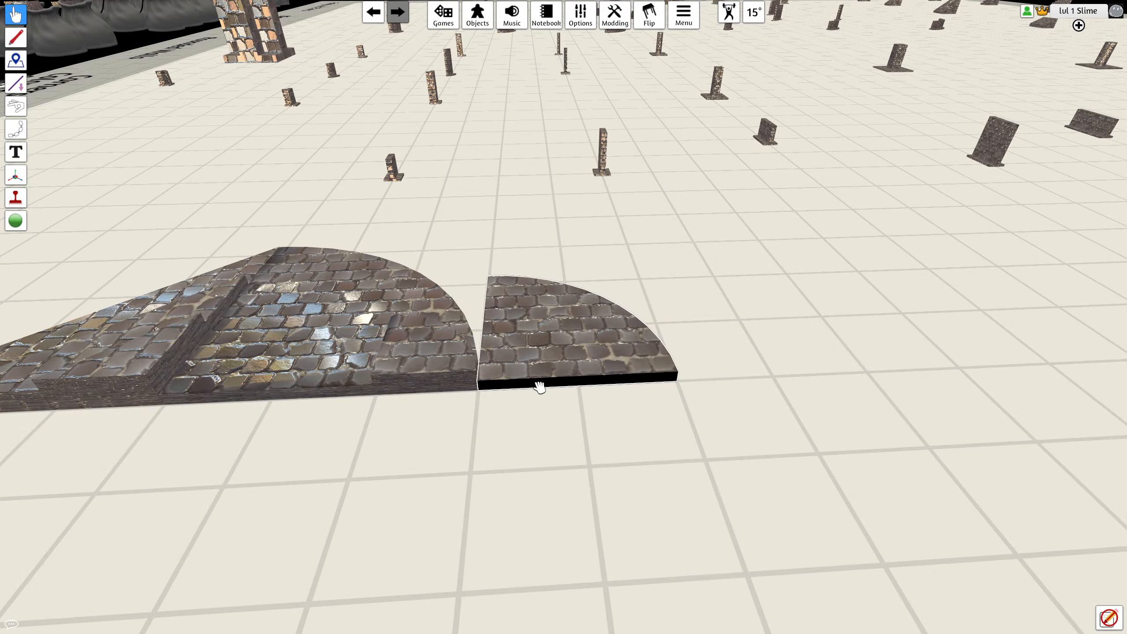
Step: Return to Tabletop Simulator and inspect the normal map and collider addresses in the medium quarter-circle tile's custom model settings
scroll(576, 452, down, 2)
right_click(584, 327)
click(627, 342)
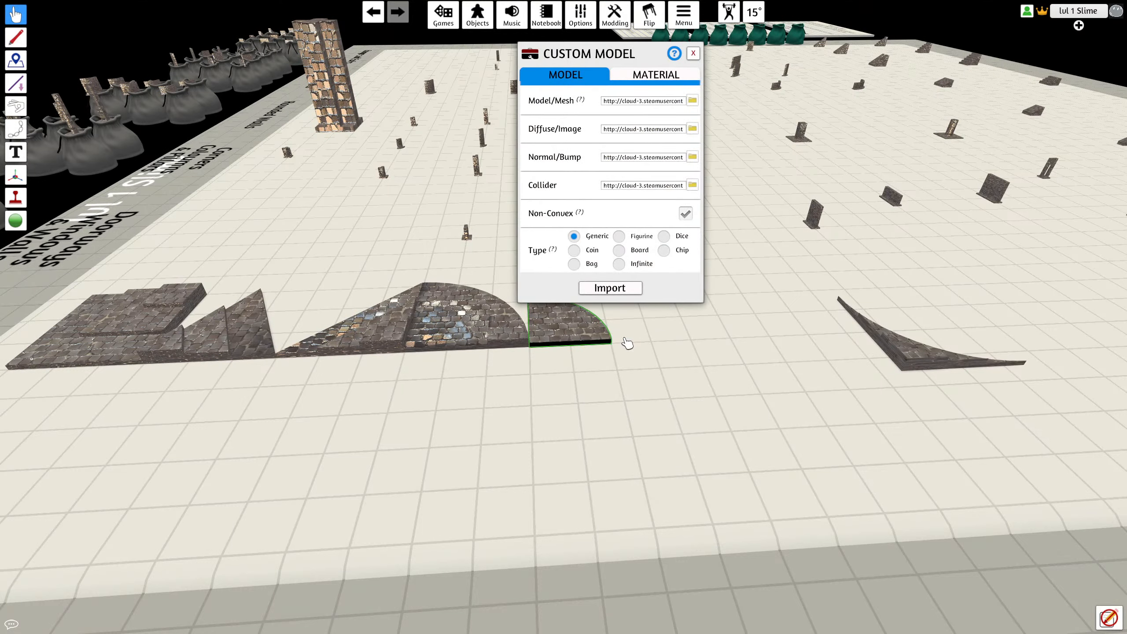
click(670, 157)
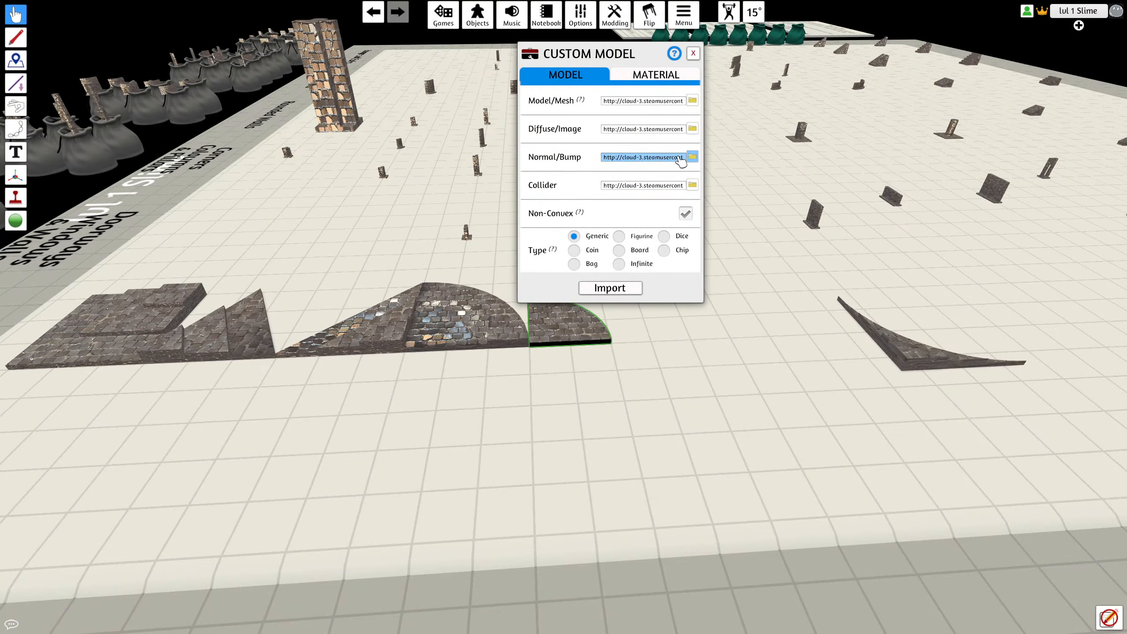
click(645, 191)
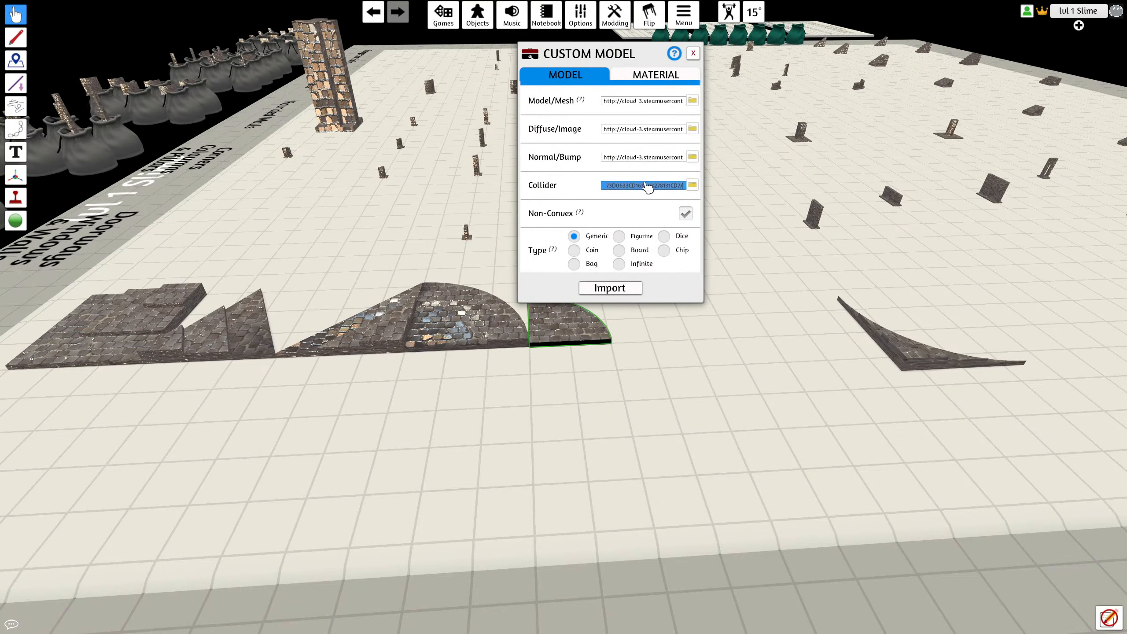
Step: Upload a new mesh to the cloud for the medium quarter-circle tile, import it and update the matching objects
click(641, 101)
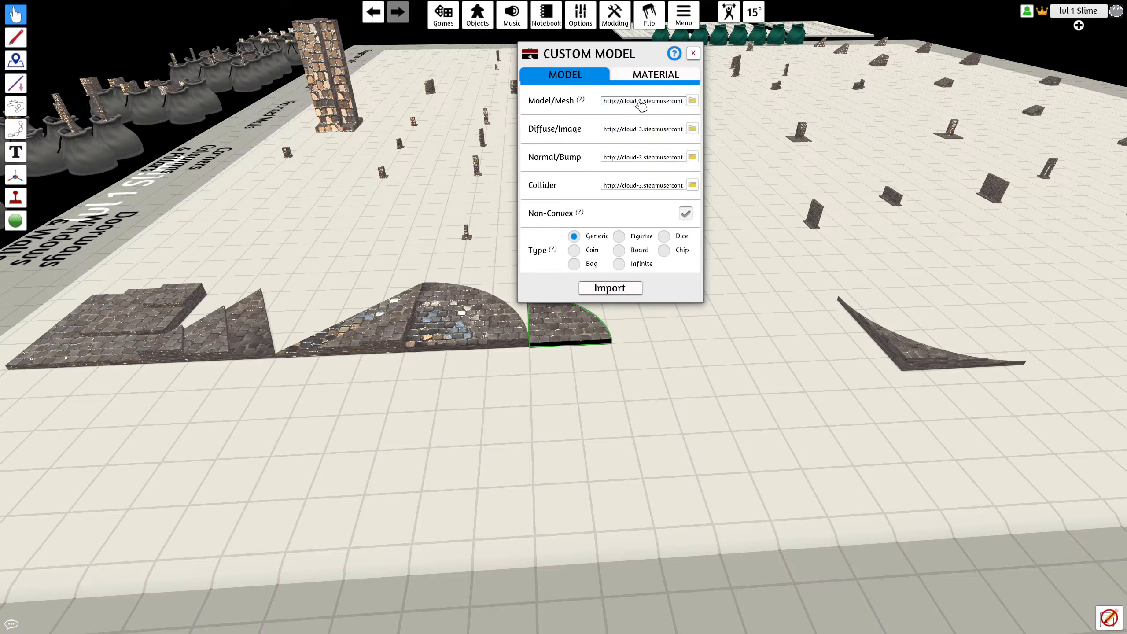
click(641, 102)
click(692, 101)
click(546, 330)
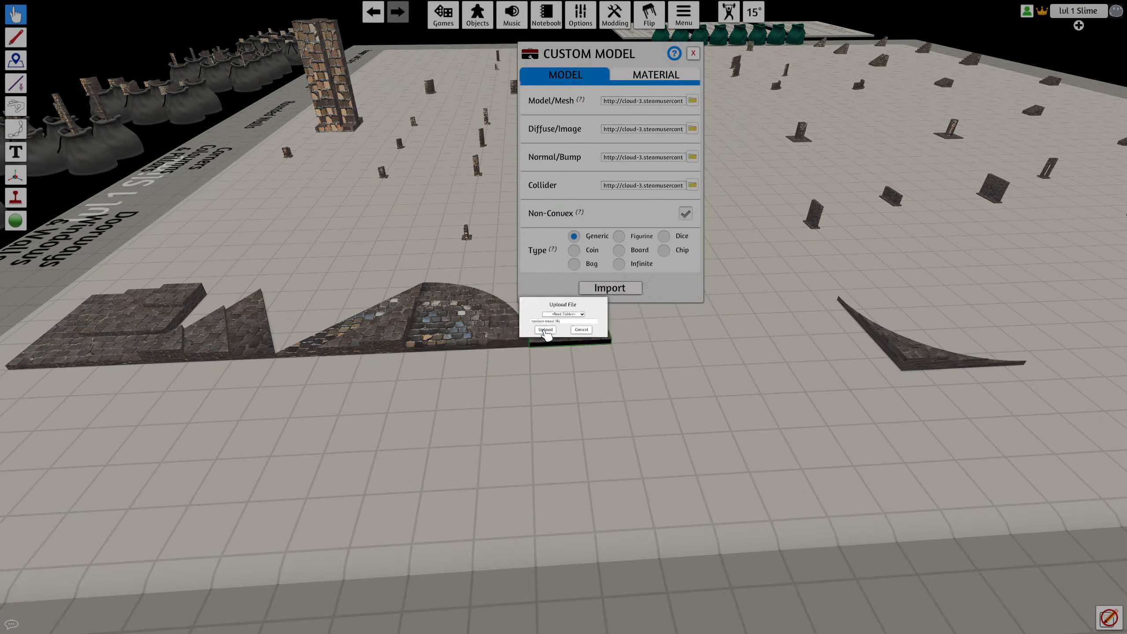
click(537, 341)
click(610, 288)
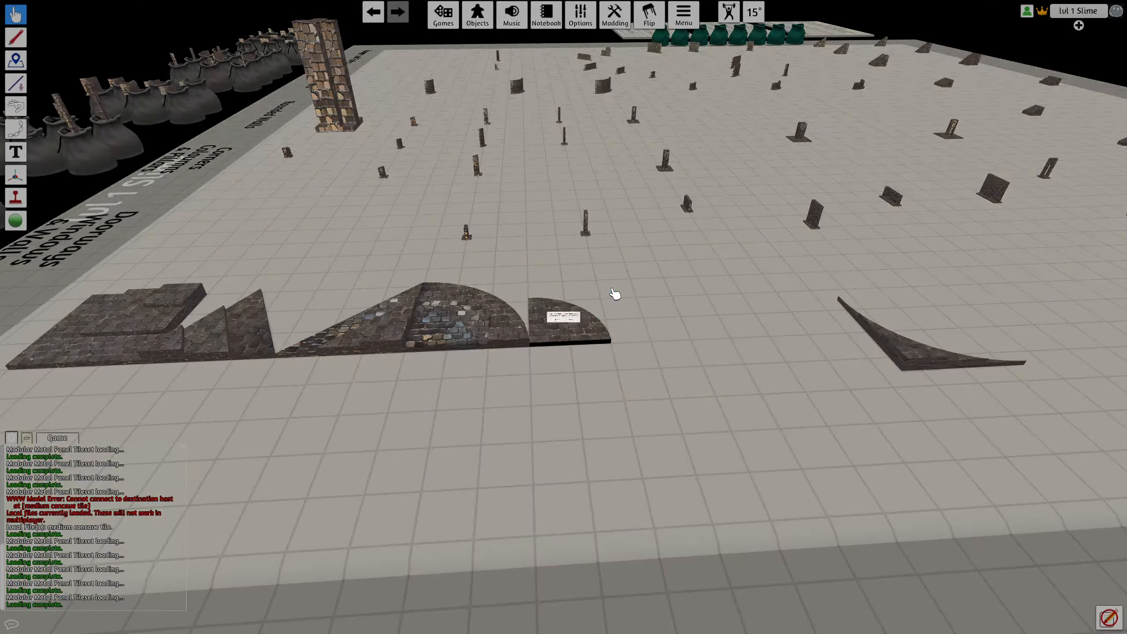
click(526, 329)
Step: Examine the reimported medium quarter-circle tile up close, lifting it off the grid to view its side faces
right_drag(595, 377, 492, 427)
scroll(394, 425, up, 10)
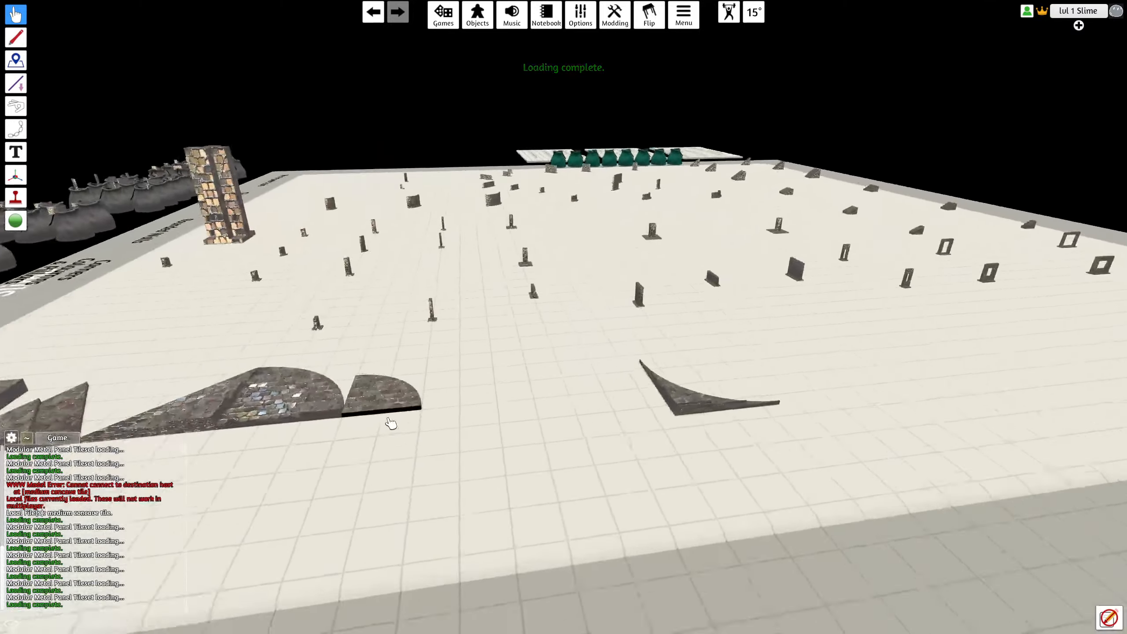
key(s)
key(a)
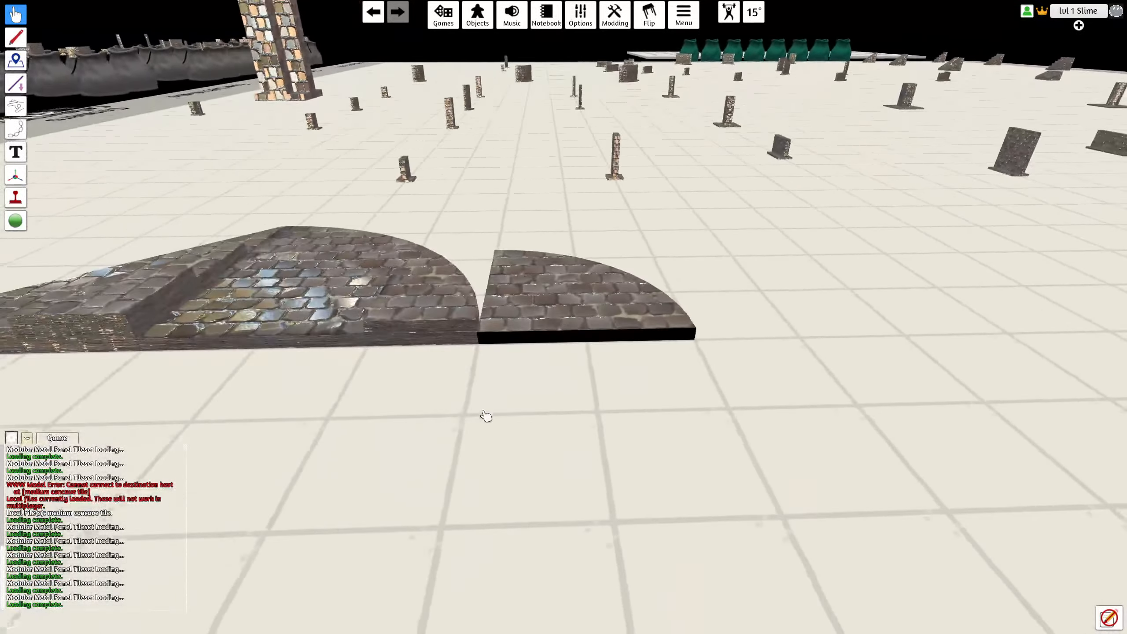
key(w)
key(f)
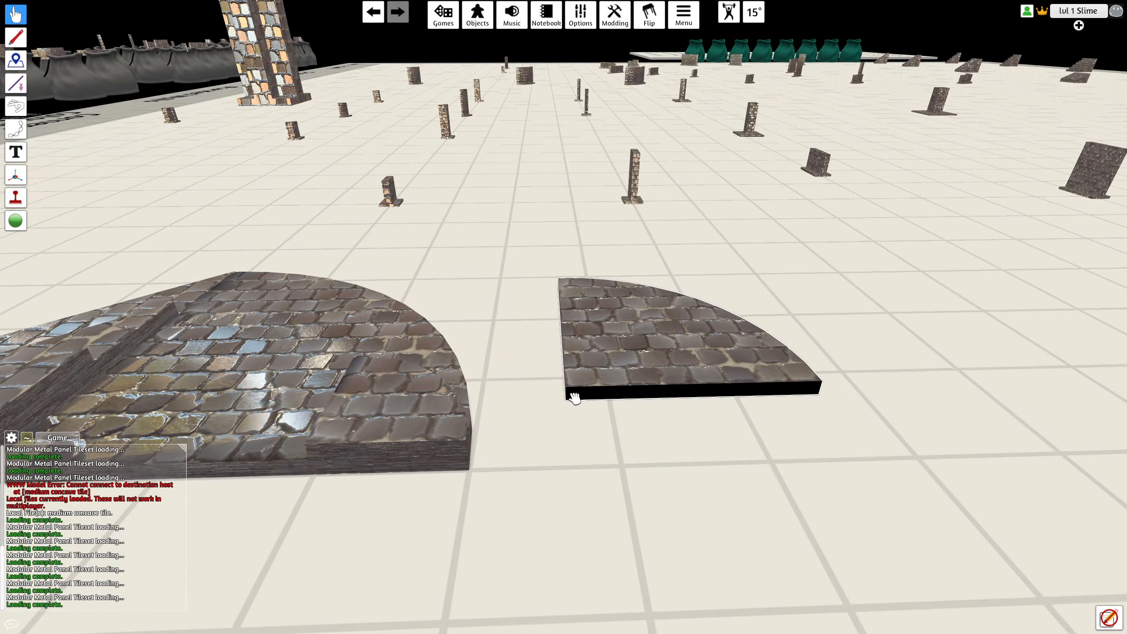
key(f)
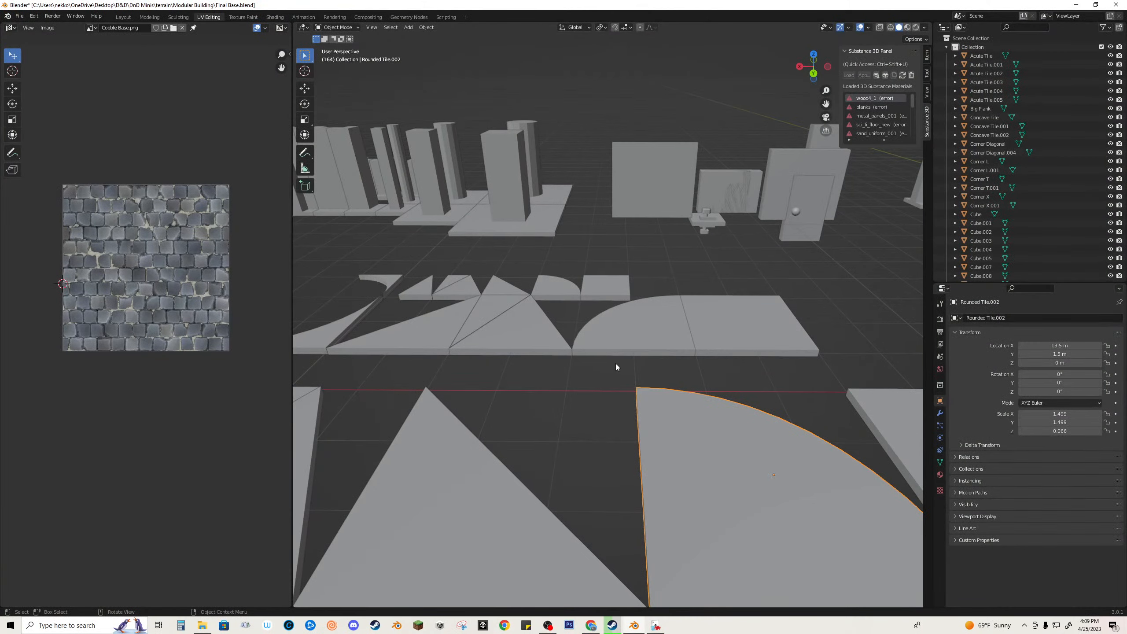
Step: In Blender, enter edit mode on Rounded Tile.002 and test-move two top wedge faces to inspect the mesh beneath, cancelling each move
right_click(615, 364)
scroll(712, 429, down, 1)
key(Tab)
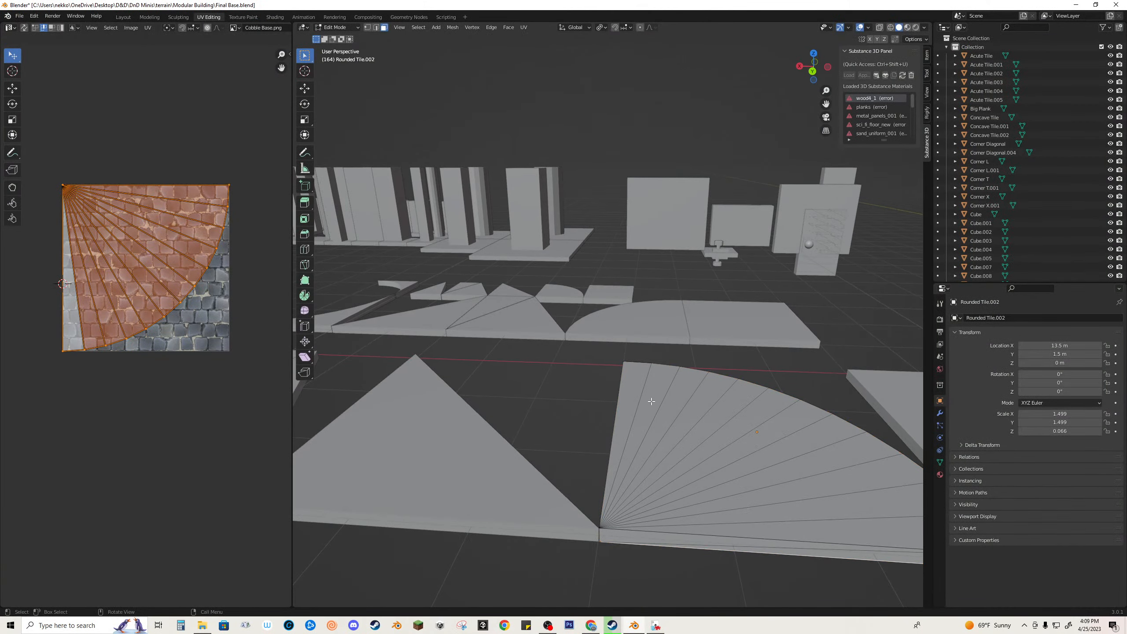
click(652, 401)
key(g)
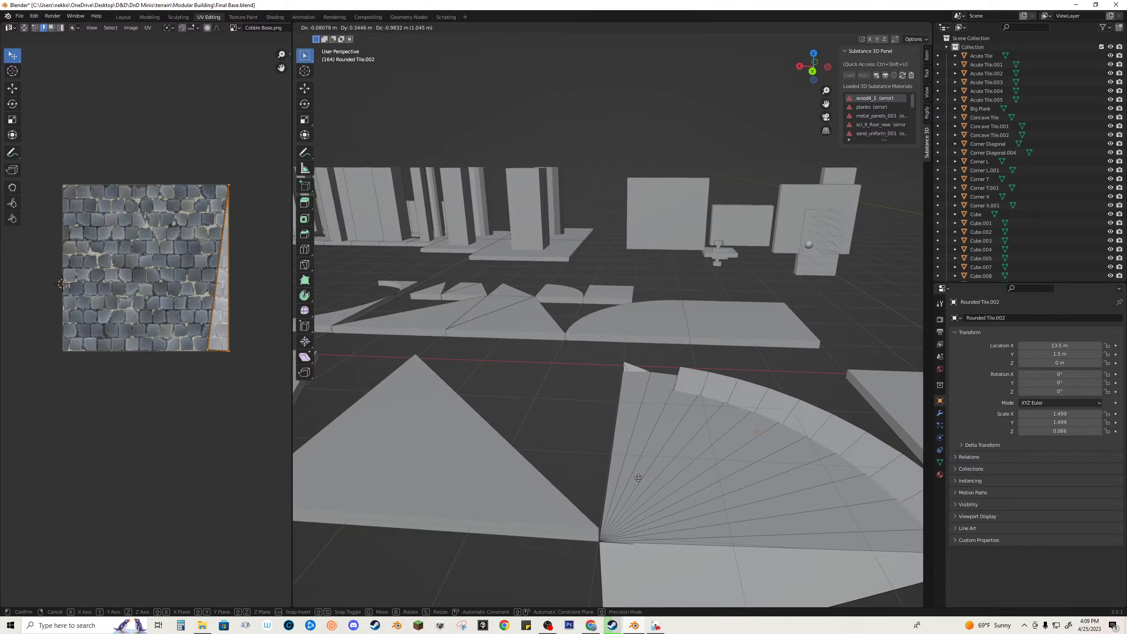
right_click(638, 477)
click(826, 525)
key(g)
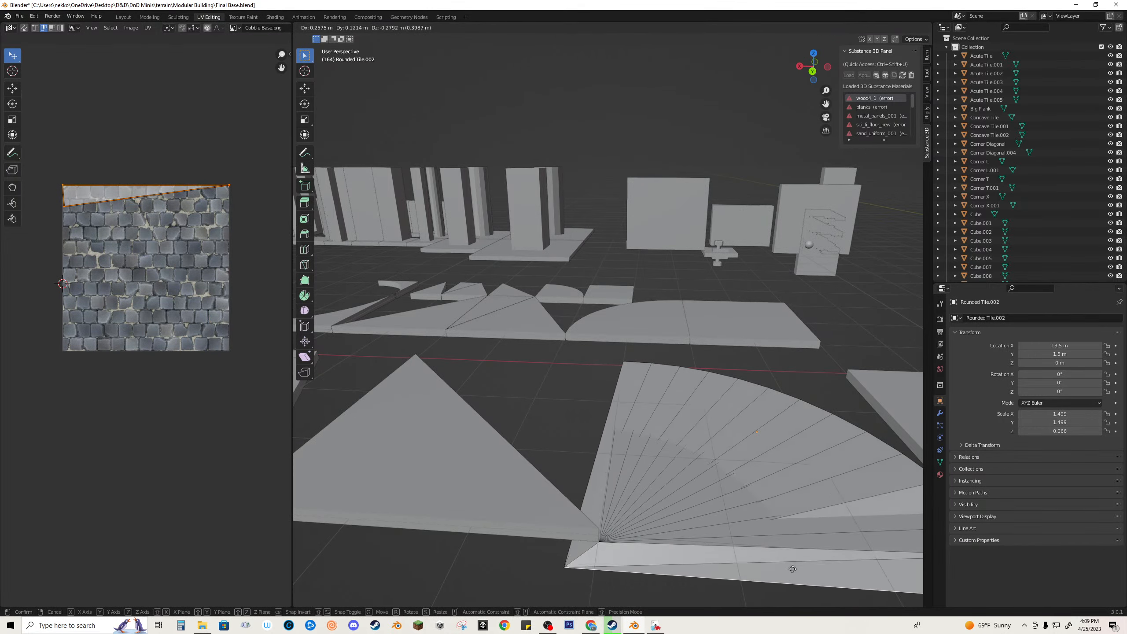
right_click(785, 576)
Step: Inspect the underside of Rounded Tile.002 by test-moving its end wedge faces and cancelling each move
middle_drag(785, 577, 785, 541)
click(625, 205)
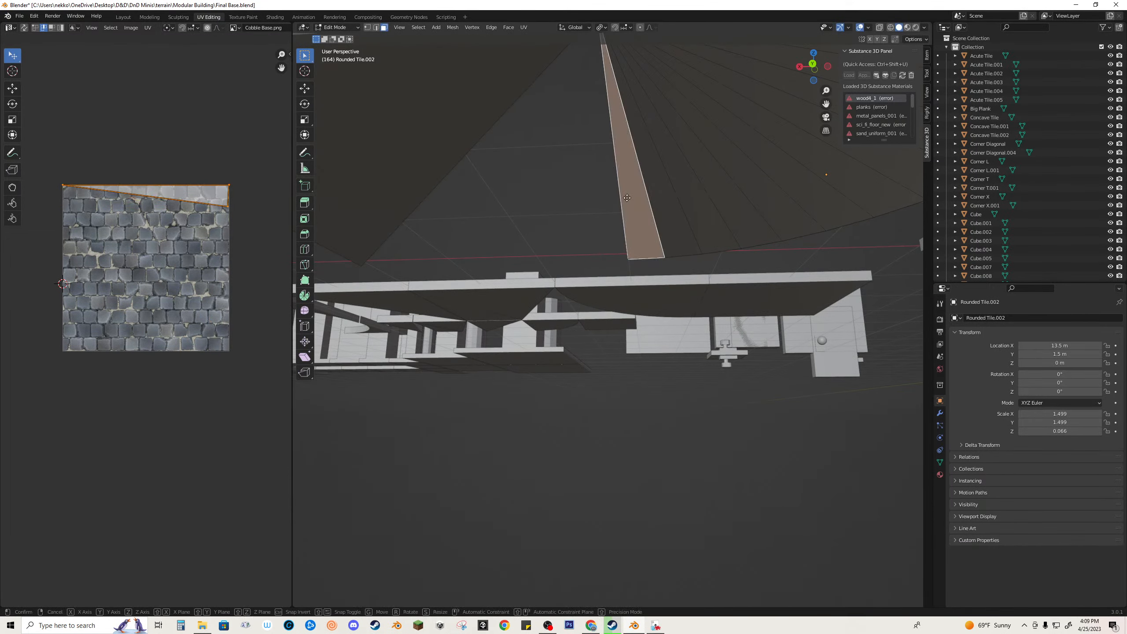
key(g)
right_click(659, 155)
middle_drag(660, 213, 713, 157)
key(g)
right_click(686, 218)
click(713, 156)
key(g)
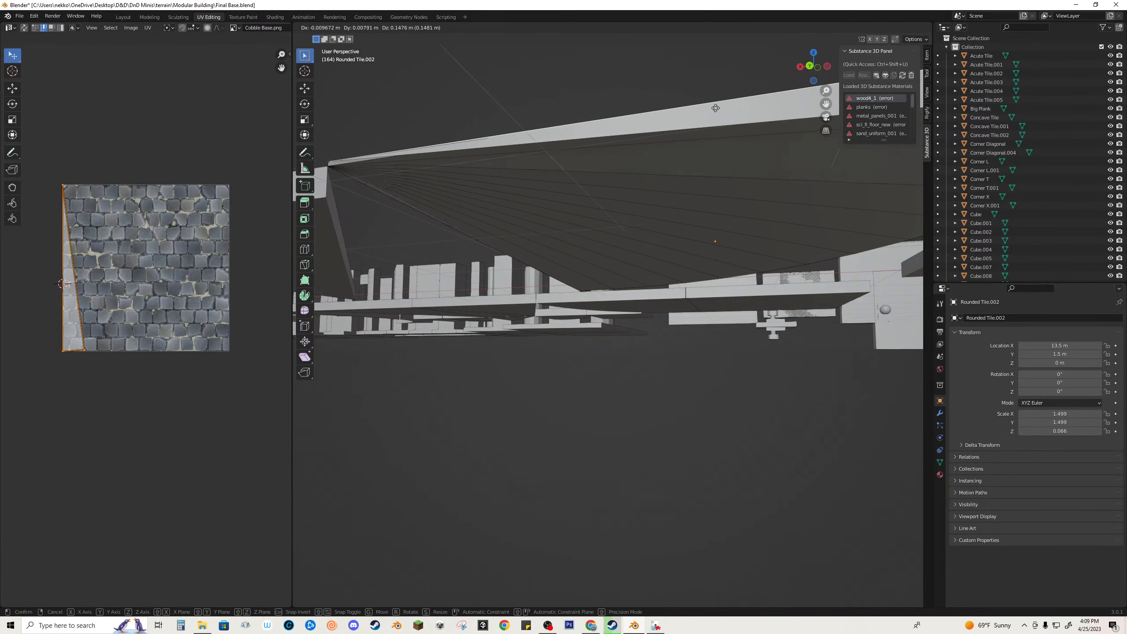
right_click(732, 59)
Step: Select the side faces along Rounded Tile.002's two straight edges and unwrap them with Cube Projection
middle_drag(732, 59, 638, 200)
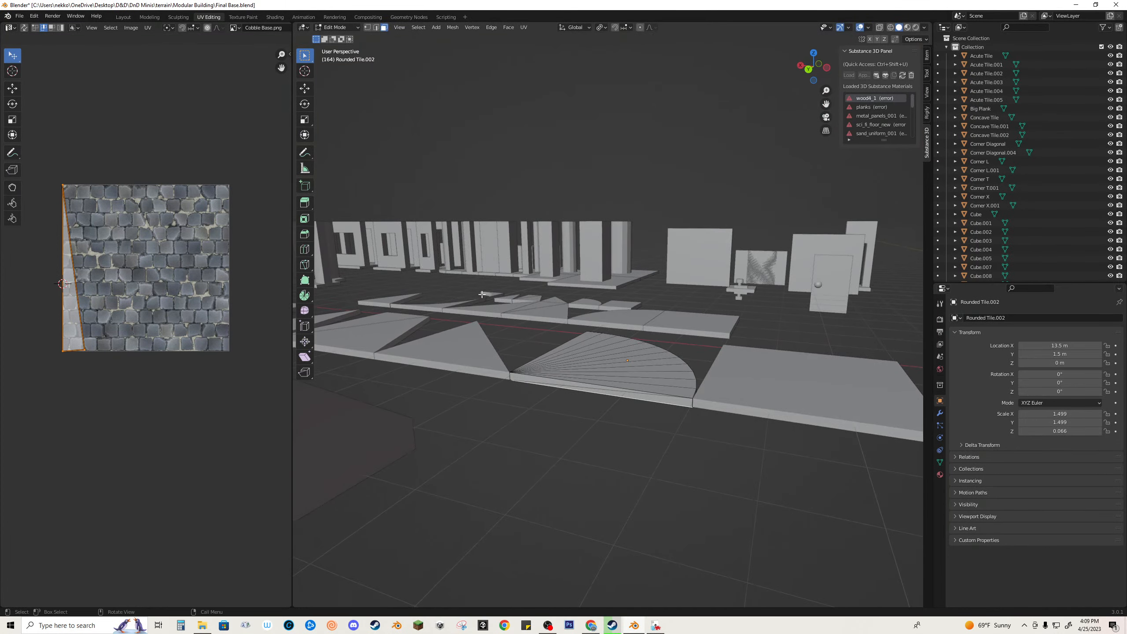
middle_drag(607, 341, 724, 348)
scroll(604, 327, up, 2)
click(652, 318)
shift+click(646, 306)
shift+click(725, 348)
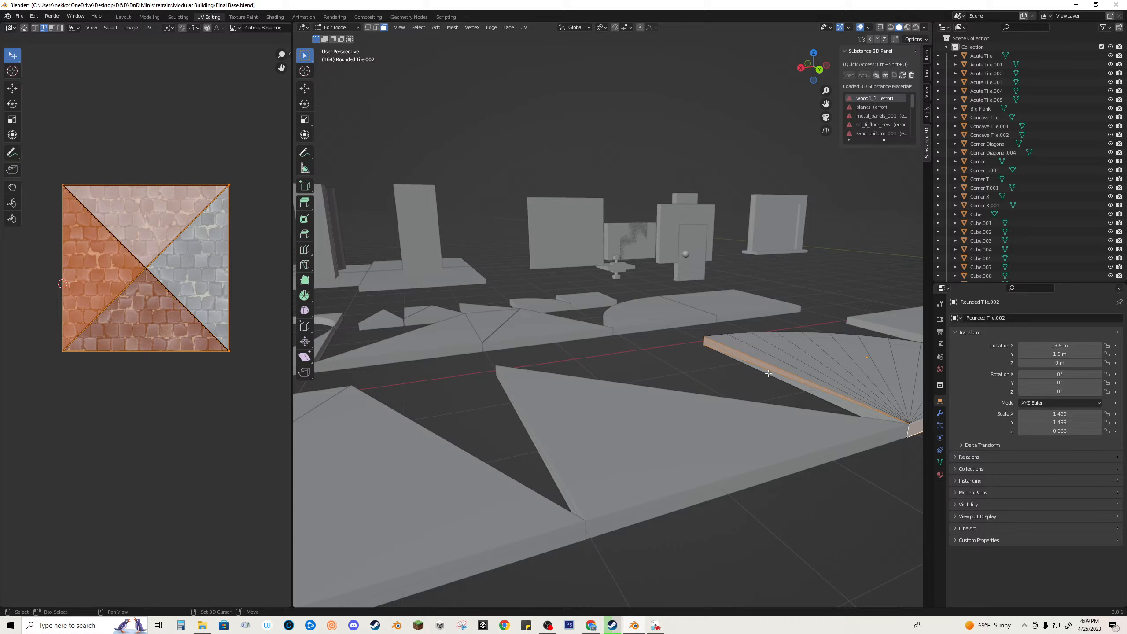
shift+click(835, 399)
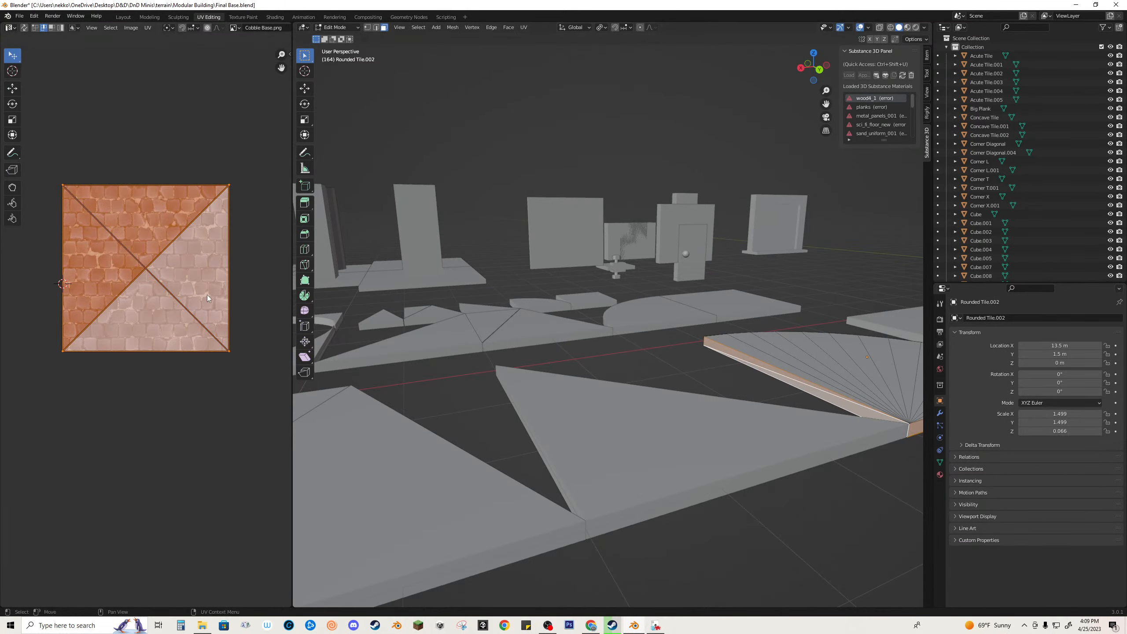
key(shift+s)
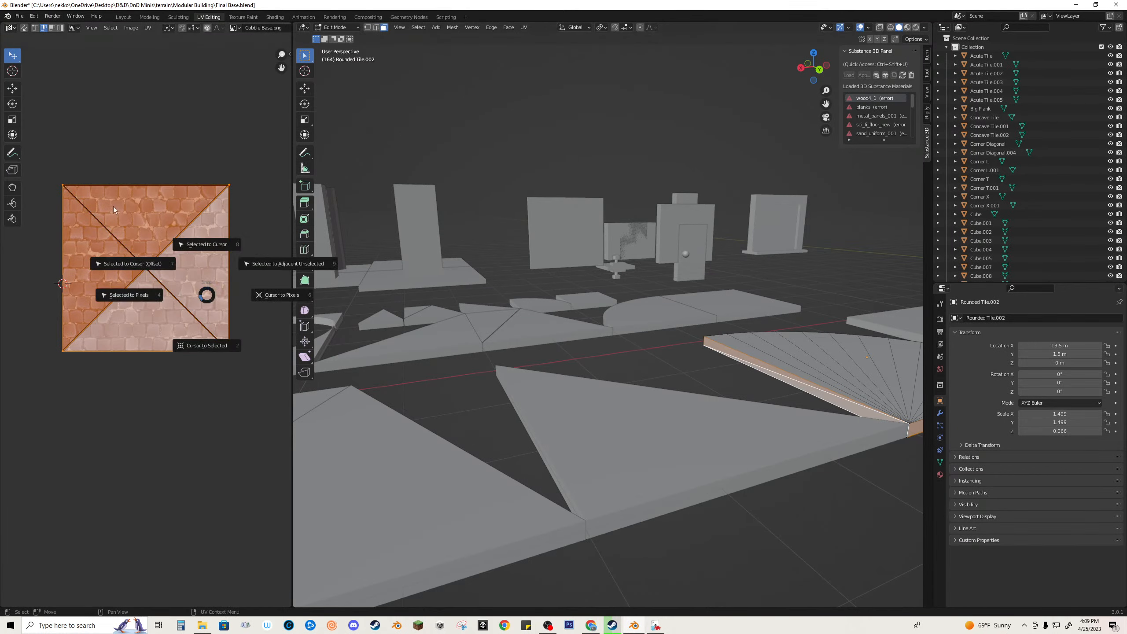
key(Escape)
click(148, 27)
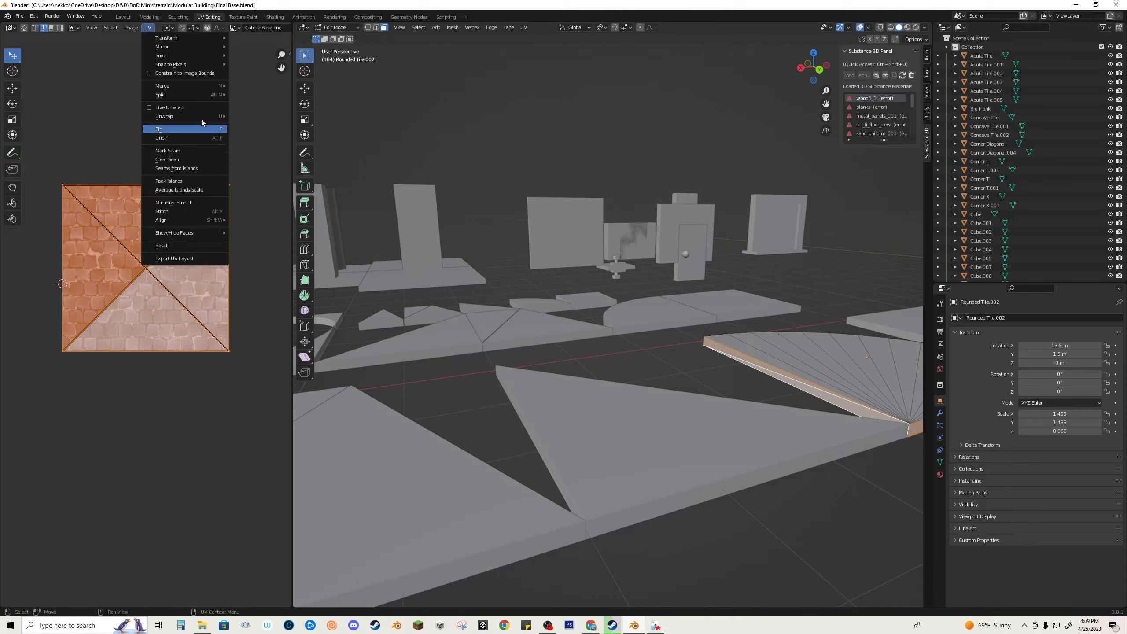
mouse_move(209, 116)
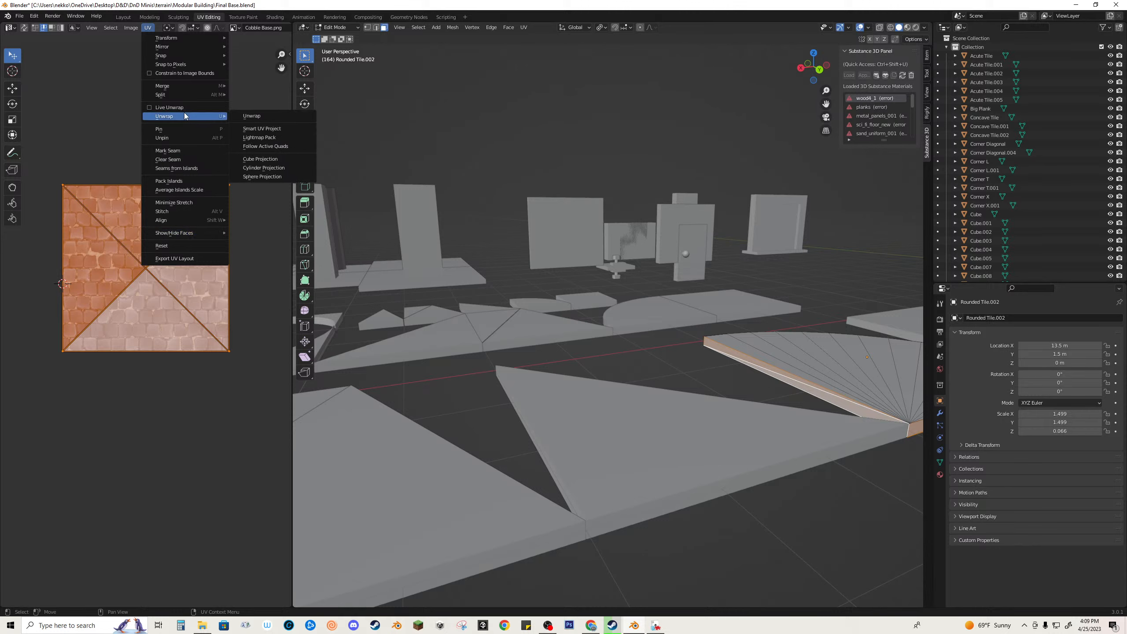
click(277, 159)
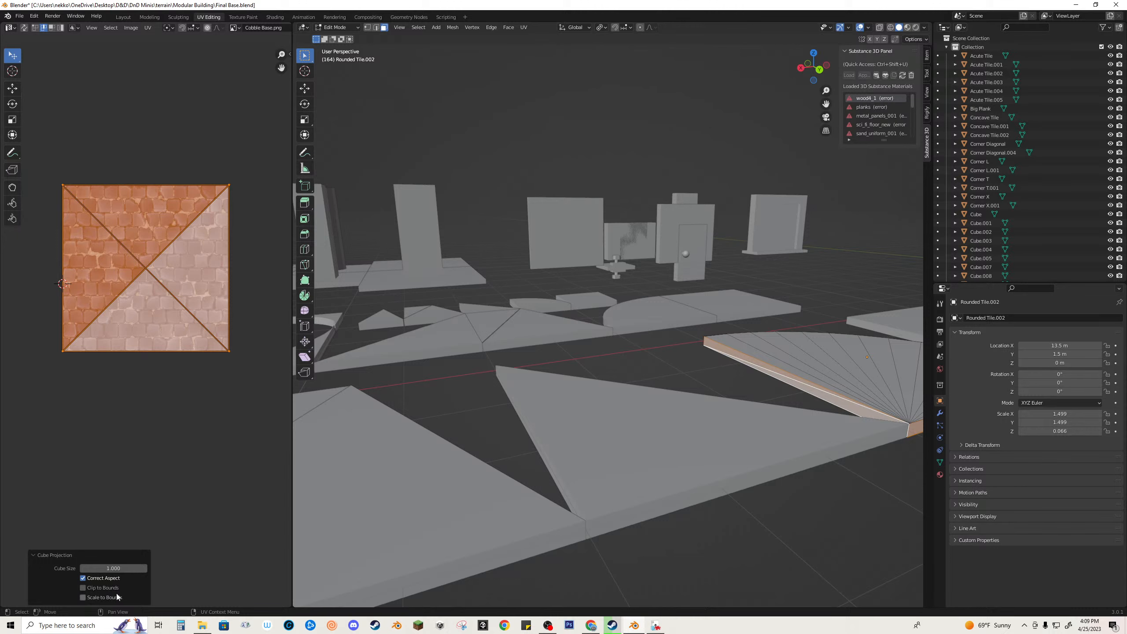
Step: Select all the top wedge faces of the rounded tile and add its underside wedge faces to the selection
click(641, 361)
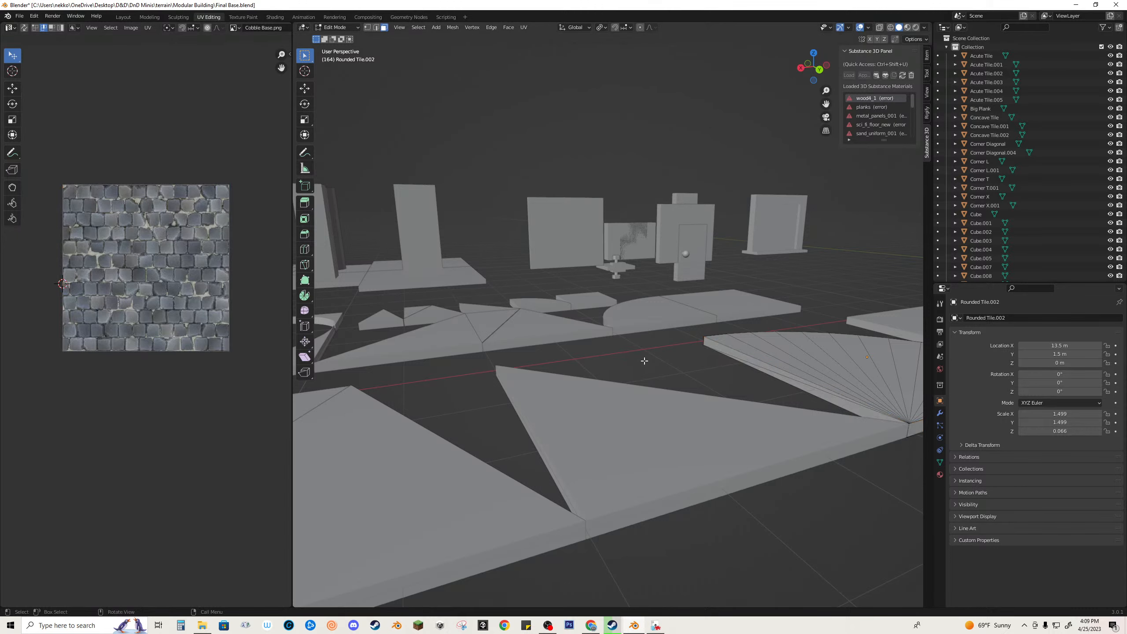
middle_drag(643, 361, 623, 389)
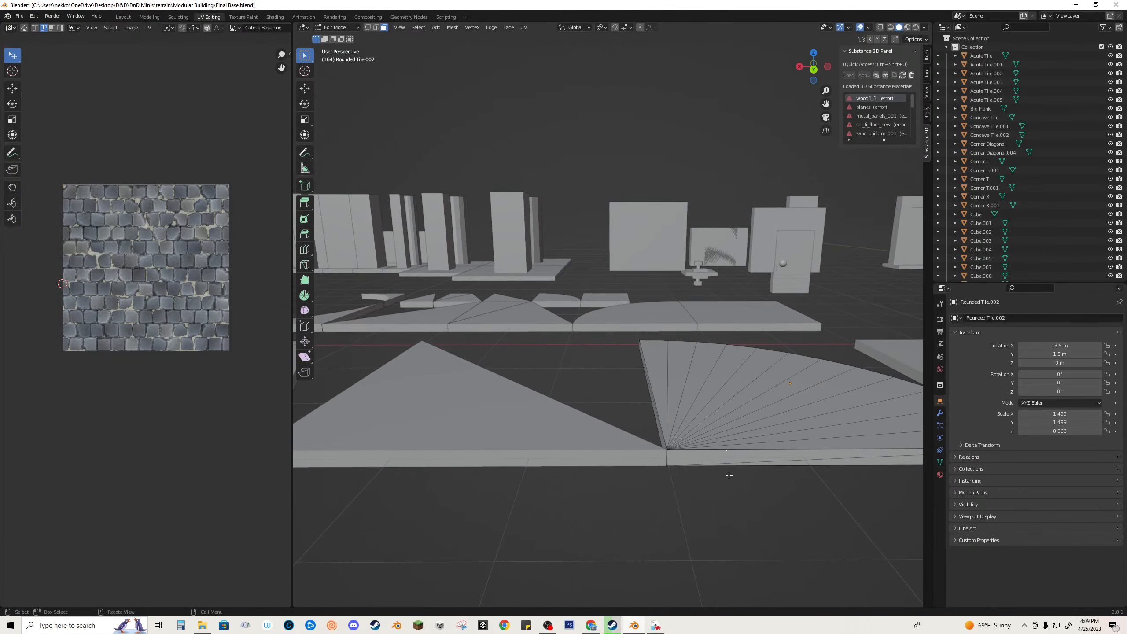
middle_drag(721, 477, 700, 476)
click(803, 474)
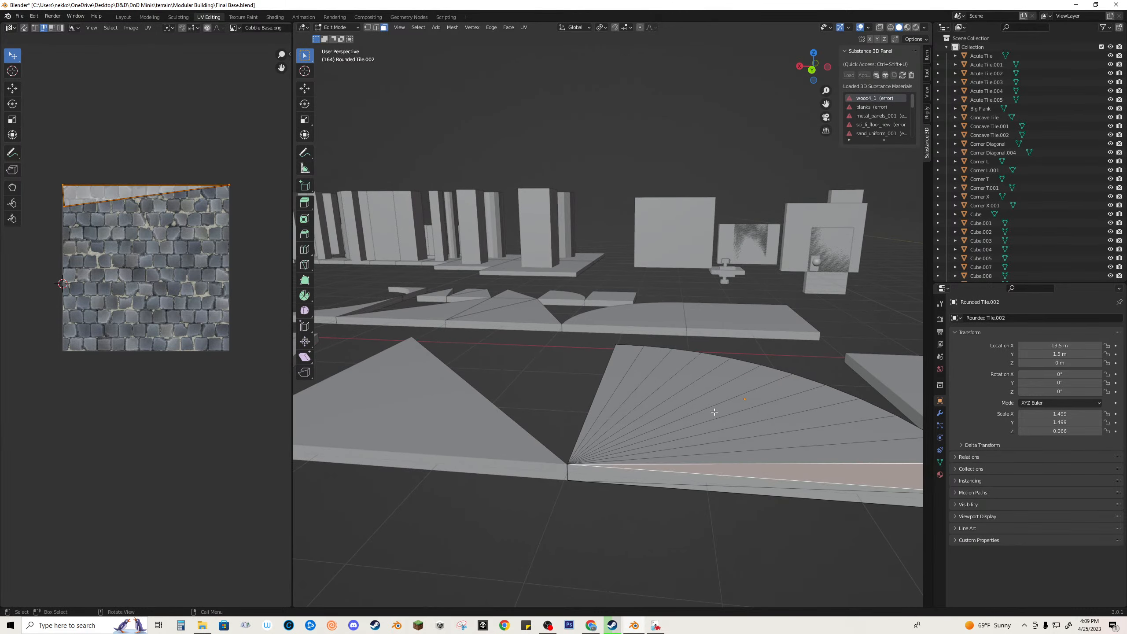
shift+click(622, 364)
key(ctrl+z)
ctrl+click(763, 462)
middle_drag(764, 461, 586, 222)
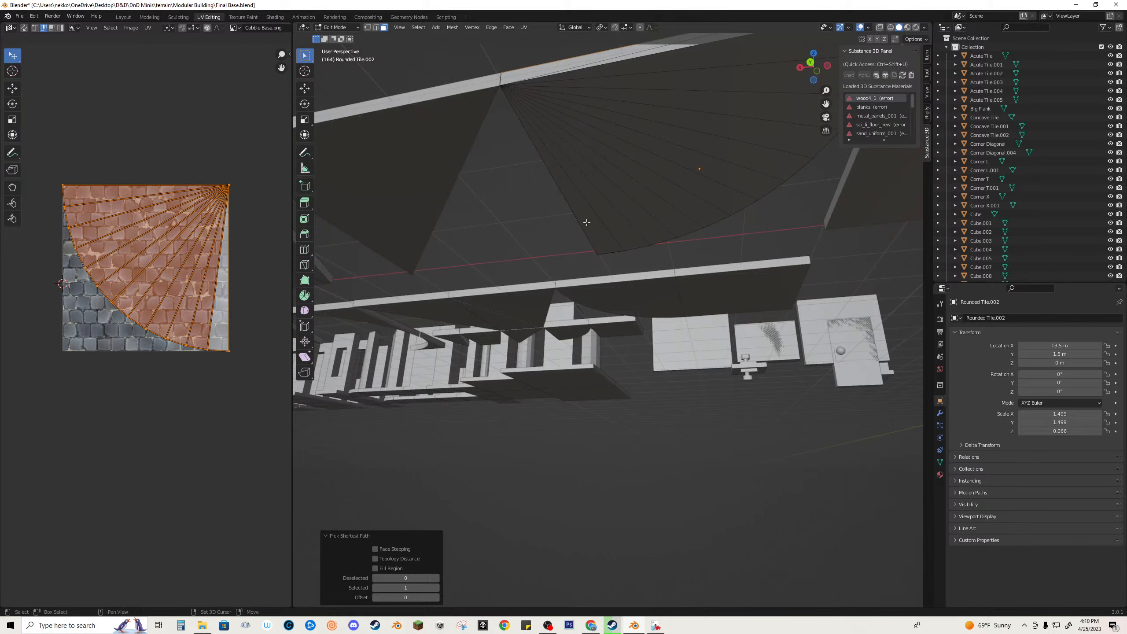
shift+click(586, 223)
ctrl+click(680, 67)
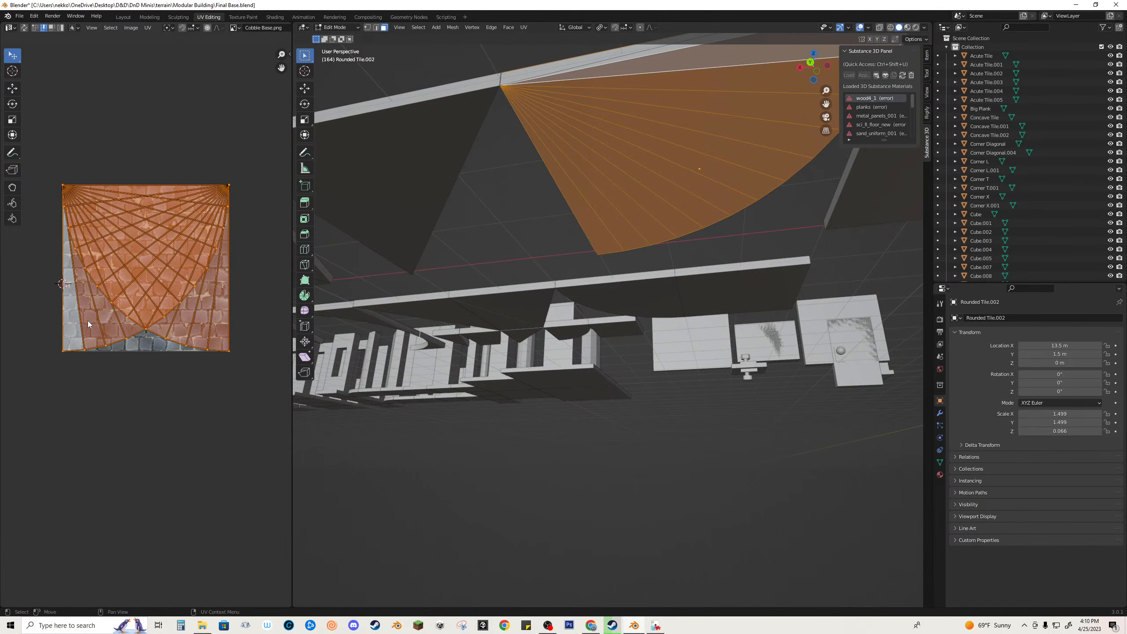
key(l)
click(693, 147)
Step: Select only the underside wedge faces of Rounded Tile.002, include all their UVs, and bring up the unwrap methods for Cube Projection
click(675, 61)
shift+click(582, 209)
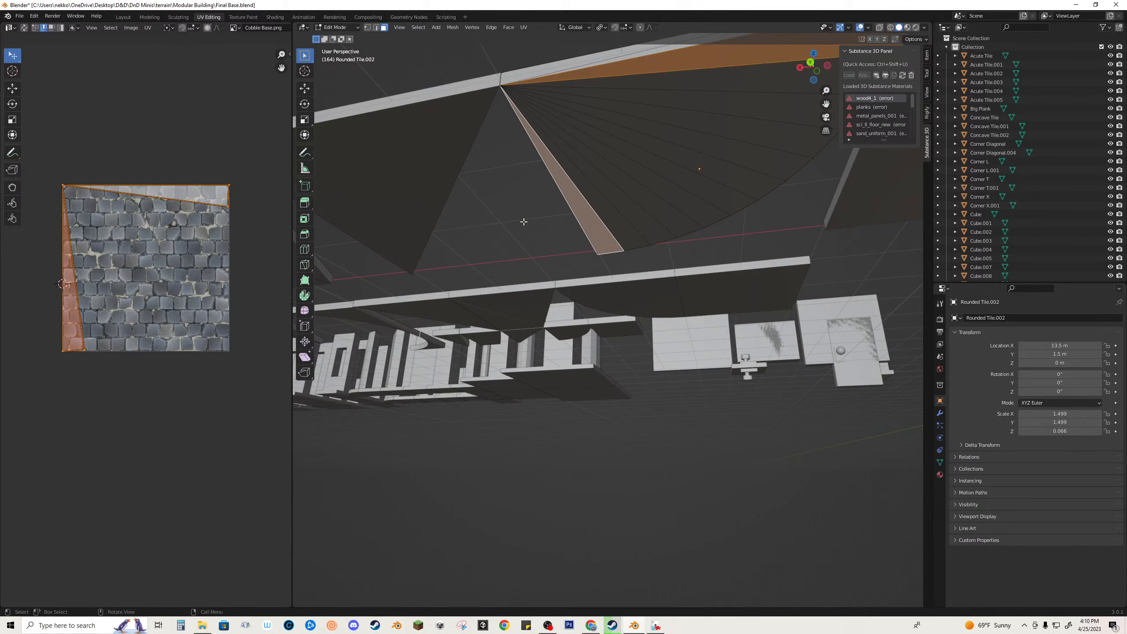
ctrl+click(590, 212)
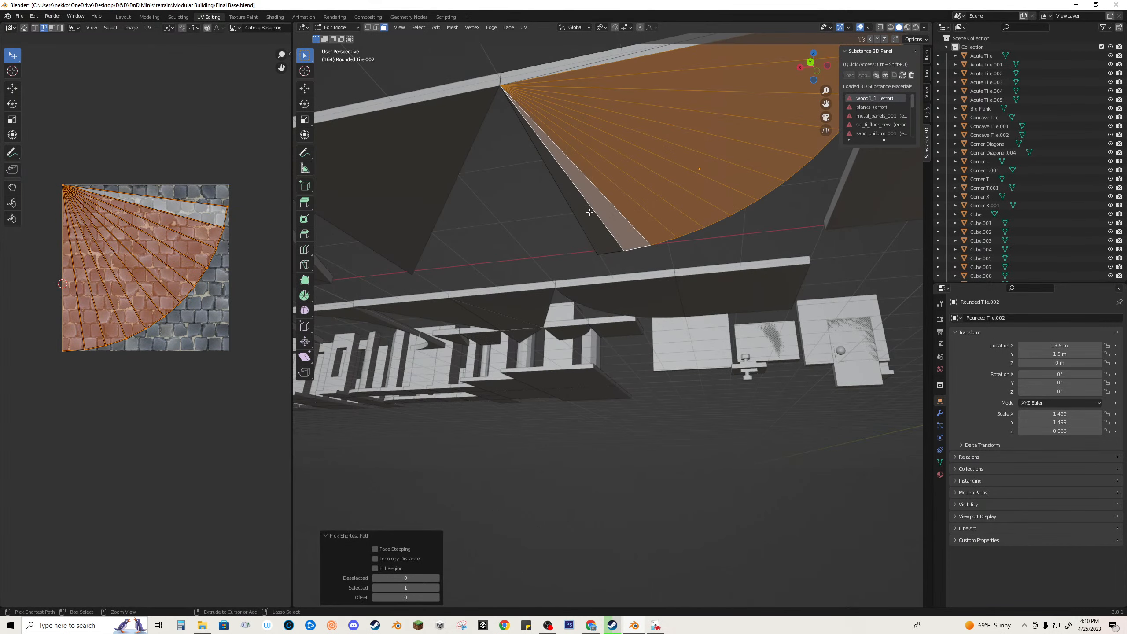
key(a)
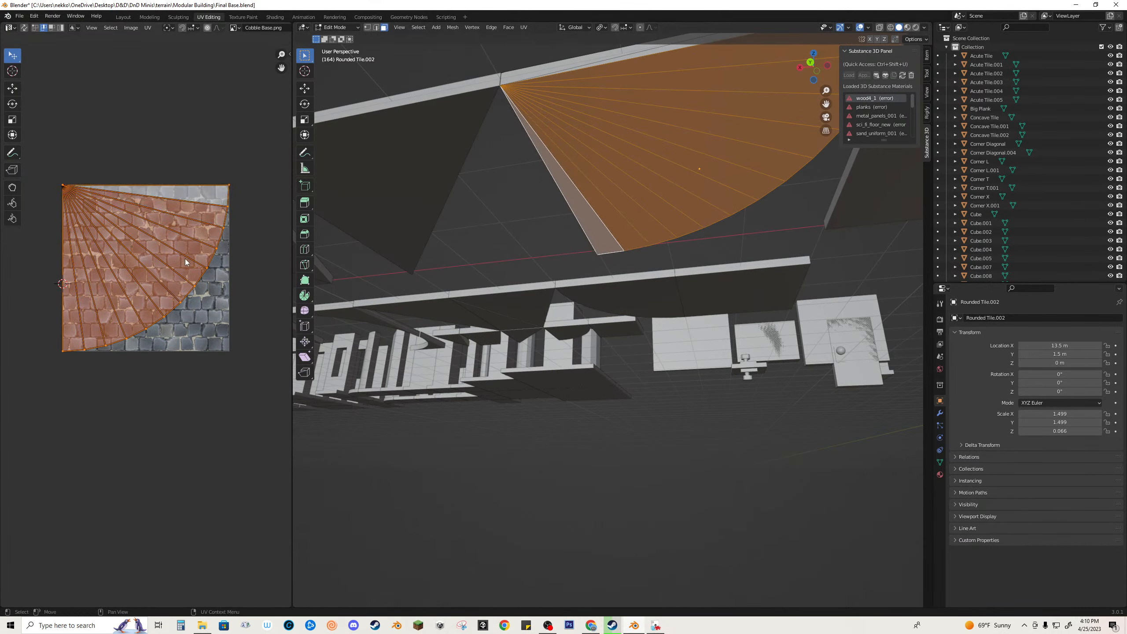
right_click(151, 262)
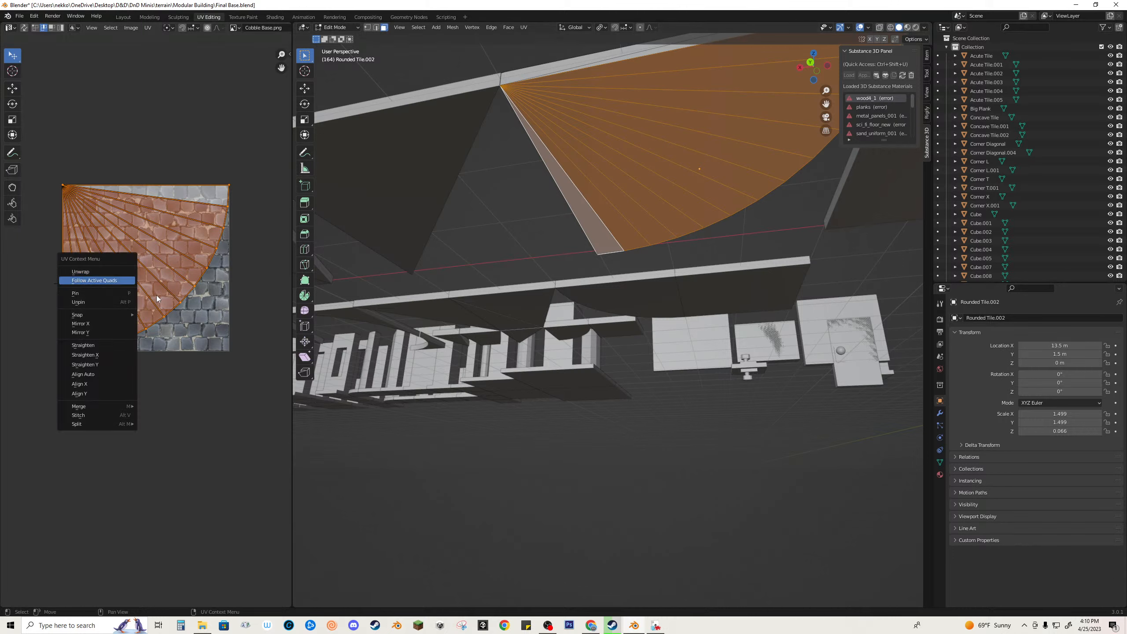
click(149, 29)
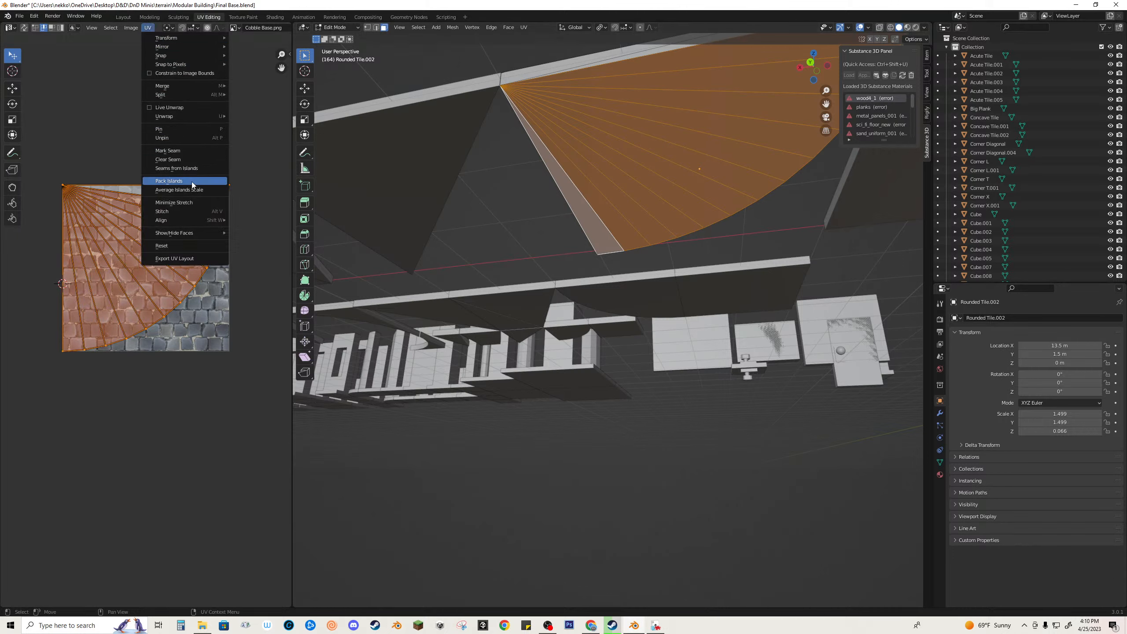
mouse_move(196, 116)
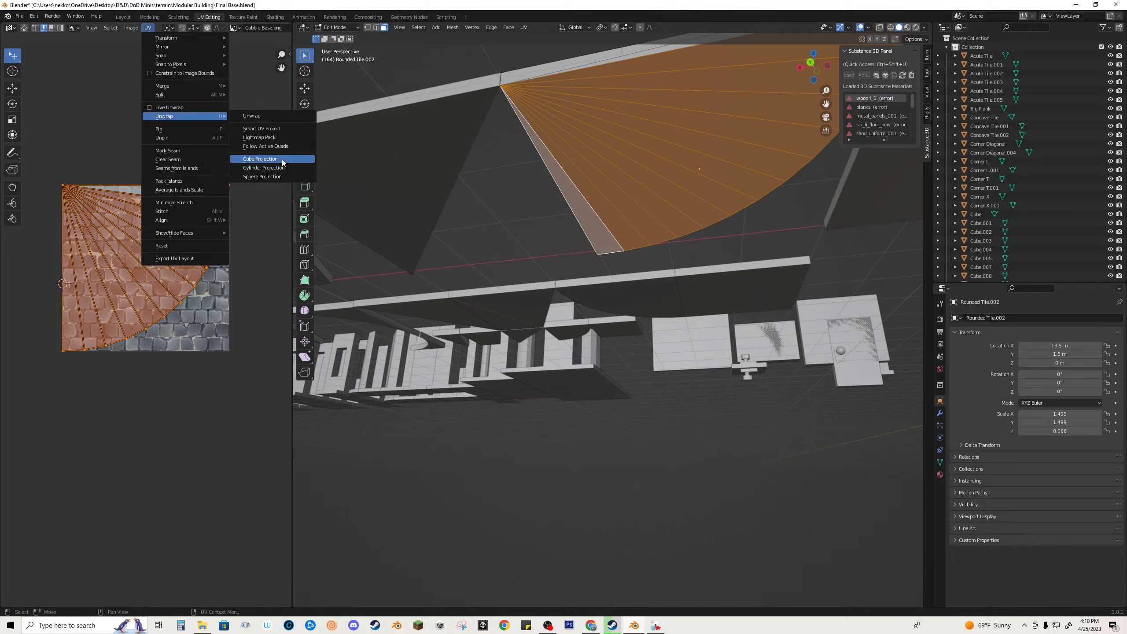
Step: Apply Cube Projection to the underside faces of the large rounded tile, and clear the UV selection
click(277, 168)
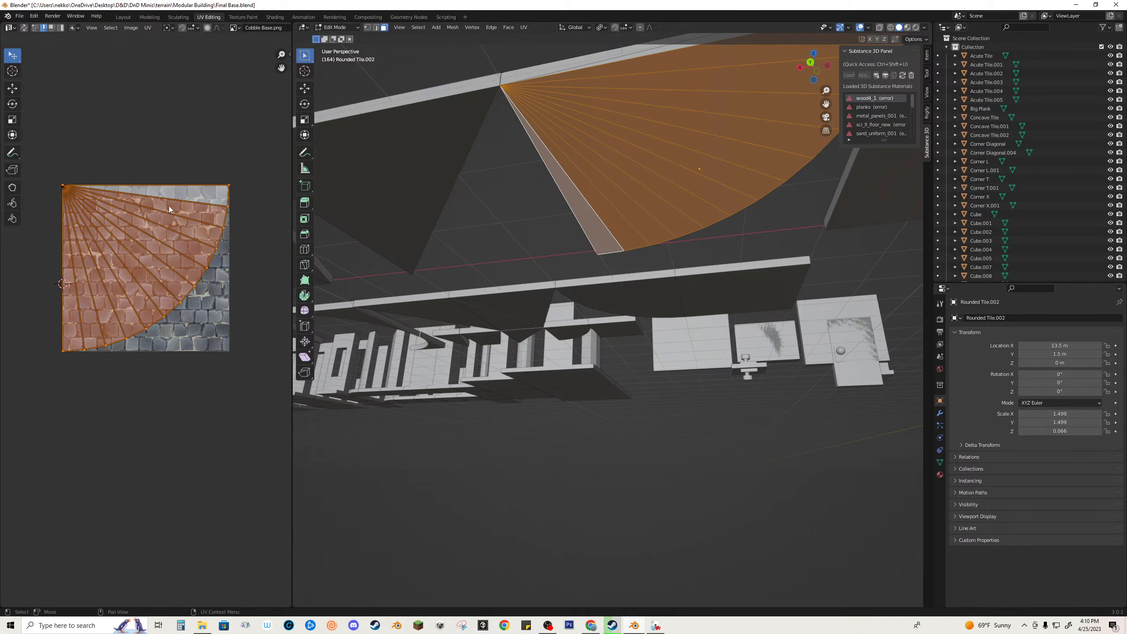
click(148, 28)
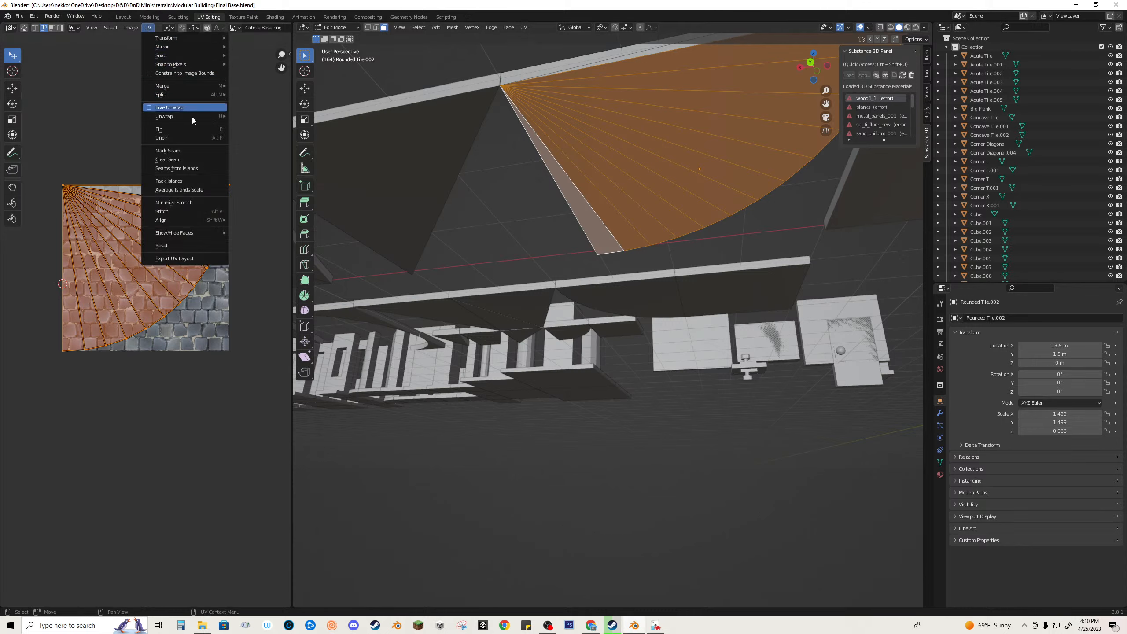
mouse_move(208, 91)
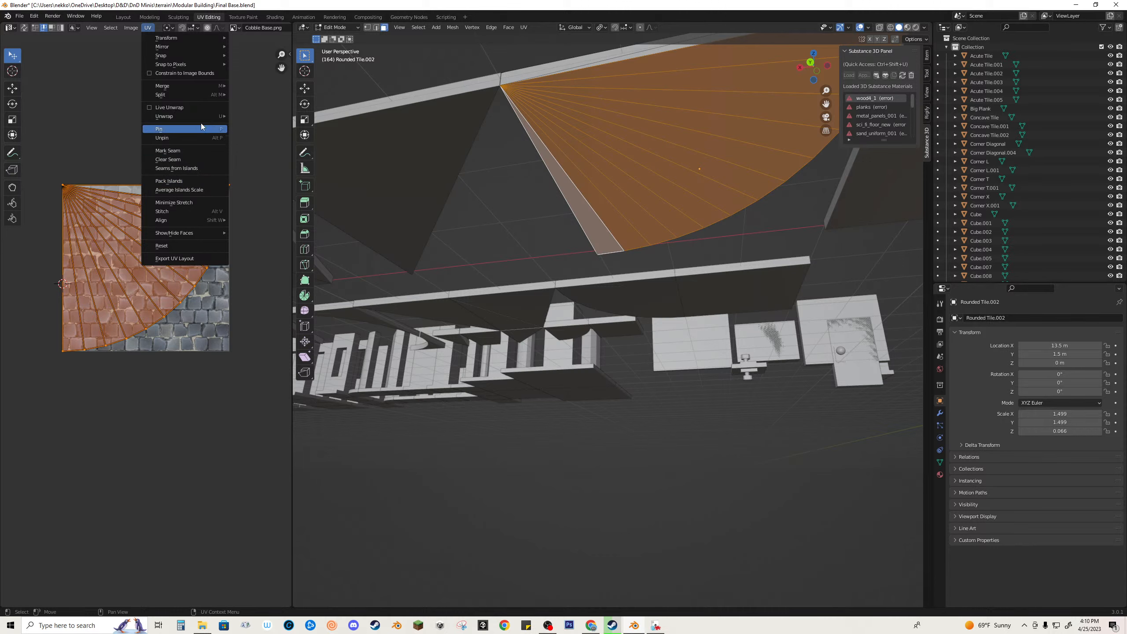
click(266, 161)
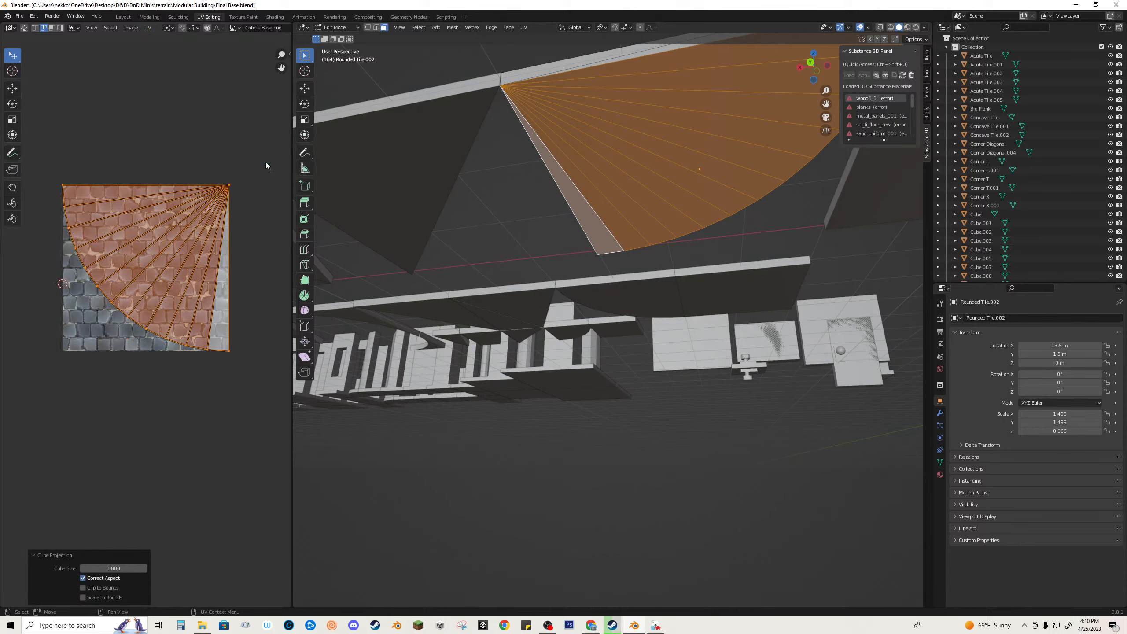
click(212, 392)
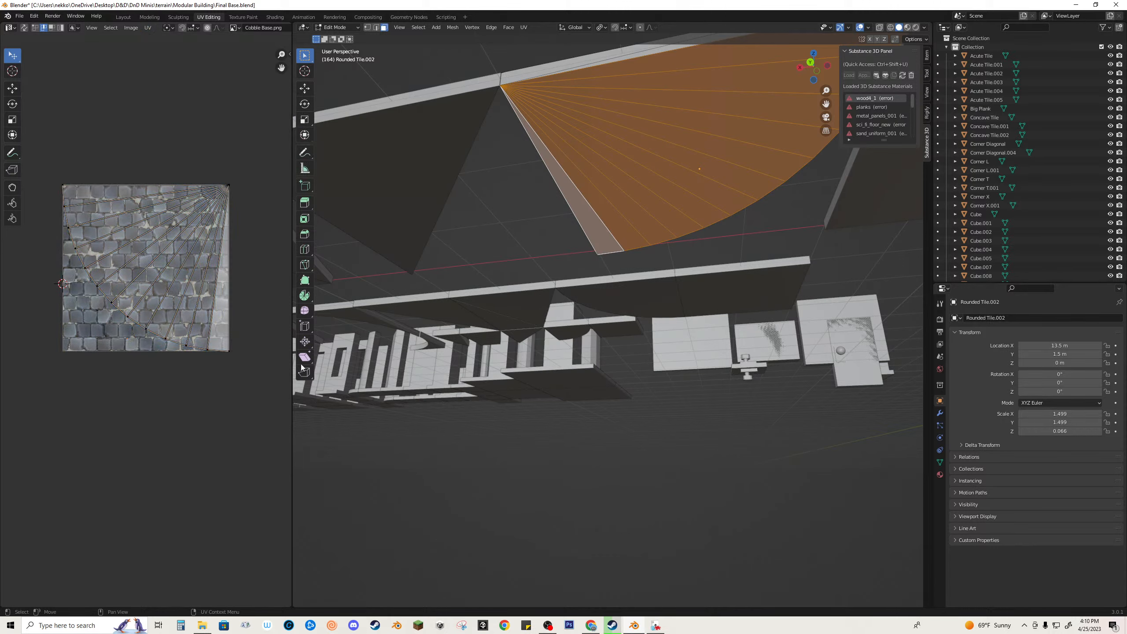
Step: Select all the fan faces on top of the large rounded tile and unwrap them with Cube Projection
middle_drag(488, 356, 618, 448)
click(589, 444)
shift+click(621, 558)
key(ctrl+z)
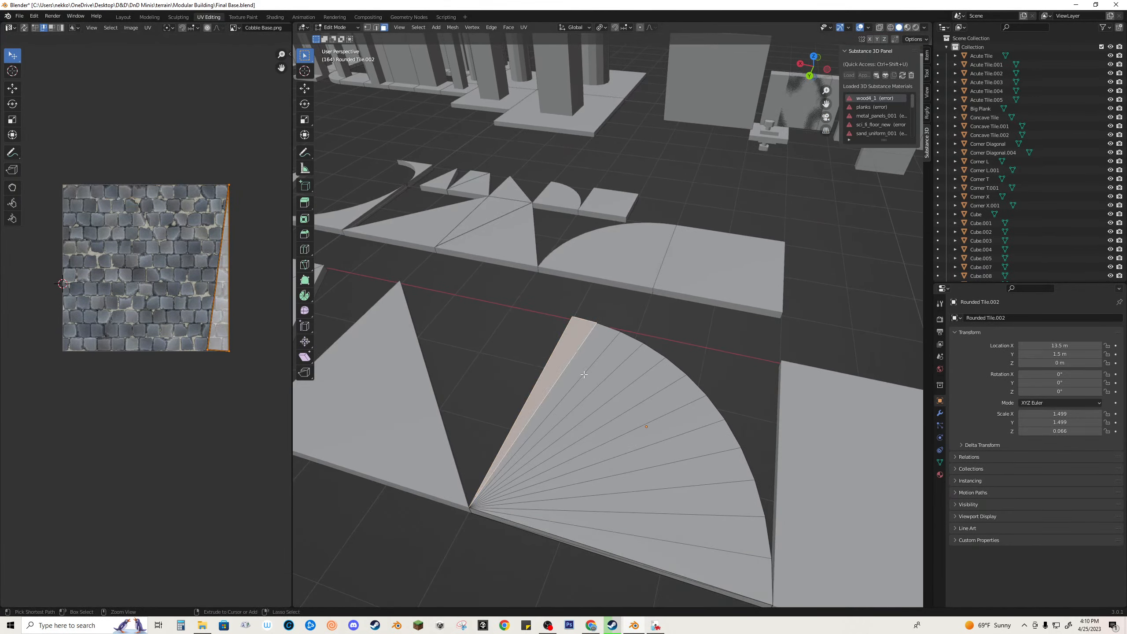
ctrl+click(658, 586)
right_click(115, 304)
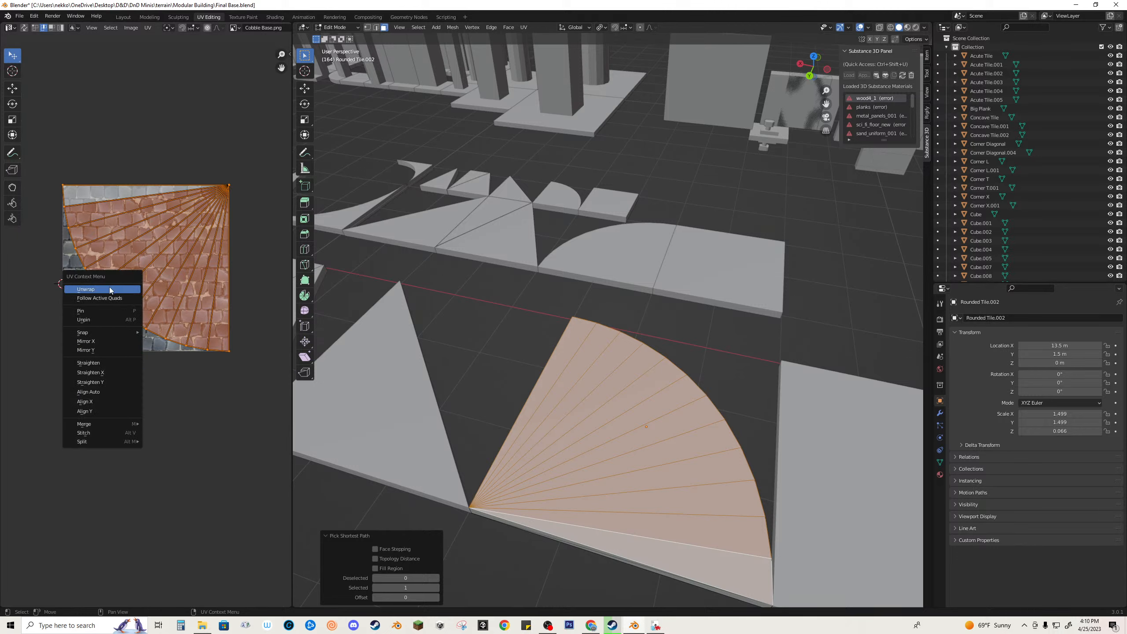
click(149, 28)
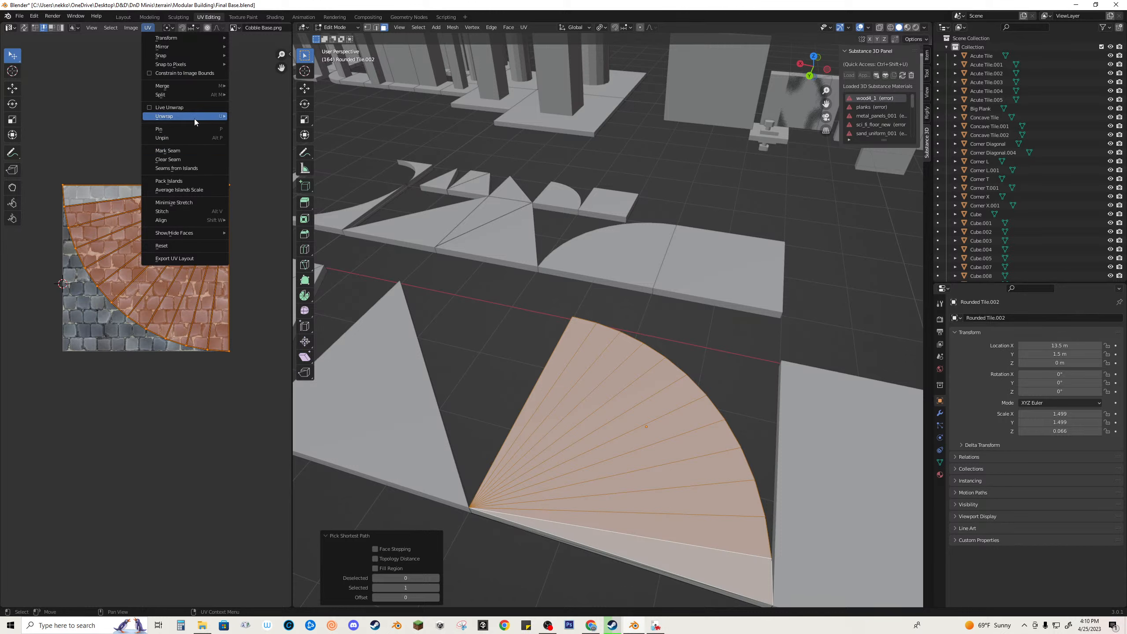
mouse_move(194, 116)
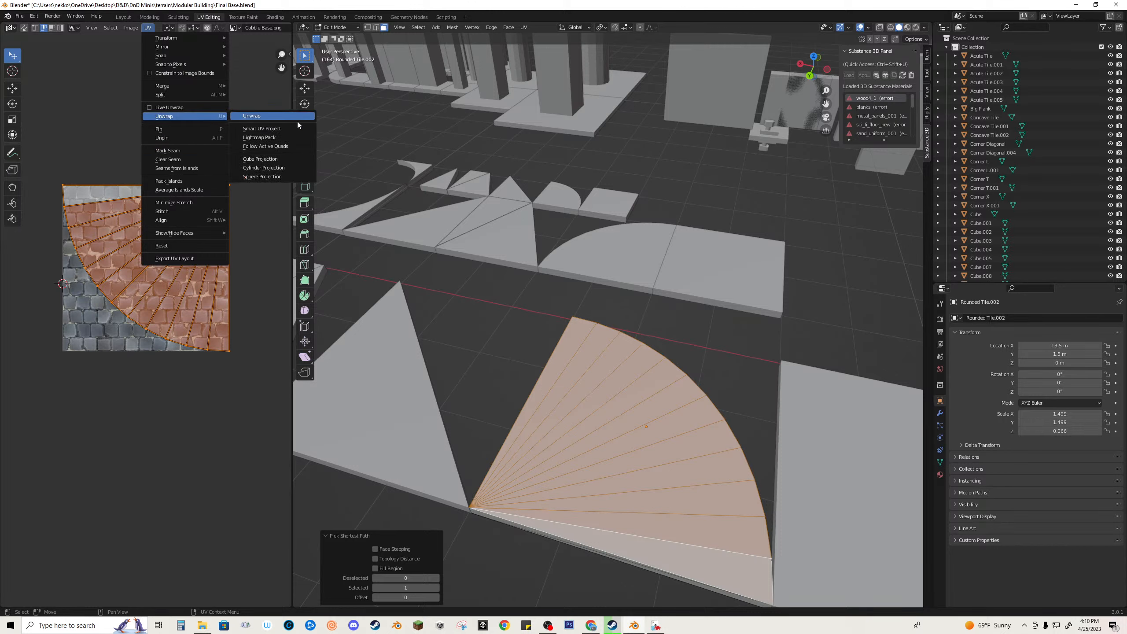
click(277, 160)
scroll(581, 426, down, 2)
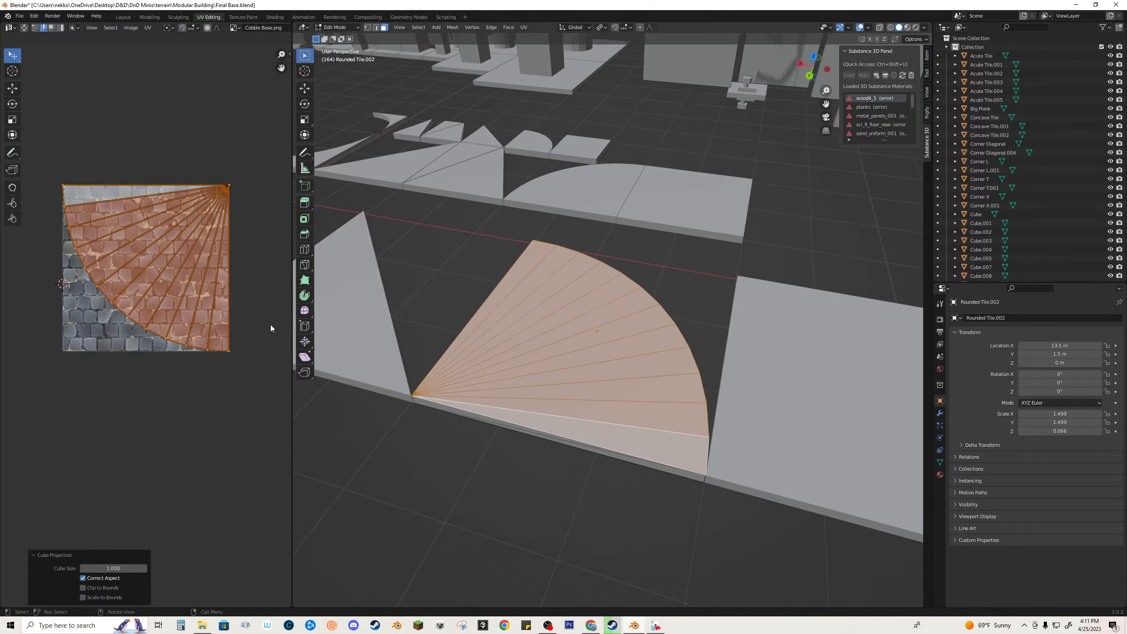
Step: Clear the face selection on the large rounded tile and return to Object Mode
click(134, 361)
key(a)
middle_drag(470, 329, 489, 378)
click(467, 317)
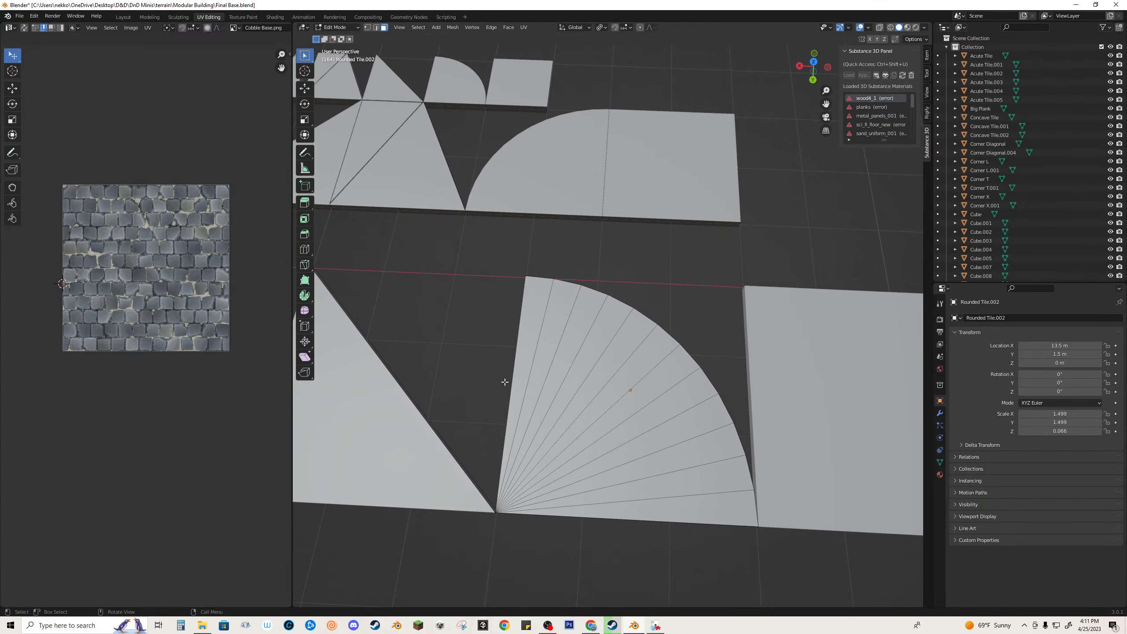
scroll(504, 380, down, 5)
key(Tab)
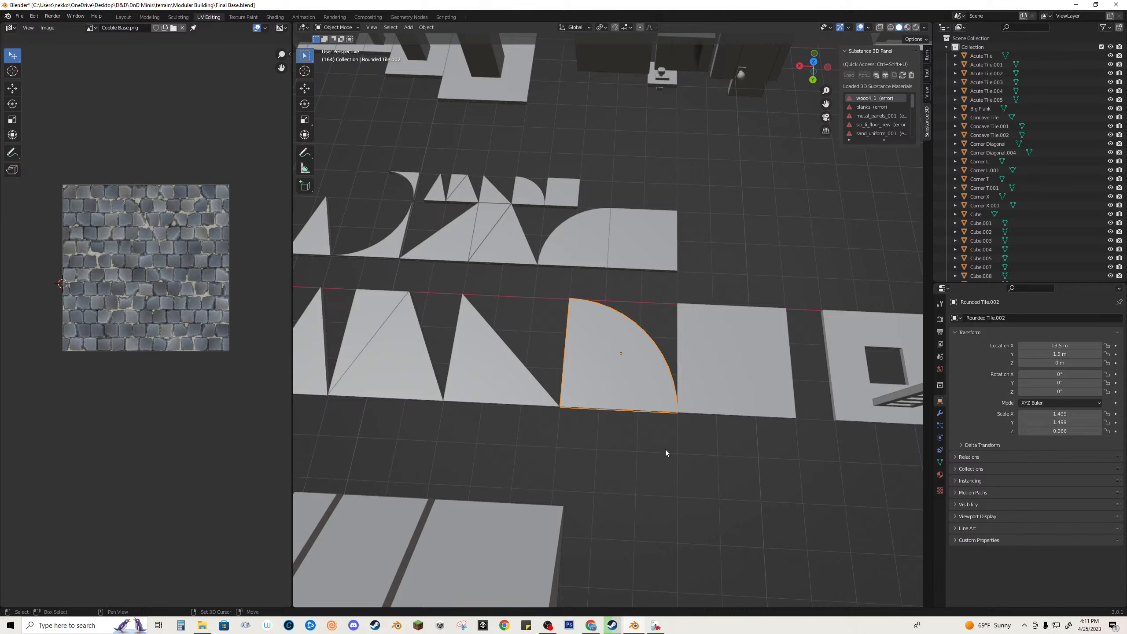
middle_drag(665, 449, 629, 437)
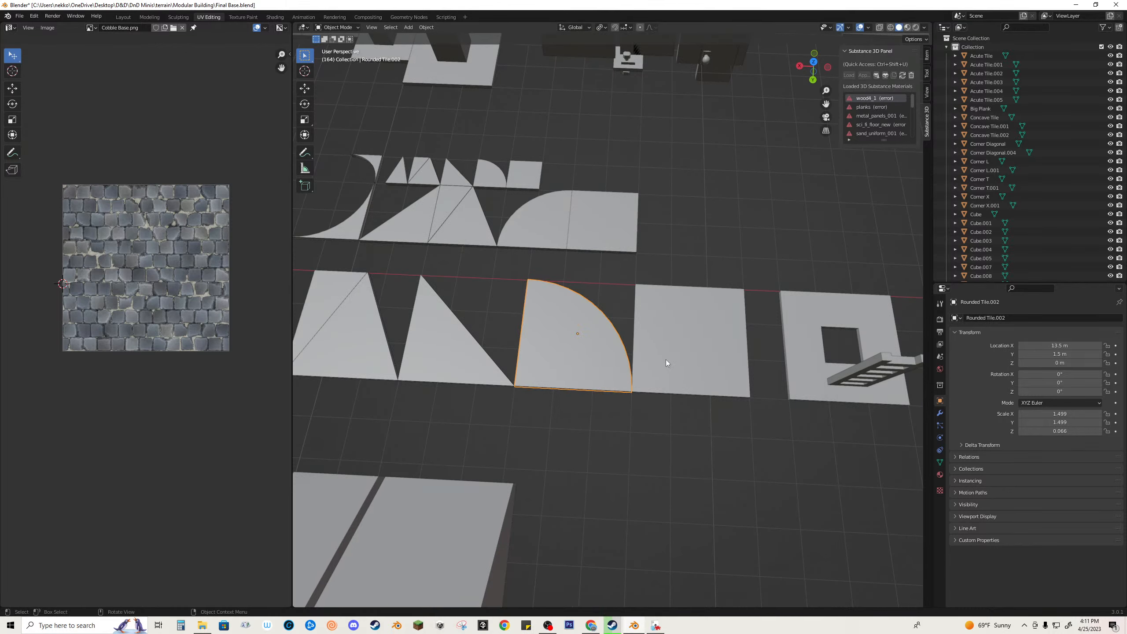
Step: Put the large rounded tile back into Edit Mode and select all of its faces and UVs
key(Tab)
key(a)
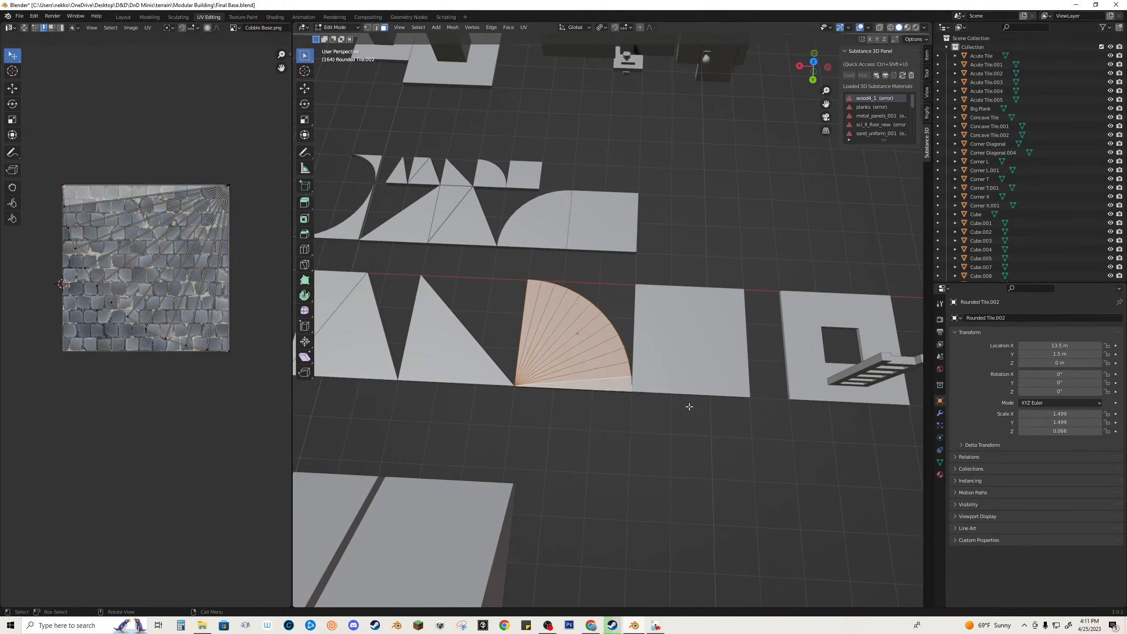
key(Tab)
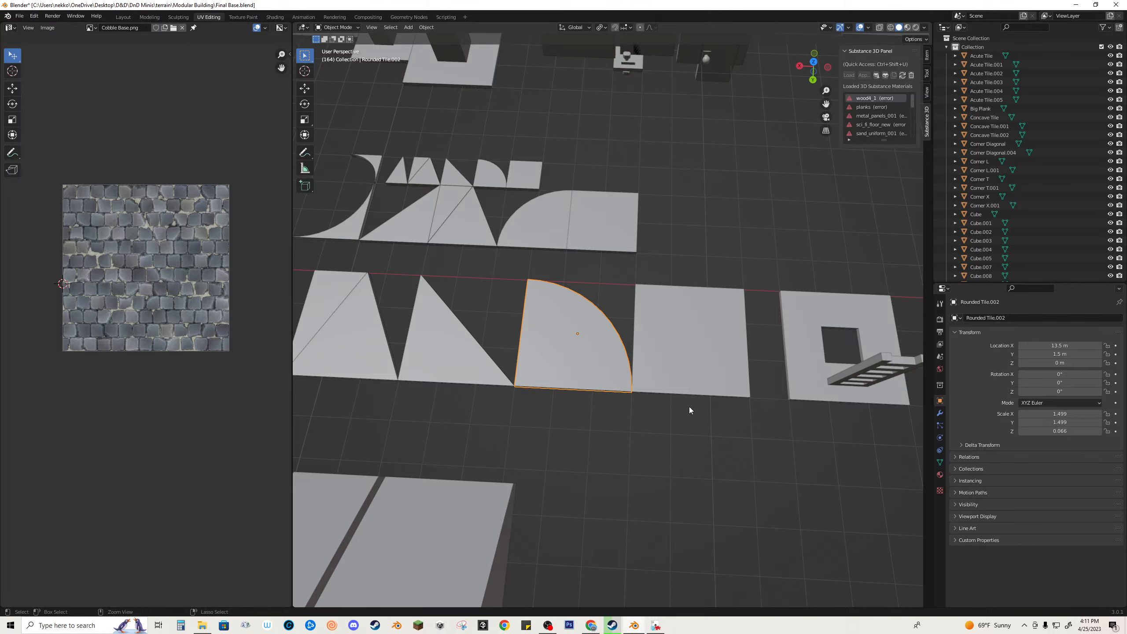
key(Tab)
scroll(592, 329, up, 3)
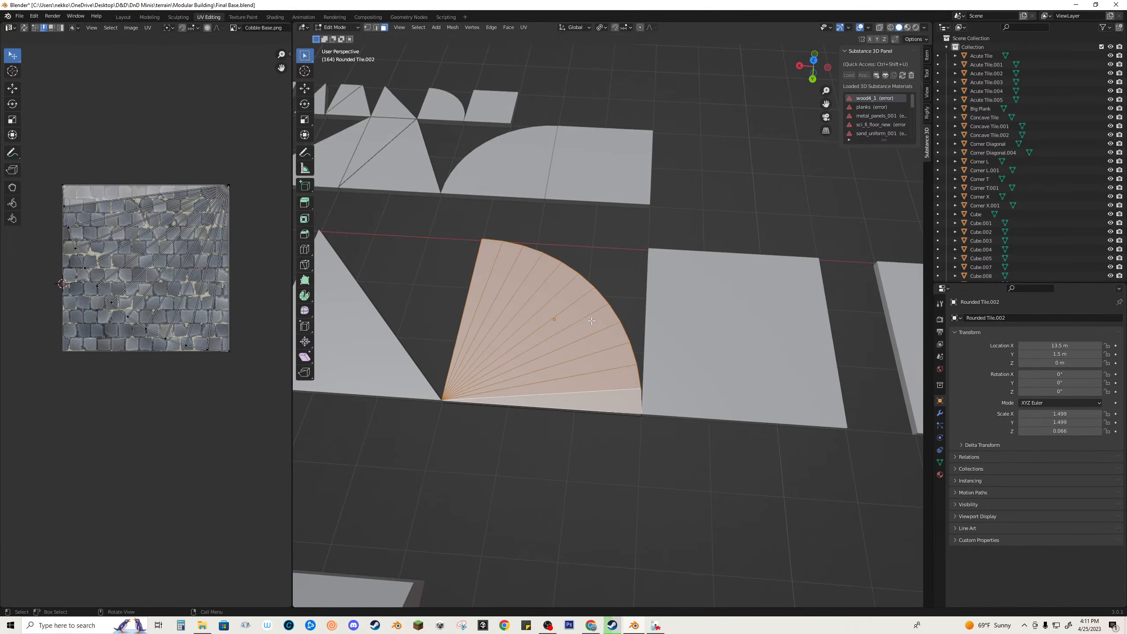
key(a)
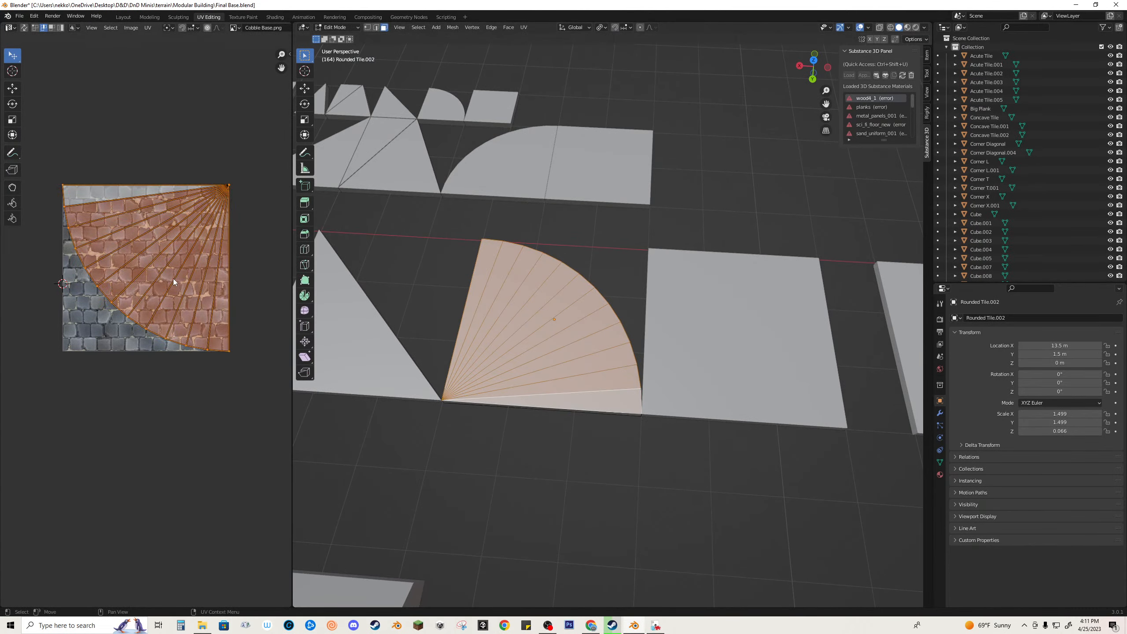
Step: Try scaling the large rounded tile's UVs to about 0.745 and about 1.183, undoing each attempt
key(s)
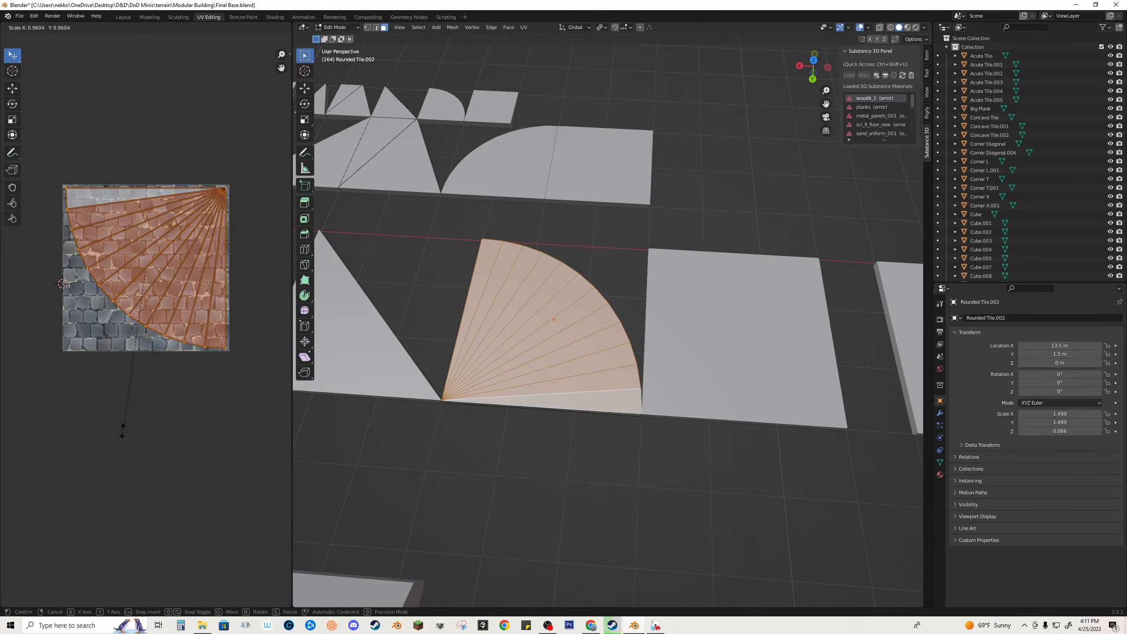
click(123, 396)
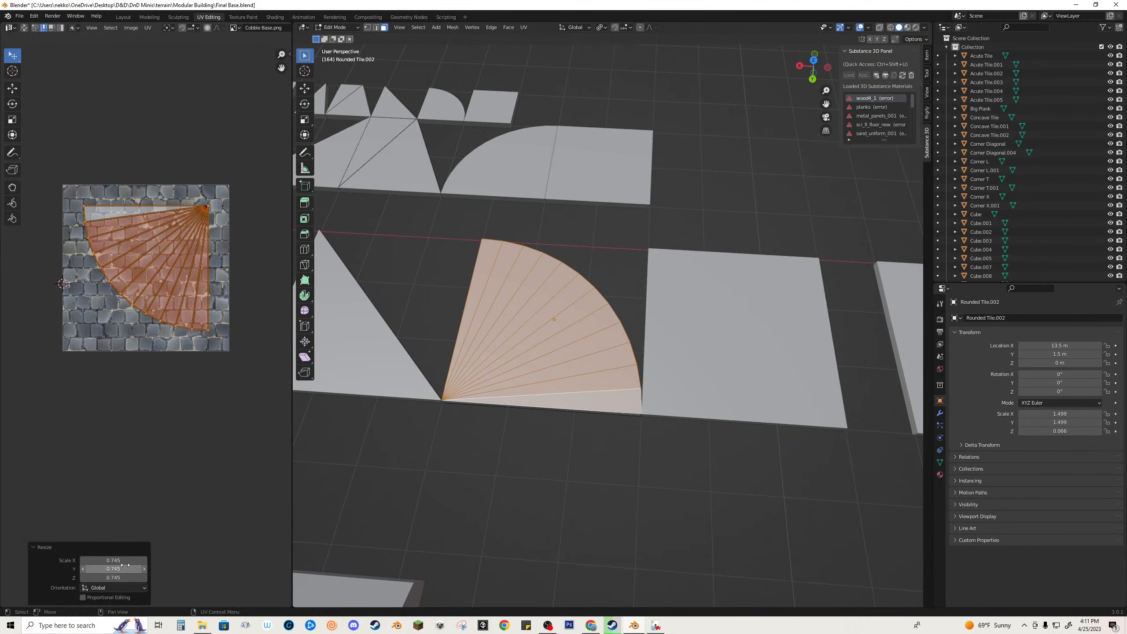
key(ctrl+z)
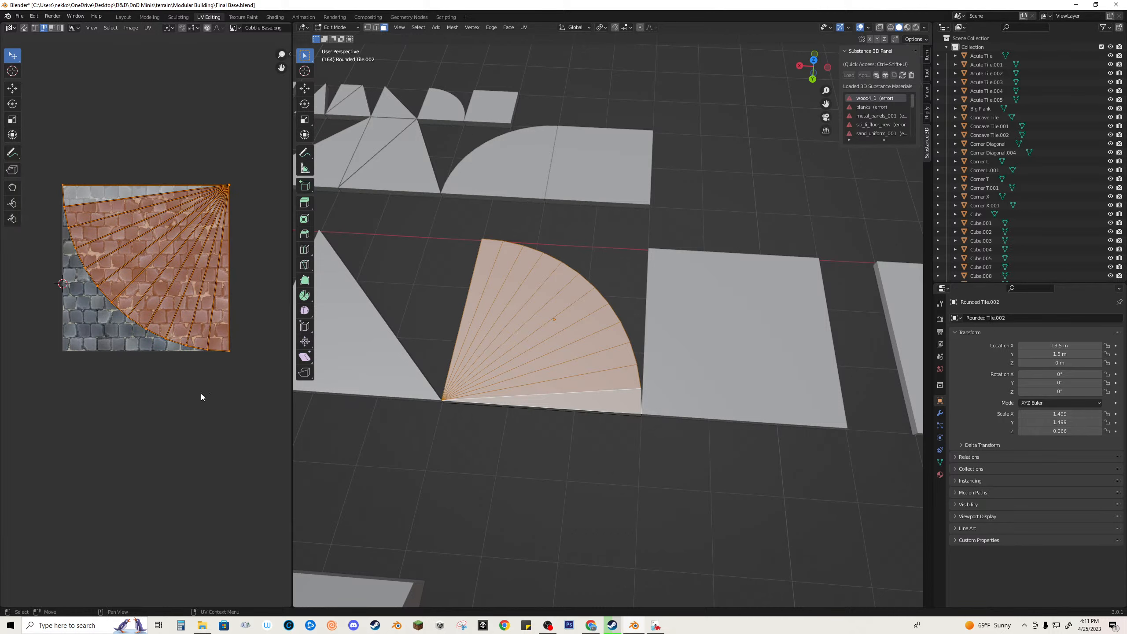
key(s)
click(196, 400)
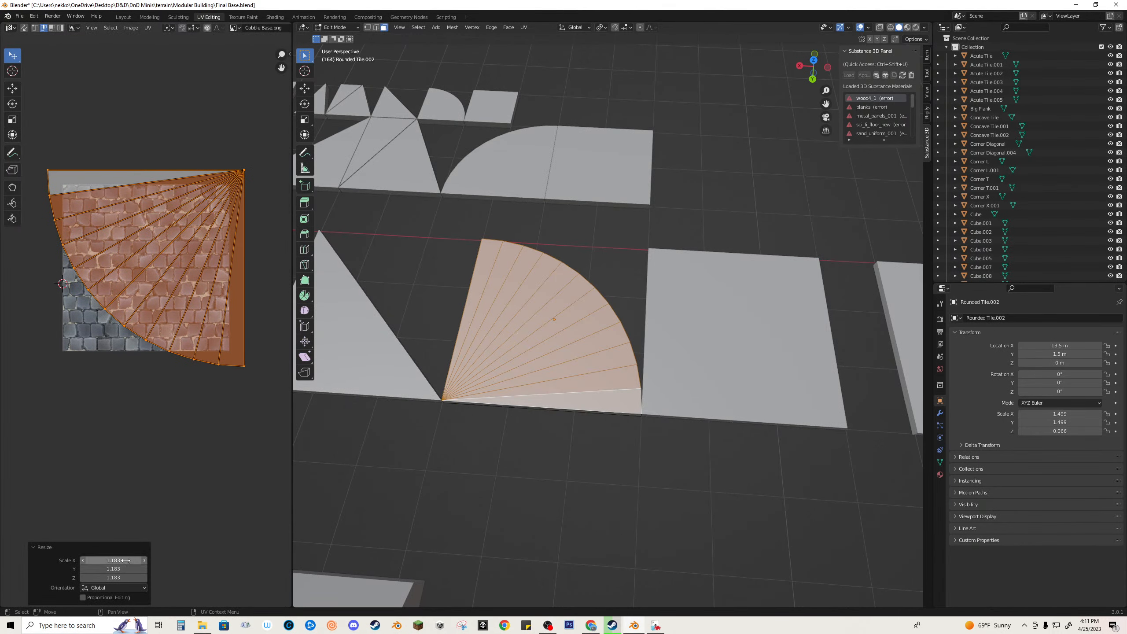
key(ctrl+z)
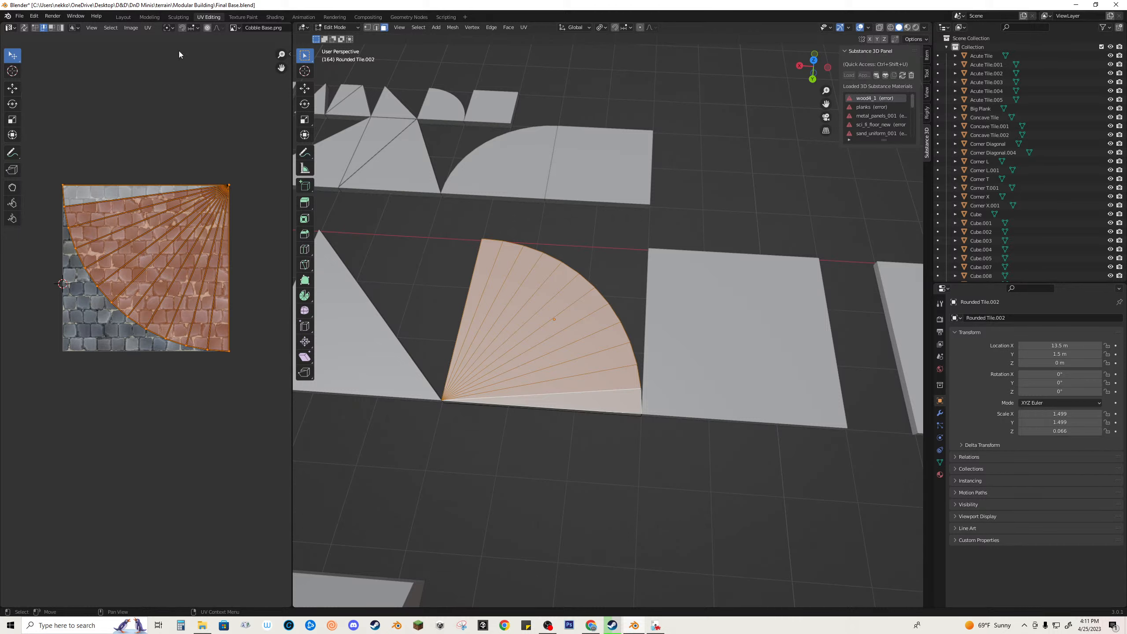
Step: Reapply Cube Projection to the large rounded tile's selected faces and return to Object Mode
click(149, 28)
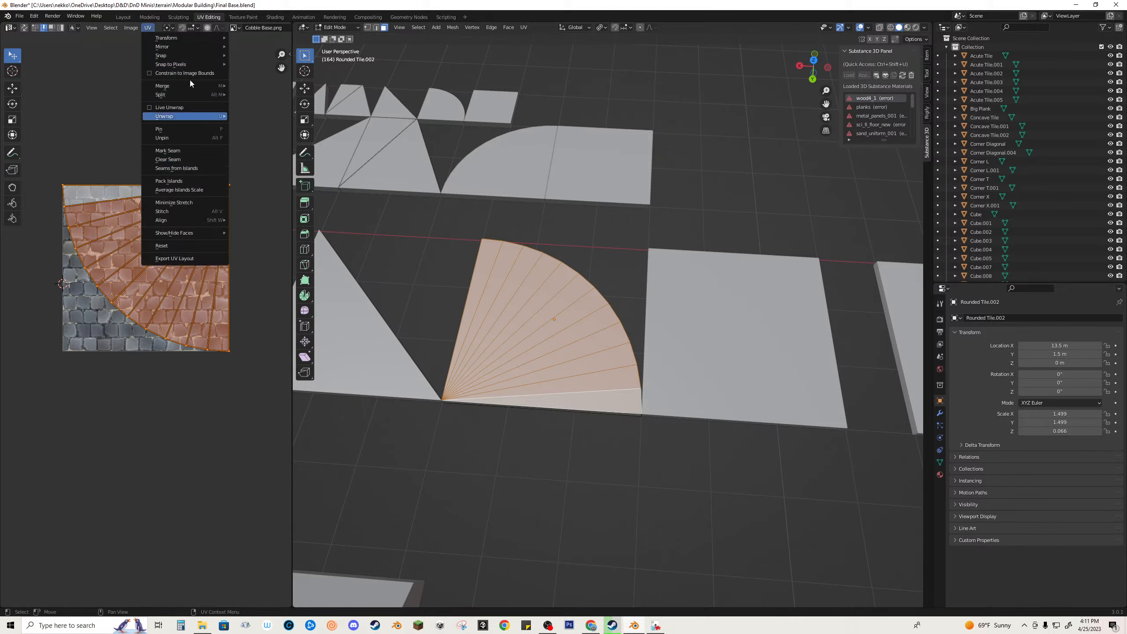
mouse_move(180, 123)
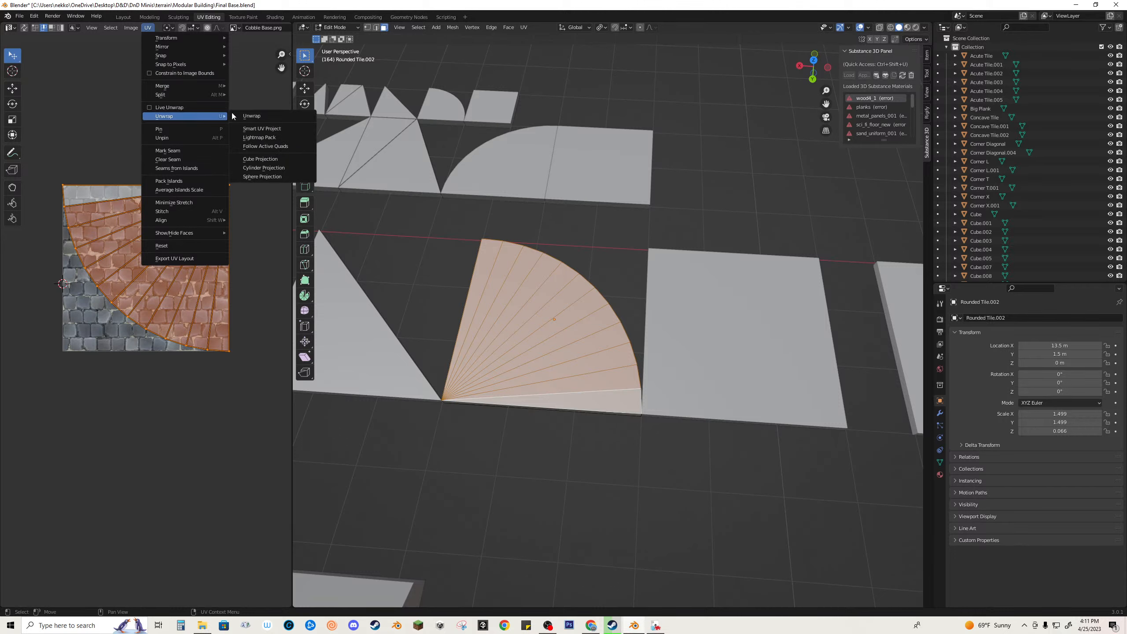
click(262, 159)
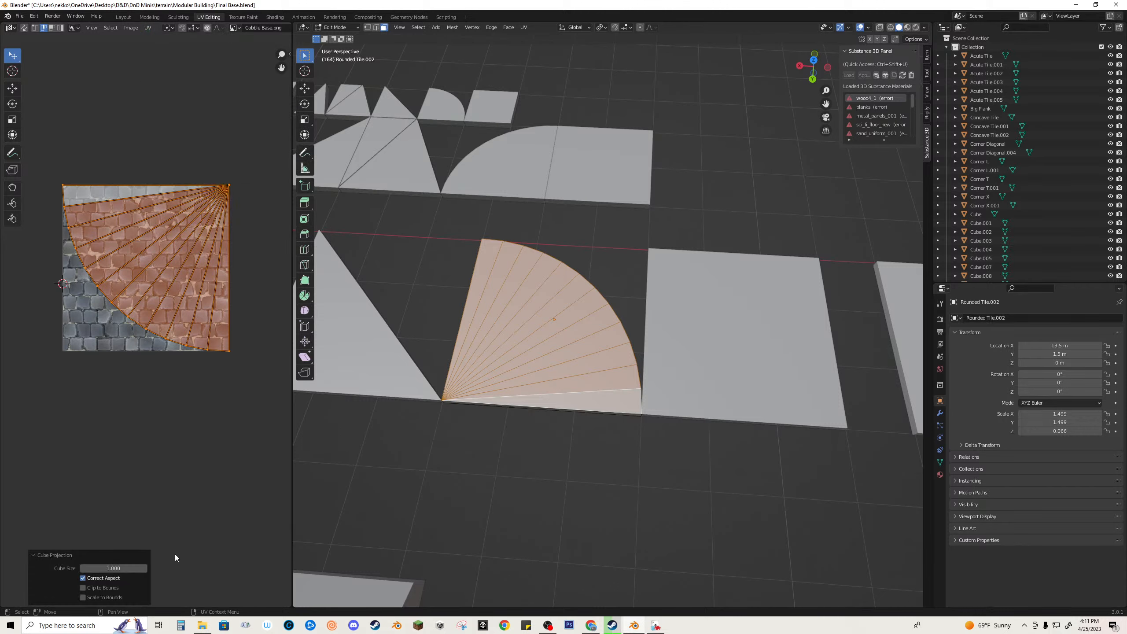
click(468, 470)
middle_drag(484, 456, 519, 392)
key(Tab)
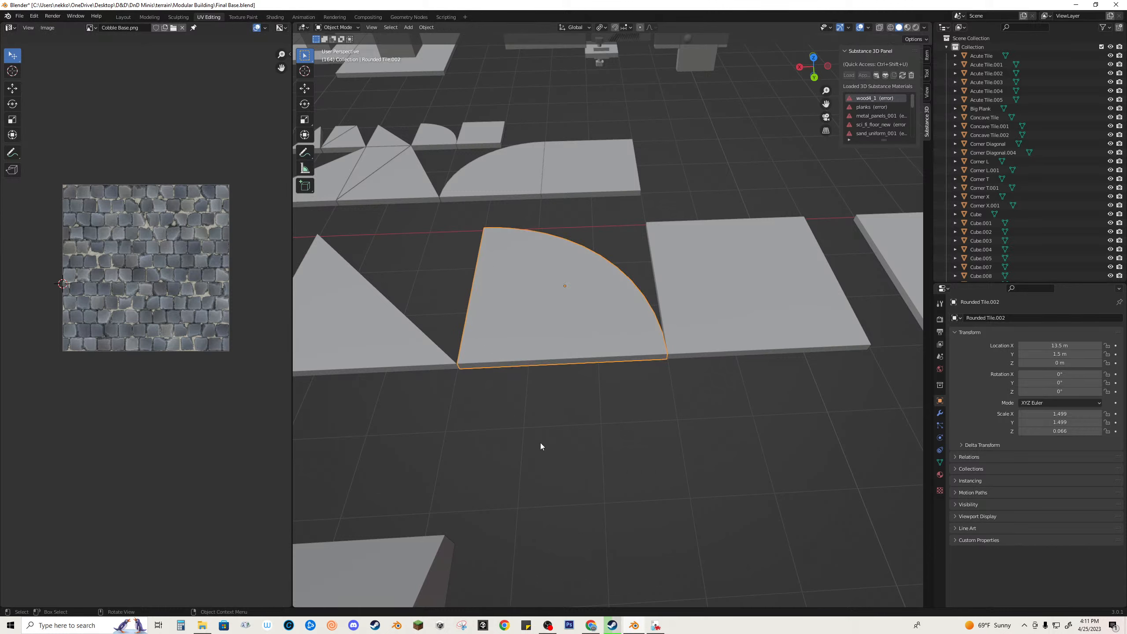
Step: Snap the 3D cursor to the world origin and move the large rounded tile onto the cursor, keeping offset
scroll(544, 433, down, 10)
key(shift+s)
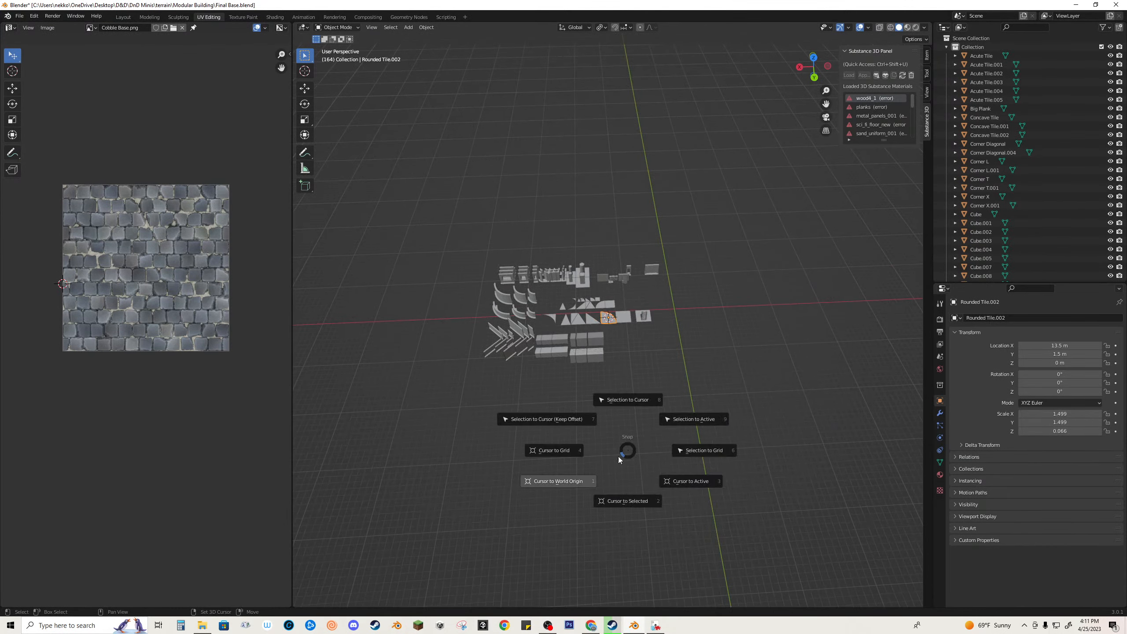
click(560, 489)
key(shift+s)
click(546, 419)
middle_drag(634, 423, 366, 407)
Step: Start an OBJ export of the rounded tile, abandon it, and undo the tile's move to the origin
key(shift+a)
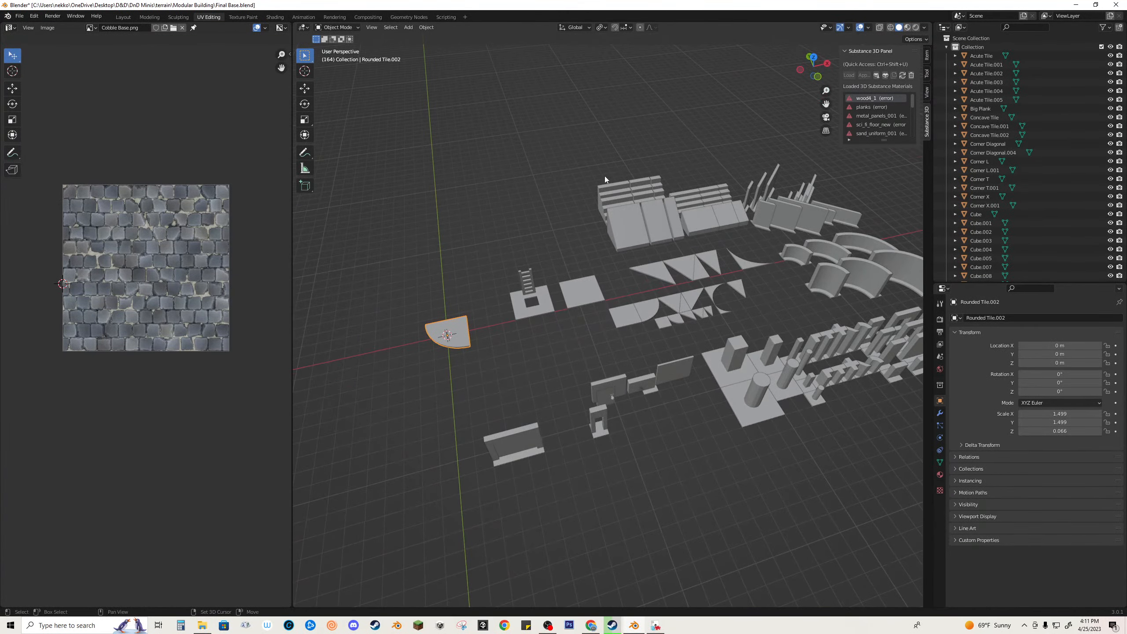
key(ctrl+shift+e)
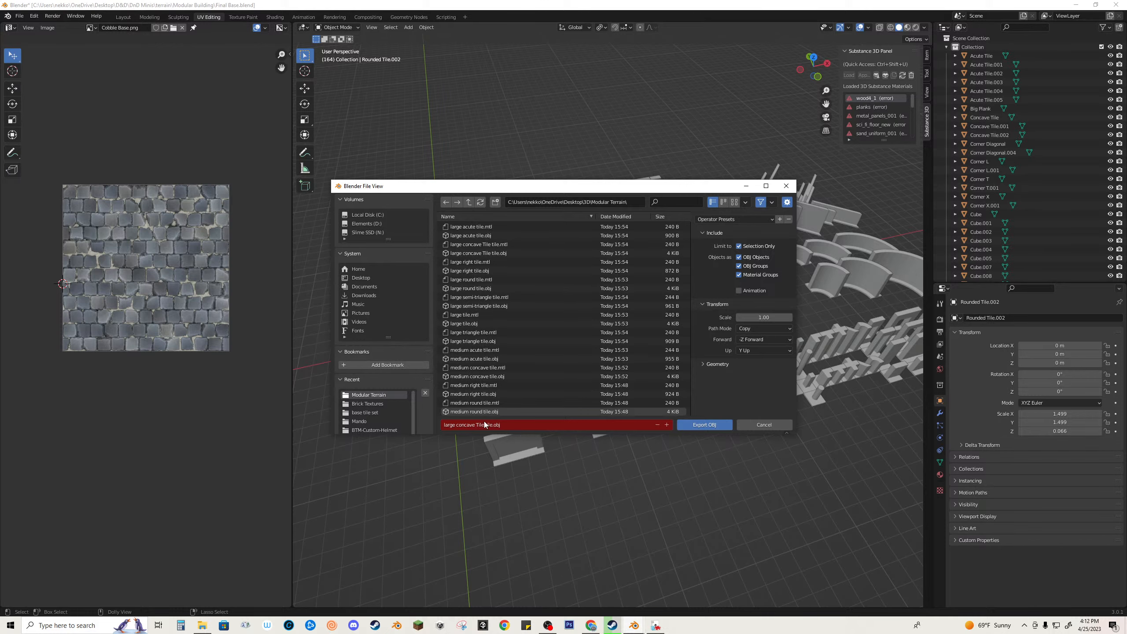
scroll(474, 432, down, 1)
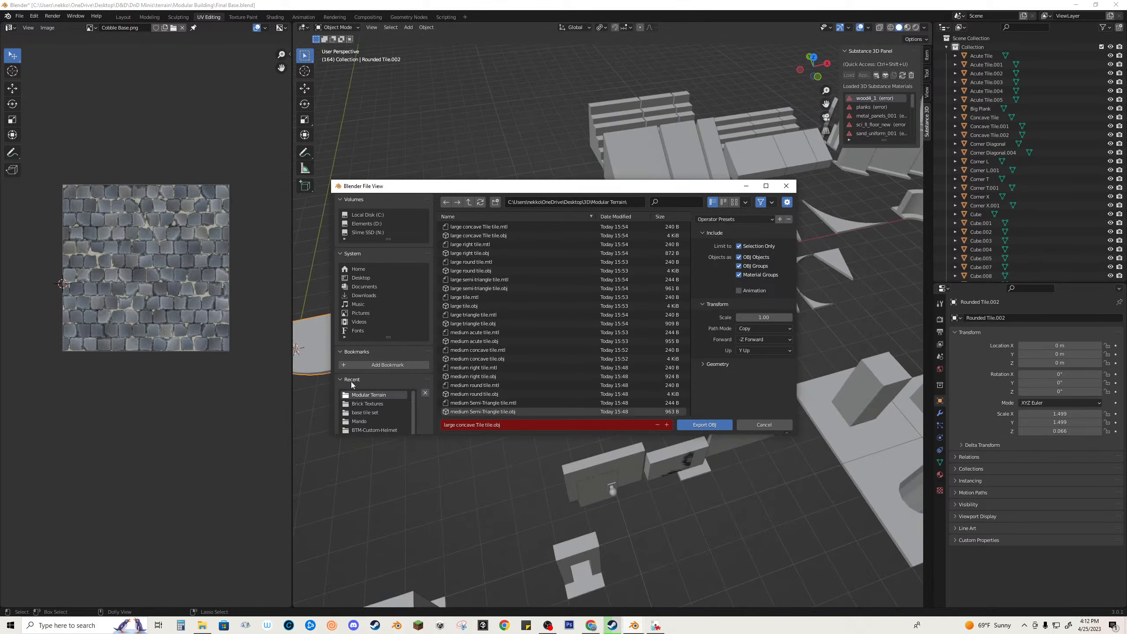
key(ctrl+z)
key(ctrl+z)
key(ctrl+z)
key(ctrl+z)
key(ctrl+z)
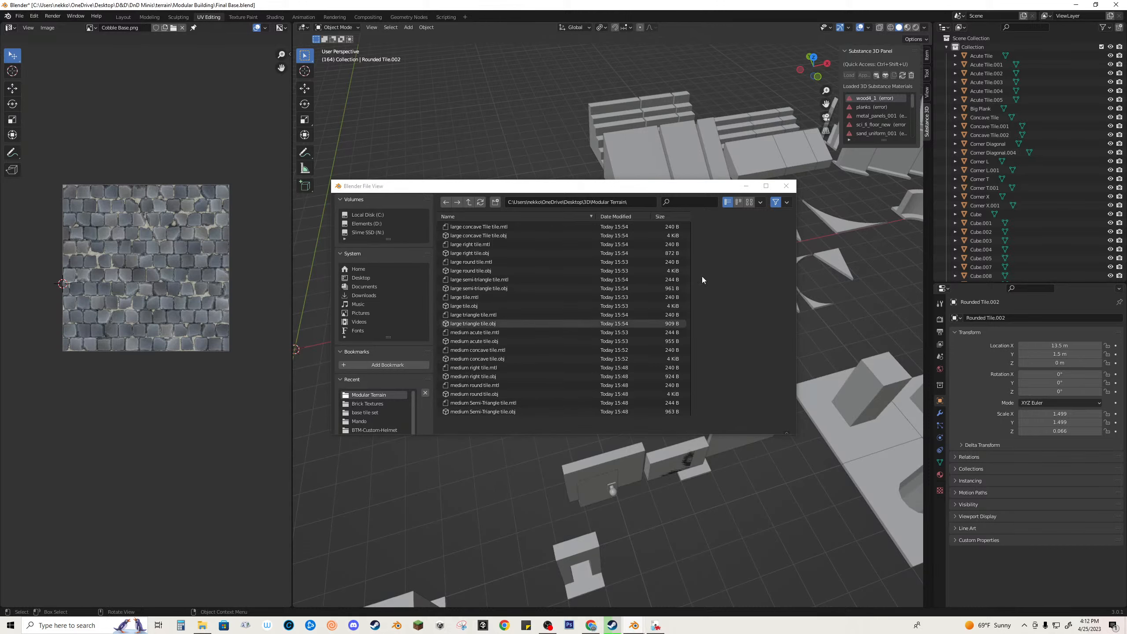
click(786, 186)
Step: Open the medium rounded tile in Edit Mode and select all the wedge faces on its upper surface
click(672, 305)
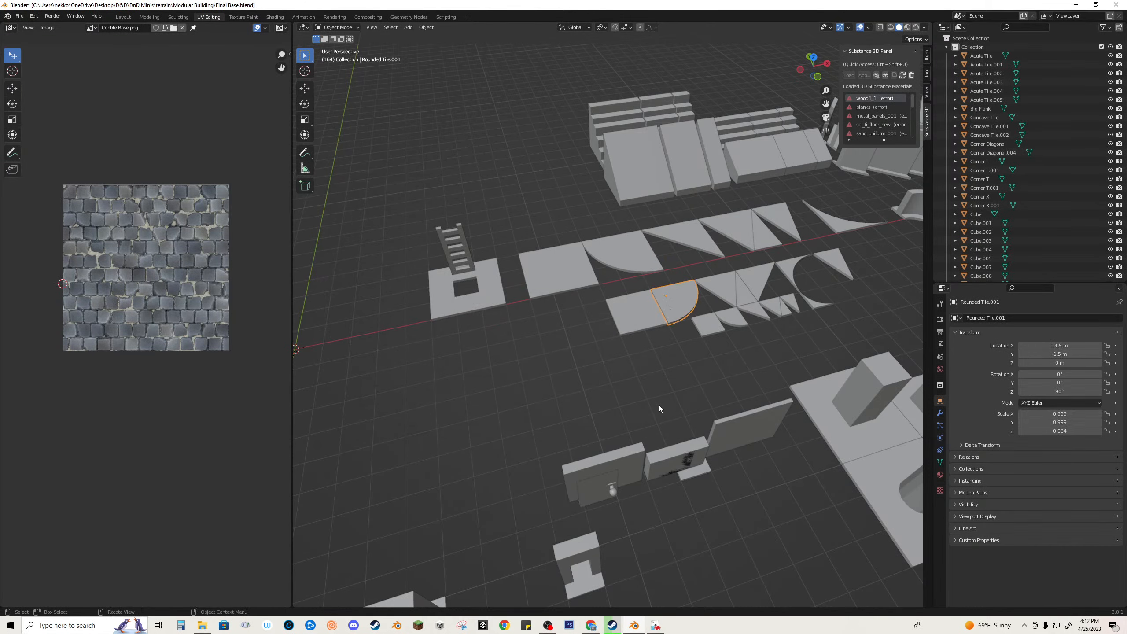
key(Tab)
key(KP_Decimal)
click(659, 366)
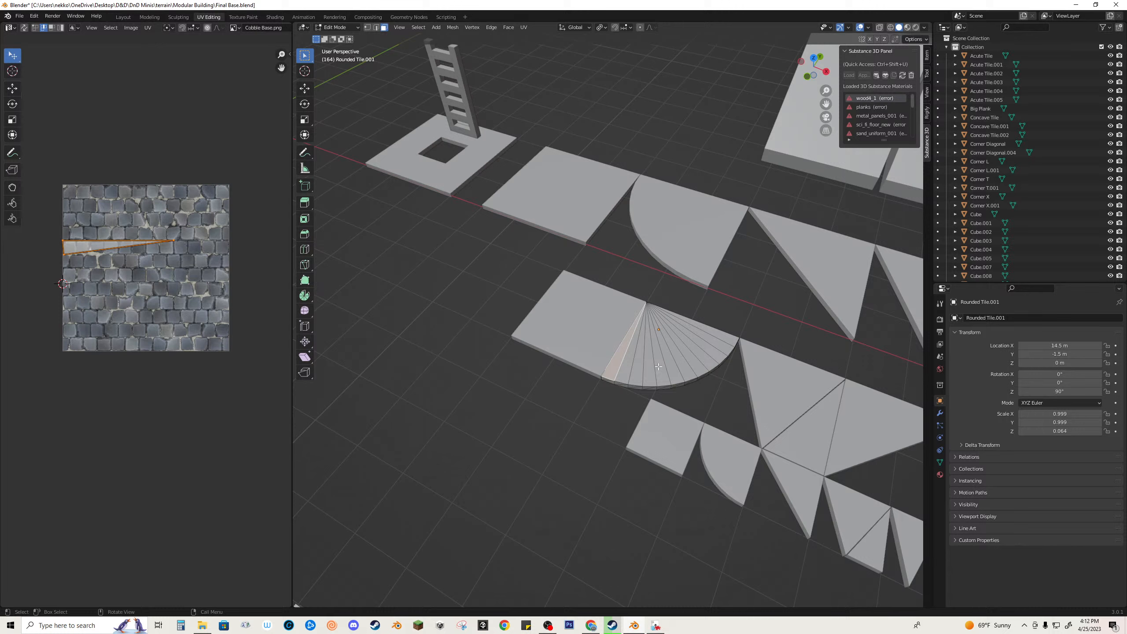
shift+click(704, 329)
key(ctrl+z)
ctrl+click(704, 329)
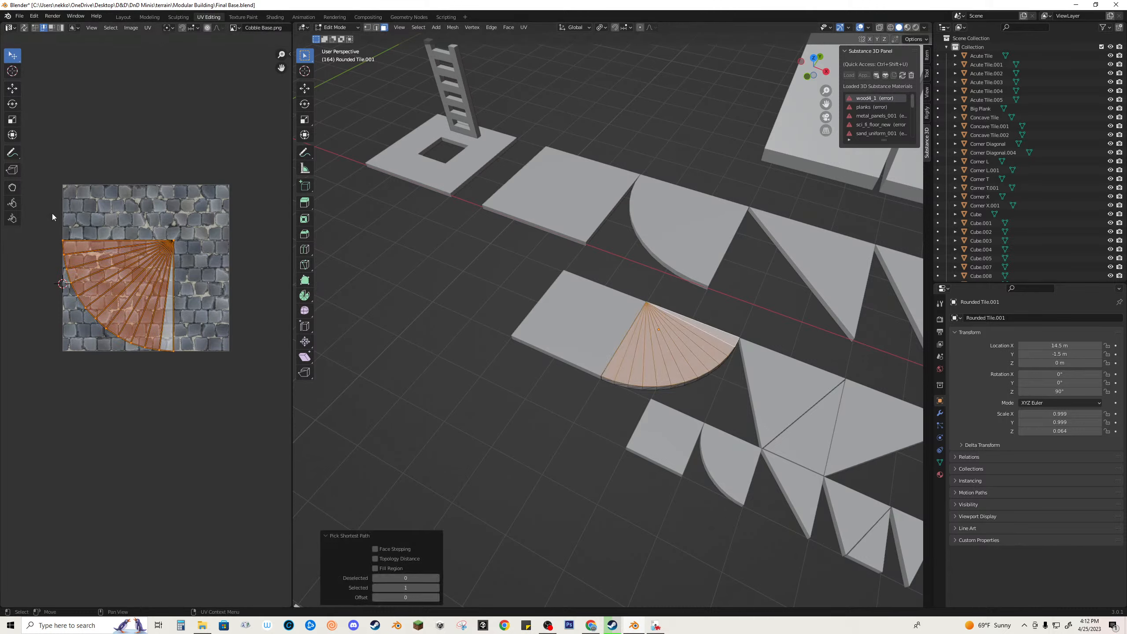
right_click(118, 252)
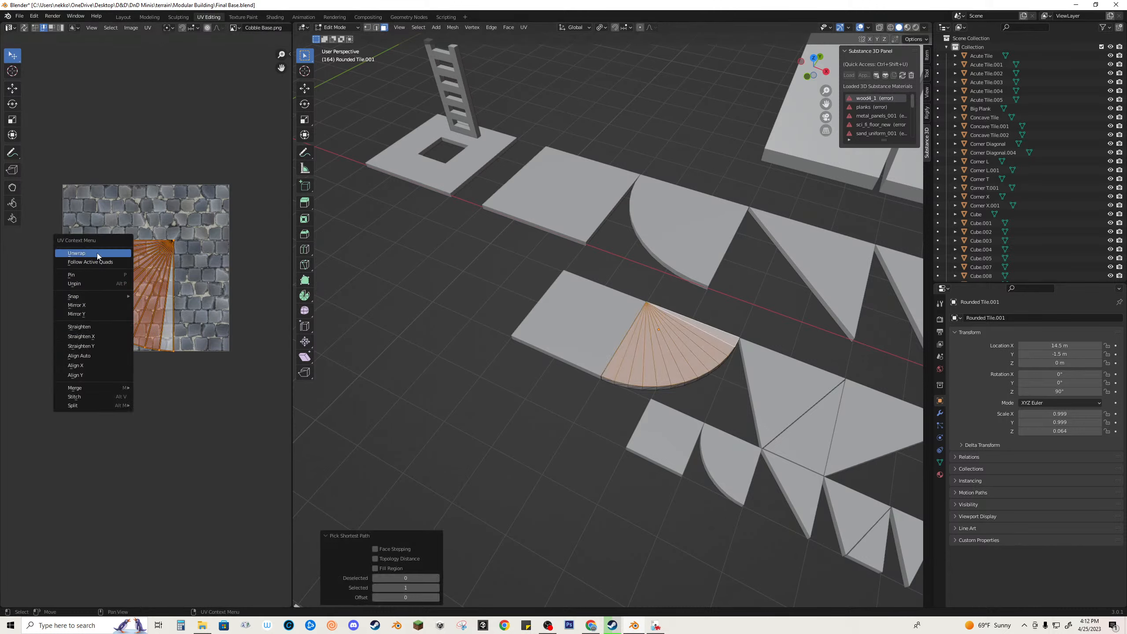
click(97, 253)
Step: Select all the wedge faces on the medium rounded tile's underside and apply Cube Projection to them
middle_drag(488, 284, 577, 240)
click(635, 206)
ctrl+click(481, 251)
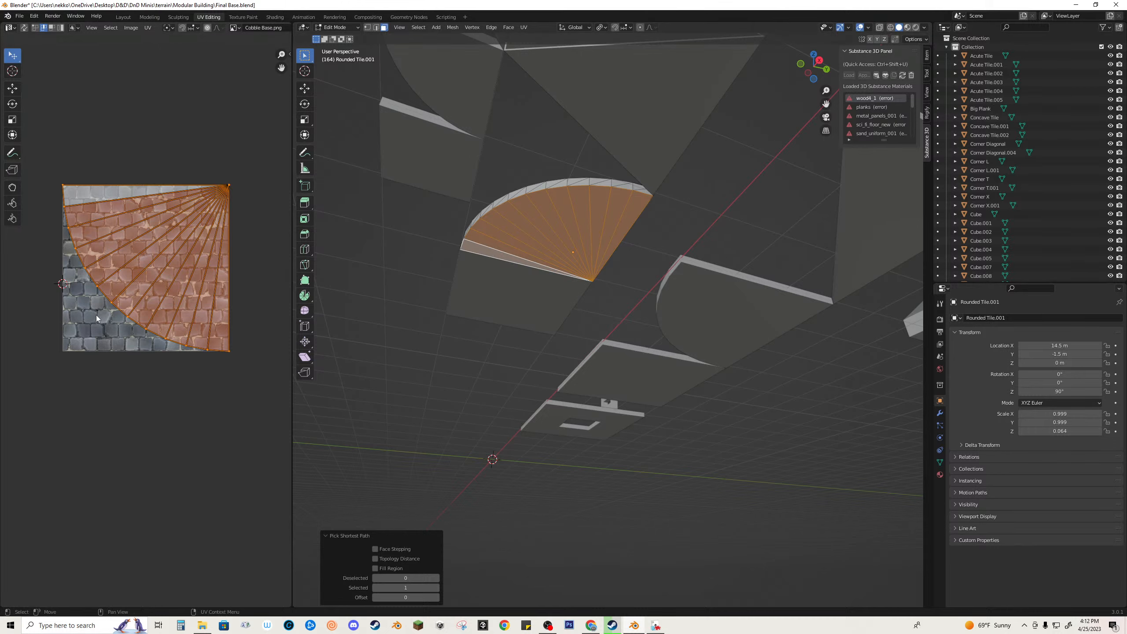
middle_drag(407, 262, 562, 379)
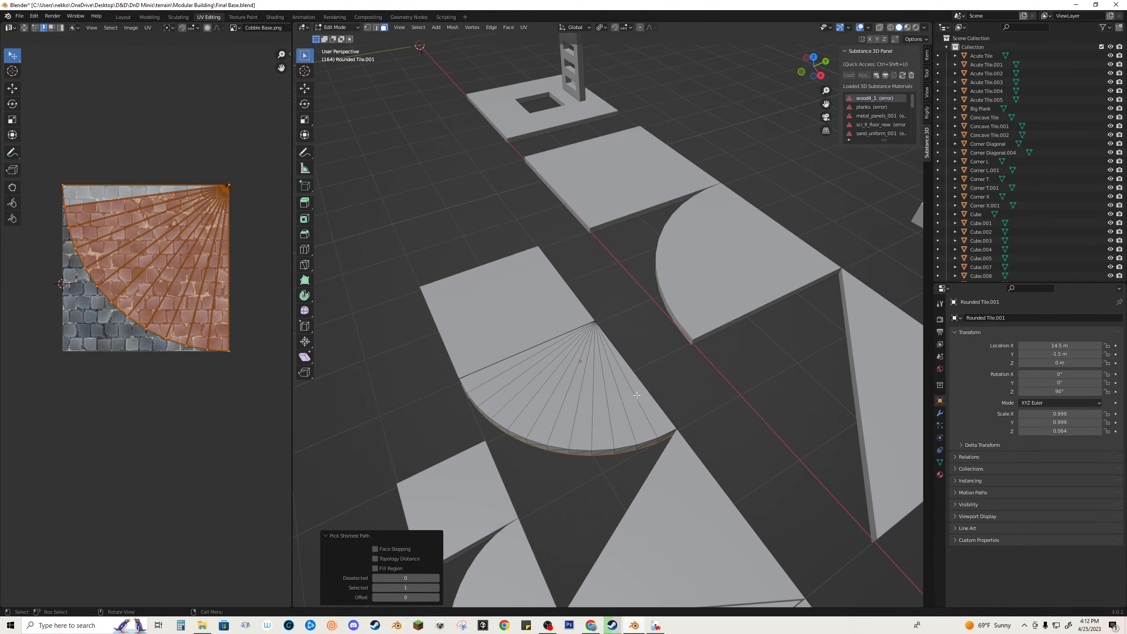
right_click(127, 276)
click(148, 28)
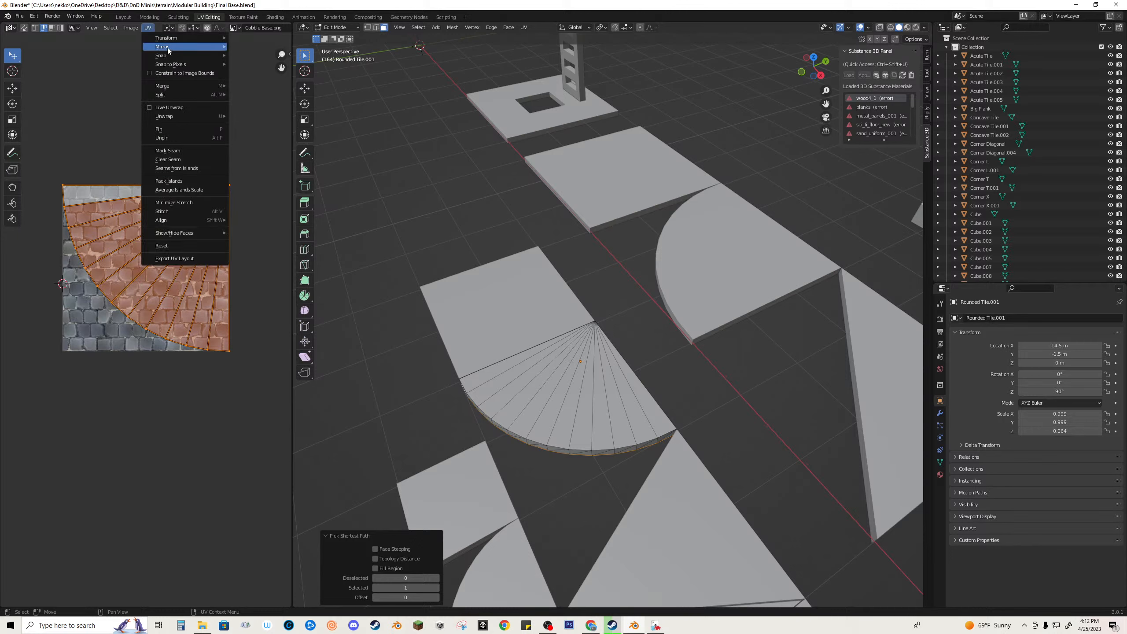
mouse_move(204, 116)
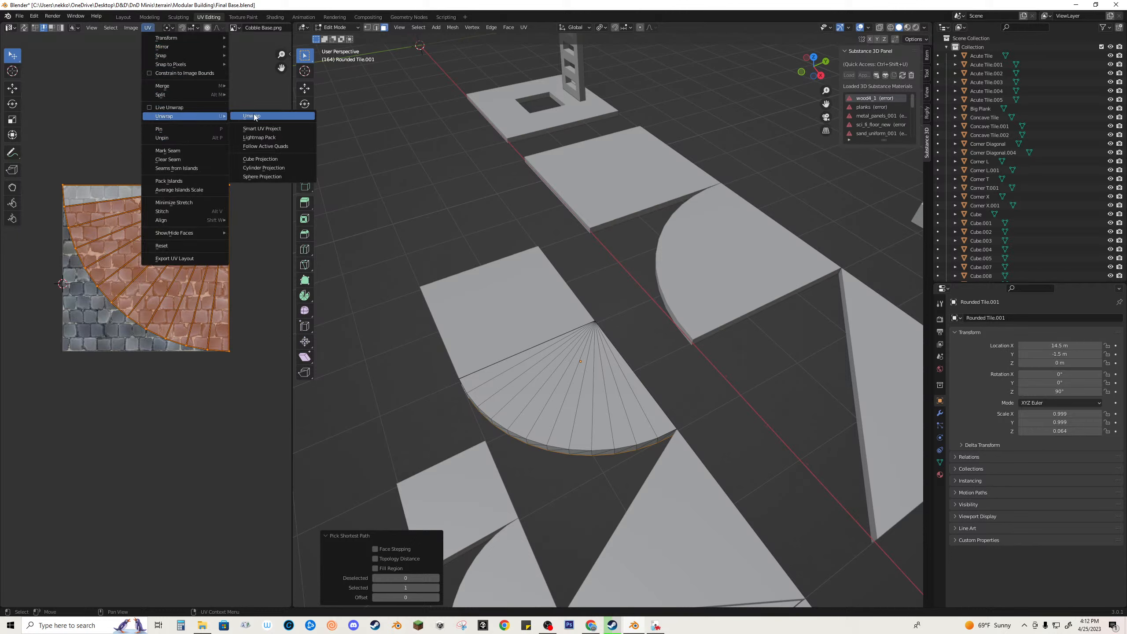
click(271, 159)
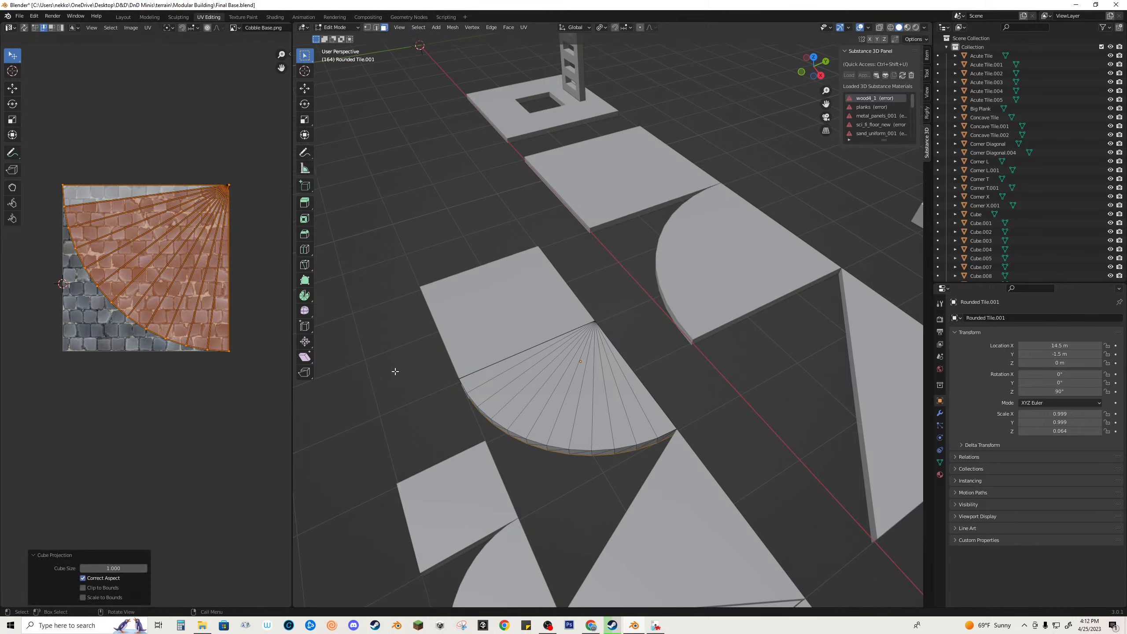
Step: Reselect all the upper wedge faces of the medium rounded tile and apply Cube Projection to them
middle_drag(392, 373, 620, 429)
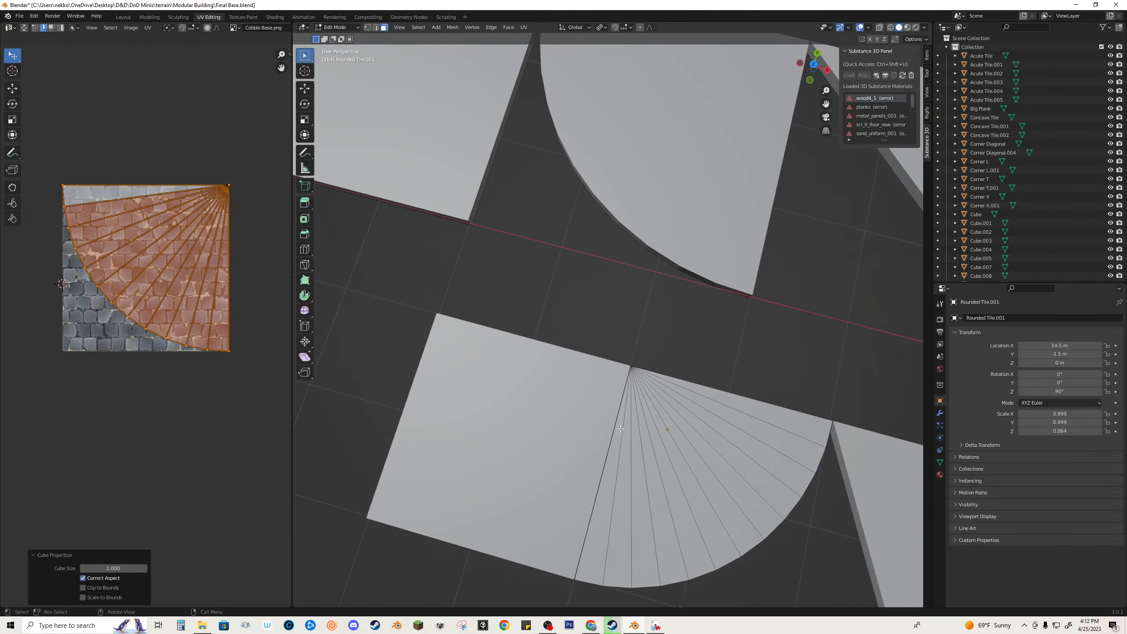
click(612, 466)
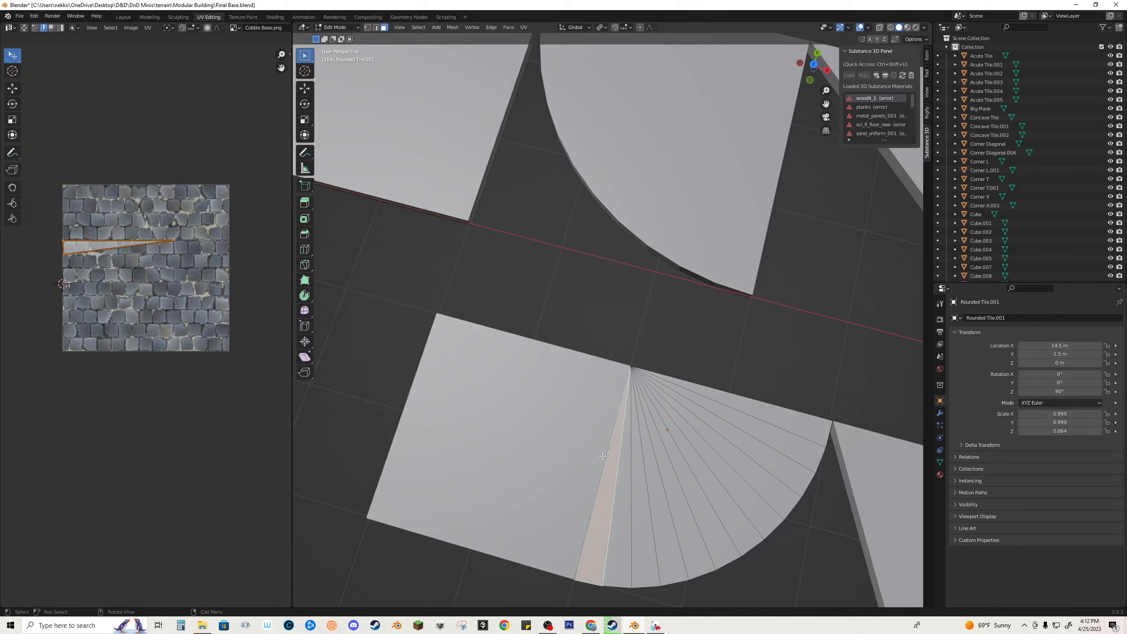
shift+click(723, 397)
ctrl+click(629, 524)
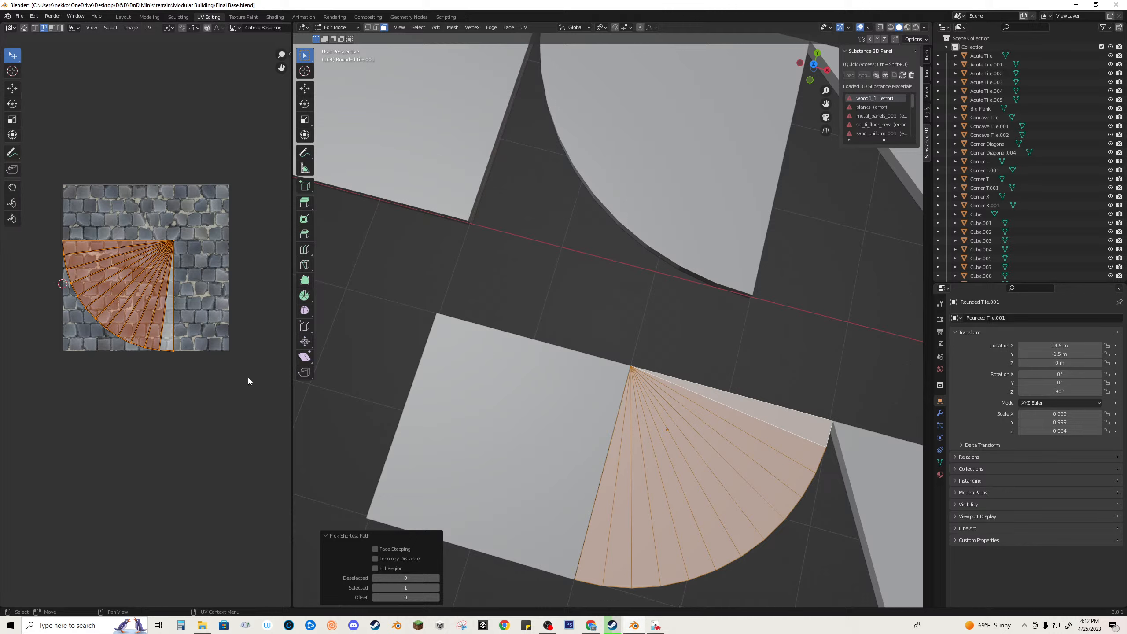
key(s)
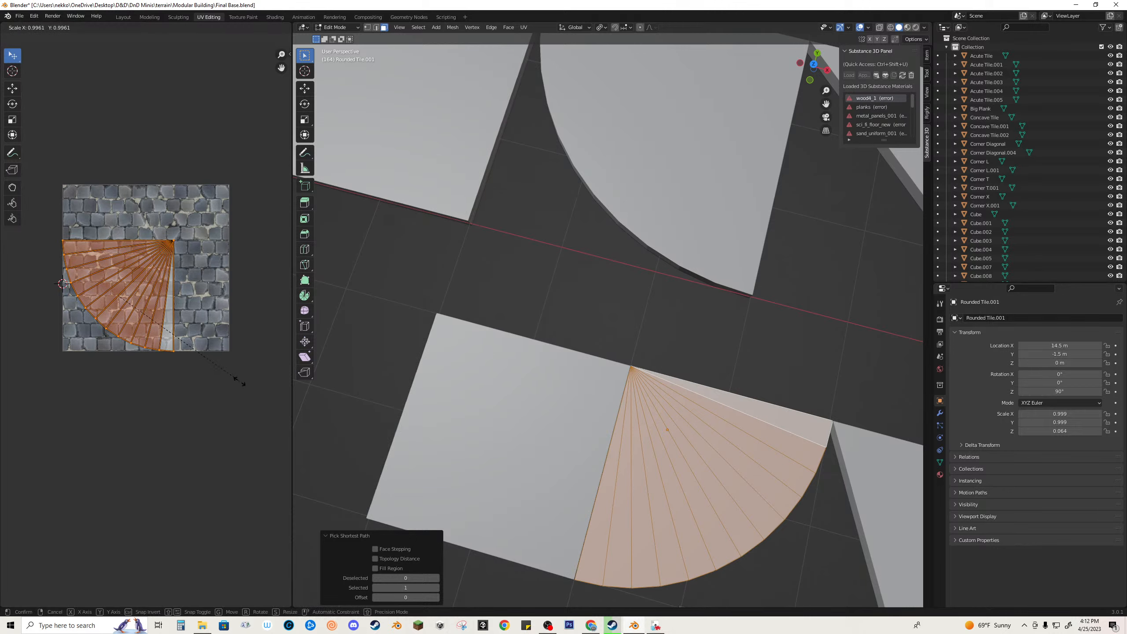
right_click(240, 381)
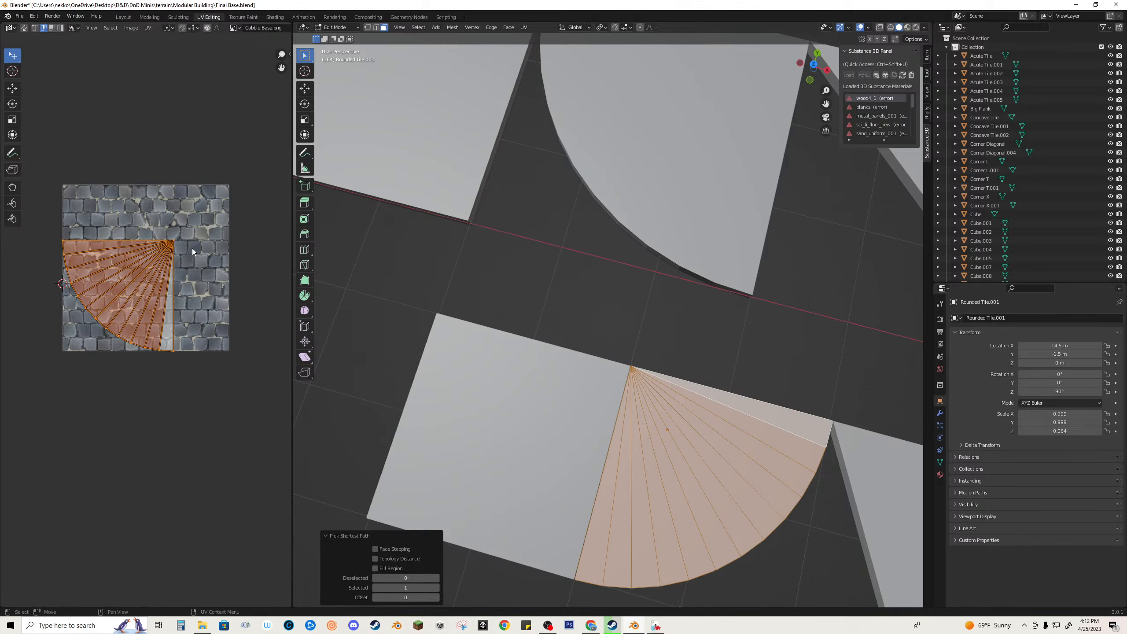
right_click(182, 222)
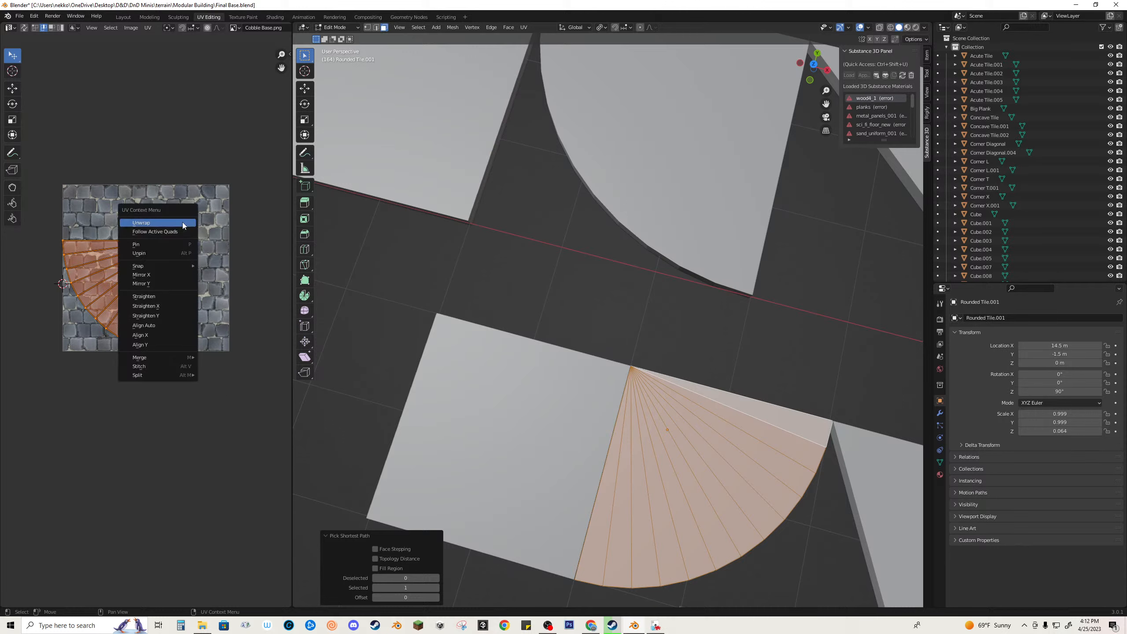
click(147, 29)
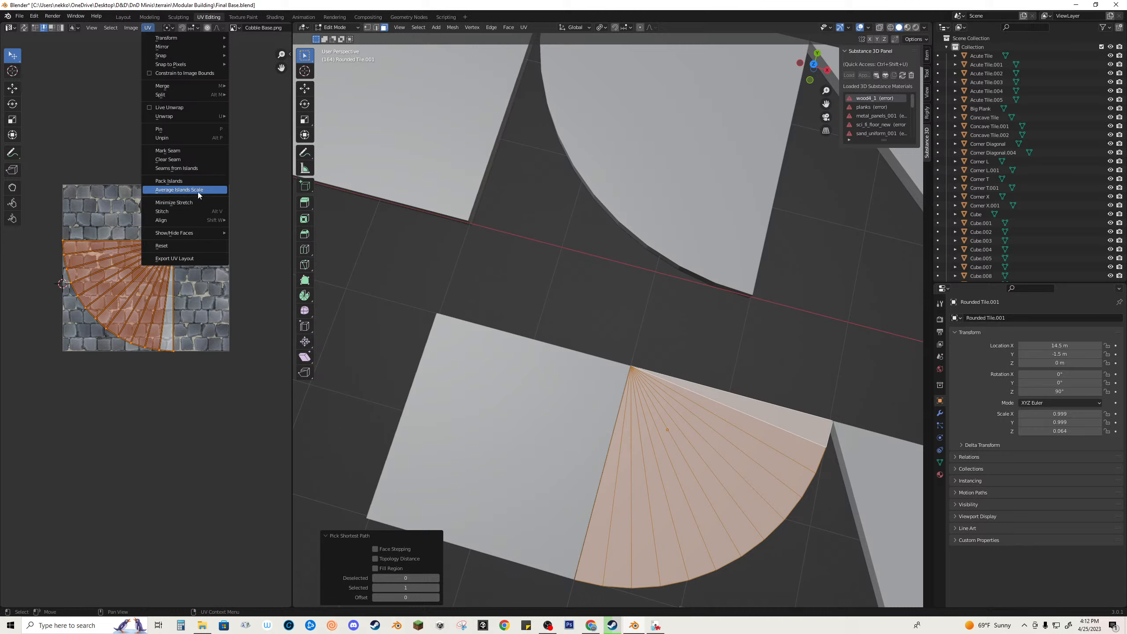
mouse_move(181, 50)
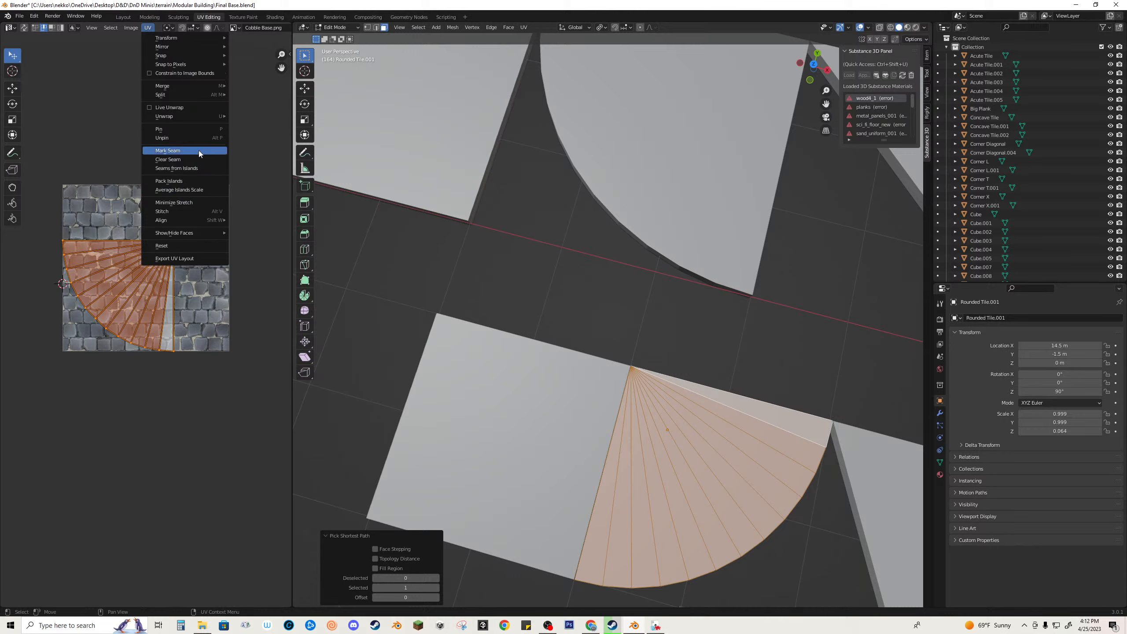
mouse_move(198, 117)
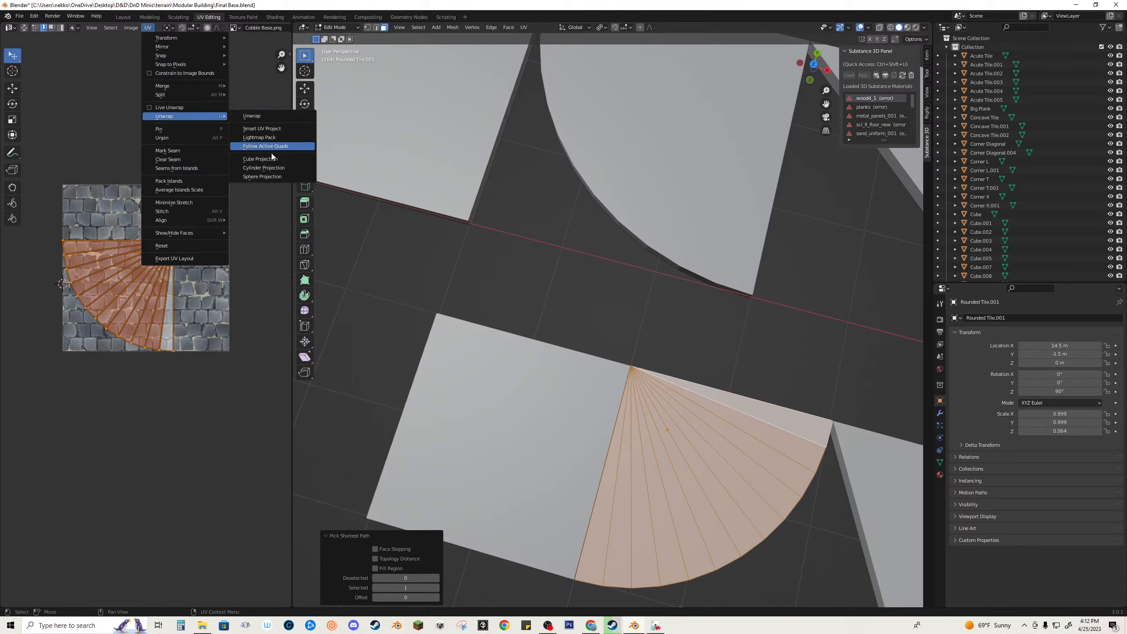
click(260, 159)
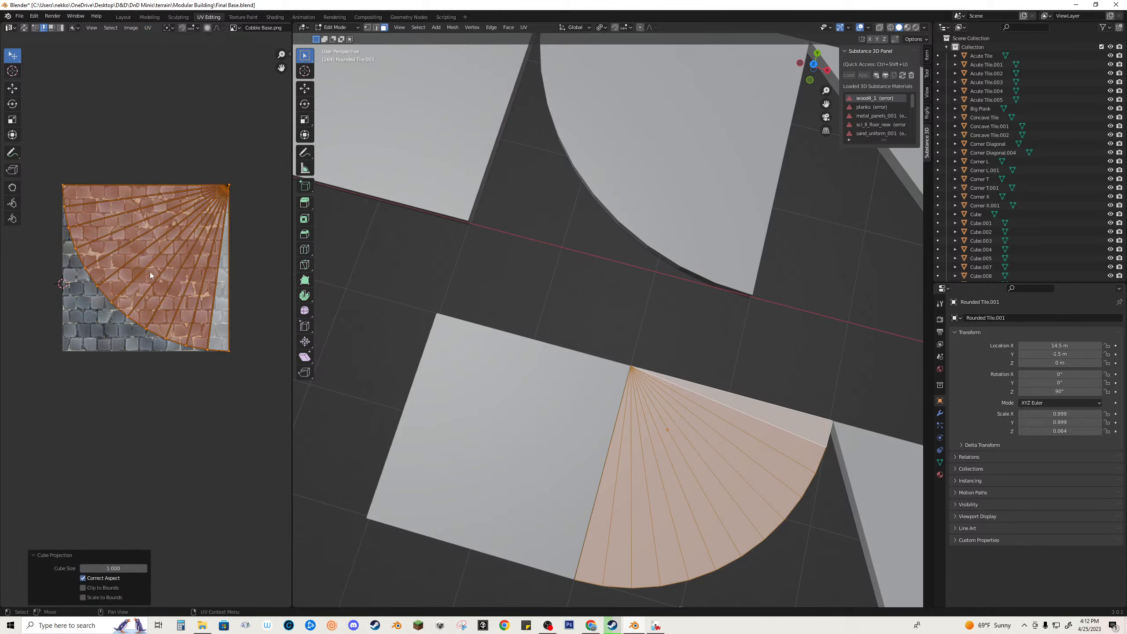
Step: Scale the upper faces' UVs to about 0.703 and move them over the lower-left part of the cobblestone texture
key(g)
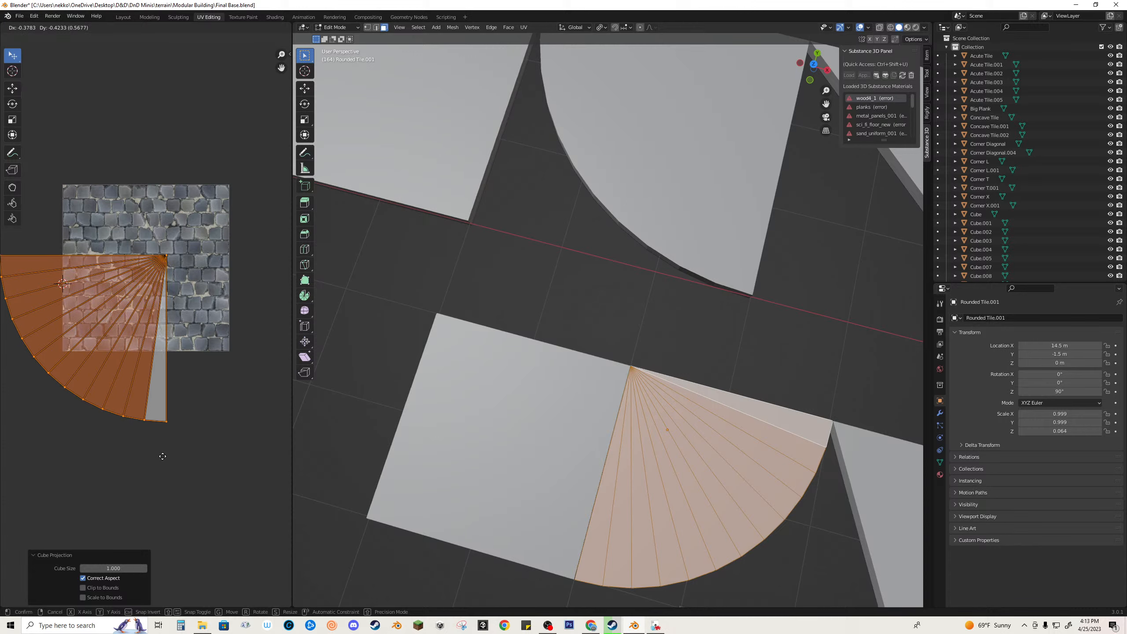
click(177, 456)
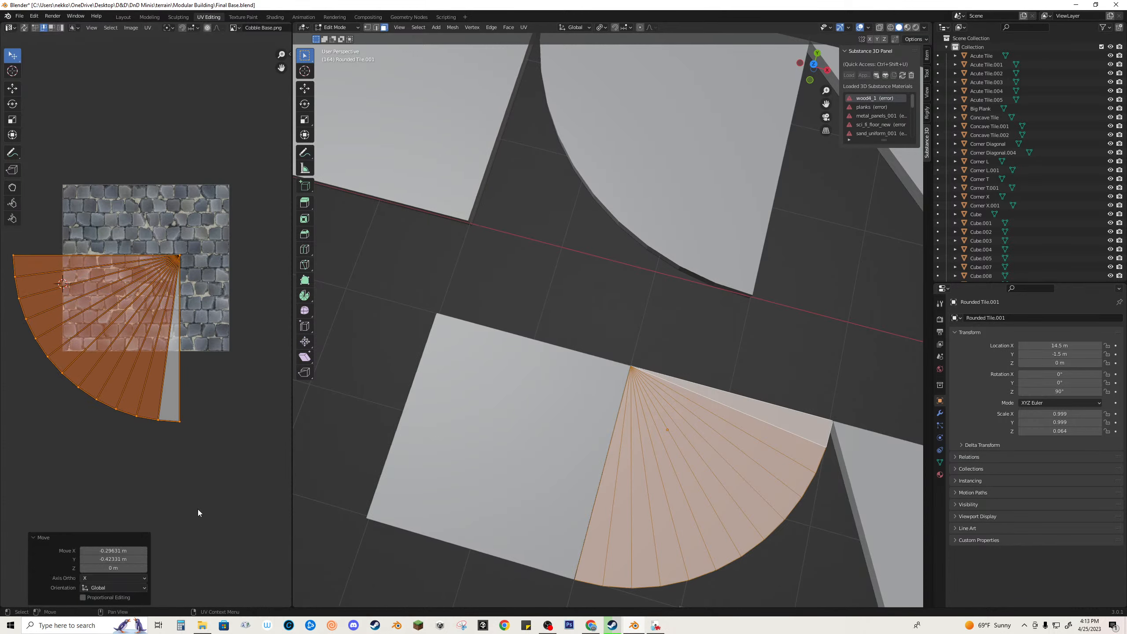
key(s)
click(159, 462)
key(g)
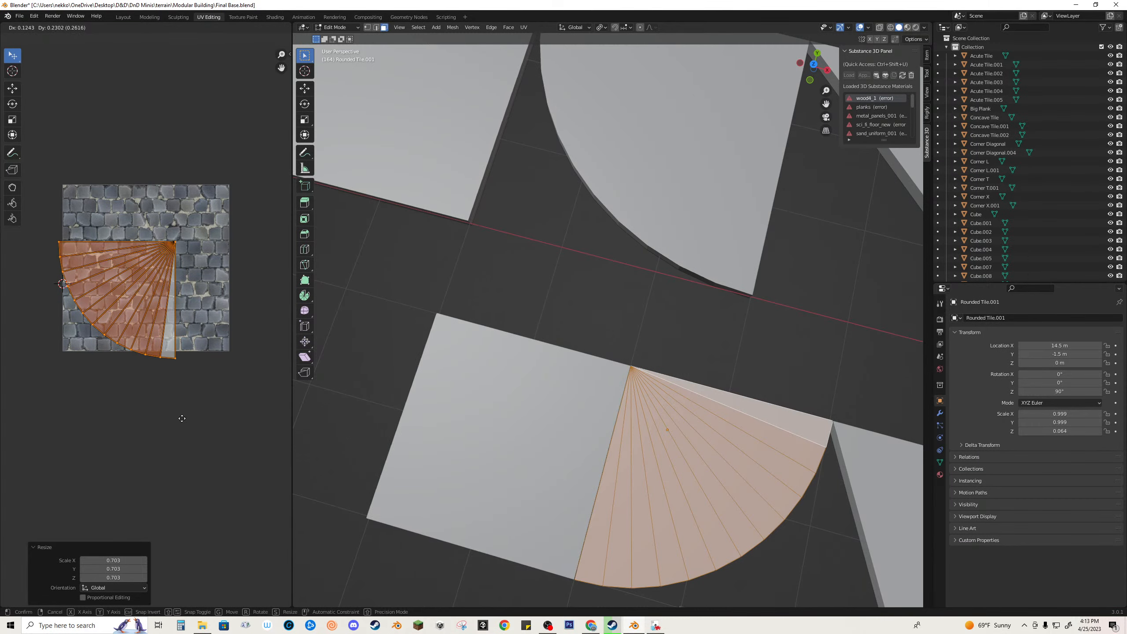
click(181, 418)
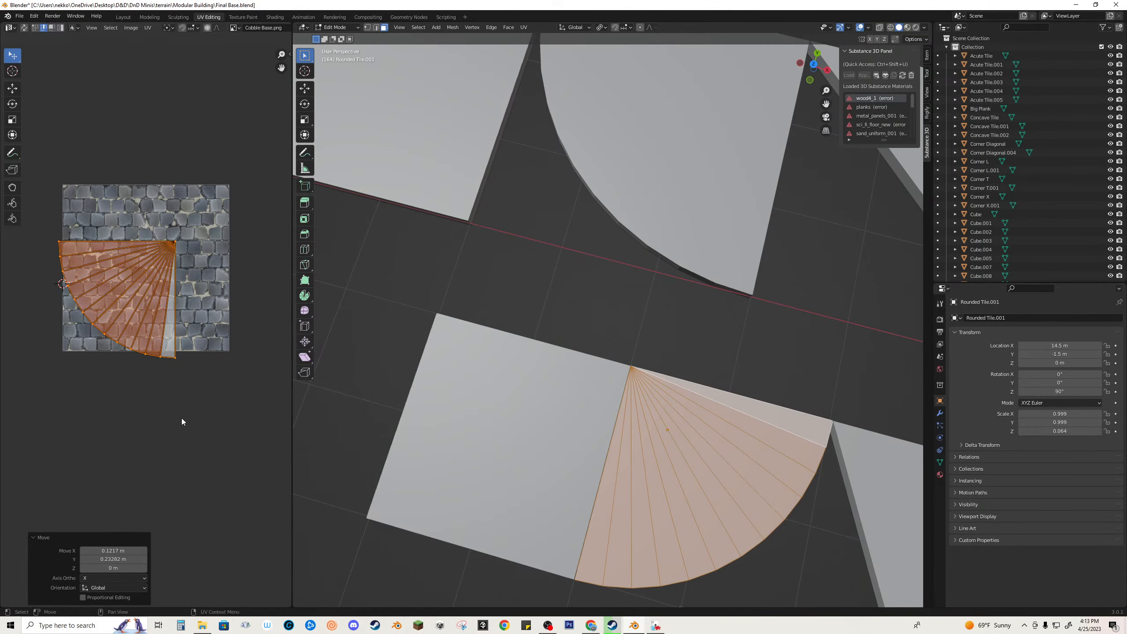
Step: Fit the UV fan to the texture's left and bottom edges, scaling it by about 0.952, 0.974 and 1.017
key(s)
click(231, 445)
key(g)
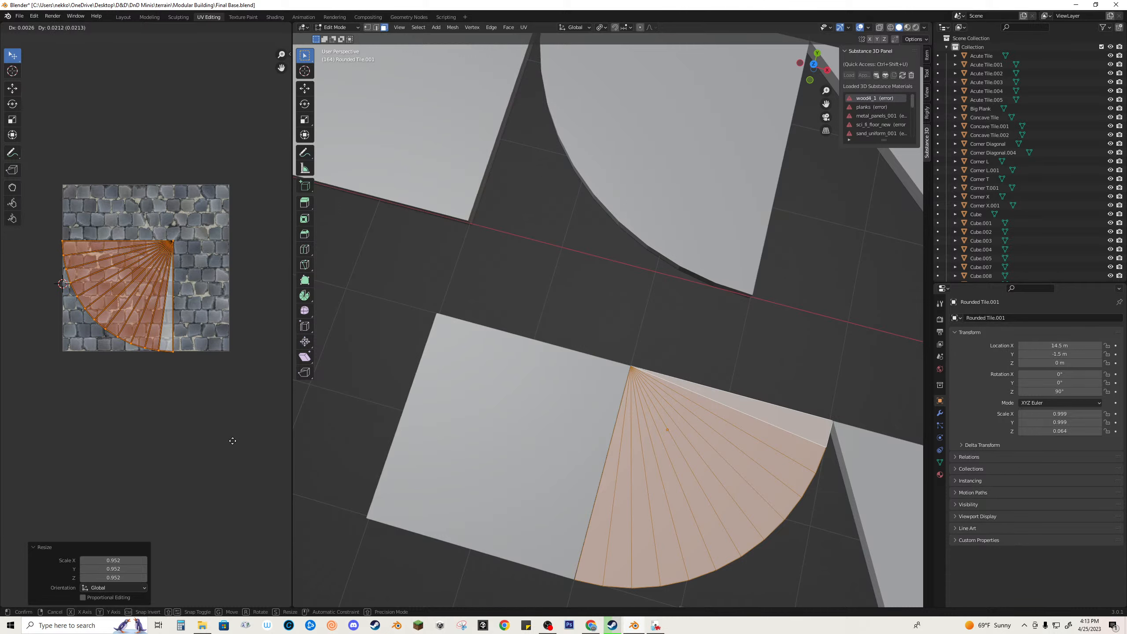
click(233, 446)
key(s)
click(231, 447)
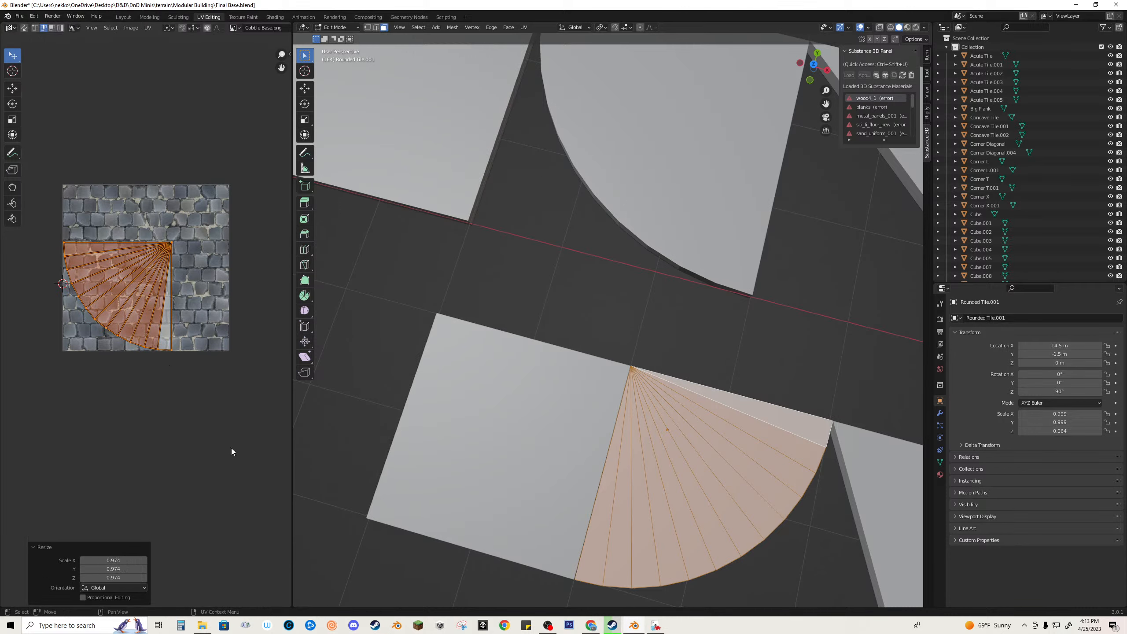
key(s)
click(234, 450)
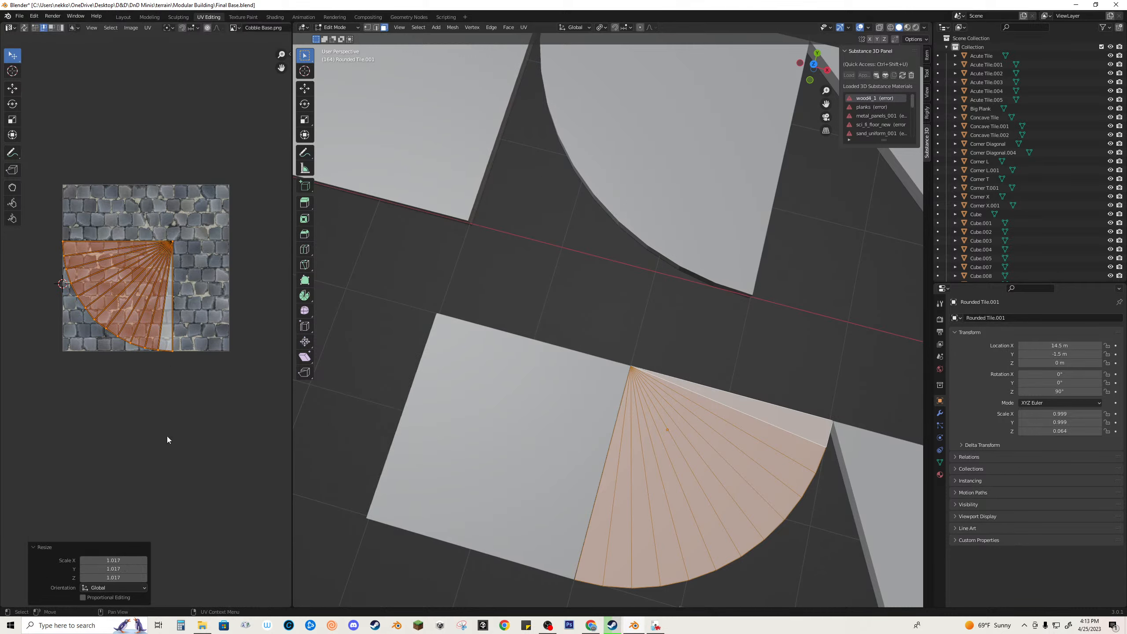
Step: Reselect the linked UV fan, shift it about 0.008 m in X and Y, and save the file
click(176, 387)
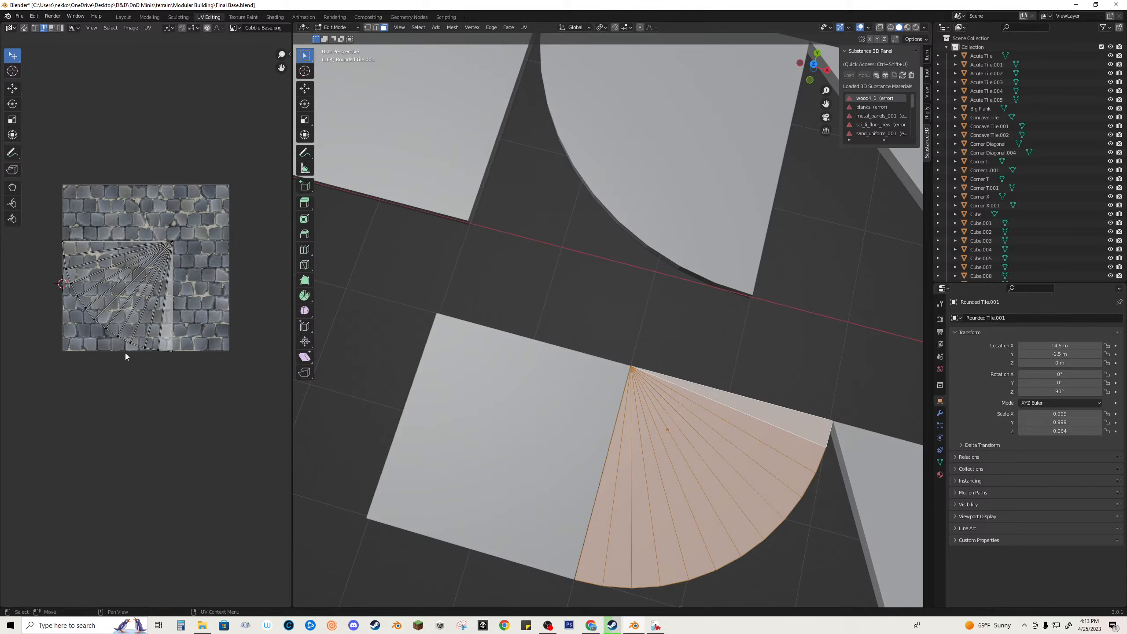
key(l)
key(g)
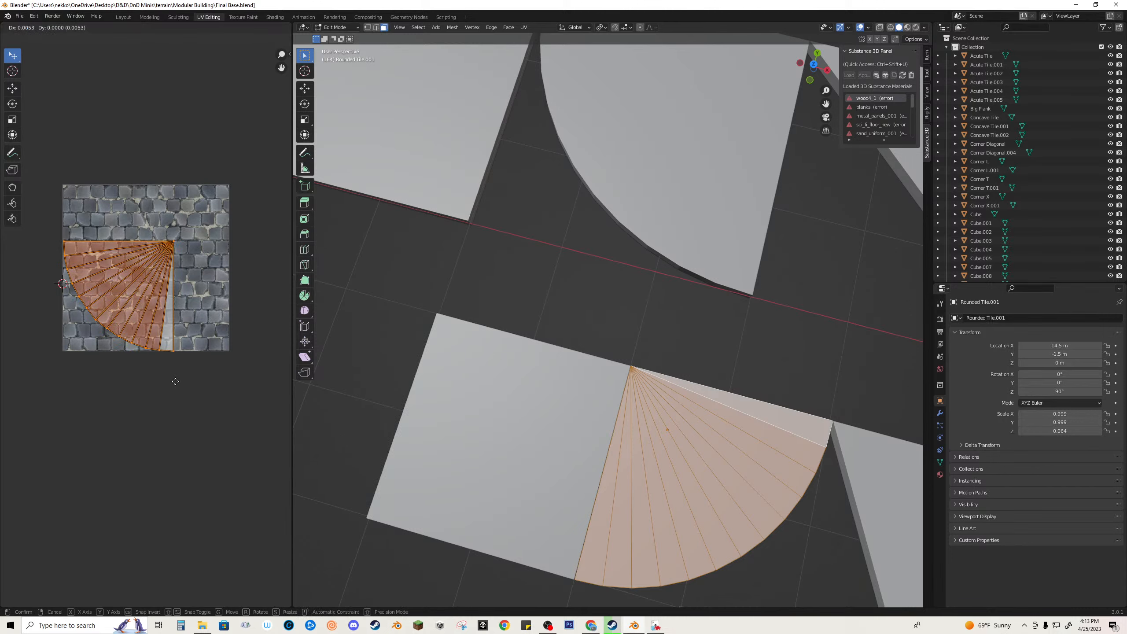
click(176, 380)
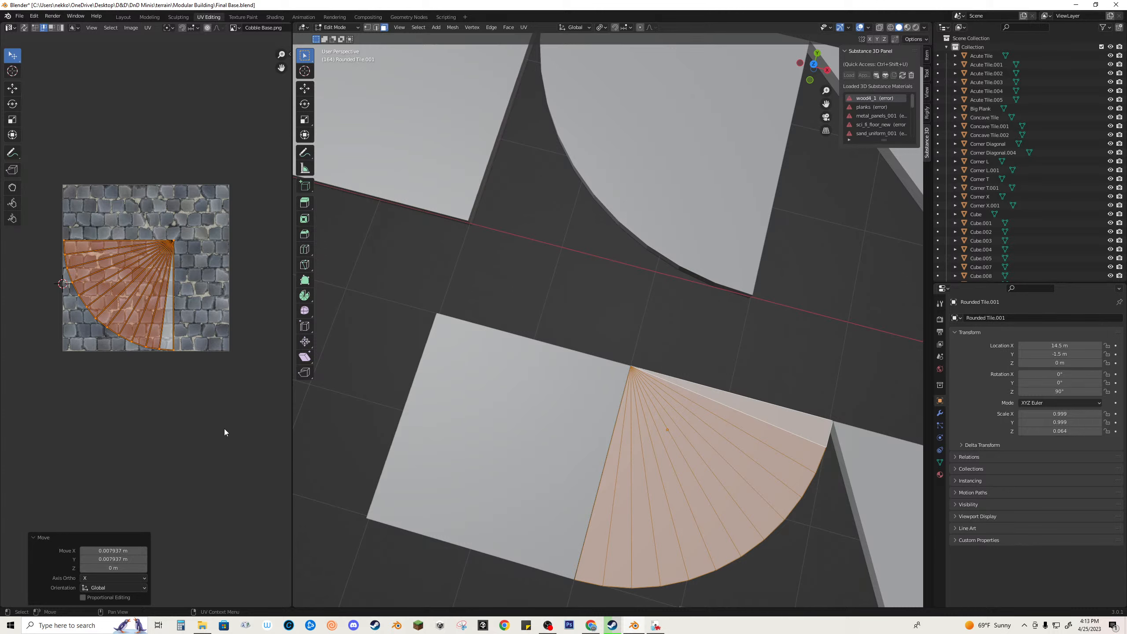
click(220, 415)
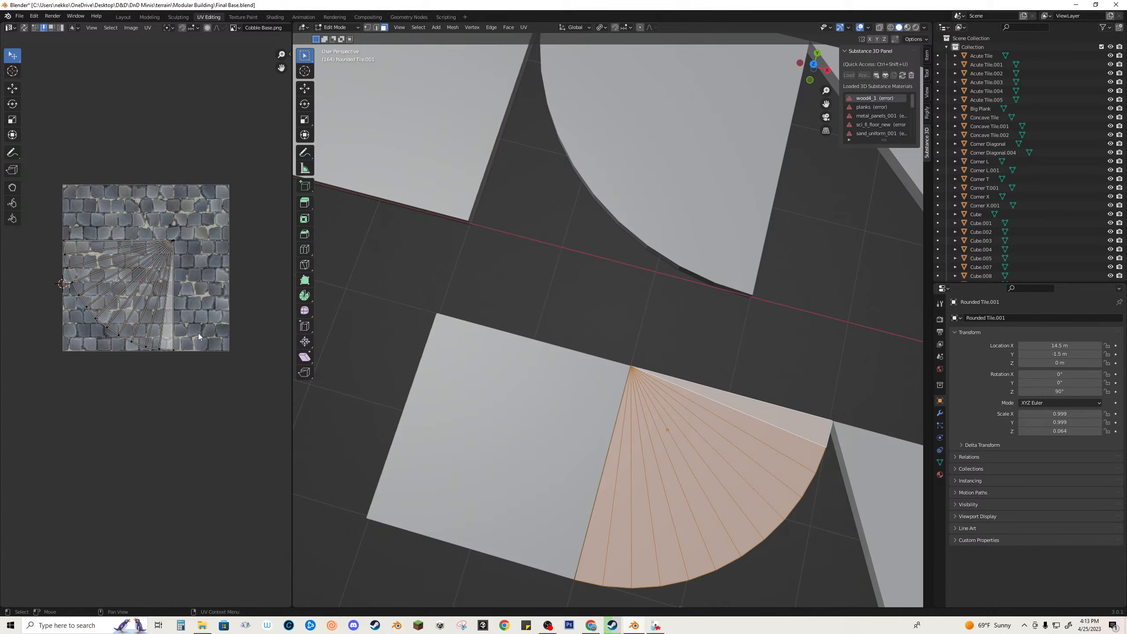
key(ctrl+s)
scroll(502, 394, down, 4)
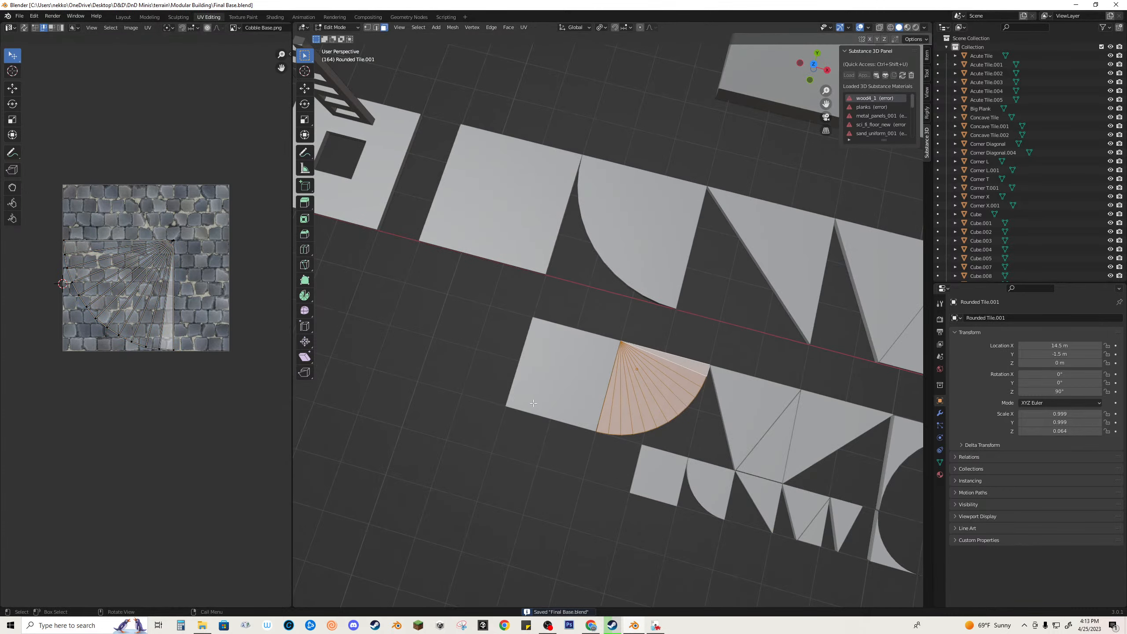
Step: Check the UVs of the medium square tile and the neighbouring triangular tile in Edit Mode
key(Tab)
middle_drag(547, 401, 566, 402)
click(575, 382)
key(Tab)
key(Tab)
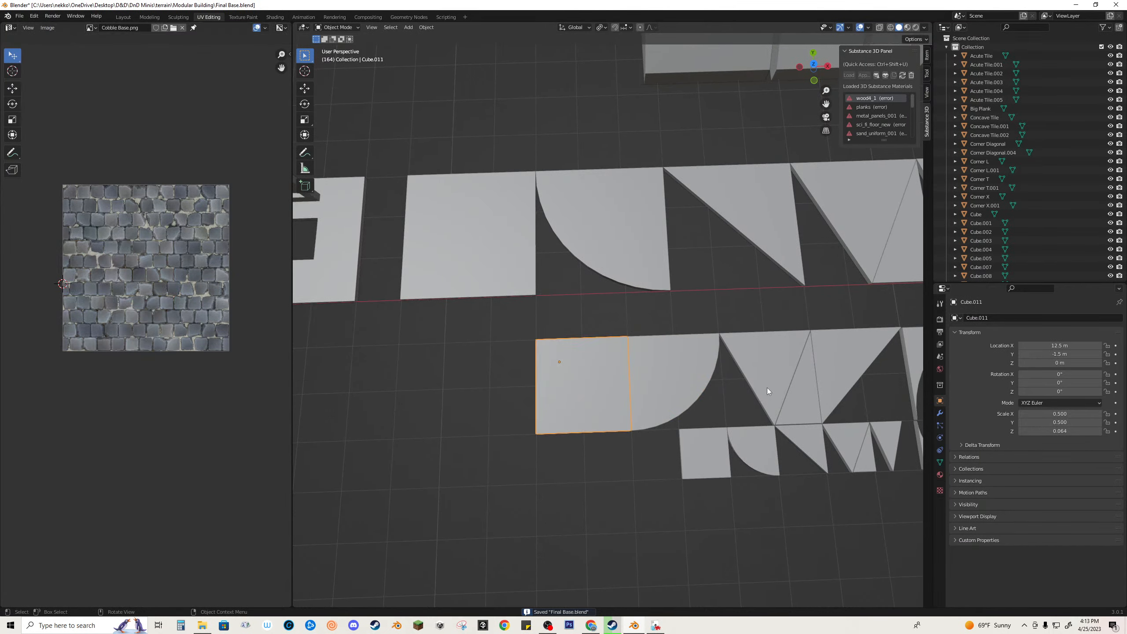
click(767, 387)
key(Tab)
key(Tab)
Step: Select the medium rounded tile, check its UVs in Edit Mode and return to Object Mode
click(661, 353)
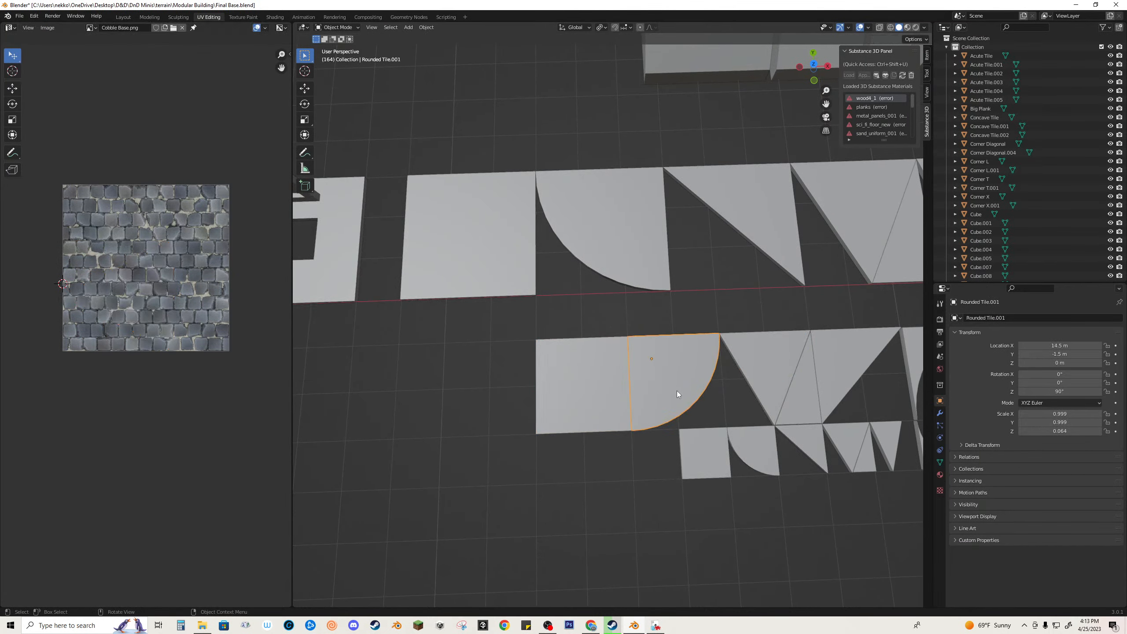
key(Tab)
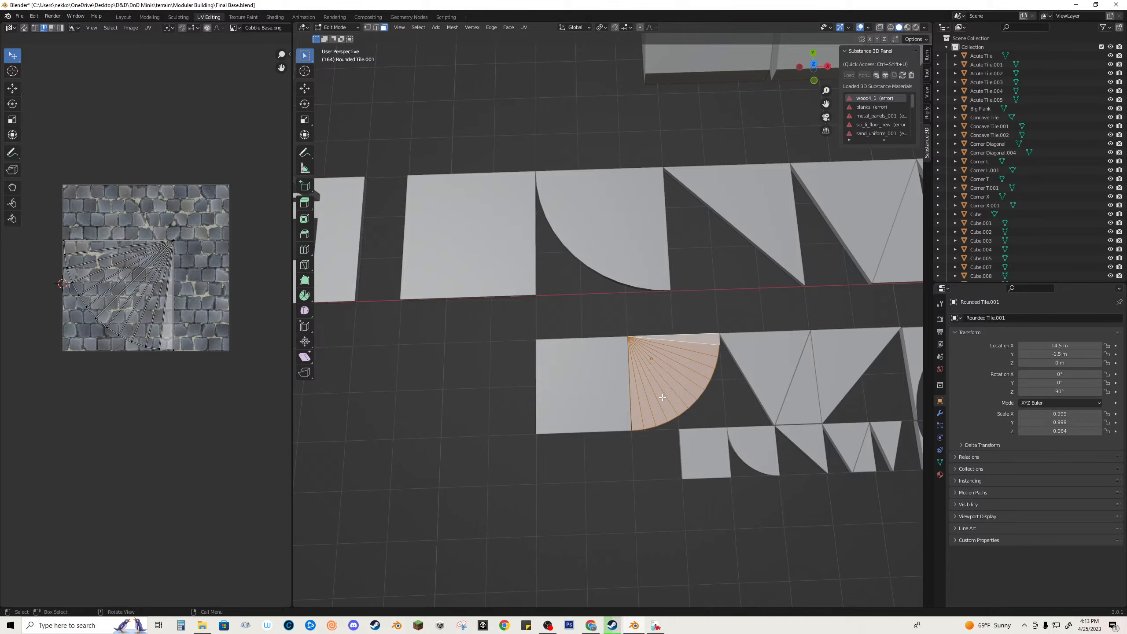
key(Tab)
scroll(635, 464, down, 6)
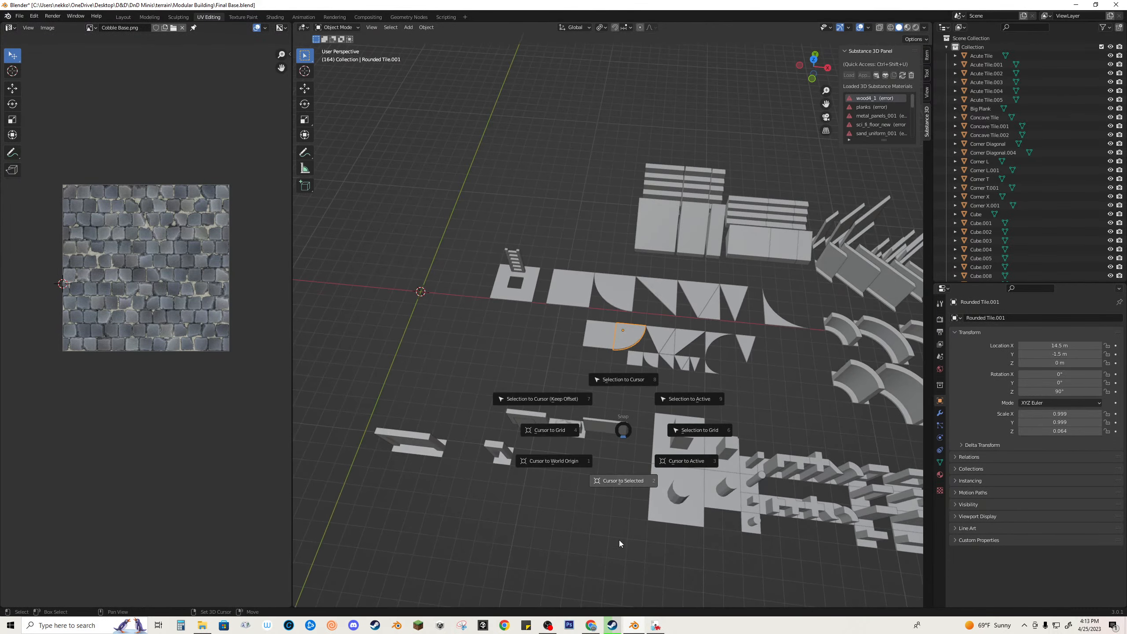
Step: Snap the medium rounded tile to the world origin using the 3D cursor
key(shift+s)
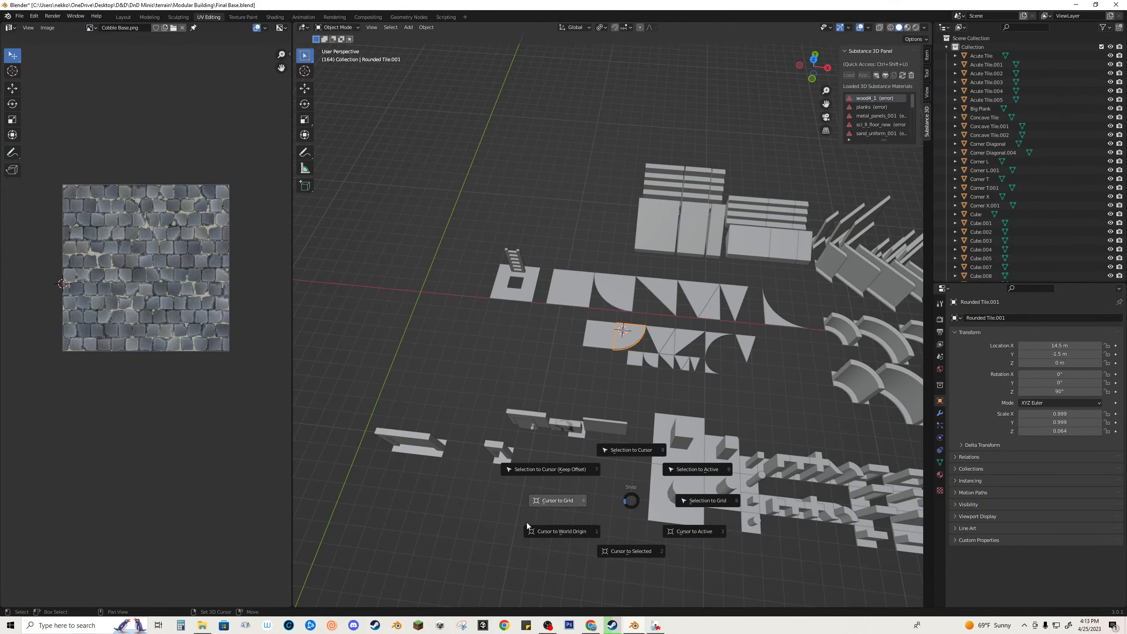
click(533, 554)
key(shift+s)
click(555, 428)
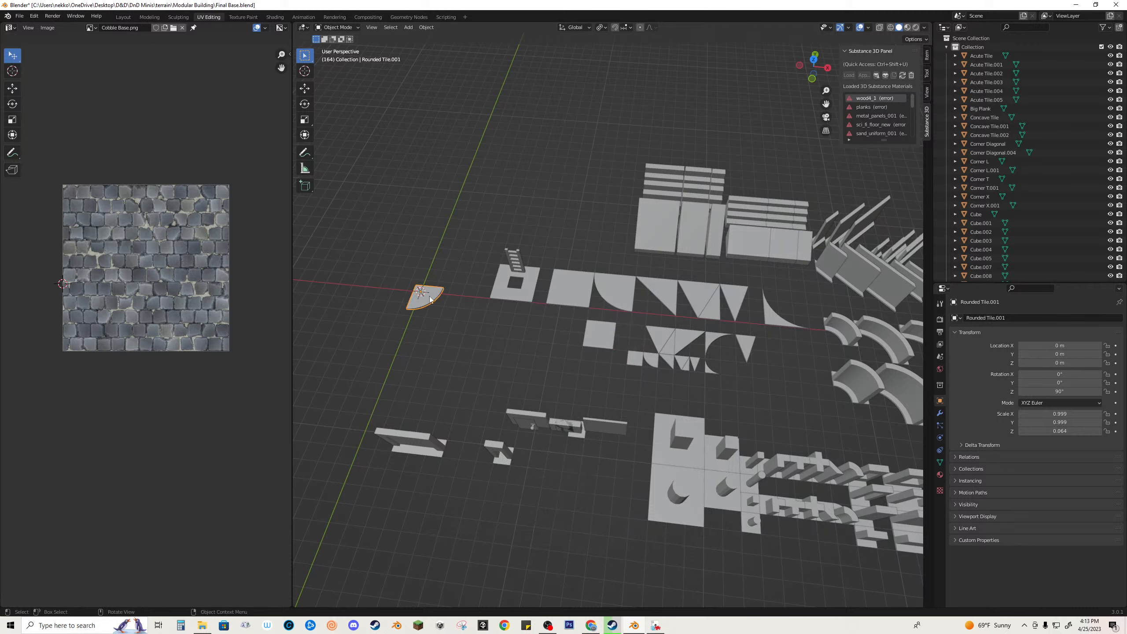
Step: Export the selected tile over medium round tile.obj, and undo its move to the origin
key(shift+r)
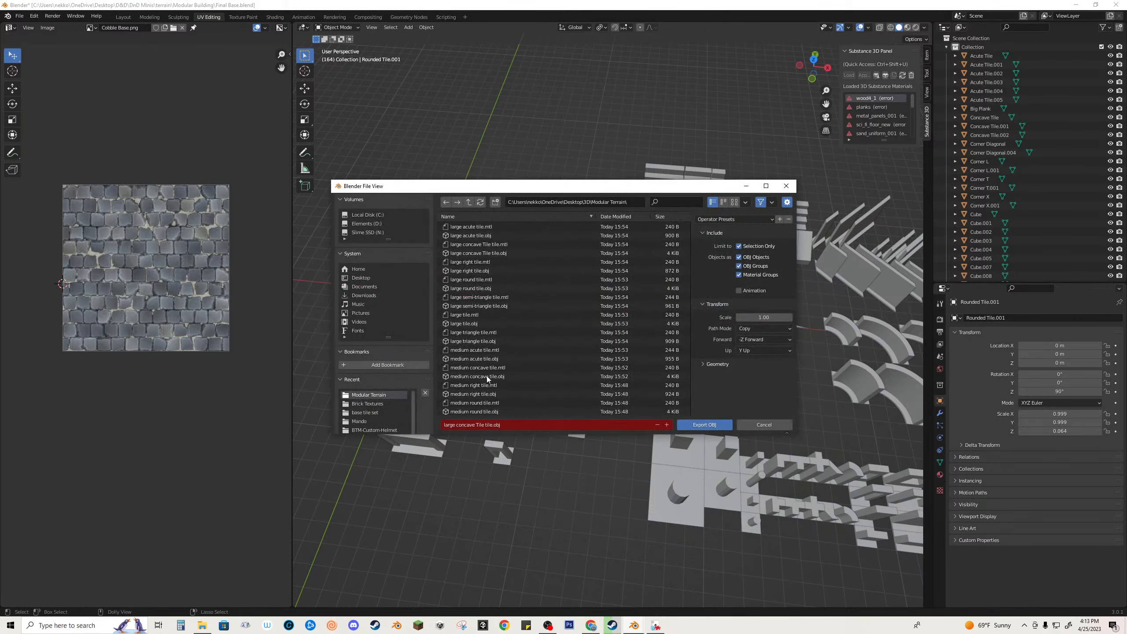
click(466, 411)
scroll(471, 446, up, 3)
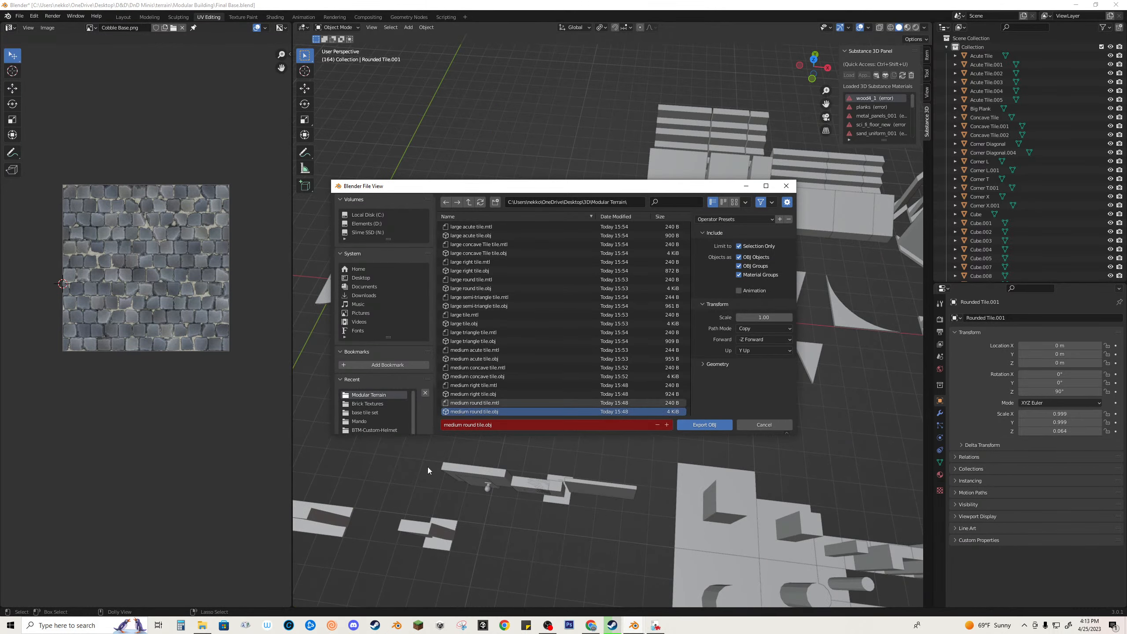
click(706, 425)
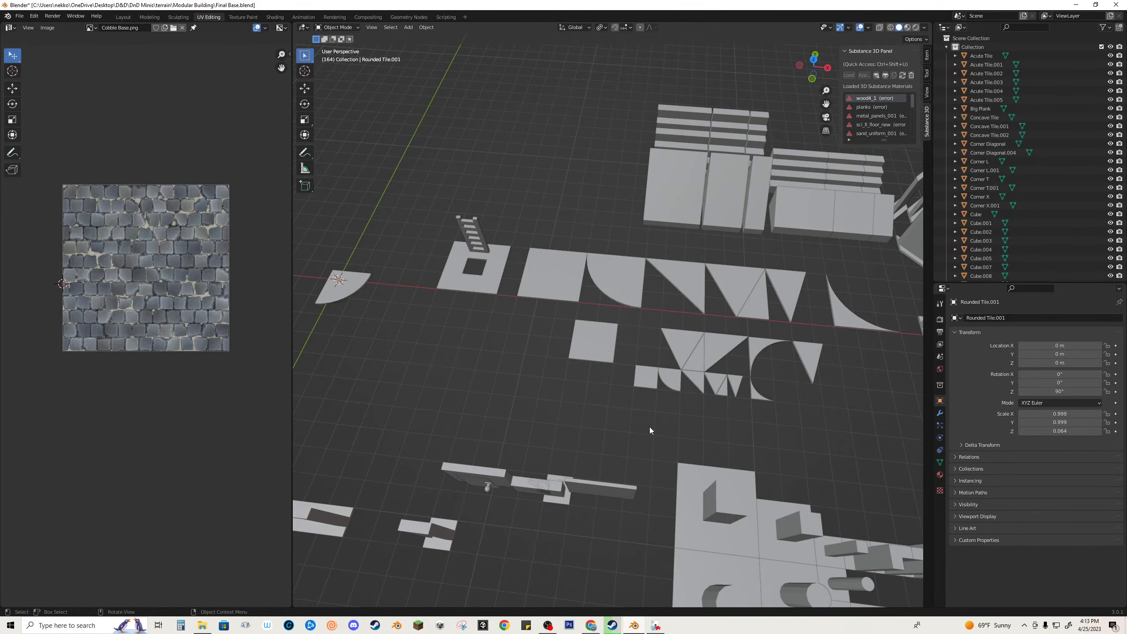
key(ctrl+z)
Step: In Tabletop Simulator, upload a mesh for the rounded tile to the cloud, import it and update matching objects
click(528, 422)
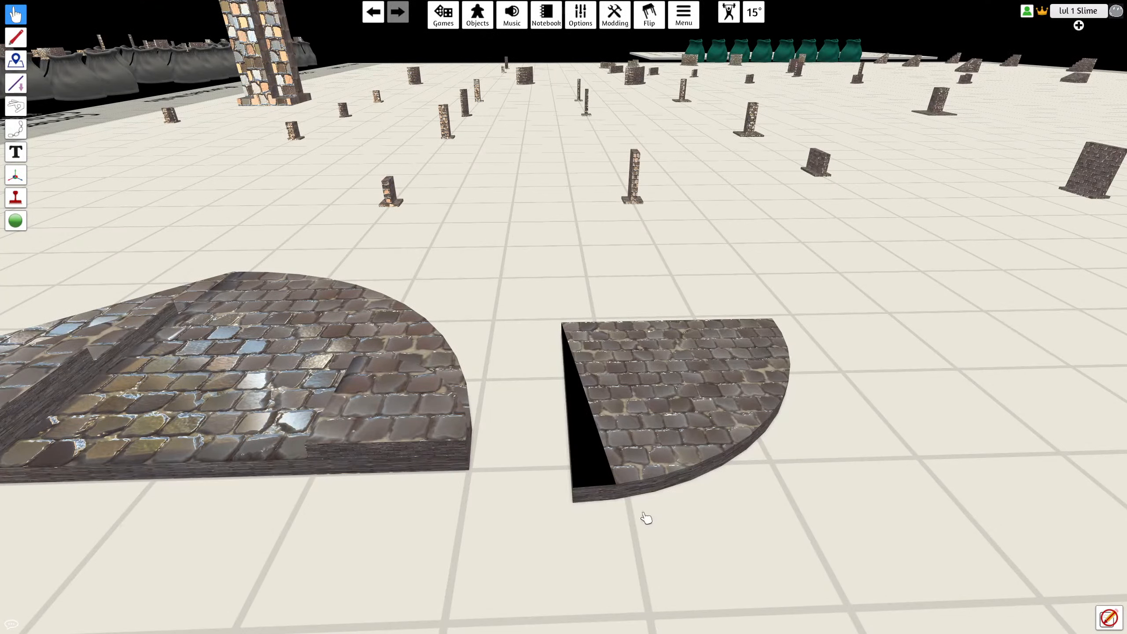
right_click(626, 378)
click(674, 383)
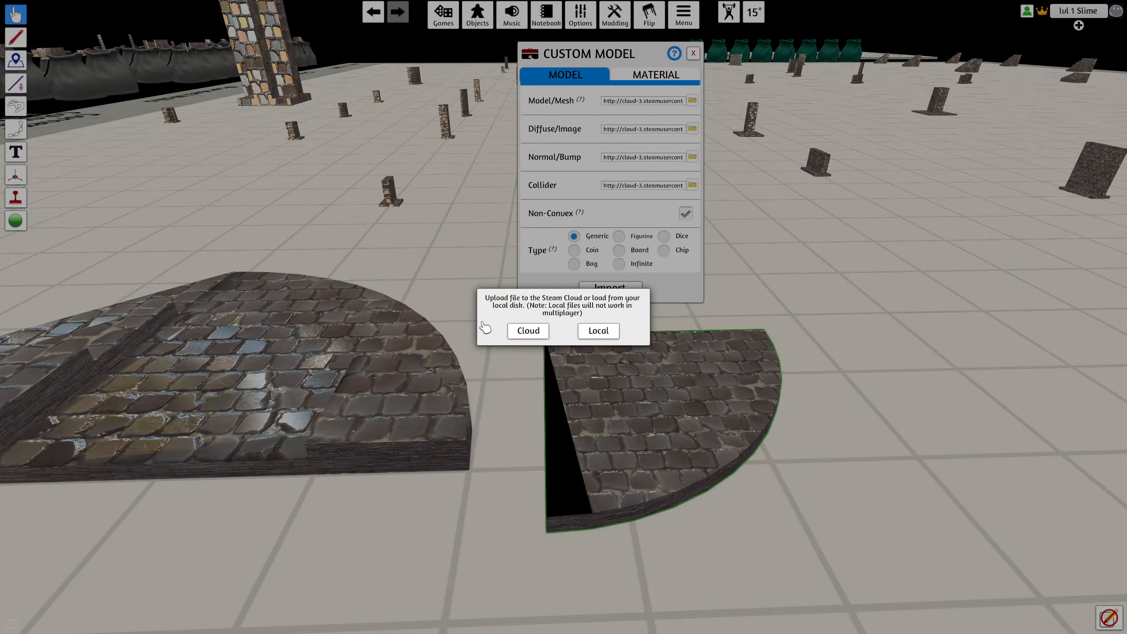
click(525, 330)
click(528, 342)
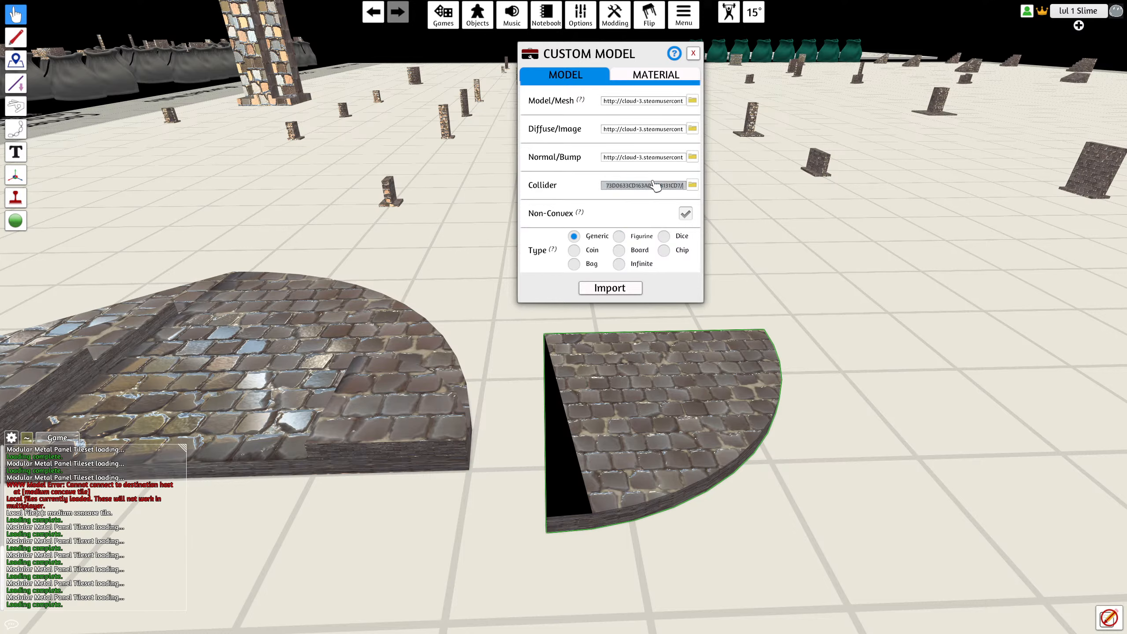
click(614, 287)
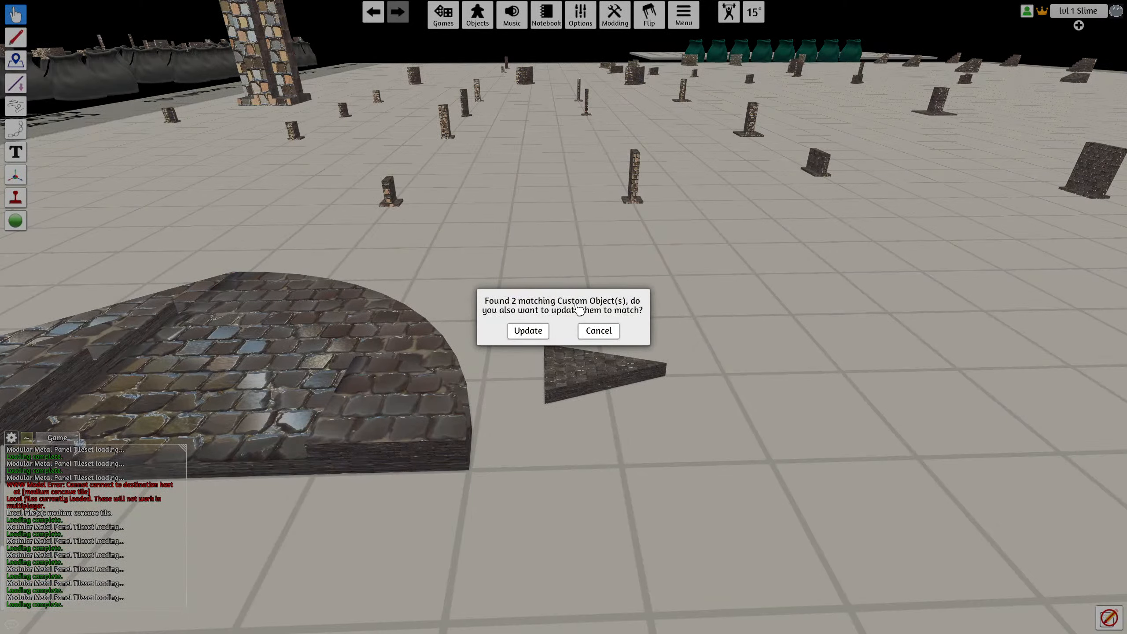
click(527, 331)
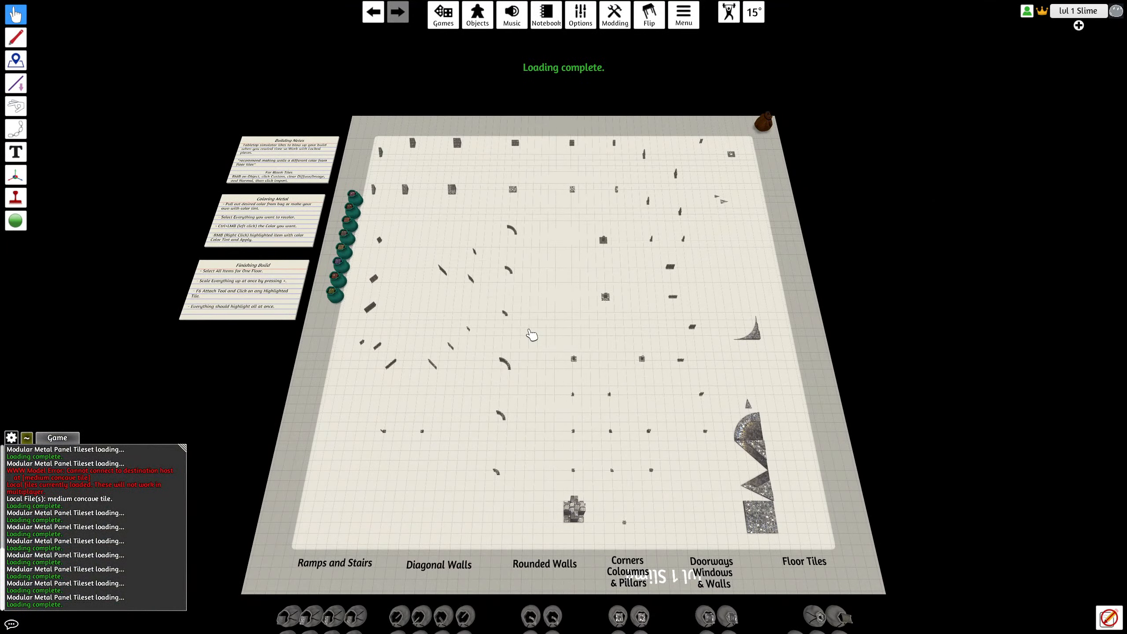
Step: Upload the rounded mesh to the cloud for the small triangular tile, import it and update matching objects
scroll(532, 335, up, 5)
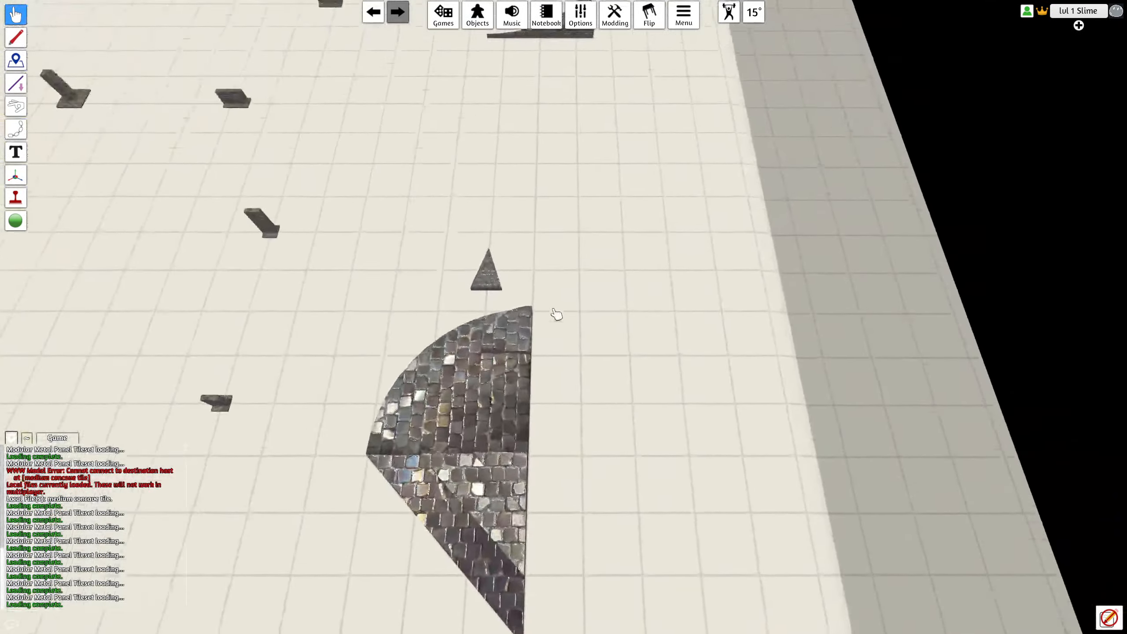
right_click(510, 326)
click(541, 492)
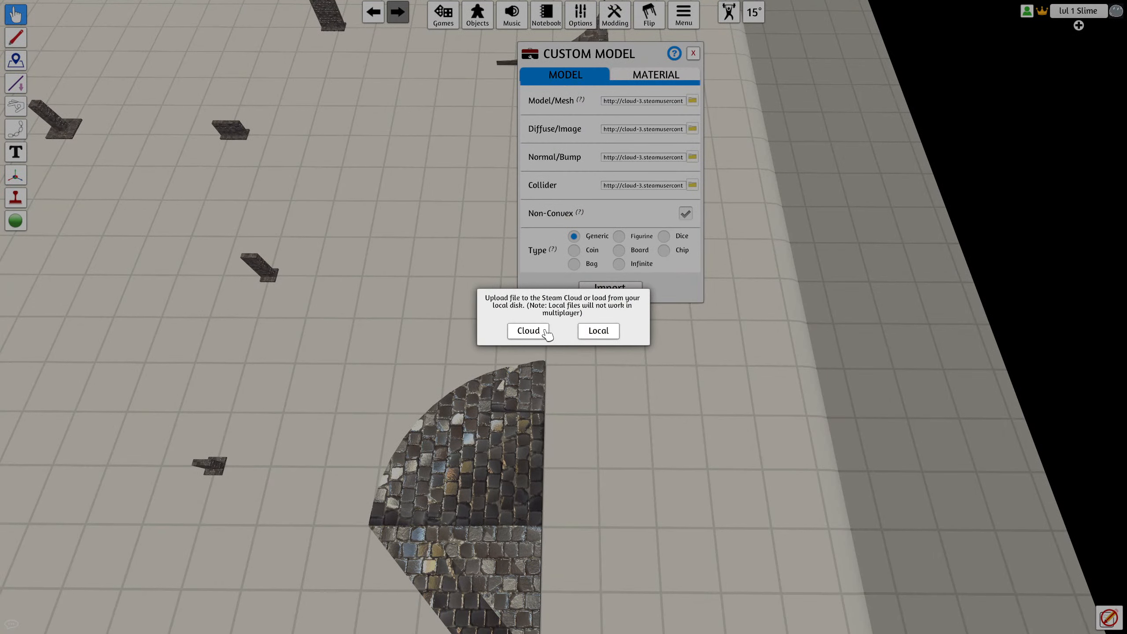
click(546, 333)
key(Return)
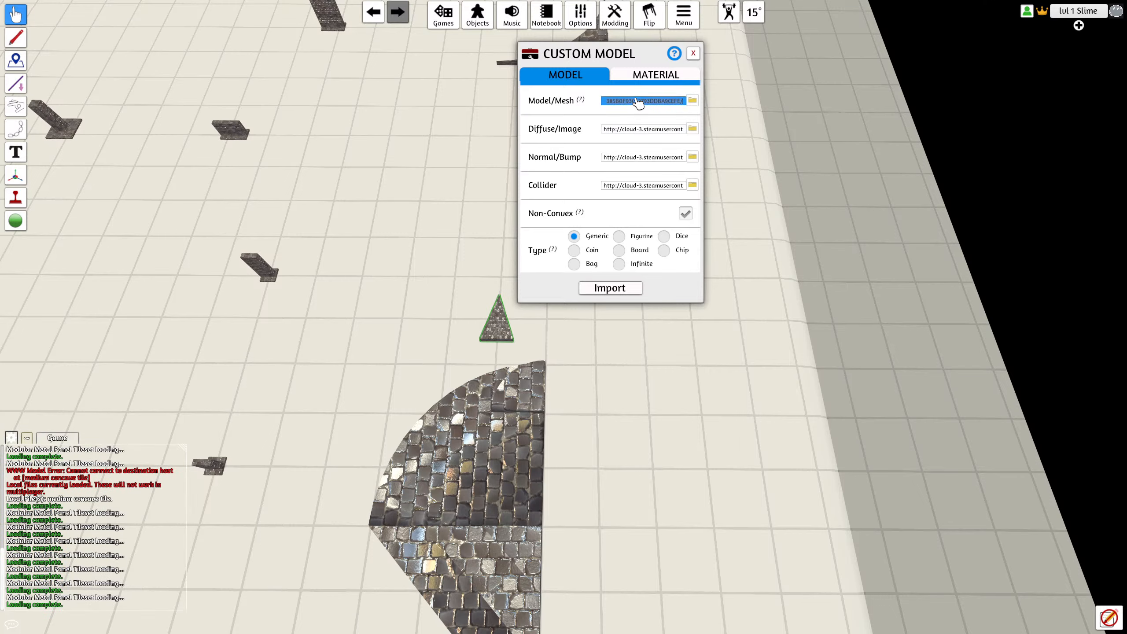
click(608, 287)
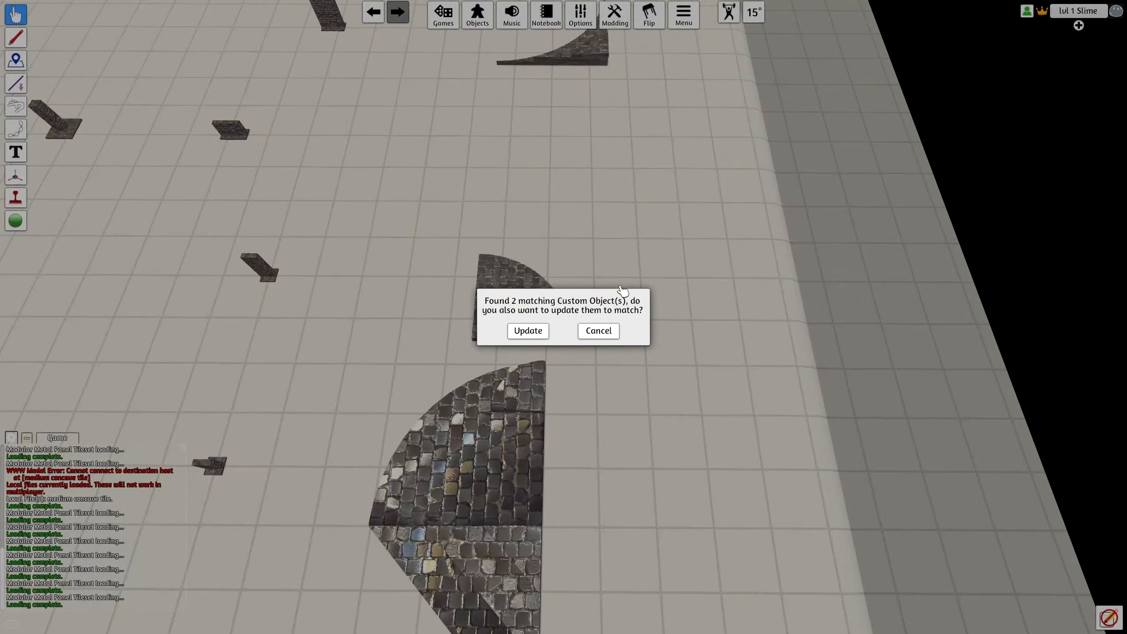
click(528, 331)
Step: Move the updated rounded tile on the table close to the large rounded floor tile
scroll(825, 468, up, 3)
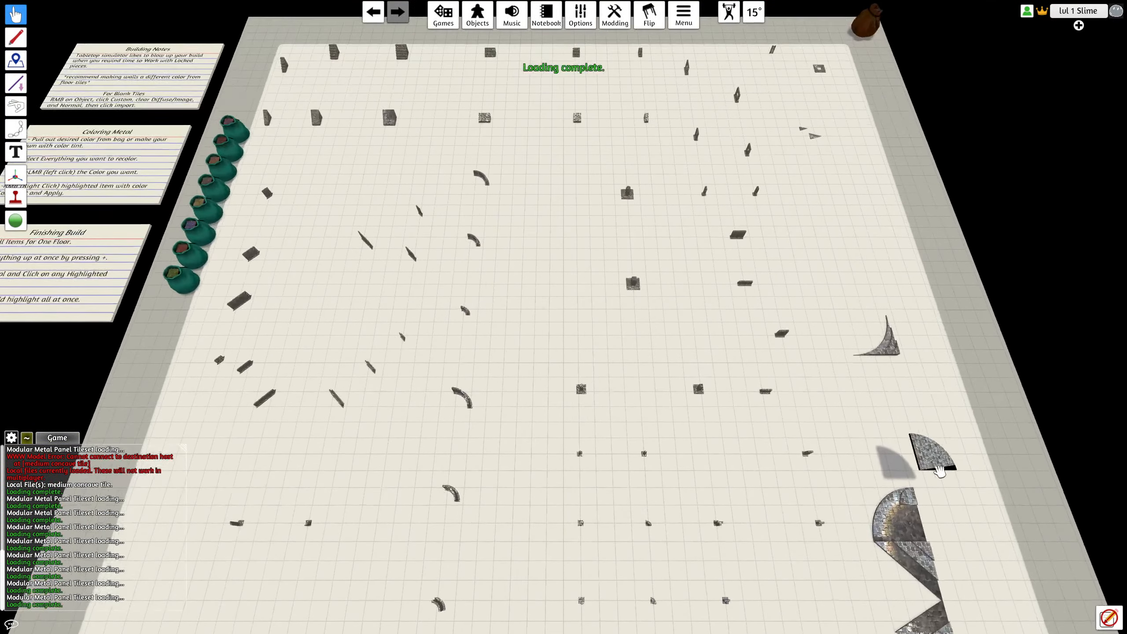
drag(940, 472, 925, 491)
scroll(888, 506, up, 2)
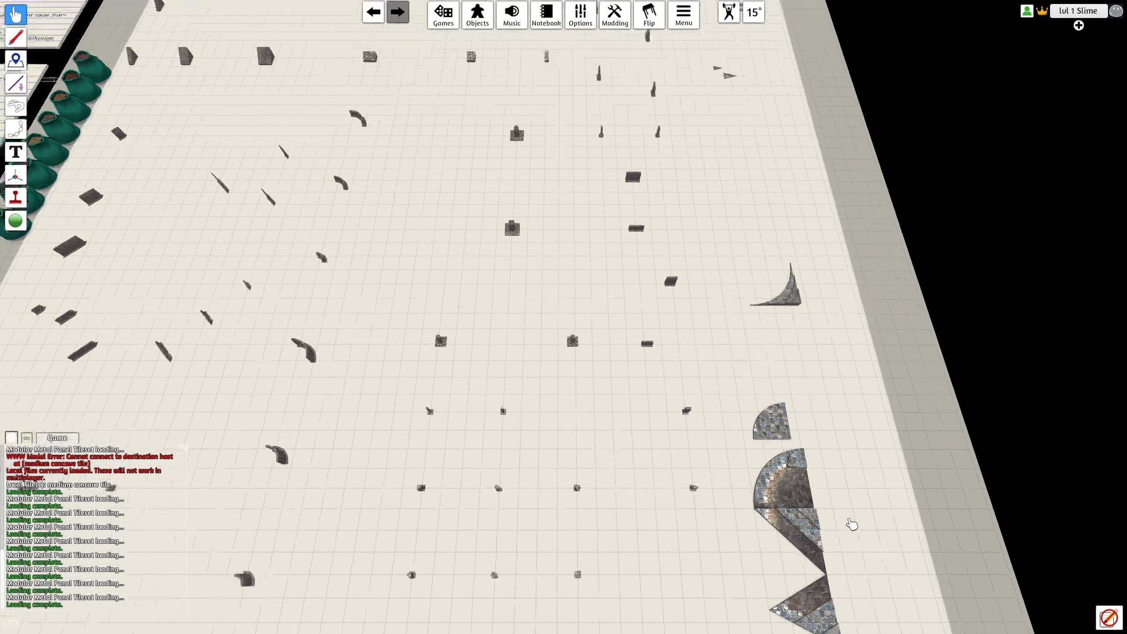
scroll(849, 520, up, 3)
right_drag(850, 520, 671, 382)
scroll(671, 382, up, 1)
Step: Pick up the rounded tile beside the large tiles, rotate it and flip it over
drag(623, 312, 657, 319)
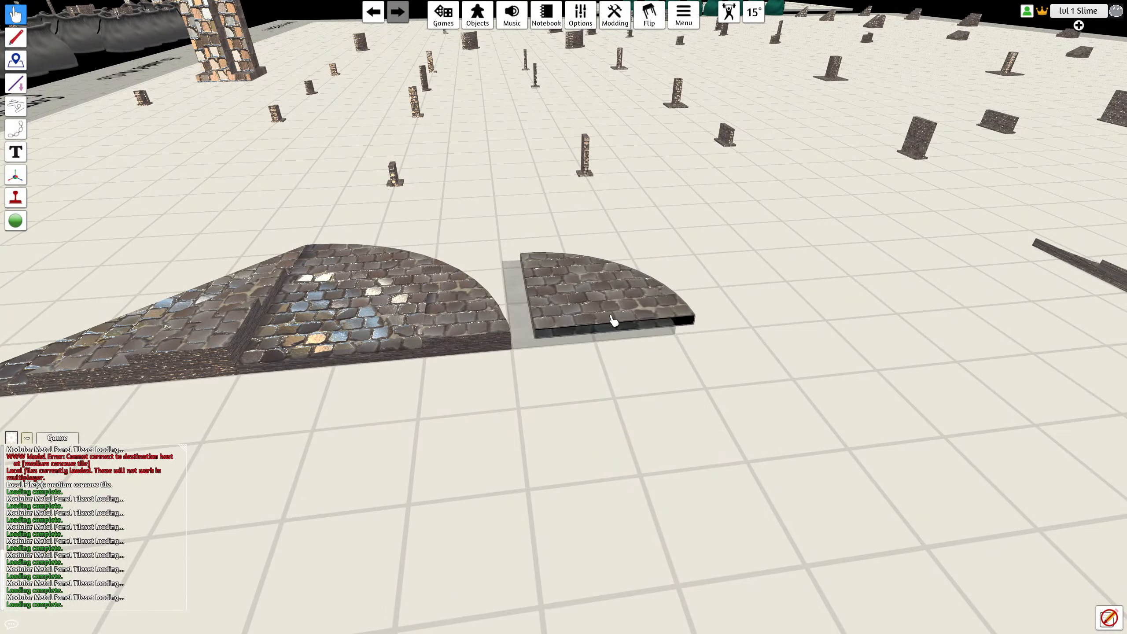
key(e)
key(e)
key(e)
key(e)
key(e)
key(e)
key(e)
key(e)
key(f)
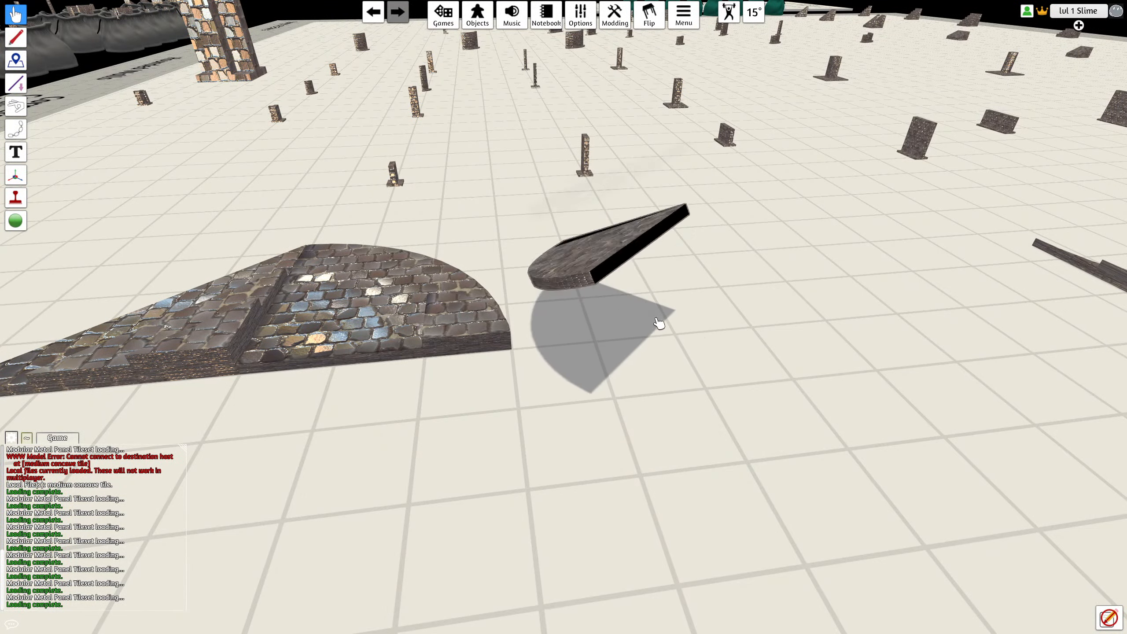
Step: Examine the rounded tile's top texture and side faces from several angles
scroll(656, 409, up, 2)
right_drag(656, 408, 572, 402)
key(a)
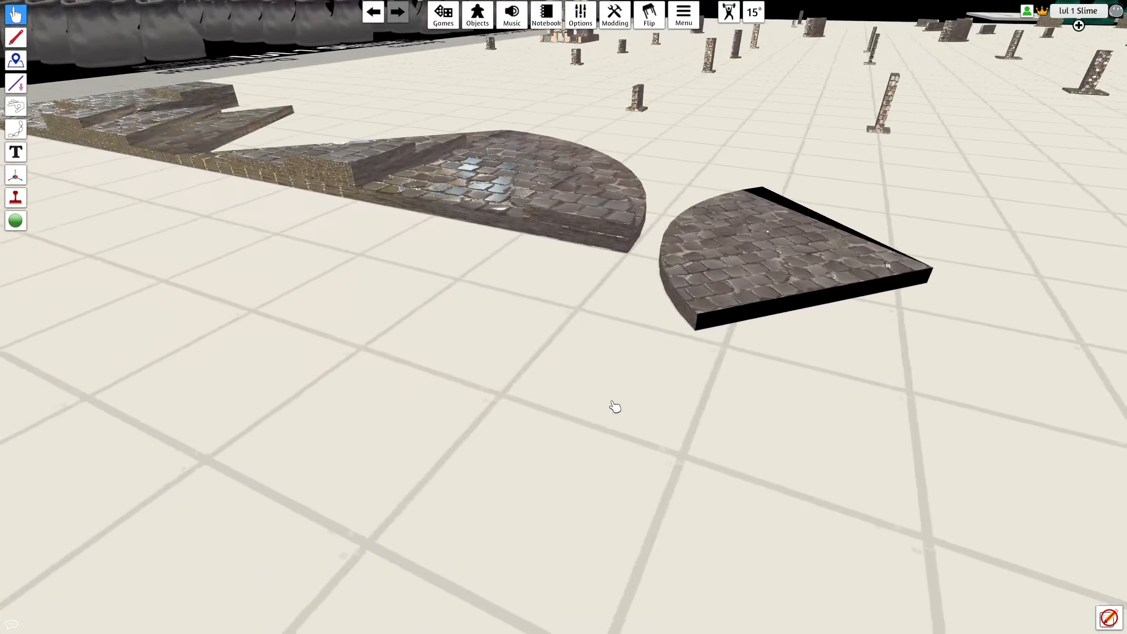
key(d)
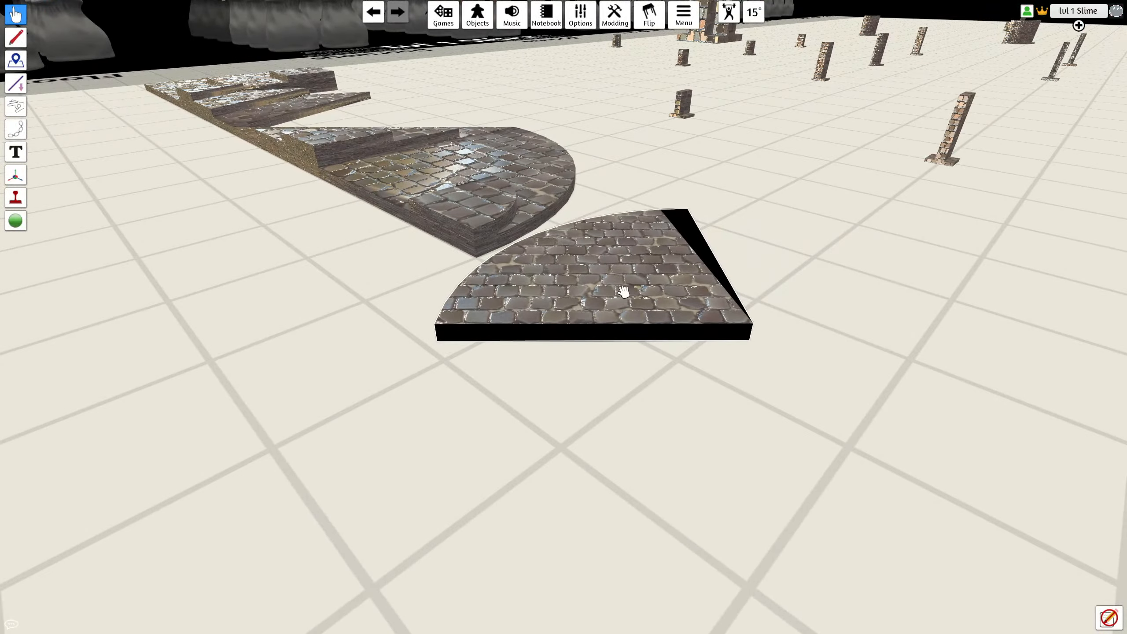
right_drag(673, 273, 624, 301)
key(w)
key(d)
key(s)
key(a)
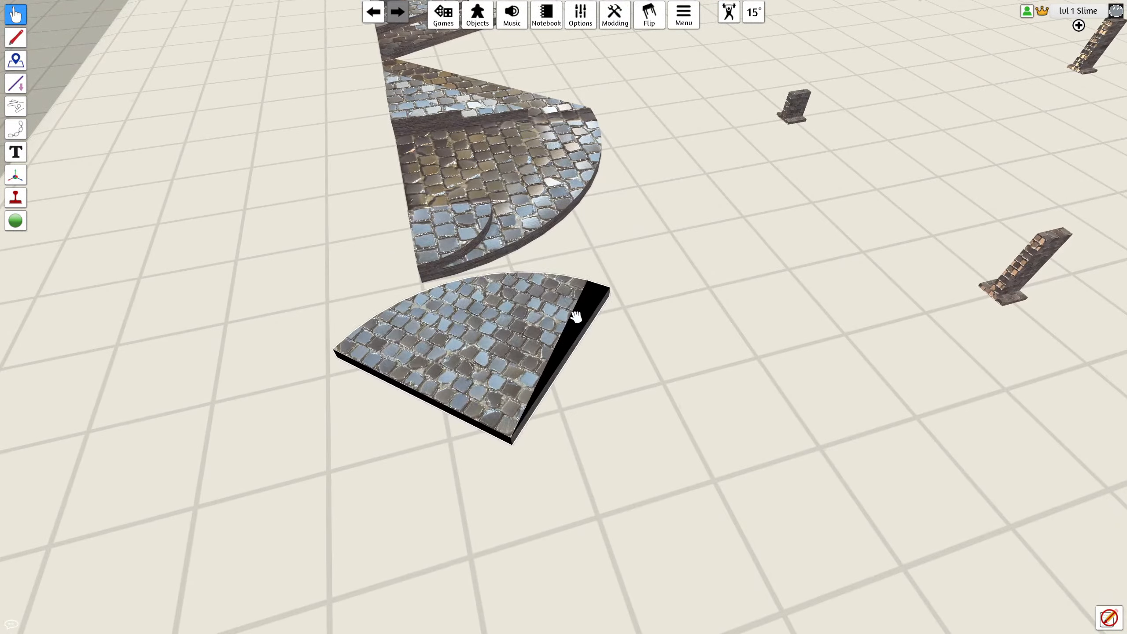
Step: Reposition the rounded tile near the large rounded tile and rotate it in both directions to compare its orientation
drag(576, 316, 535, 331)
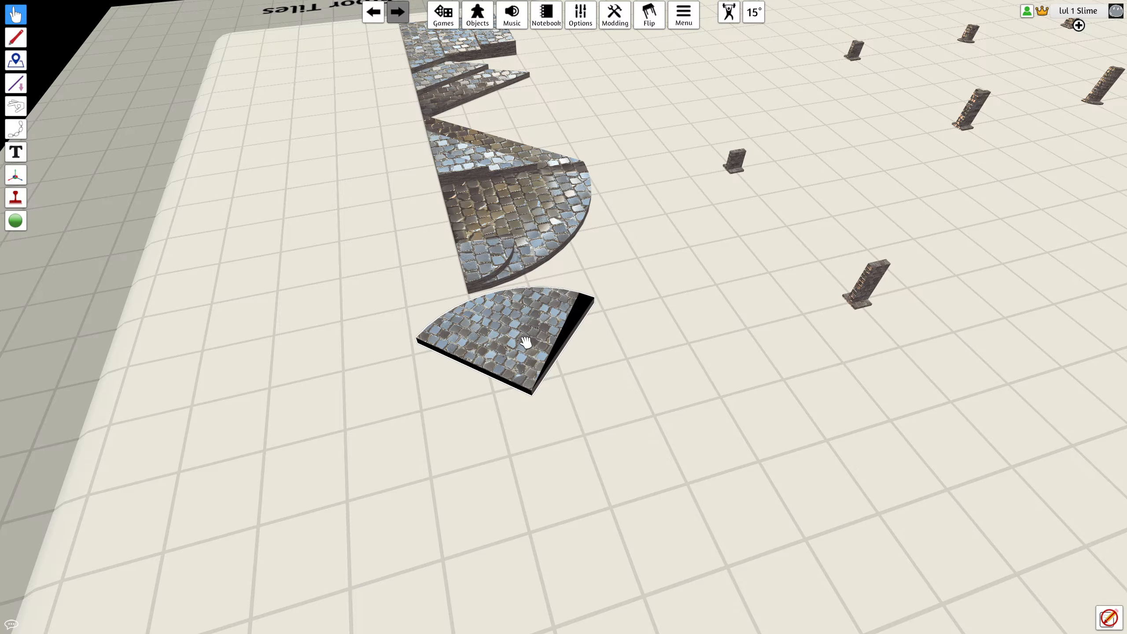
right_drag(527, 342, 666, 341)
drag(666, 340, 682, 369)
key(e)
key(e)
key(e)
key(q)
key(q)
key(q)
key(q)
key(q)
key(q)
key(q)
key(q)
key(q)
key(q)
key(q)
key(q)
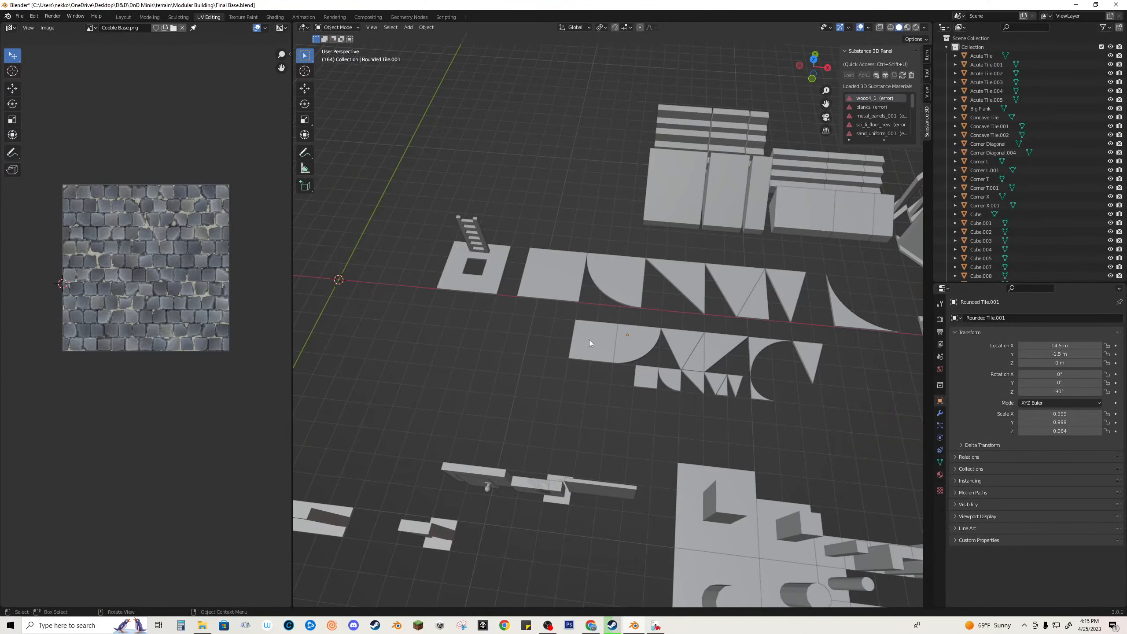
Step: In Blender, check the large rounded tile in Edit Mode, copy it and move the copy -3 m along X
click(618, 287)
scroll(616, 306, up, 3)
key(Tab)
key(Tab)
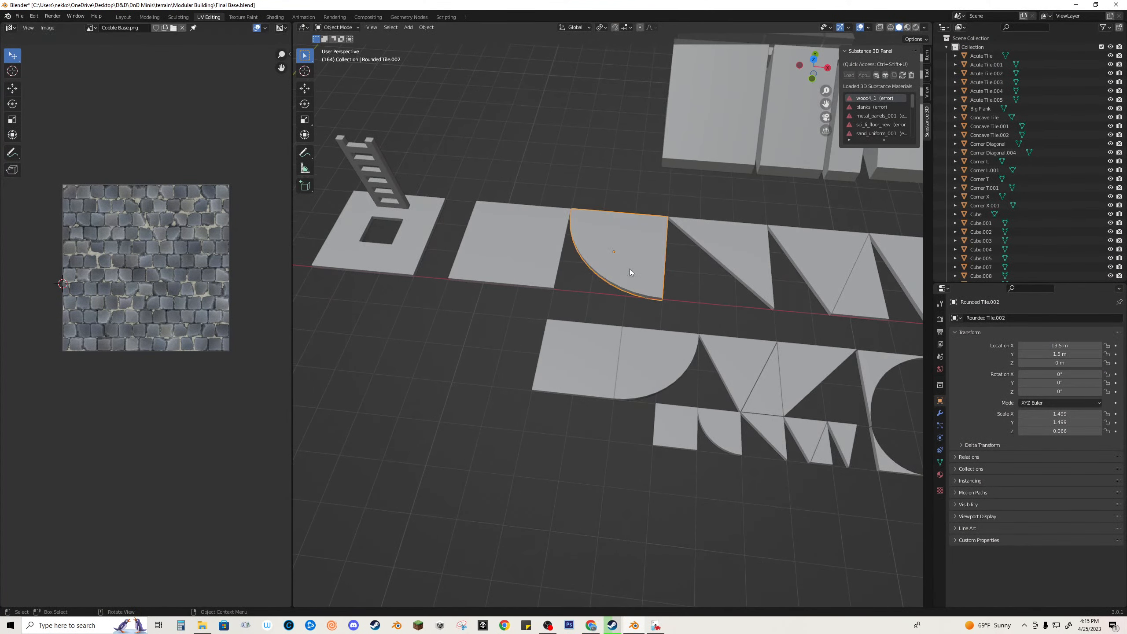
key(ctrl+c)
key(ctrl+v)
key(g)
key(y)
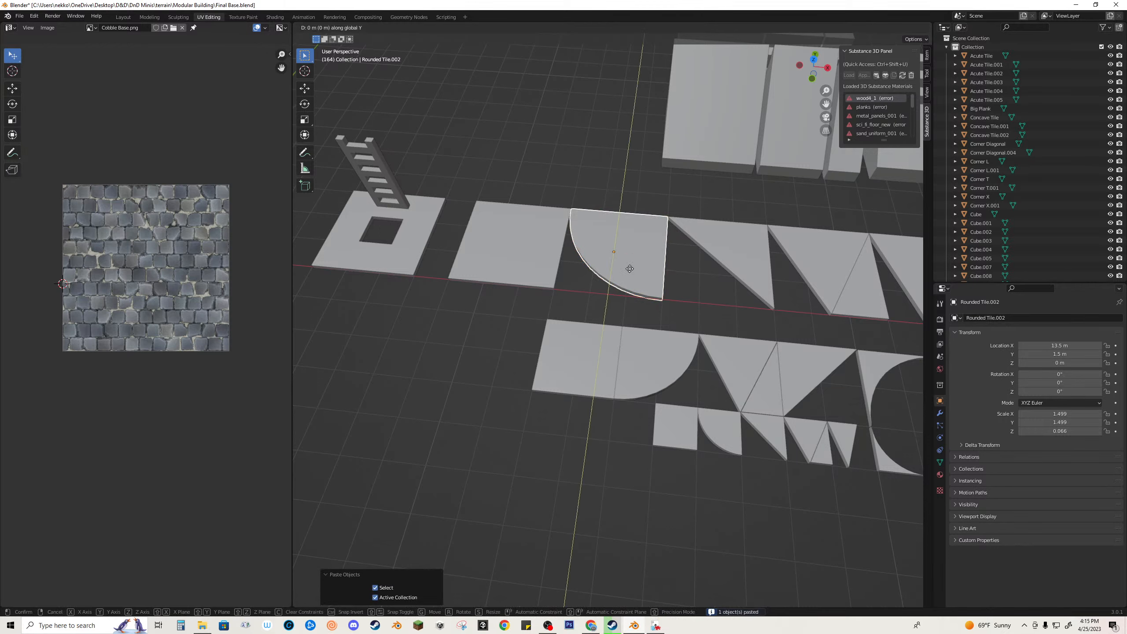
key(x)
click(520, 270)
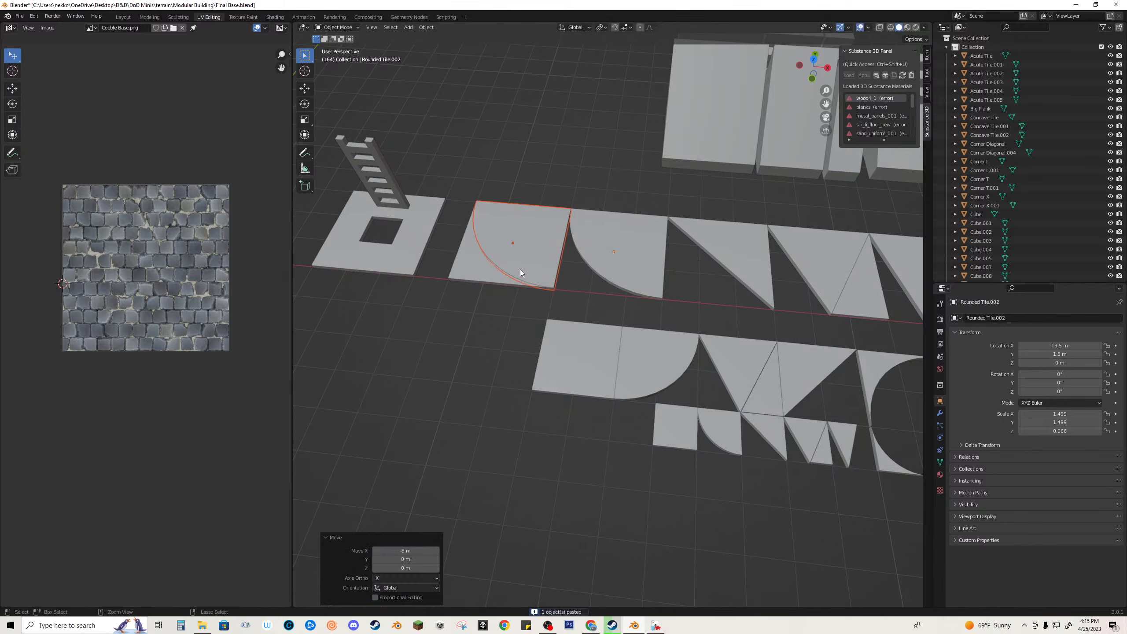
Step: Select the copied rounded tile and move it -4 m along Y beside the medium square tile
right_click(520, 269)
click(553, 233)
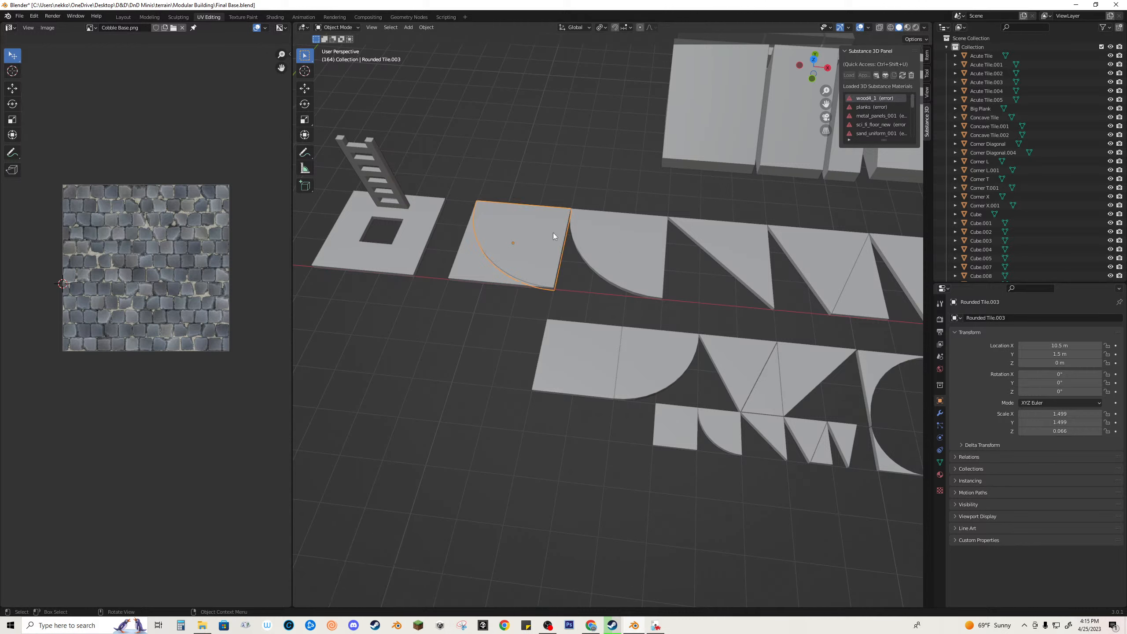
key(shift+d)
key(x)
key(y)
click(488, 348)
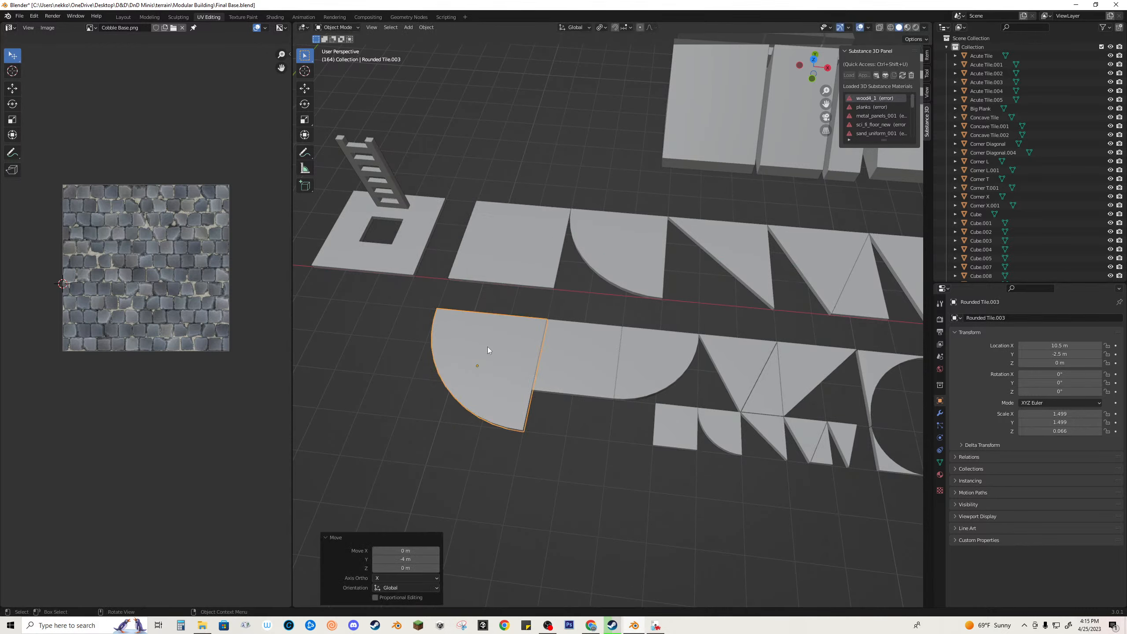
key(s)
key(x)
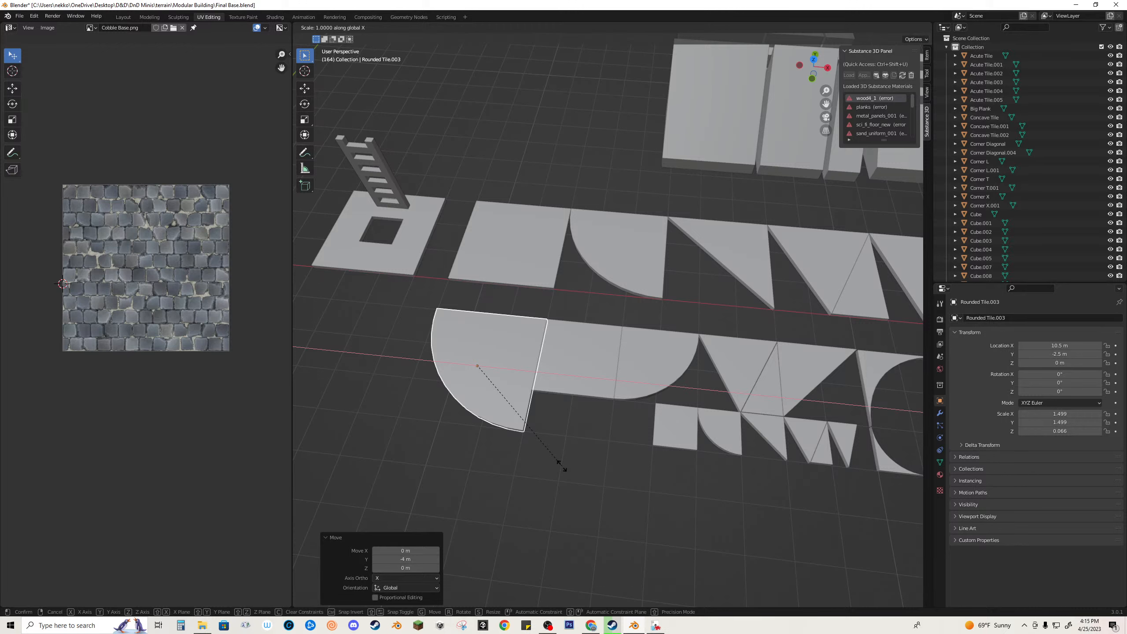
key(Escape)
key(s)
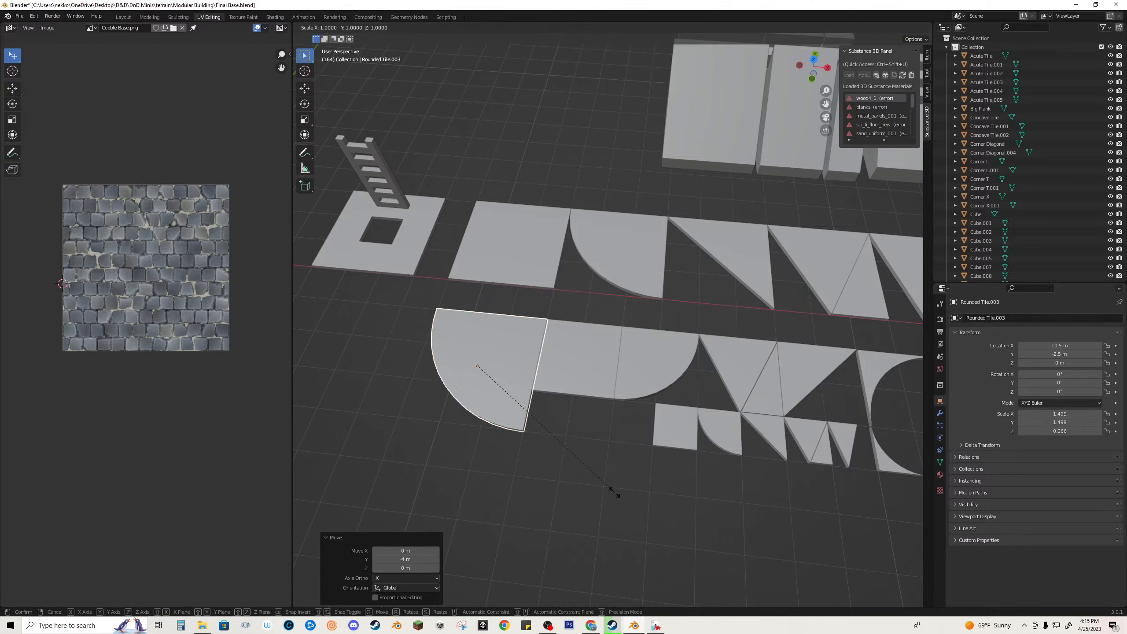
click(595, 464)
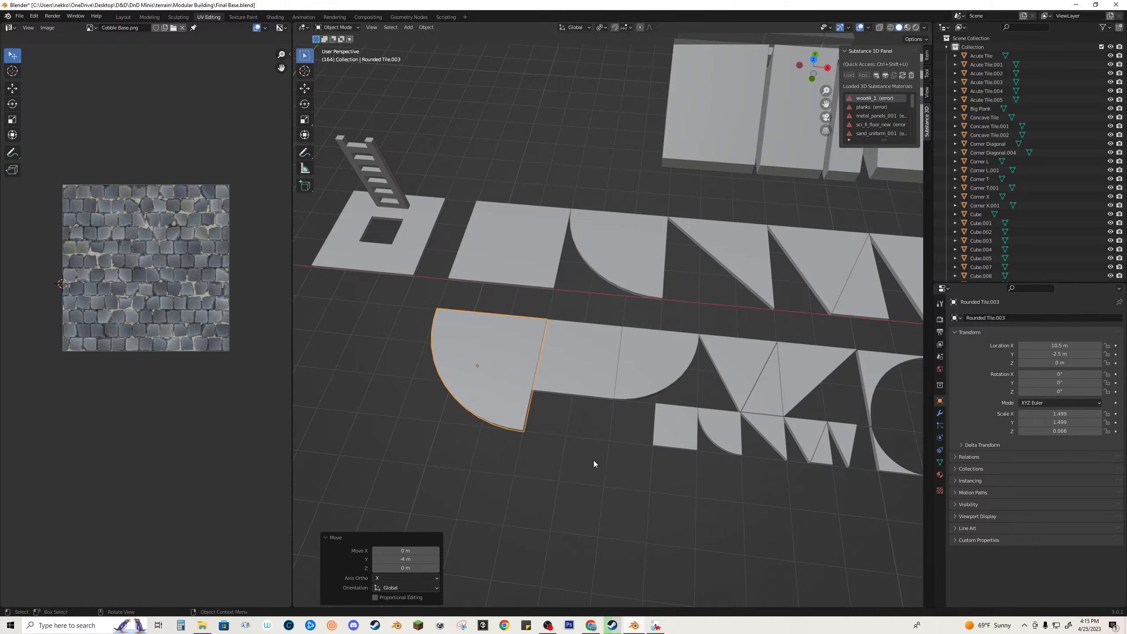
Step: Try to scale the copied large rounded tile down to about 0.74 and fit it against the medium square tile
mouse_move(668, 369)
middle_down()
mouse_move(664, 394)
mouse_move(649, 374)
middle_up()
click(650, 375)
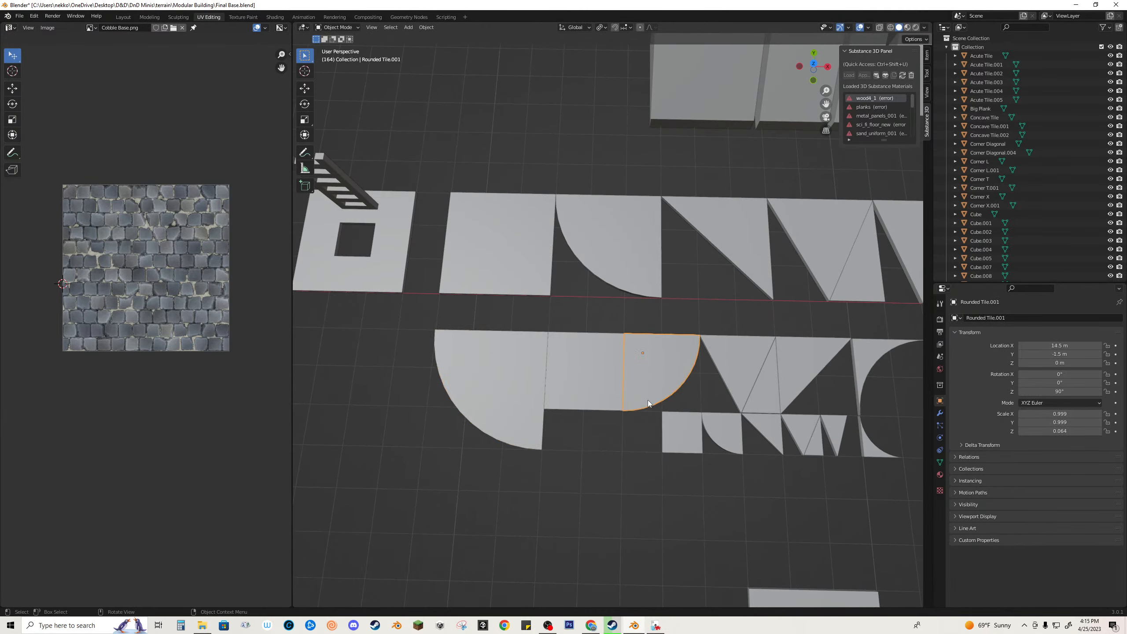
scroll(520, 441, up, 2)
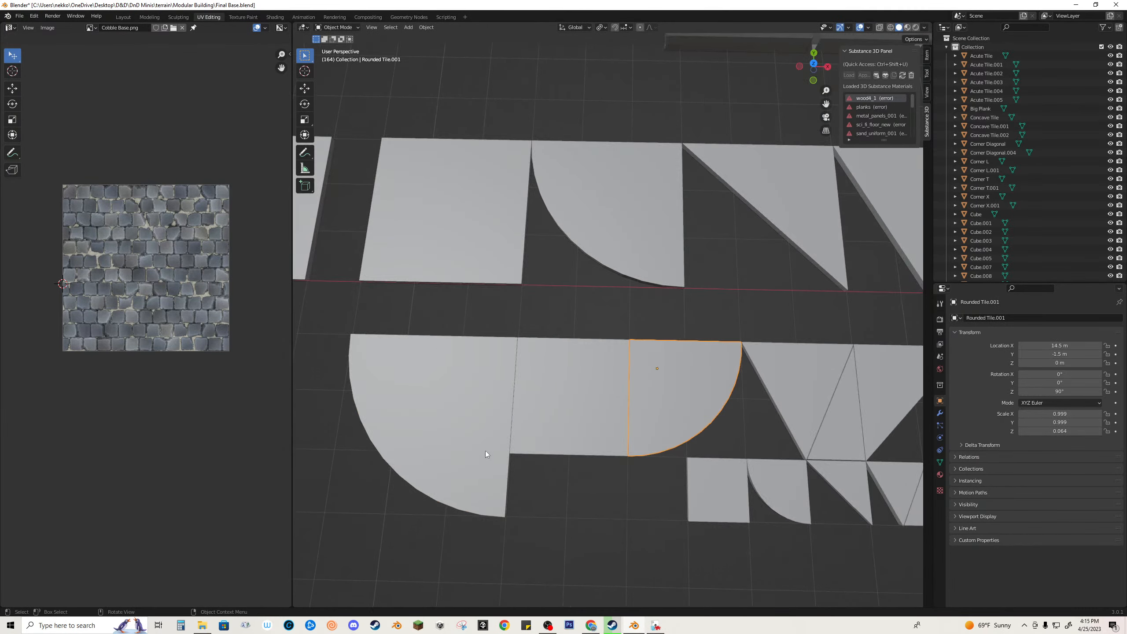
click(485, 451)
key(s)
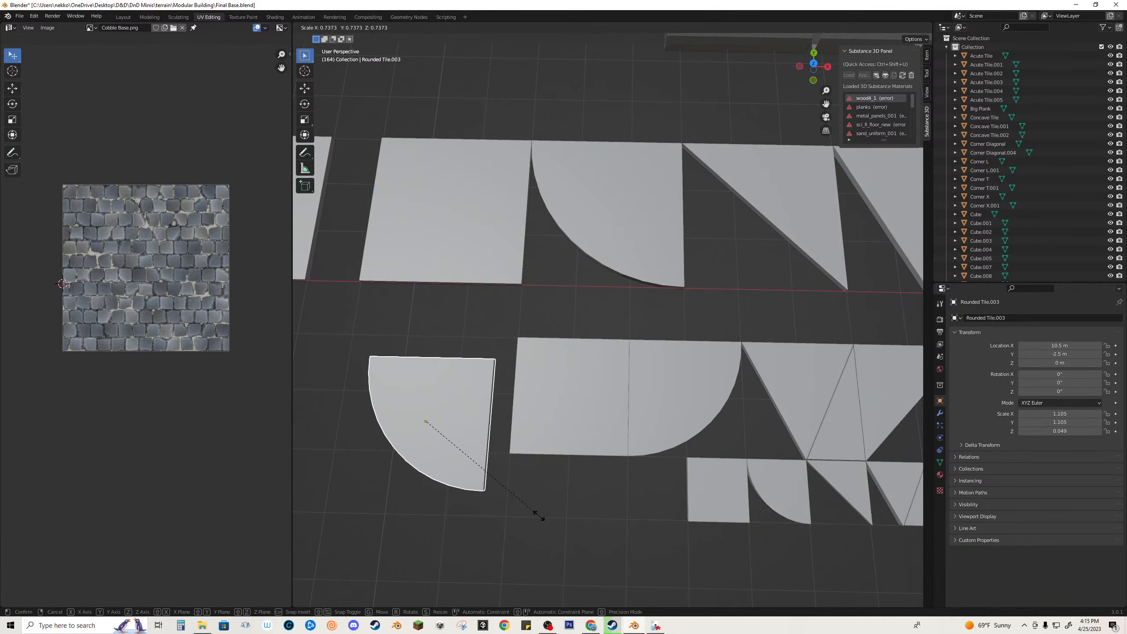
click(539, 516)
key(g)
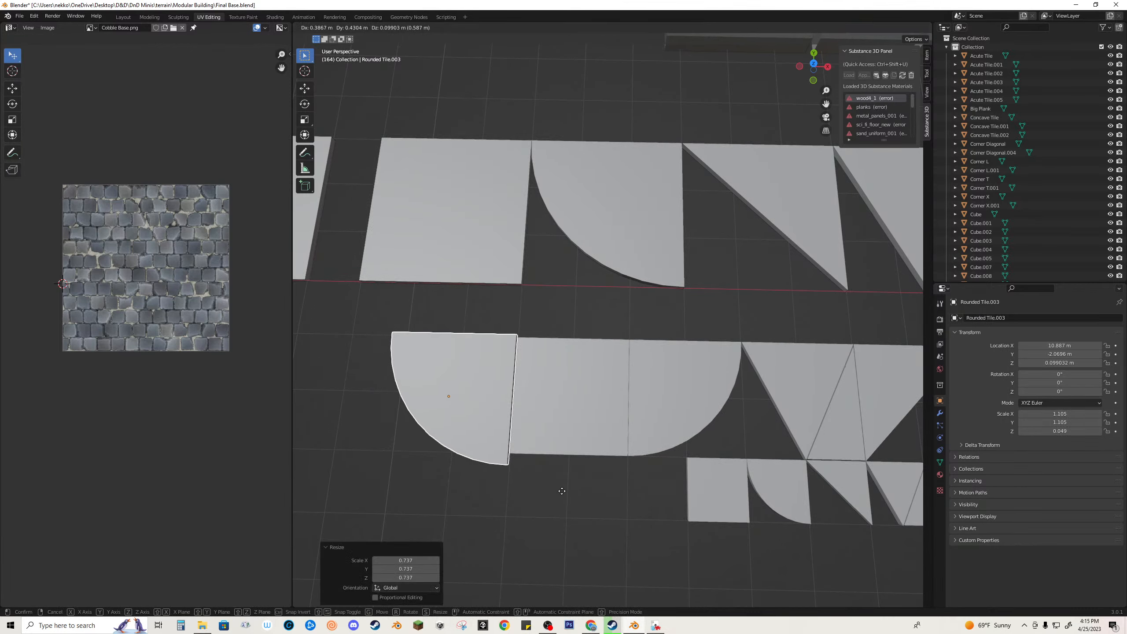
click(560, 490)
key(s)
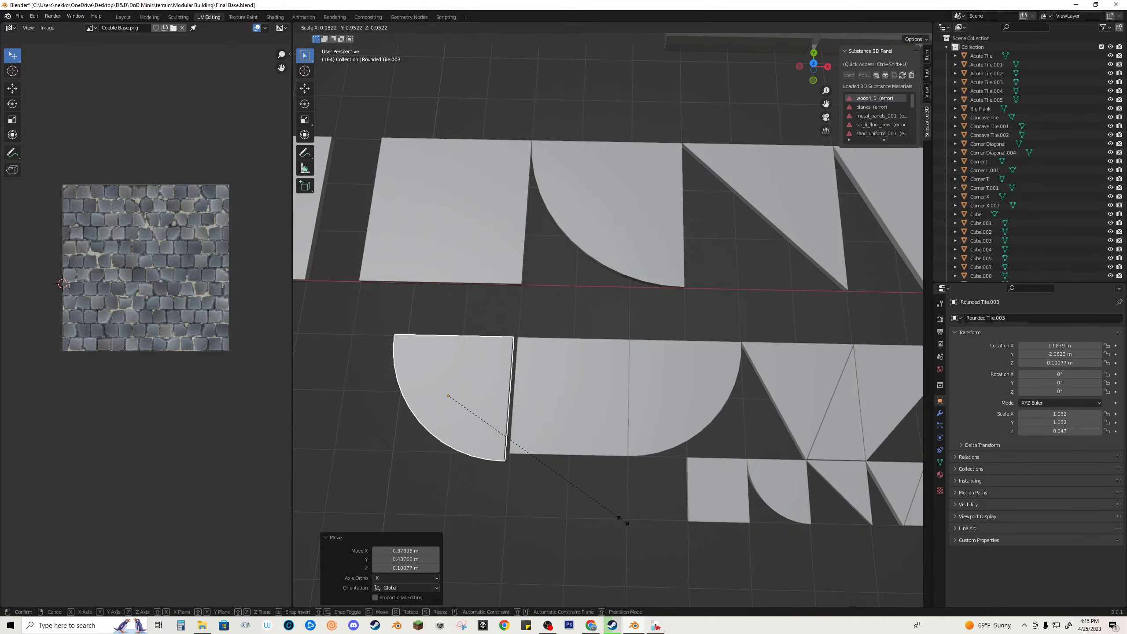
key(Escape)
key(ctrl+z)
key(ctrl+z)
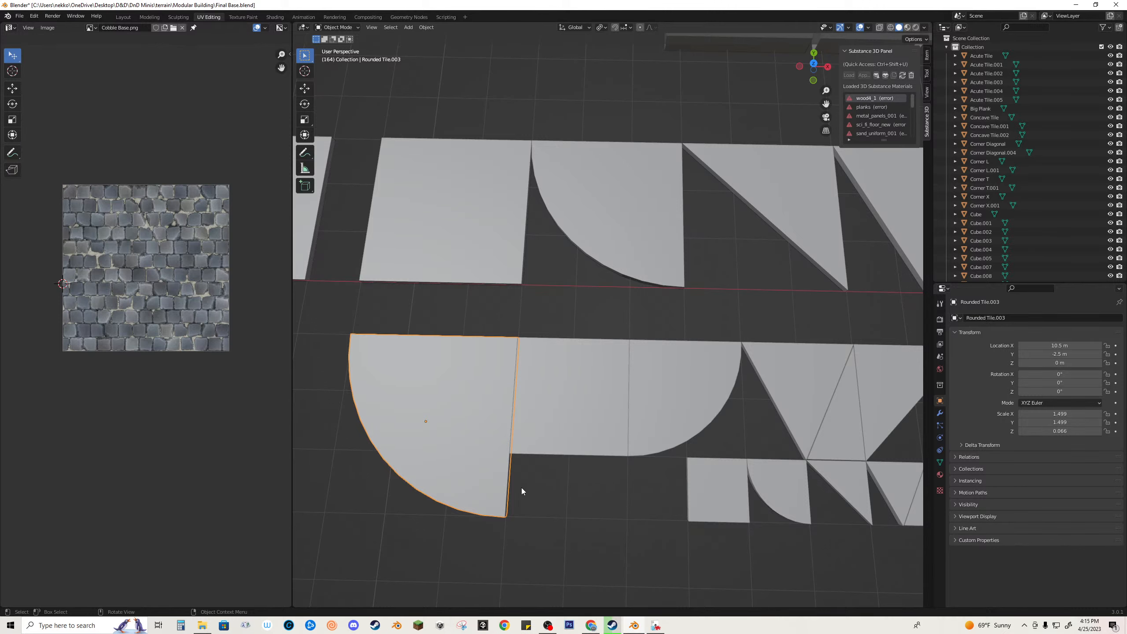
Step: In top view, try scaling the large rounded copy to 0.7 and moving it 0.5 m in X and Y against the square tile
key(KP_1)
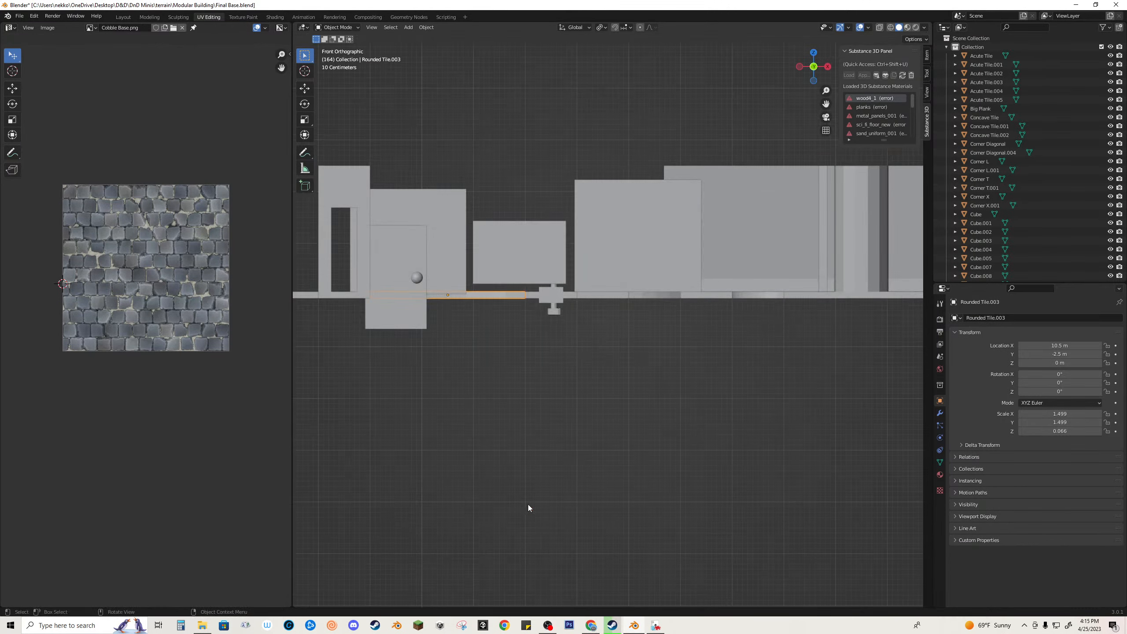
key(KP_7)
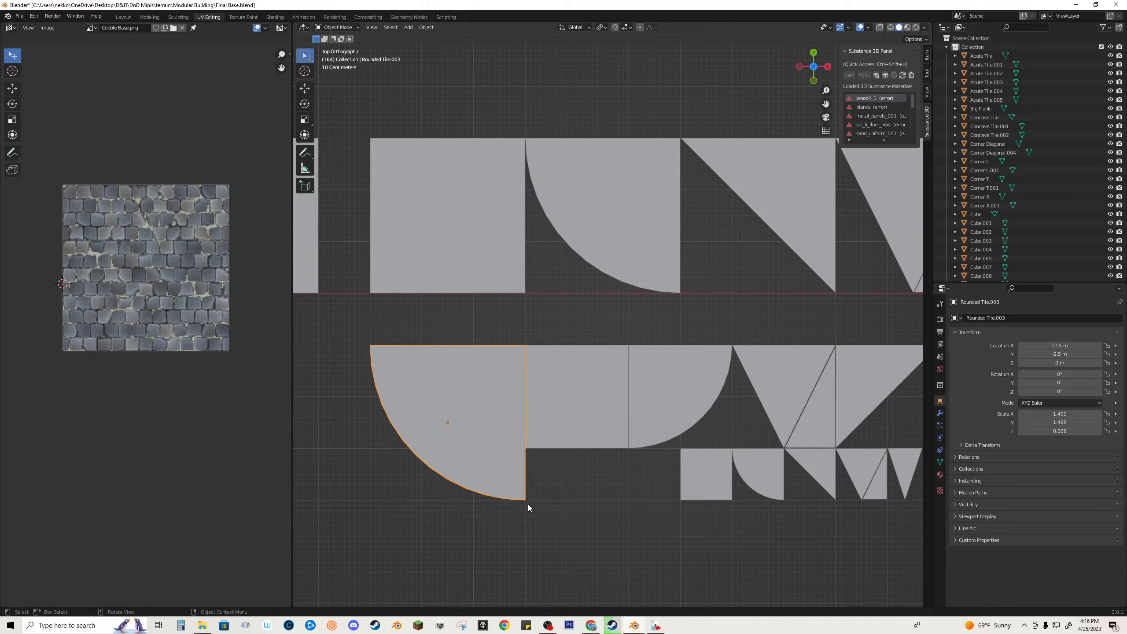
key(s)
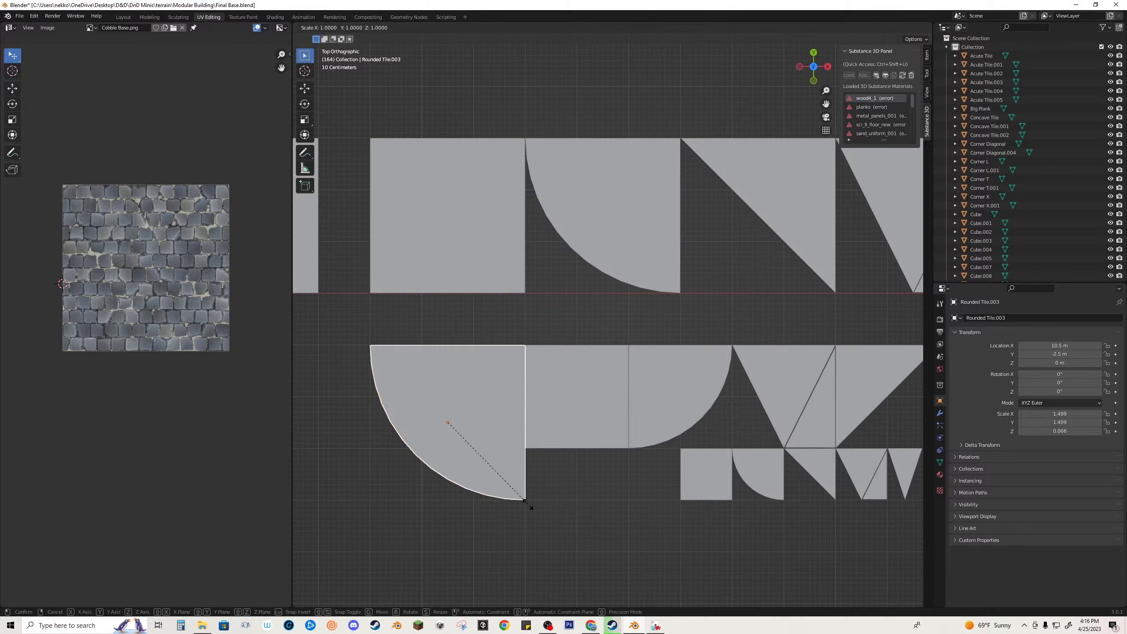
click(502, 477)
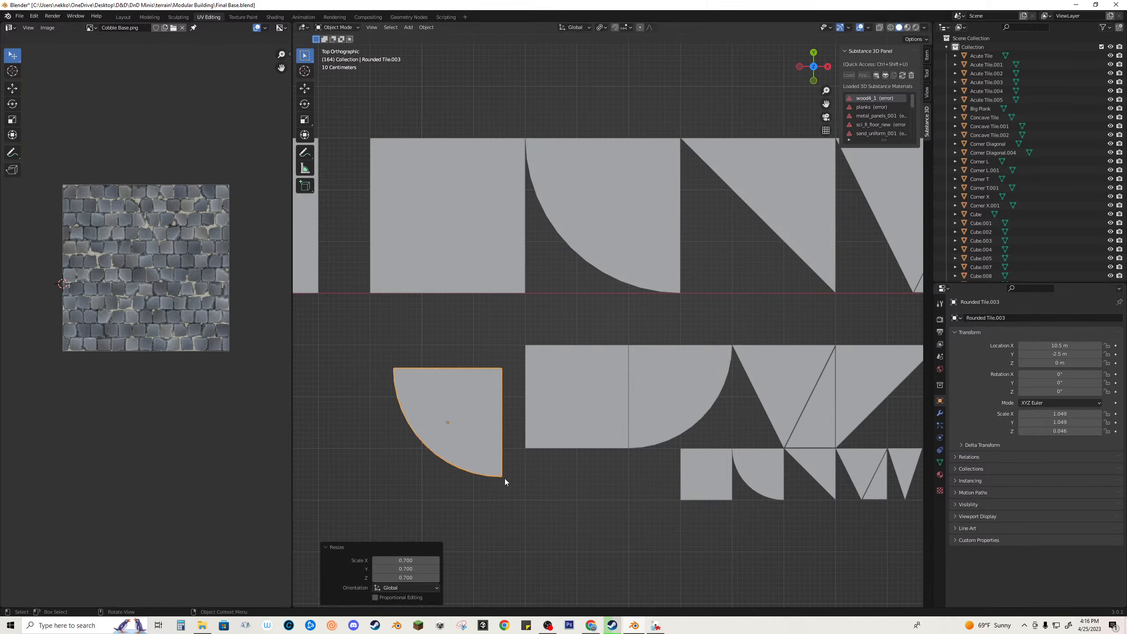
key(g)
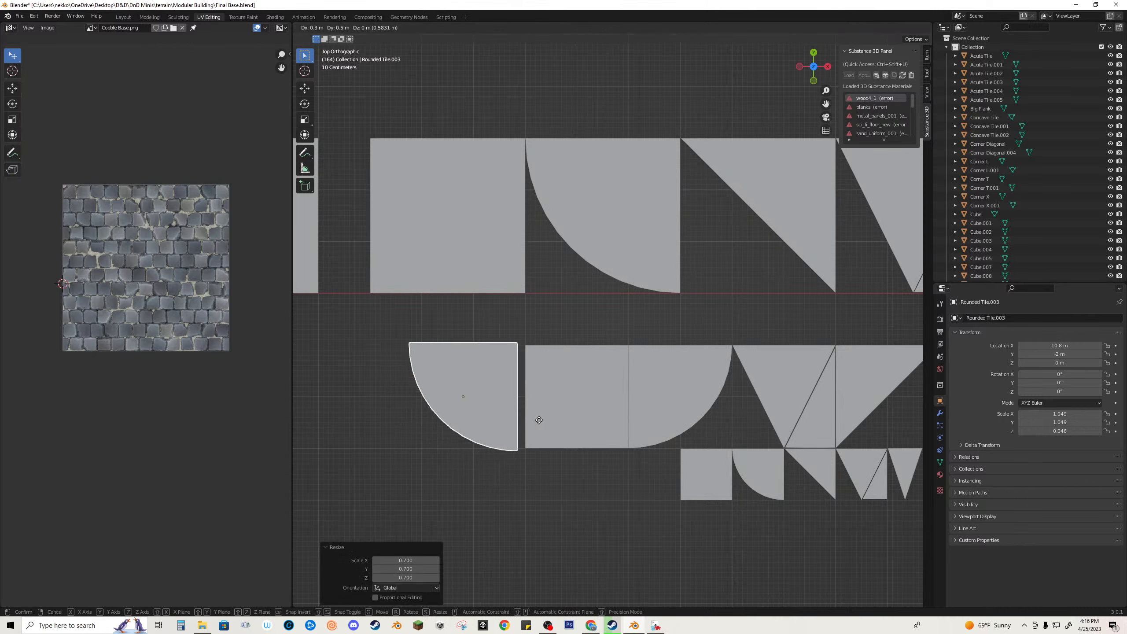
click(546, 419)
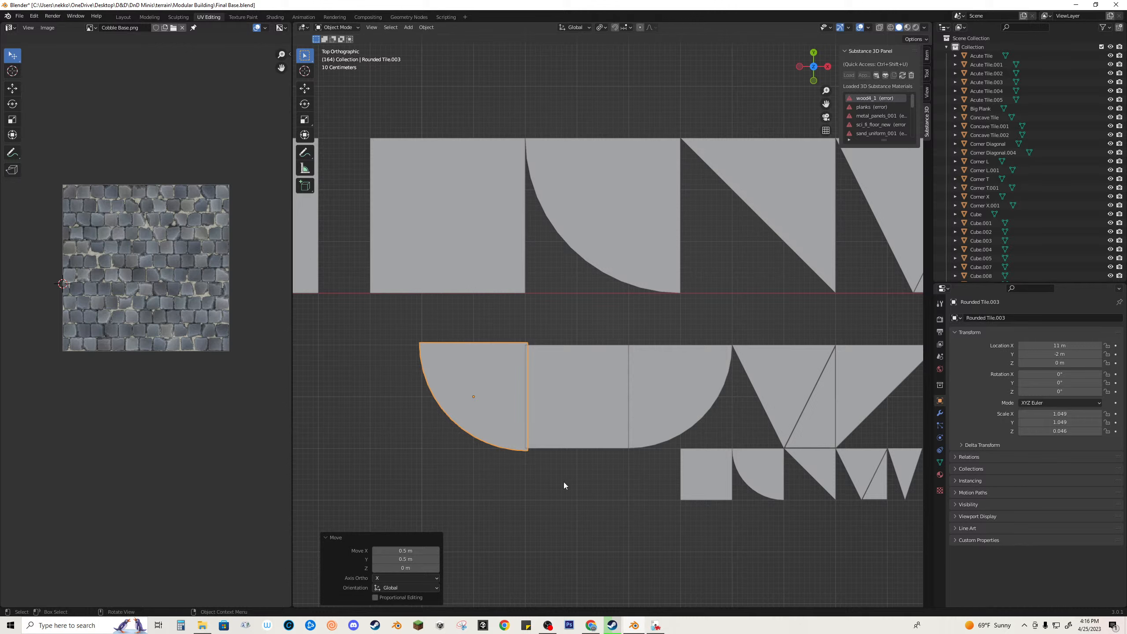
key(s)
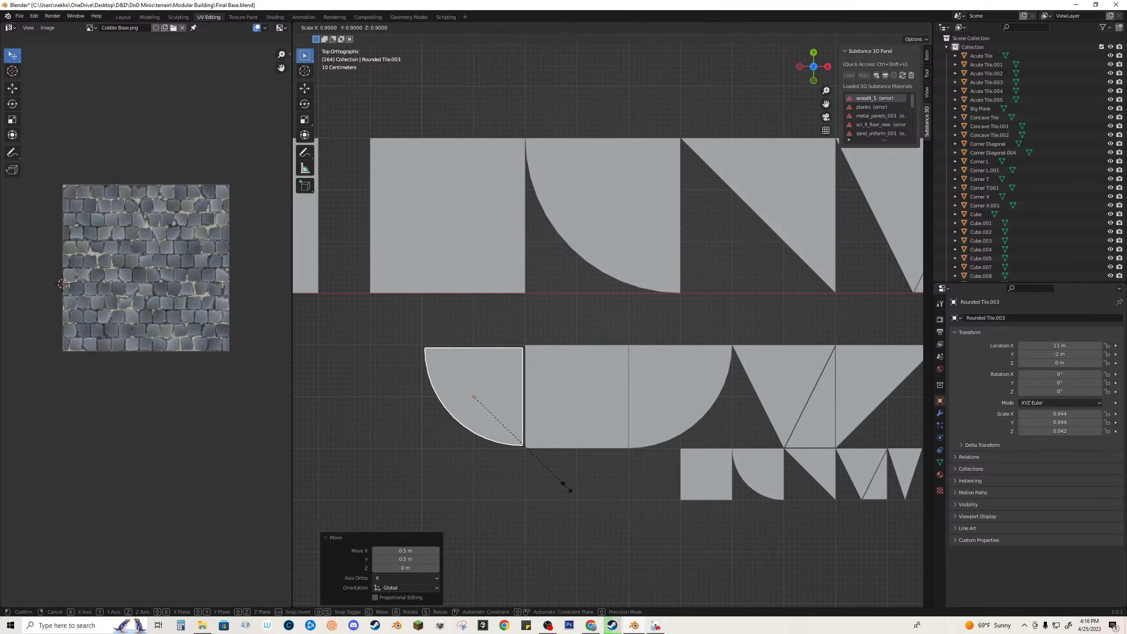
click(597, 505)
key(ctrl+z)
key(ctrl+z)
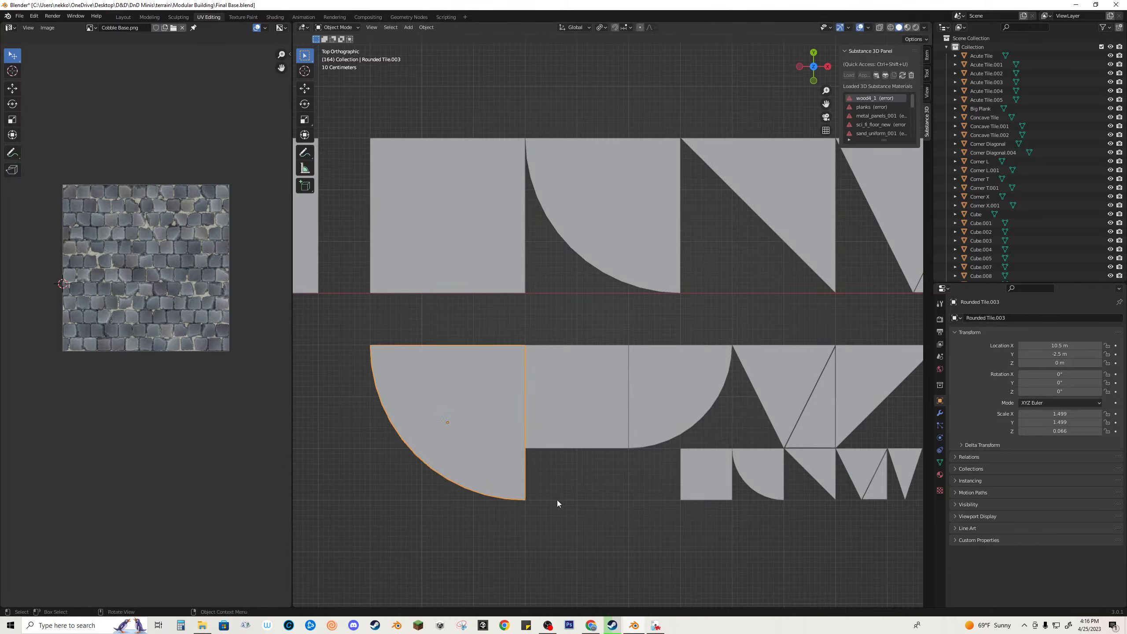
Step: Copy and paste the medium rounded tile and move the copy along X toward the large rounded copy
click(654, 404)
key(ctrl+c)
key(ctrl+v)
key(g)
key(x)
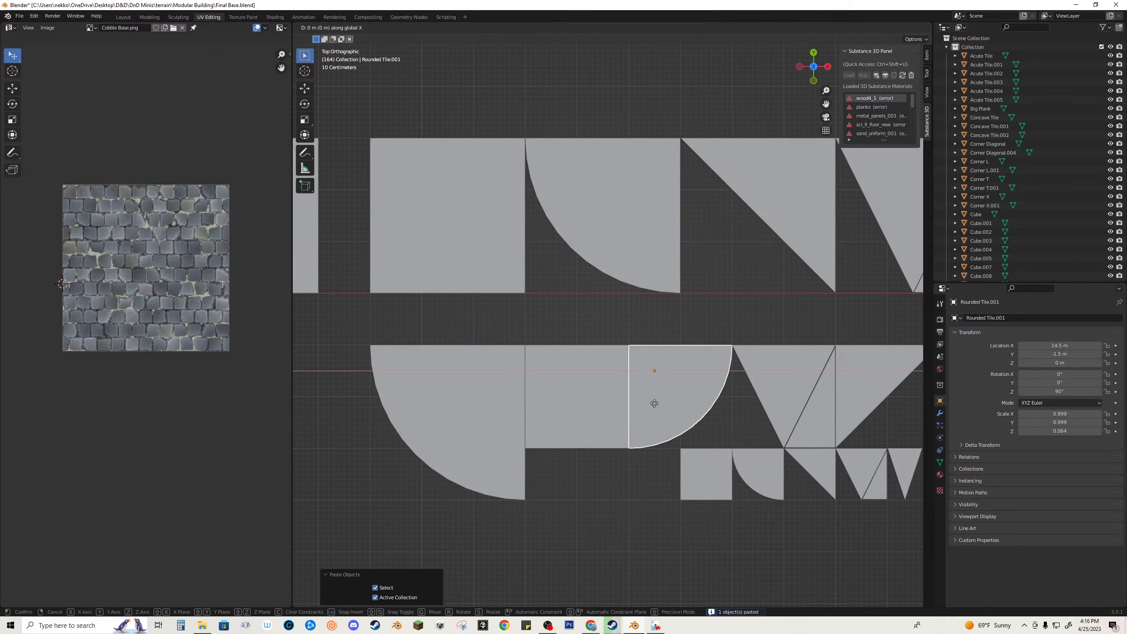
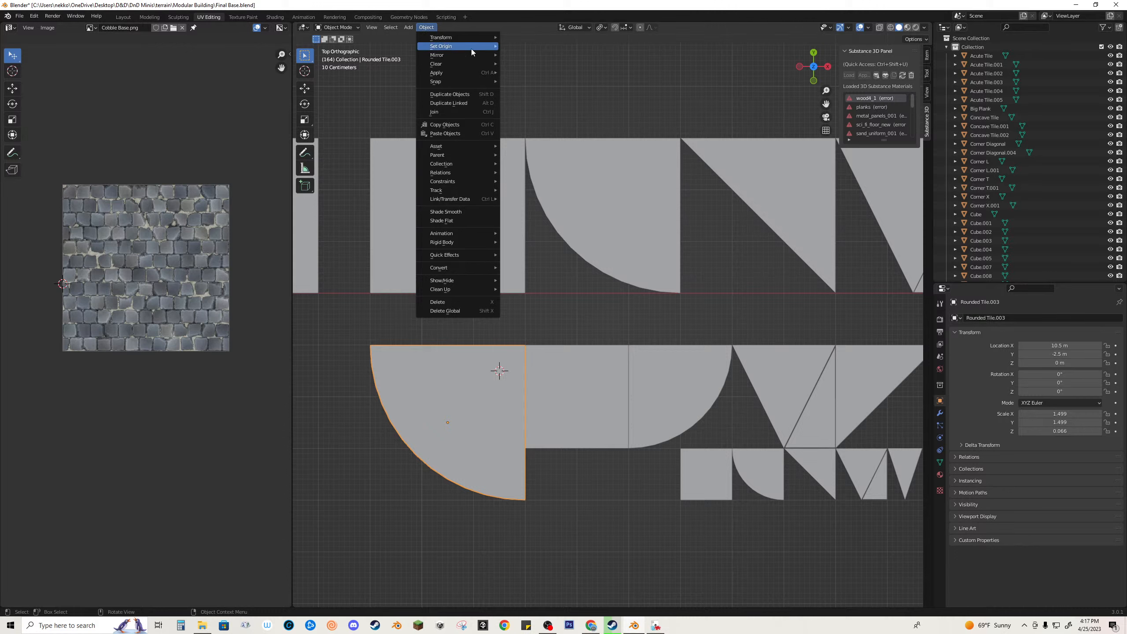
Step: Set the large rounded copy's origin to the 3D cursor and try scaling it down to the medium tile's outline
mouse_move(471, 47)
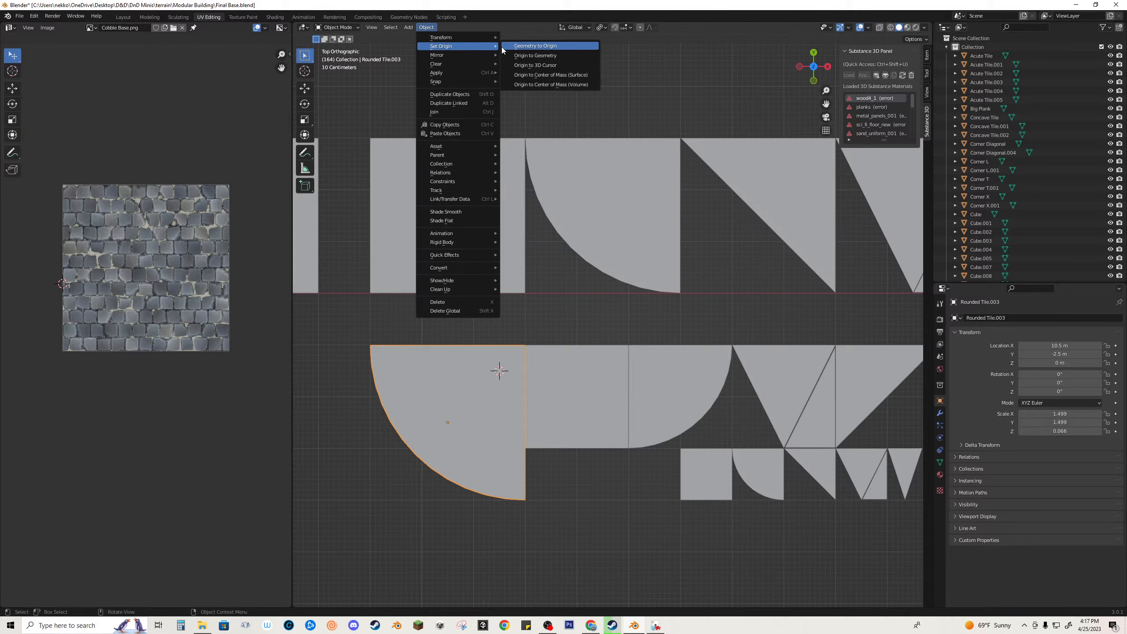
click(535, 65)
key(s)
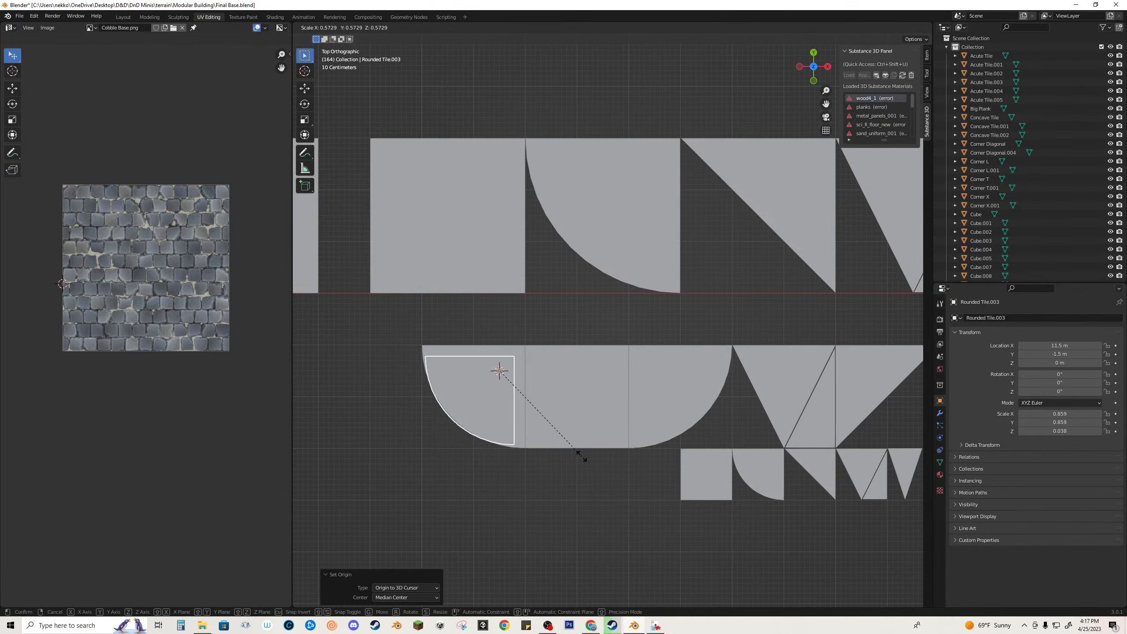
click(647, 512)
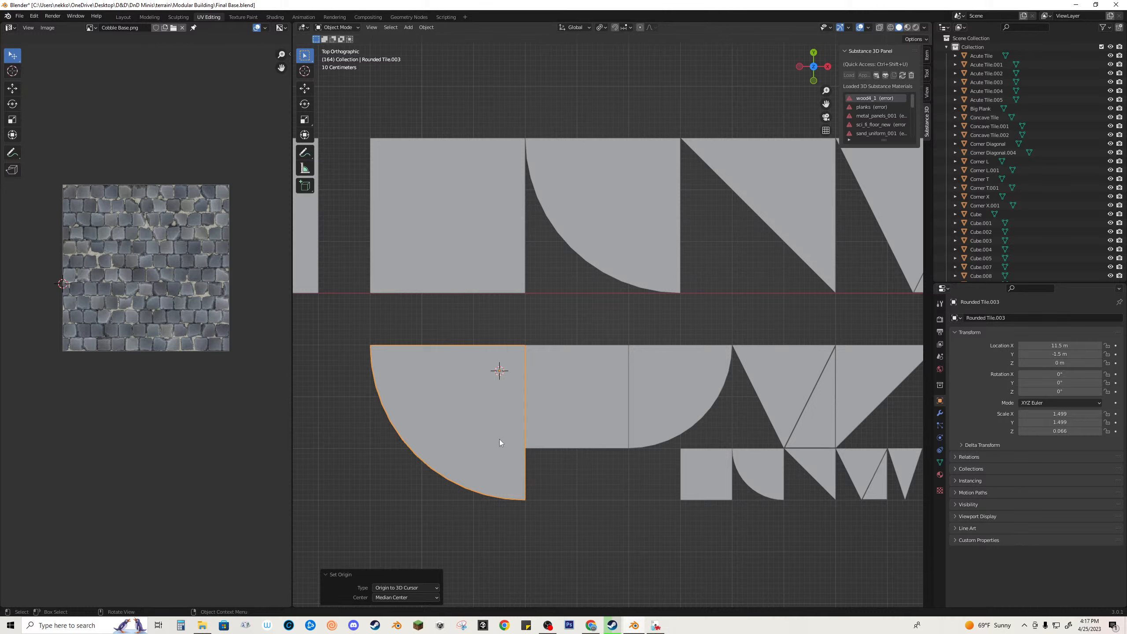
drag(499, 438, 519, 428)
key(s)
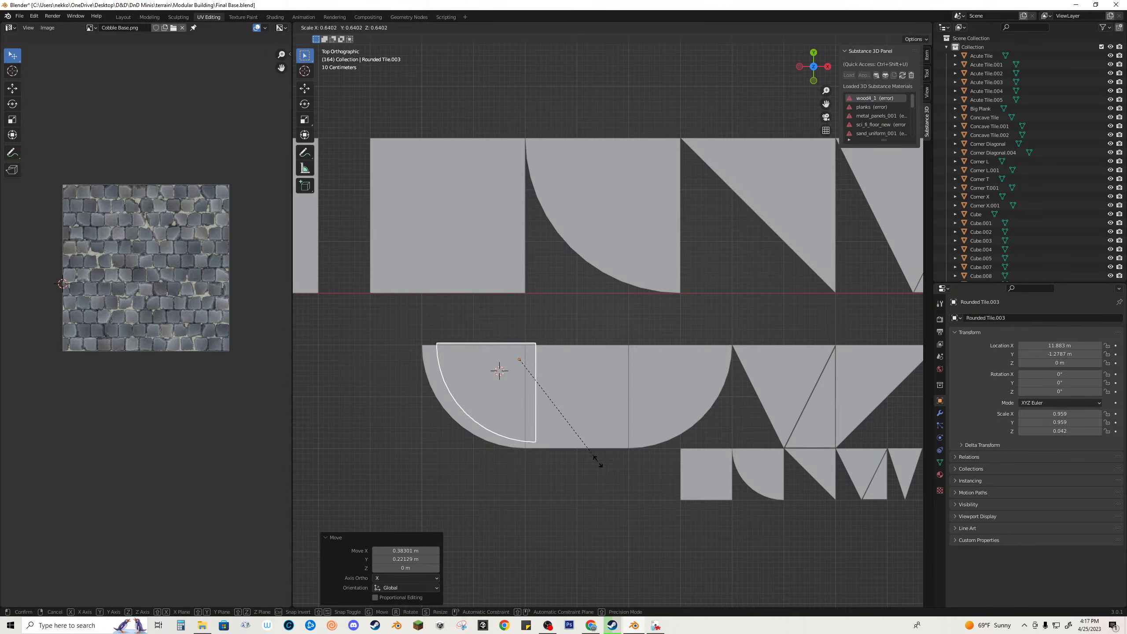
key(Escape)
key(ctrl+z)
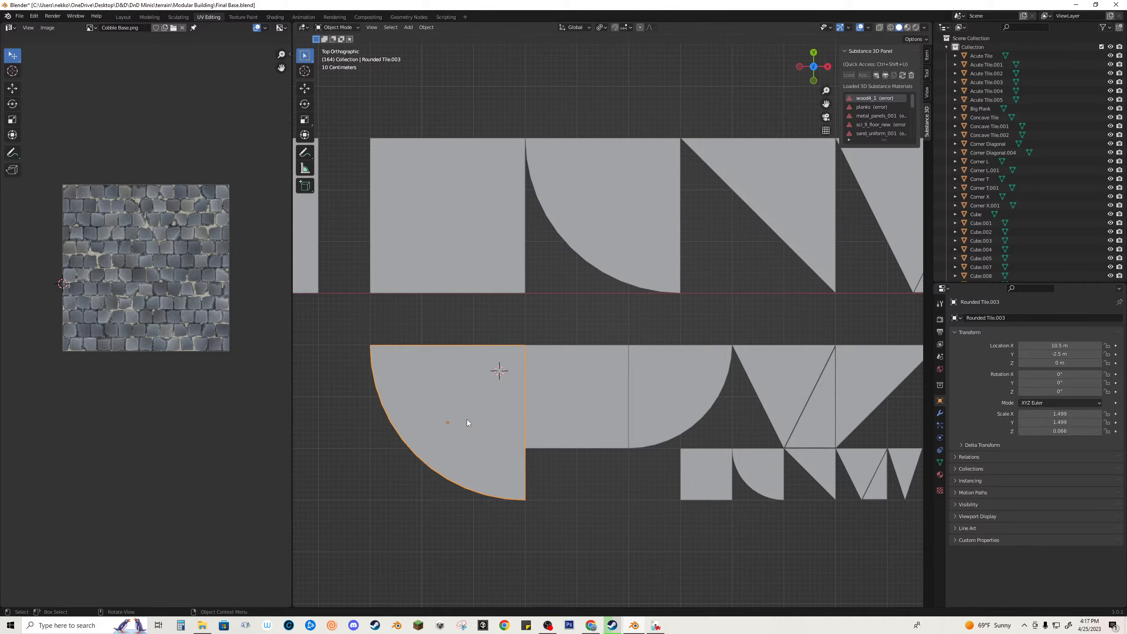
Step: Compare the location, rotation and scale values of the small, medium and large rounded tiles and their copies
click(510, 380)
scroll(534, 492, up, 1)
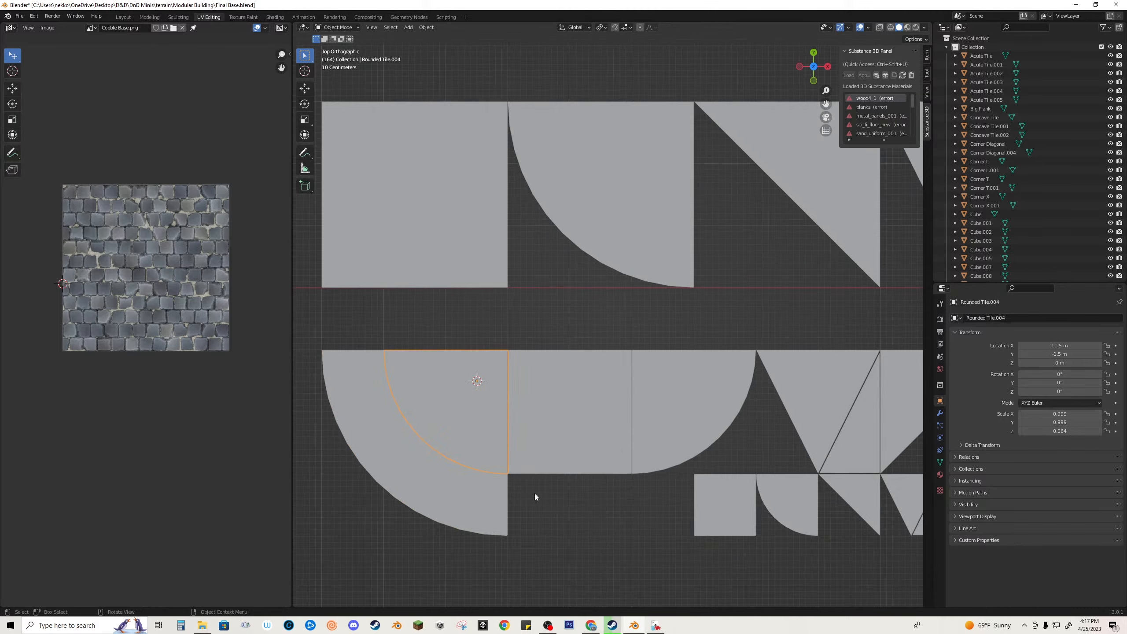
middle_drag(534, 493, 609, 457)
scroll(614, 444, up, 1)
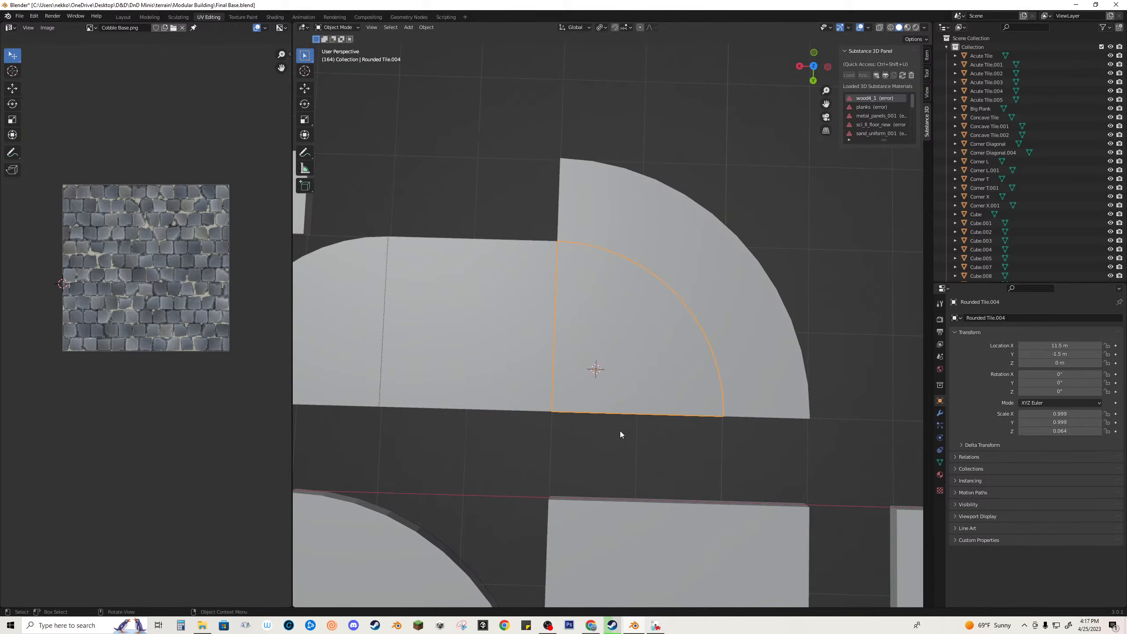
scroll(621, 429, down, 3)
click(643, 275)
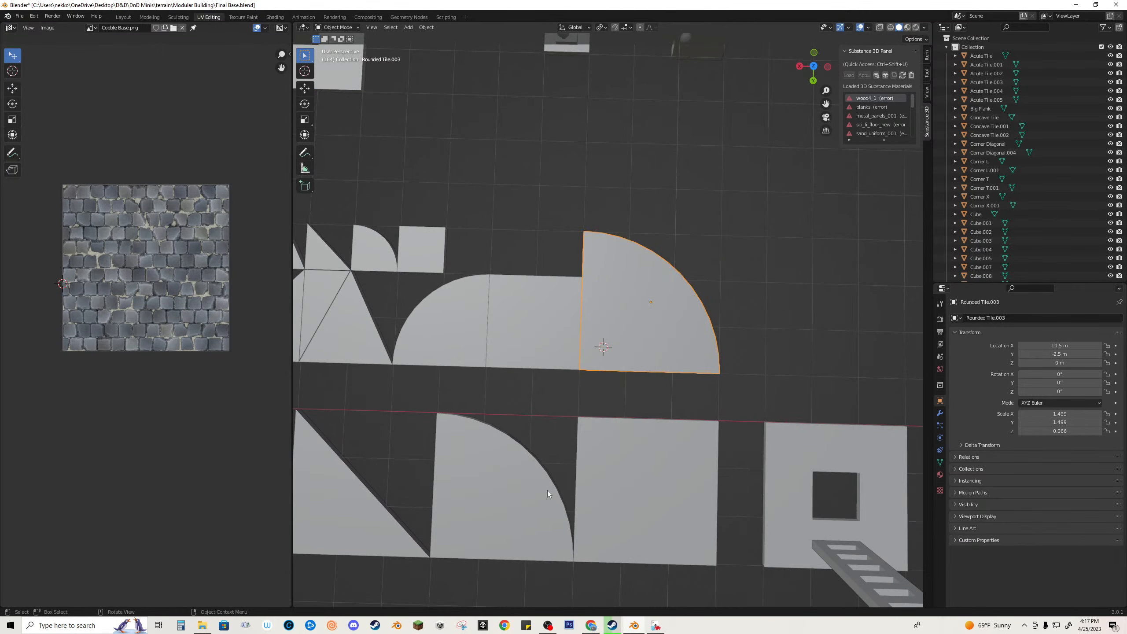
scroll(547, 491, down, 3)
click(537, 326)
click(538, 382)
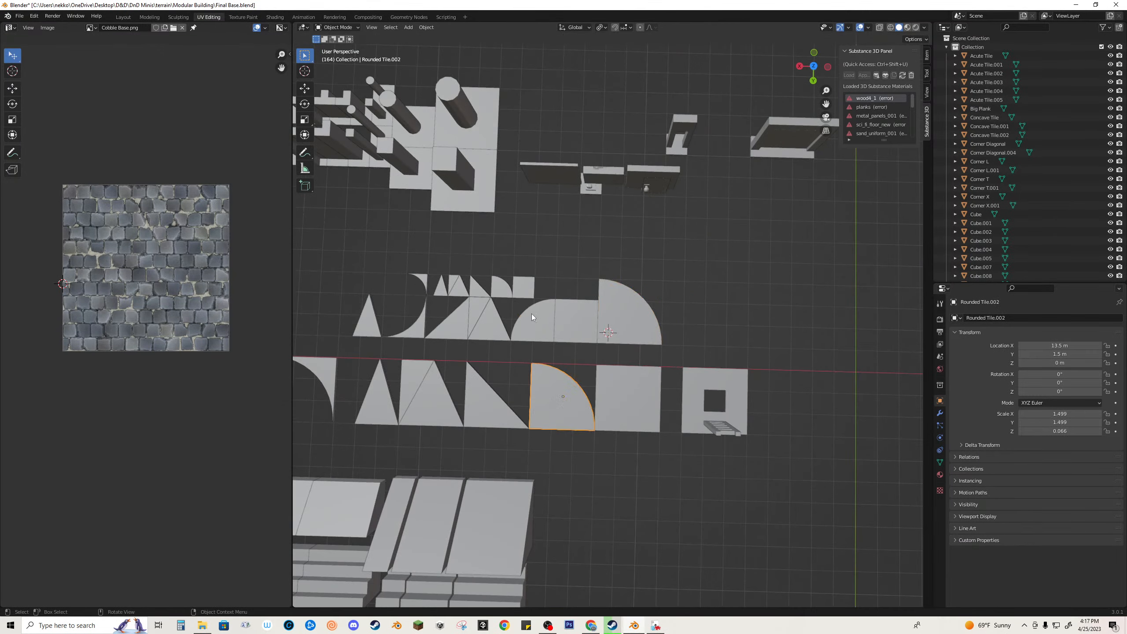
click(532, 316)
click(541, 377)
click(531, 314)
click(502, 289)
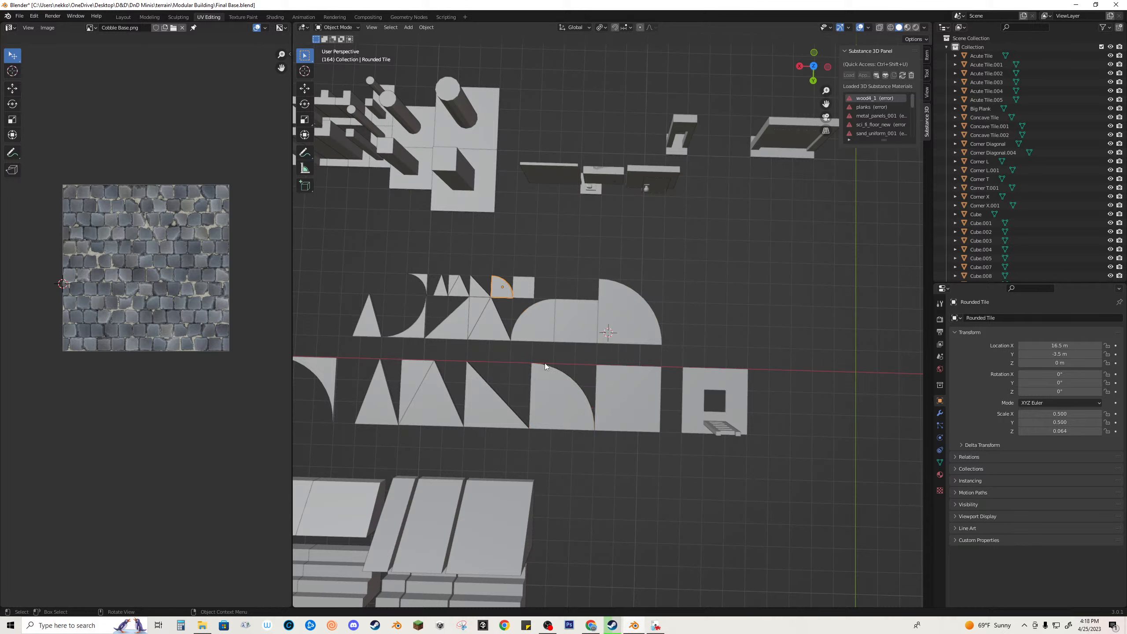
click(543, 338)
click(623, 332)
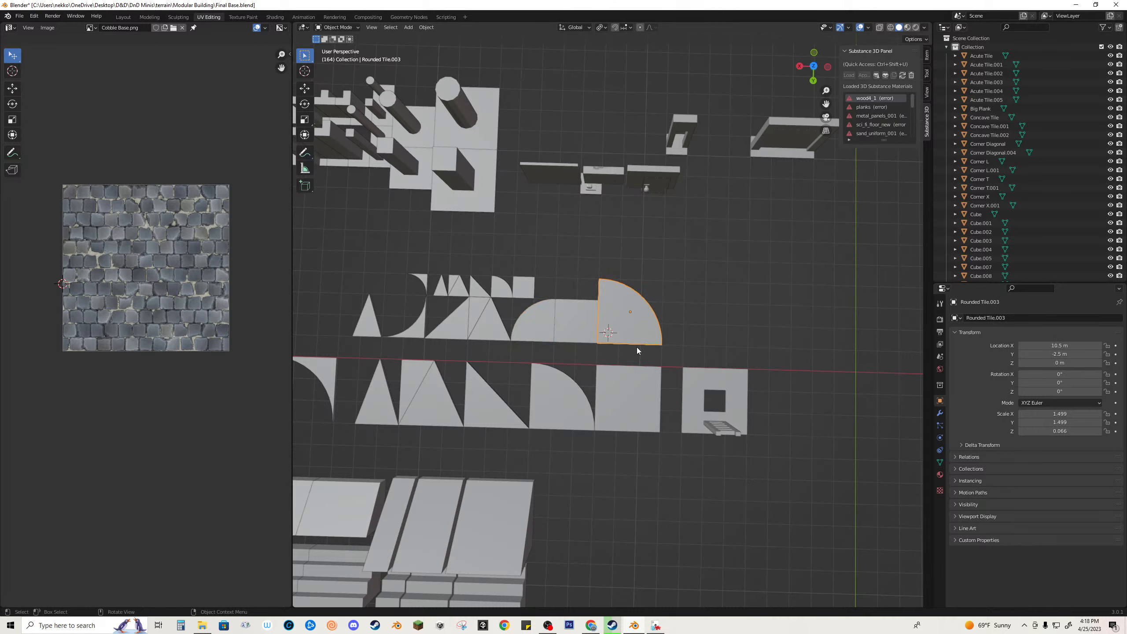
key(r)
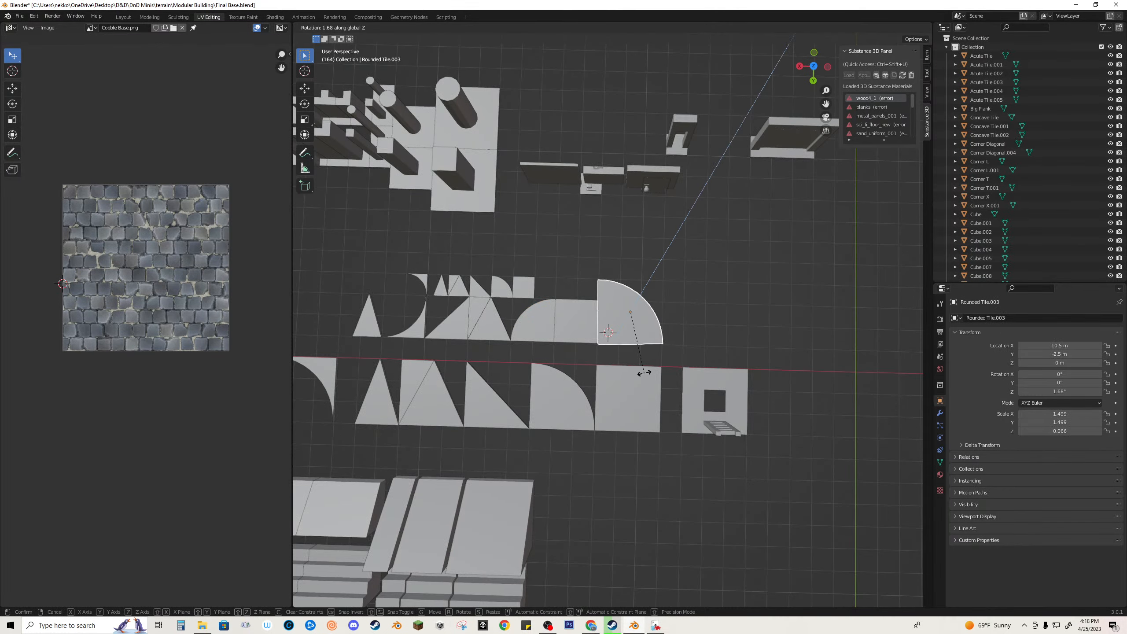
right_click(647, 376)
middle_drag(646, 376, 648, 334)
scroll(648, 337, up, 3)
scroll(648, 337, up, 3)
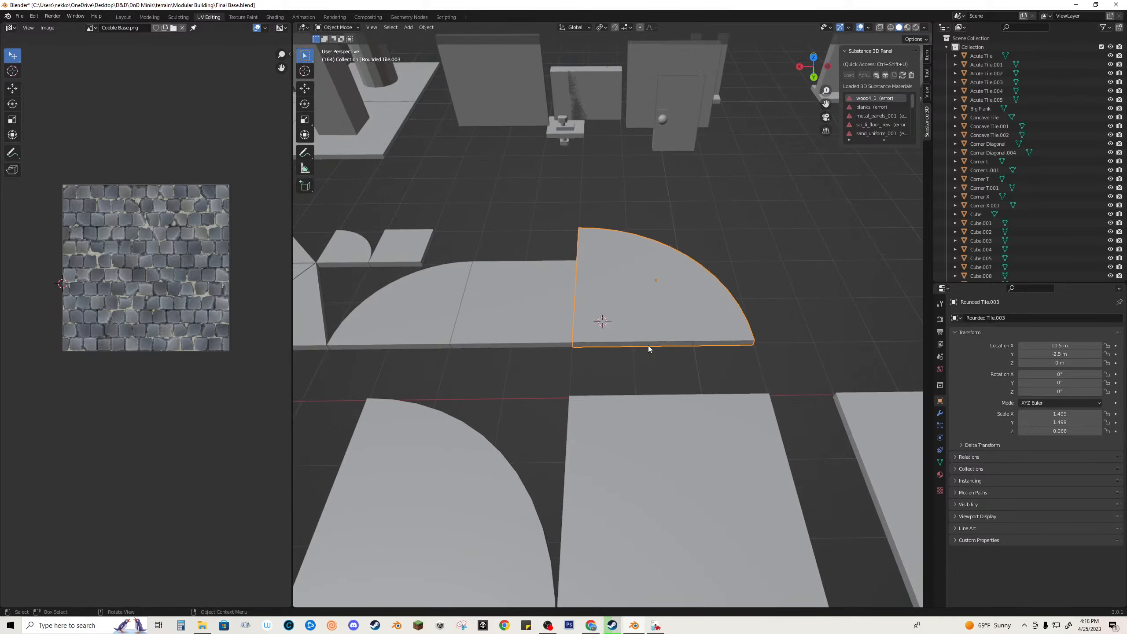
key(r)
right_click(652, 353)
middle_drag(652, 353, 647, 394)
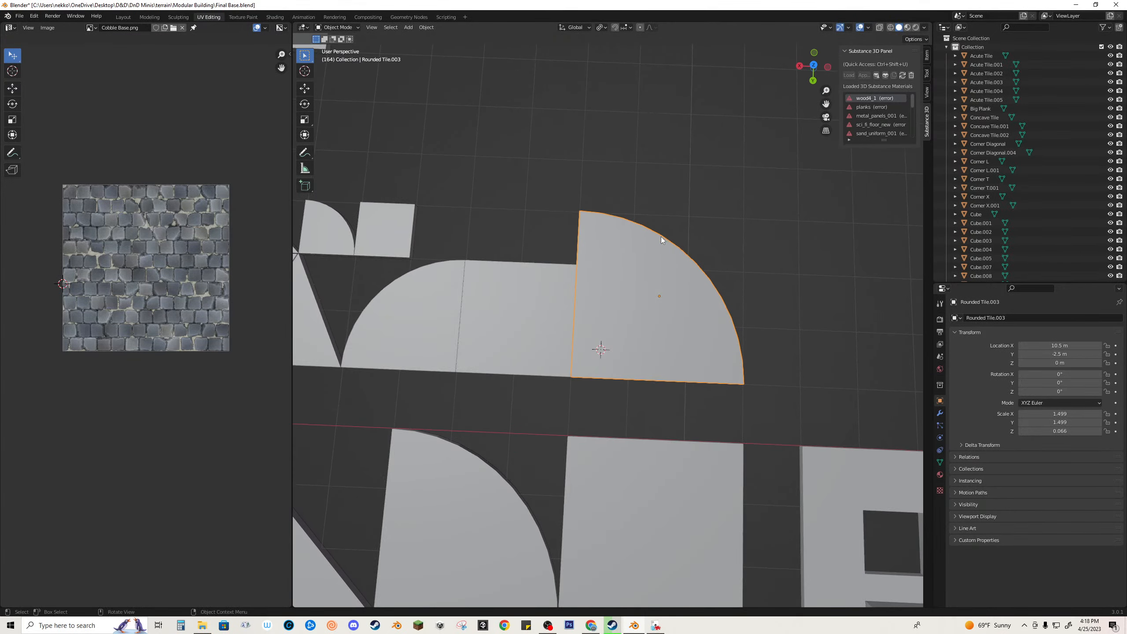
Step: Select all of the large rounded copy's geometry for editing and set the transform orientation to Local
key(Tab)
key(a)
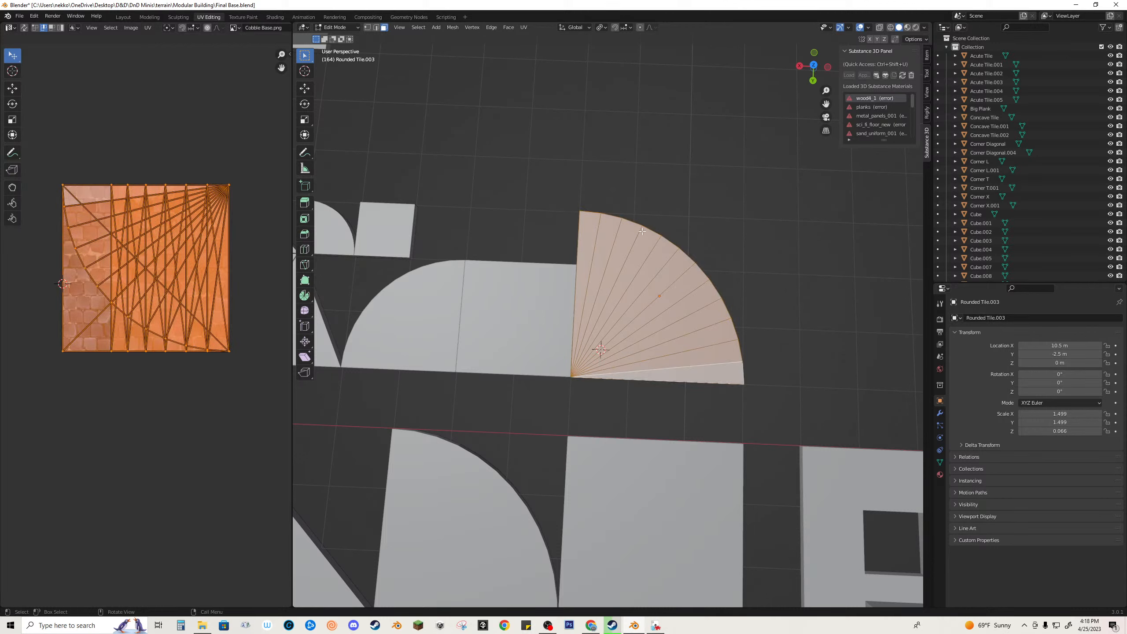
click(585, 27)
key(s)
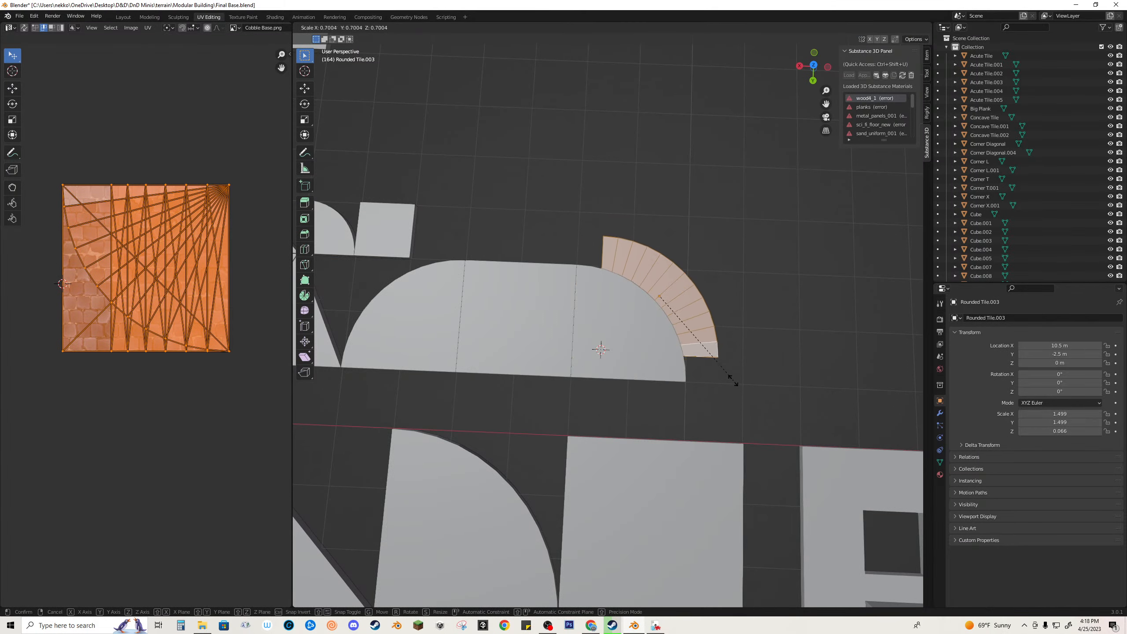
right_click(804, 400)
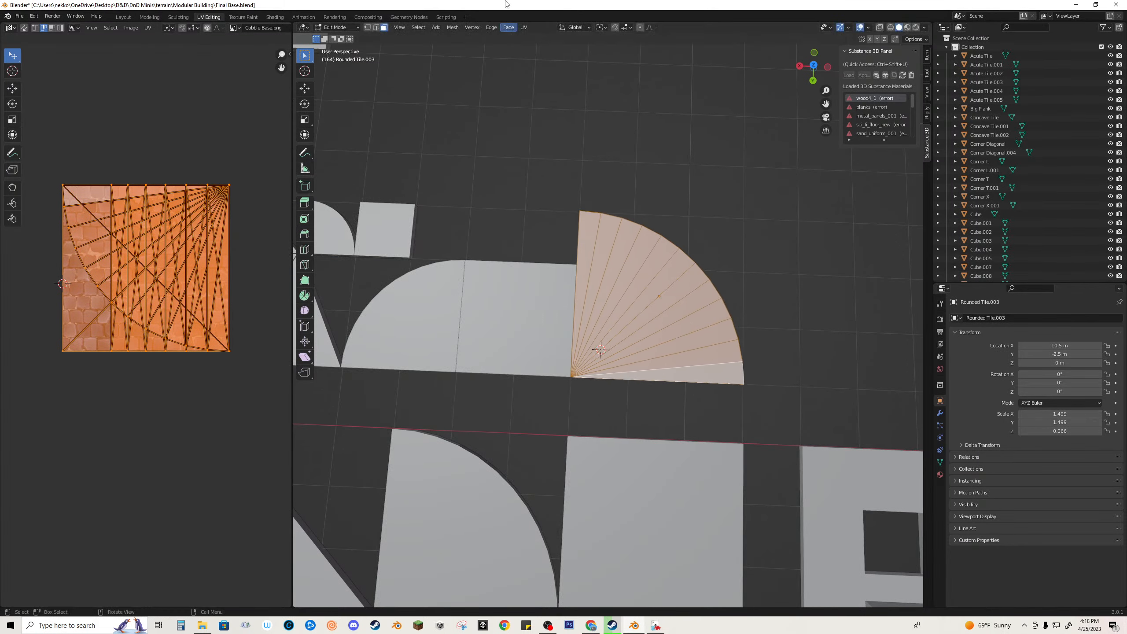
click(577, 29)
click(577, 63)
Step: Scale the selected geometry to about 0.729 in local X and Y only, leaving its thickness alone
key(s)
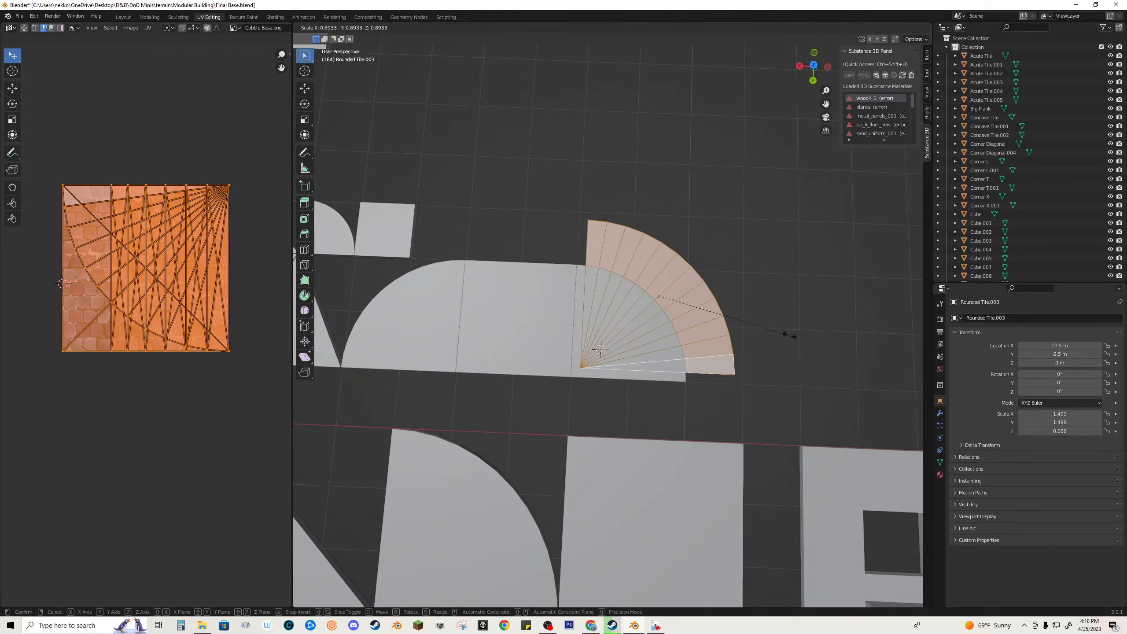
right_click(764, 324)
key(s)
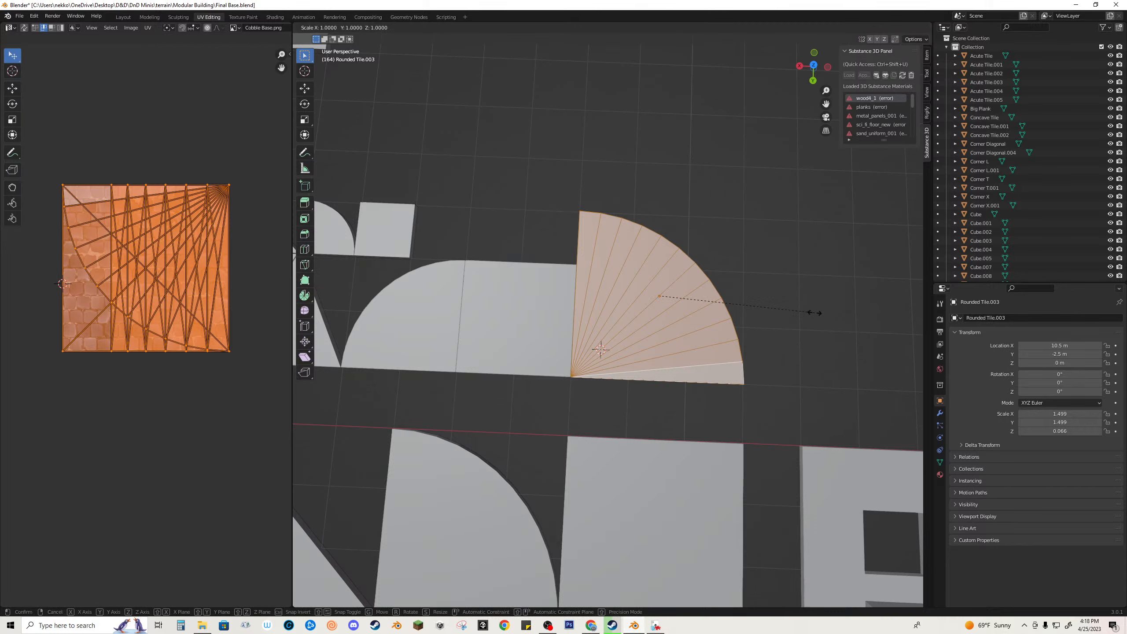
key(shift+z)
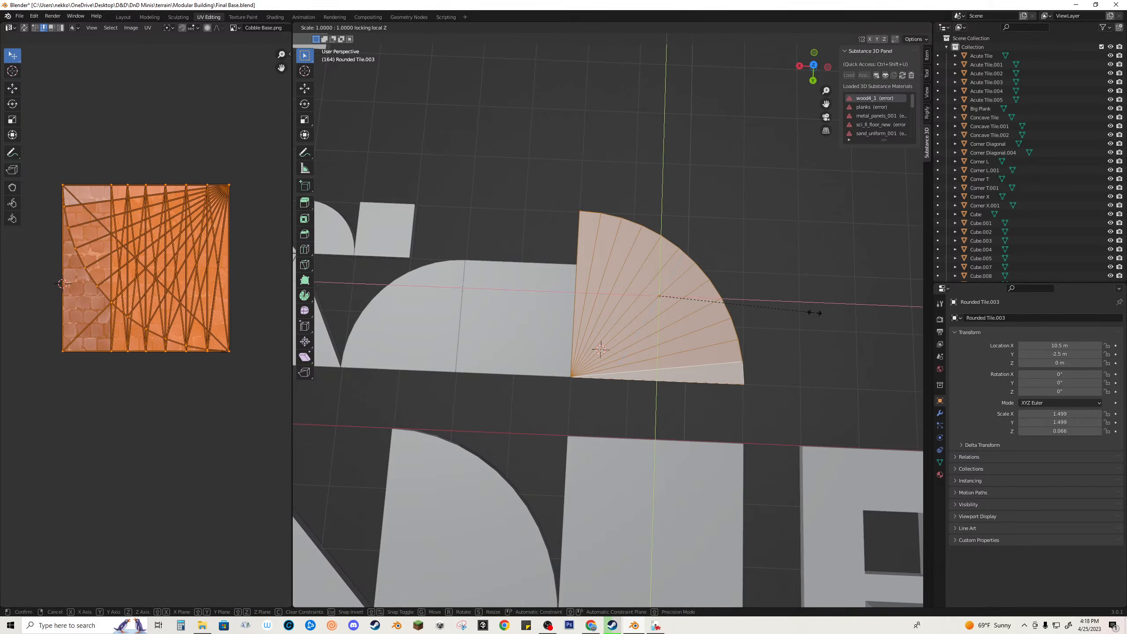
click(773, 298)
Step: Move the geometry about 0.398 m along local X and 0.404 m along local Y onto the square tile's corner
key(g)
key(x)
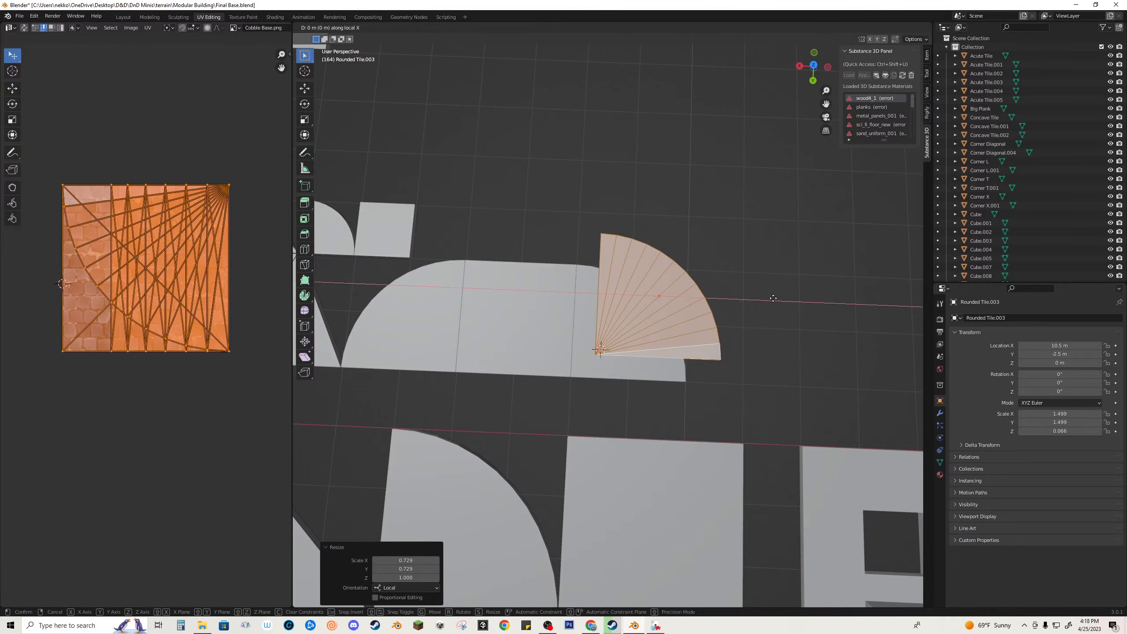
click(750, 313)
key(g)
key(z)
key(x)
key(y)
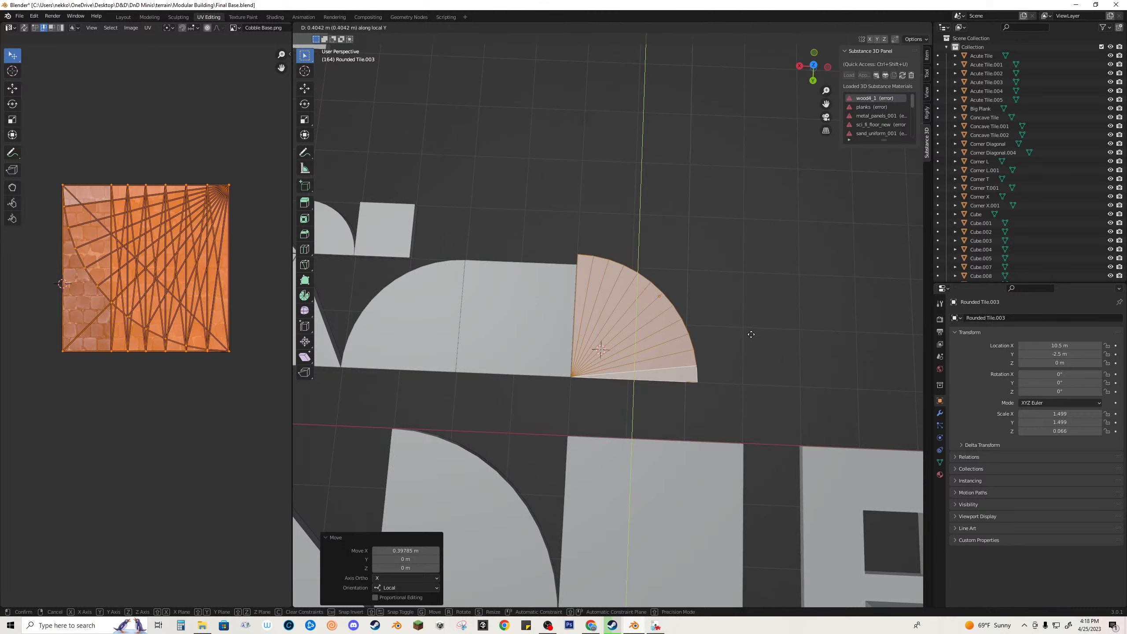
click(750, 334)
Step: Scale the geometry to about 0.904 in local X and Y and move it onto the medium copy's outline
key(s)
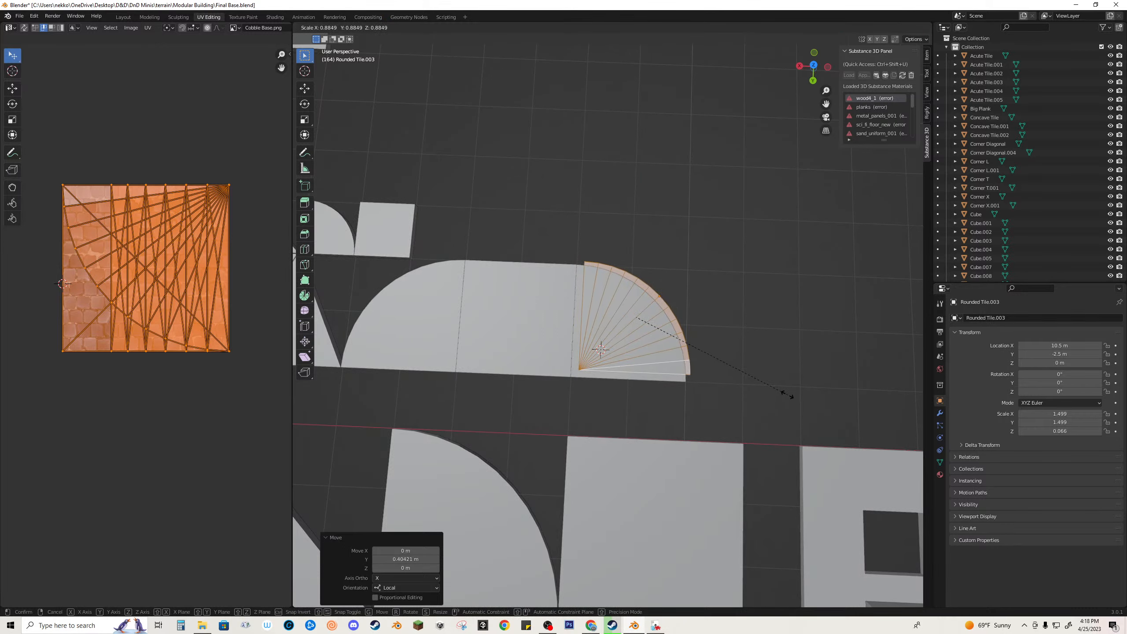
key(shift+z)
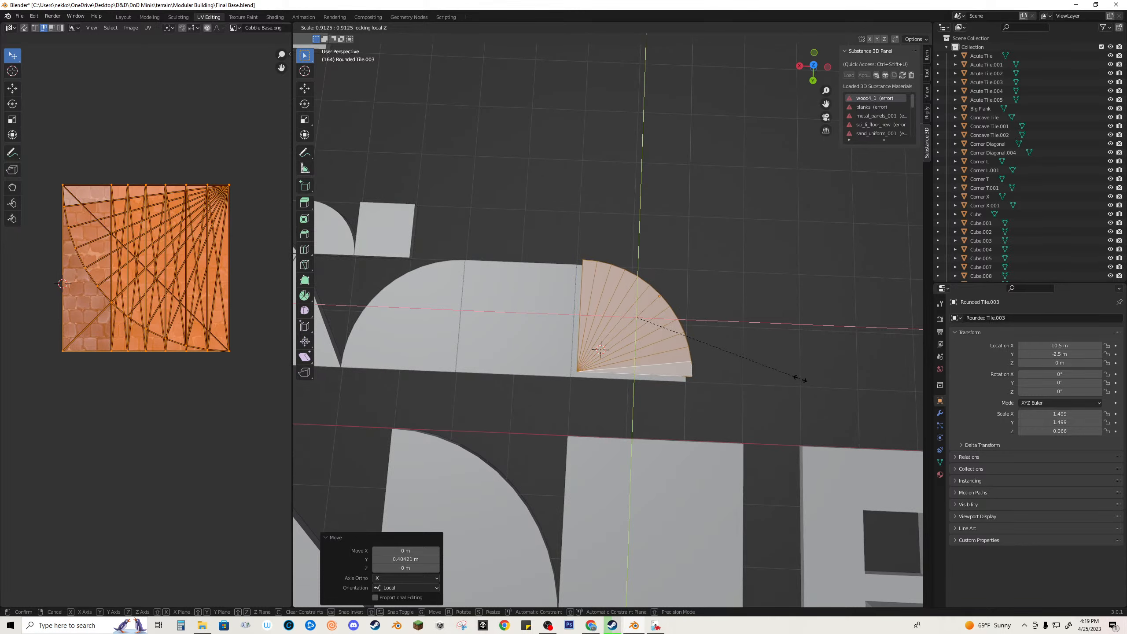
click(797, 377)
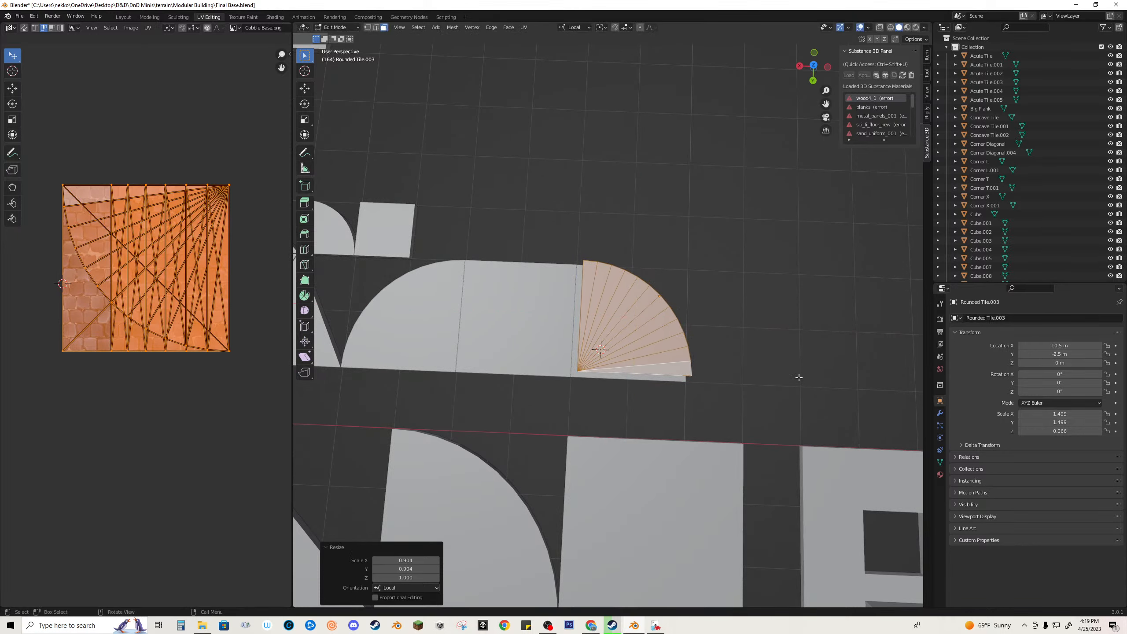
key(g)
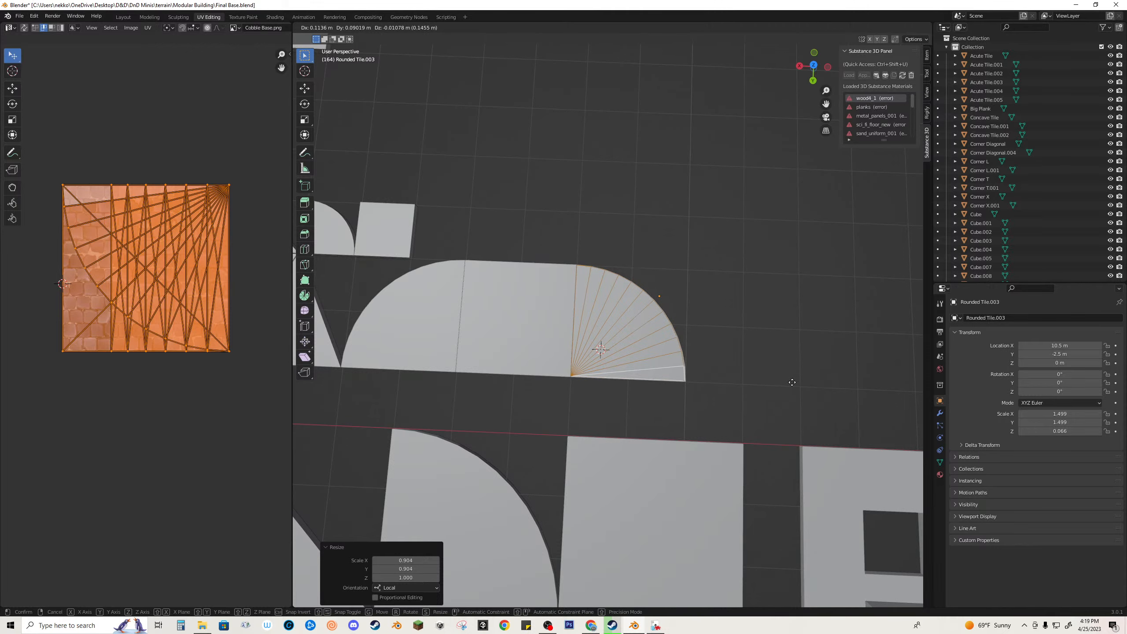
click(792, 383)
scroll(780, 383, down, 3)
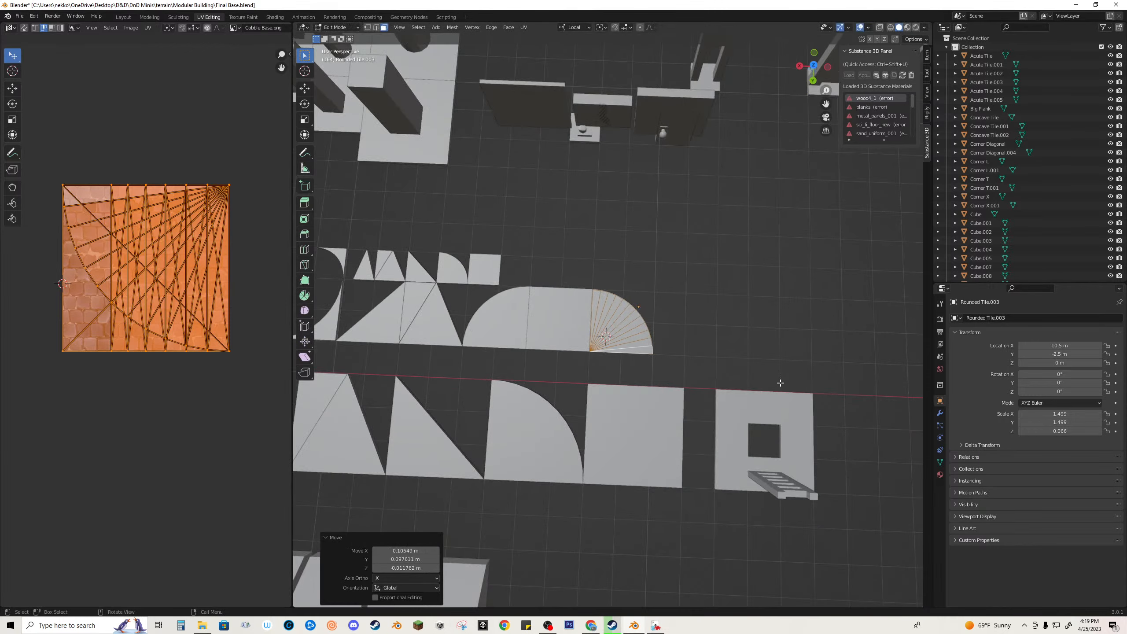
scroll(781, 382, up, 5)
key(Tab)
Step: Examine how the edges and corners of the reshaped large copy line up with the medium rounded copy
click(649, 371)
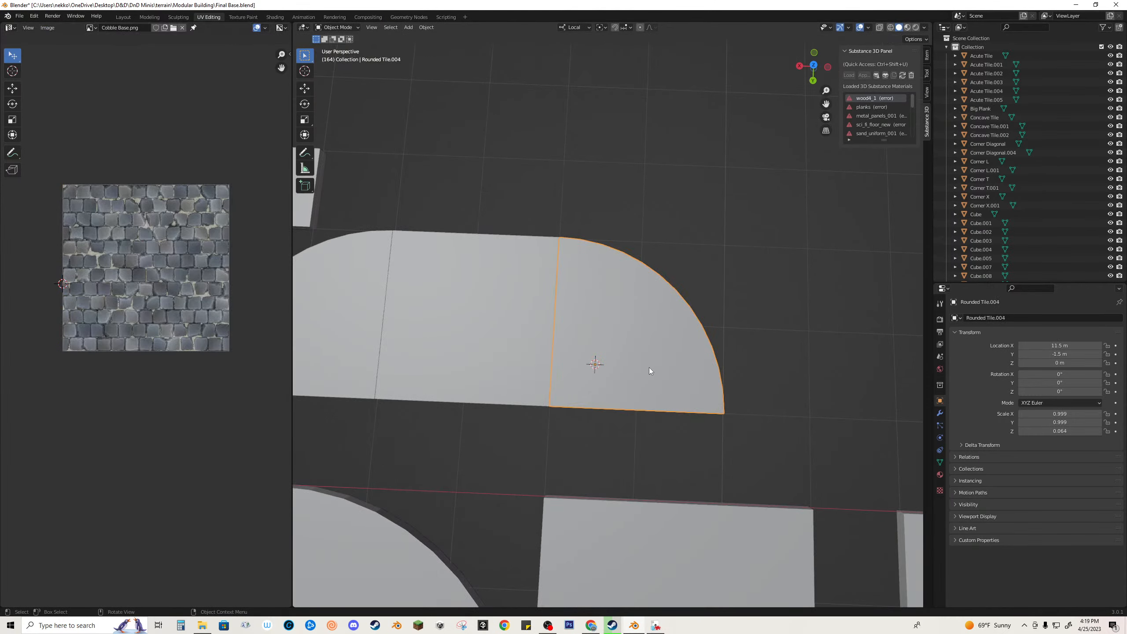
scroll(626, 326, down, 5)
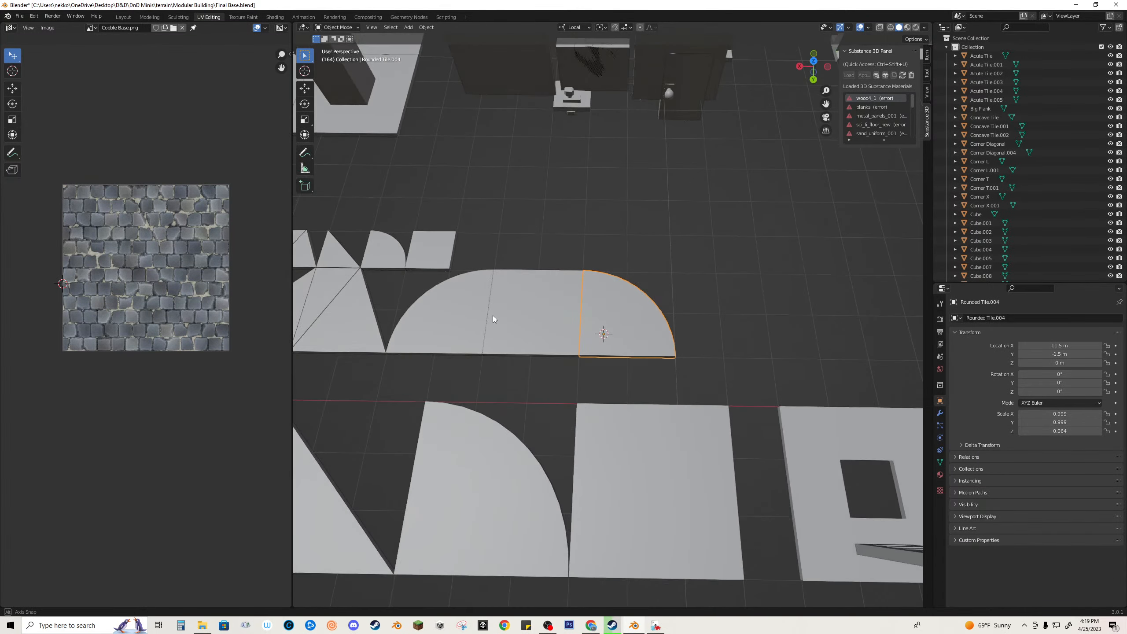
middle_drag(600, 359, 594, 345)
click(609, 314)
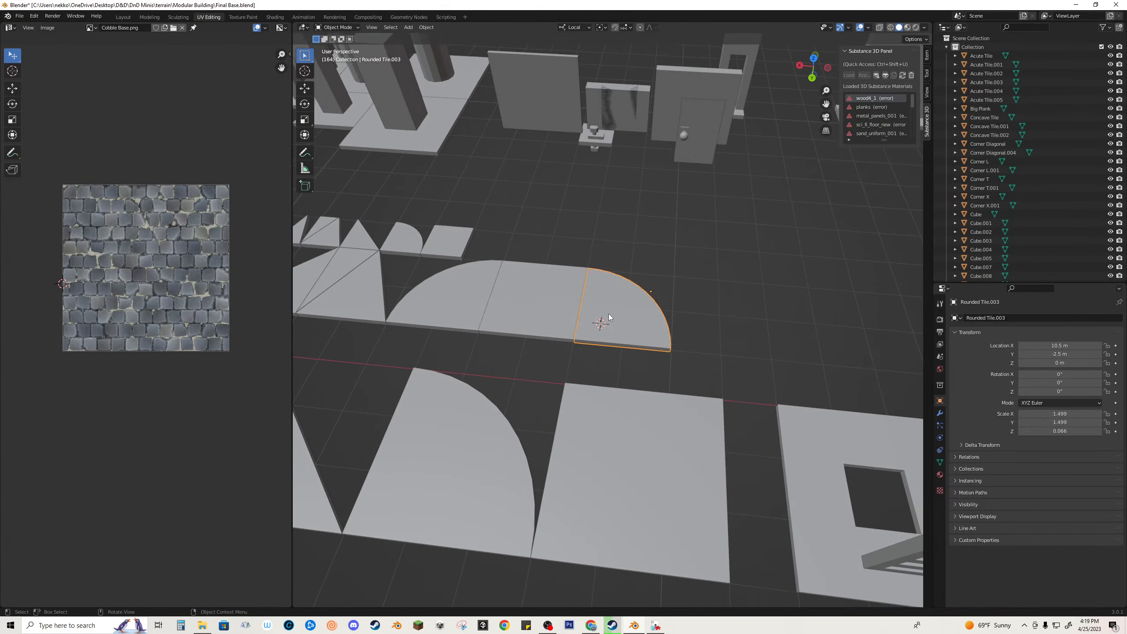
scroll(616, 322, up, 4)
click(614, 332)
scroll(608, 346, up, 3)
middle_drag(602, 359, 619, 331)
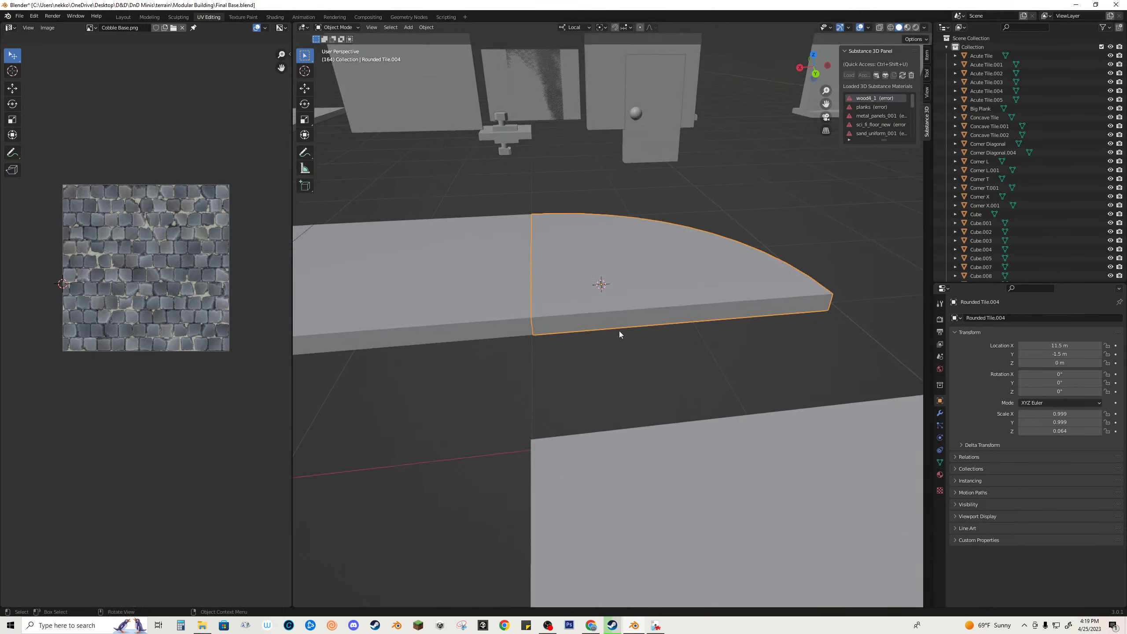
scroll(533, 332, up, 3)
key(Tab)
key(Tab)
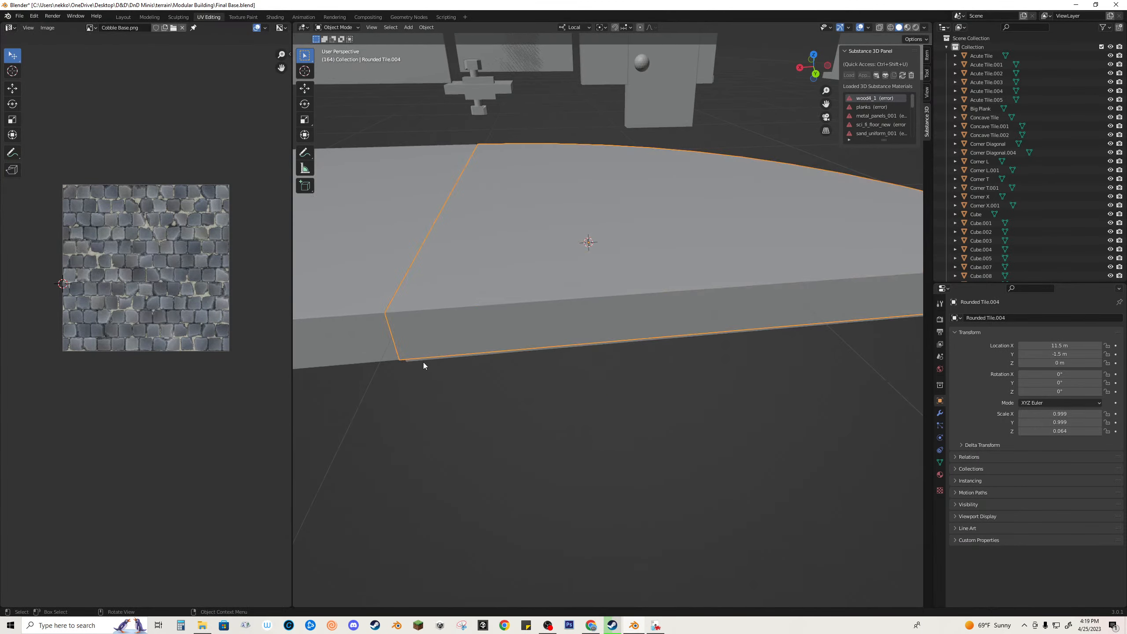
click(422, 362)
key(Tab)
key(Tab)
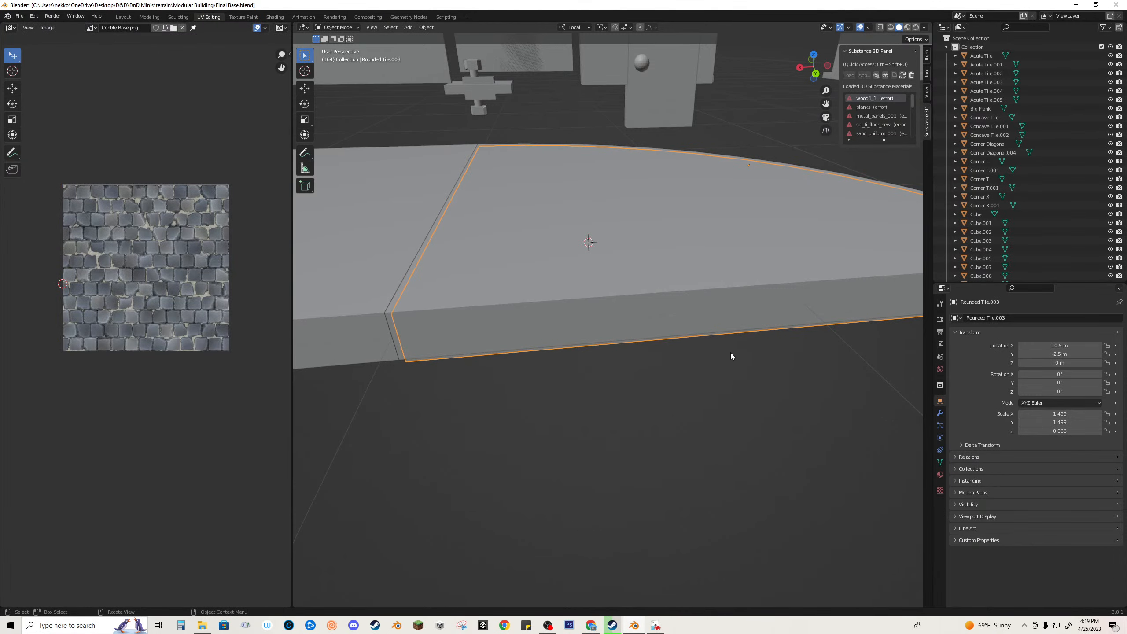
shift+middle_drag(731, 353, 426, 349)
scroll(455, 422, up, 5)
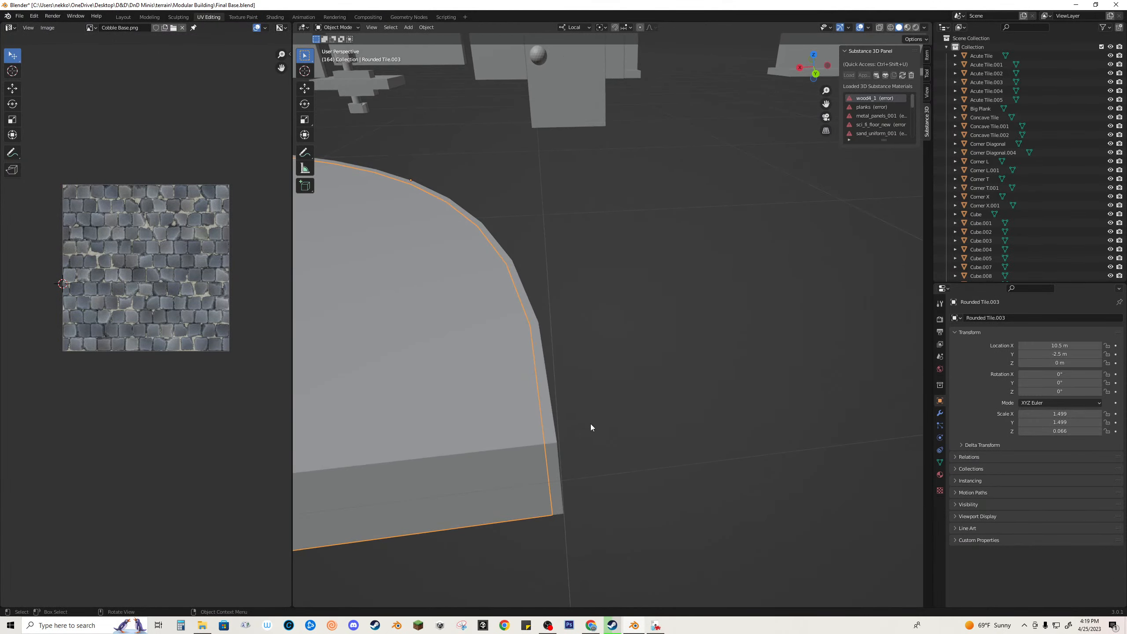
middle_drag(590, 423, 599, 392)
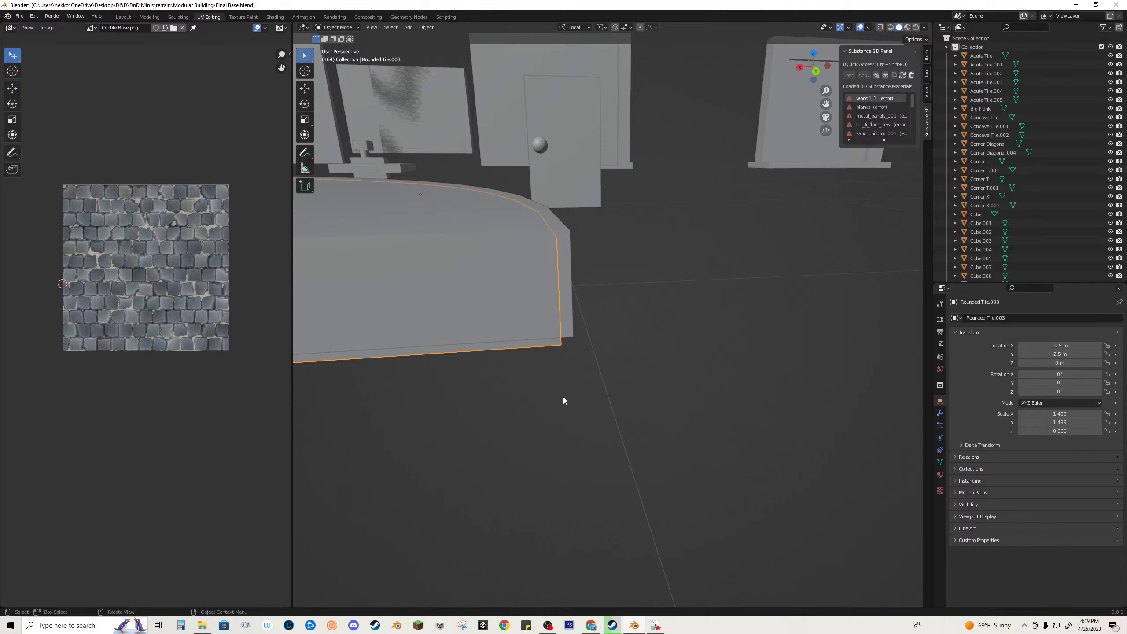
shift+middle_drag(416, 370, 680, 367)
Step: Try scaling the large rounded copy as an object in X and Y to match the medium copy's outline
key(s)
key(shift+z)
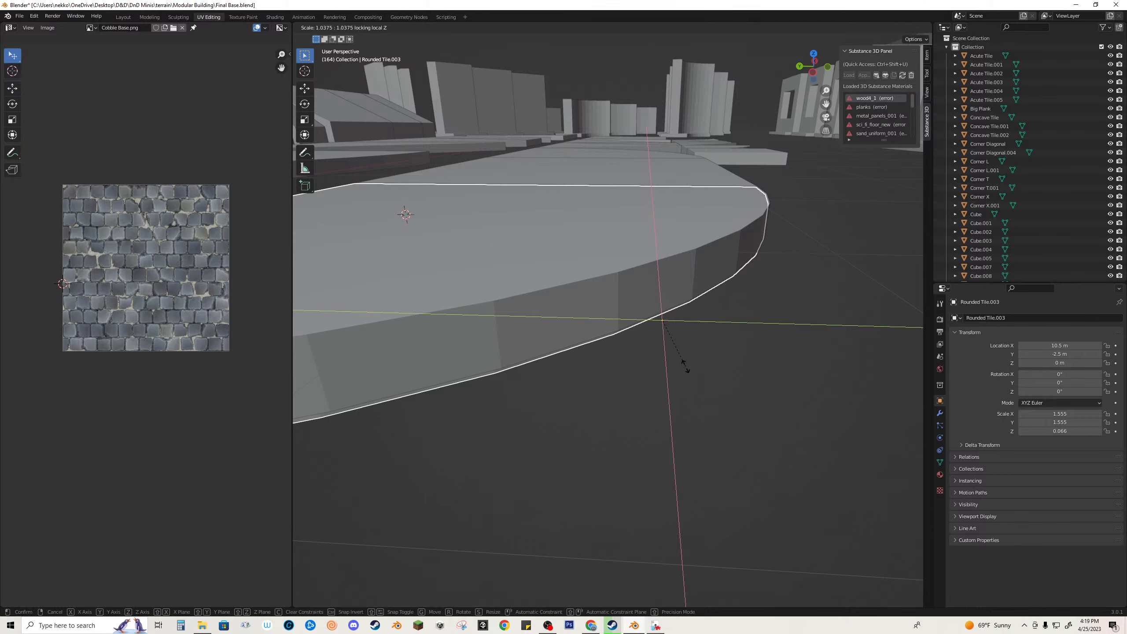
click(684, 366)
middle_drag(810, 315, 709, 390)
key(s)
key(x)
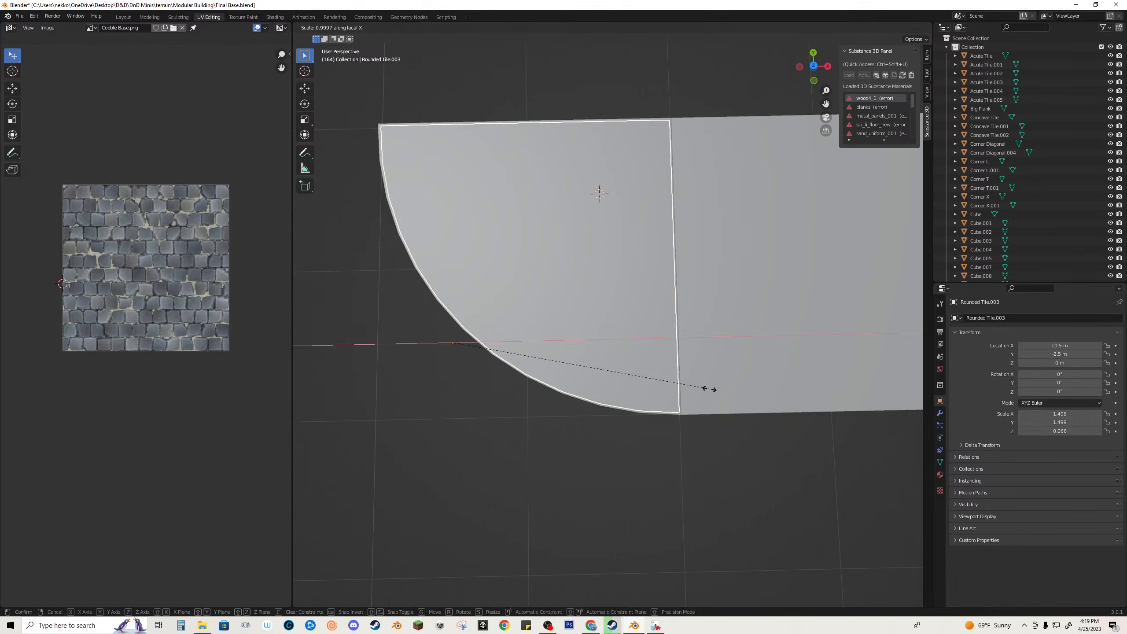
right_click(710, 389)
key(s)
key(shift+z)
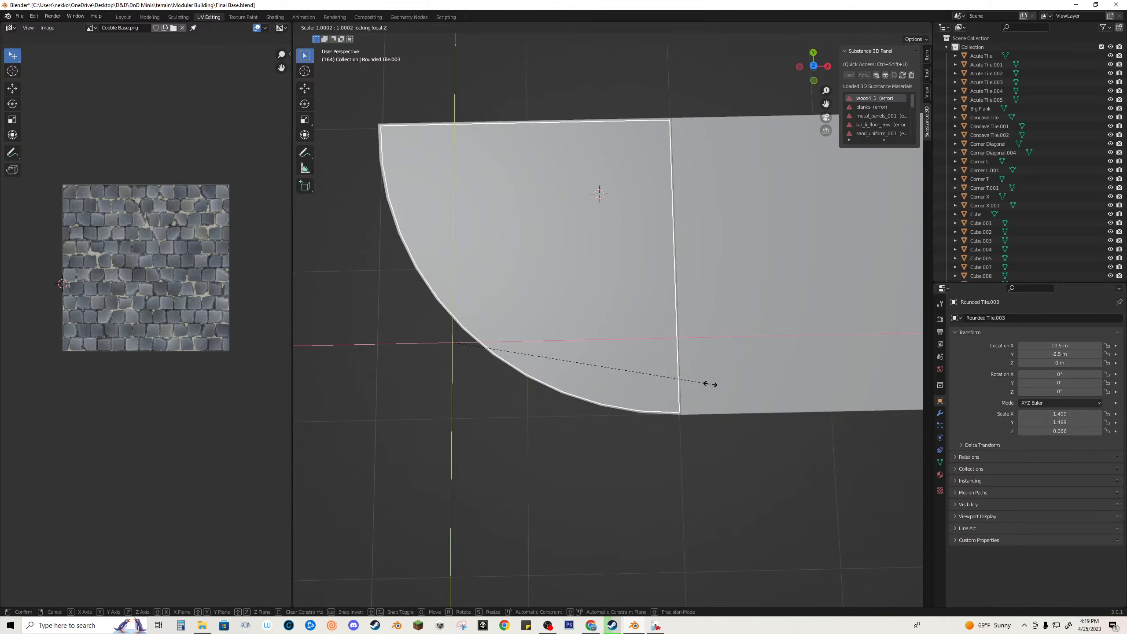
click(710, 384)
Step: Snap the 3D cursor to the large rounded copy's upper corner vertex where its curve meets the square tile
middle_drag(698, 368, 660, 333)
key(Tab)
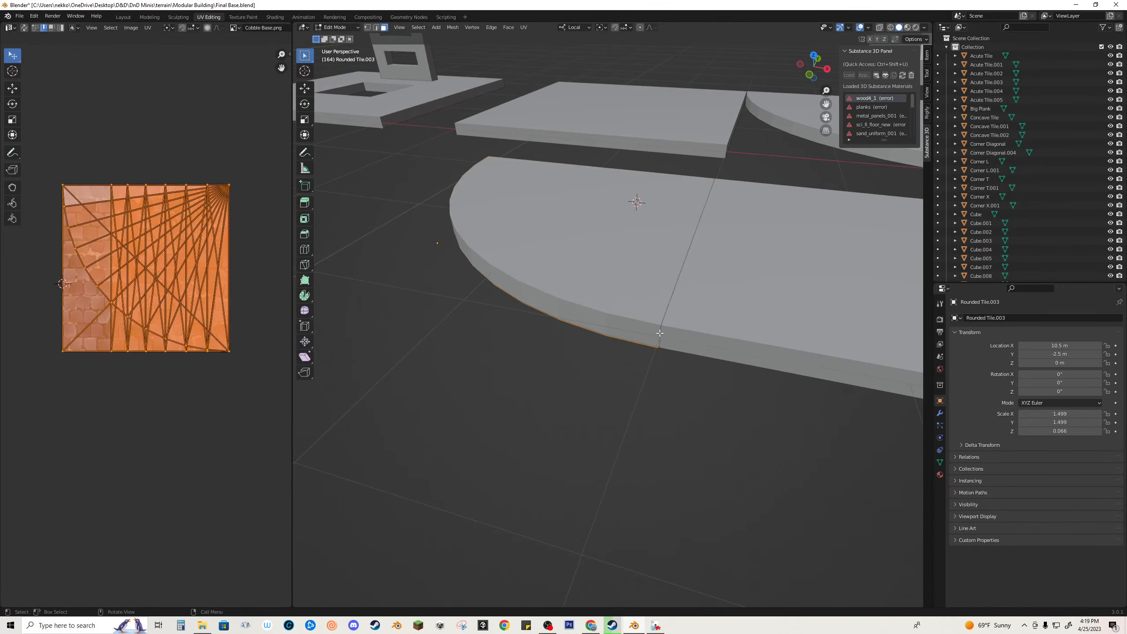
key(Tab)
key(Tab)
key(1)
key(alt+a)
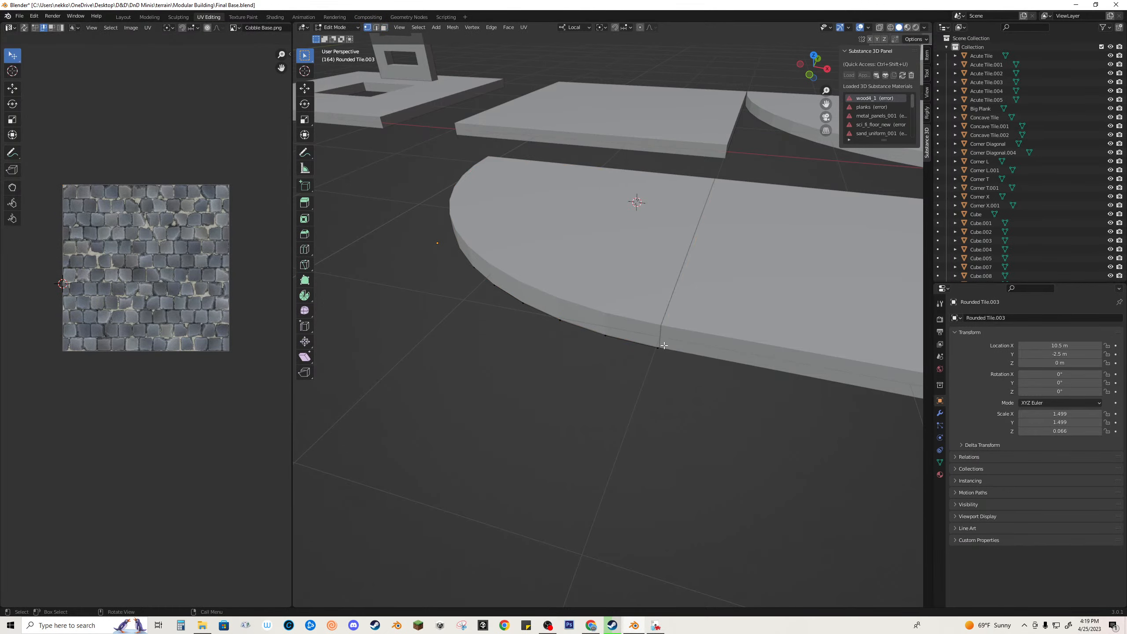
key(shift+s)
key(Tab)
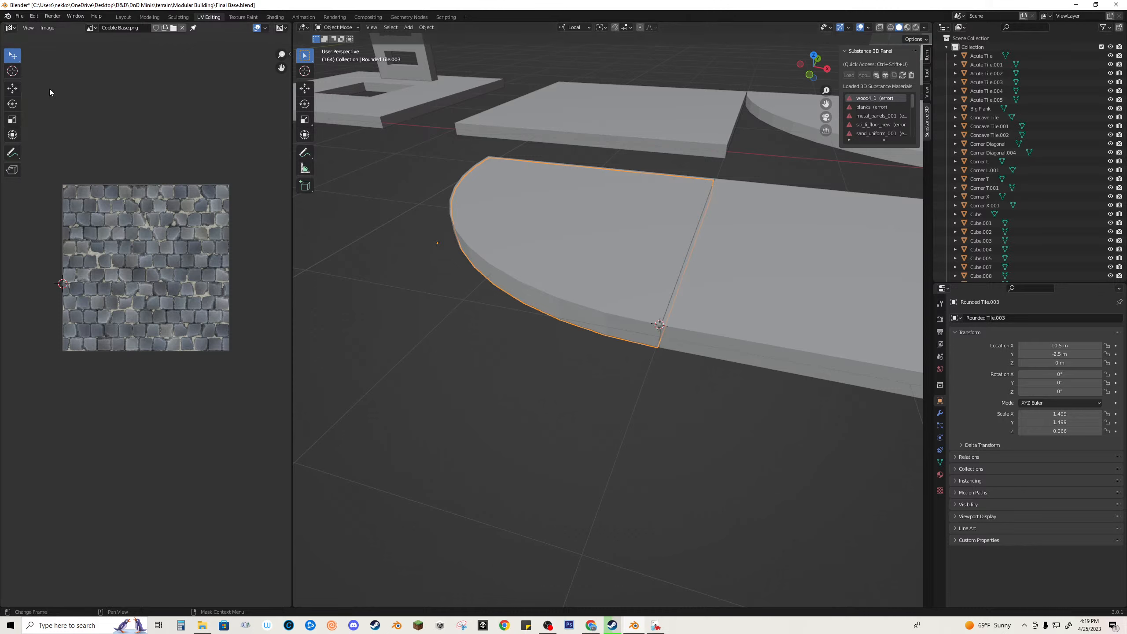
Step: Set the large rounded copy's origin to the 3D cursor
click(419, 27)
mouse_move(469, 45)
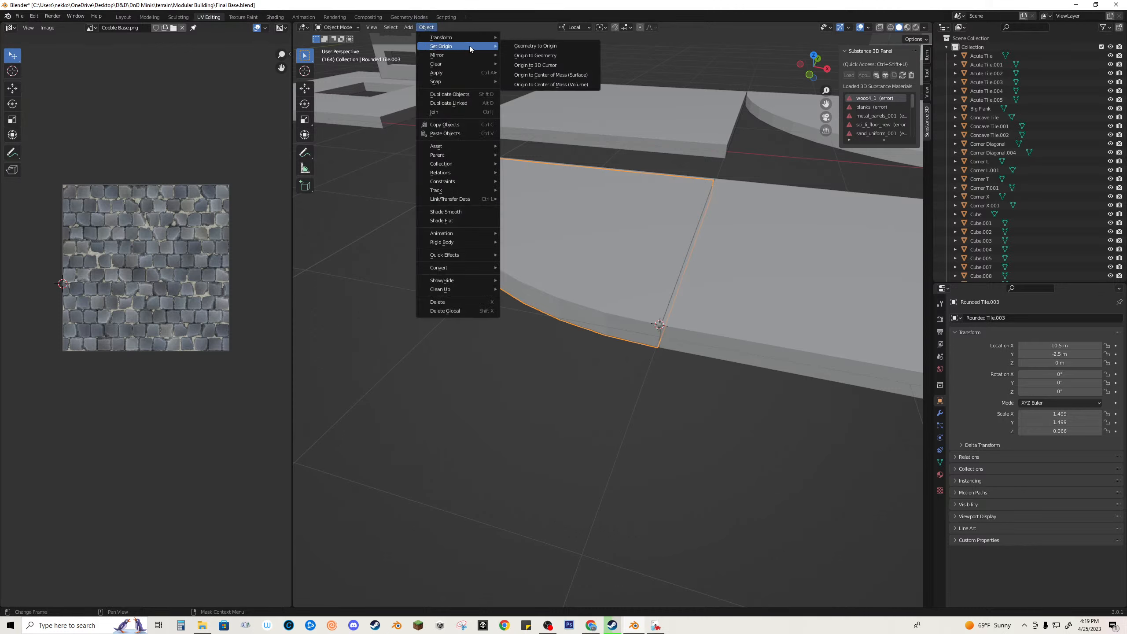
click(555, 65)
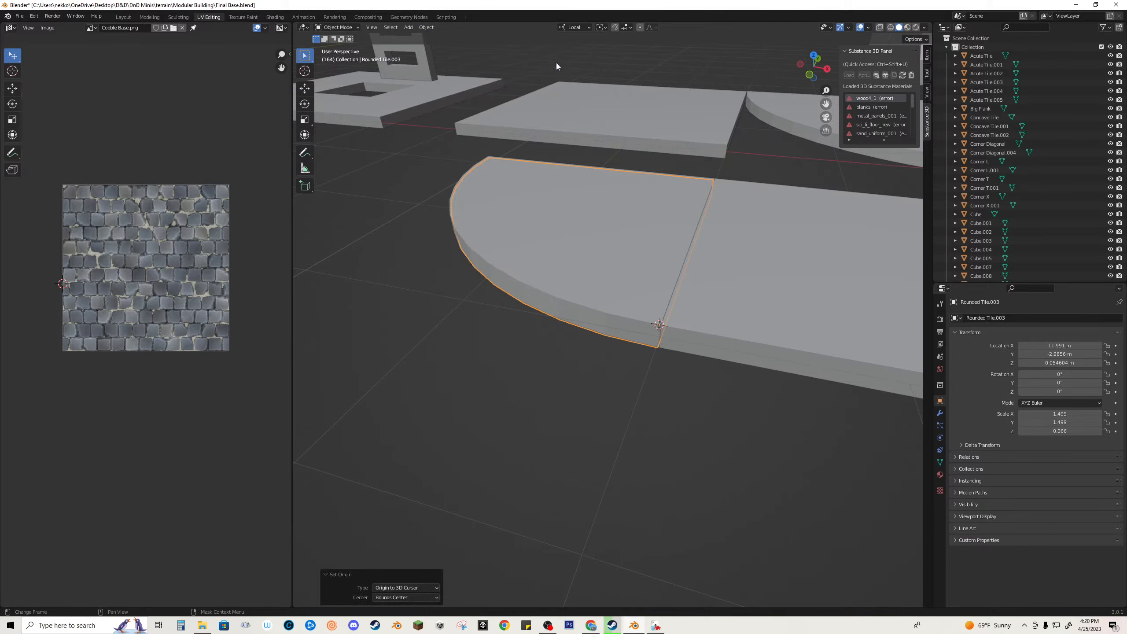
Step: Snap the 3D cursor to the matching upper corner vertex of the medium rounded copy
click(636, 320)
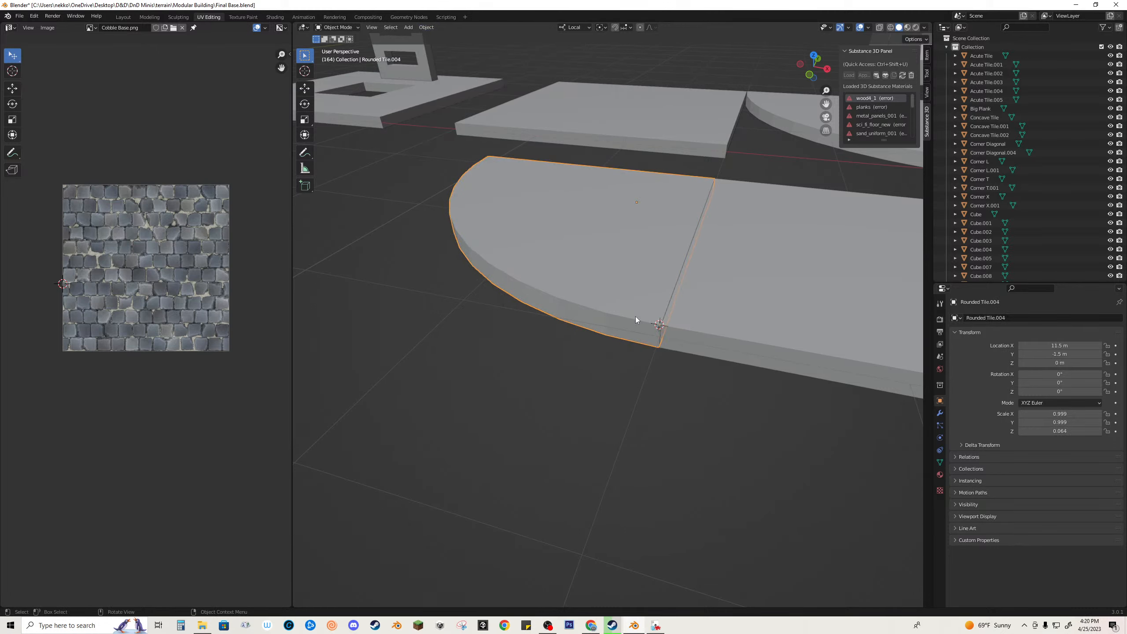
key(g)
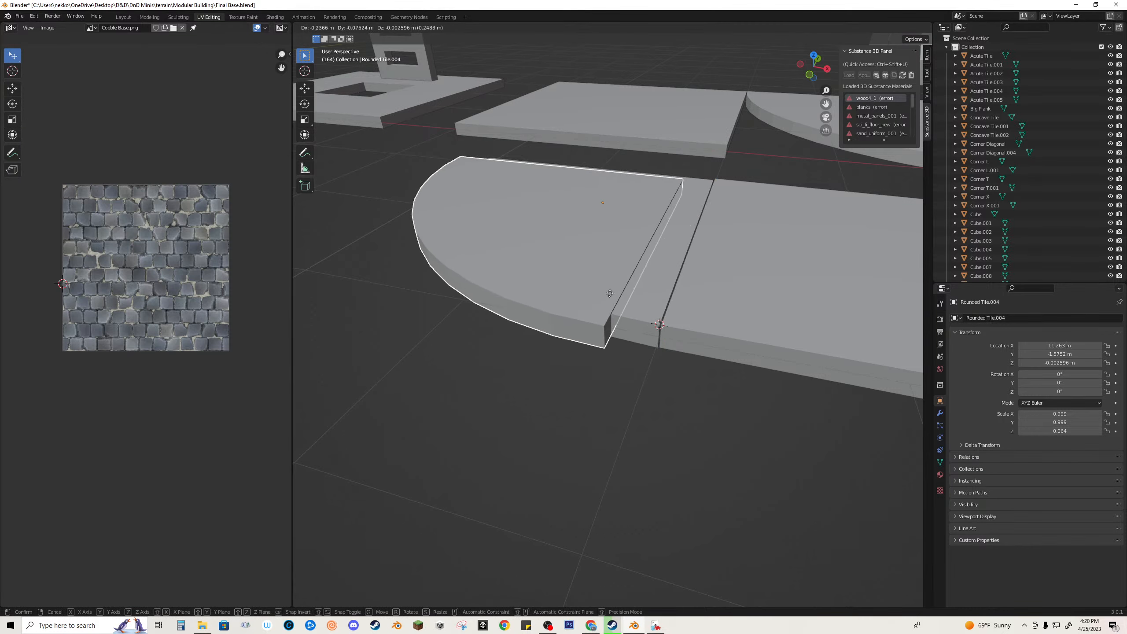
key(Escape)
scroll(652, 339, up, 5)
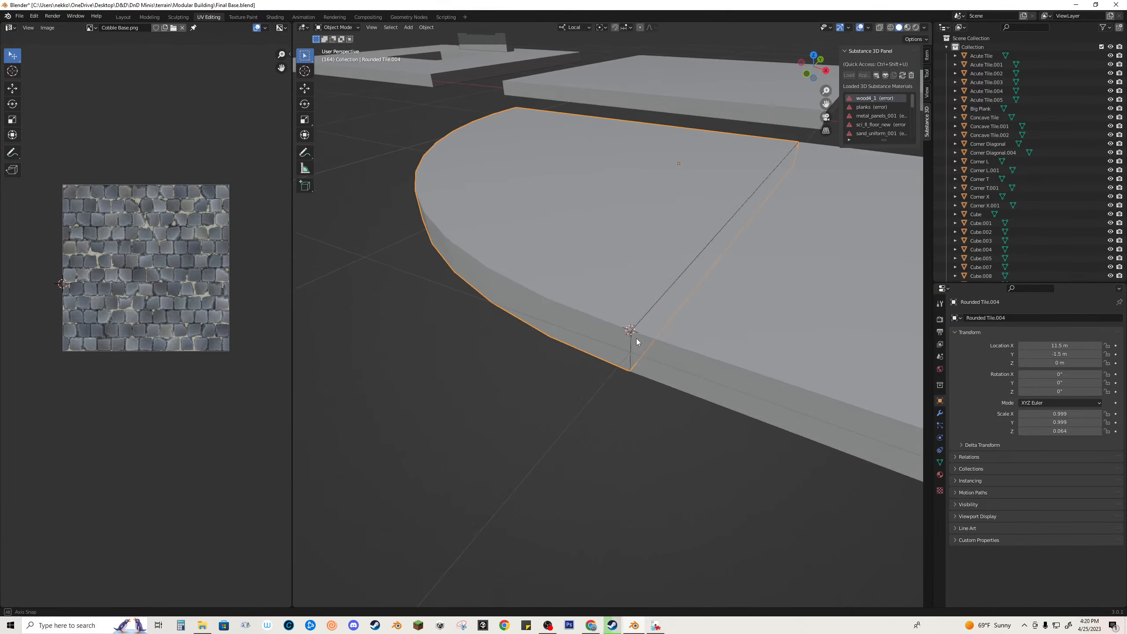
scroll(637, 340, up, 3)
key(Tab)
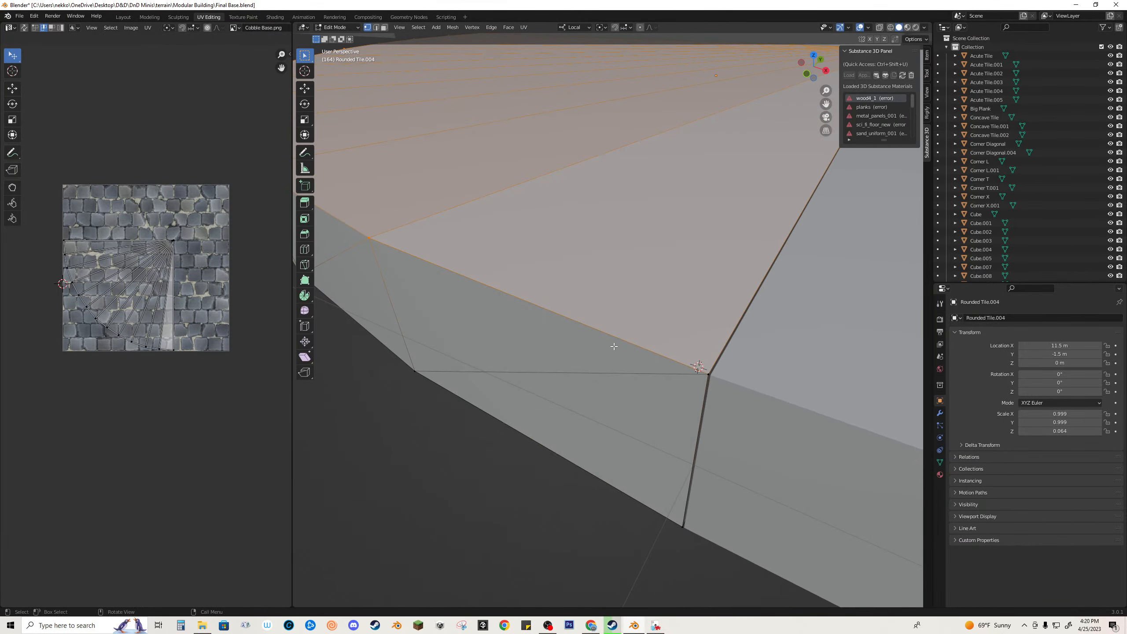
key(Tab)
key(Tab)
click(709, 374)
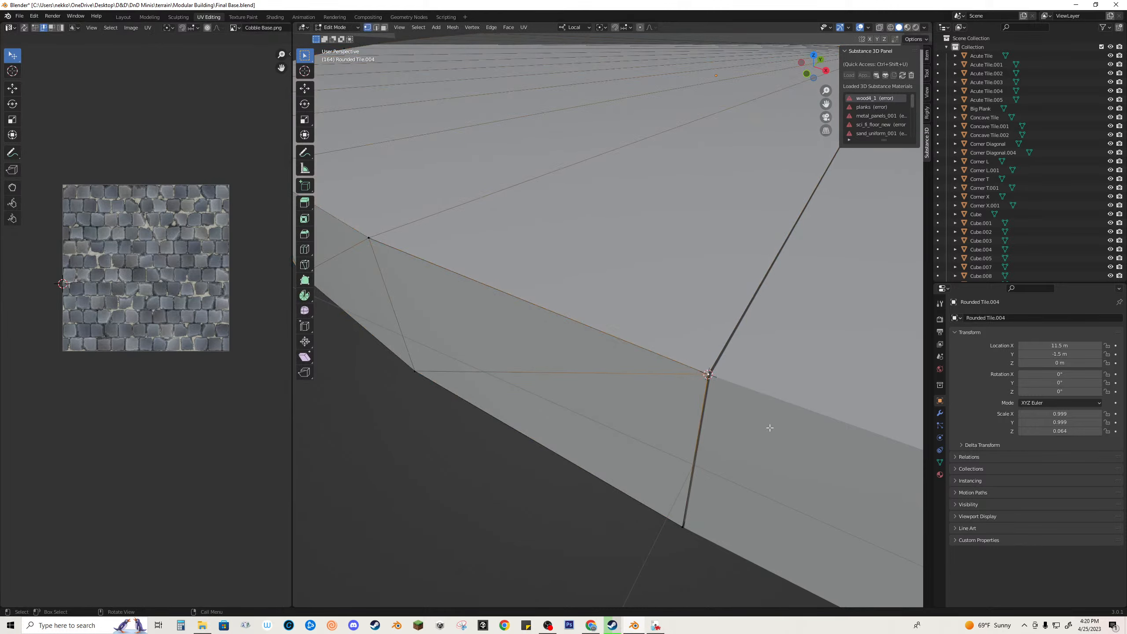
key(Tab)
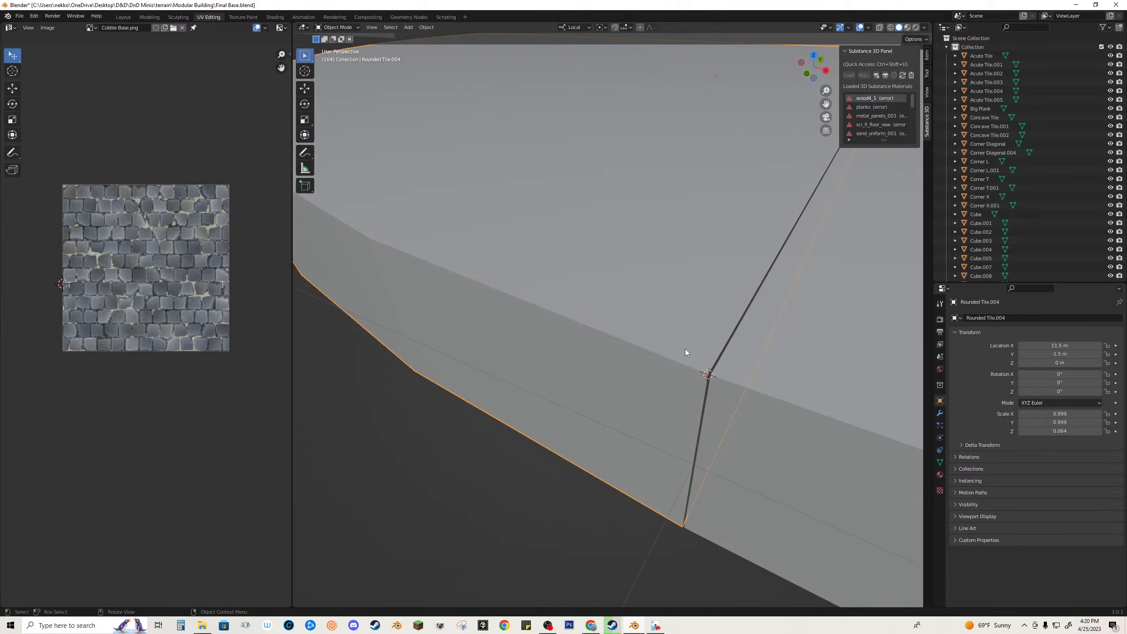
Step: Set the medium rounded copy's origin to the 3D cursor at its upper corner vertex
click(423, 74)
click(441, 74)
click(426, 27)
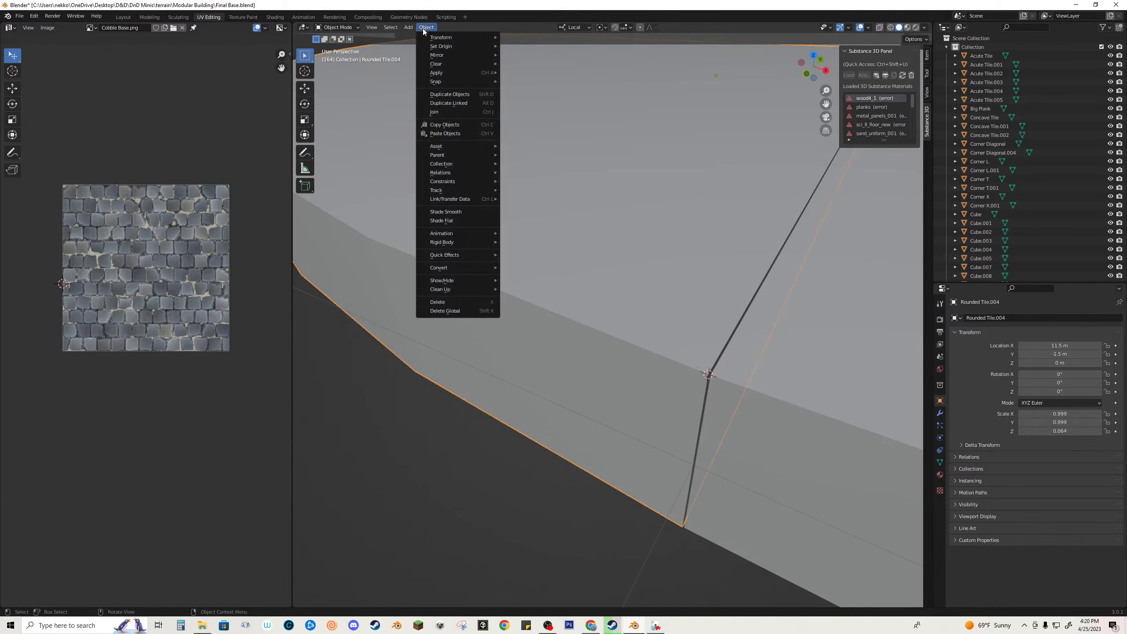
mouse_move(464, 49)
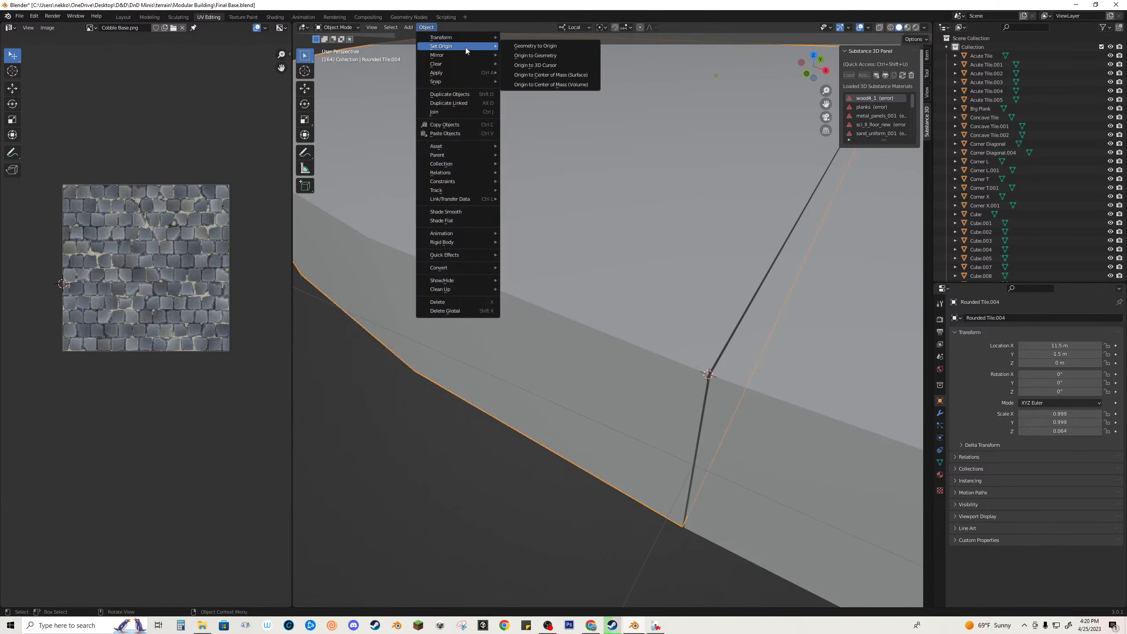
click(540, 65)
Step: Snap the large rounded copy to the 3D cursor so its corner meets the medium copy's corner
scroll(688, 320, down, 5)
click(566, 339)
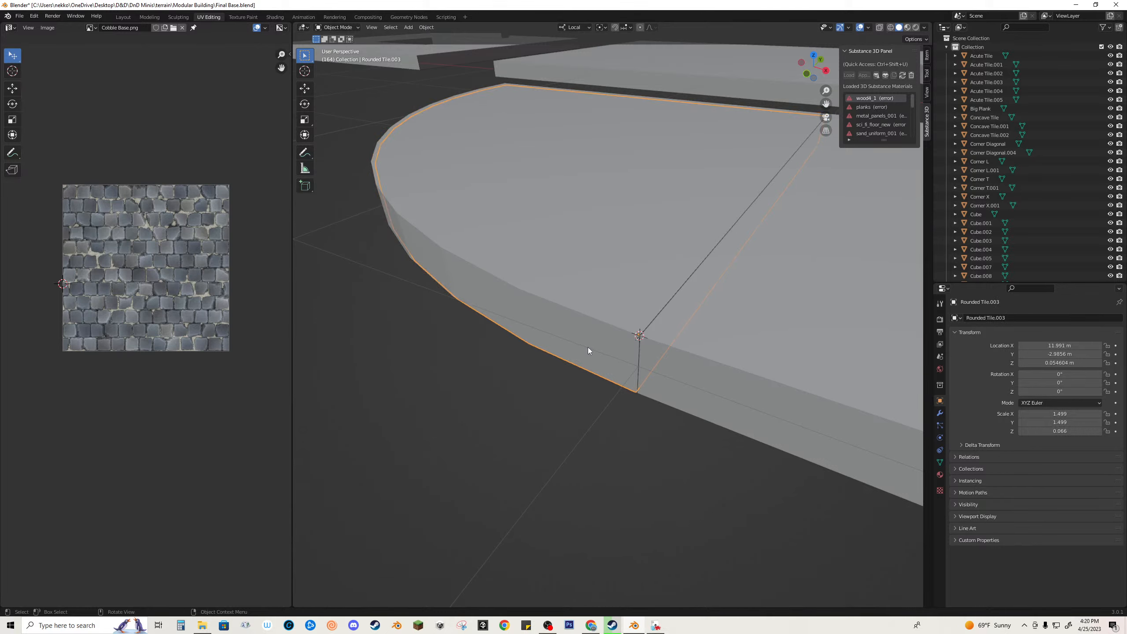
key(shift+s)
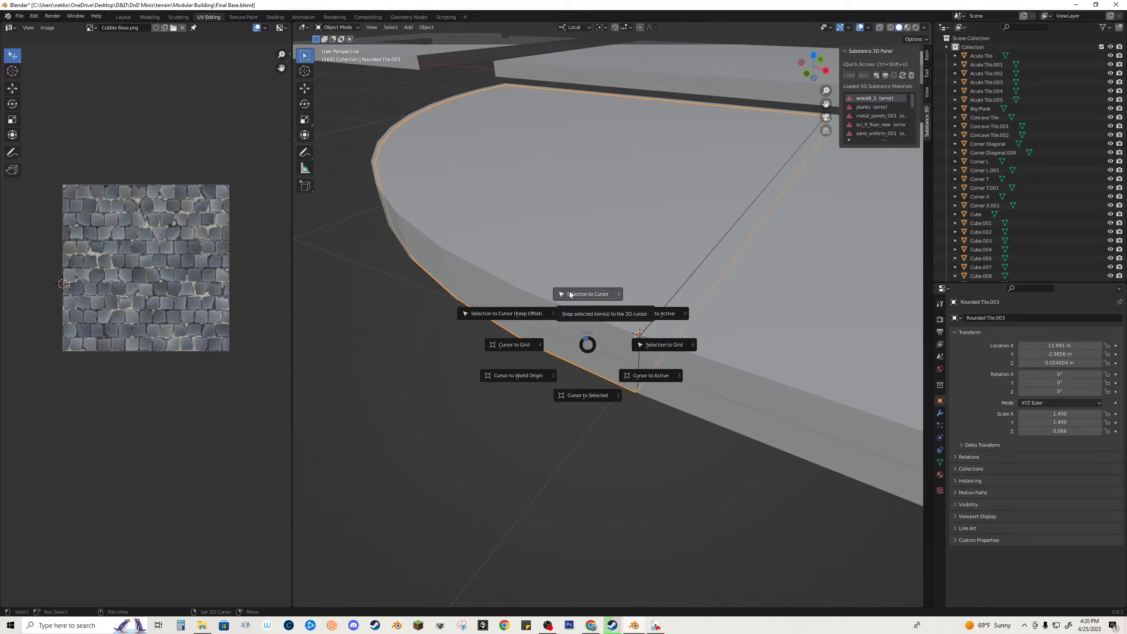
click(570, 294)
middle_drag(568, 291, 766, 332)
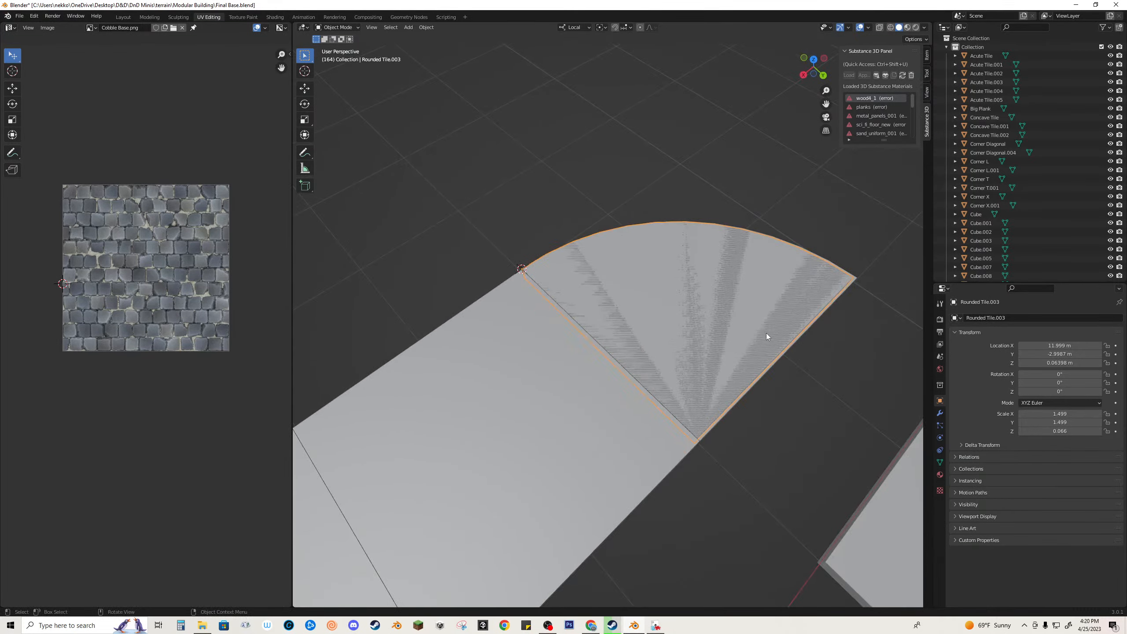
Step: Scale the large rounded copy by about 1.011 in X and Y only to match the medium copy's outline
key(s)
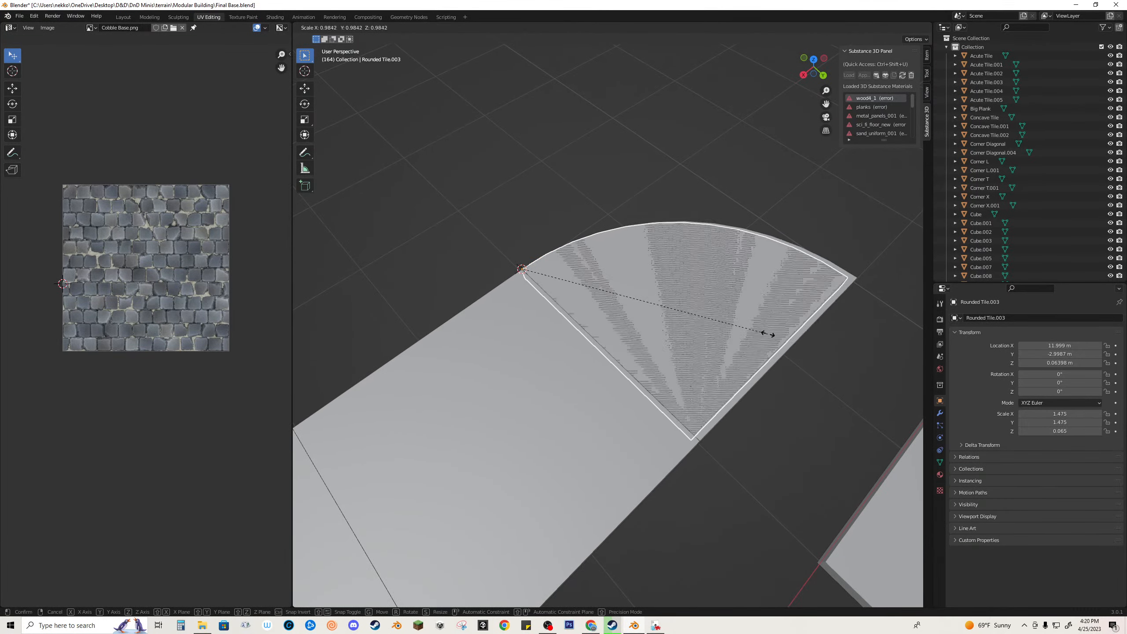
right_click(798, 345)
shift+middle_drag(797, 346, 680, 399)
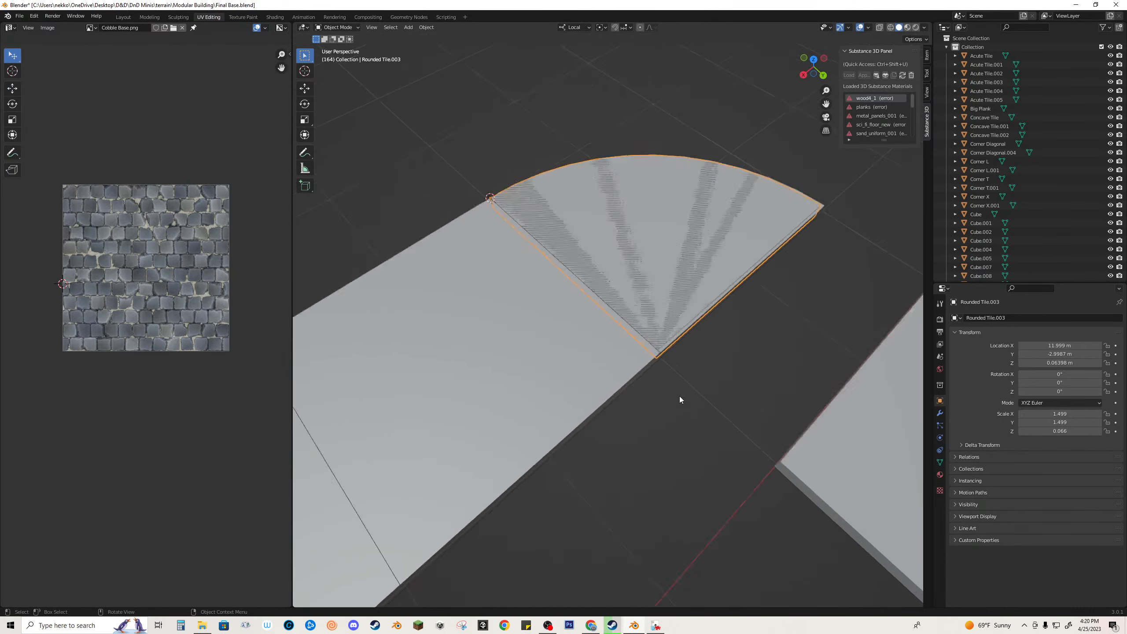
scroll(679, 397, up, 8)
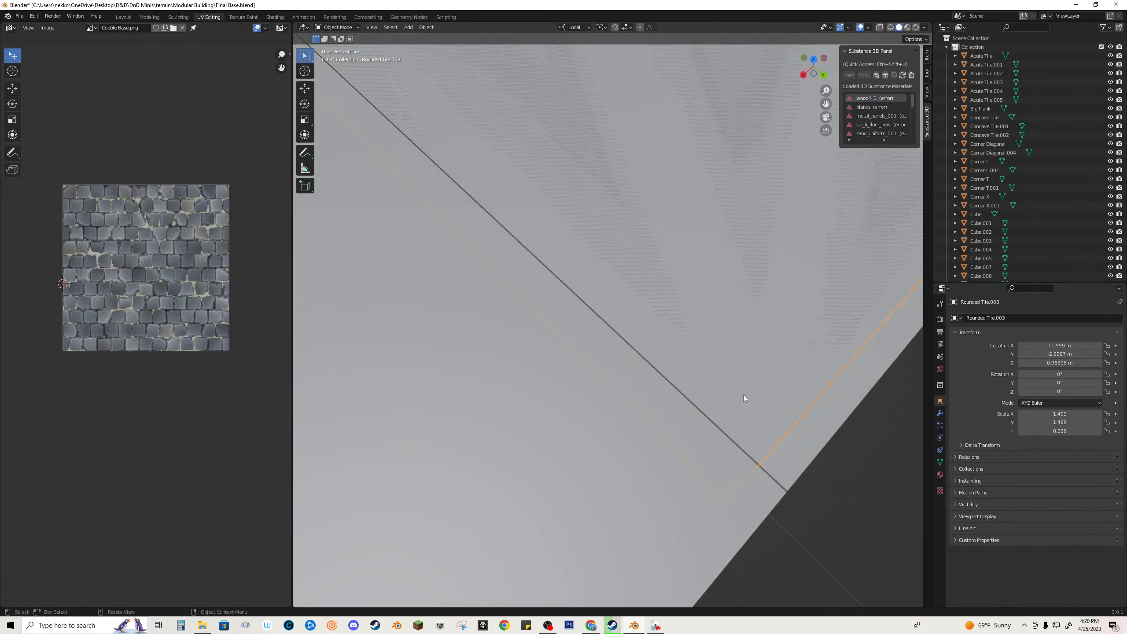
scroll(777, 410, down, 5)
key(s)
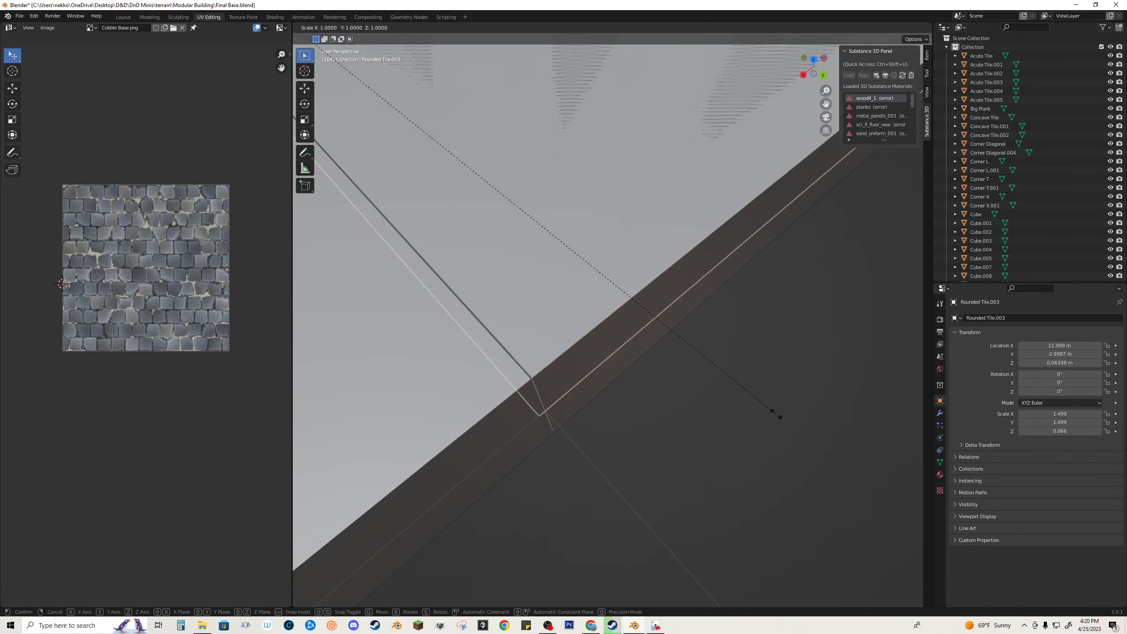
key(shift+z)
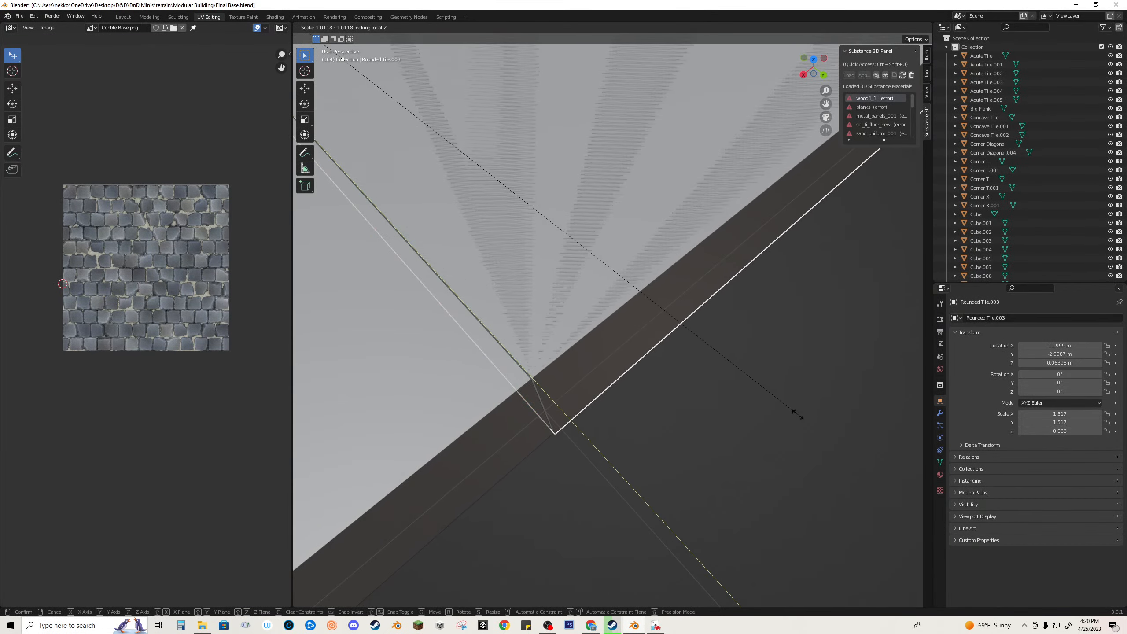
click(797, 415)
scroll(787, 393, down, 8)
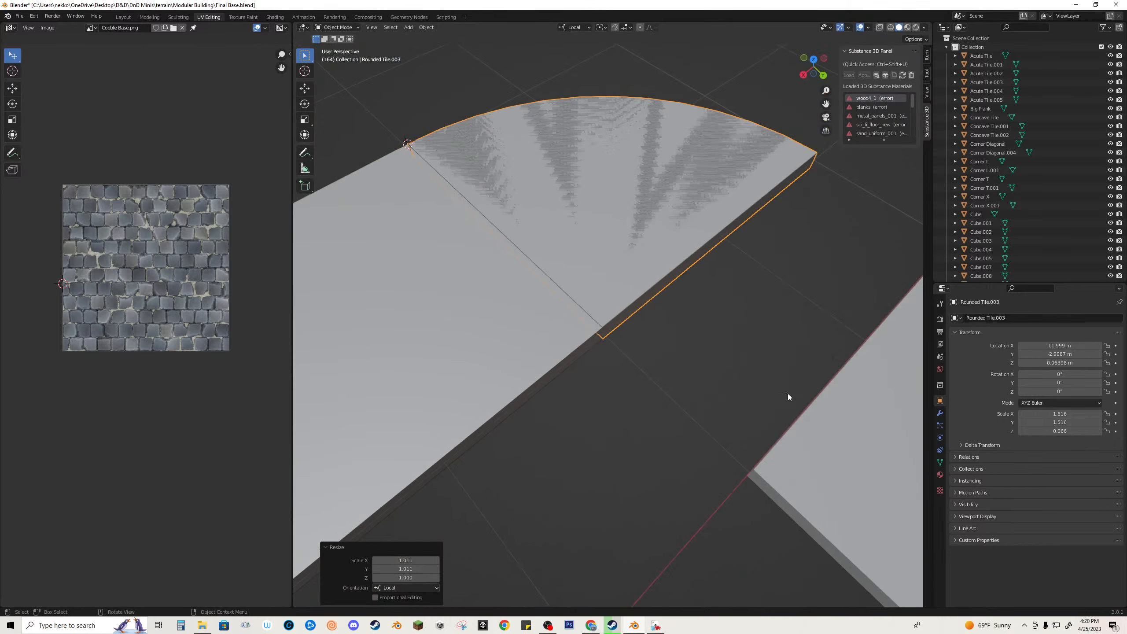
middle_drag(787, 393, 534, 374)
scroll(725, 402, down, 3)
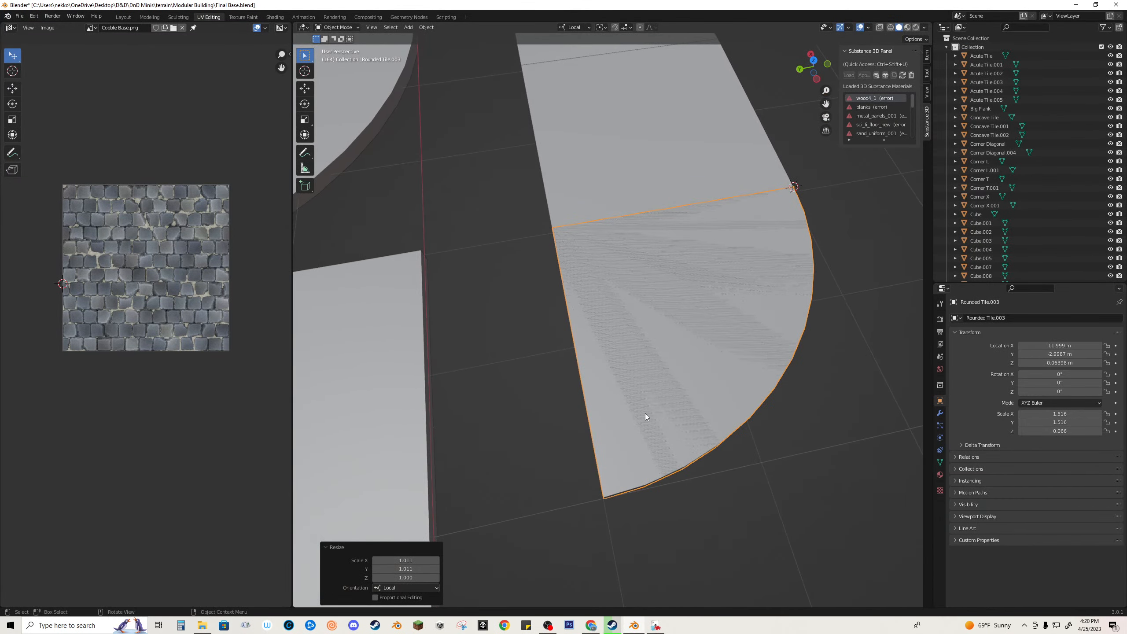
Step: Delete the old medium rounded copy, keeping the rescaled large copy in its place
click(626, 418)
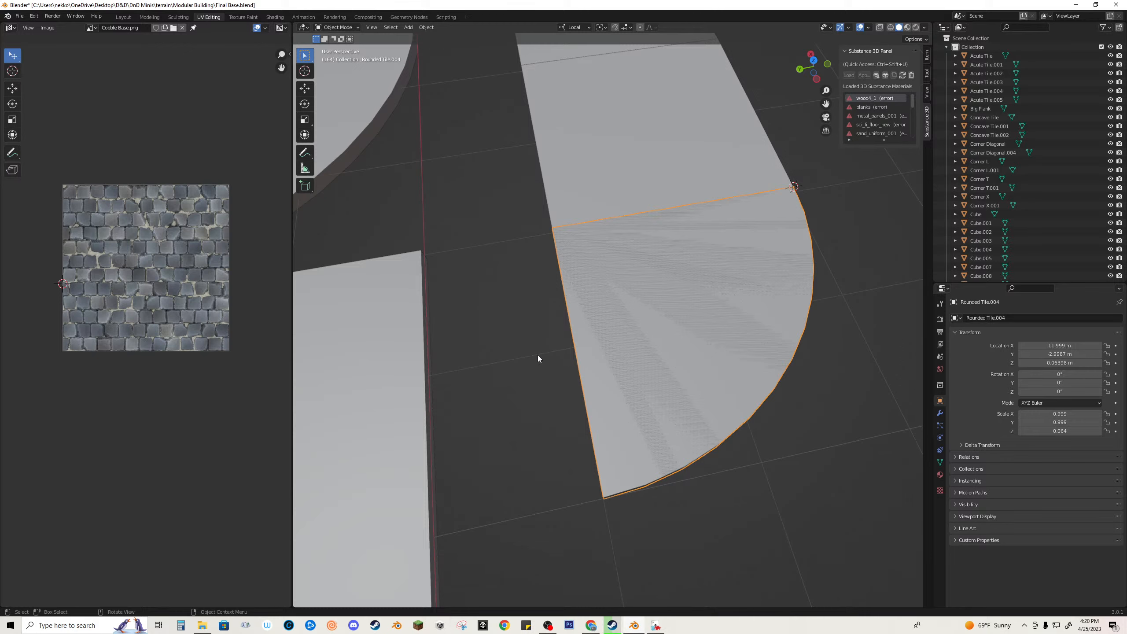
key(g)
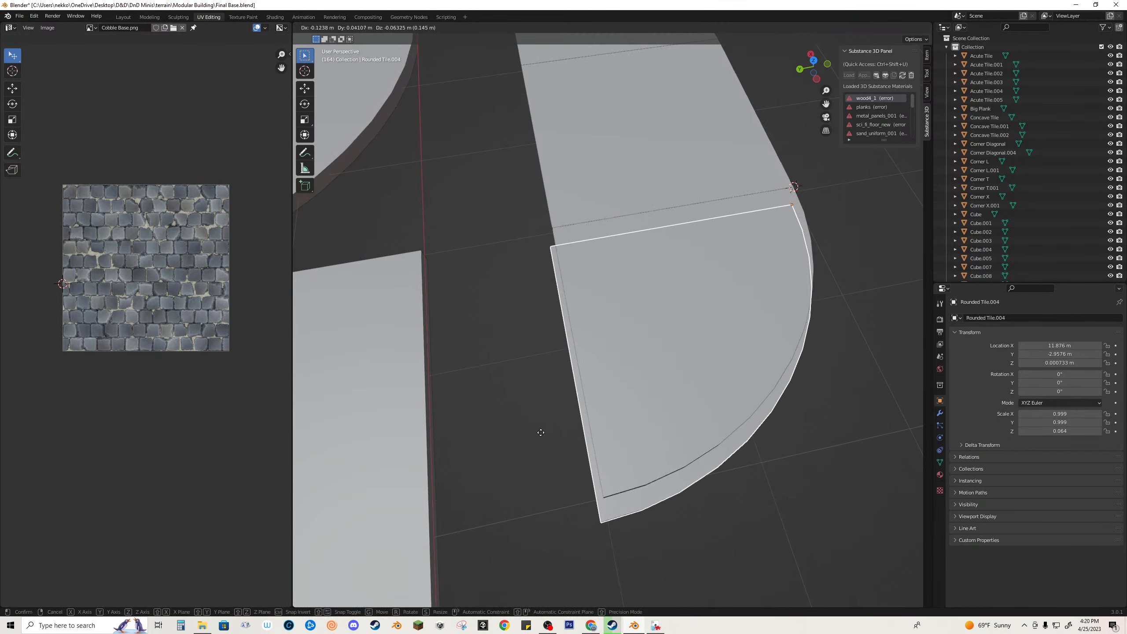
click(519, 428)
key(Delete)
Step: Move the rescaled rounded tile about 0.000179 m along its local Y axis to refine its corner alignment
middle_drag(519, 428, 648, 433)
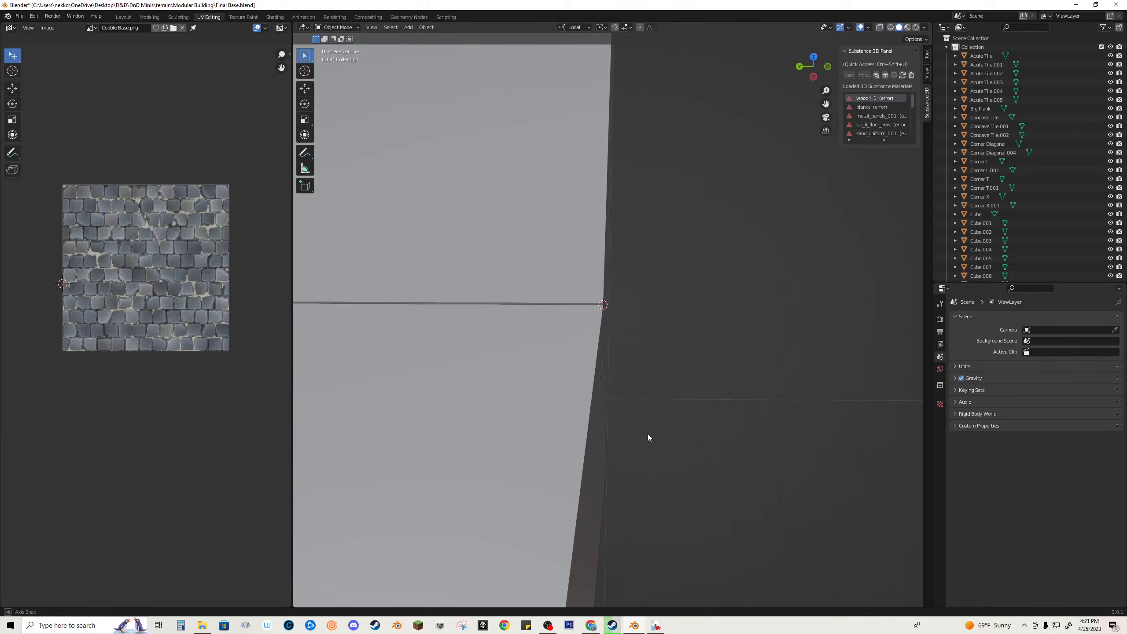
click(571, 416)
middle_drag(701, 389, 702, 400)
key(g)
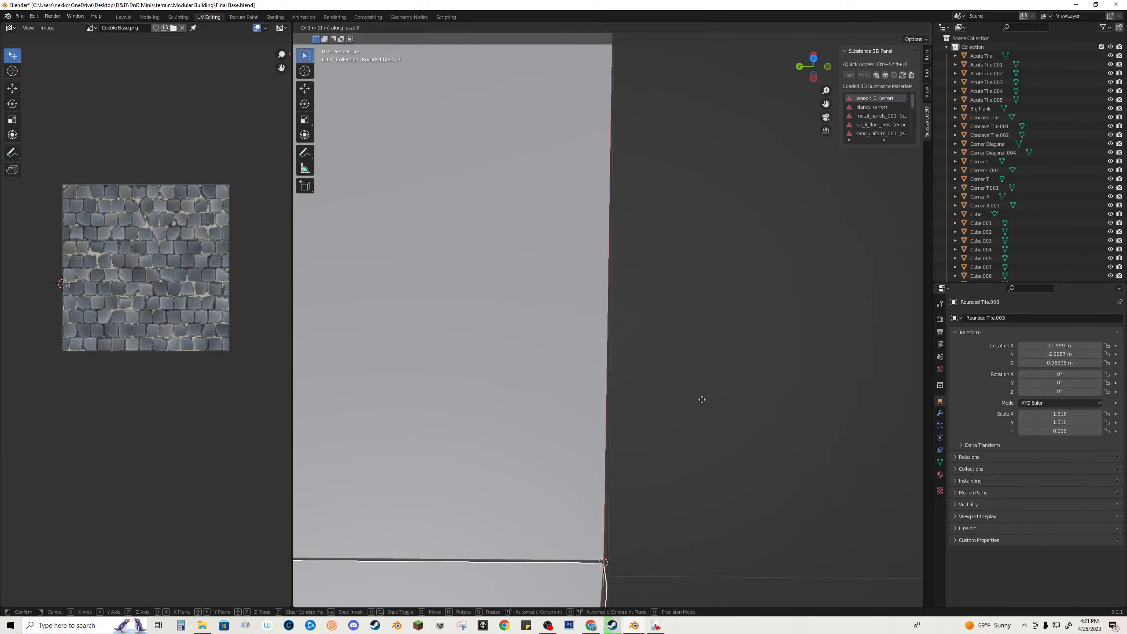
key(y)
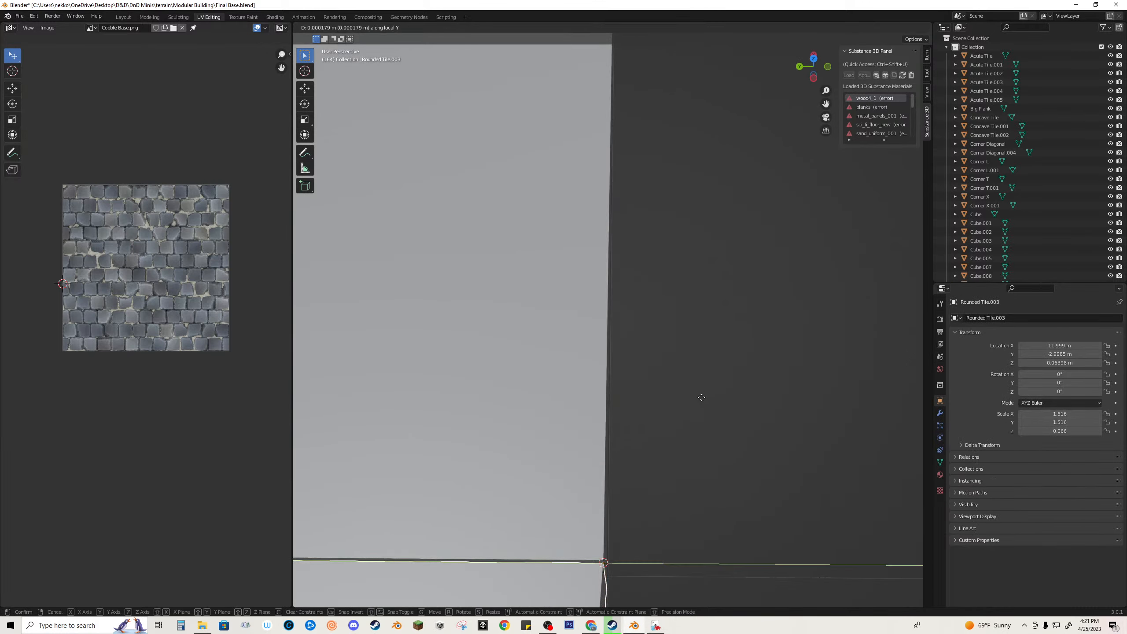
click(701, 398)
Step: Examine the rescaled rounded tile's curved edge and outer corner in perspective and from above
middle_drag(699, 398, 634, 380)
scroll(577, 402, down, 8)
scroll(752, 409, up, 3)
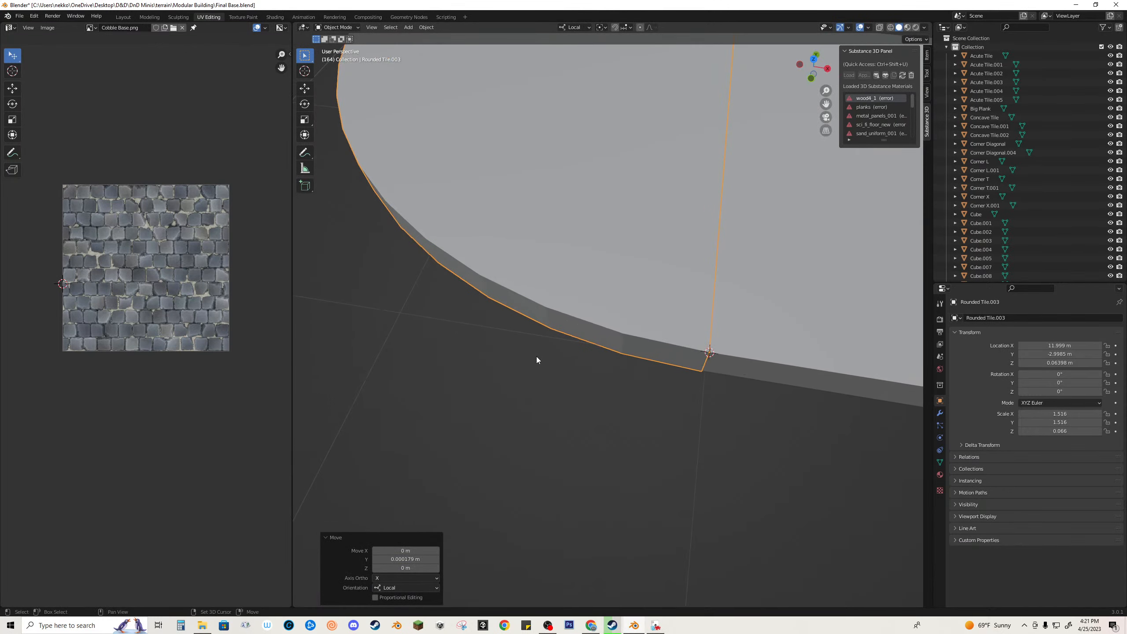
middle_drag(538, 358, 695, 395)
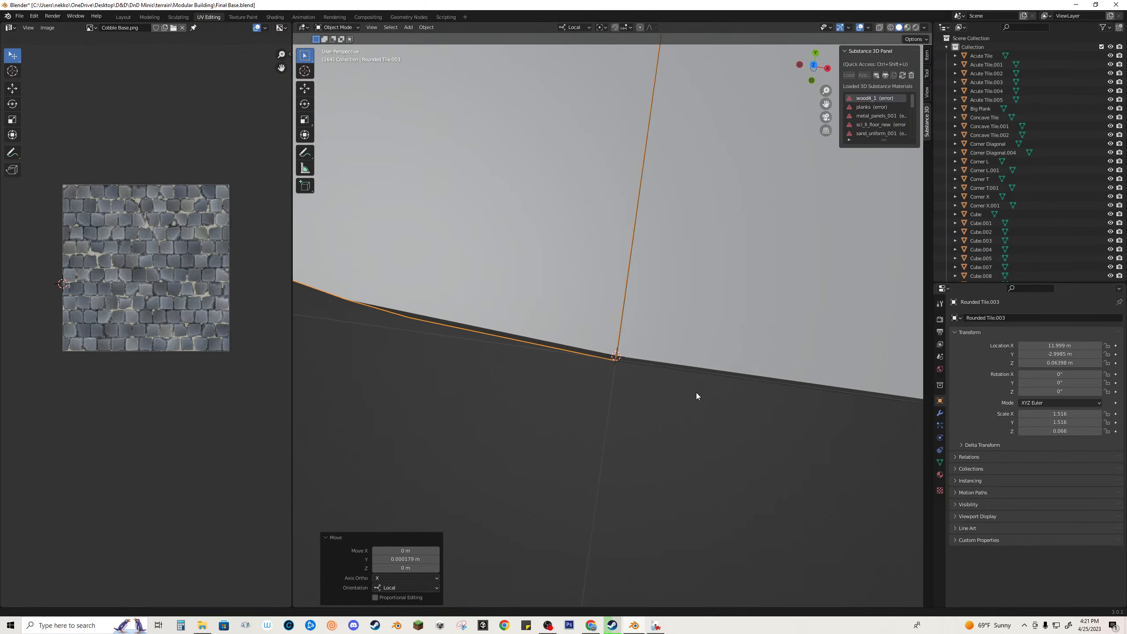
scroll(696, 393, down, 7)
shift+middle_drag(512, 327, 777, 114)
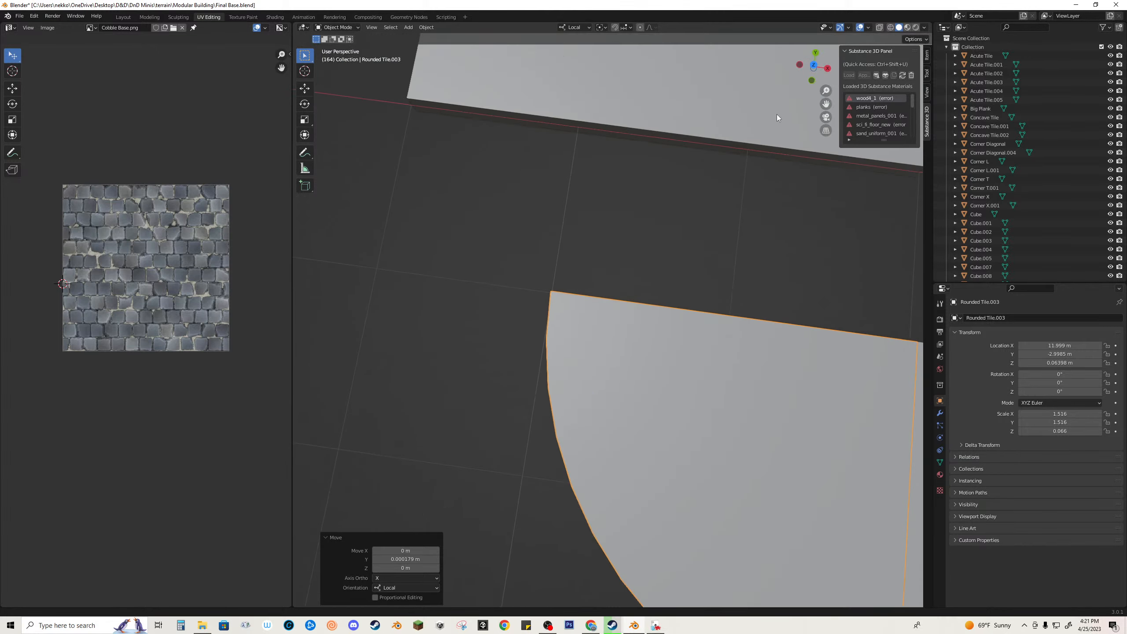
middle_drag(518, 214, 719, 220)
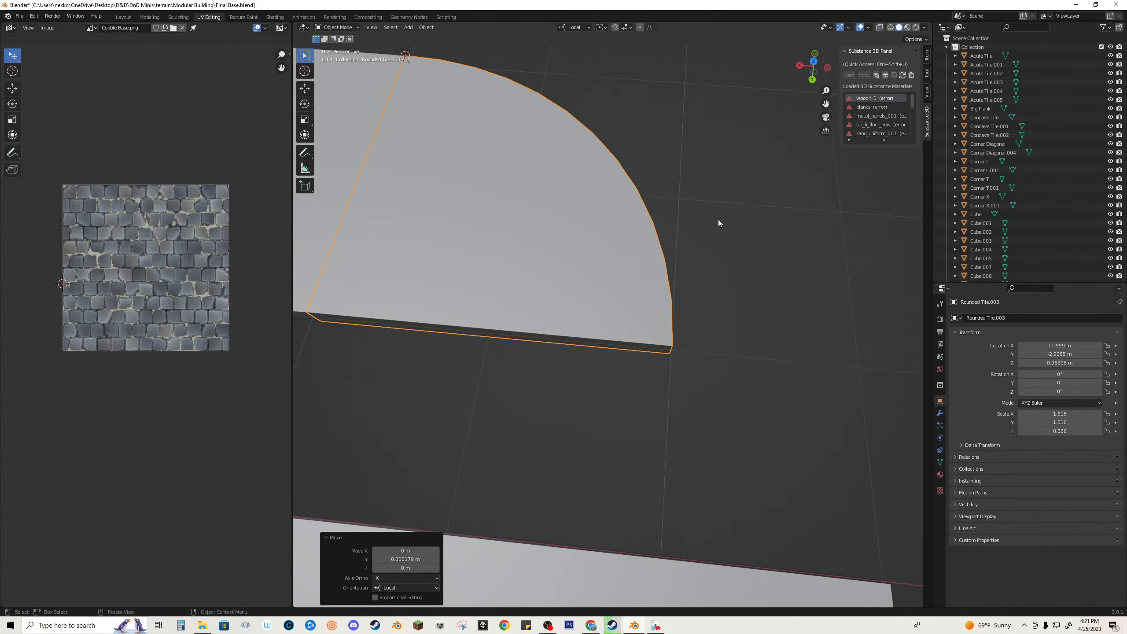
key(KP_7)
scroll(558, 259, up, 8)
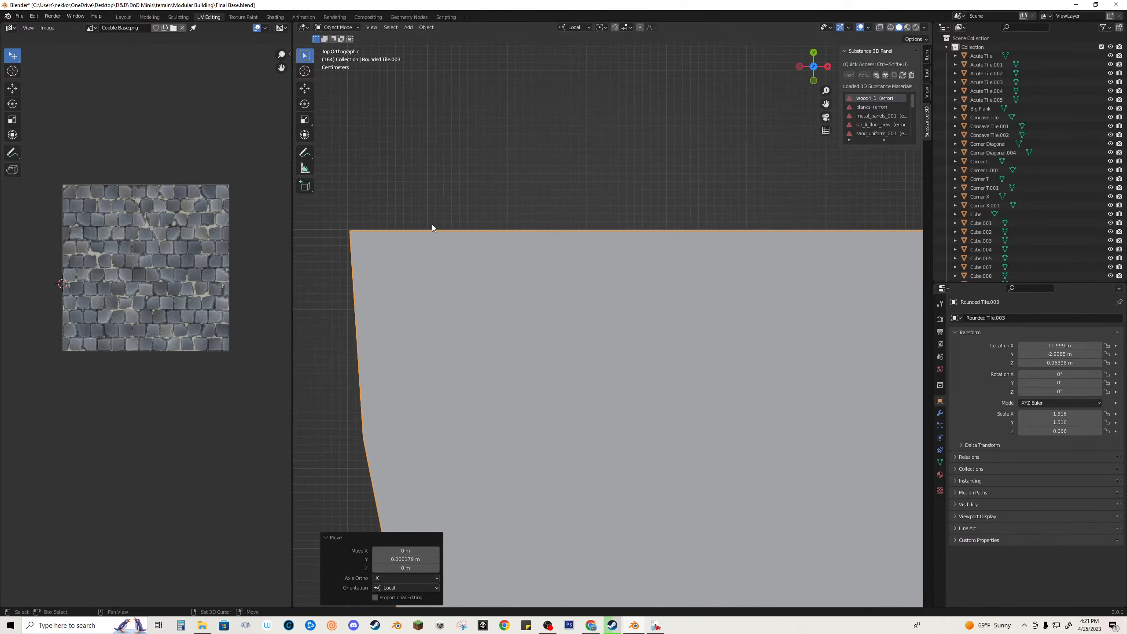
shift+middle_drag(340, 241, 631, 261)
scroll(631, 261, up, 11)
shift+middle_drag(640, 138, 373, 46)
scroll(613, 213, down, 6)
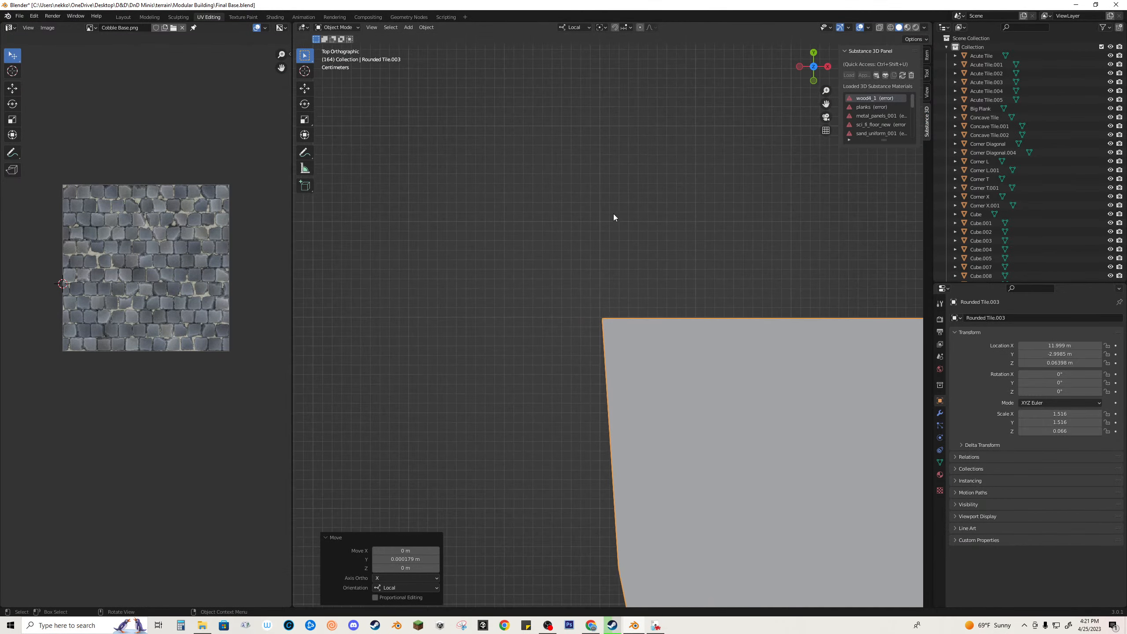
Step: Examine closely from above how the rounded tile's lower corner meets the neighbouring square tile
scroll(623, 217, down, 3)
shift+middle_drag(750, 436, 555, 293)
scroll(555, 293, up, 7)
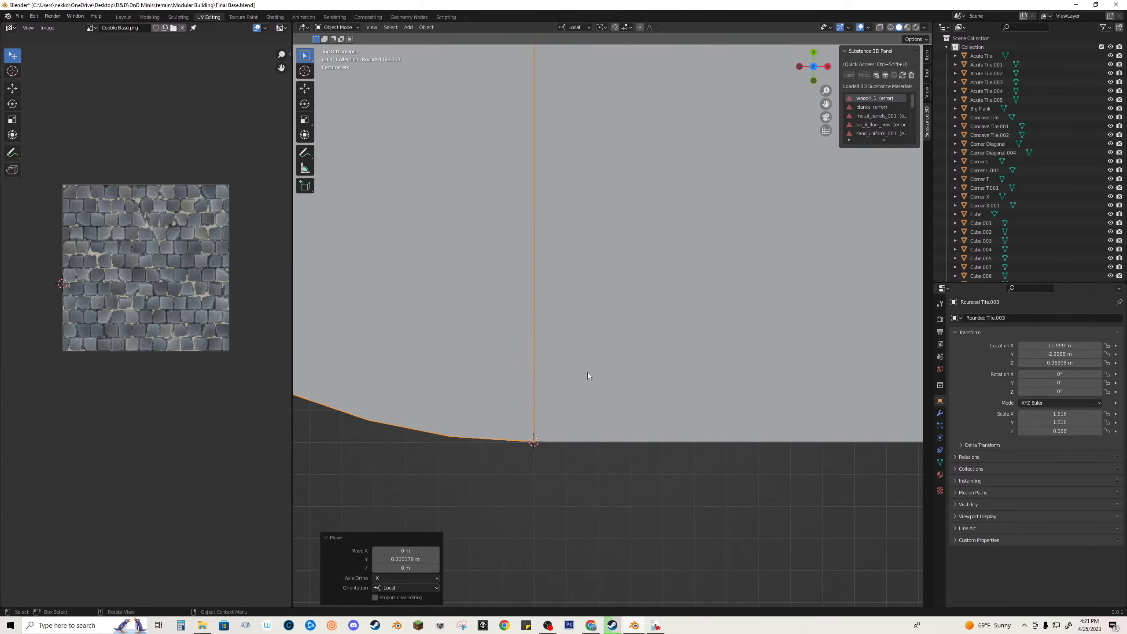
shift+middle_drag(488, 427, 617, 318)
scroll(658, 349, up, 11)
shift+middle_drag(754, 344, 408, 227)
scroll(688, 291, up, 6)
shift+middle_drag(850, 240, 689, 277)
scroll(701, 288, up, 4)
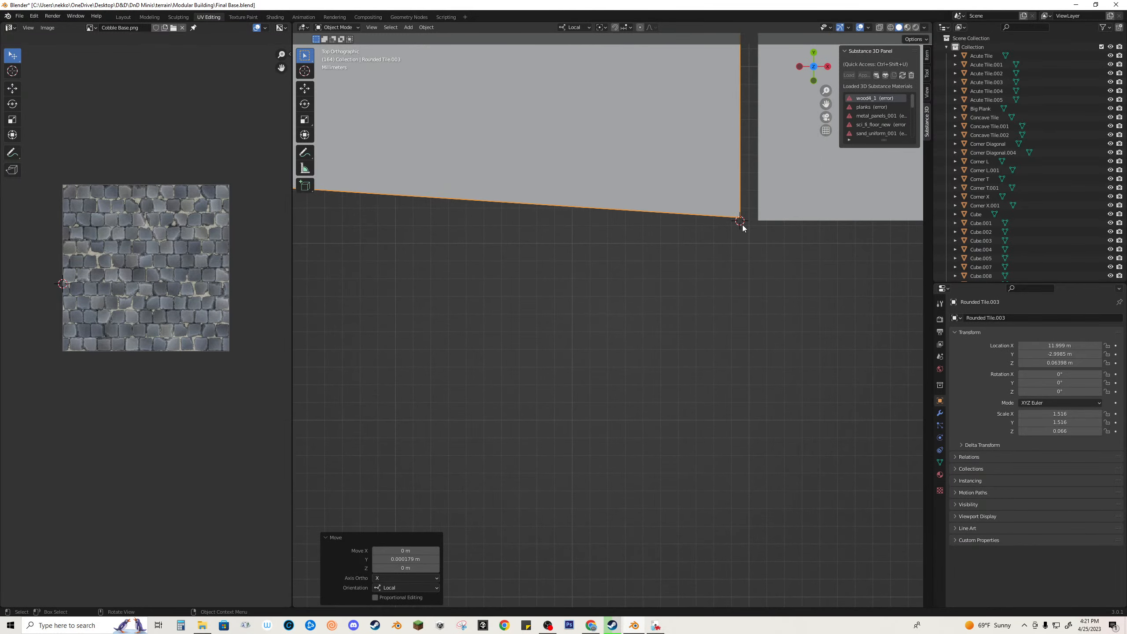
scroll(787, 237, up, 1)
shift+middle_drag(744, 255, 639, 306)
scroll(643, 306, up, 2)
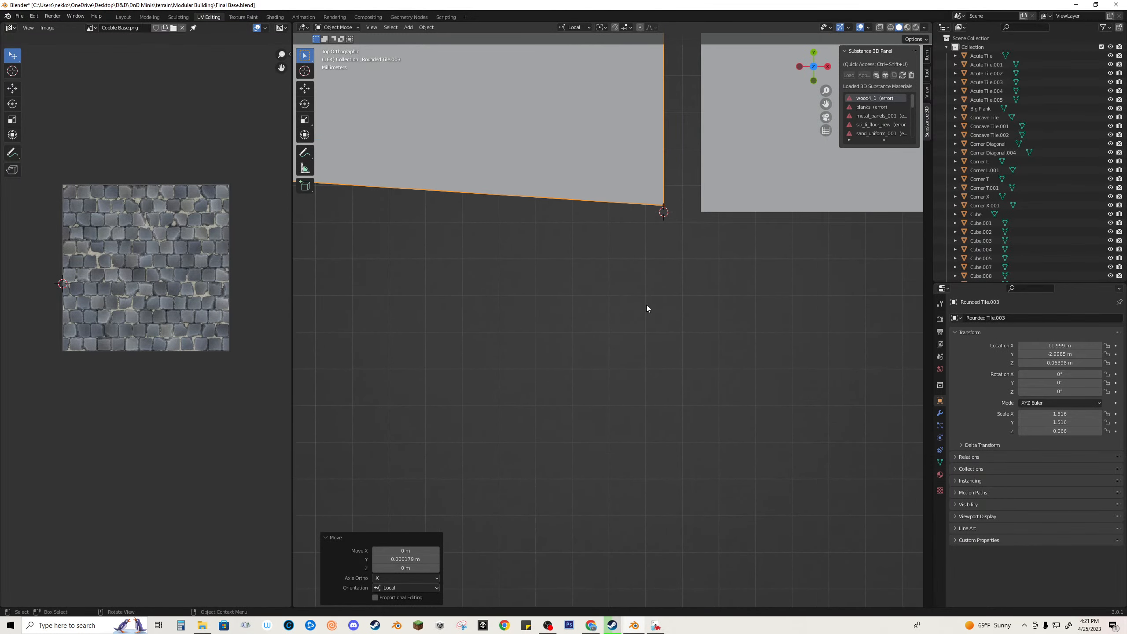
scroll(647, 306, down, 12)
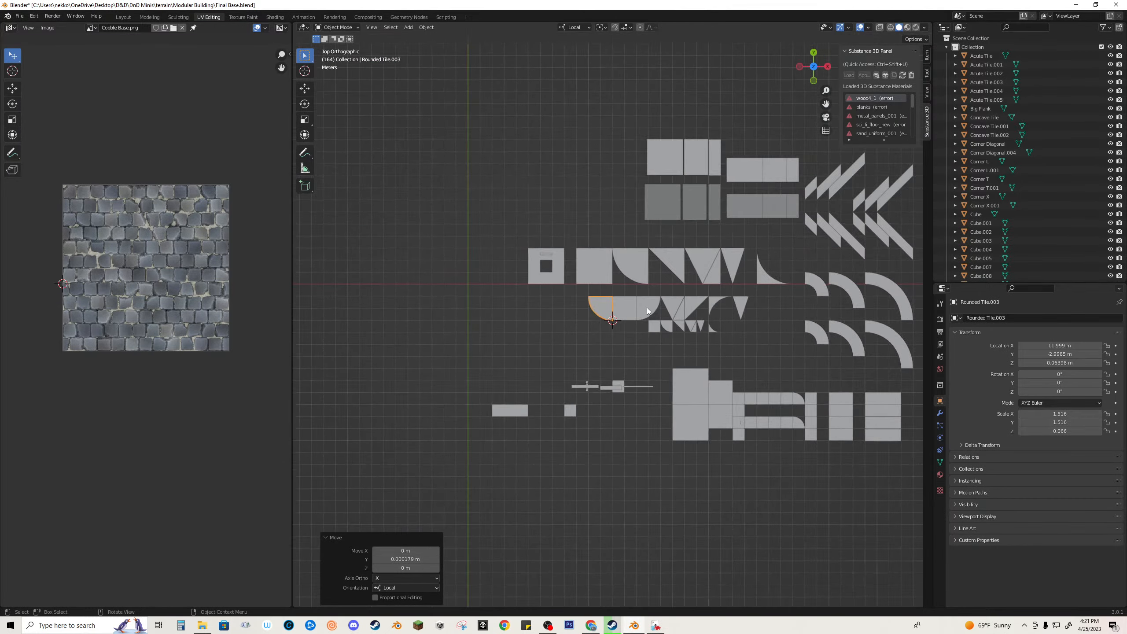
key(Tab)
key(Tab)
middle_drag(580, 329, 744, 294)
scroll(738, 296, up, 6)
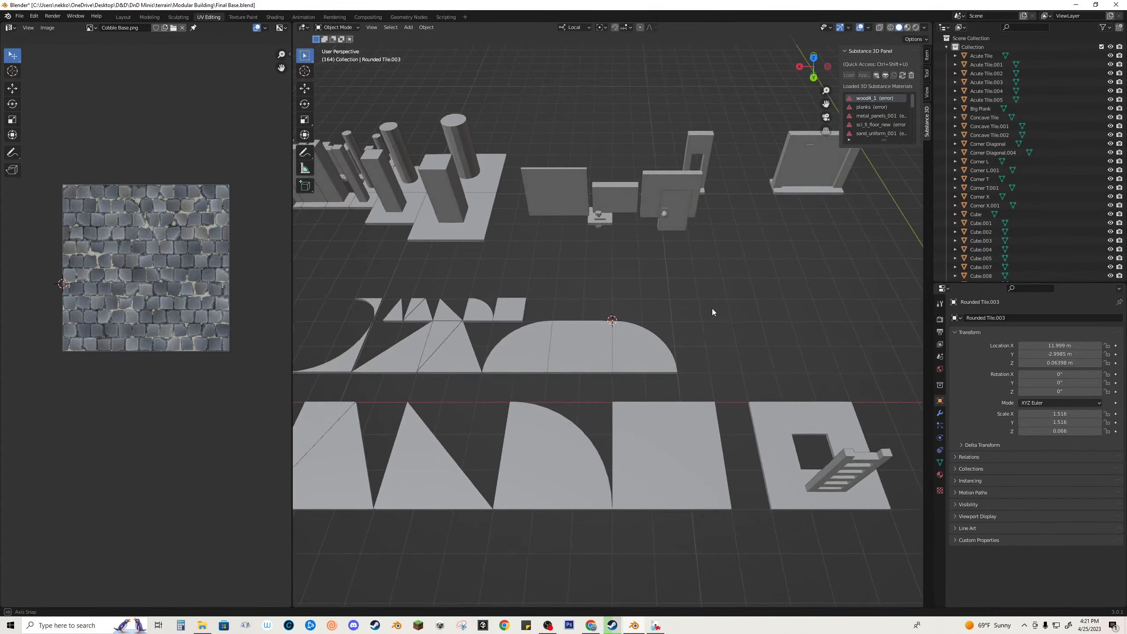
click(638, 344)
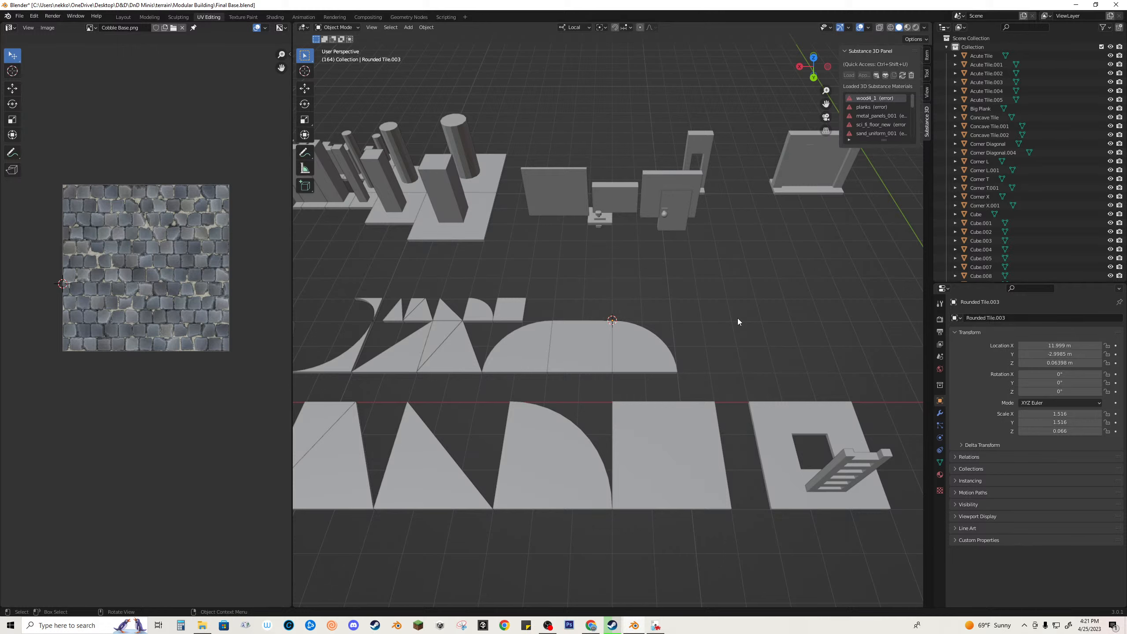
click(634, 337)
click(712, 313)
Step: Inspect the rescaled rounded tile's mesh in Edit Mode around the corner touching the square tile
click(618, 351)
key(Tab)
key(KP_Decimal)
middle_drag(627, 368, 667, 369)
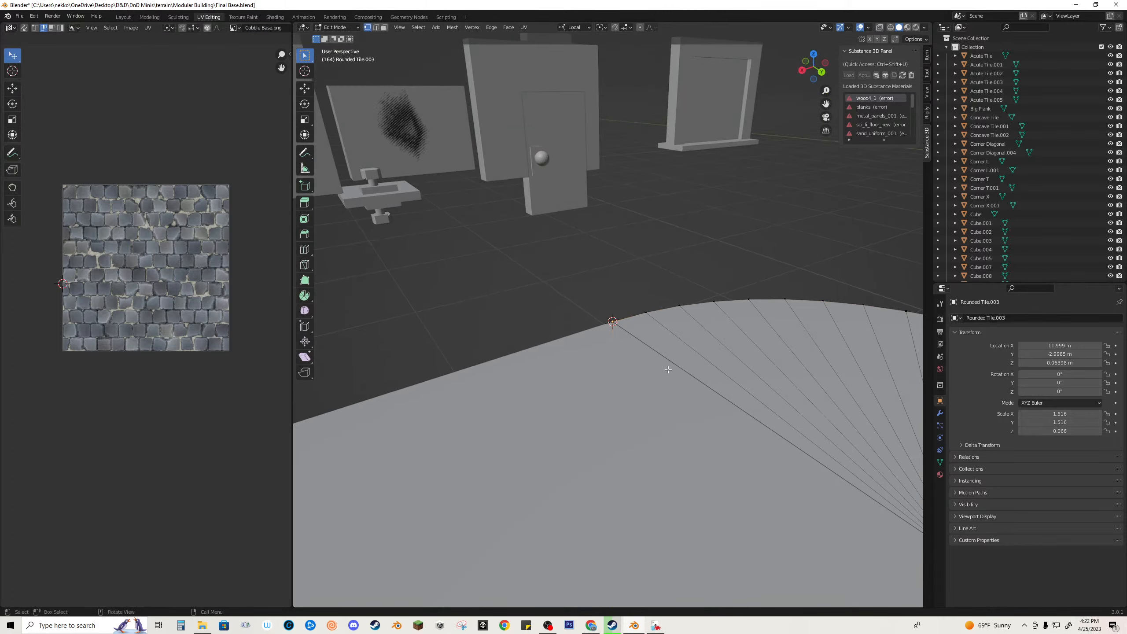
key(Tab)
Step: Switch the viewport to wireframe shading and enter Edit Mode on the neighbouring square tile with nothing selected
click(890, 27)
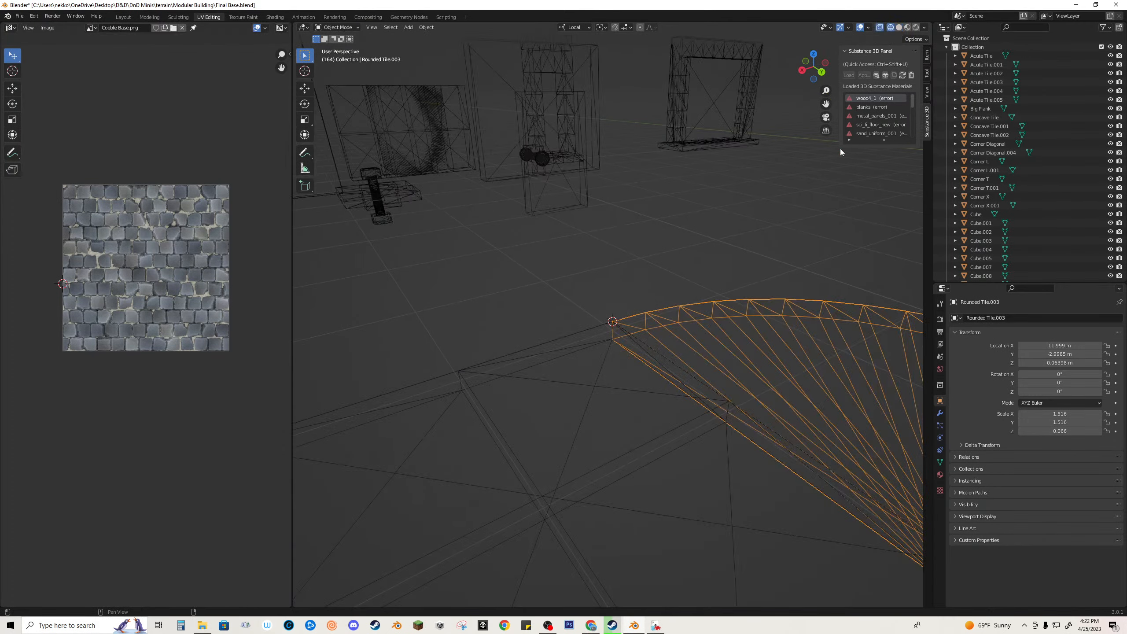
mouse_move(840, 148)
middle_down()
mouse_move(681, 383)
mouse_move(657, 280)
middle_up()
click(635, 279)
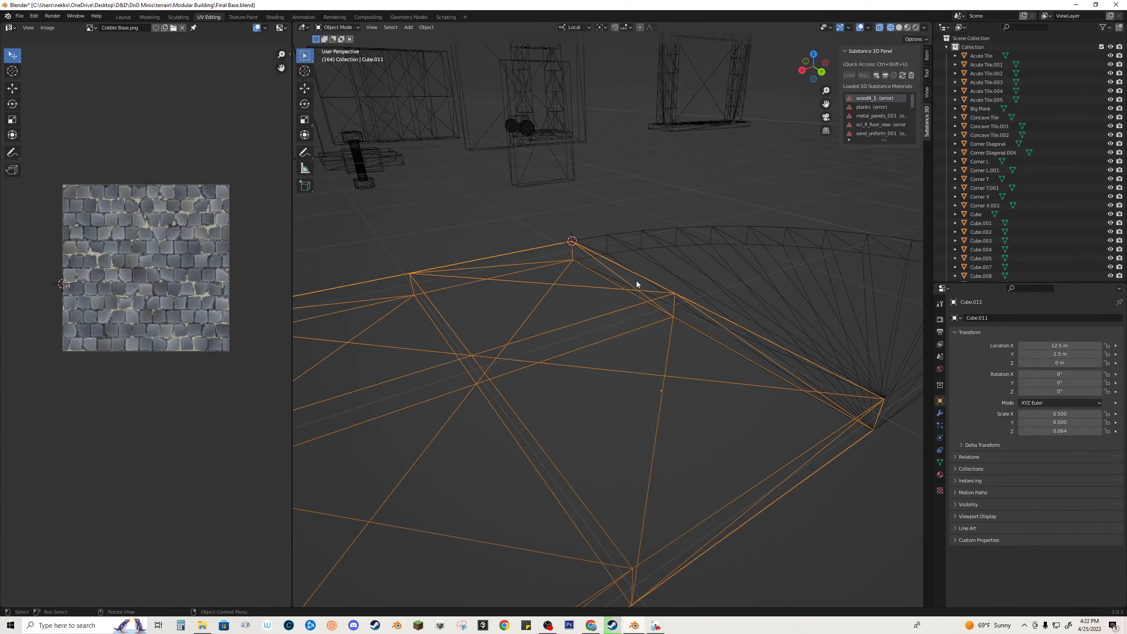
key(Tab)
key(alt+a)
Step: Inspect the medium square tile's side faces bordering the rescaled rounded tile in wireframe Edit Mode with face selection
middle_drag(635, 280, 565, 273)
click(565, 274)
key(2)
key(3)
click(553, 287)
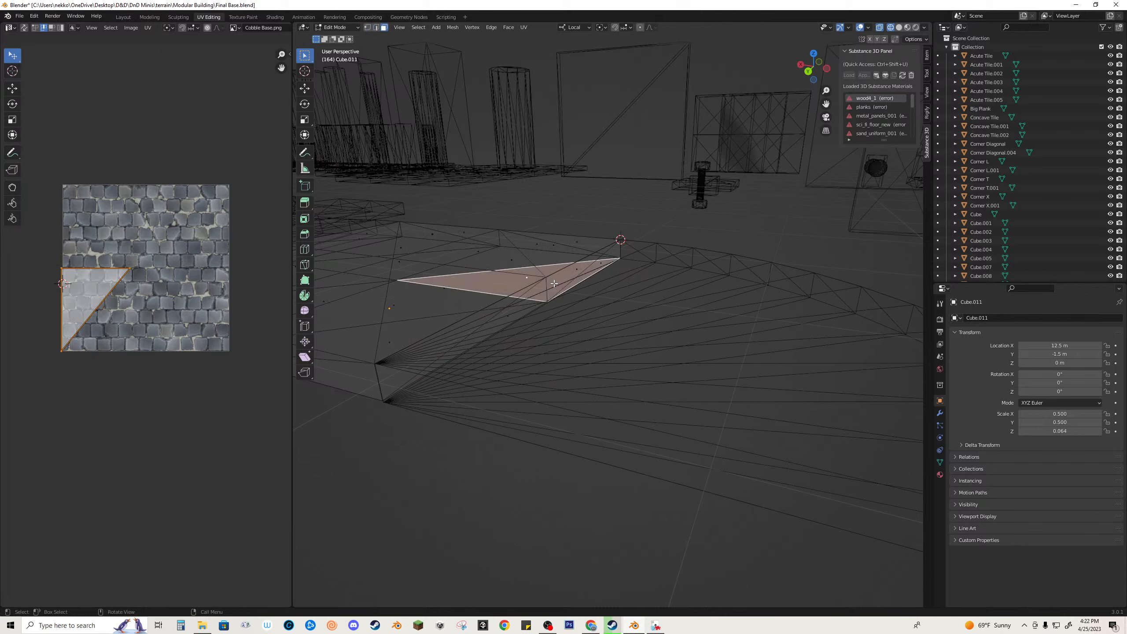
click(577, 269)
shift+click(600, 267)
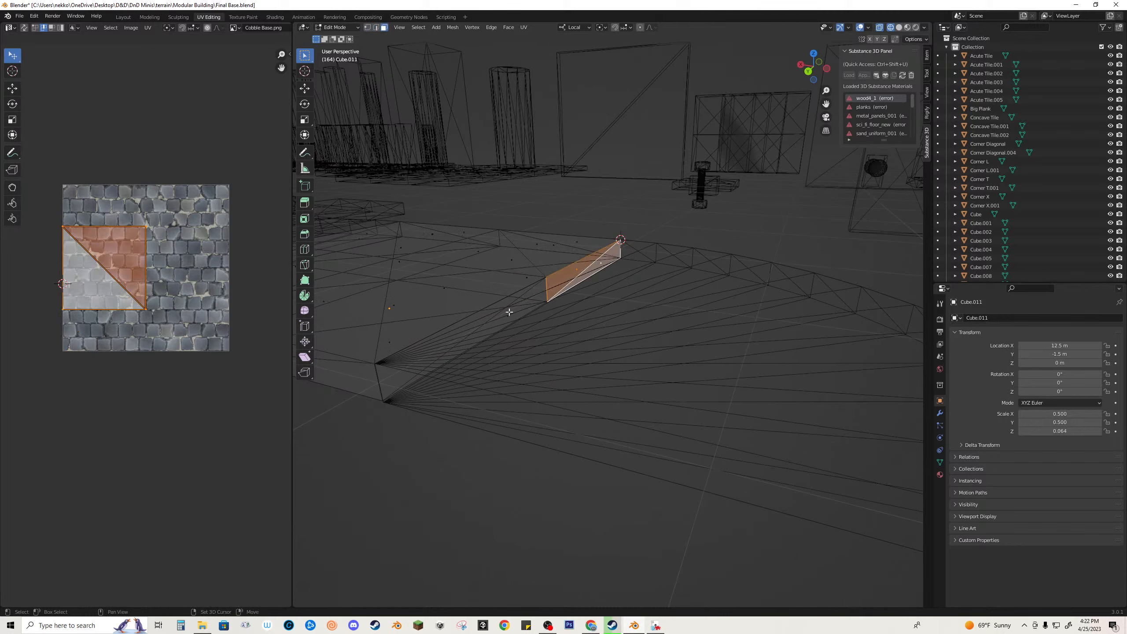
shift+click(454, 334)
shift+click(513, 316)
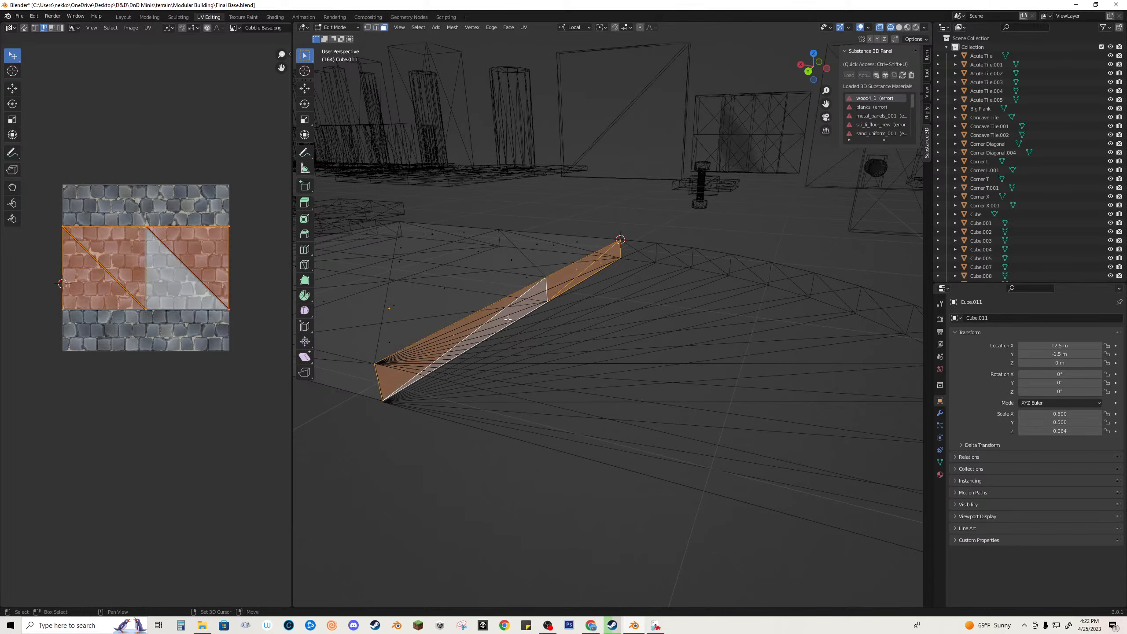
middle_drag(513, 316, 593, 326)
key(Tab)
middle_drag(715, 393, 620, 391)
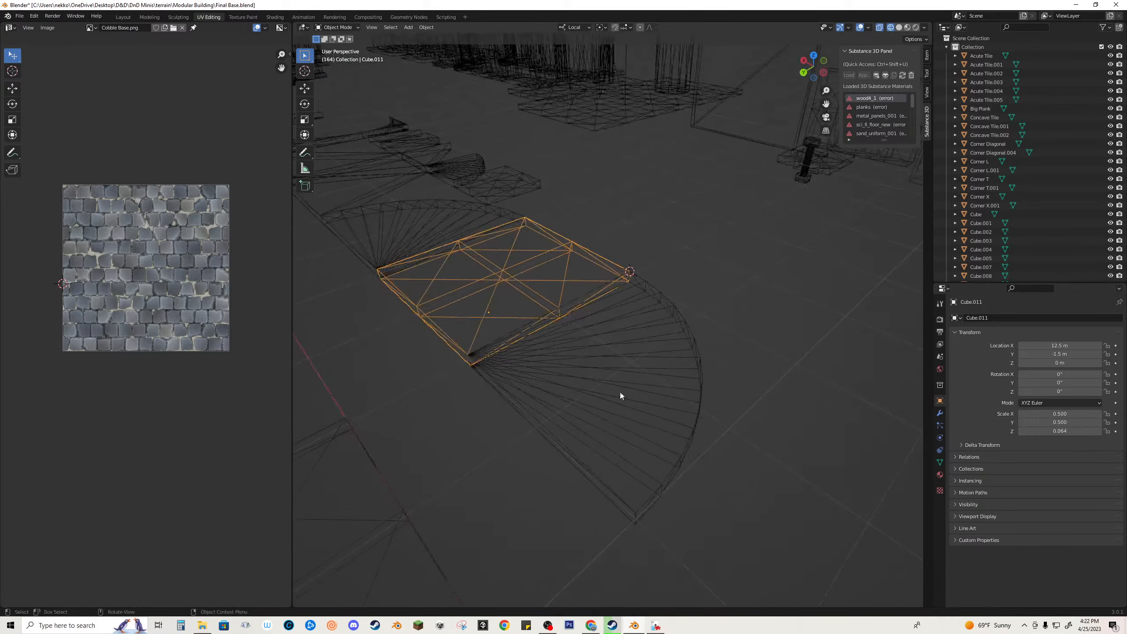
Step: Switch the viewport back to solid shading and clear the face selection on the medium square tile
key(Tab)
click(899, 27)
middle_drag(643, 286, 754, 227)
key(alt+a)
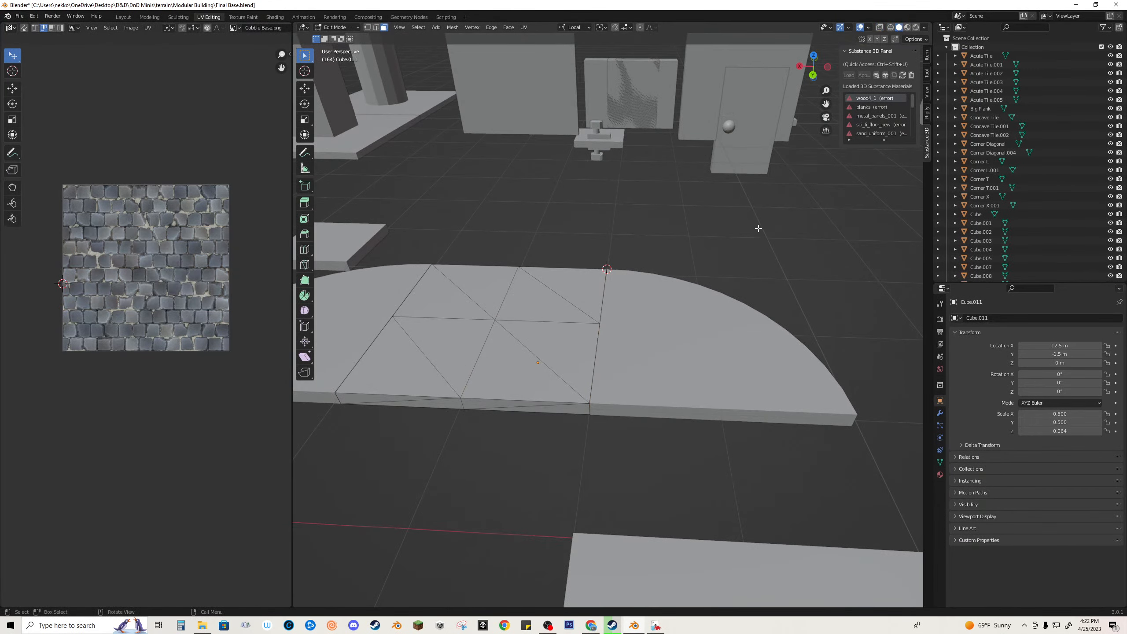
key(Tab)
Step: Edit the original rounded tile and medium square tile together and snap the 3D cursor to the square's top centre vertex
middle_drag(615, 253, 548, 346)
click(585, 339)
click(453, 329)
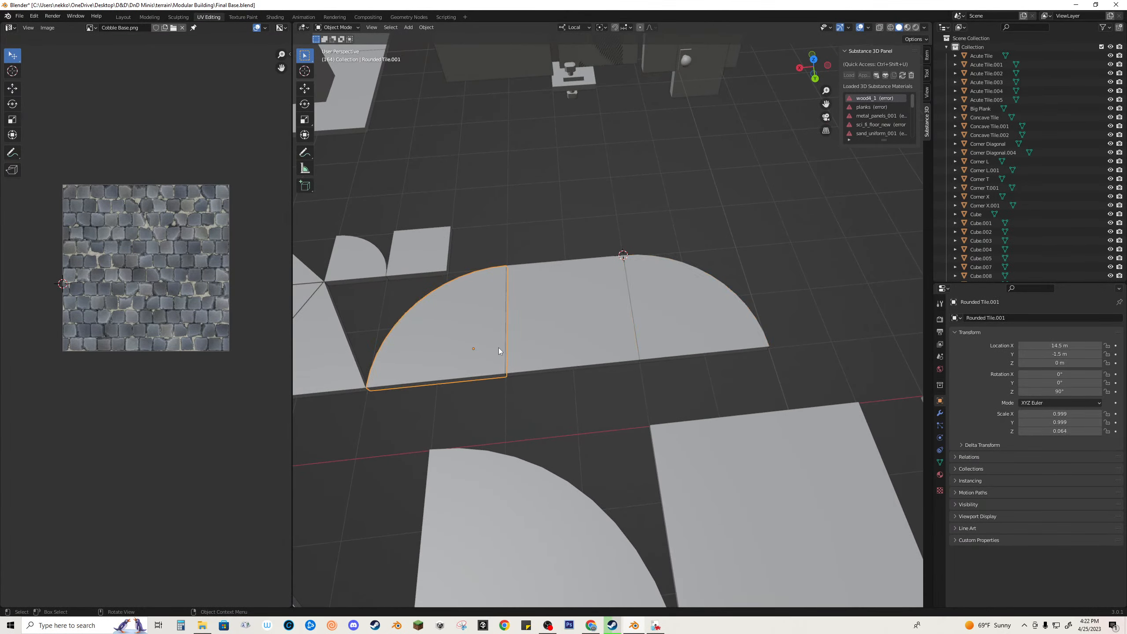
shift+click(566, 326)
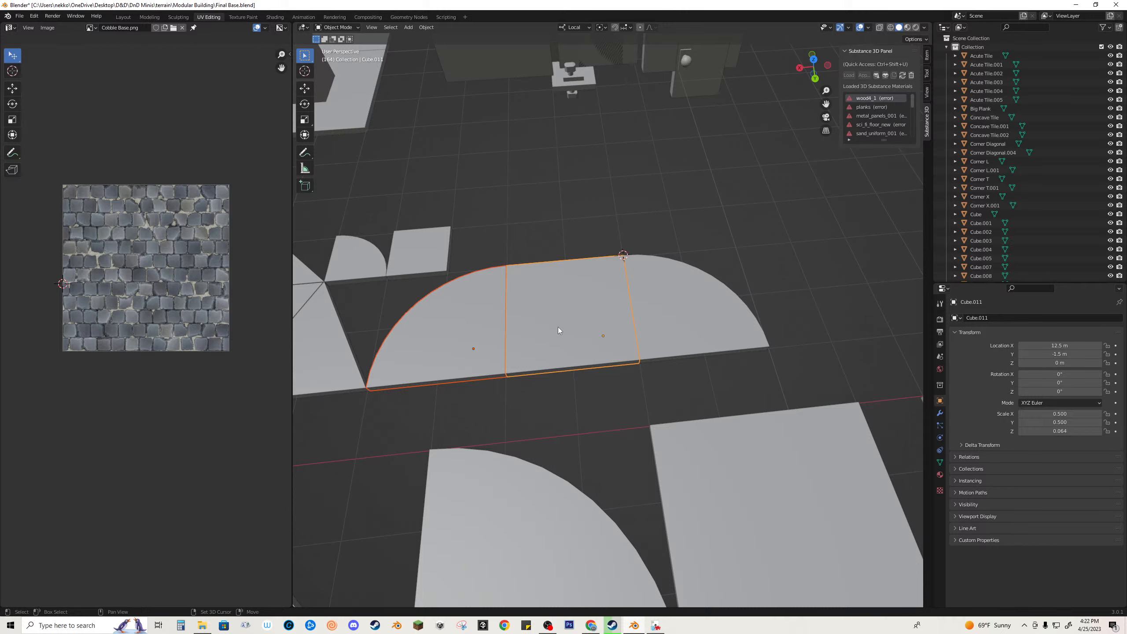
key(Tab)
click(570, 313)
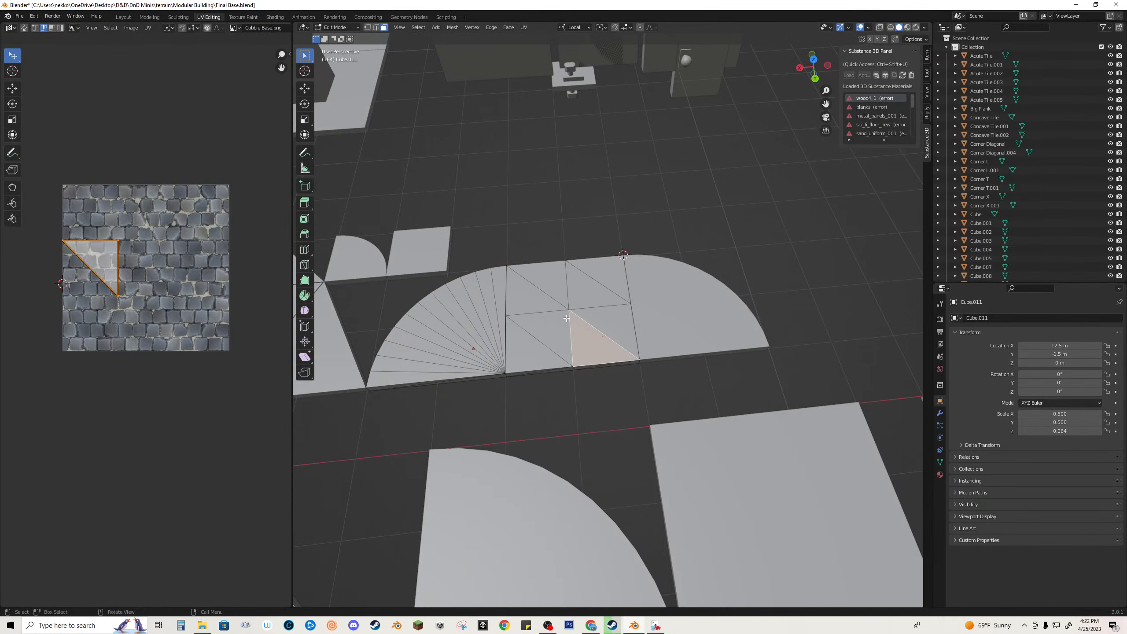
key(alt+a)
key(ctrl+Tab)
click(604, 443)
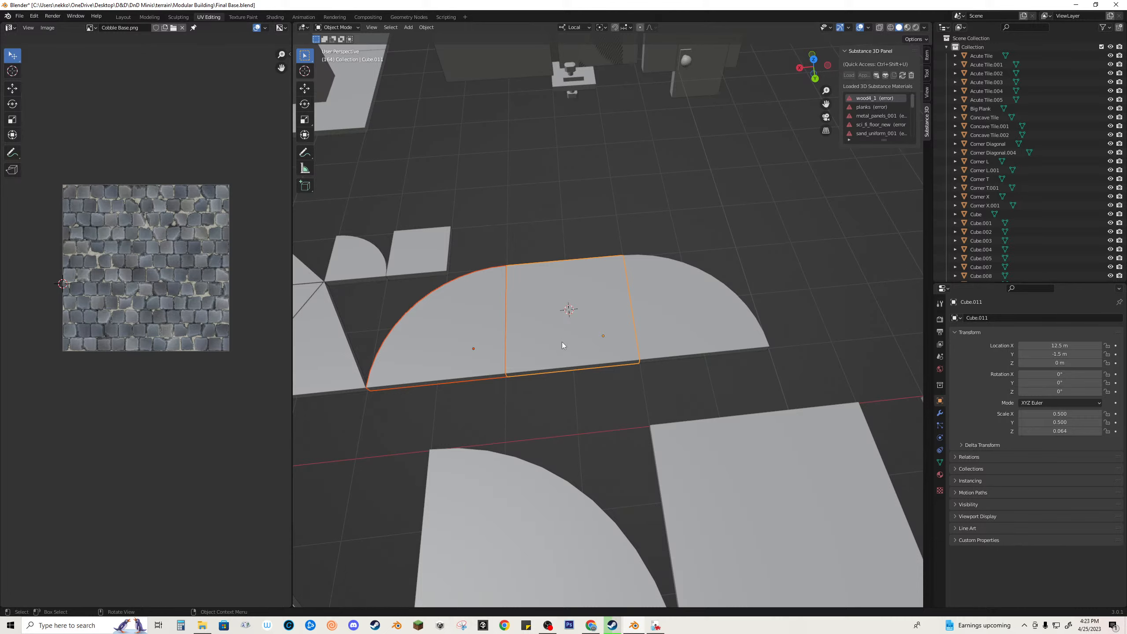
Step: Paste a copy of the original medium rounded tile, Rounded Tile.001, in place
click(458, 349)
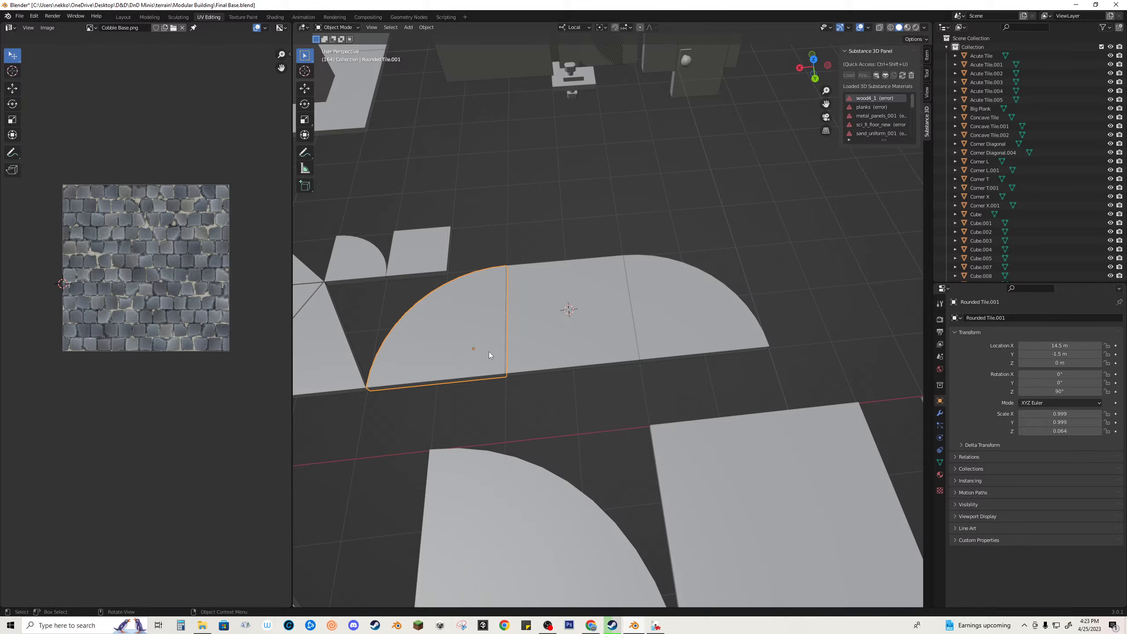
key(ctrl+v)
key(g)
key(x)
key(x)
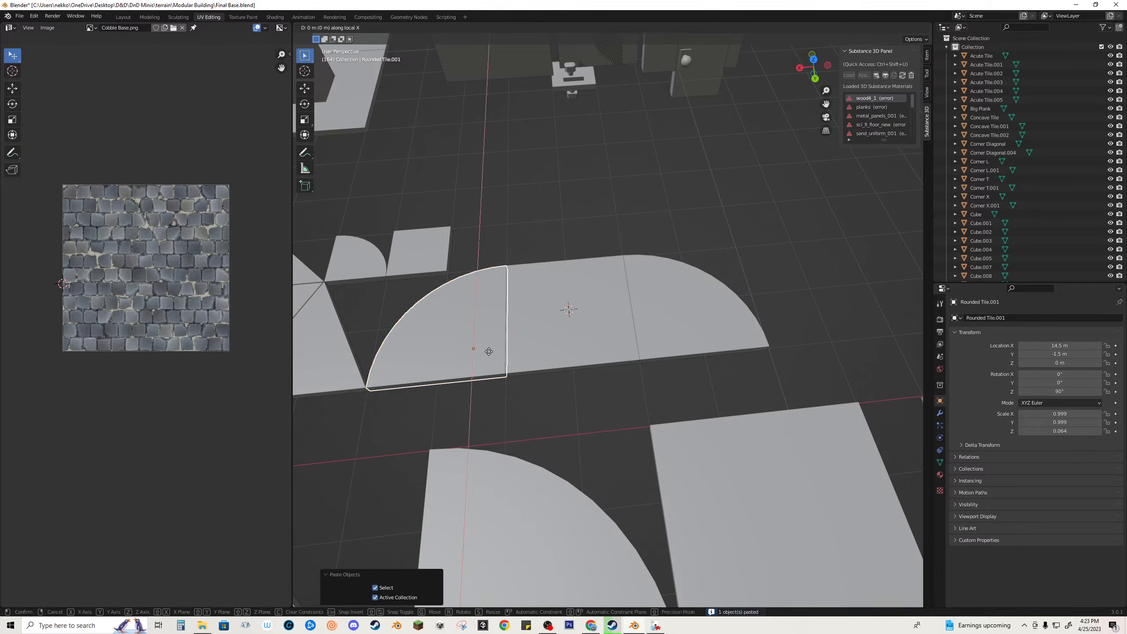
key(Escape)
Step: Rotate the pasted rounded tile copy by -90° about its local Z axis
key(t)
key(r)
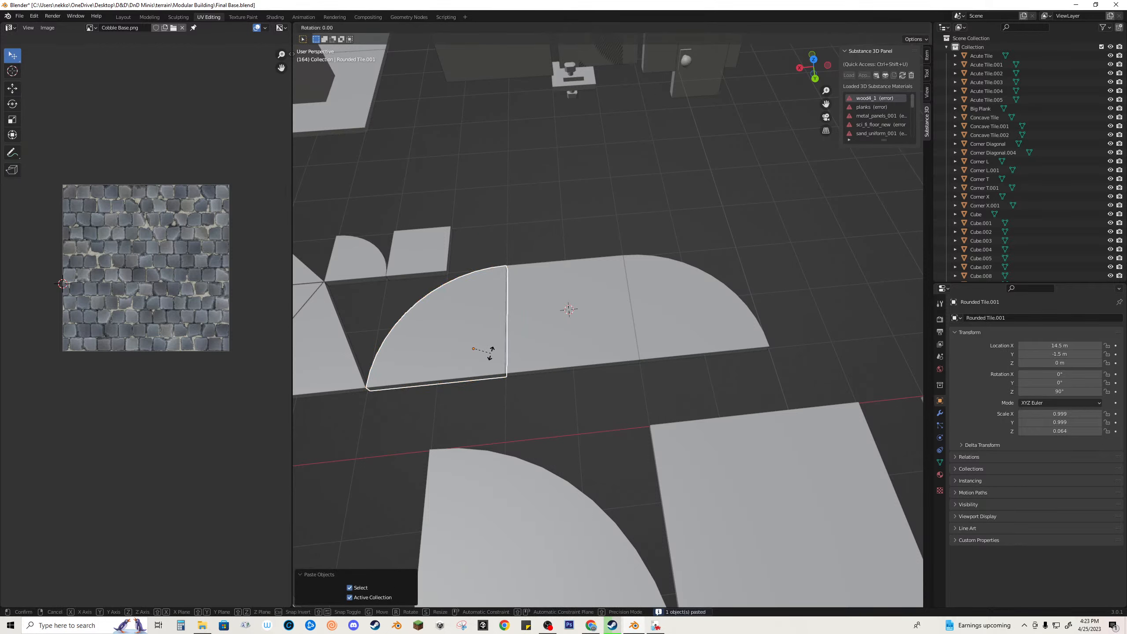
key(x)
key(x)
key(z)
key(z)
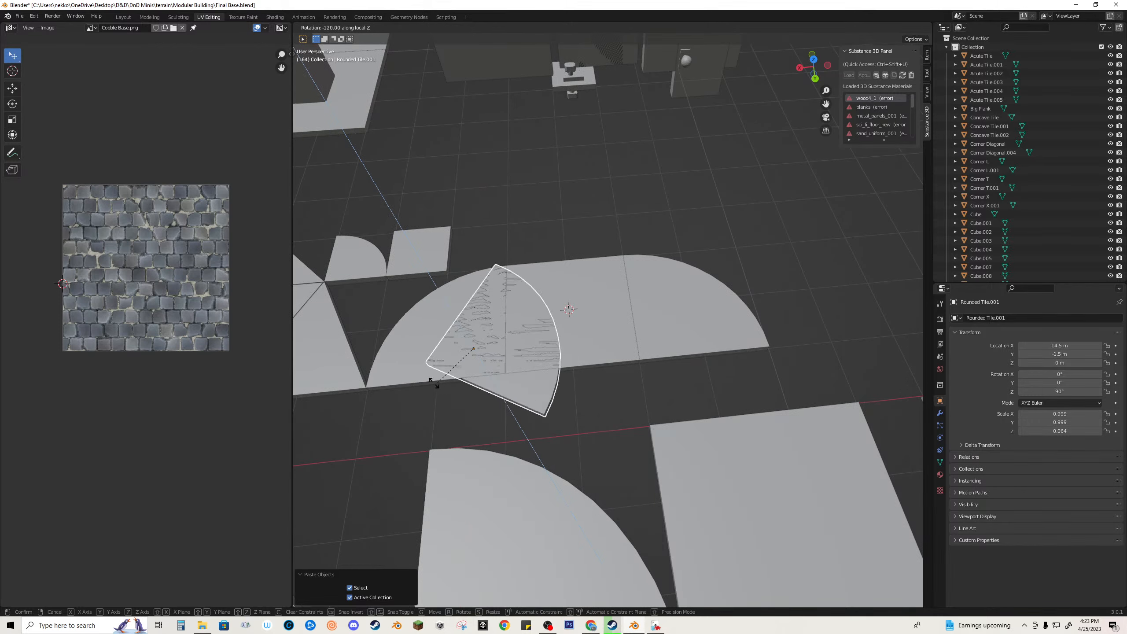
click(466, 376)
Step: Move the rotated copy 3 m along its local Y axis onto the rescaled rounded tile and snap the 3D cursor to its origin
key(g)
key(y)
key(y)
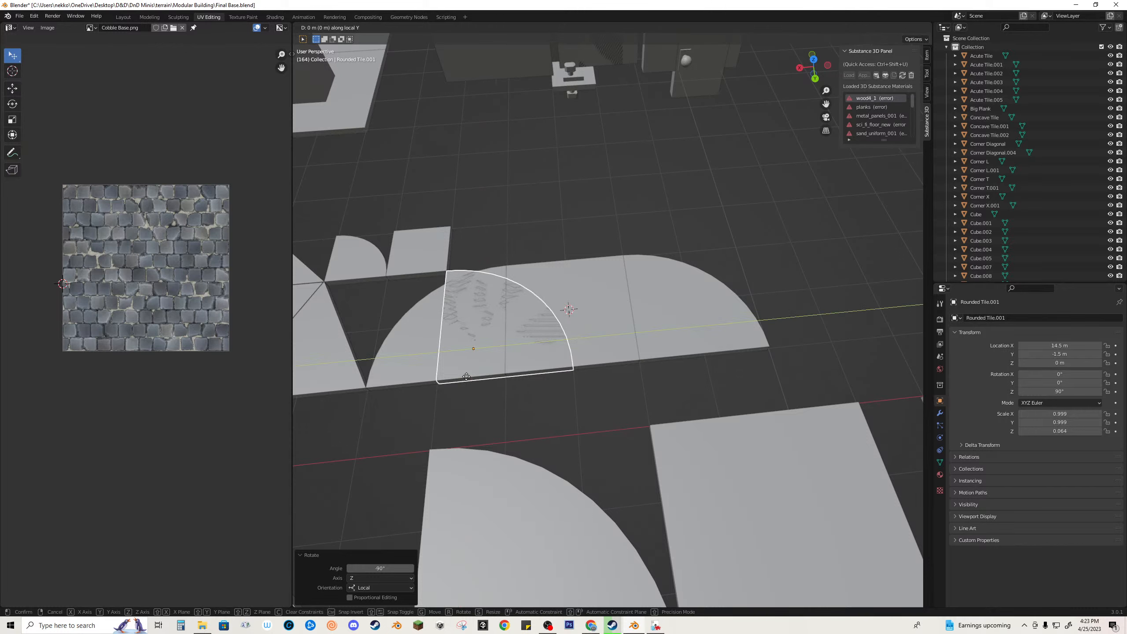
click(666, 362)
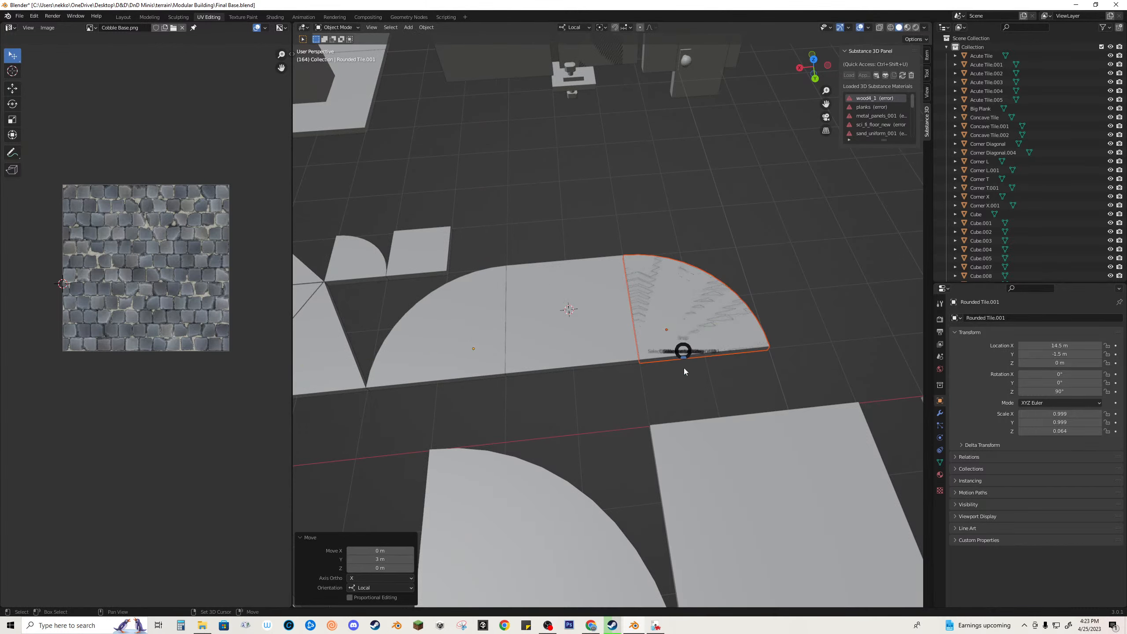
click(720, 334)
click(720, 333)
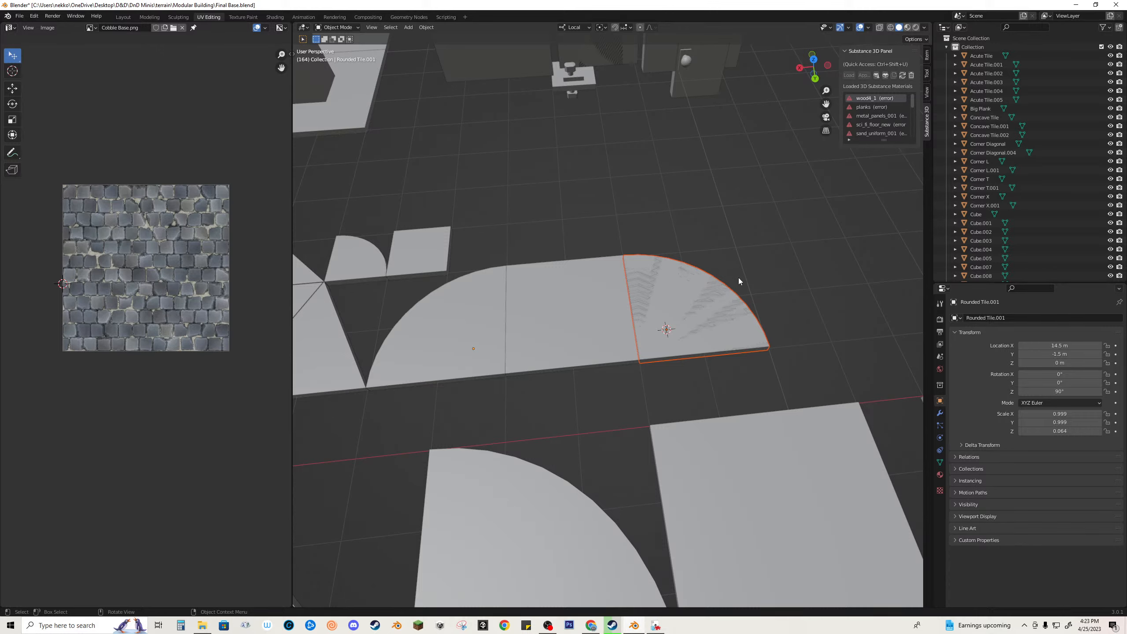
Step: Undo the rotated copy's move and shift it 3 m along its local Y axis again
key(ctrl+z)
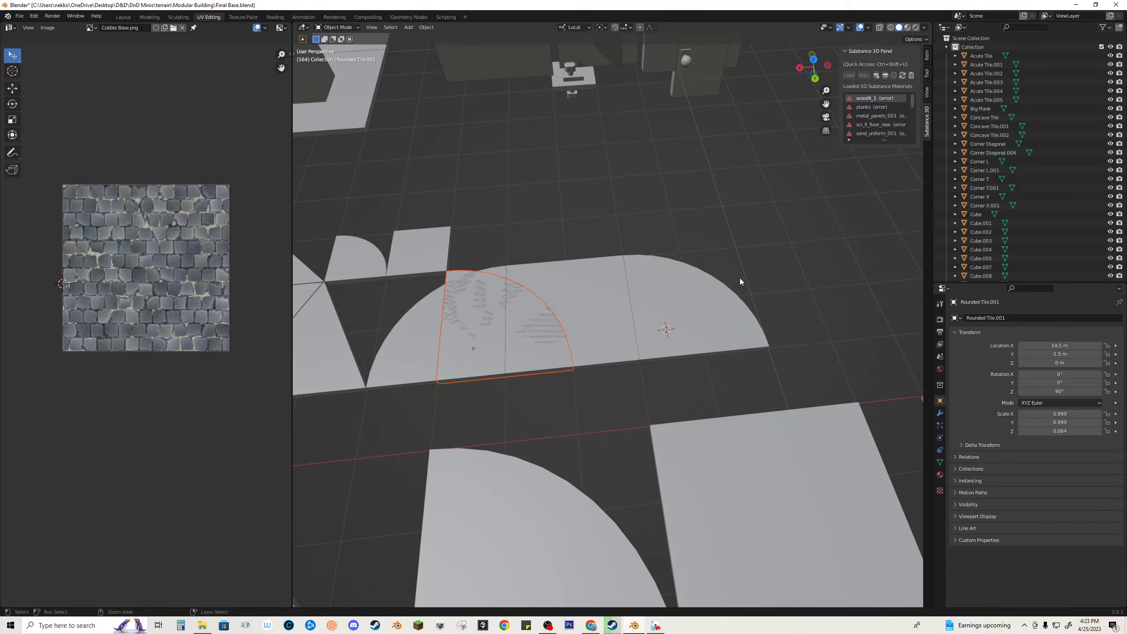
key(g)
key(x)
key(y)
key(y)
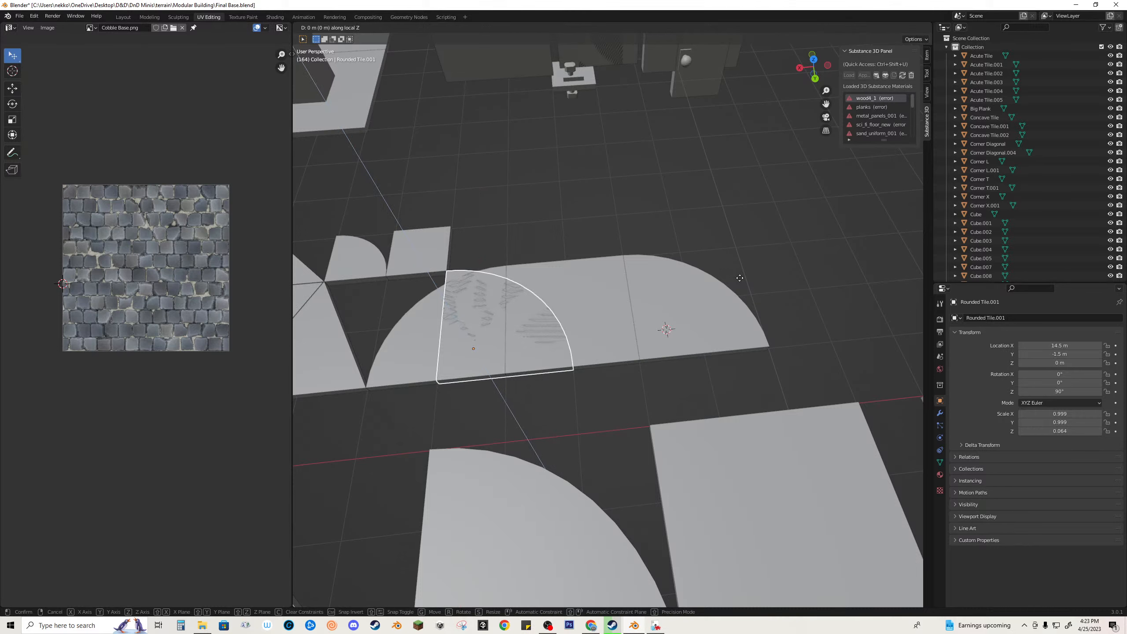
click(296, 267)
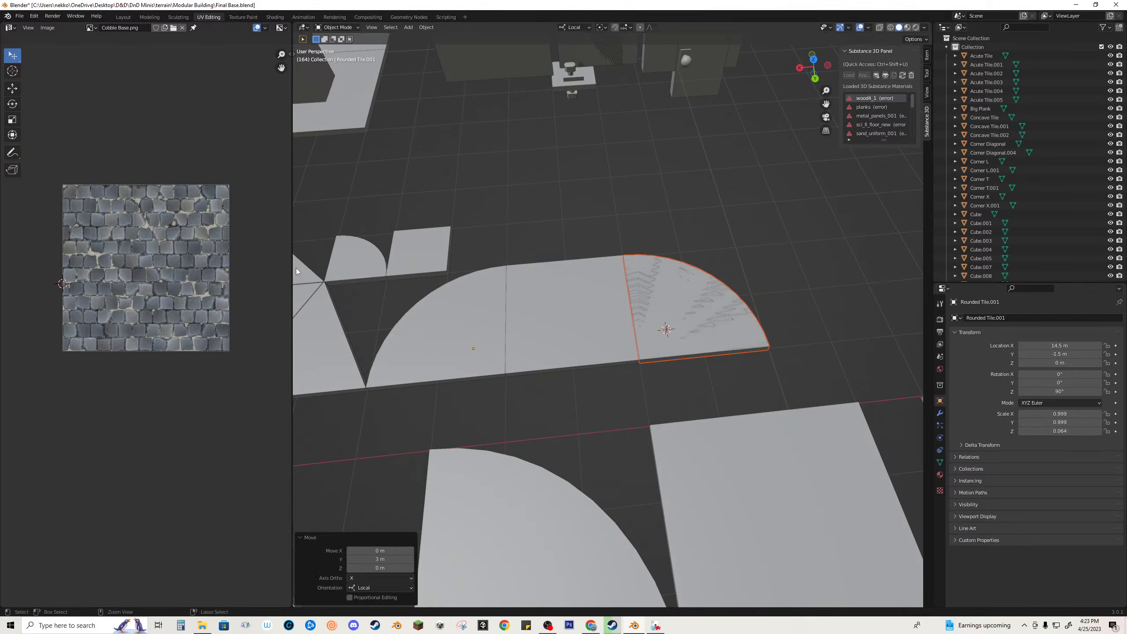
Step: Delete the overlapping copy and set the origin of the rescaled rounded tile, Rounded Tile.003, to the 3D cursor
key(Delete)
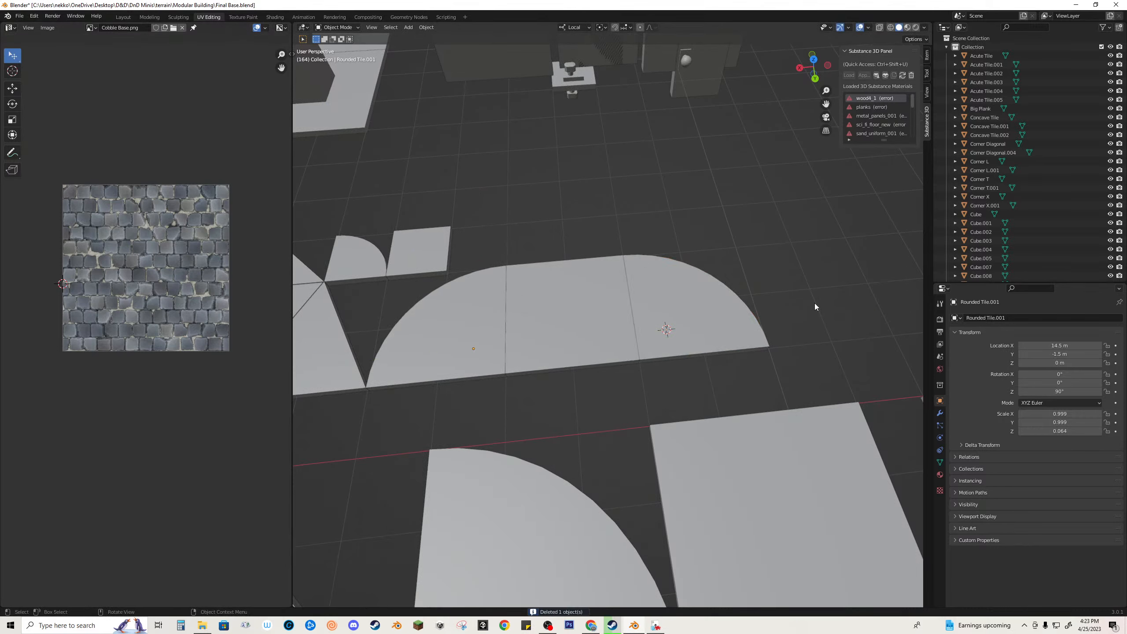
click(698, 307)
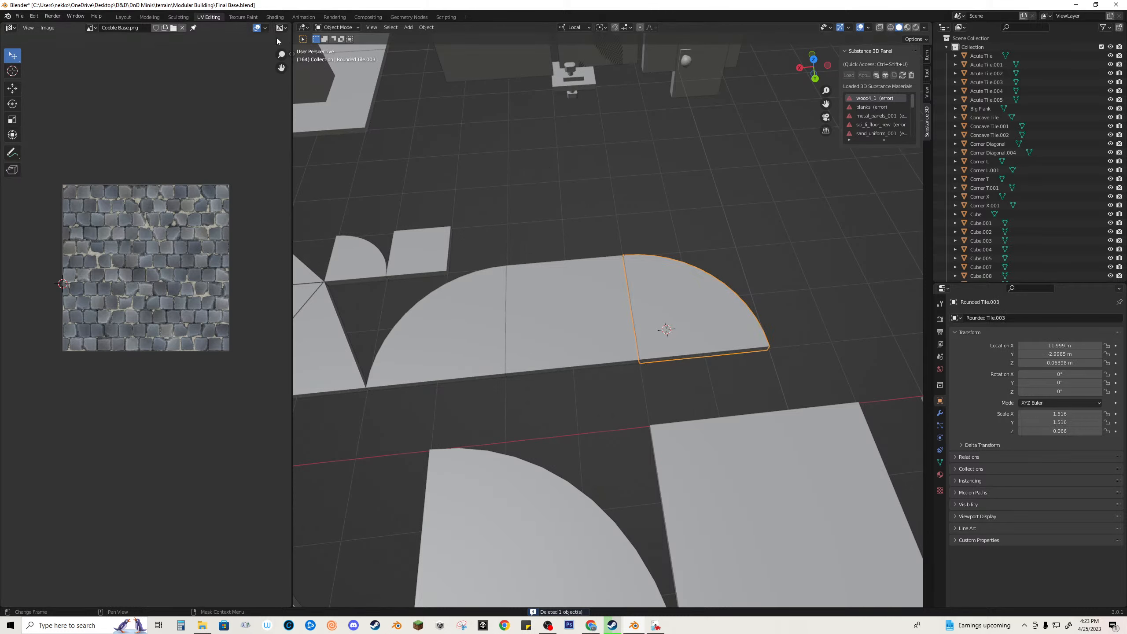
click(427, 27)
mouse_move(477, 47)
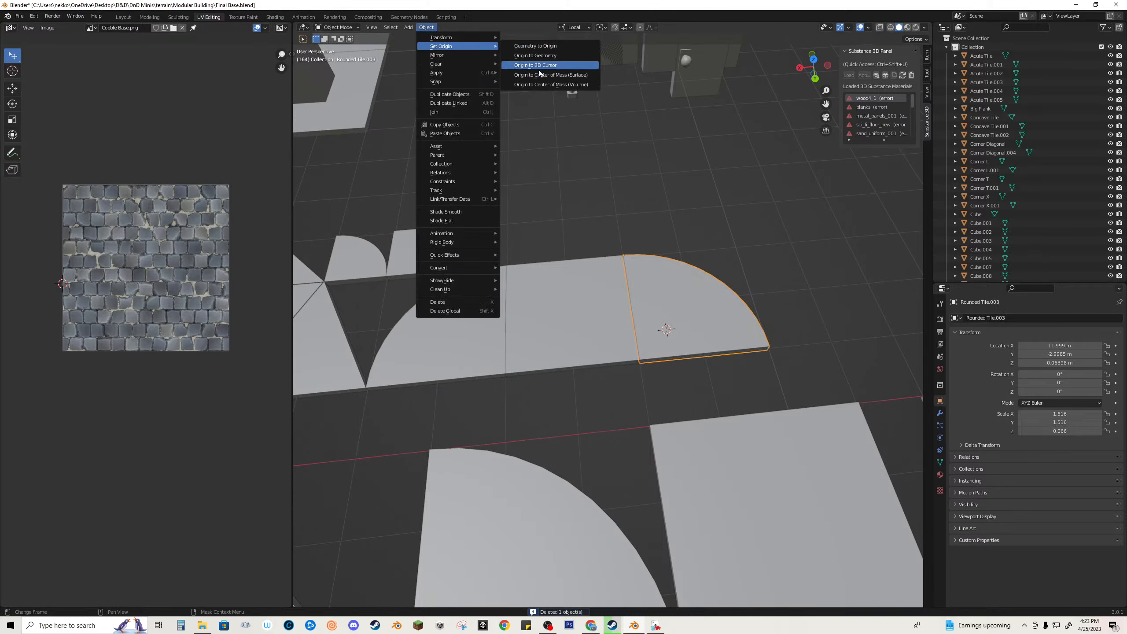
click(553, 69)
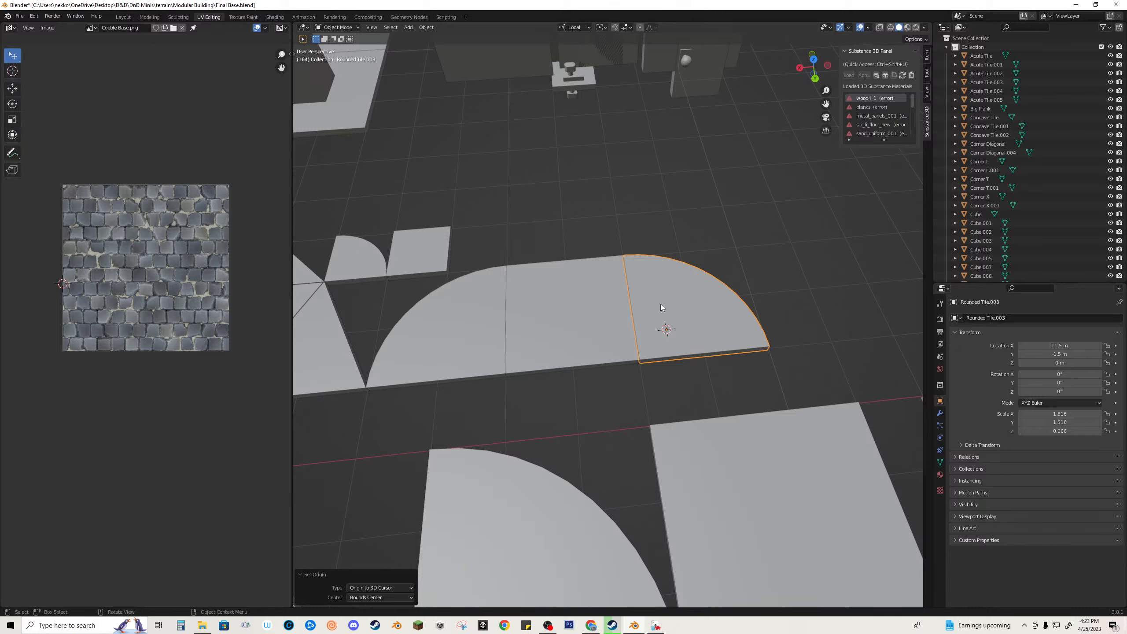
Step: Delete the original medium rounded tile, Rounded Tile.001, from the floor tile row
scroll(666, 337, down, 3)
middle_drag(671, 344, 611, 333)
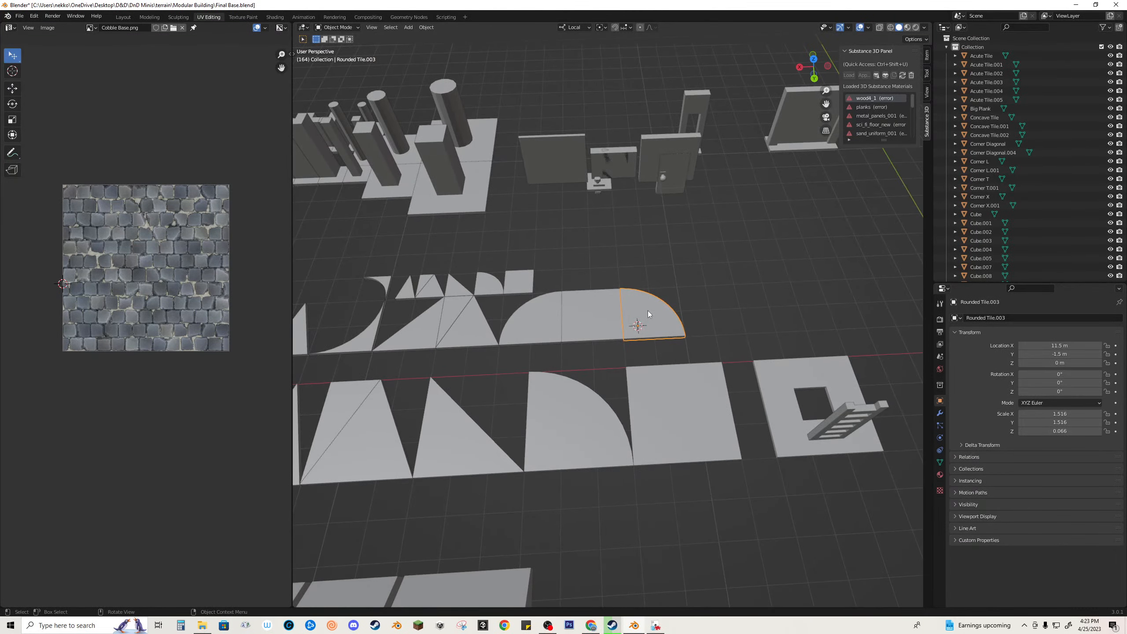
scroll(732, 328, down, 6)
middle_drag(684, 328, 540, 323)
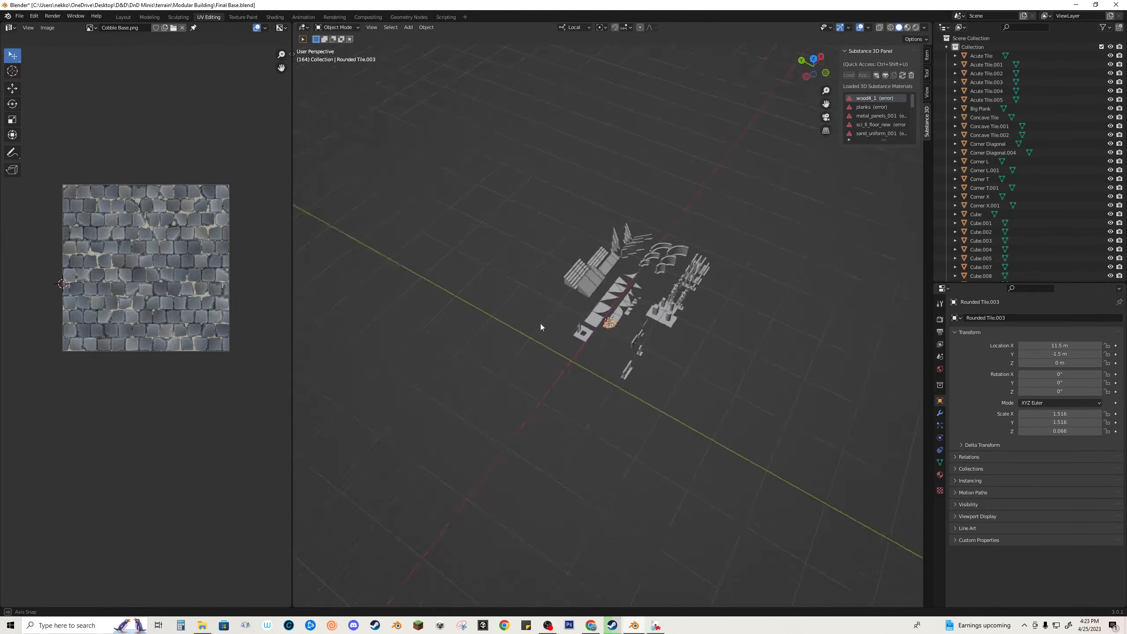
scroll(524, 326, up, 3)
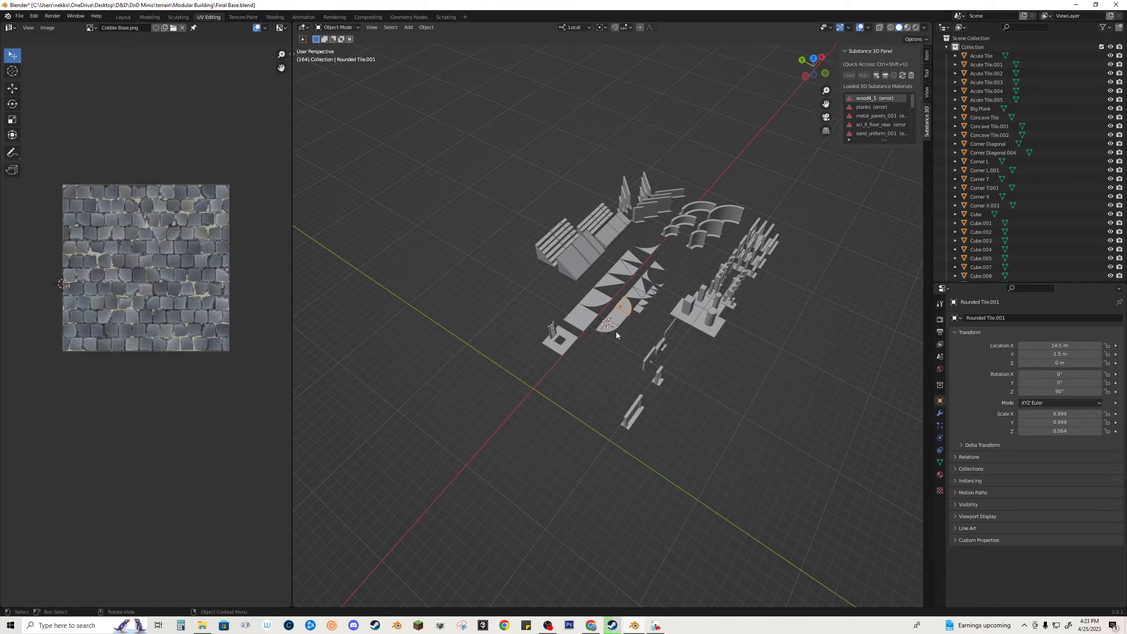
key(Delete)
Step: Snap the 3D cursor to the world origin and snap the rescaled rounded tile, Rounded Tile.003, to the cursor
middle_drag(606, 375, 671, 416)
key(shift+s)
click(604, 431)
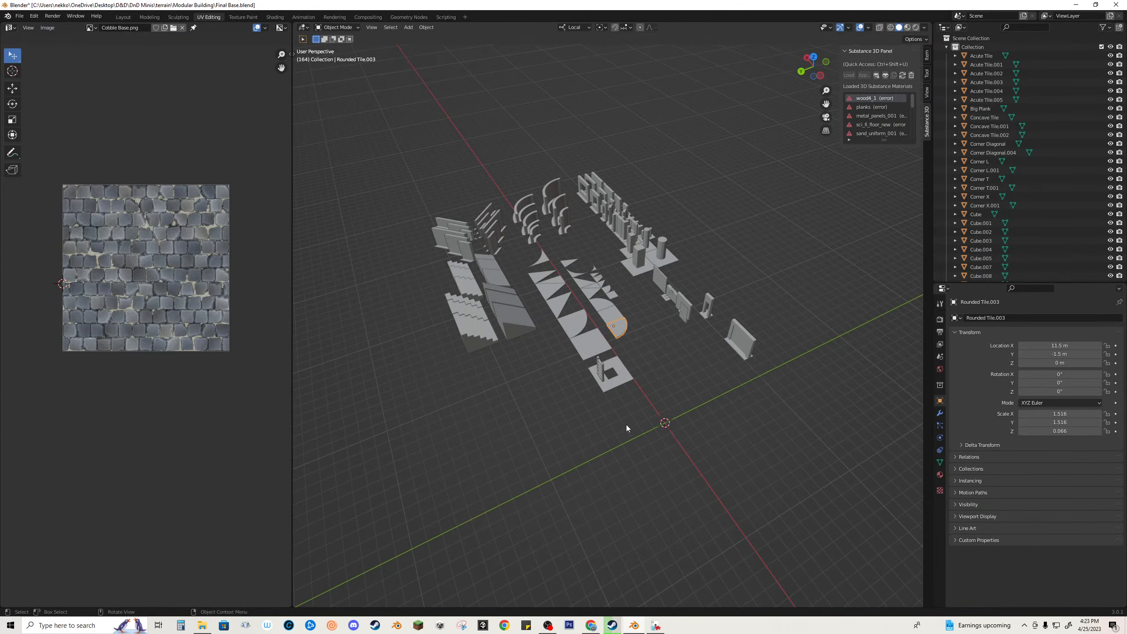
key(shift+s)
click(660, 344)
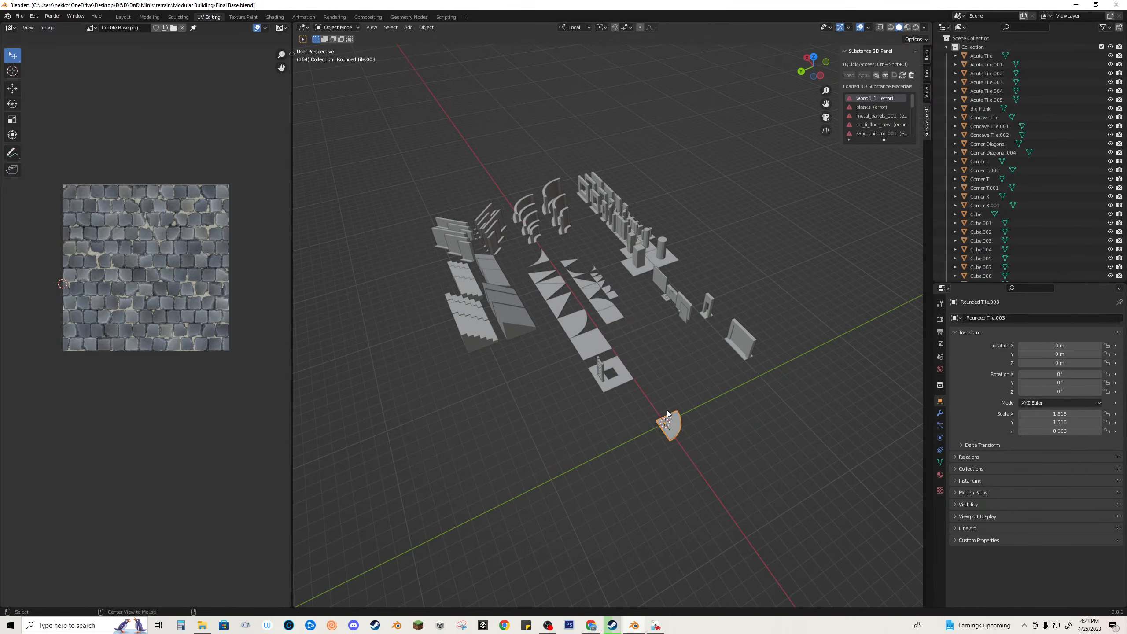
Step: Select the full fan of top faces on the rescaled rounded tile in Edit Mode using face selection
key(Tab)
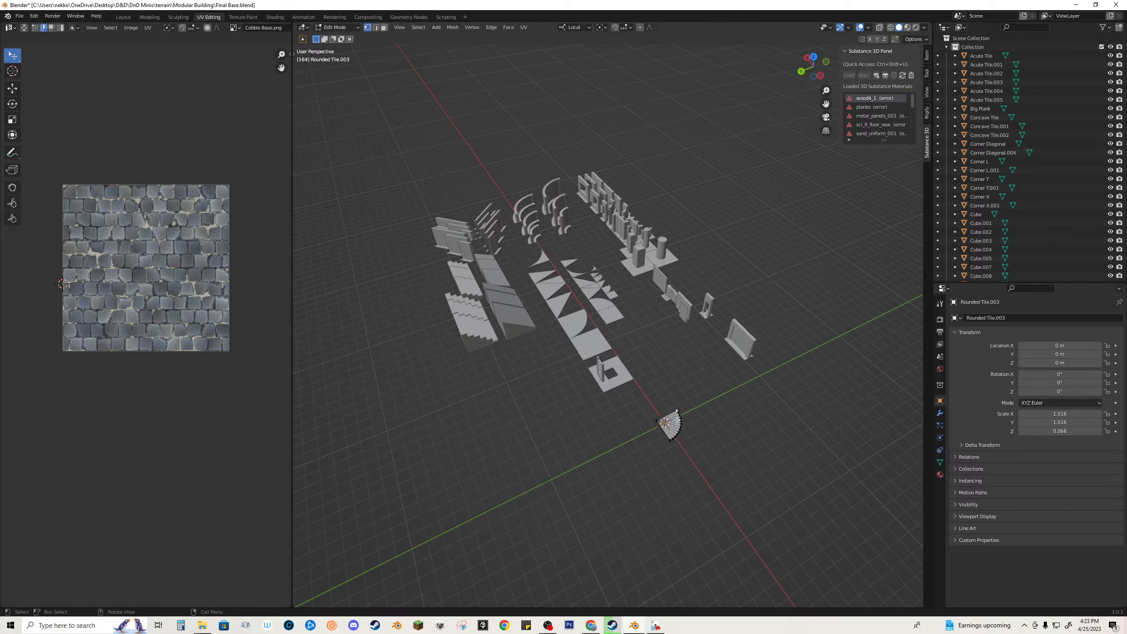
key(3)
key(a)
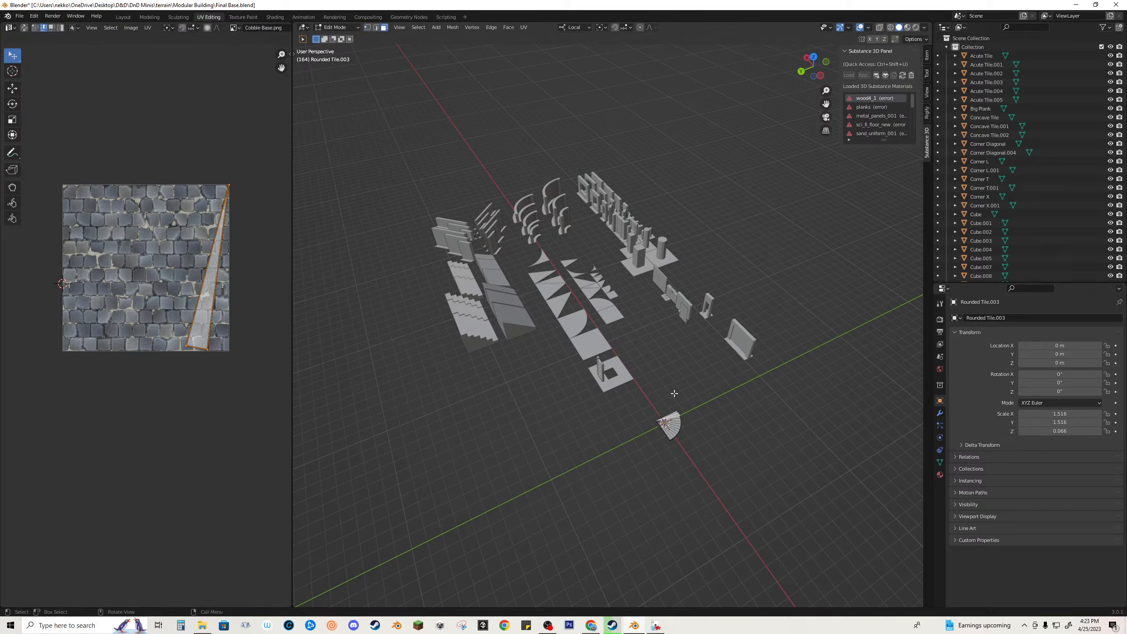
click(678, 434)
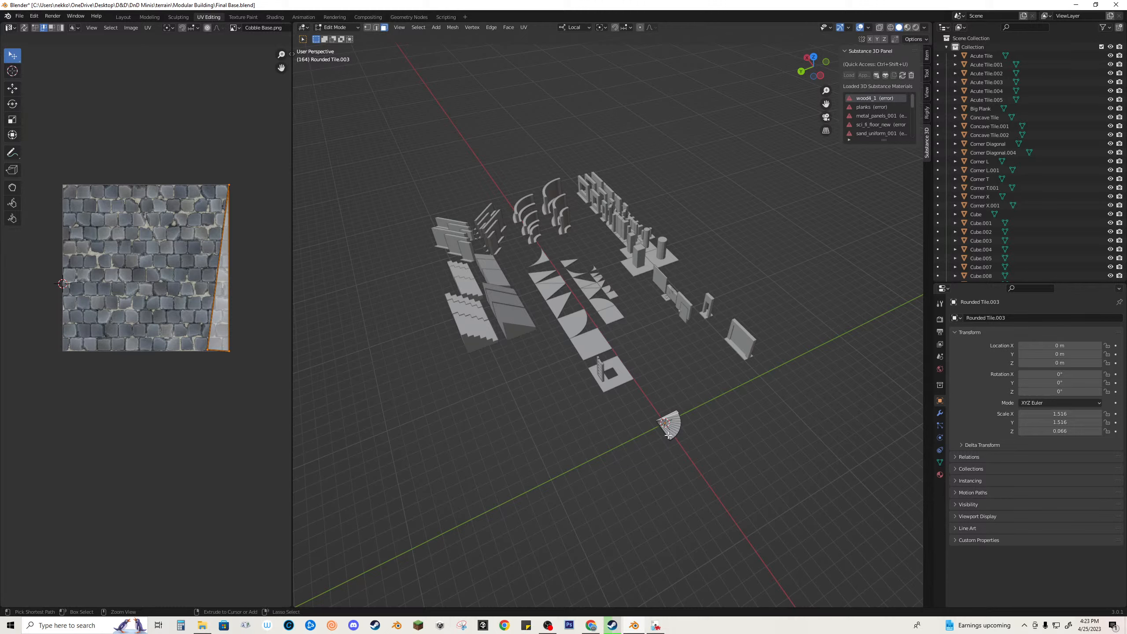
ctrl+click(670, 427)
Step: Scale down and move the rounded tile's UV fan until it lies within the lower-left area of the Cobble Base.png texture
key(s)
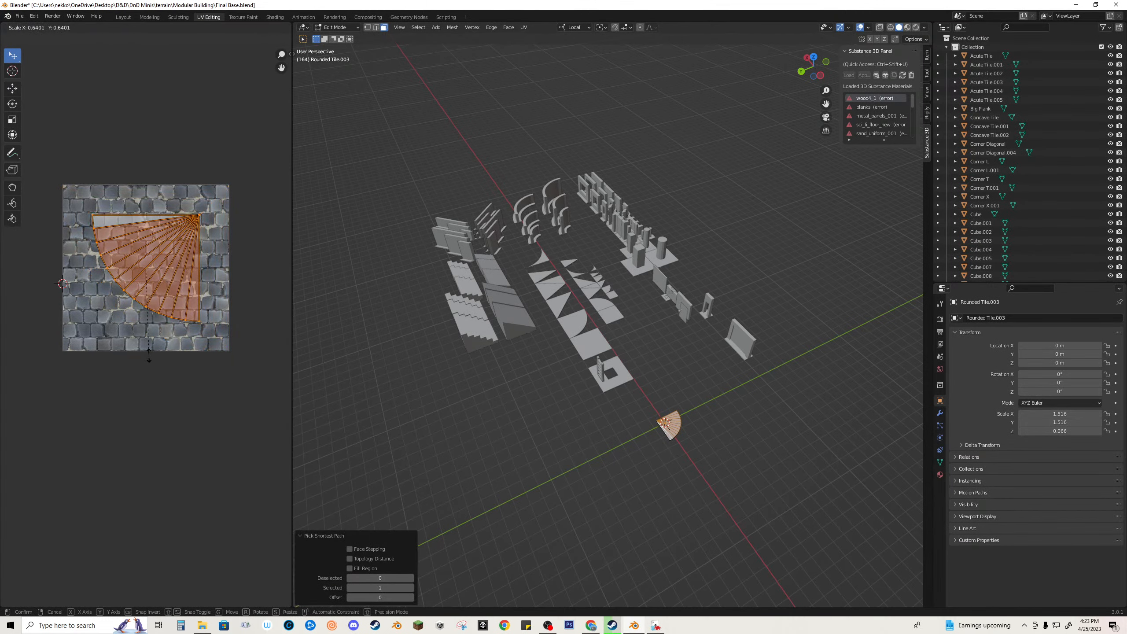
click(128, 351)
key(g)
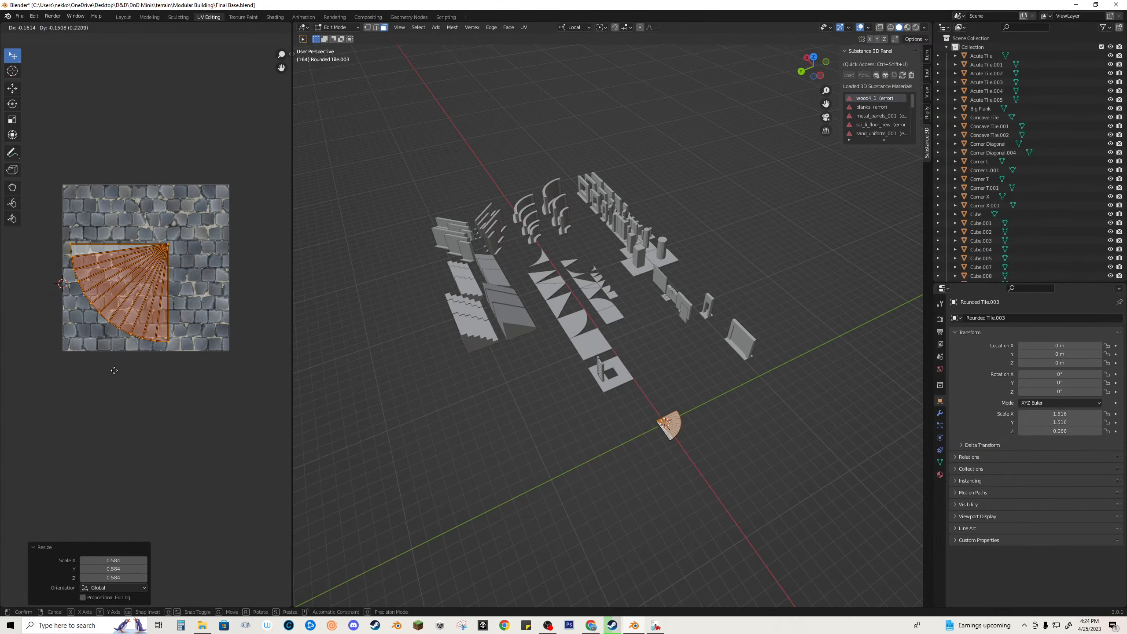
click(116, 368)
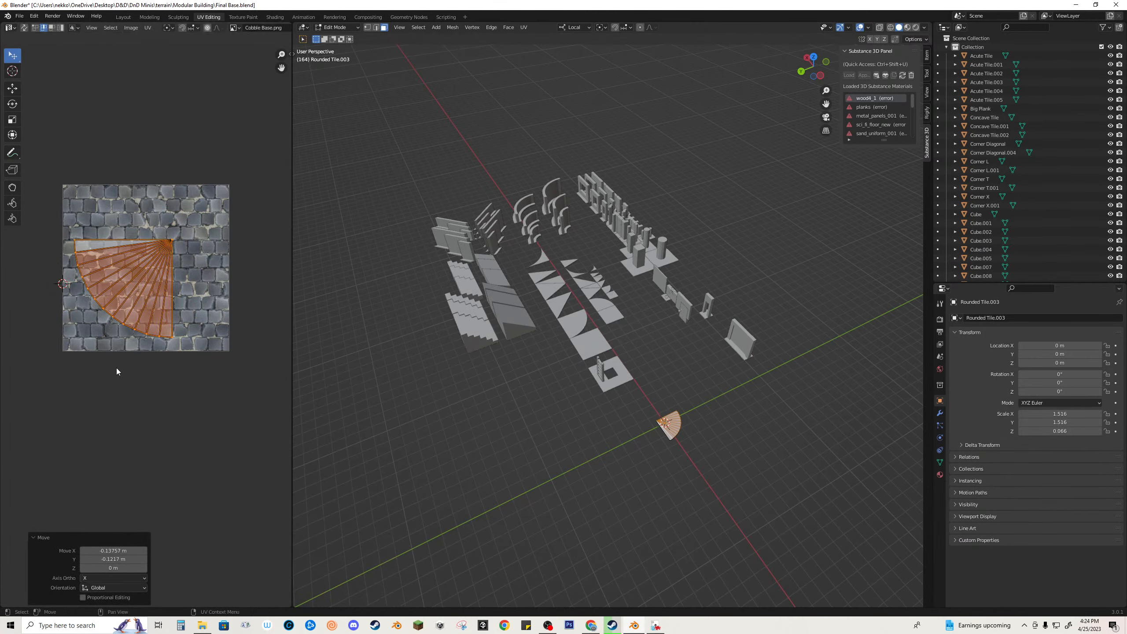
key(s)
key(g)
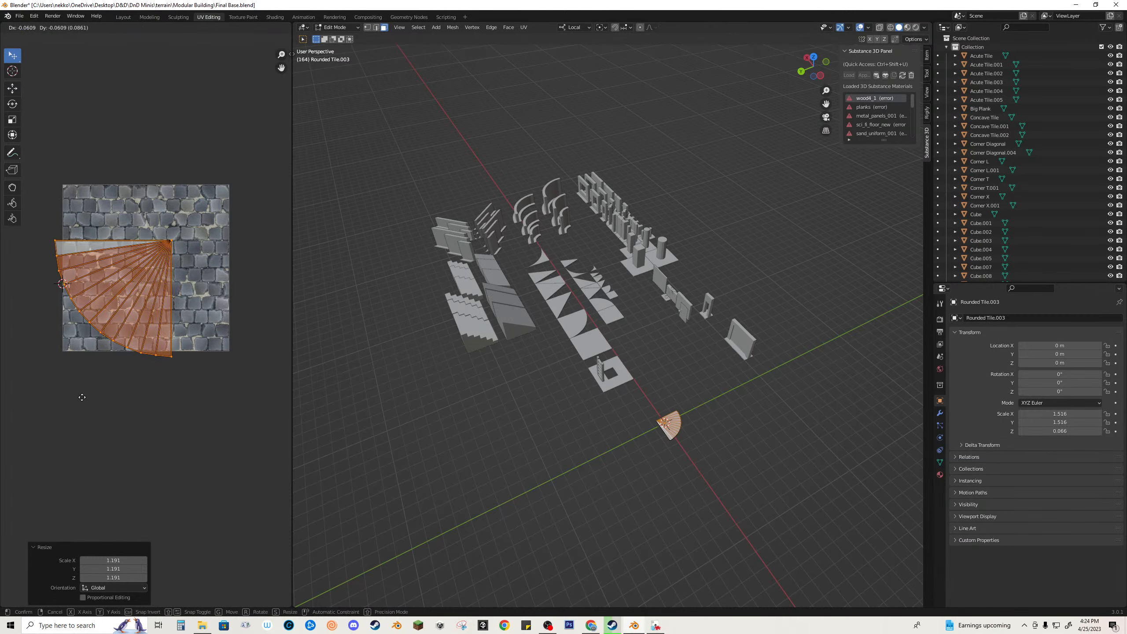
click(87, 392)
key(s)
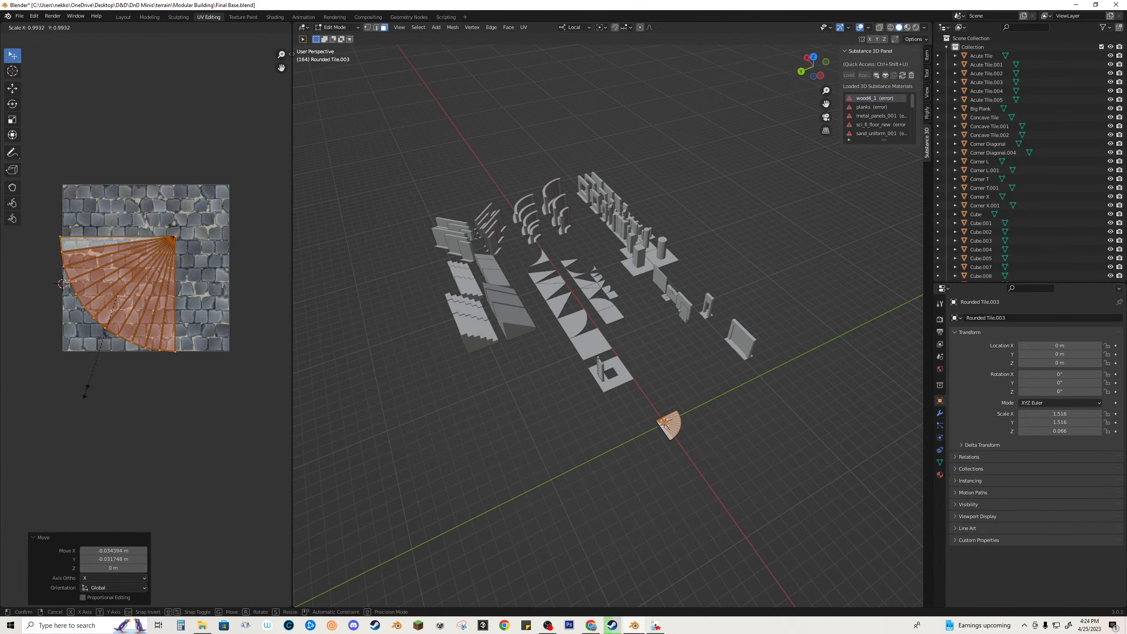
click(87, 384)
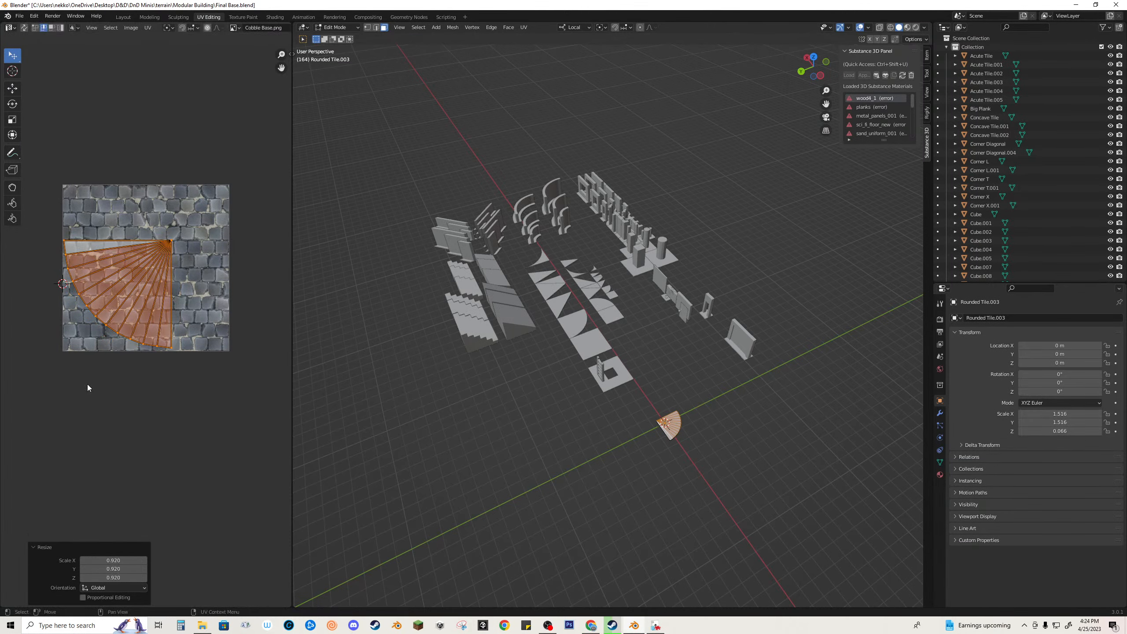
key(g)
click(89, 383)
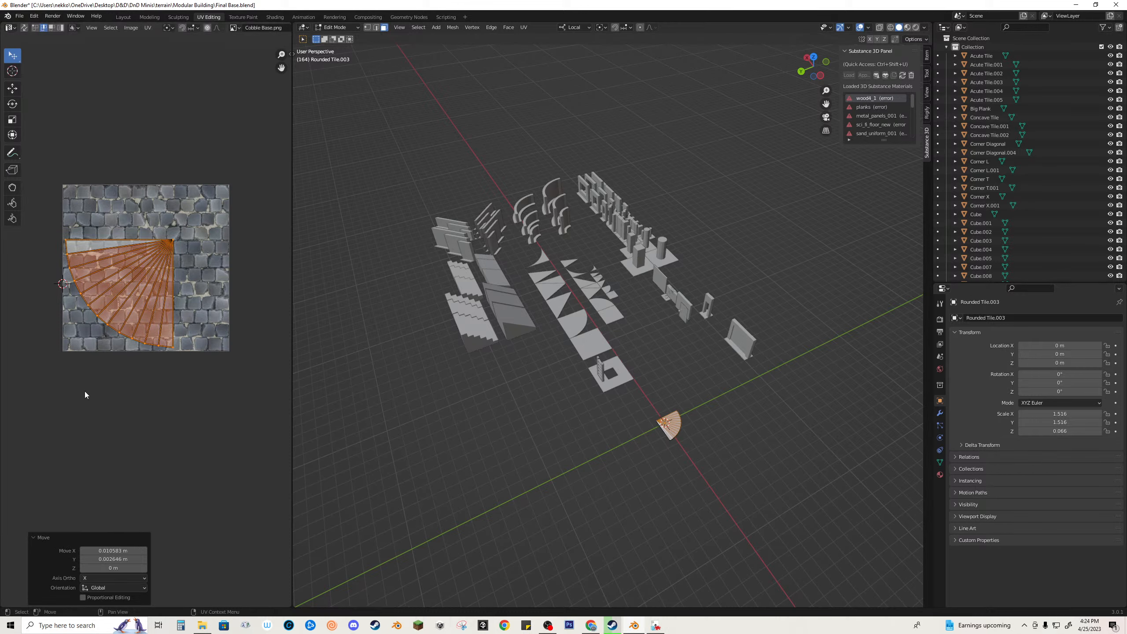
Step: Return the rounded tile to Object Mode and save Final Base.blend
click(220, 401)
key(Tab)
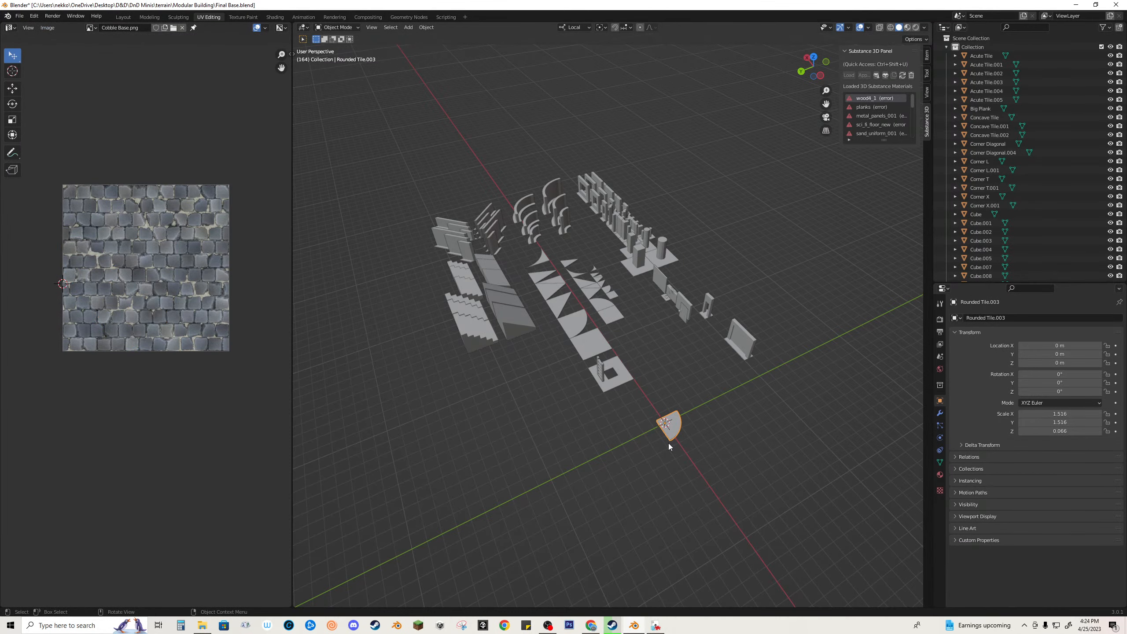
key(ctrl+s)
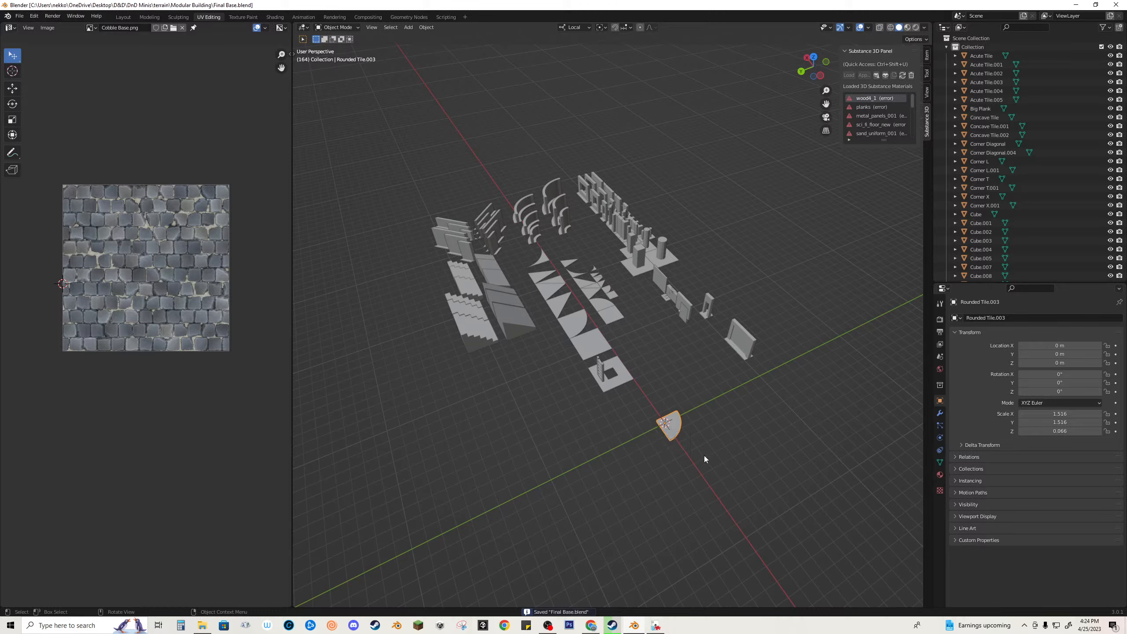
Step: Export the selected rounded tile over medium round tile.obj in the Modular Terrain folder, and undo its move to the world origin
key(shift+s)
key(ctrl+shift+e)
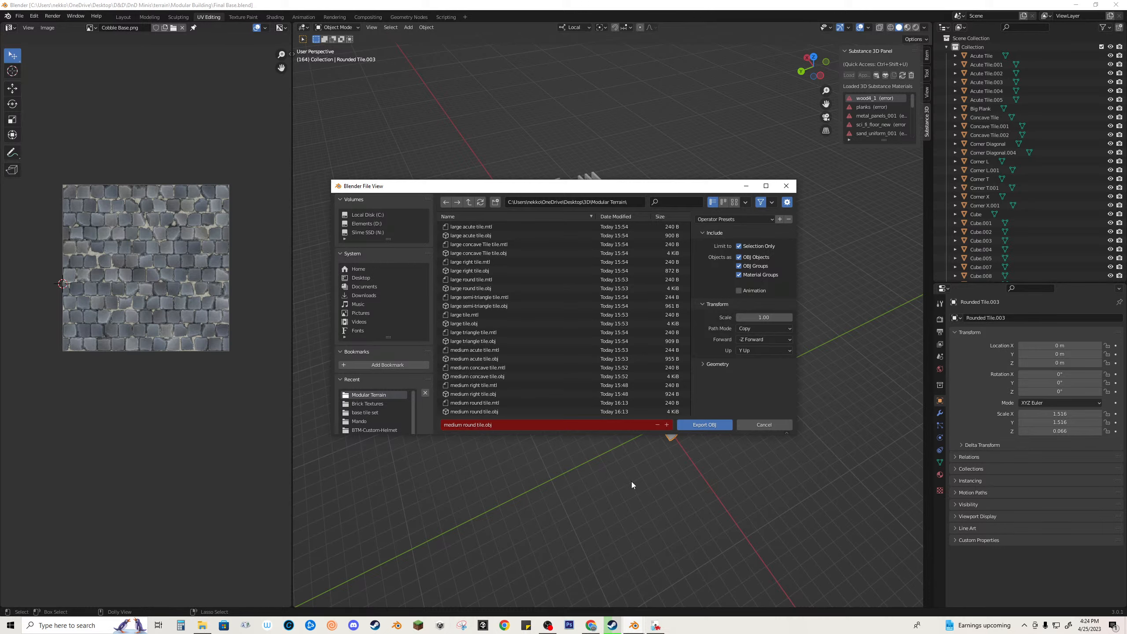
click(705, 425)
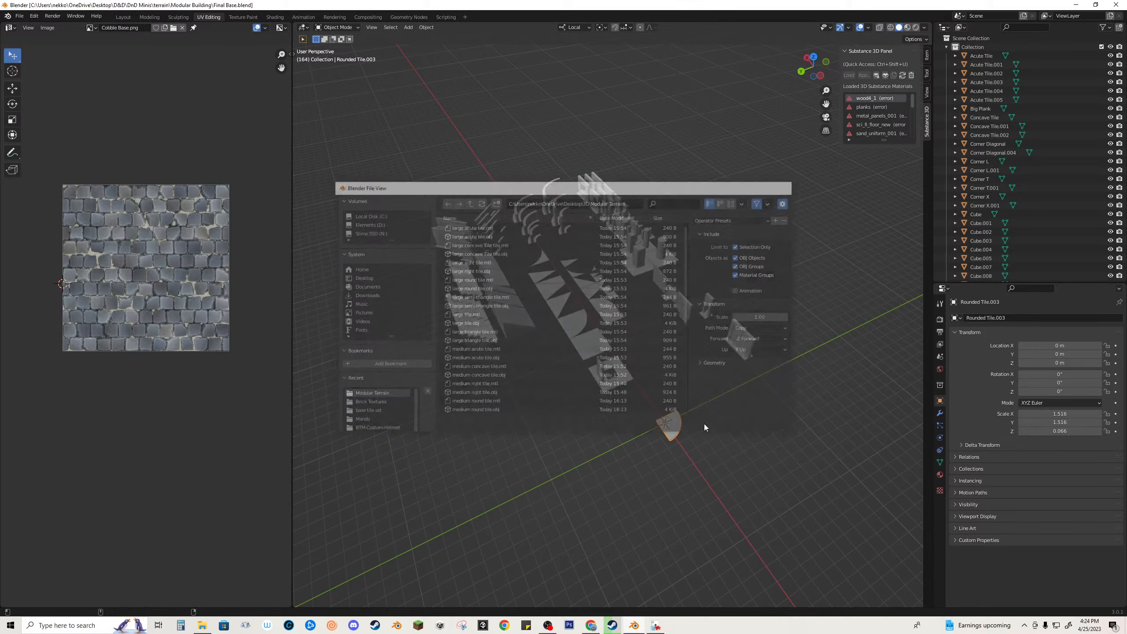
key(ctrl+z)
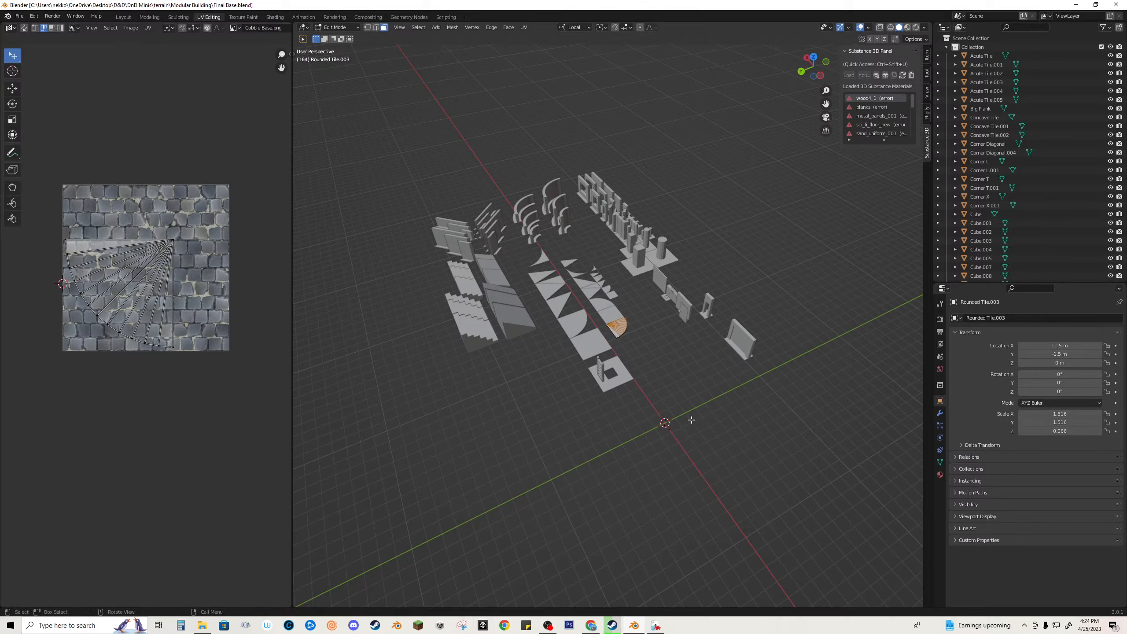
middle_drag(692, 417, 623, 418)
Step: Switch to Tabletop Simulator and upload the re-exported mesh to the Steam Cloud in the medium rounded tile's custom model settings
key(alt+Tab)
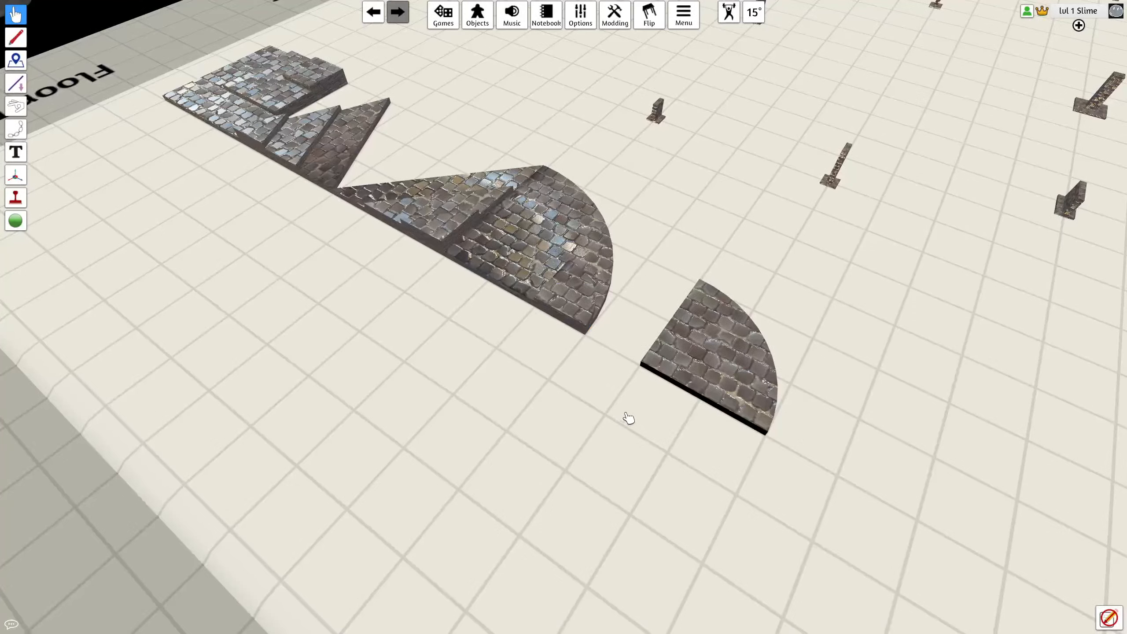
right_click(716, 315)
click(734, 327)
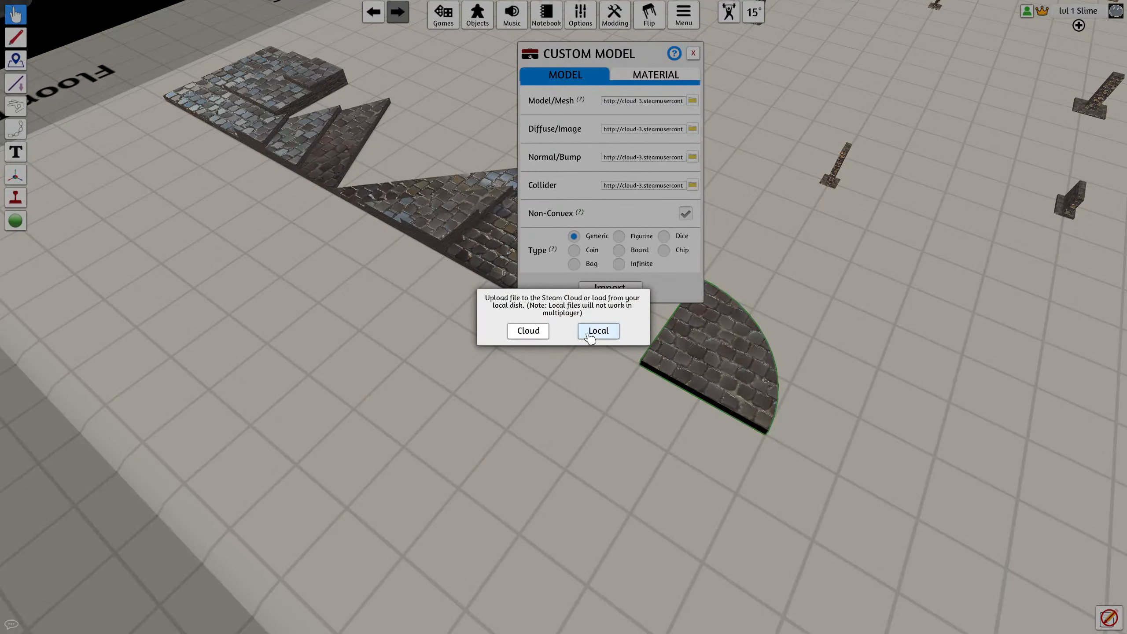
click(530, 333)
click(528, 341)
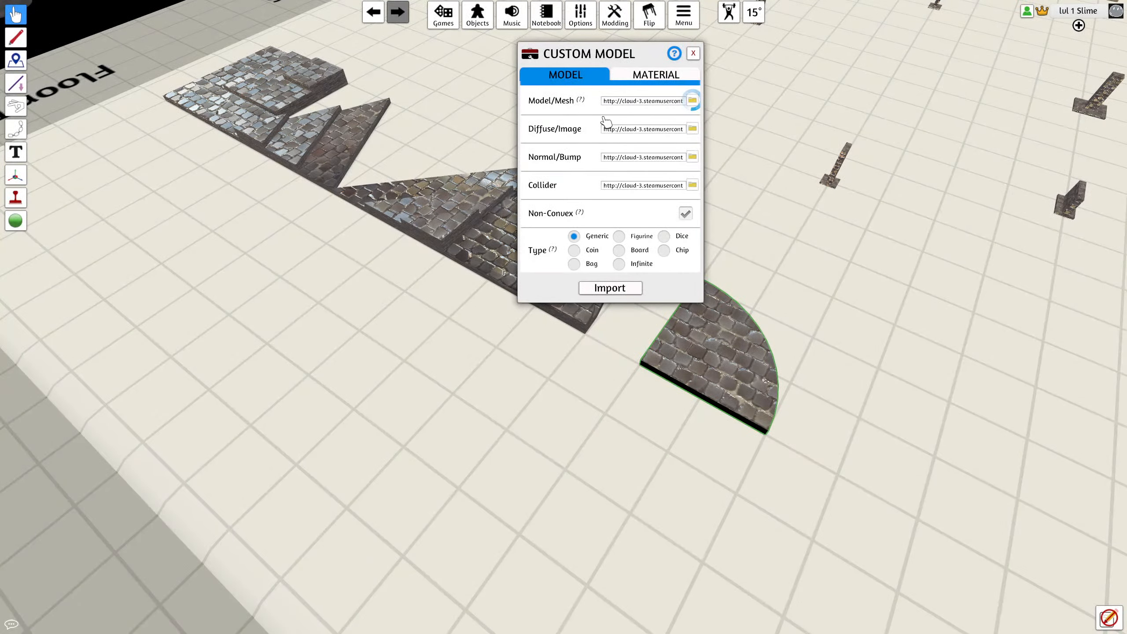
Step: Import the medium rounded tile's updated custom model and apply the update to the matching custom objects
click(671, 130)
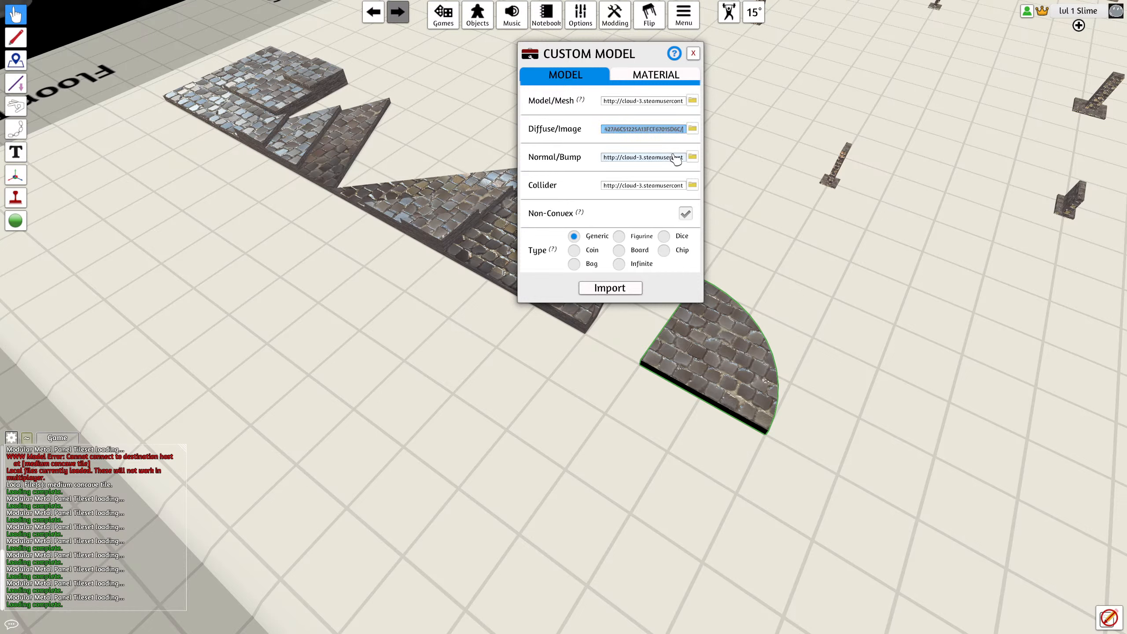
click(673, 185)
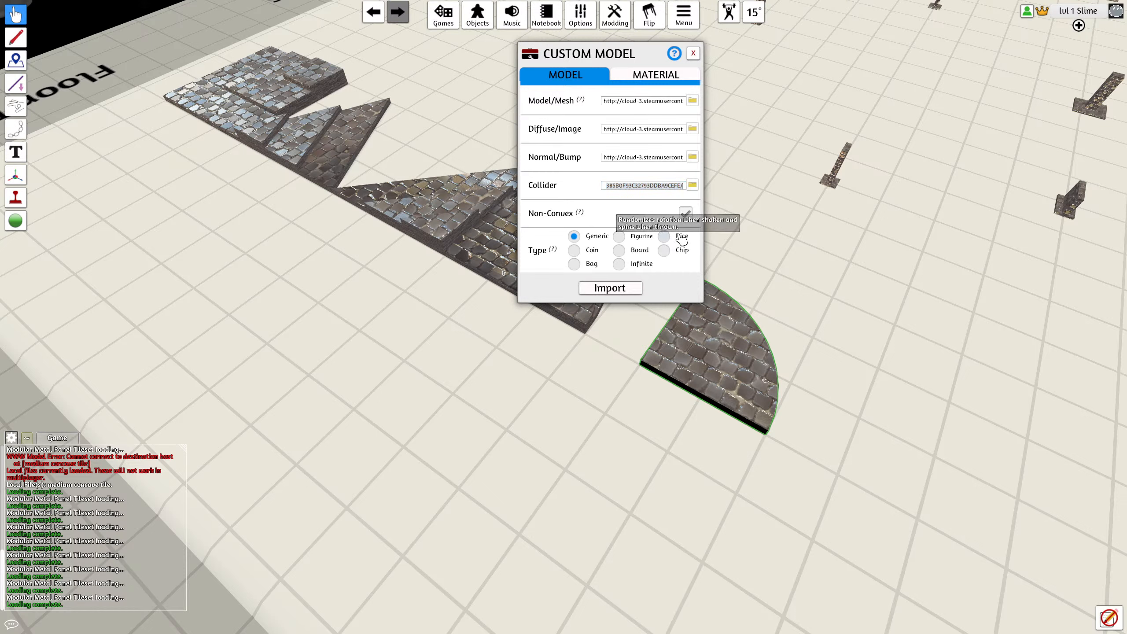
click(610, 288)
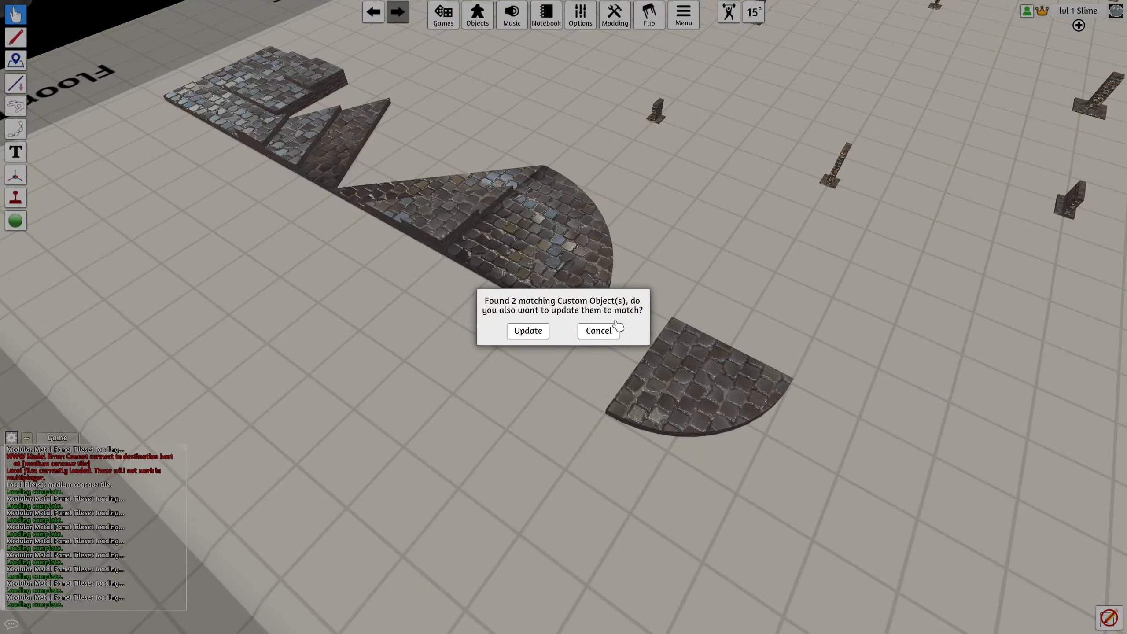
click(528, 330)
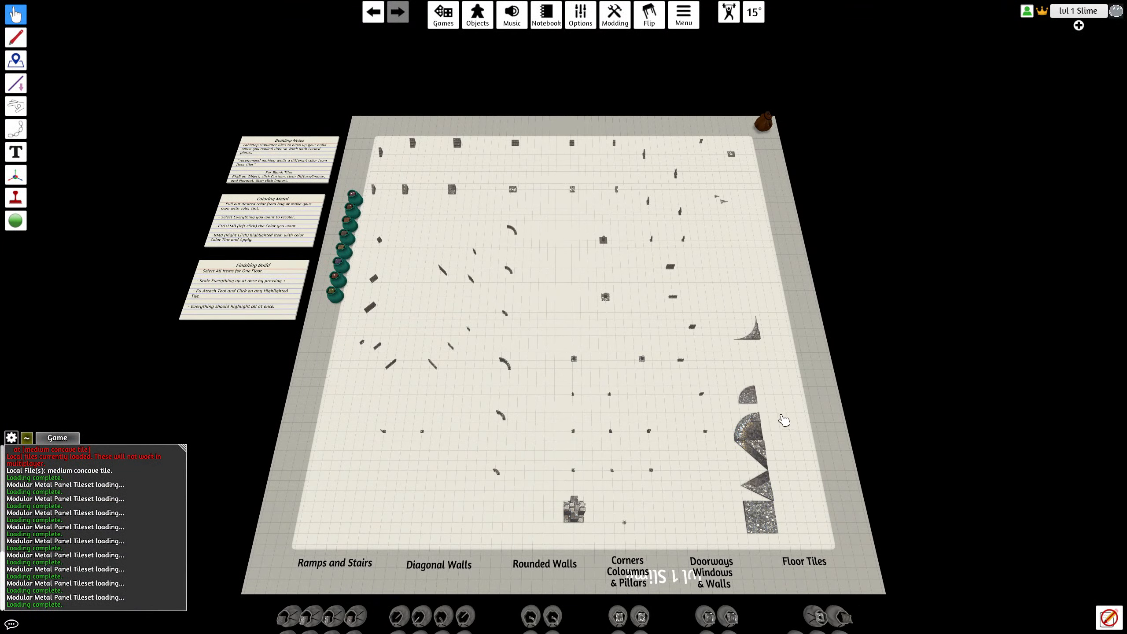
Step: Stack the updated medium rounded tile on the large rounded tile in the floor tile row, with the small one on top
scroll(663, 401, up, 3)
right_drag(782, 417, 637, 414)
key(s)
key(w)
scroll(620, 418, up, 3)
scroll(622, 420, down, 3)
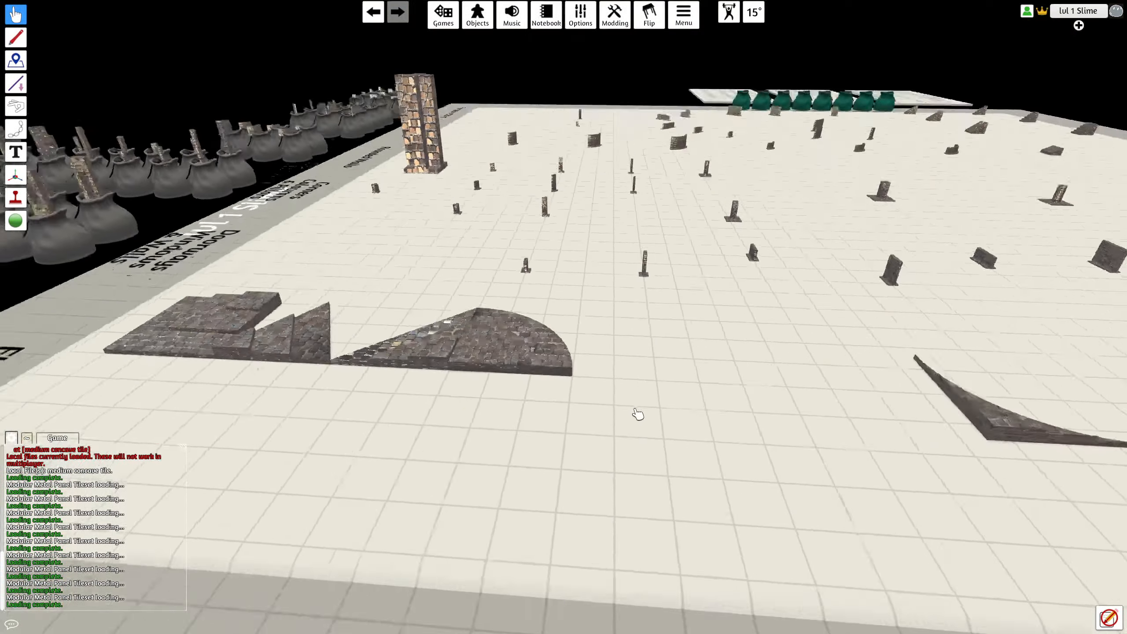
scroll(638, 415, up, 3)
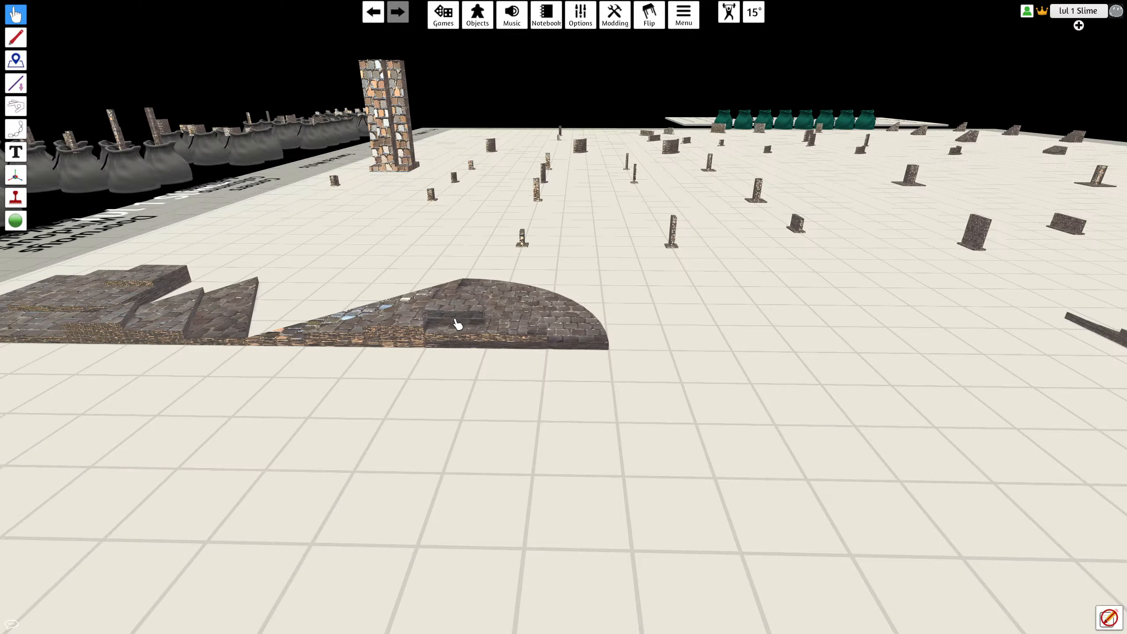
right_drag(465, 332, 490, 454)
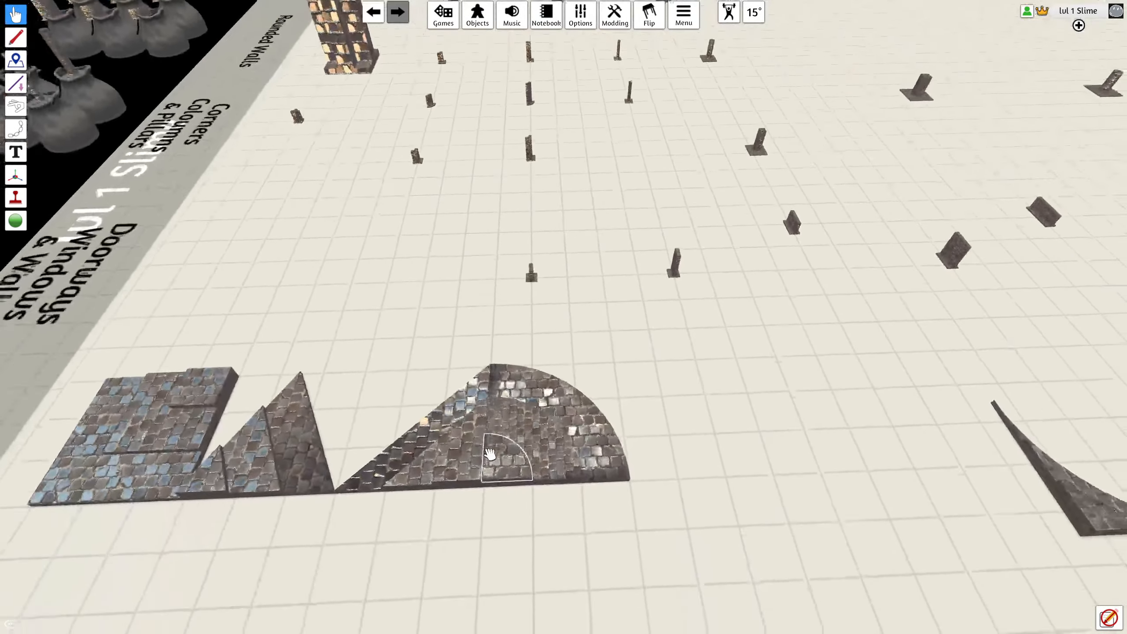
Step: Move the concave floor tile to the end of the floor tile row, directly beside the large rounded tile
scroll(490, 453, down, 5)
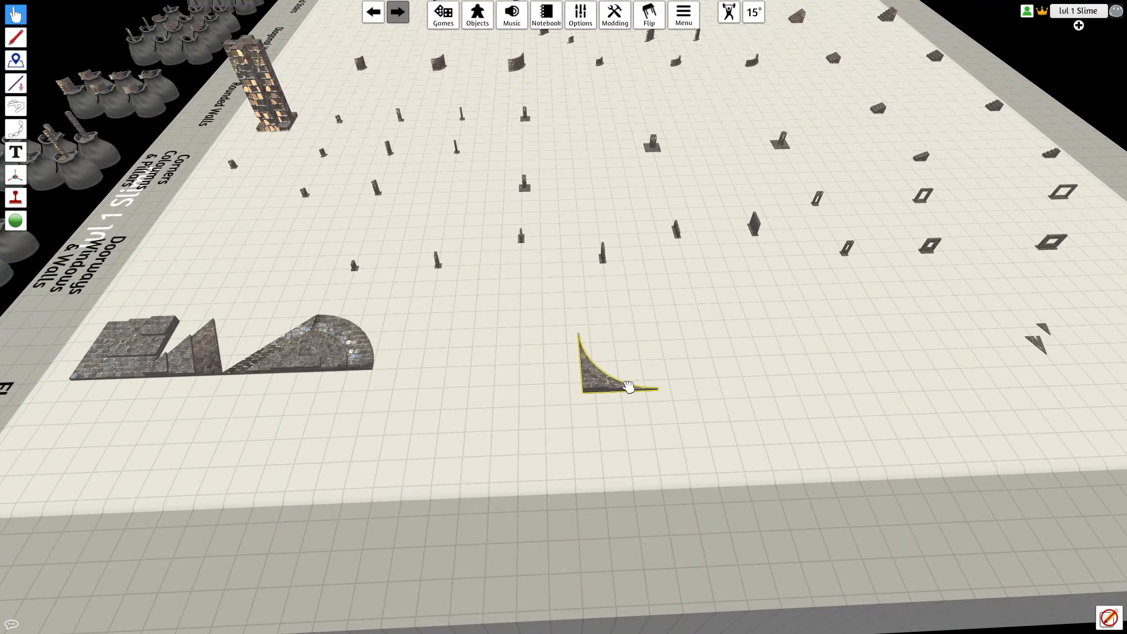
key(a)
drag(628, 386, 559, 391)
key(w)
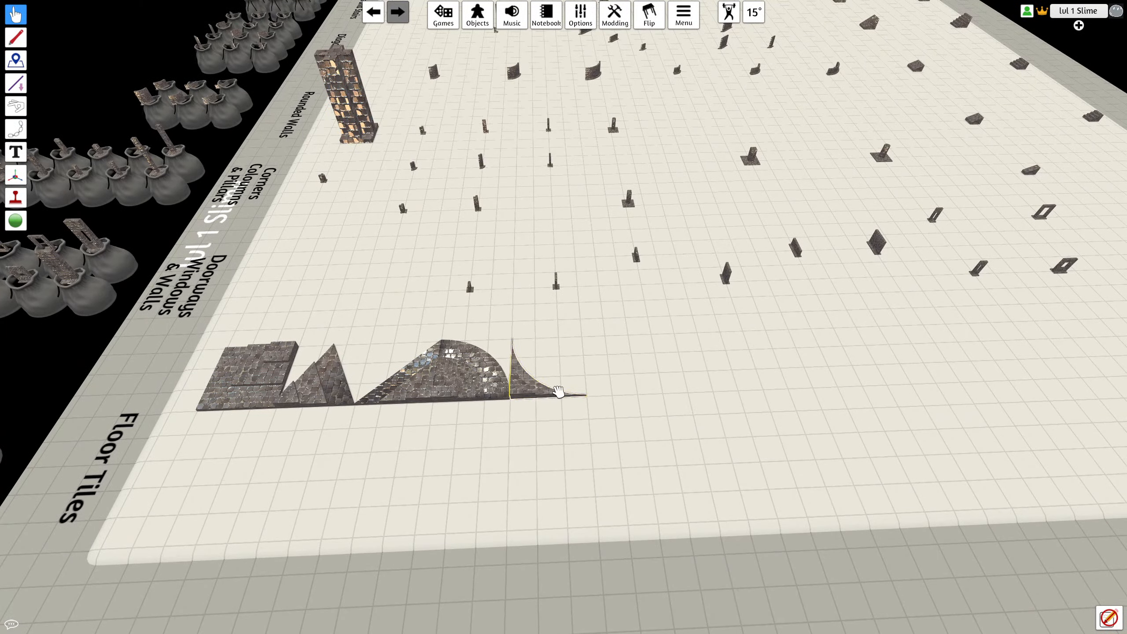
Step: Set the small rounded tile aside, realign the medium one on the large rounded tile, and put the small one back on top
key(d)
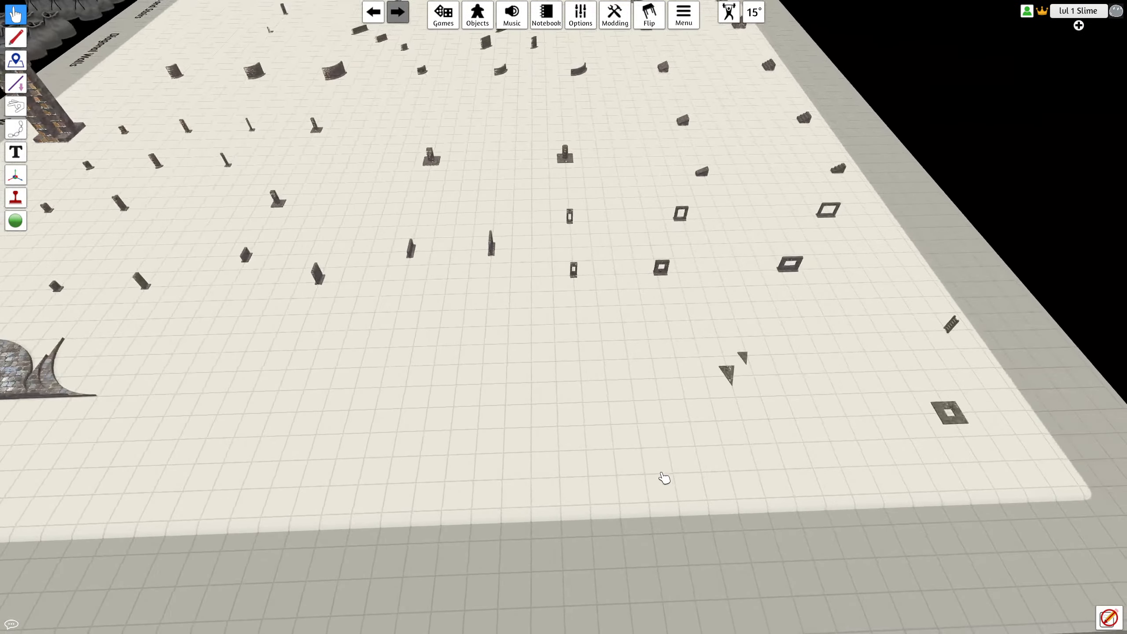
scroll(664, 478, down, 3)
scroll(665, 478, up, 5)
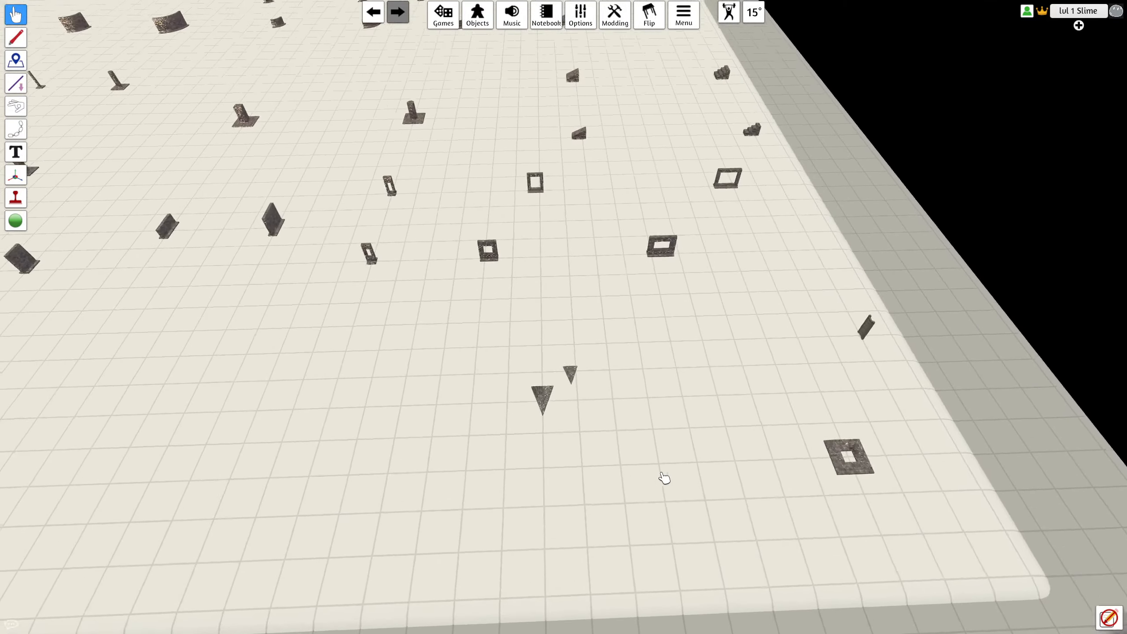
key(a)
scroll(589, 475, up, 6)
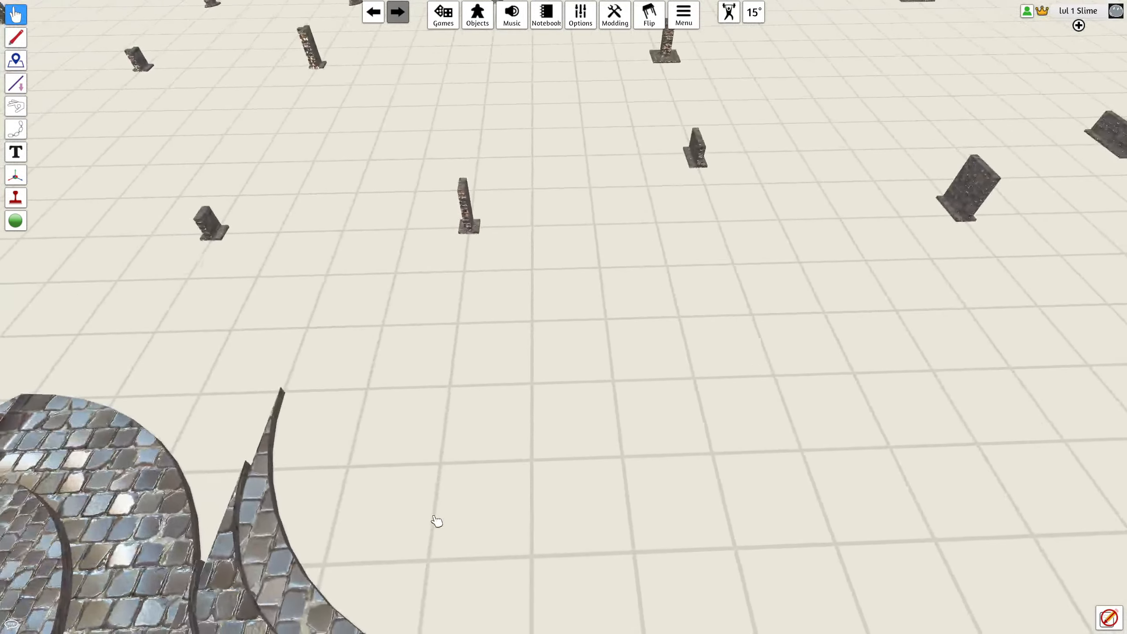
key(a)
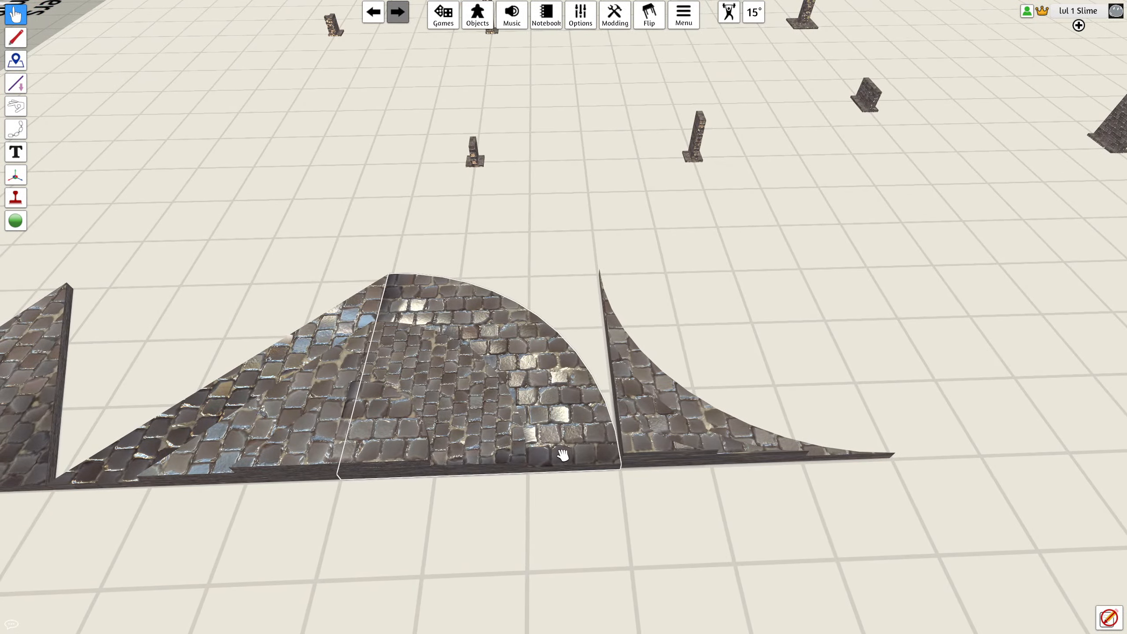
drag(376, 424, 366, 531)
key(f)
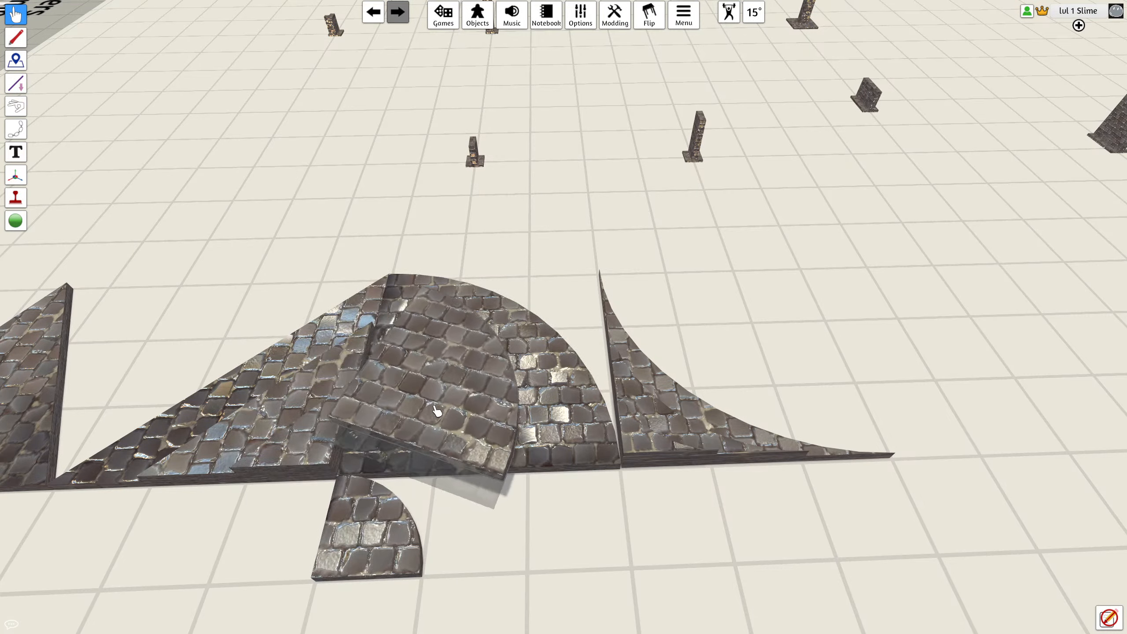
drag(383, 509, 395, 420)
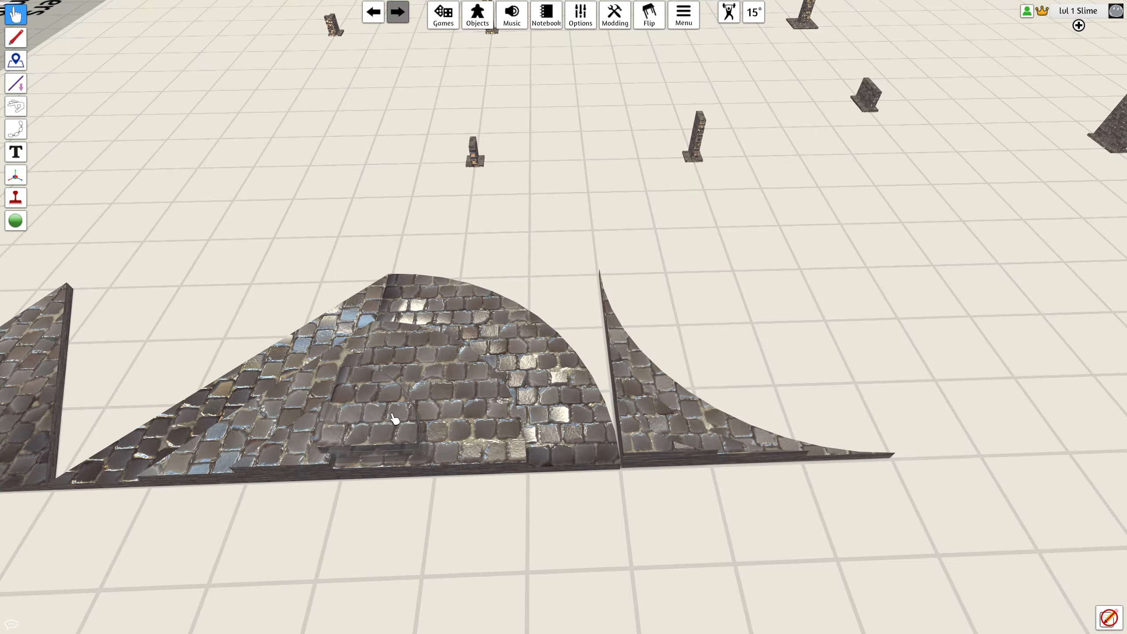
Step: Examine the arranged floor tile row from above and from several angles around the table
scroll(478, 525, down, 5)
scroll(475, 526, up, 3)
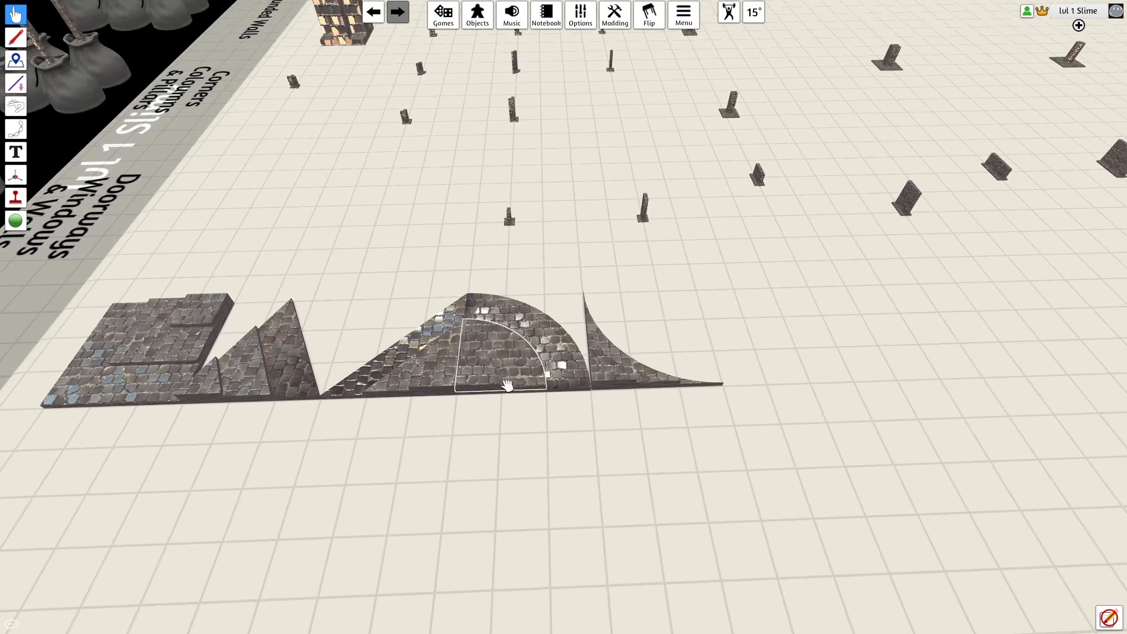
key(w)
right_drag(539, 437, 528, 506)
key(s)
key(a)
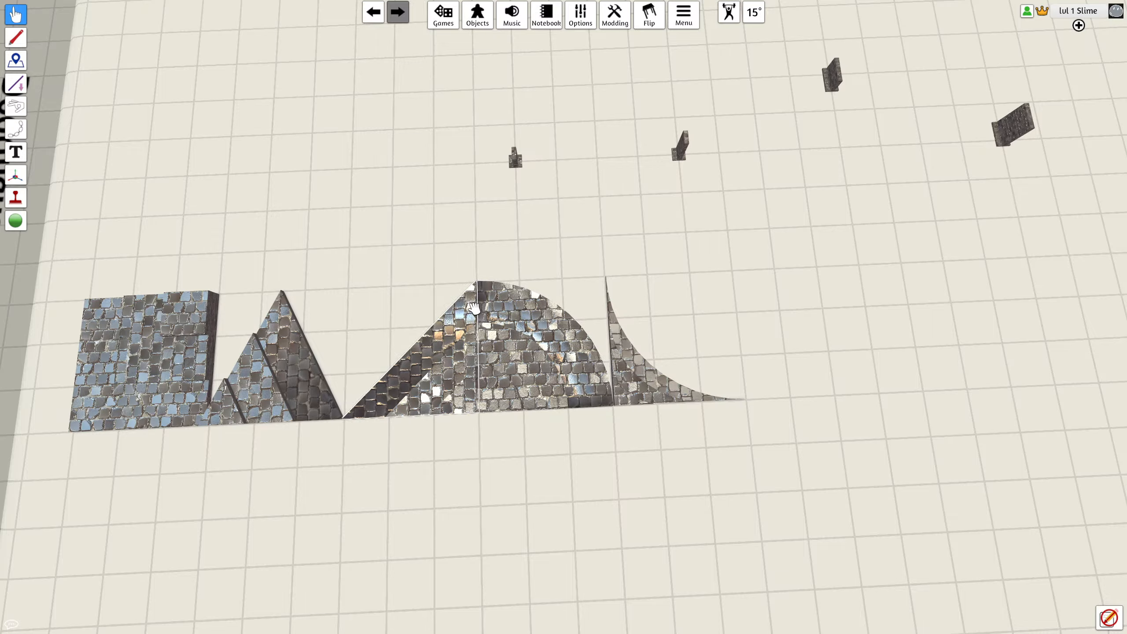
right_drag(719, 394, 792, 423)
key(w)
key(d)
key(w)
scroll(781, 413, down, 5)
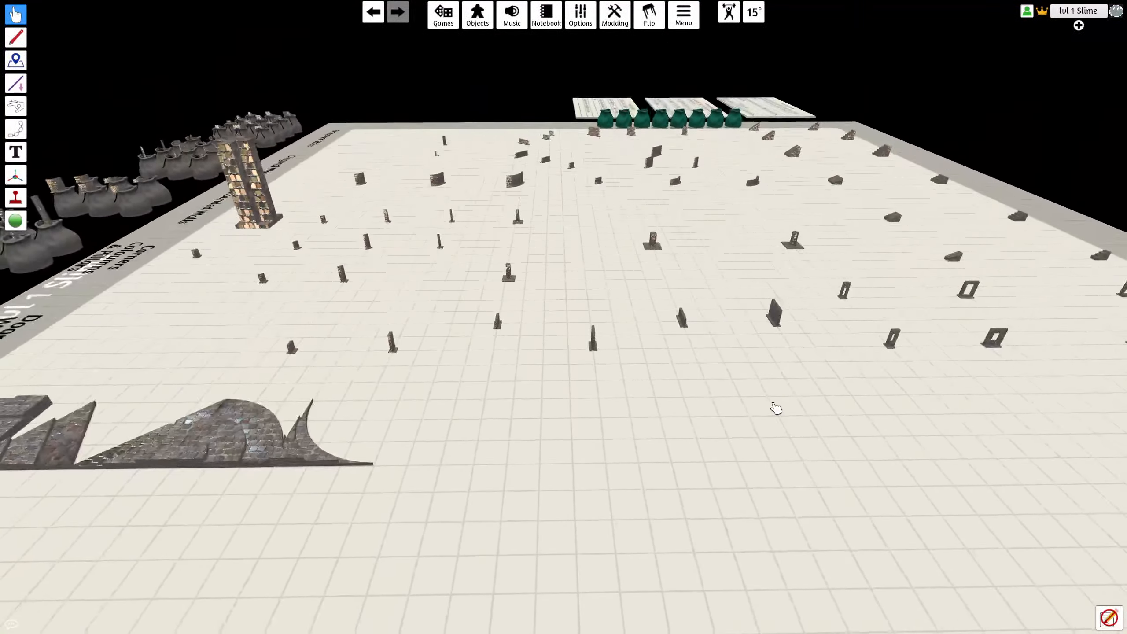
key(s)
key(a)
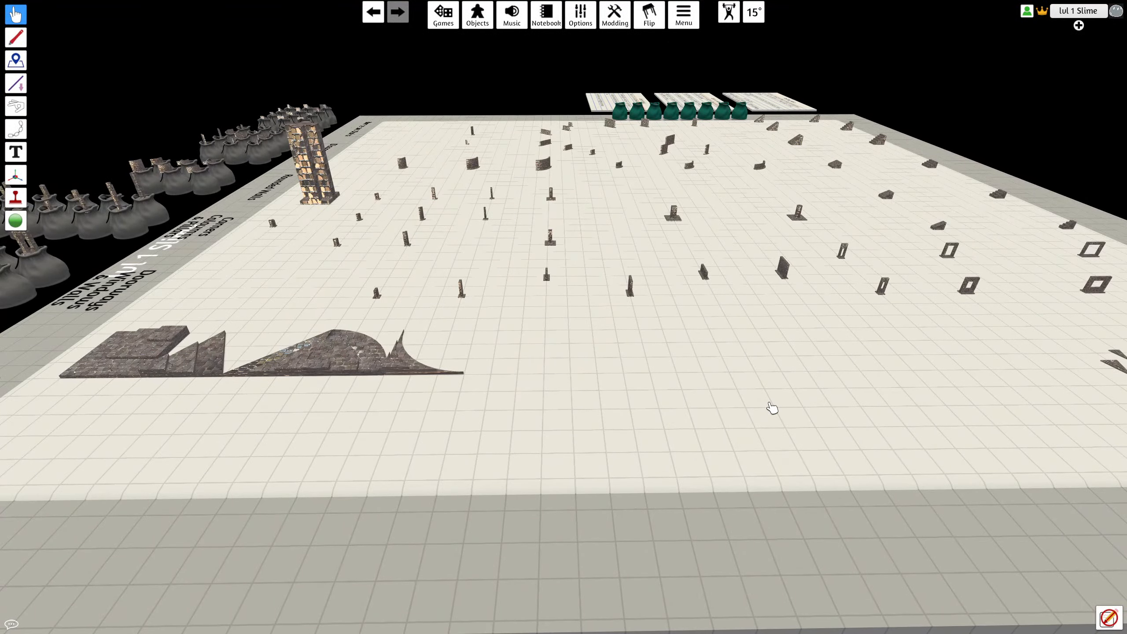
right_drag(772, 407, 427, 340)
scroll(435, 334, up, 2)
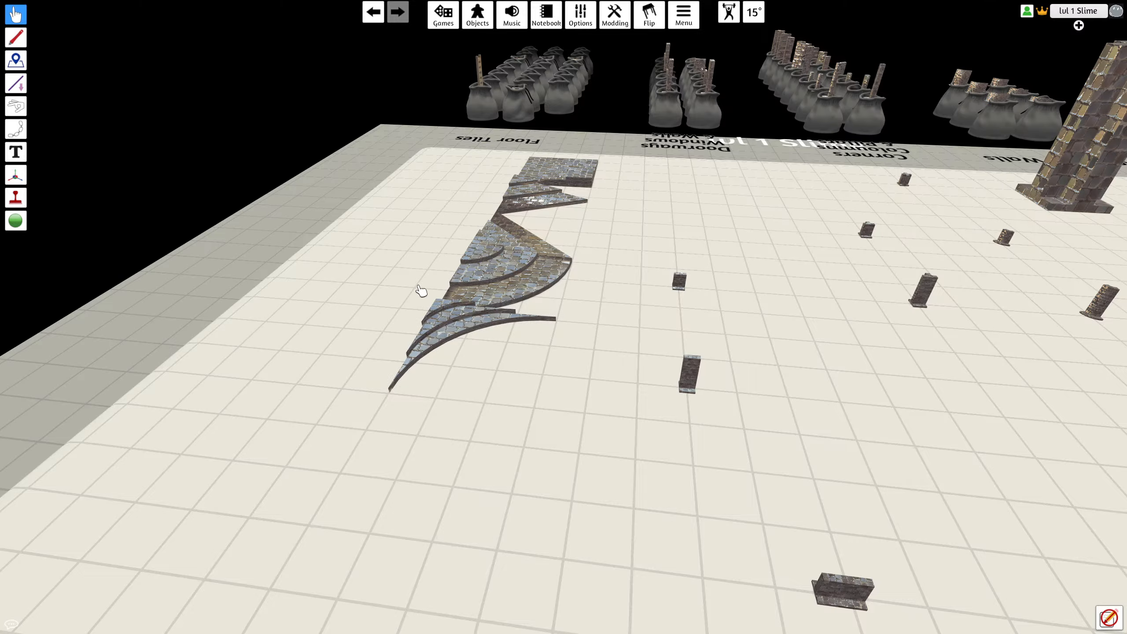
Step: Upload the small acute tile model to the cloud, reuse its mesh URL as the collider, and import it, updating the matching objects
right_drag(421, 291, 581, 291)
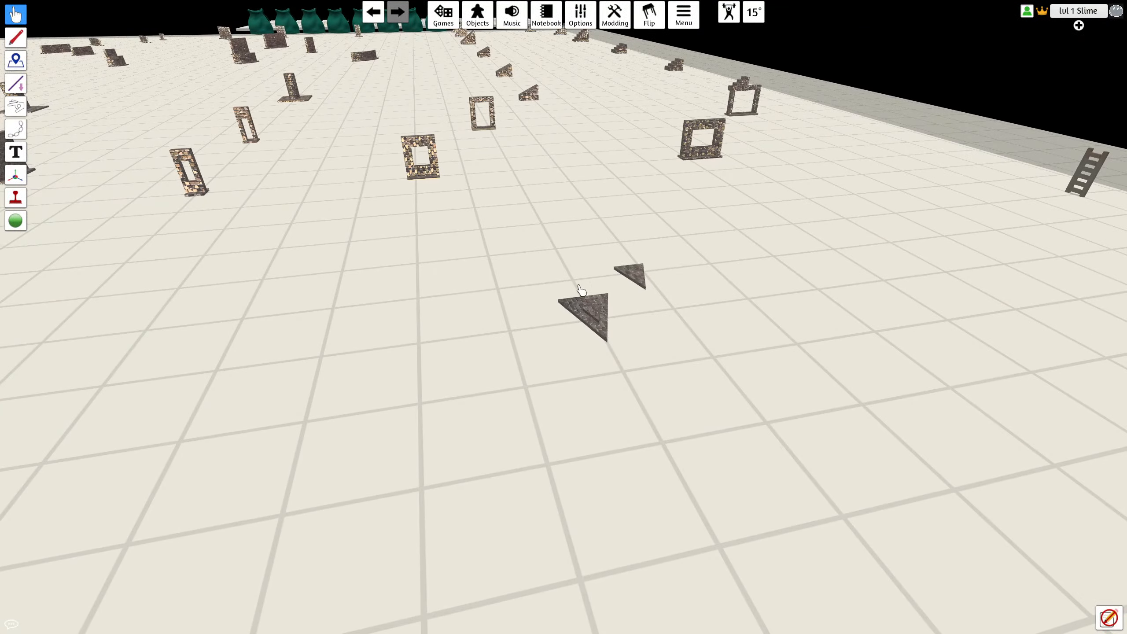
right_click(521, 235)
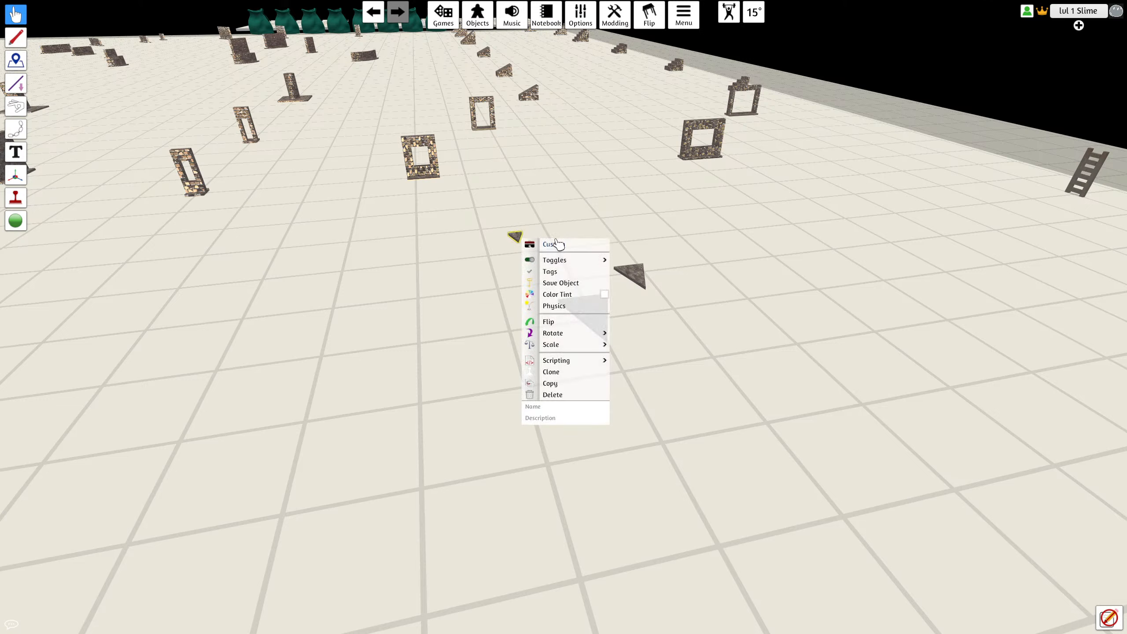
click(555, 244)
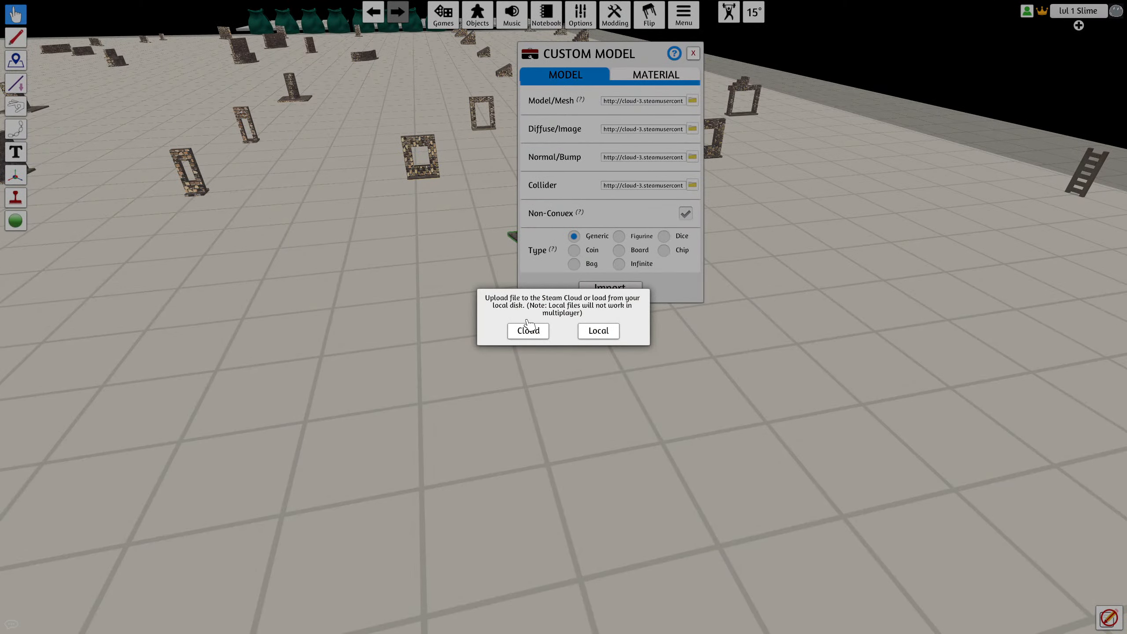
click(528, 330)
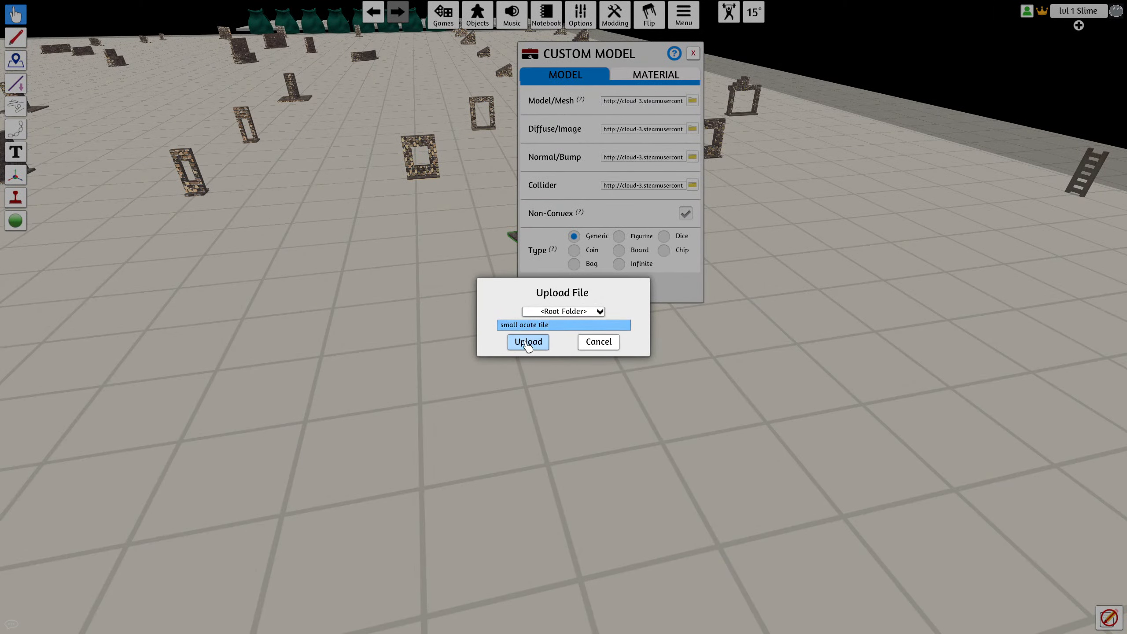
click(526, 342)
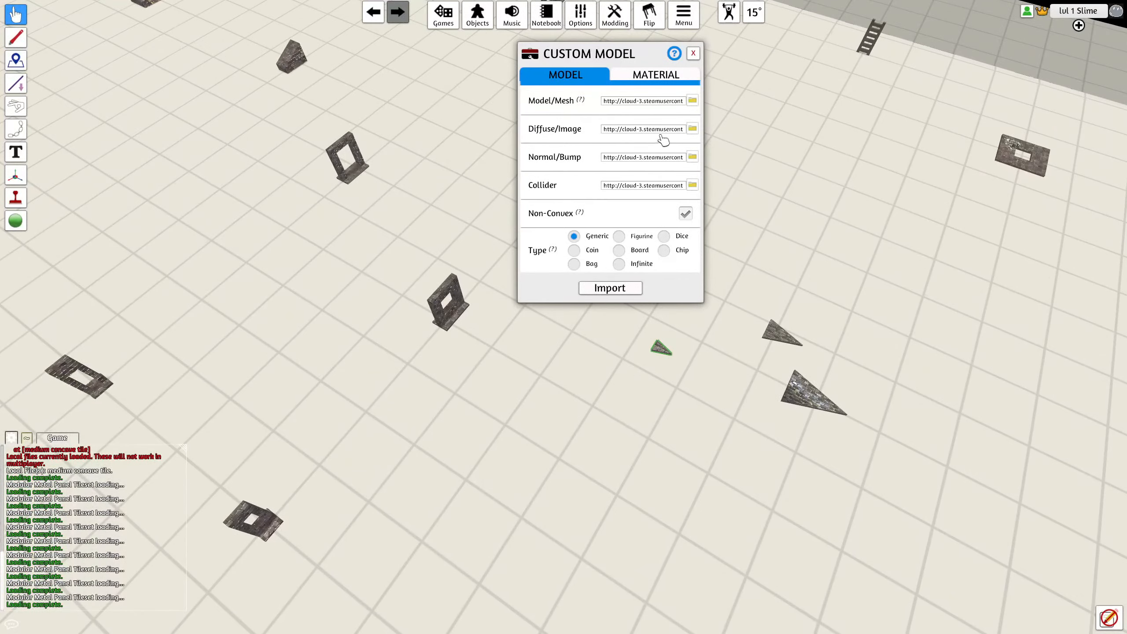
click(673, 108)
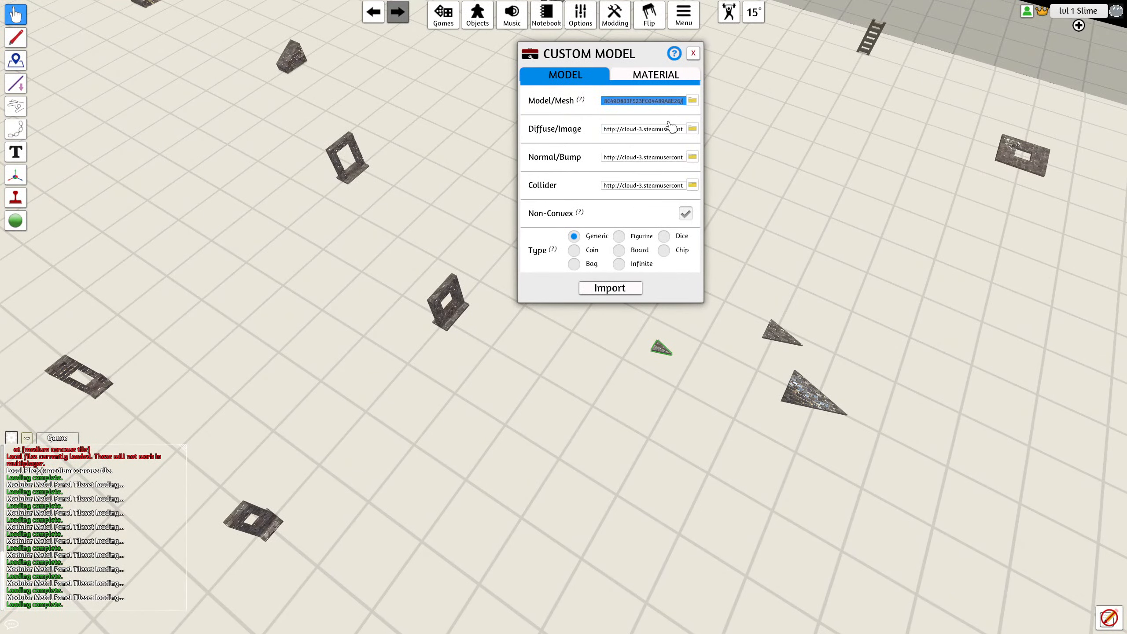
click(665, 184)
key(ctrl+v)
click(610, 288)
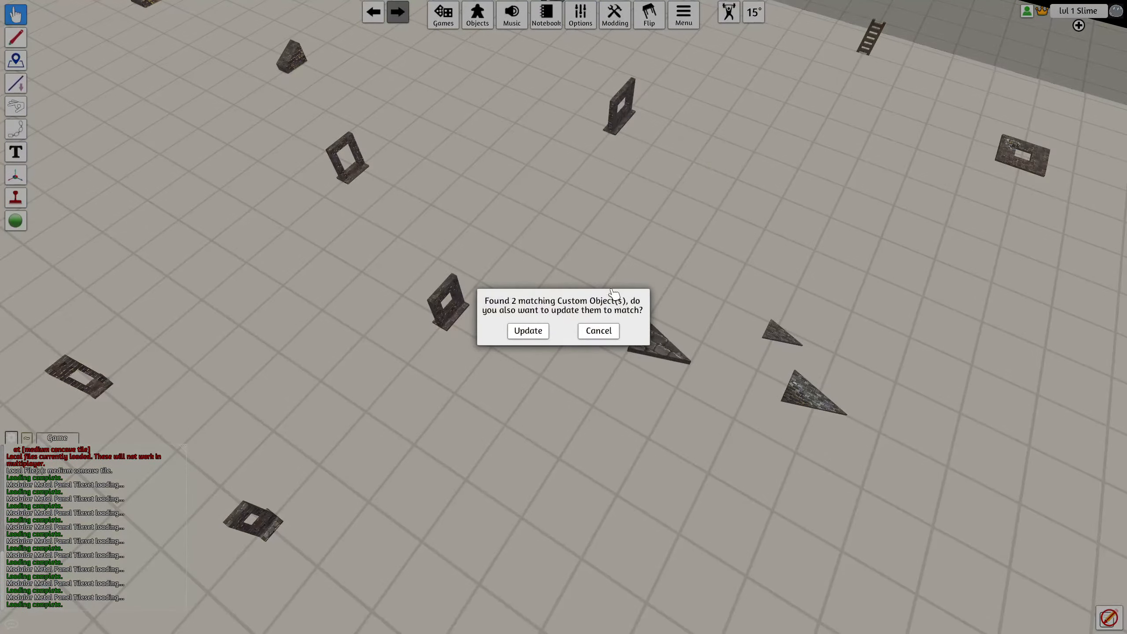
click(547, 331)
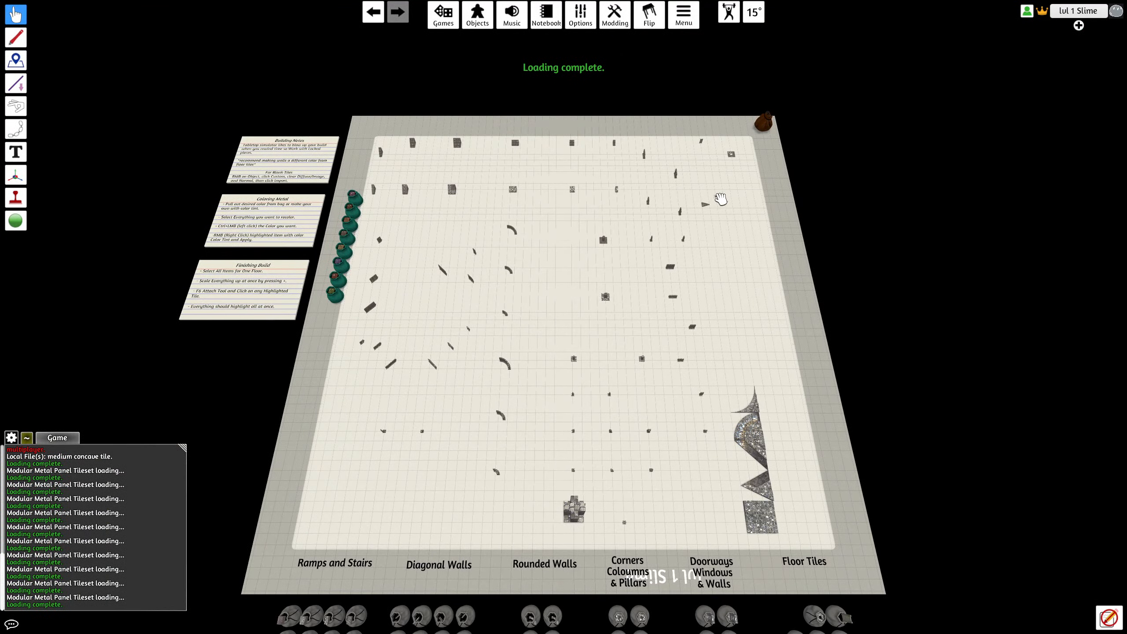
Step: Replace the second acute tile's mesh with a cloud-uploaded model, match its collider to it, and import with matching objects updated
right_click(718, 198)
click(752, 204)
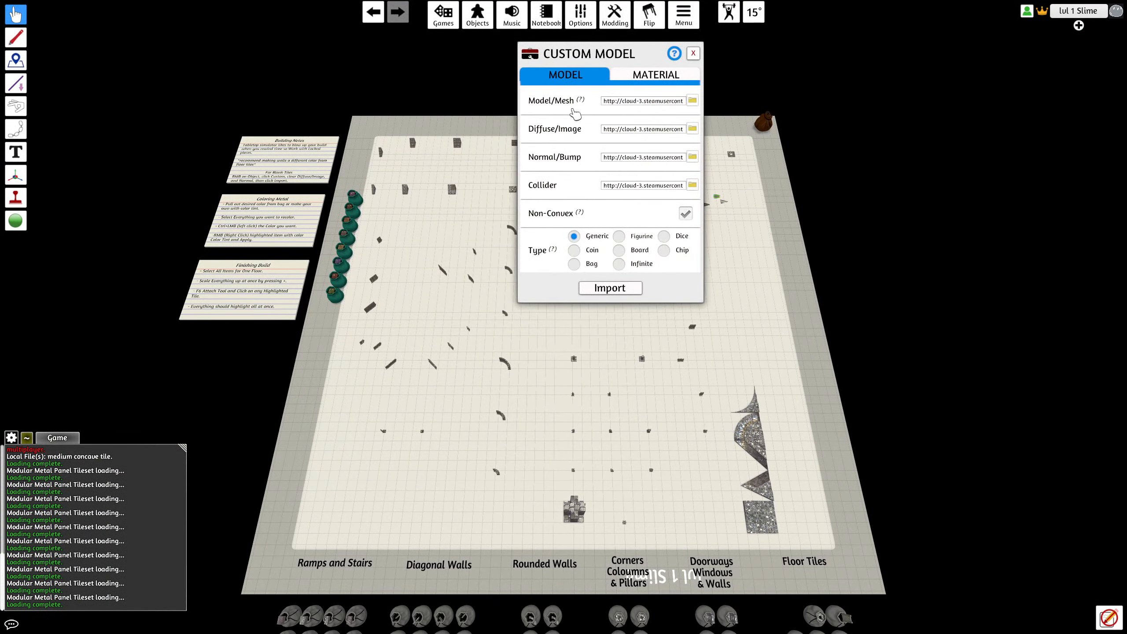
click(692, 100)
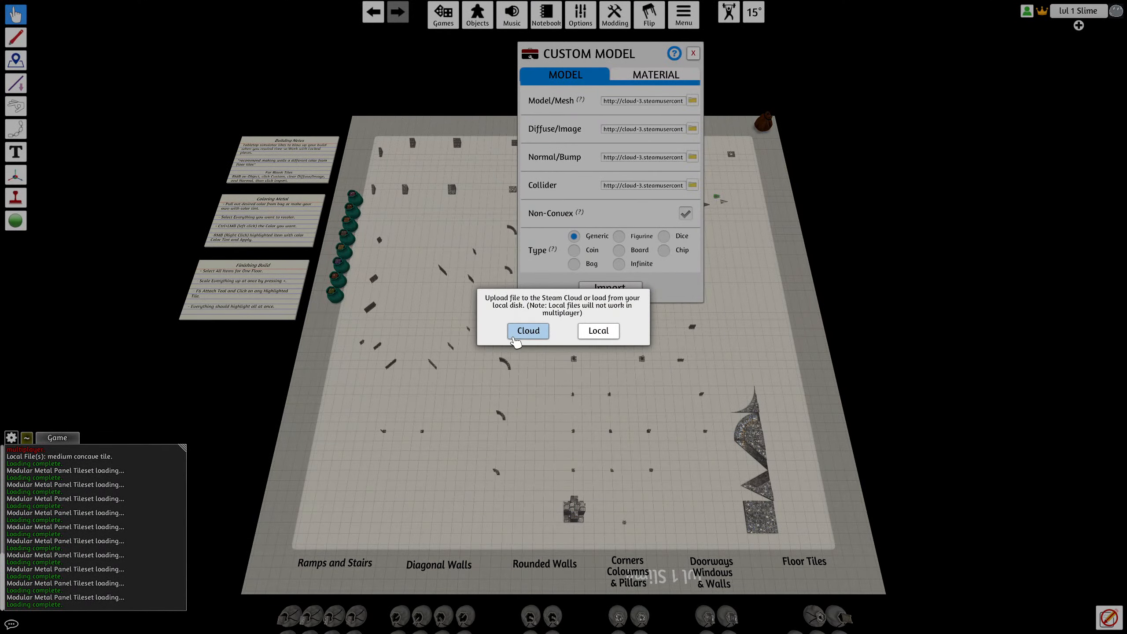
click(528, 329)
click(528, 340)
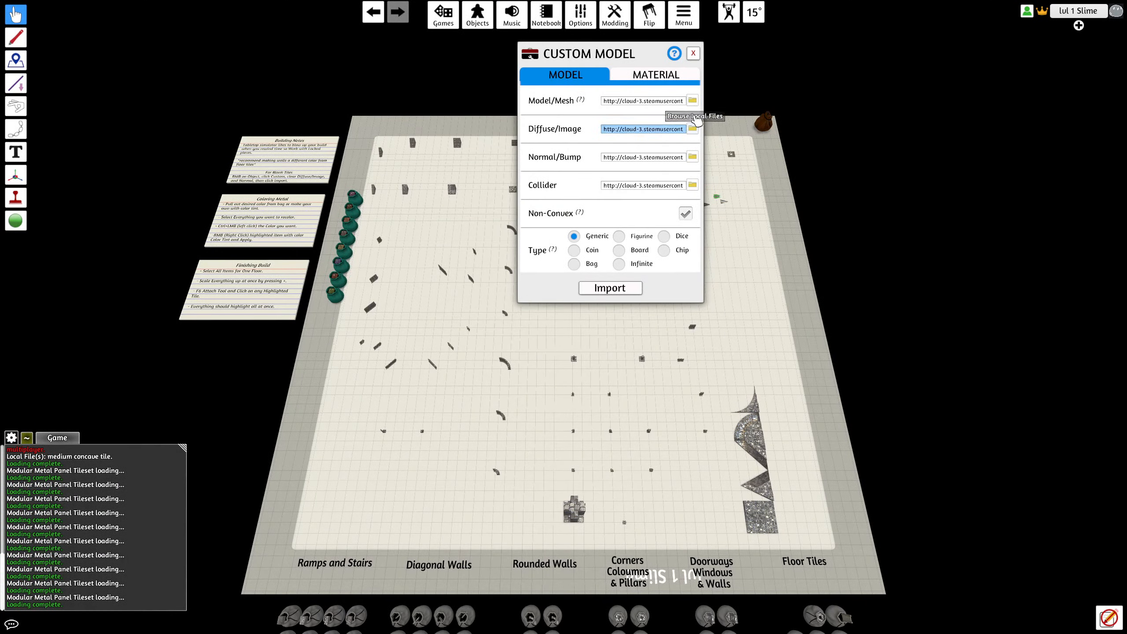
click(660, 187)
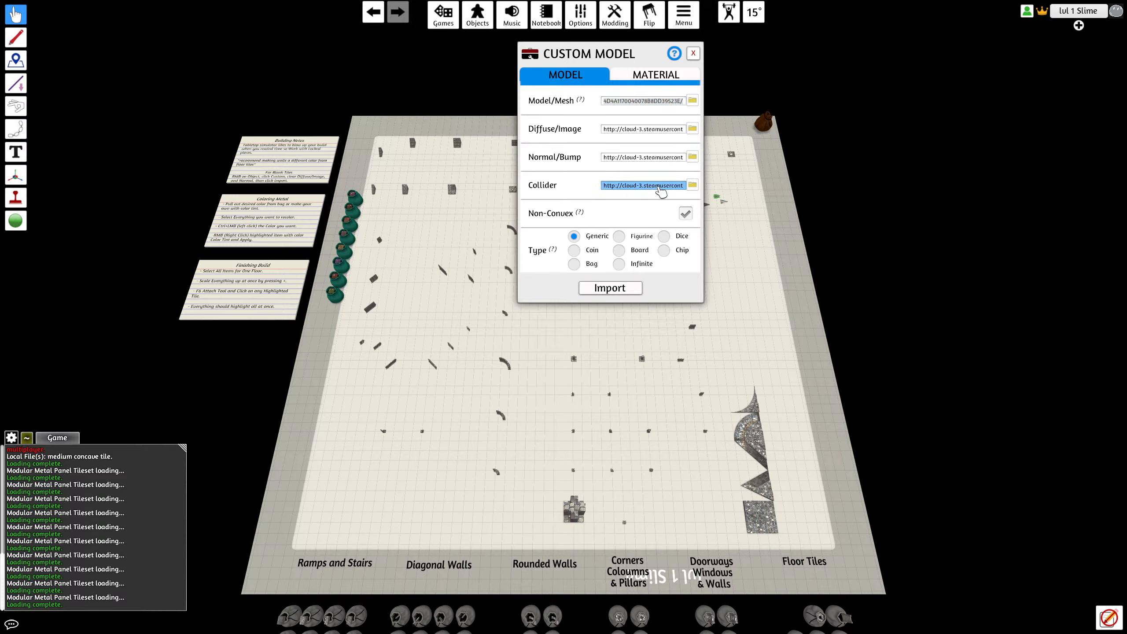
click(621, 287)
click(528, 330)
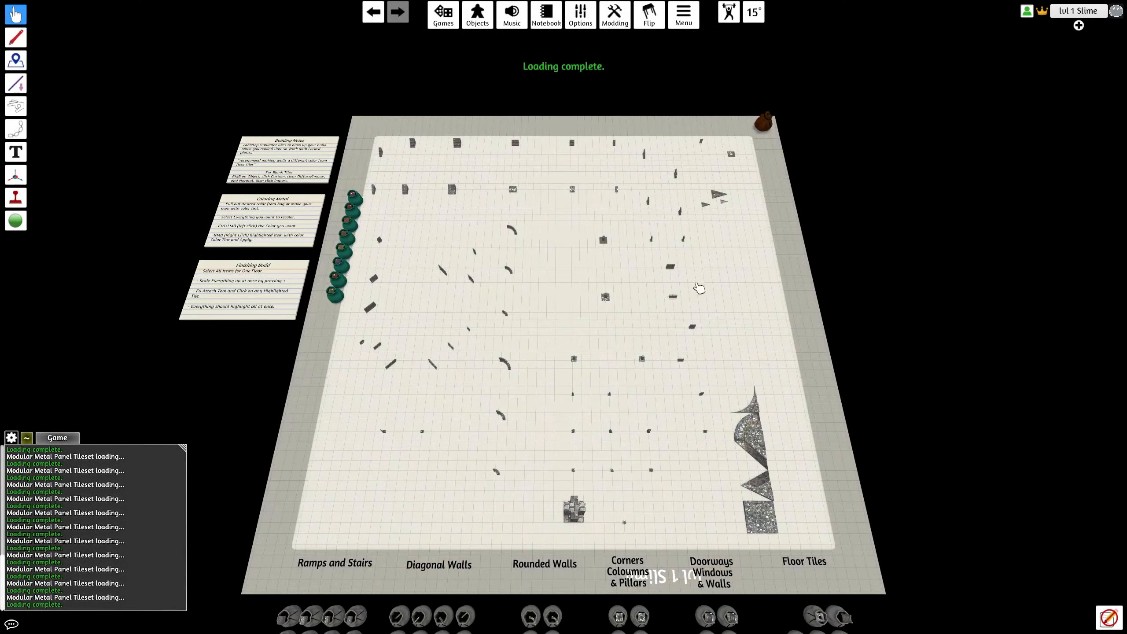
Step: Upload the third acute tile's new model to the cloud, use it as mesh and collider, and update all matching objects
right_click(725, 203)
click(754, 216)
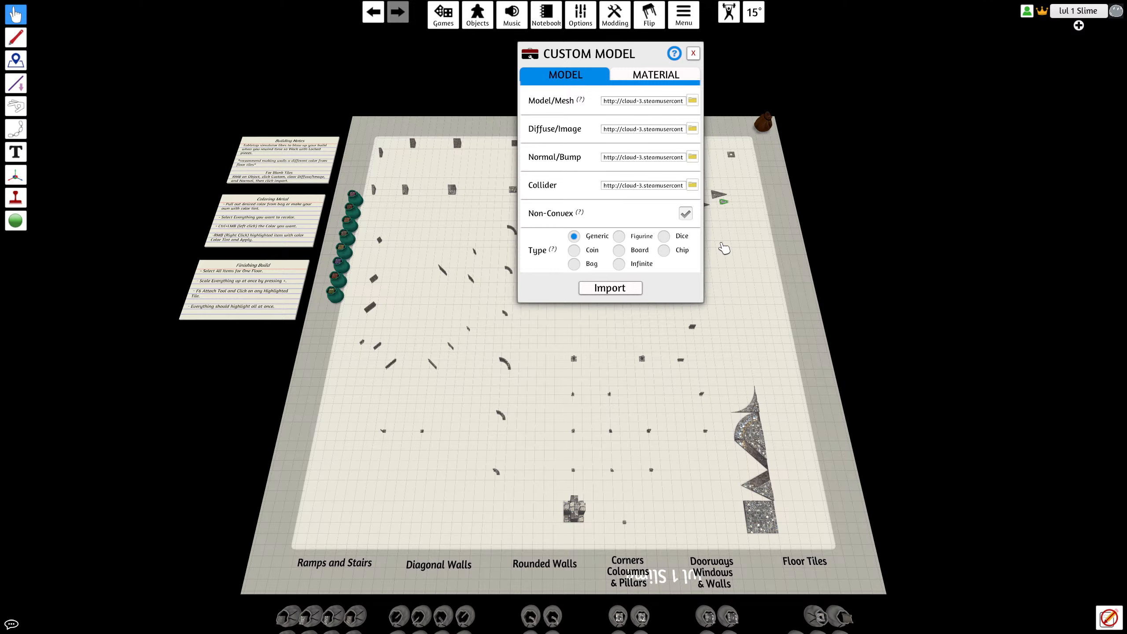
click(659, 101)
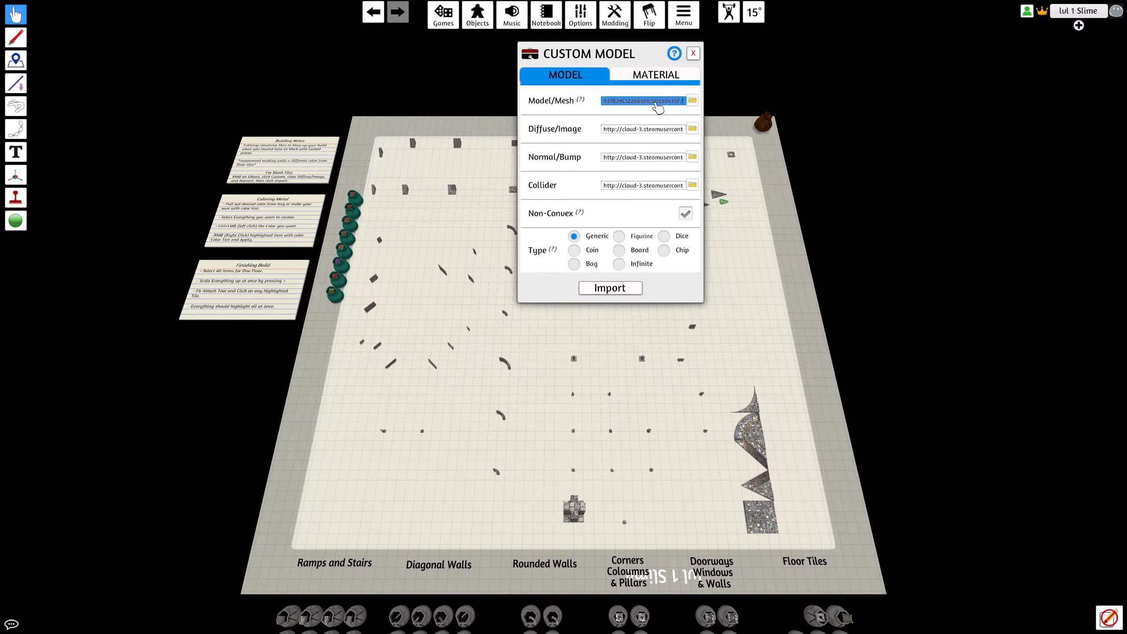
click(693, 102)
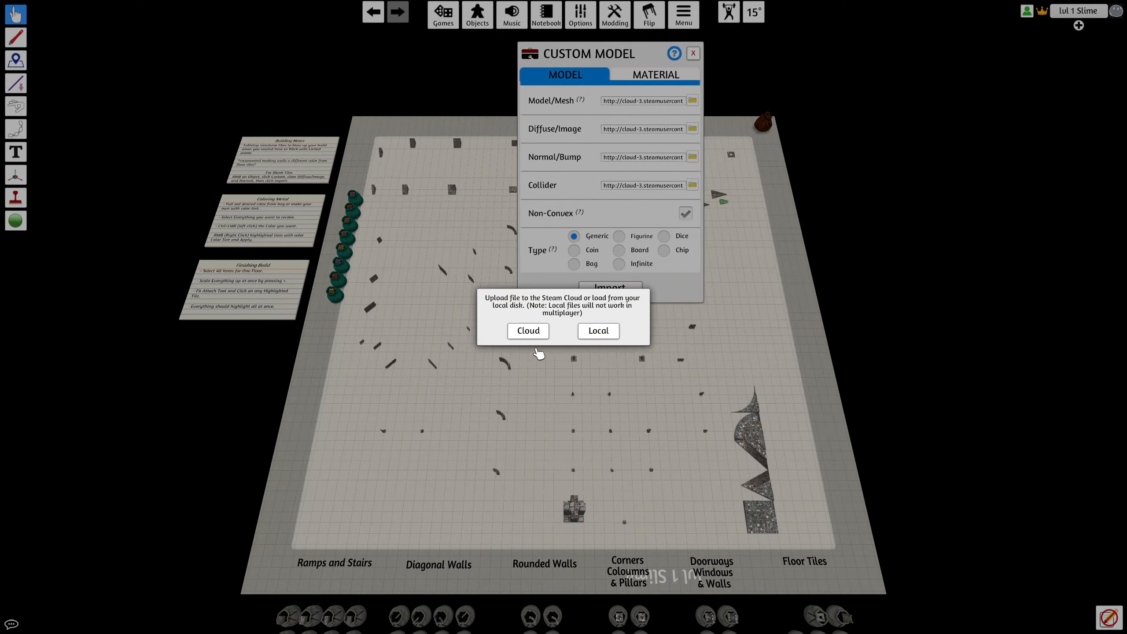
click(537, 329)
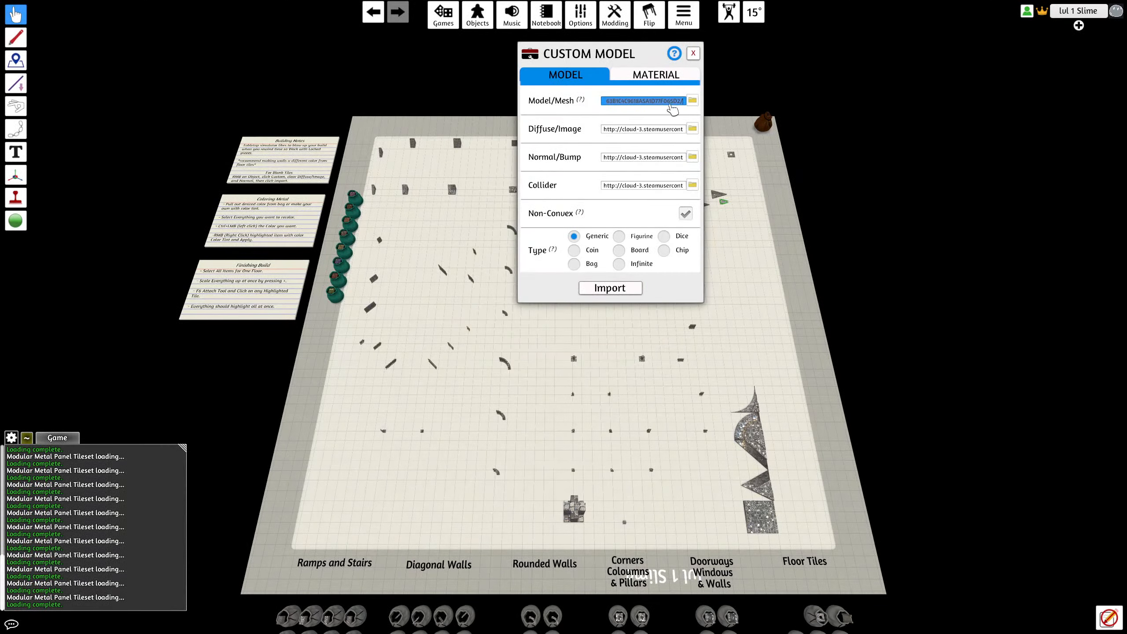
click(661, 187)
click(618, 287)
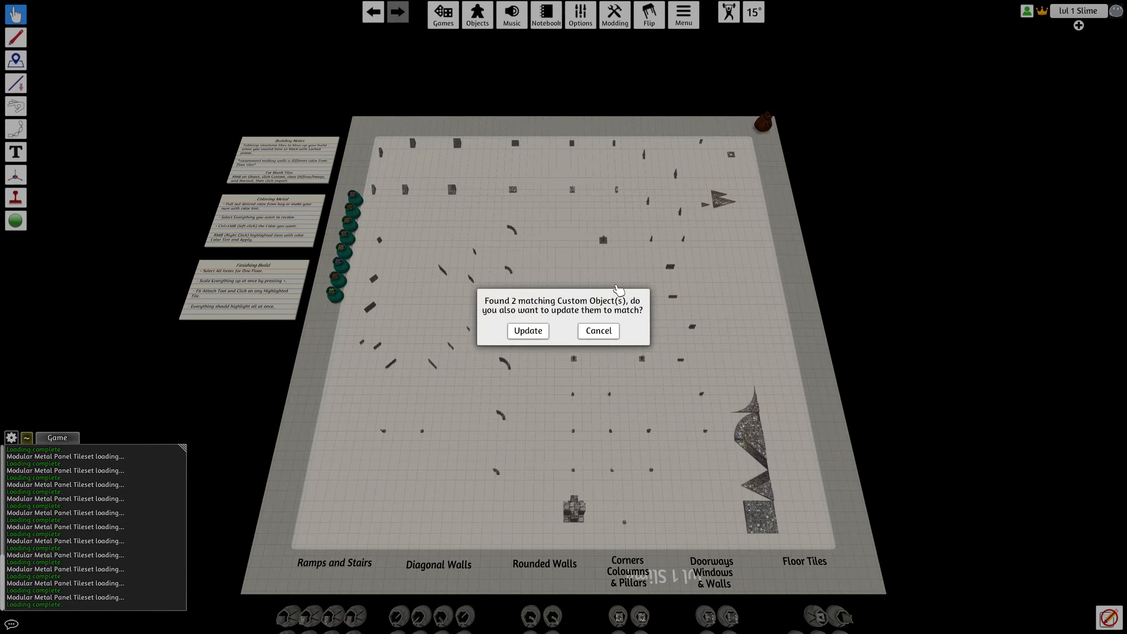
click(531, 337)
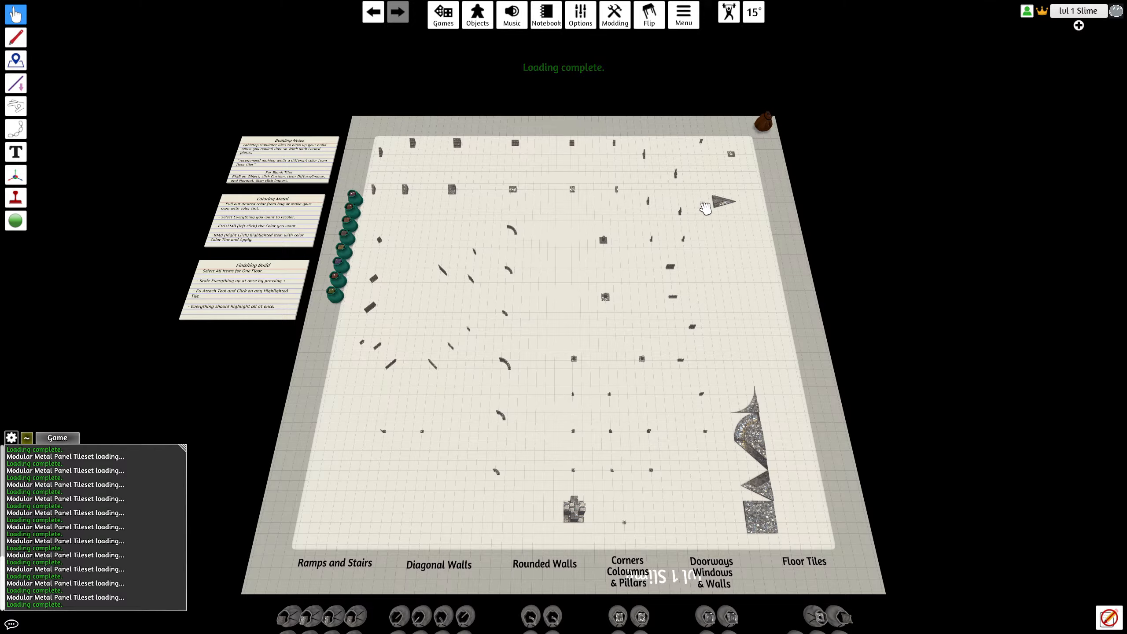
Step: Stack the acute tiles by size with the largest underneath and the smallest on top, aligning their short edges
right_drag(754, 257, 598, 249)
scroll(599, 249, up, 8)
key(d)
key(s)
scroll(602, 384, up, 2)
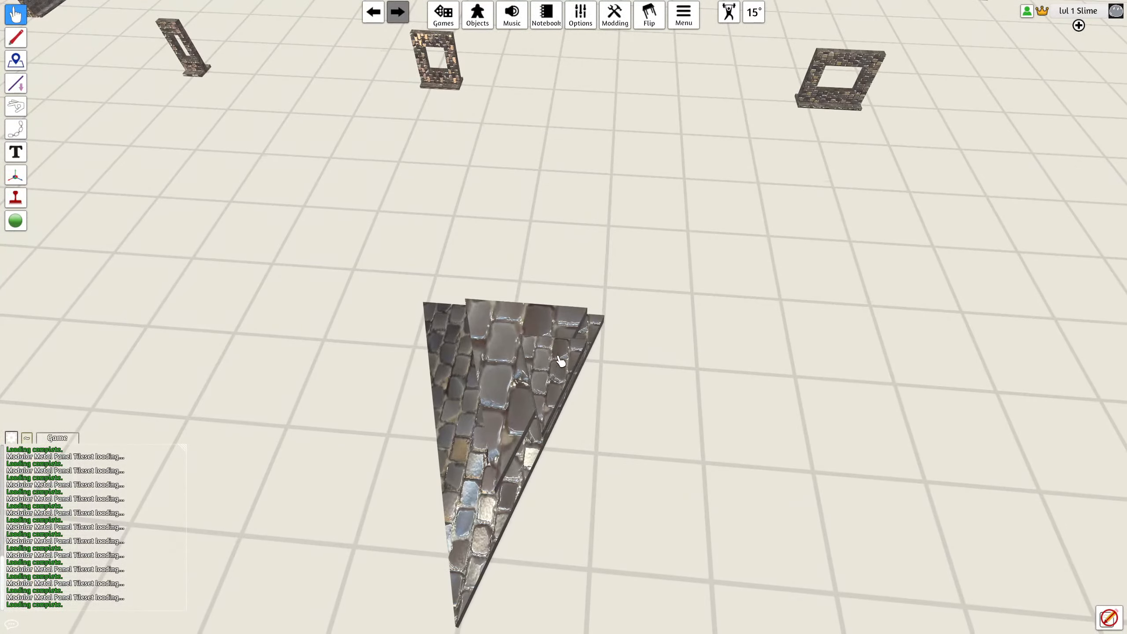
drag(543, 343, 665, 462)
right_drag(726, 407, 568, 310)
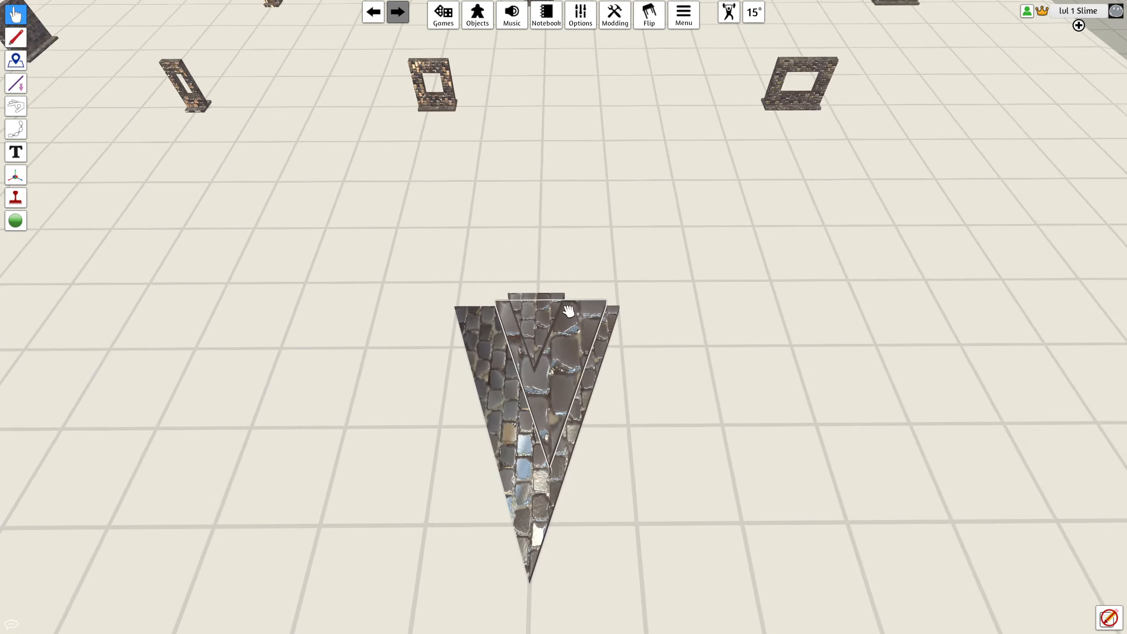
drag(584, 308, 593, 303)
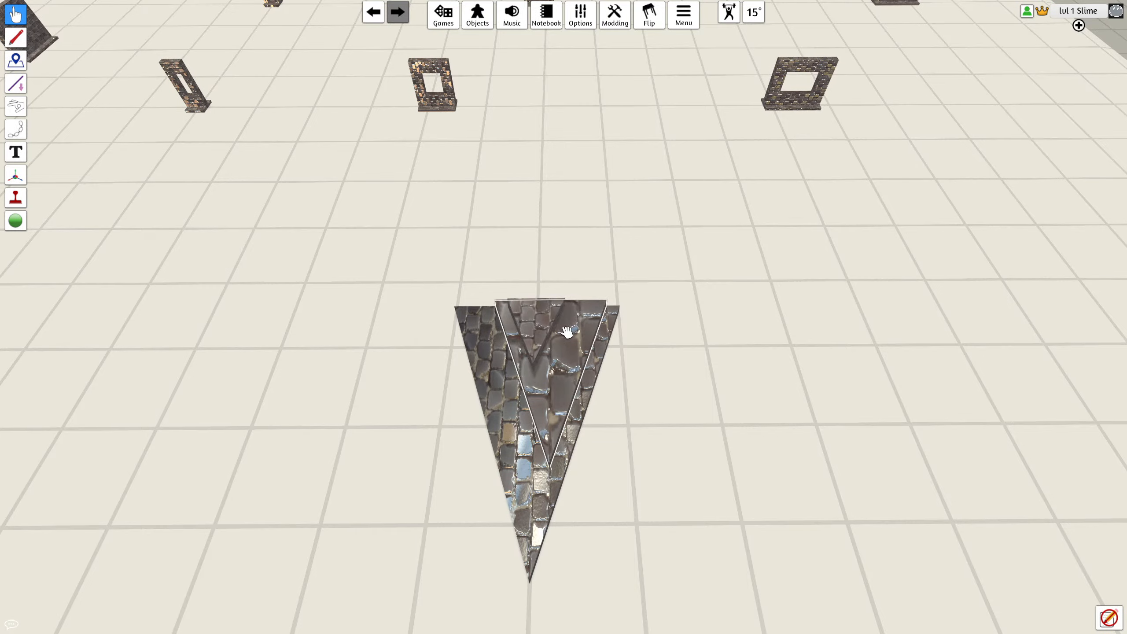
right_drag(567, 330, 636, 322)
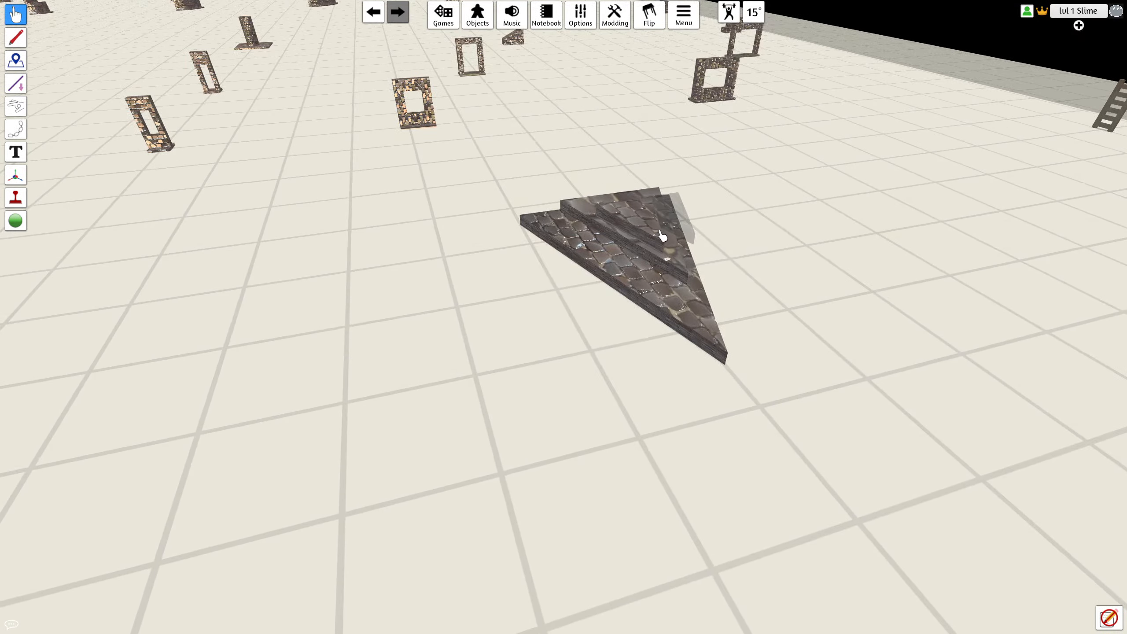
Step: Move the stacked acute tiles across the table to the end of the floor tile row, just beyond the concave tile
right_drag(583, 269, 913, 468)
scroll(737, 415, down, 5)
scroll(613, 370, up, 2)
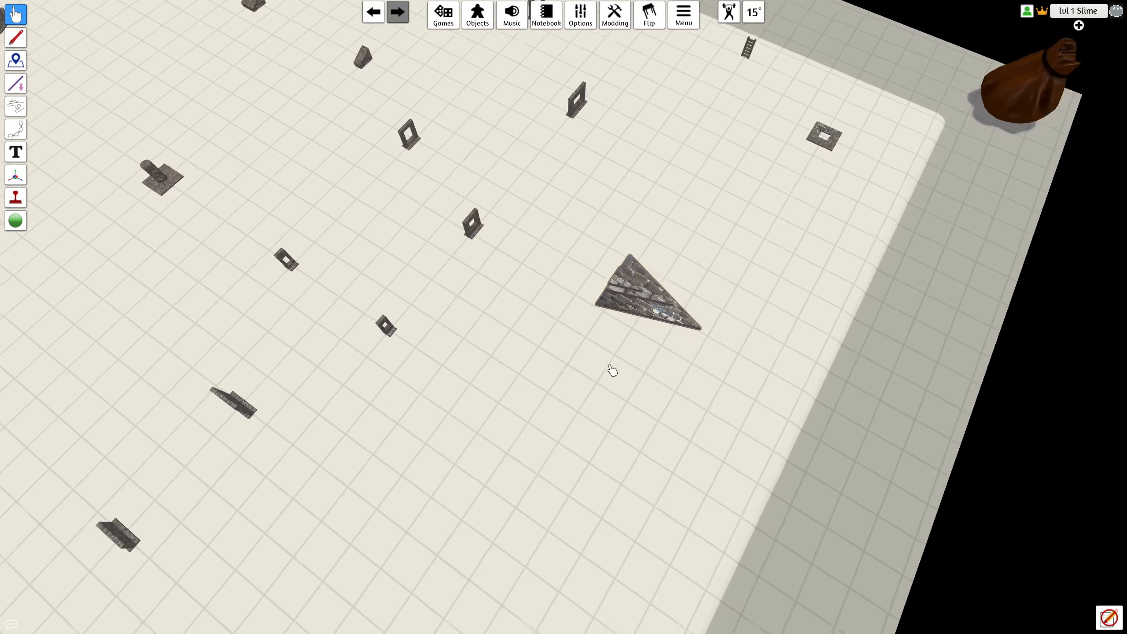
key(s)
key(a)
drag(612, 370, 575, 424)
key(w)
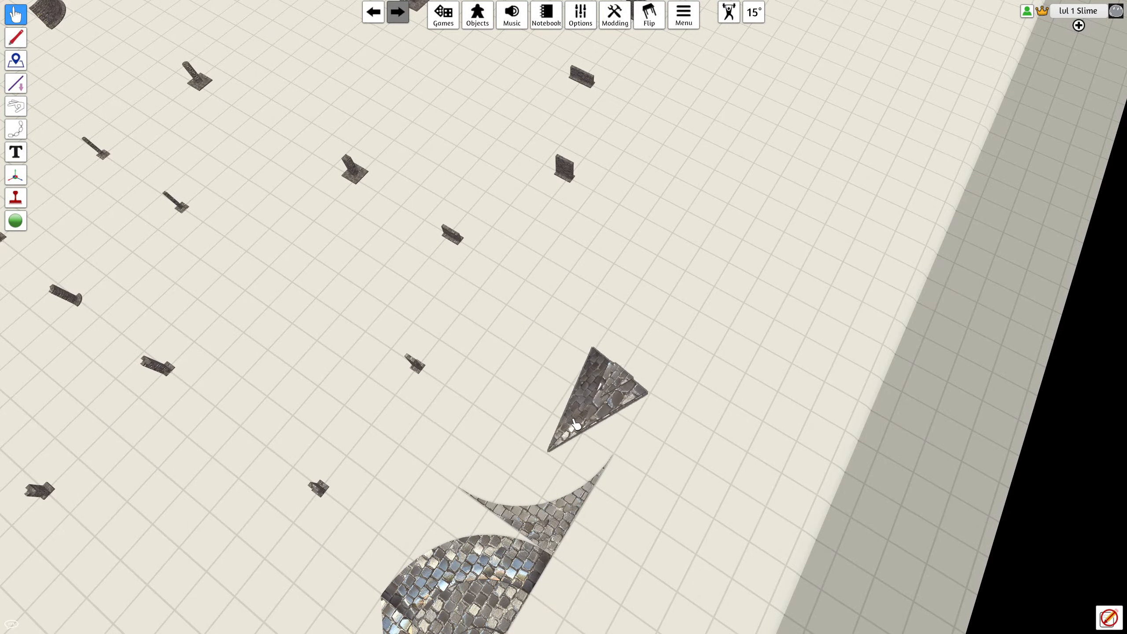
Step: Examine the whole table layout, including the floor tile row and the other piece groups, from the side and above
right_drag(697, 458, 619, 413)
scroll(620, 413, down, 5)
key(d)
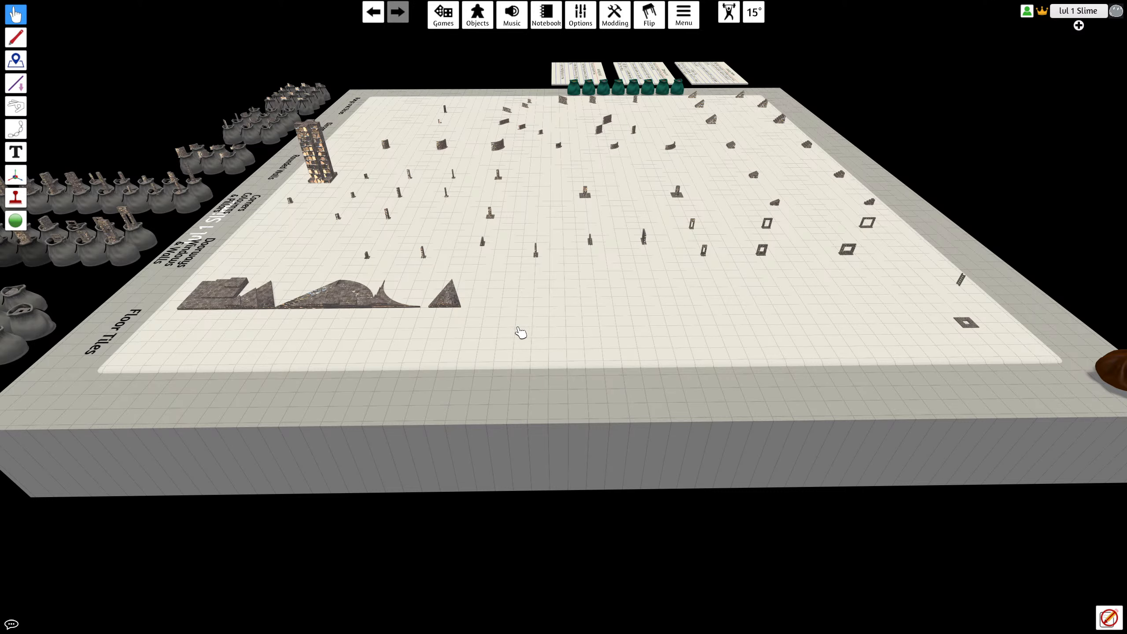
scroll(521, 331, up, 3)
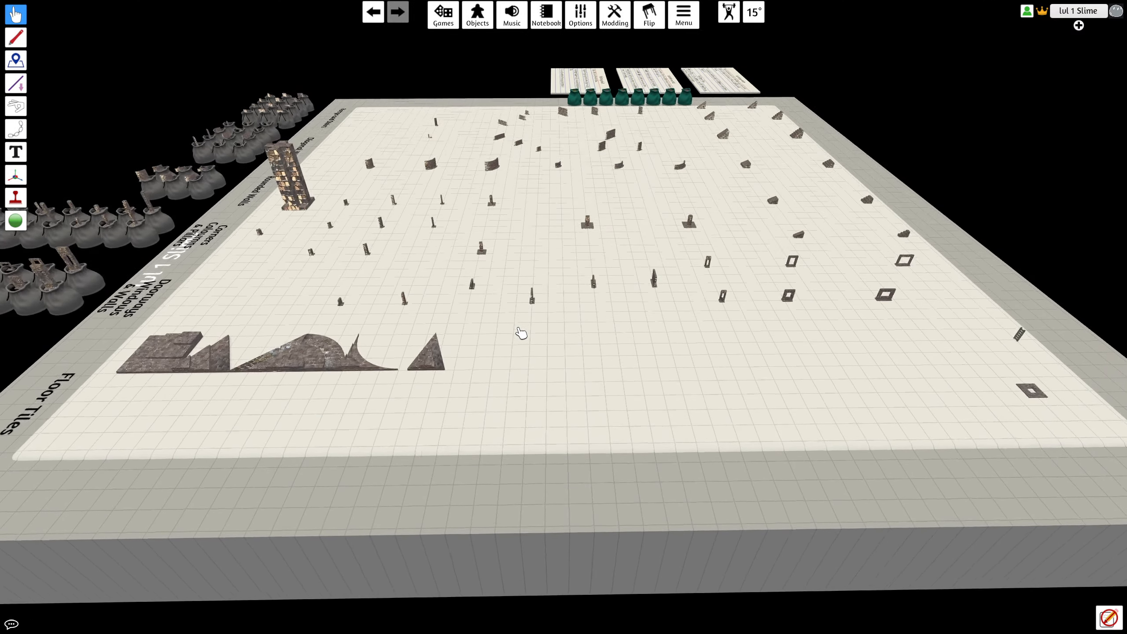
right_drag(521, 332, 674, 348)
scroll(670, 348, down, 5)
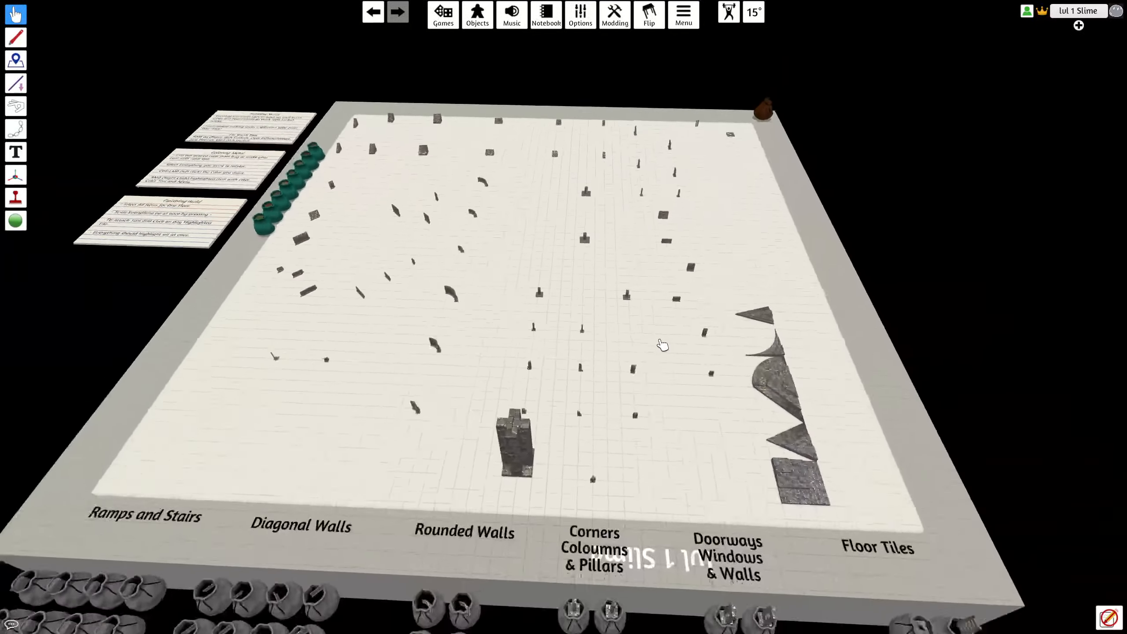
scroll(666, 347, up, 2)
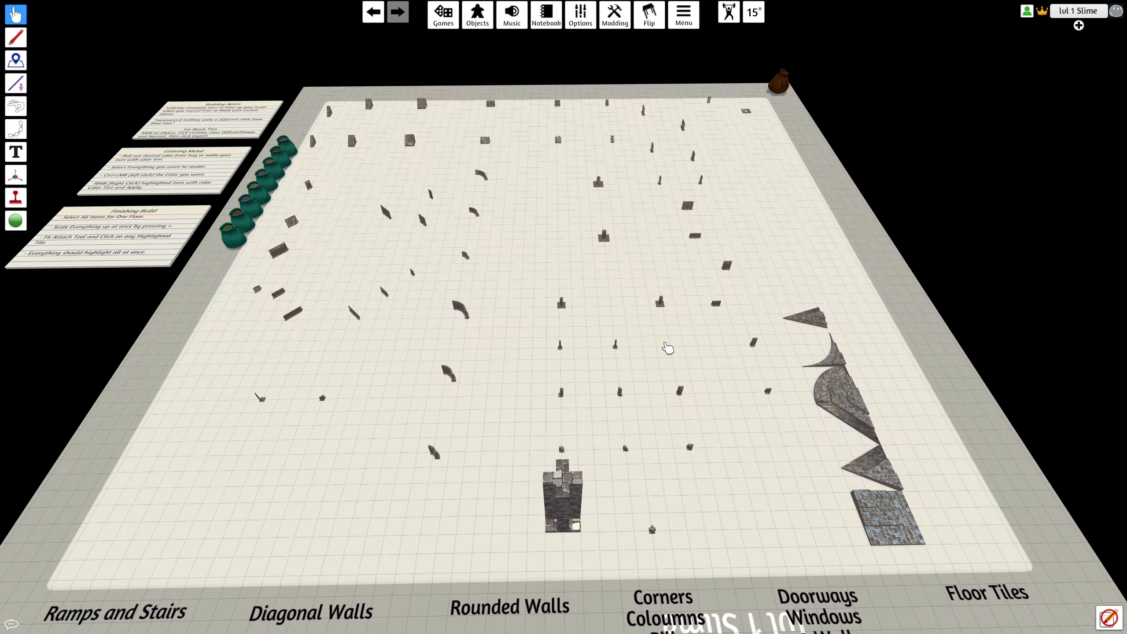
scroll(656, 448, down, 2)
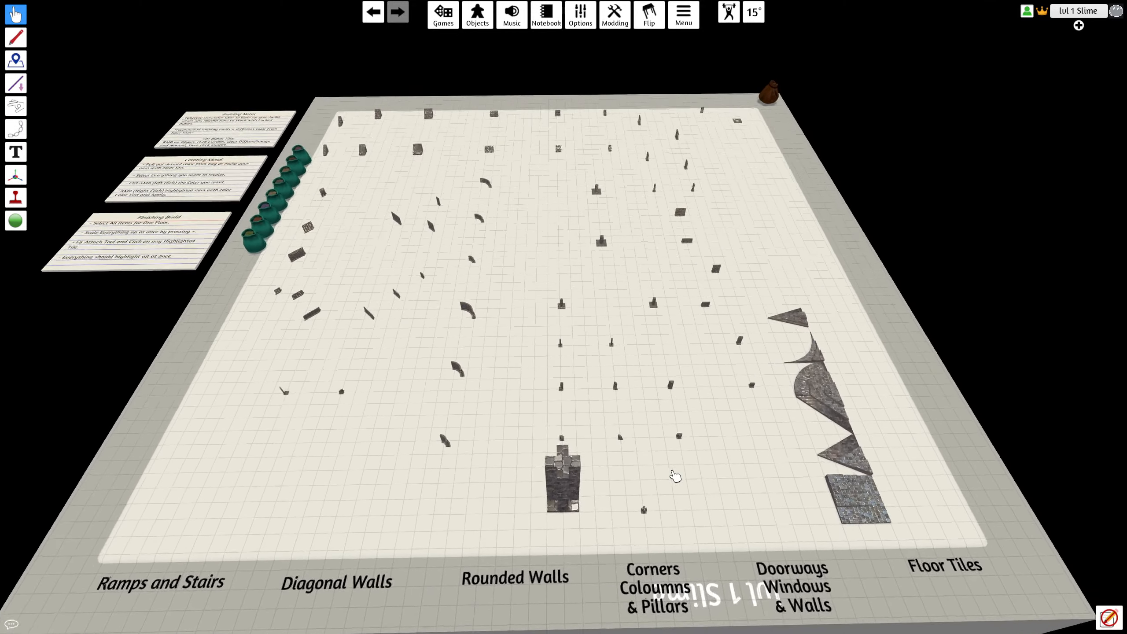
scroll(674, 476, down, 2)
drag(938, 539, 207, 57)
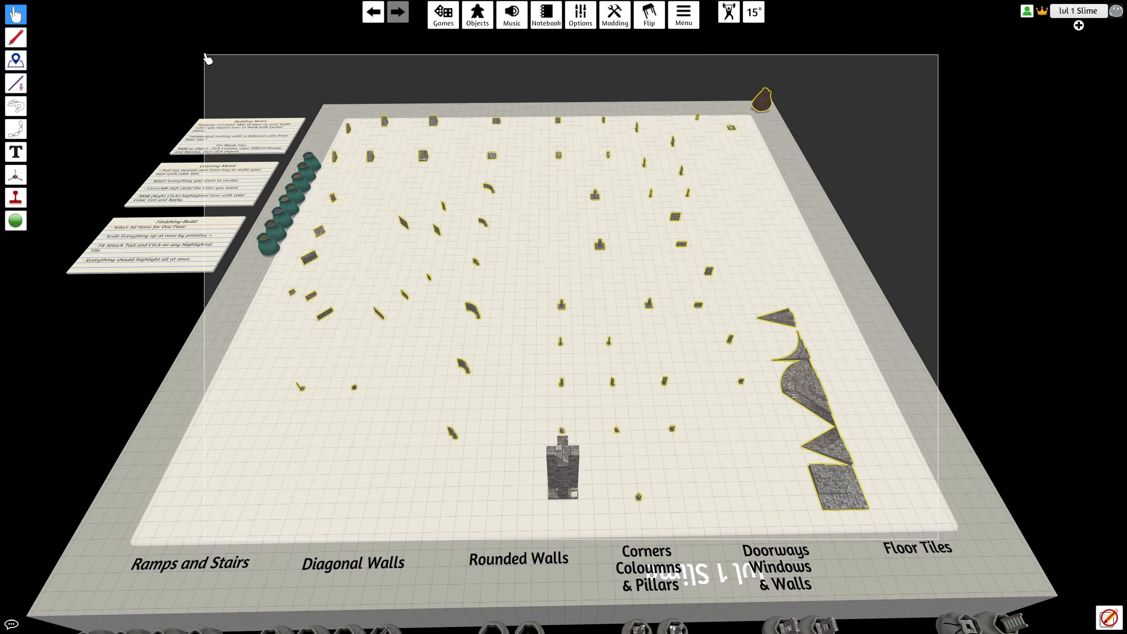
click(852, 333)
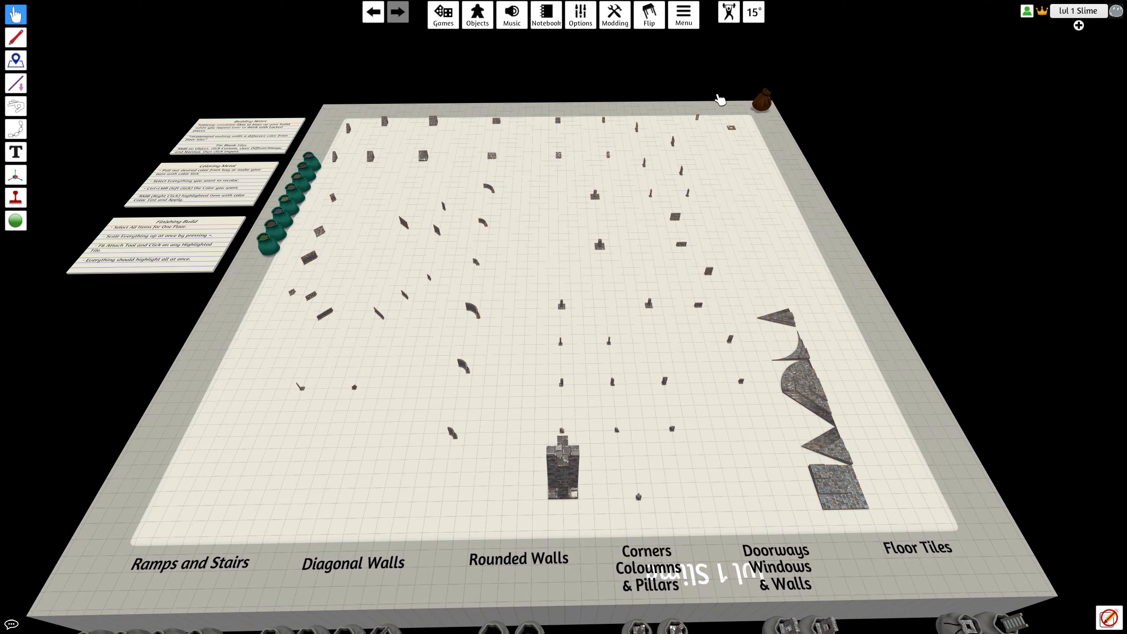
drag(737, 111, 282, 531)
drag(239, 572, 883, 120)
click(838, 360)
right_drag(891, 390, 728, 378)
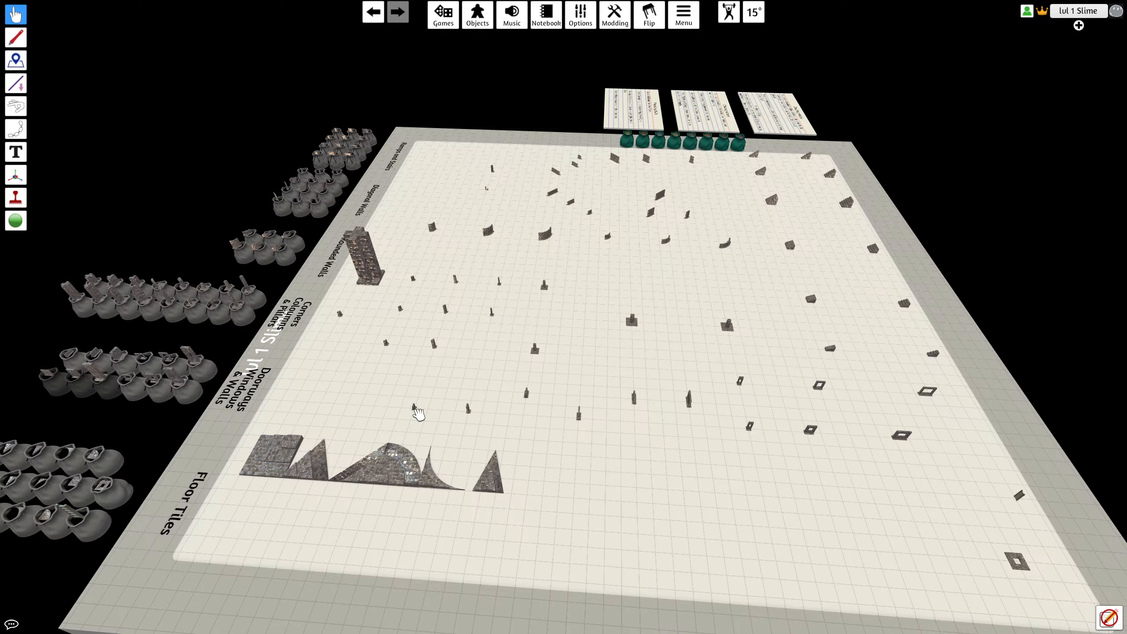
drag(900, 470, 316, 157)
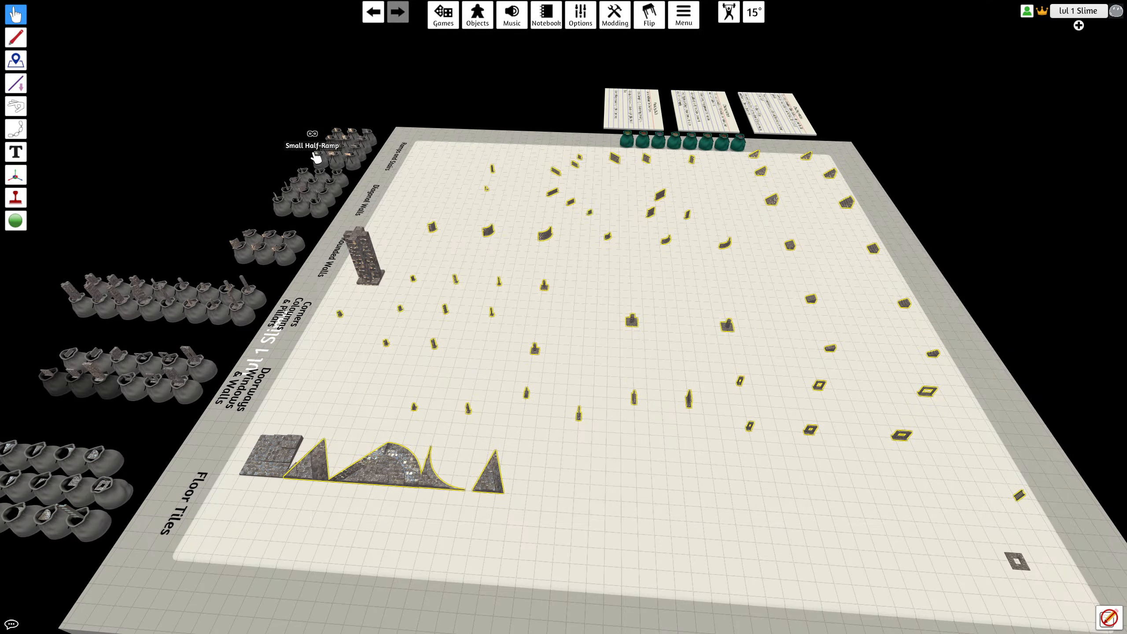
drag(201, 95, 1067, 524)
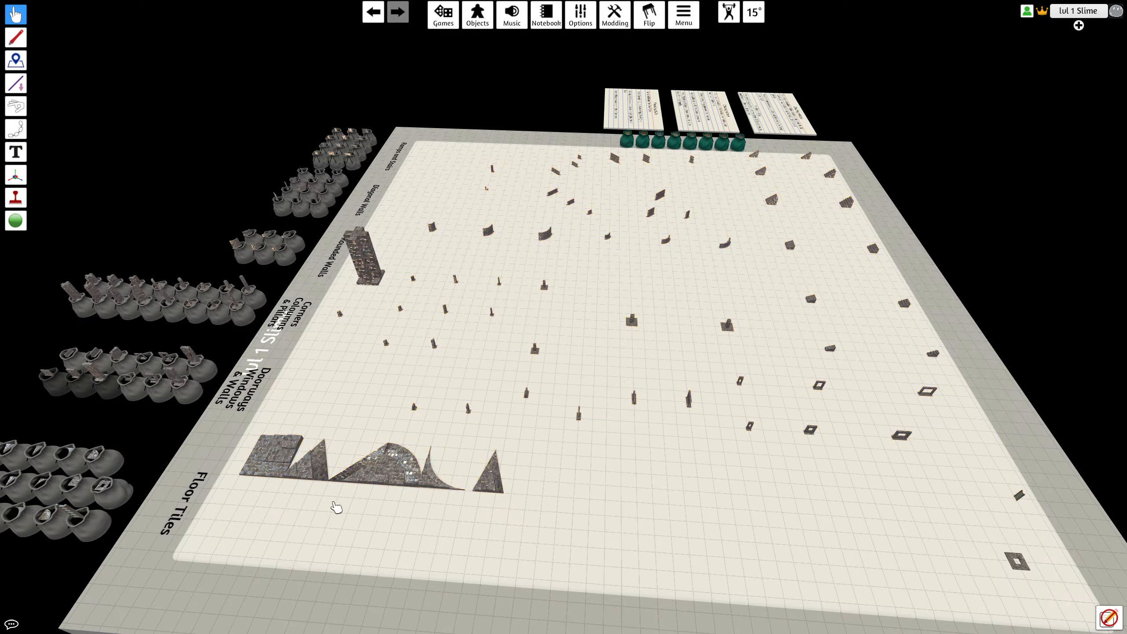
drag(271, 514, 1081, 187)
drag(987, 119, 199, 557)
click(200, 553)
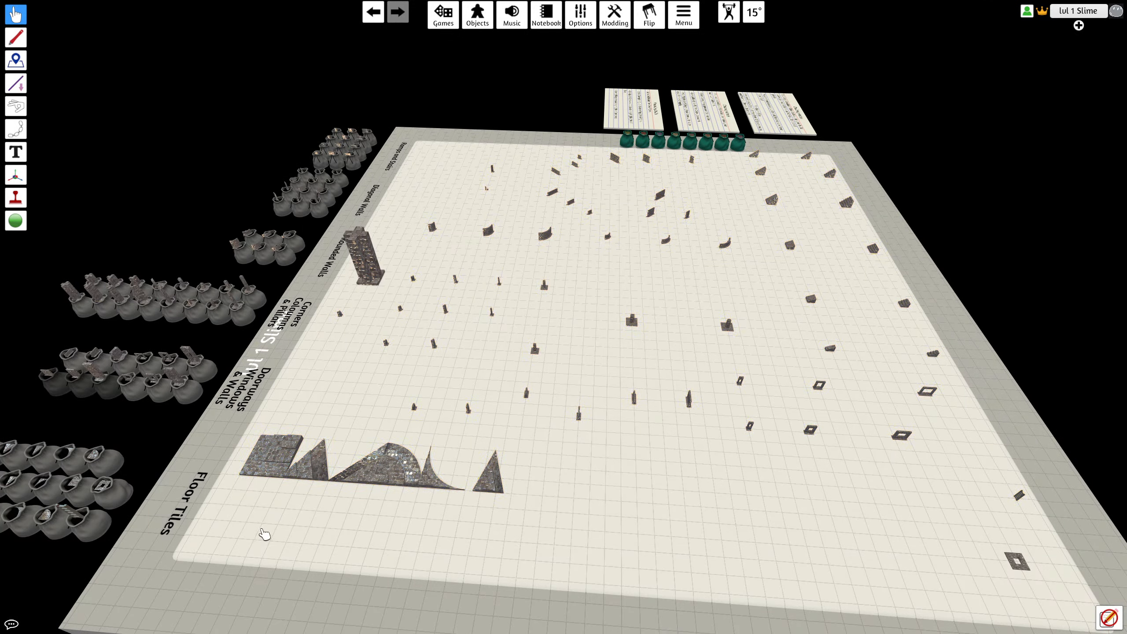